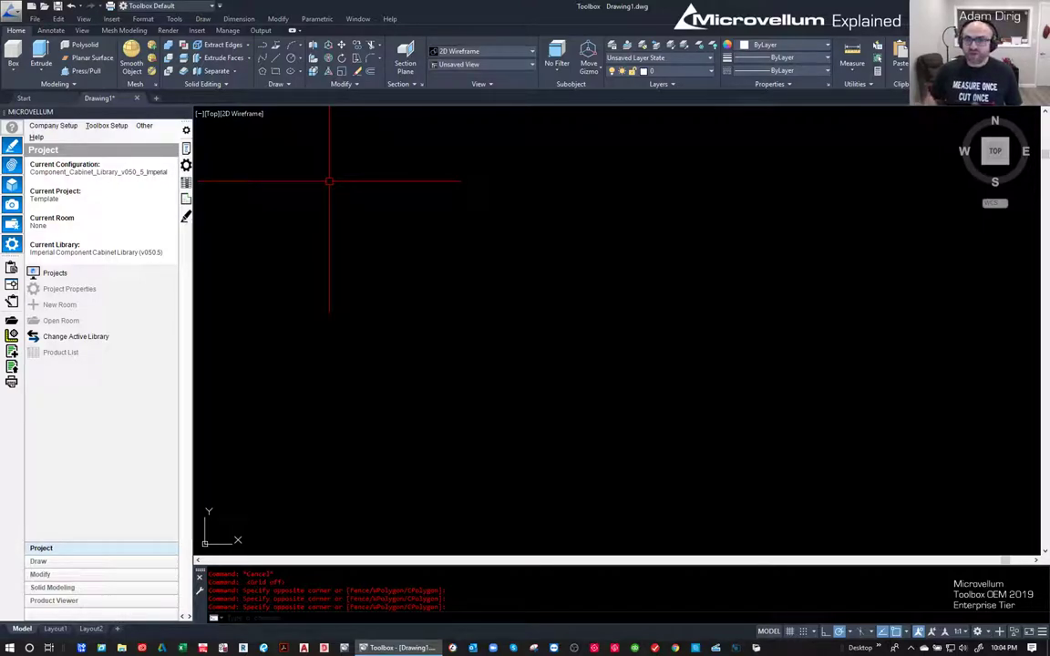
click(428, 225)
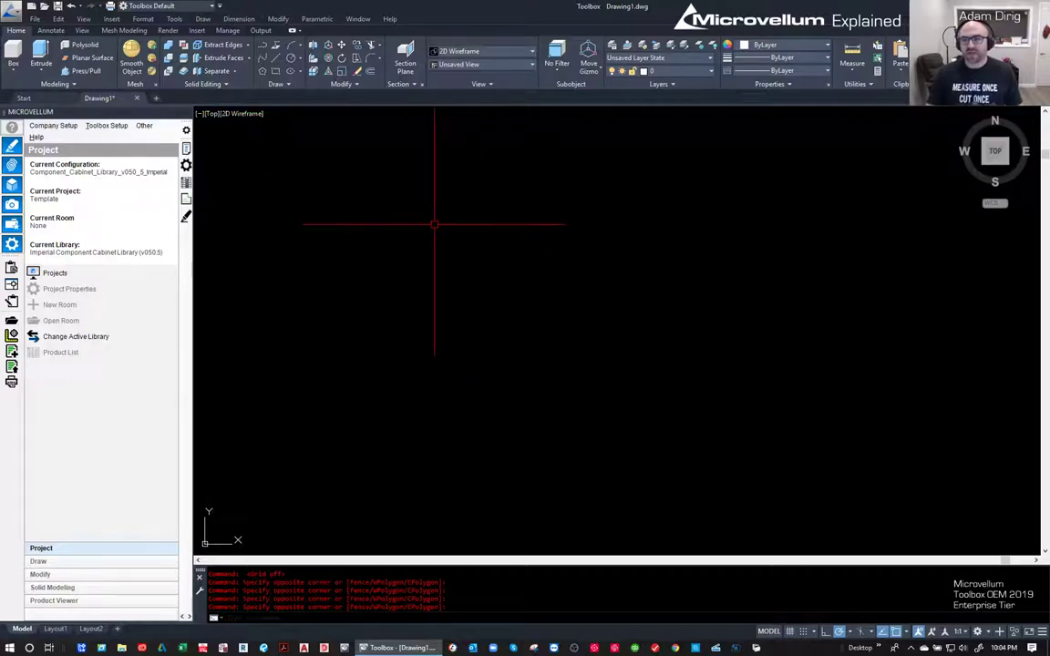
click(434, 224)
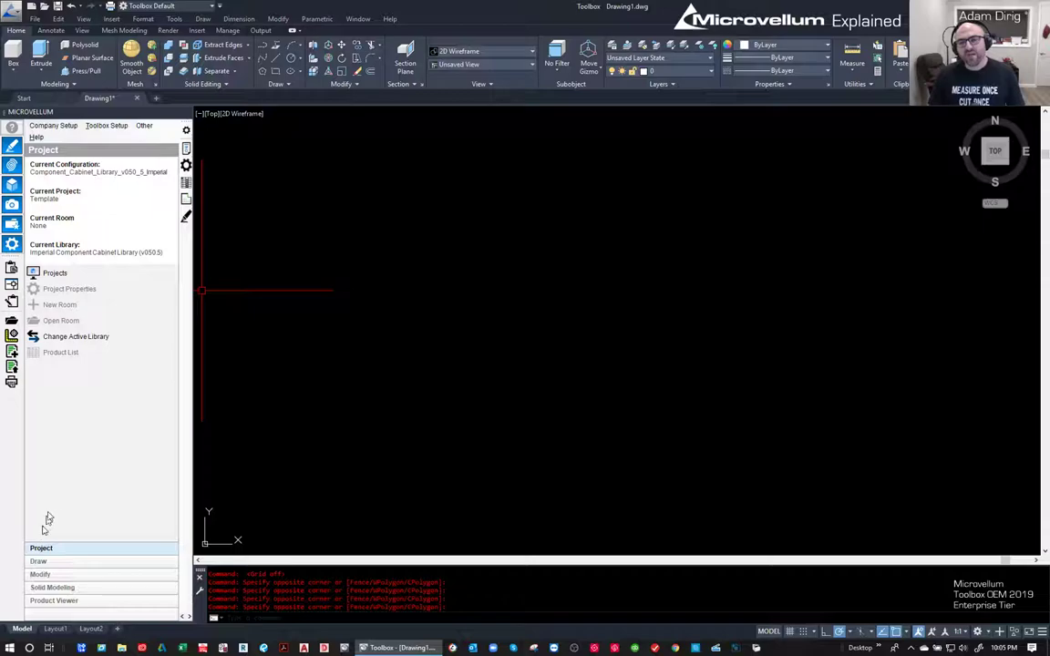
- Open the list of projects and move its window over the middle of the drawing area
click(80, 275)
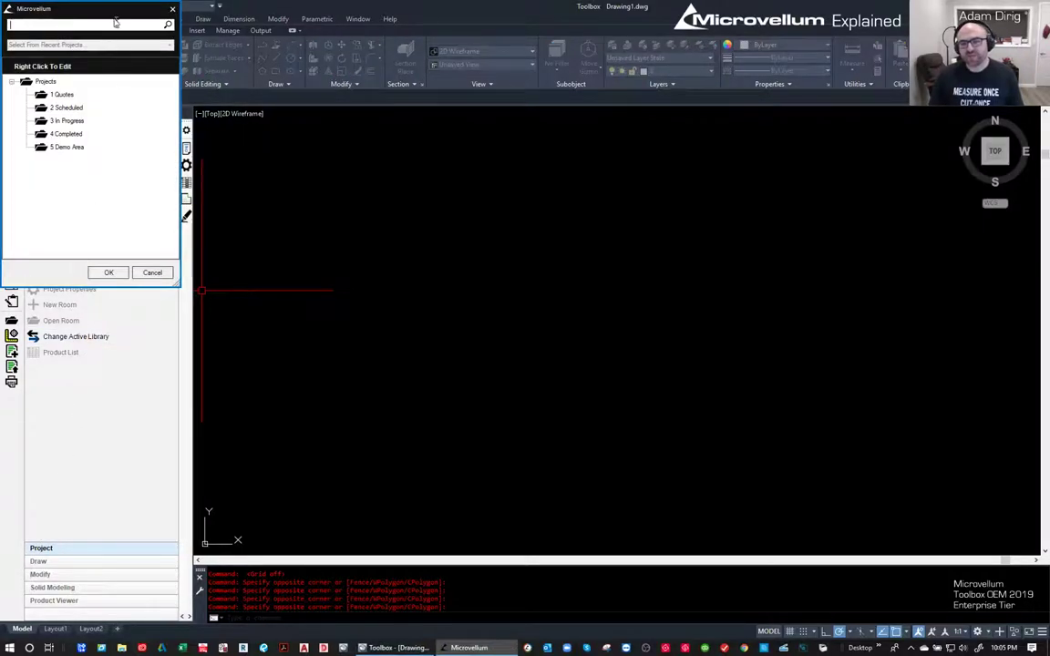
drag(110, 12, 532, 195)
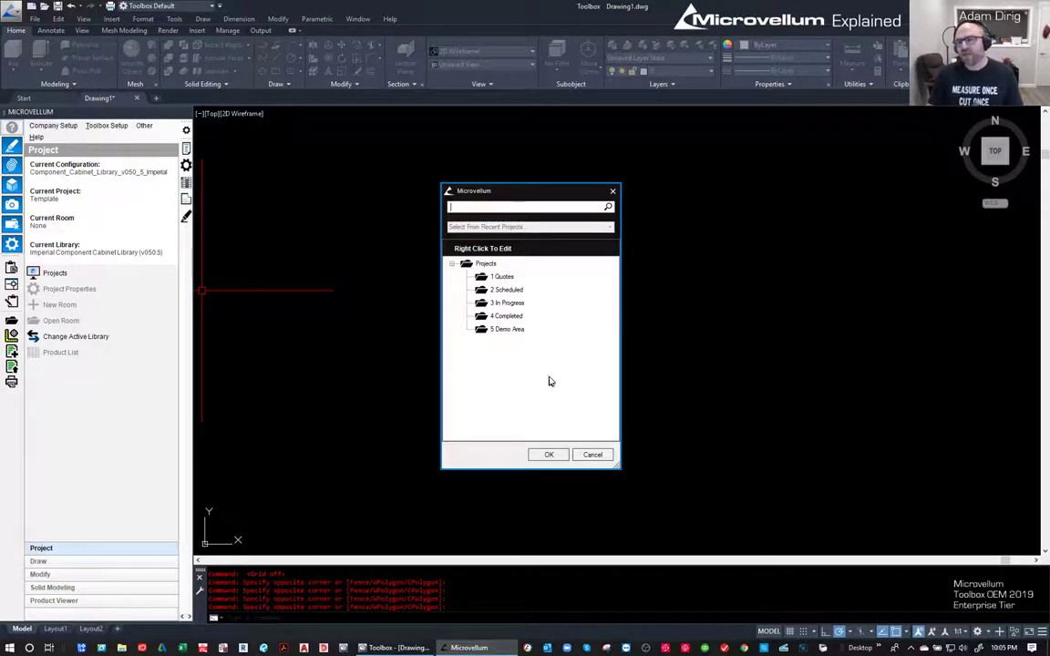
right_click(502, 306)
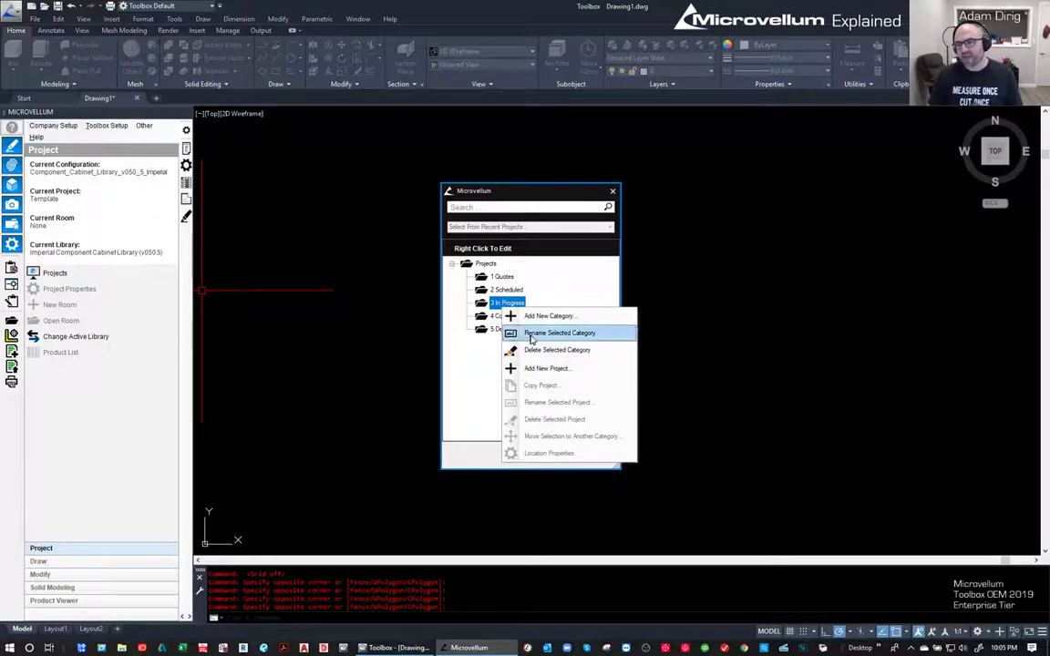
click(494, 345)
click(501, 331)
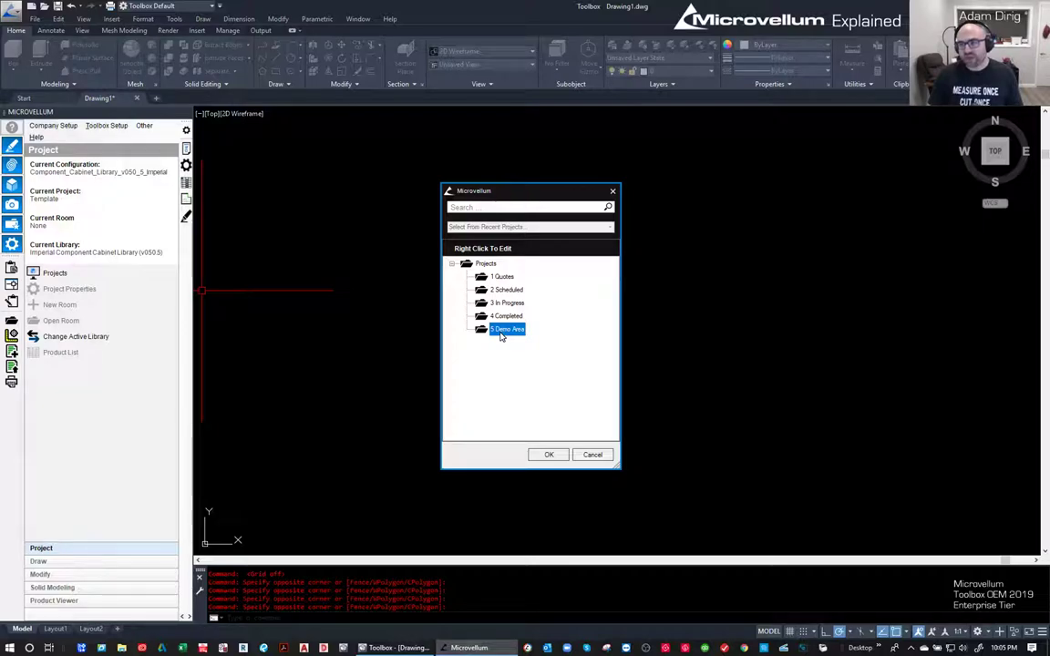
right_click(502, 333)
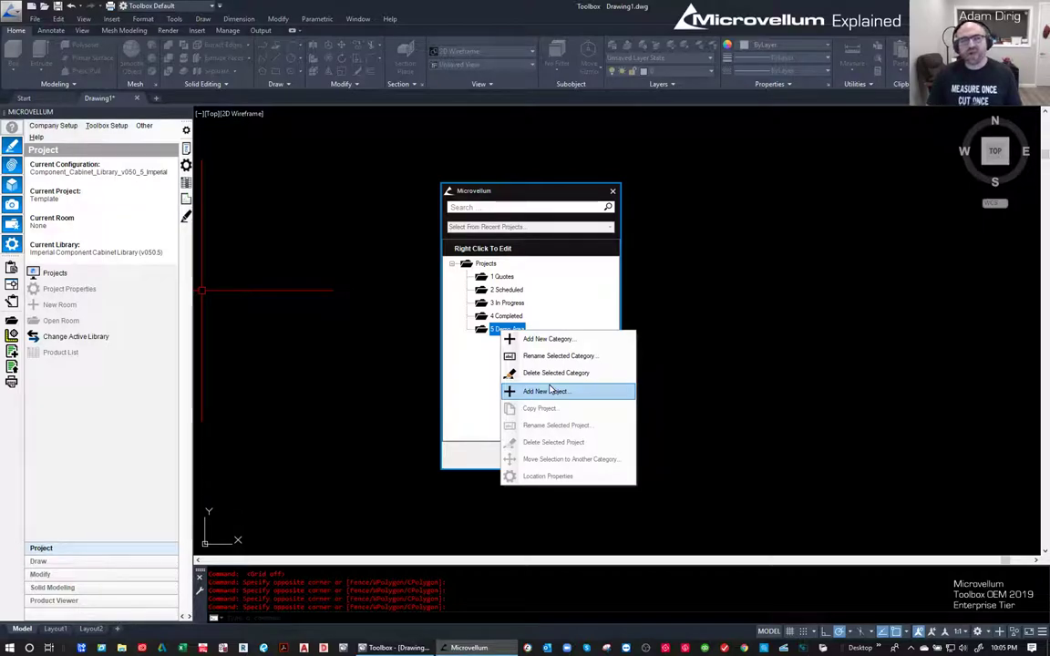
click(547, 390)
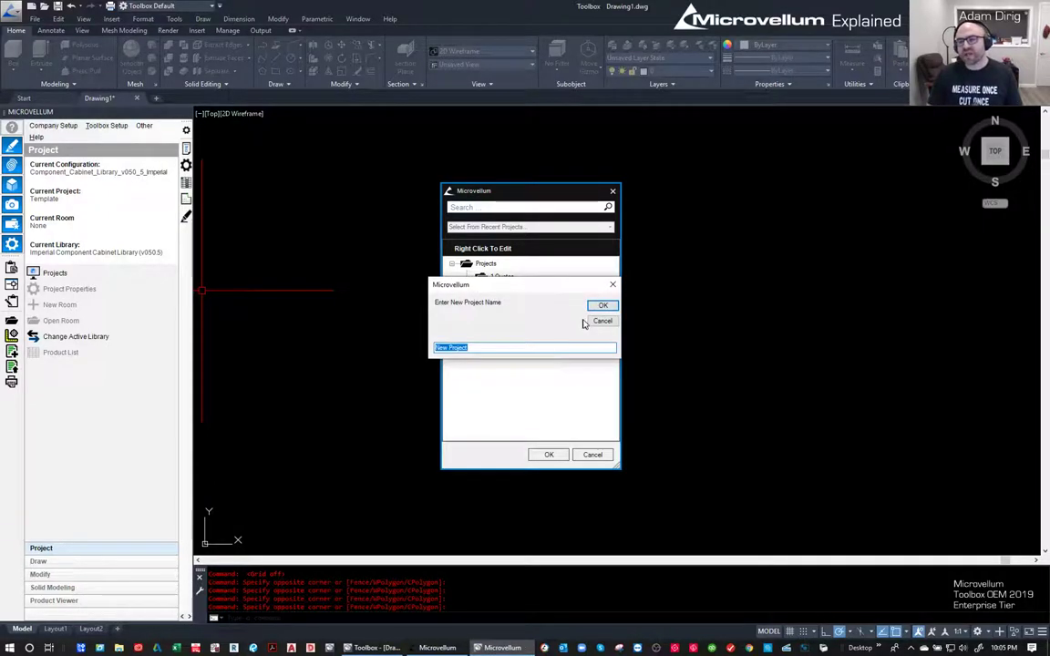
click(590, 322)
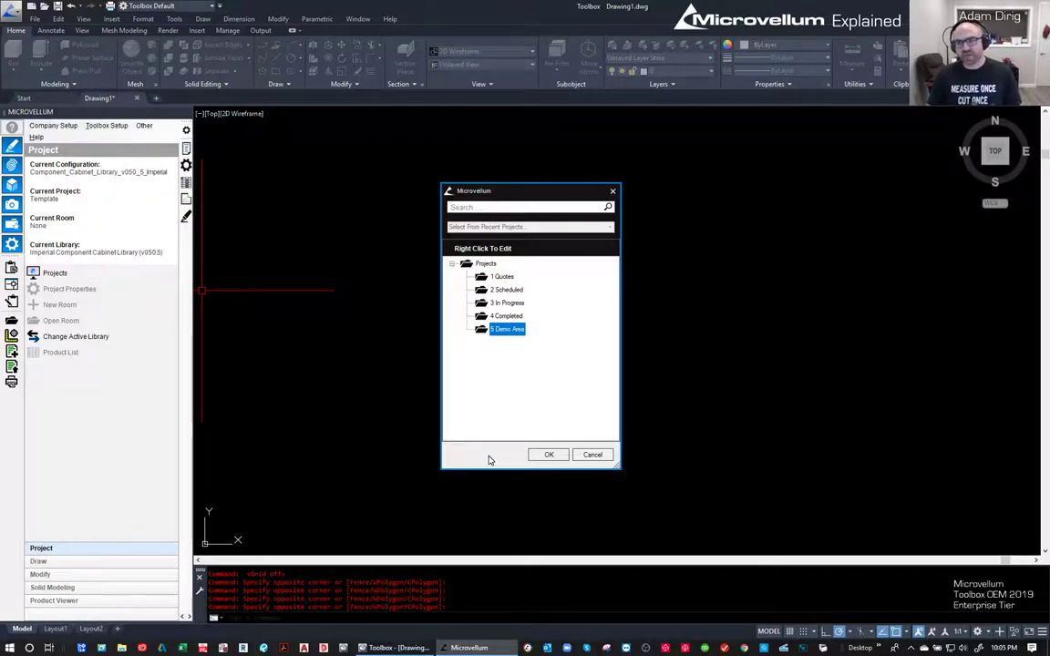
- Add a new project named "1001 Project Walk Through 02_2020 v1" to the 5 Demo Area category
right_click(502, 333)
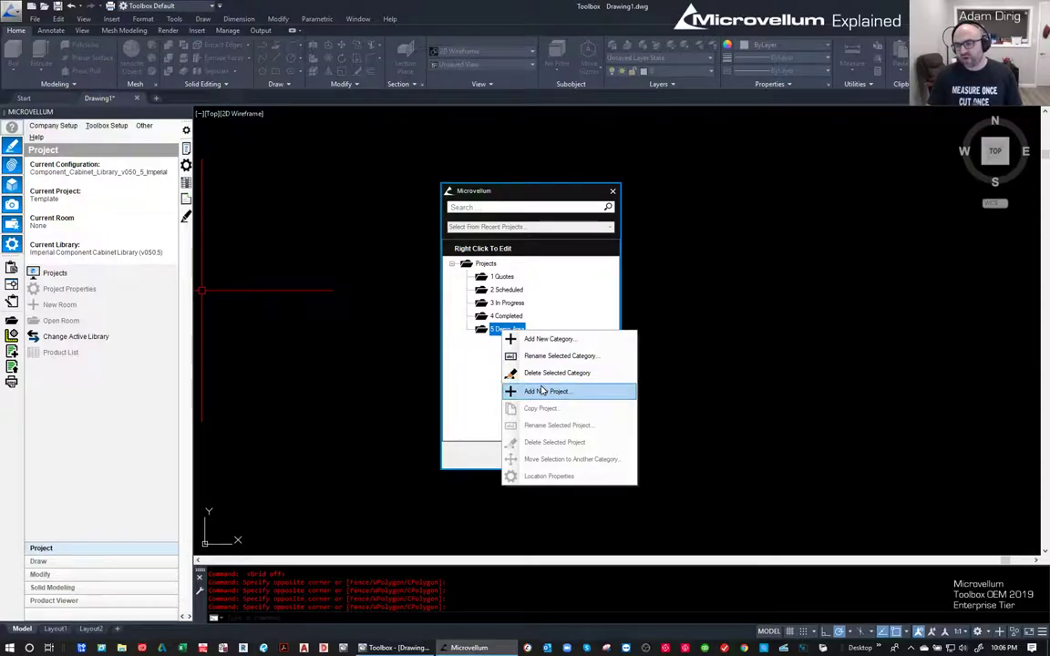
click(541, 390)
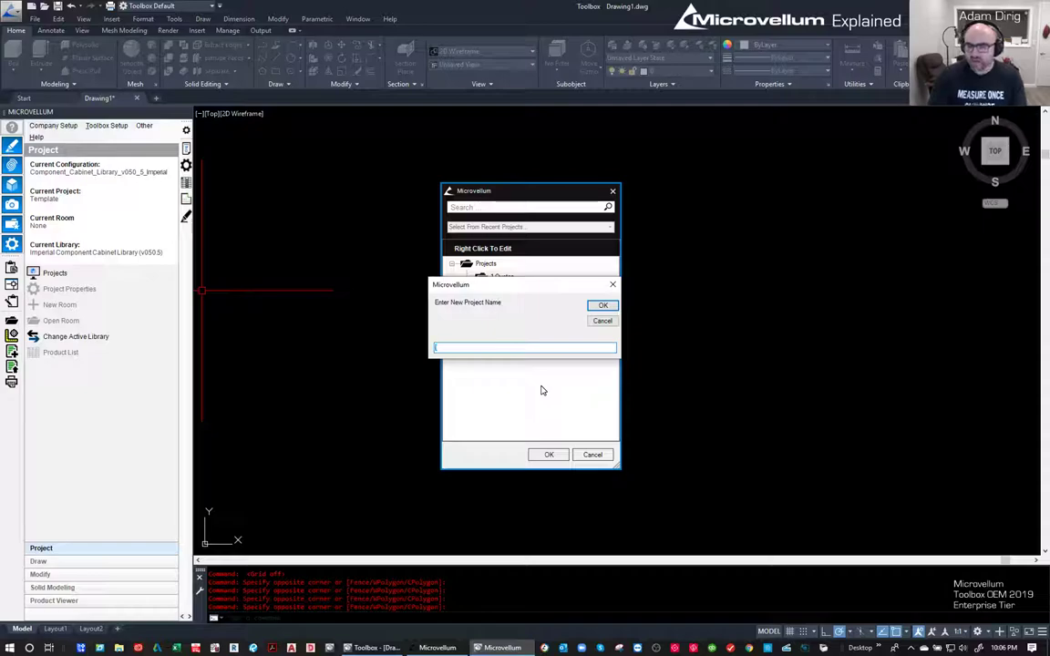
key(BackSpace)
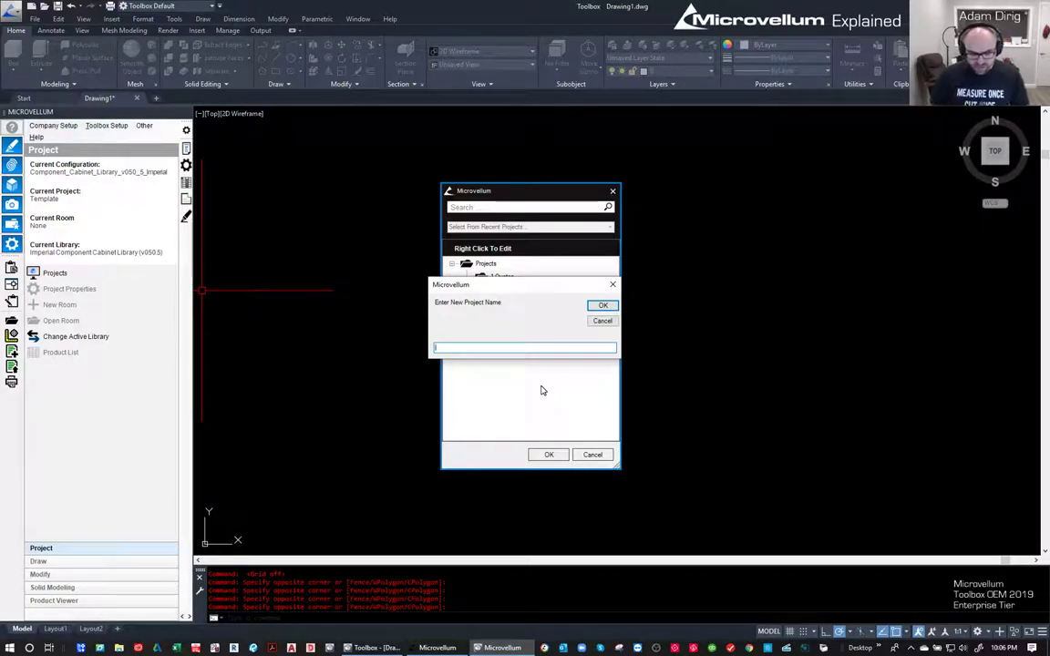
text(100)
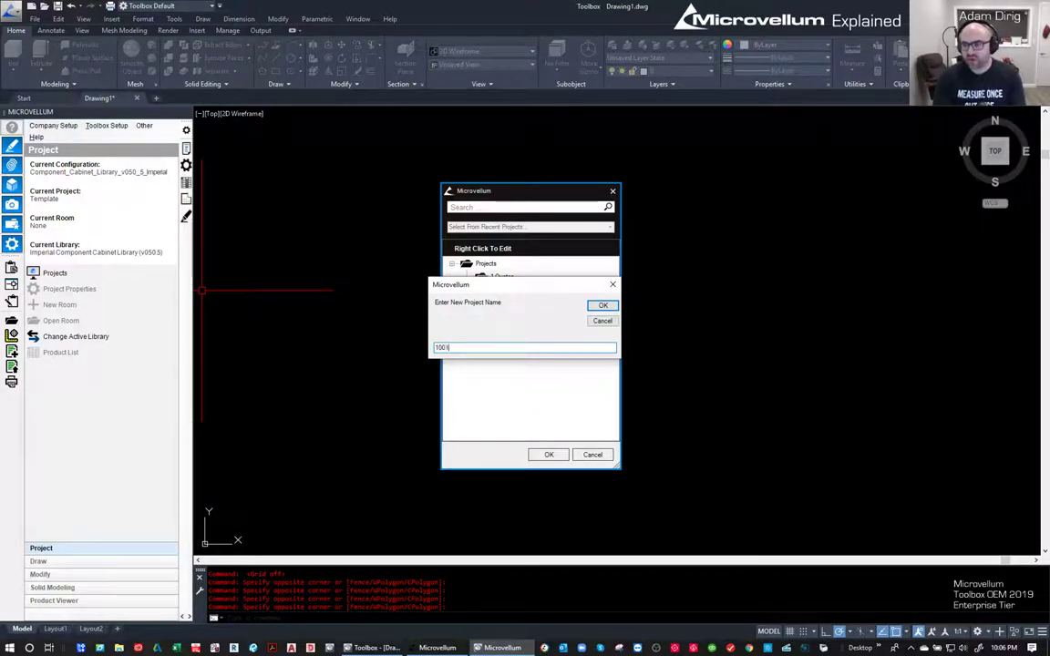
text(1 )
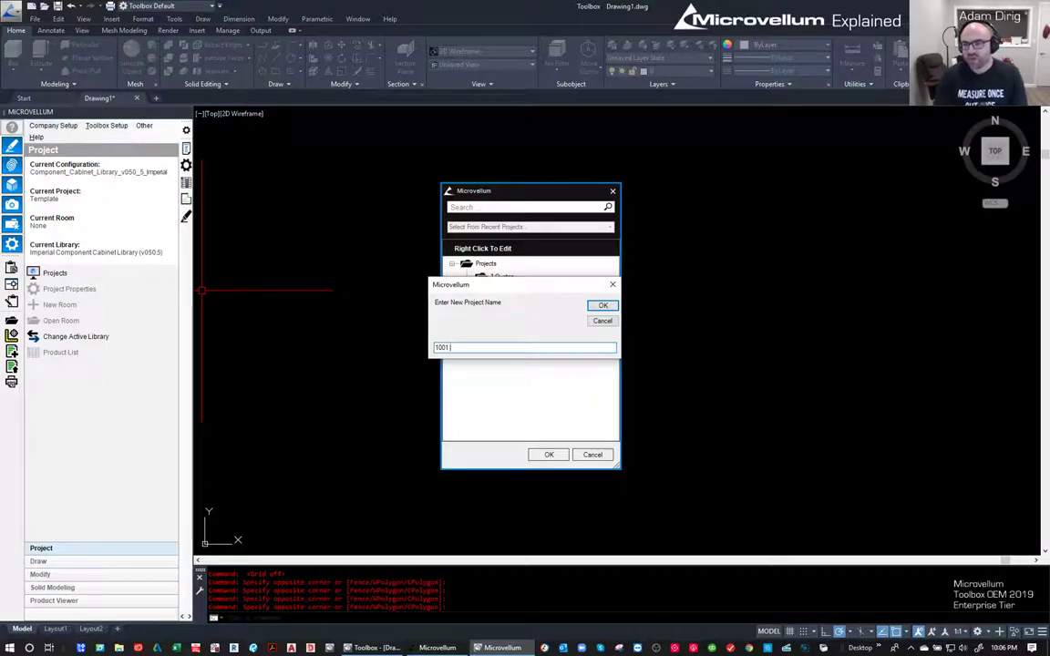
text(Project Walk)
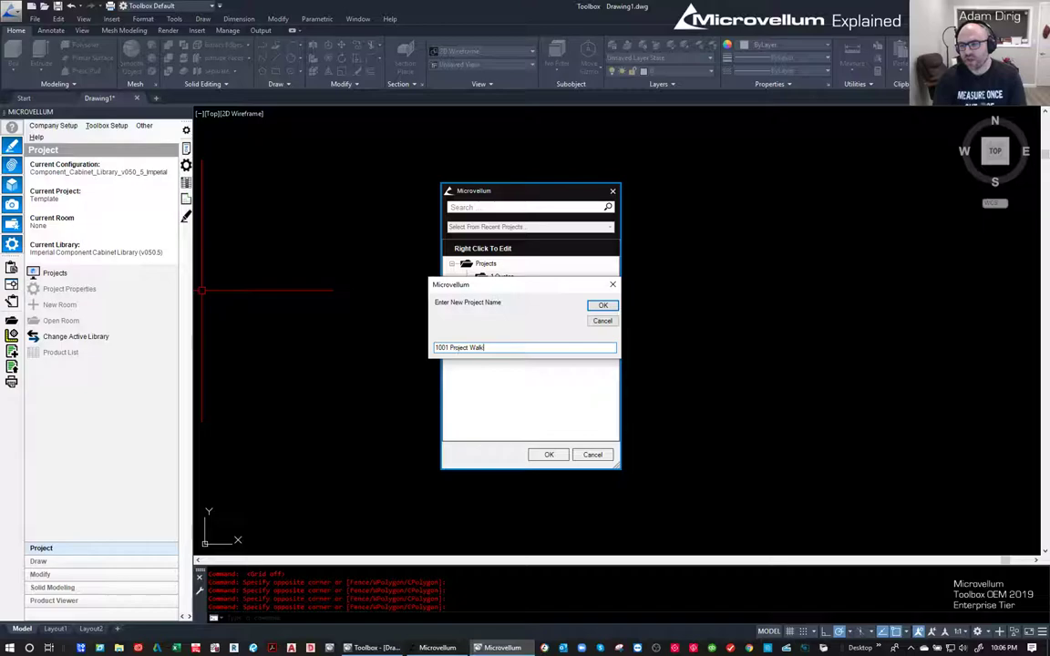
text( Through)
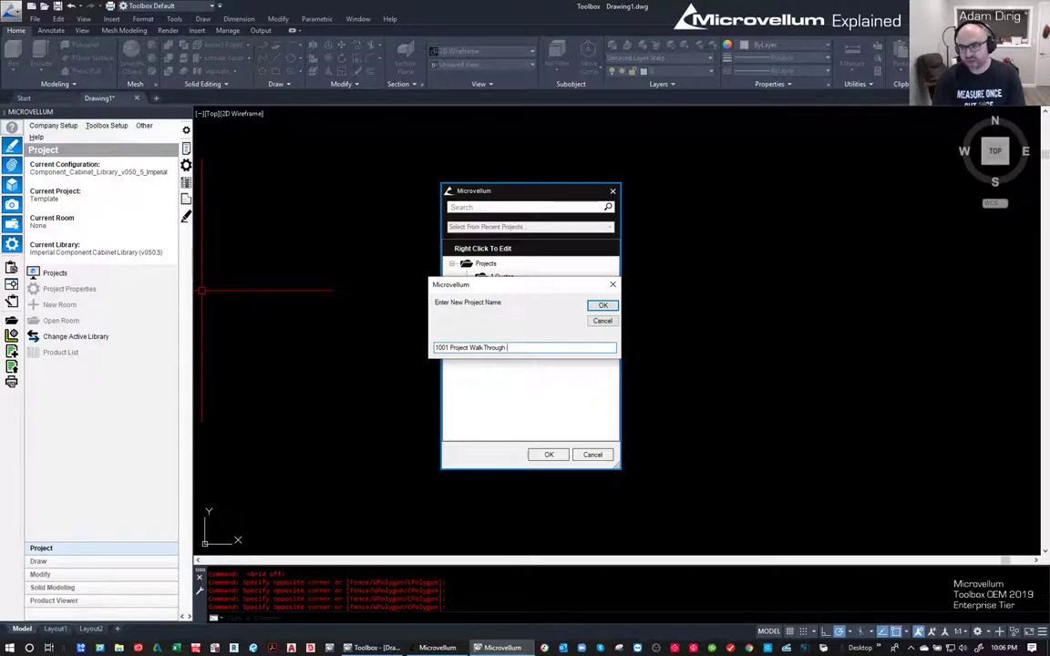
text(02_)
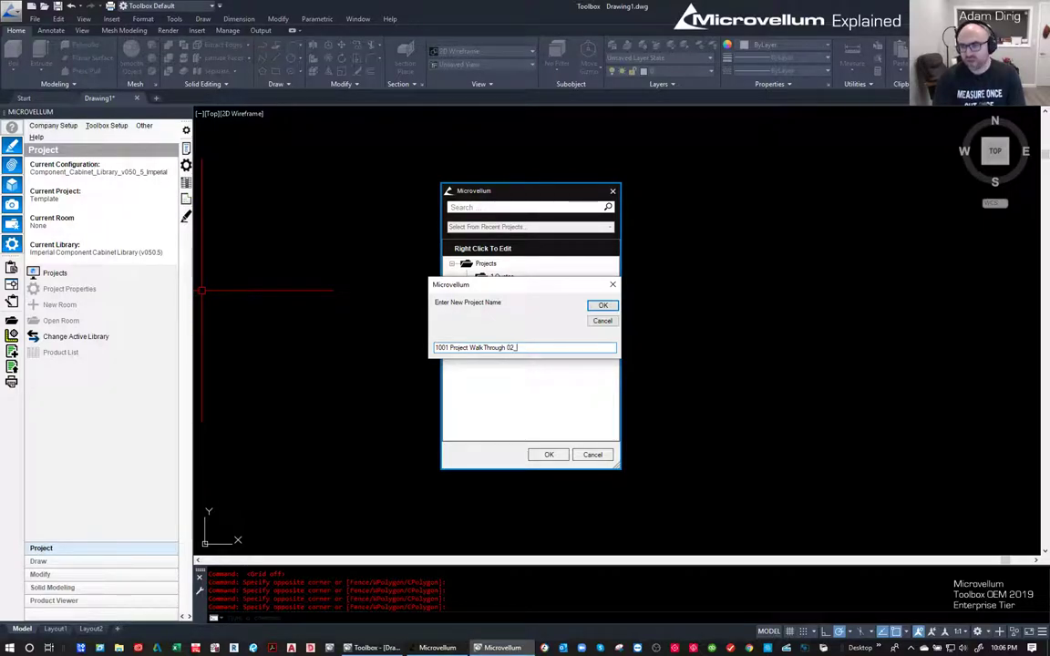
text(2020)
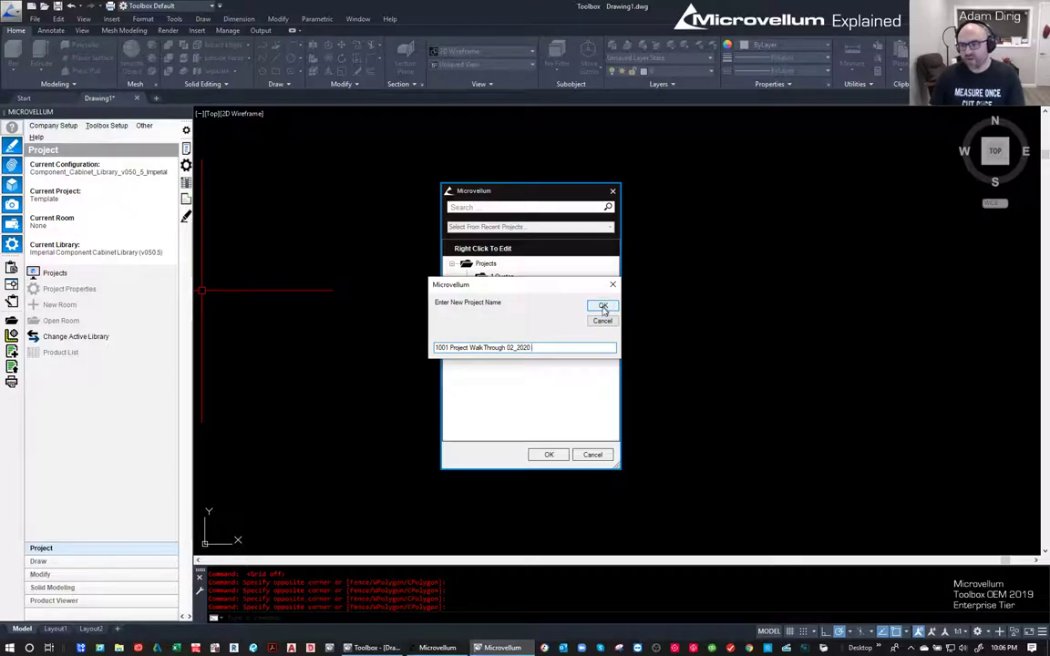
text( v1)
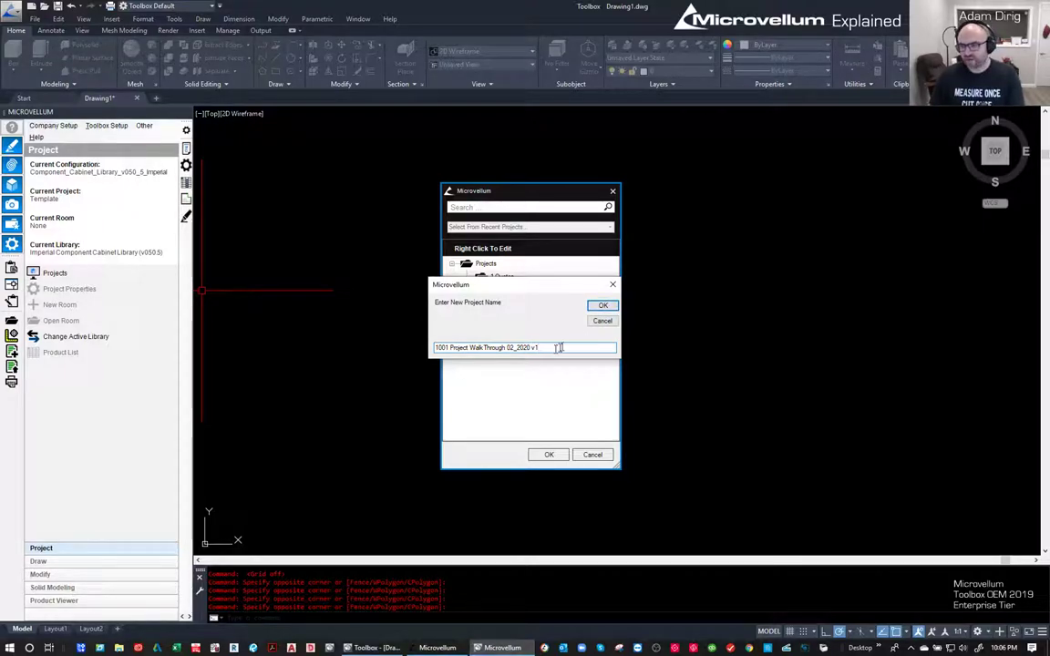
click(602, 306)
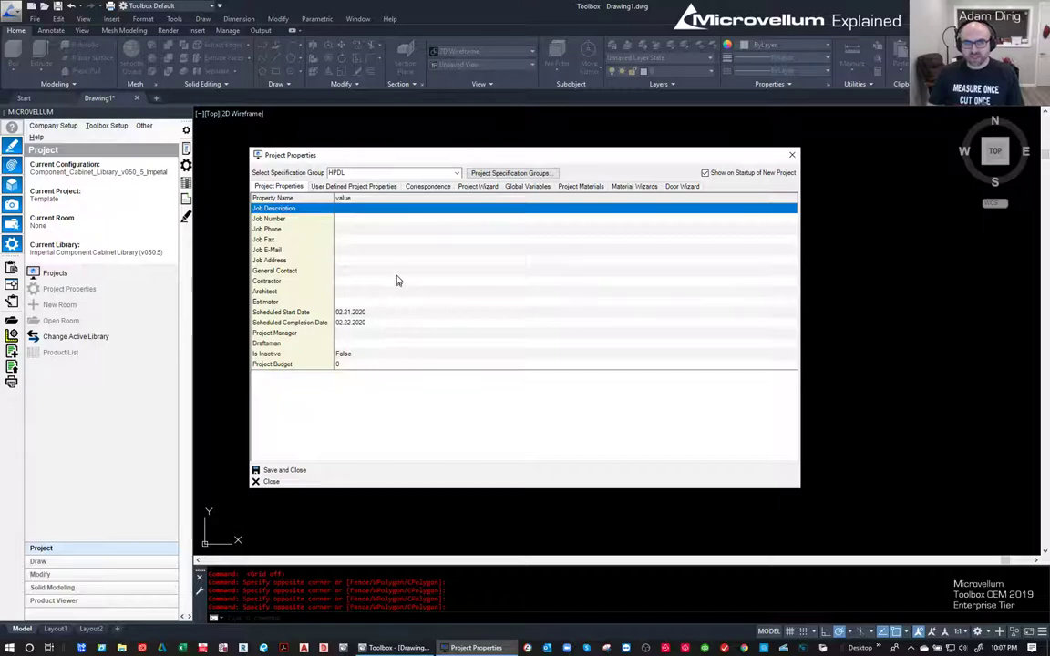
- Fill in the project's job description with KITCHEN followed by the customer's first name, and enter the job number
click(350, 206)
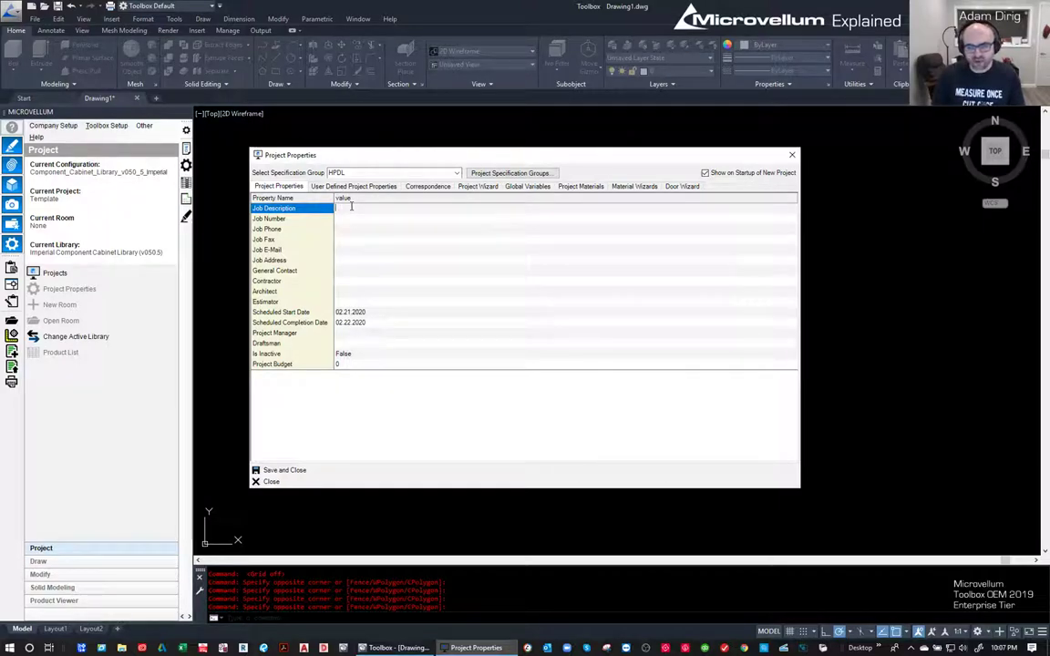
key(Caps_Lock)
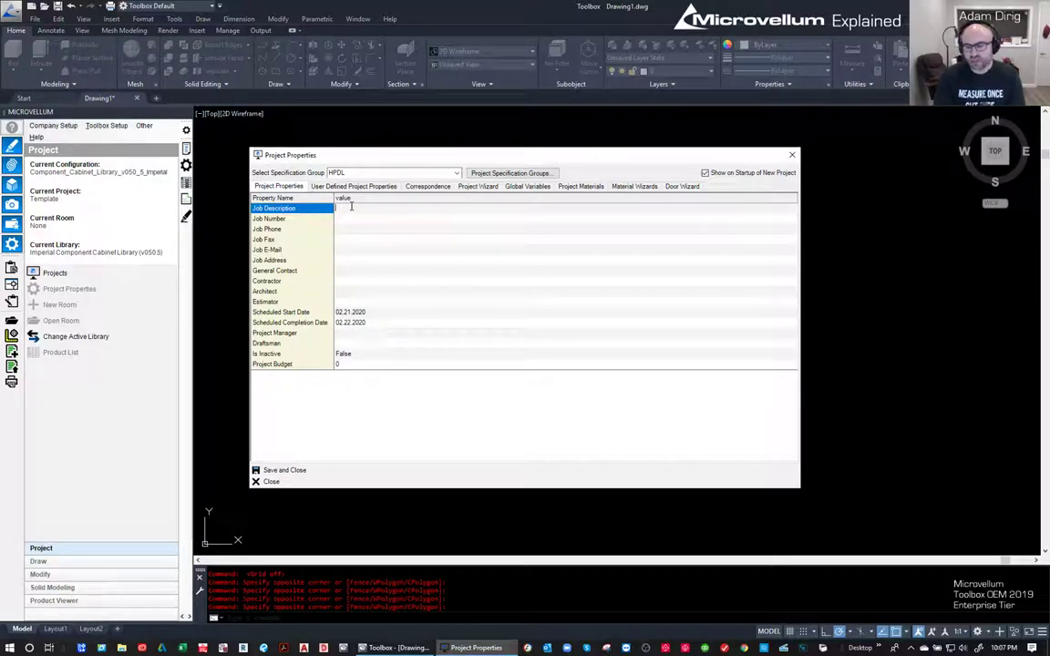
text(KITCHEN ADAM)
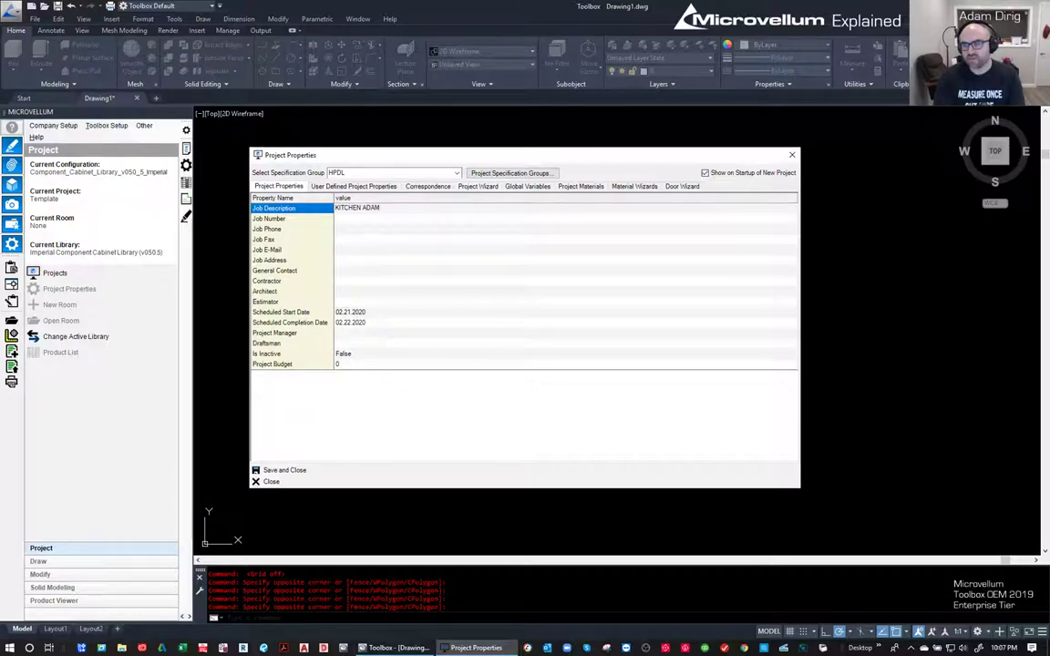
key(Return)
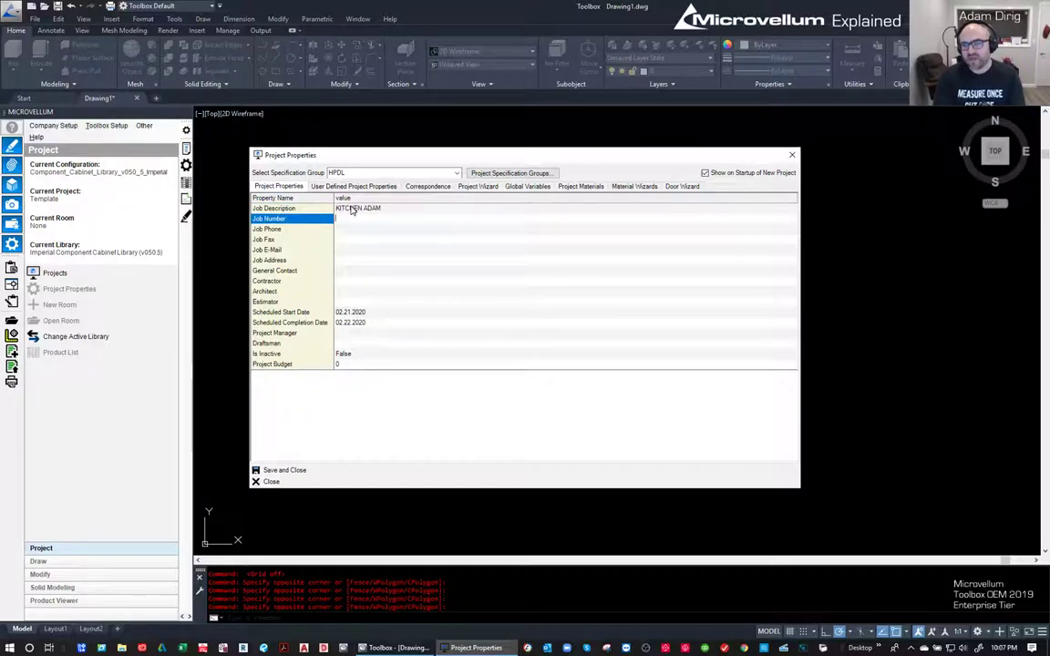
text(12345)
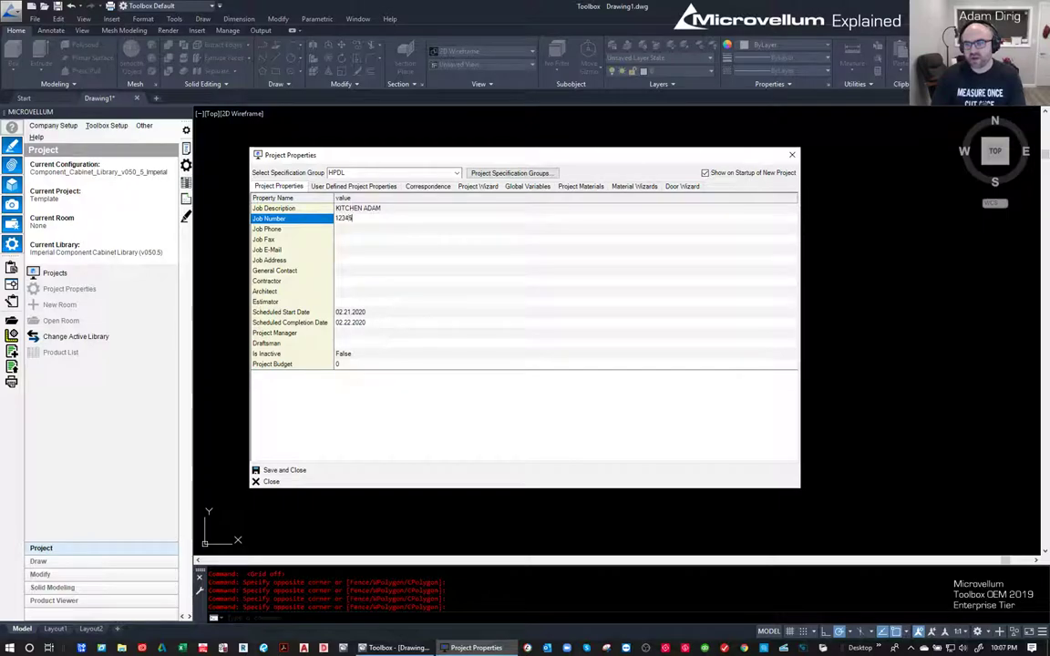
key(Return)
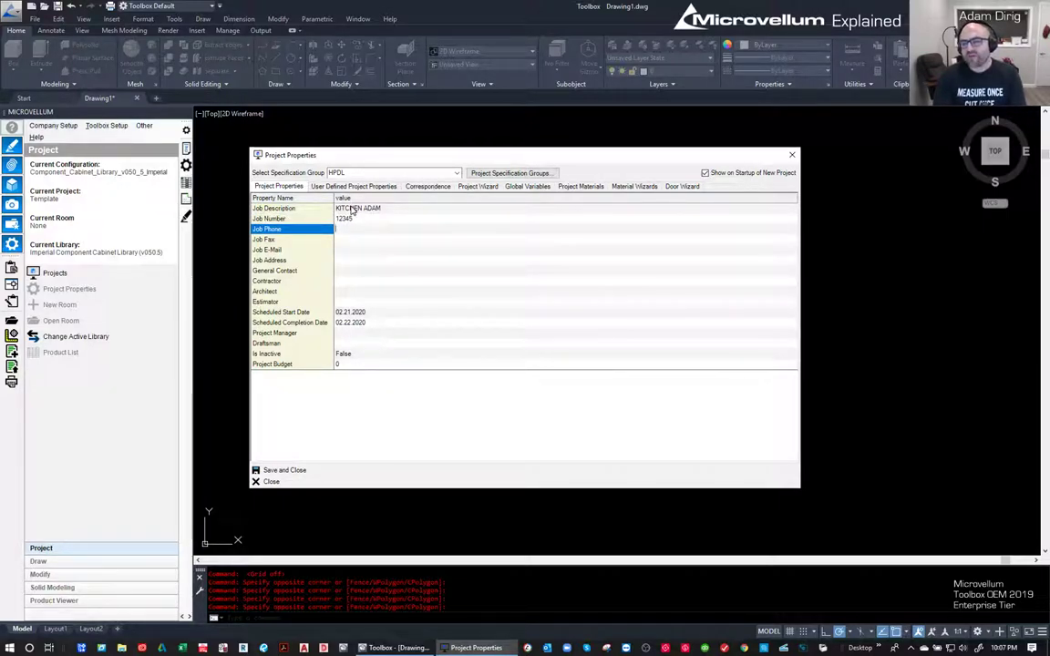
- Enter the job phone number in the project properties
text(555)
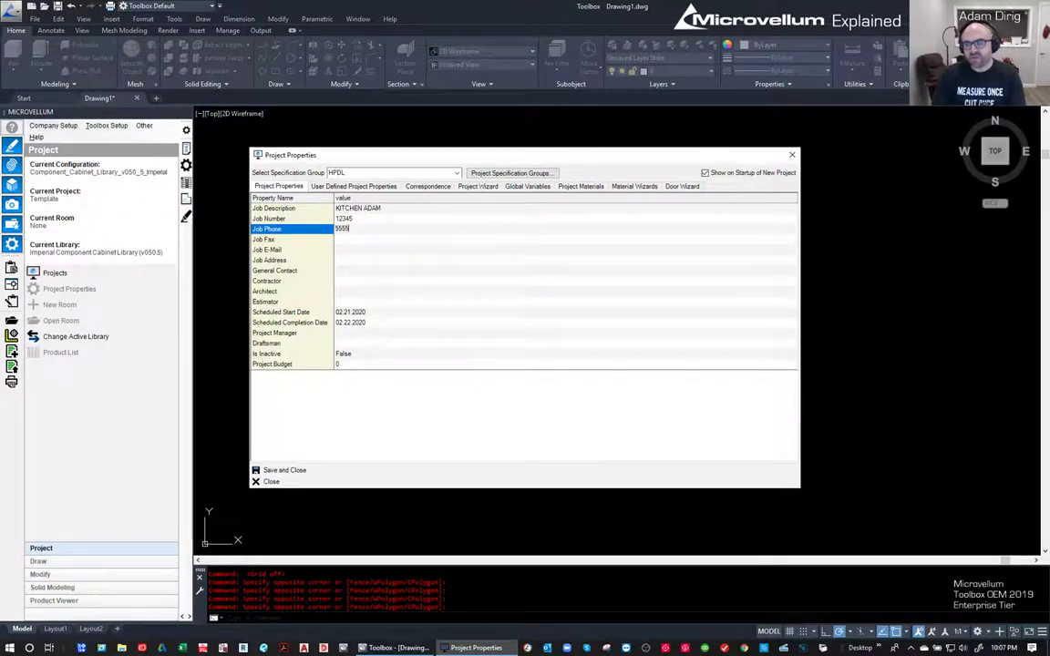
text(-555-5555)
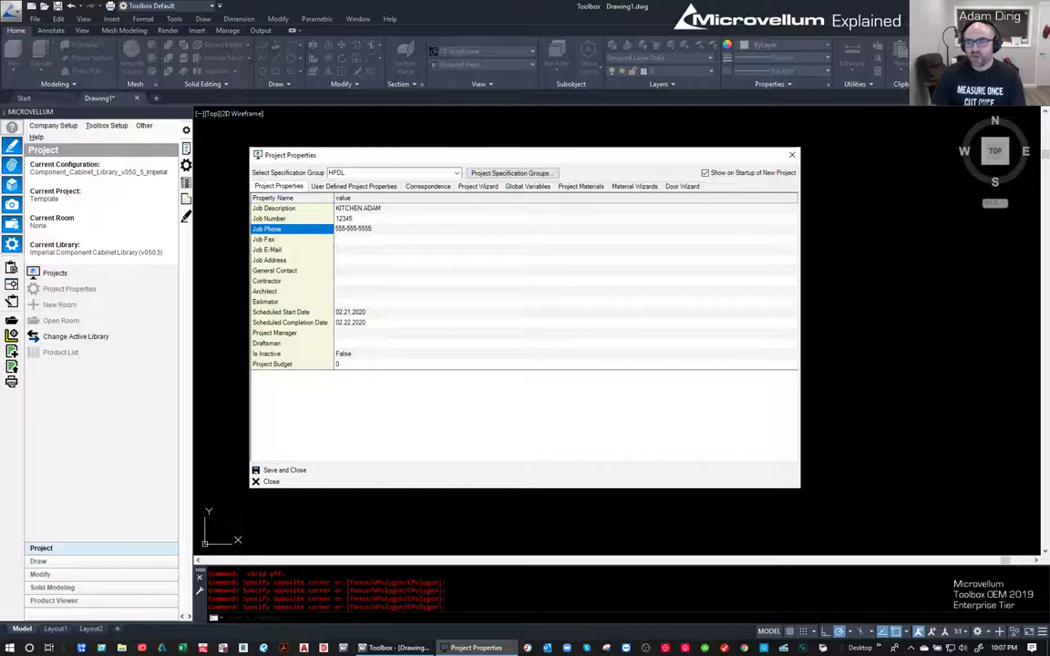
click(334, 238)
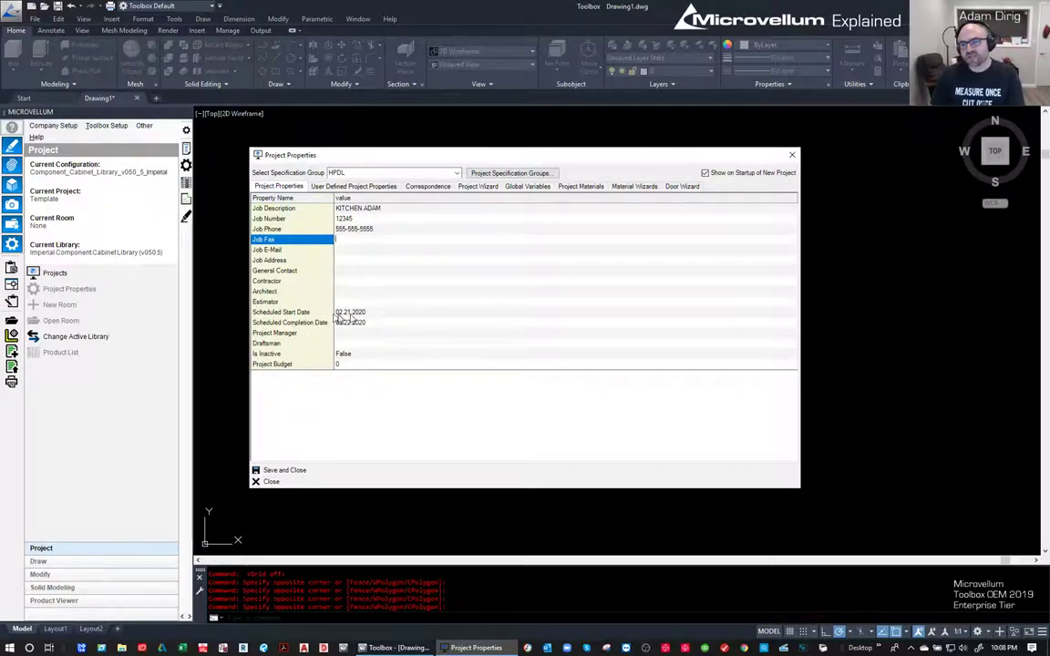
- Review the scheduled start date's calendar, the user-defined project properties and the correspondence list
click(390, 311)
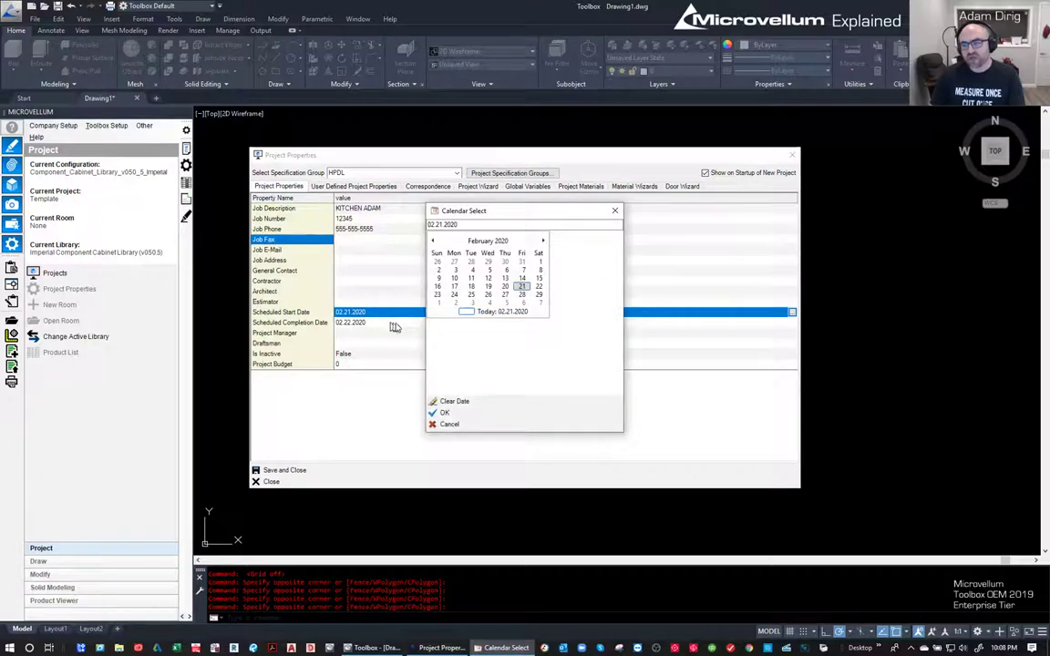
click(448, 424)
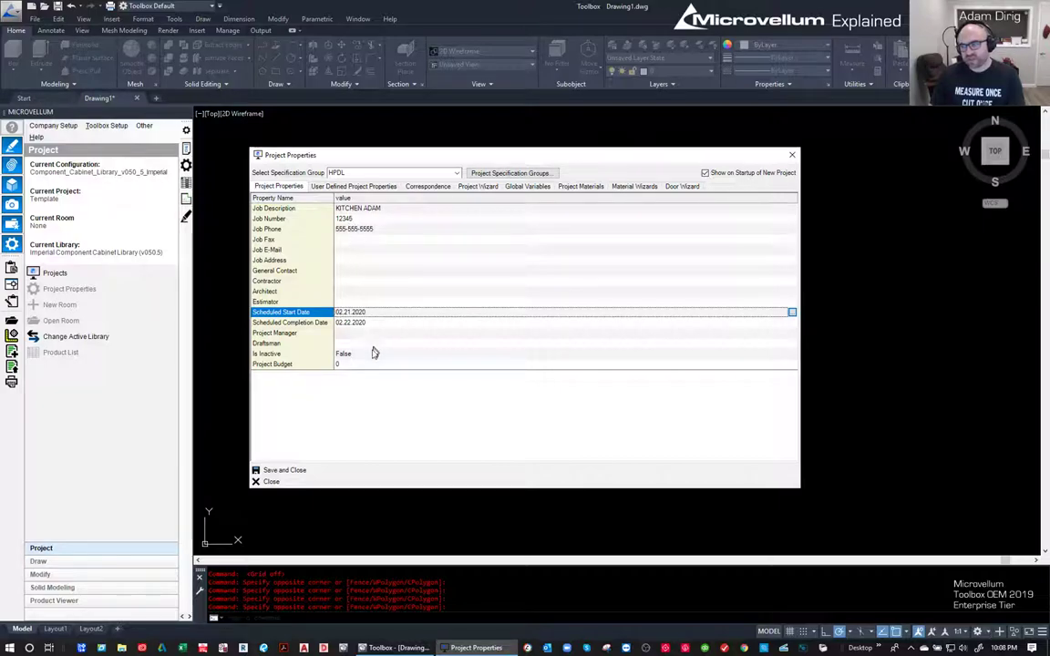
click(333, 187)
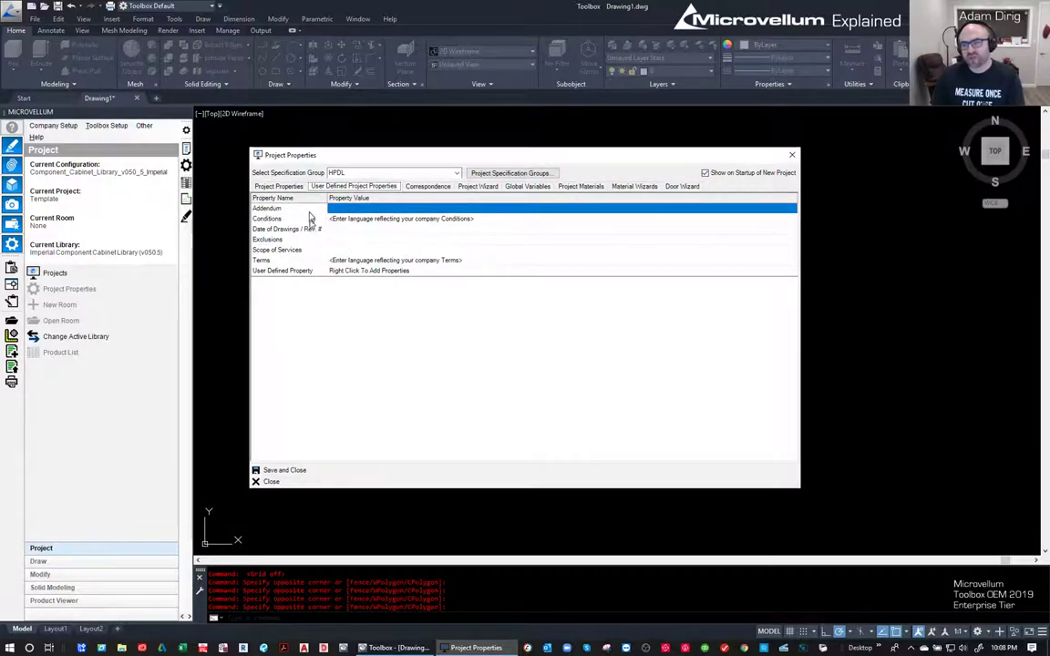
right_click(293, 296)
click(312, 313)
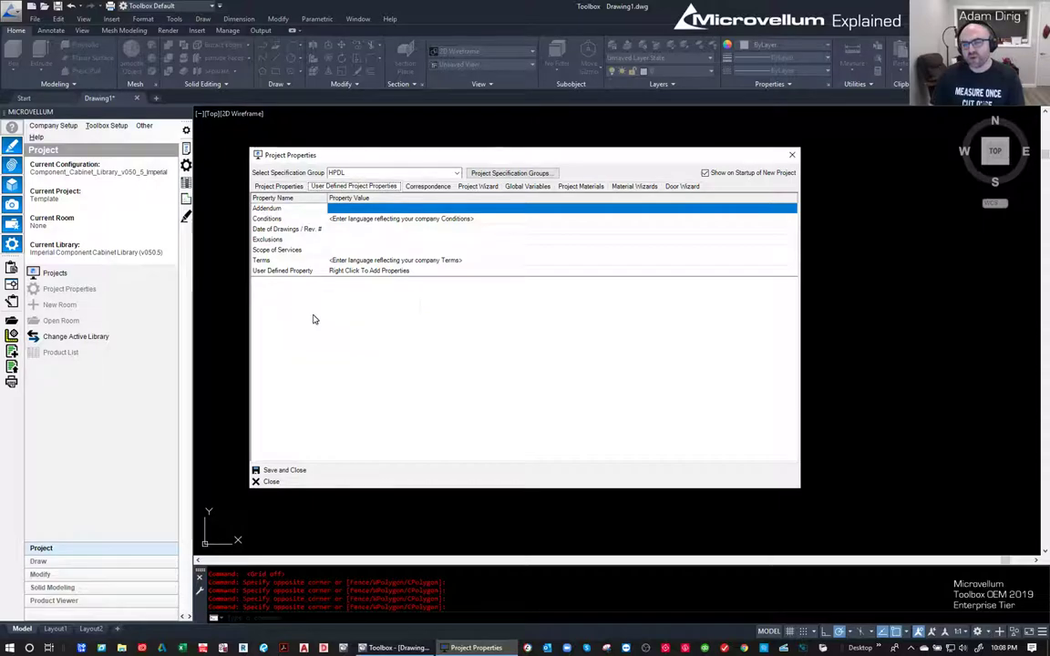
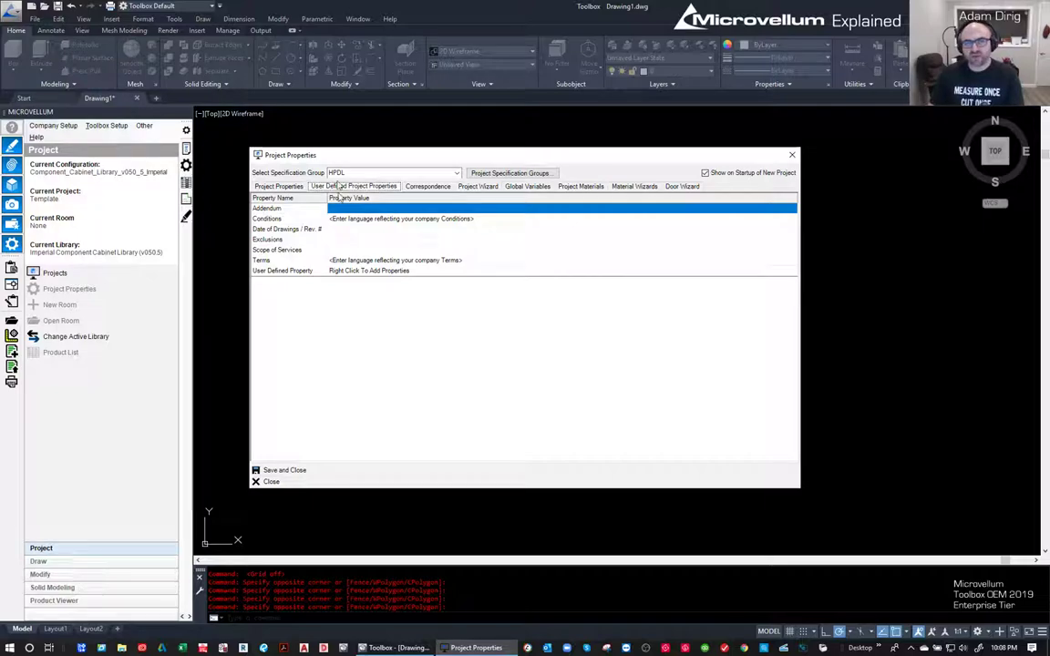
click(426, 188)
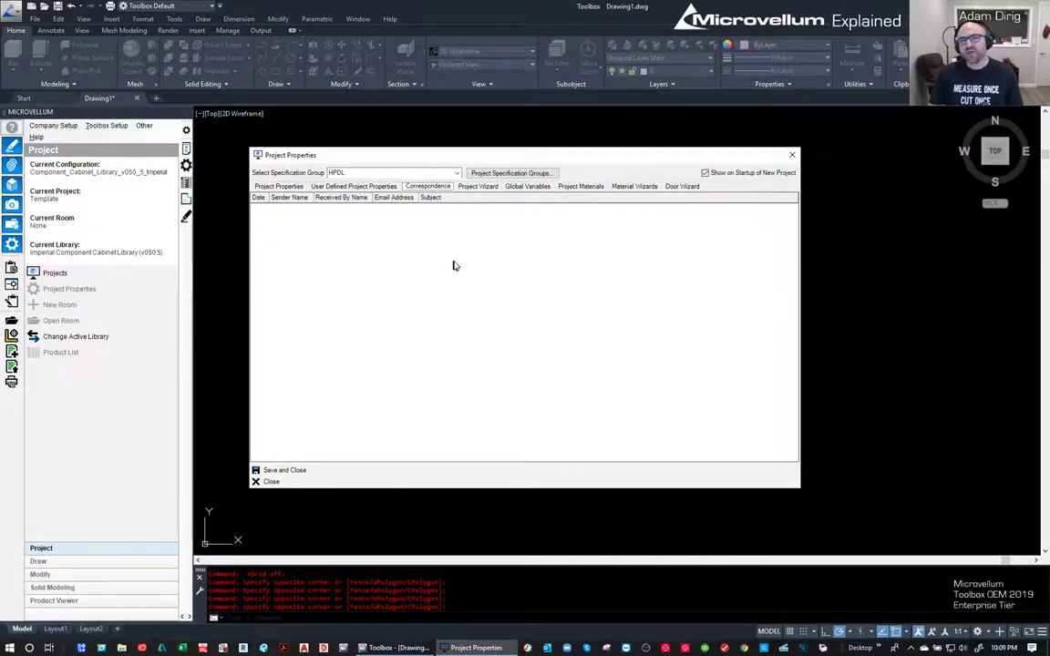
- Inspect the fields of a new, blank correspondence entry and discard it
right_click(326, 266)
click(348, 260)
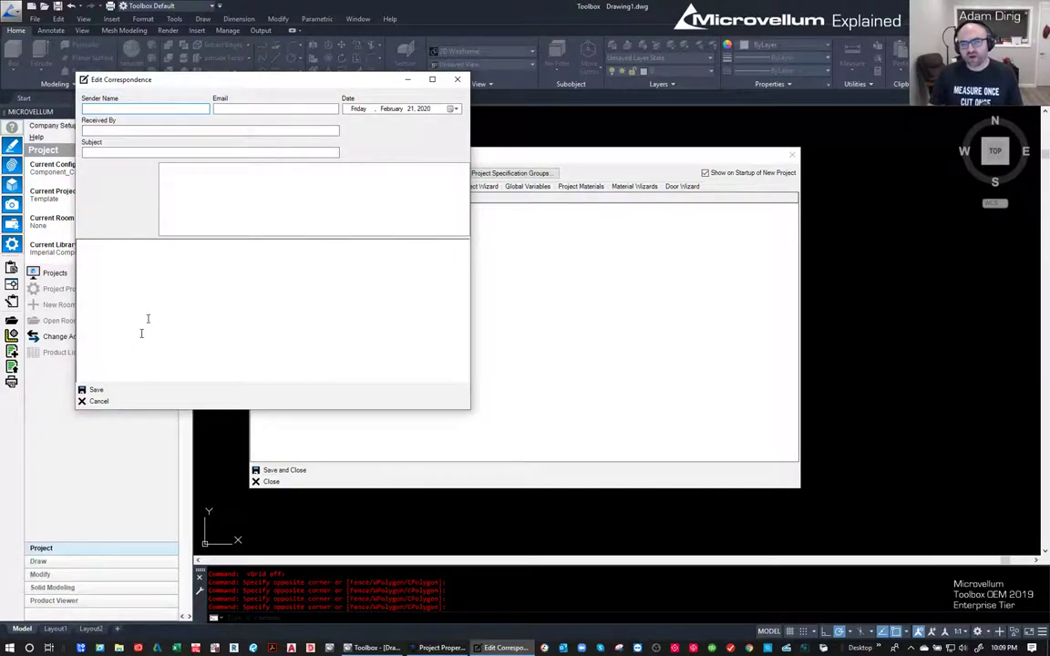
click(98, 401)
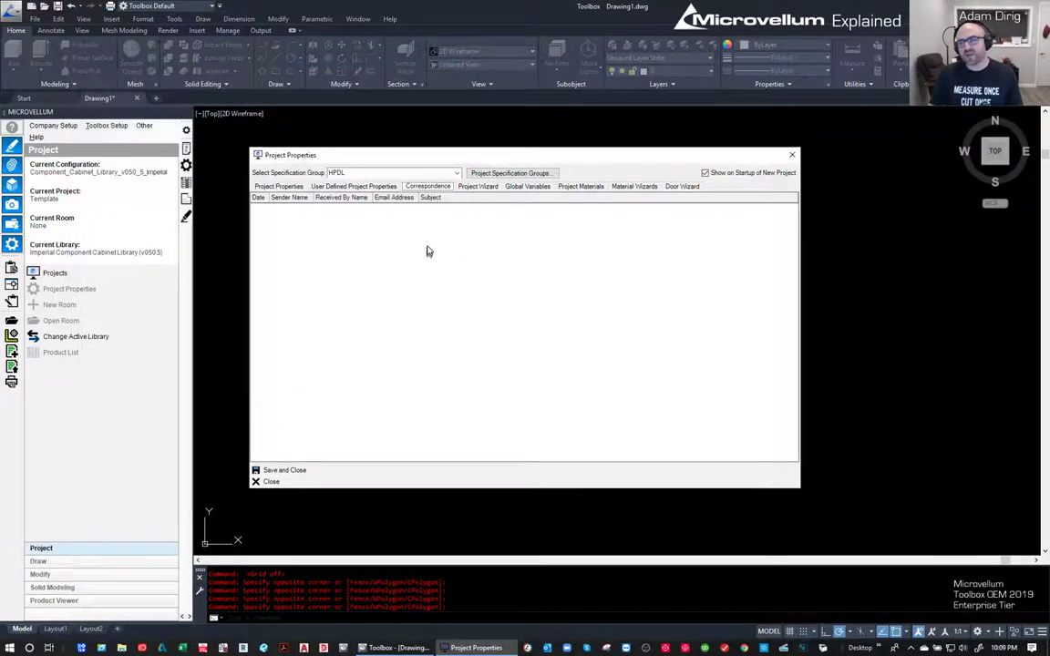
- Review the job setup global variables and the Project Wizard's material settings for base cabinet backs
click(485, 187)
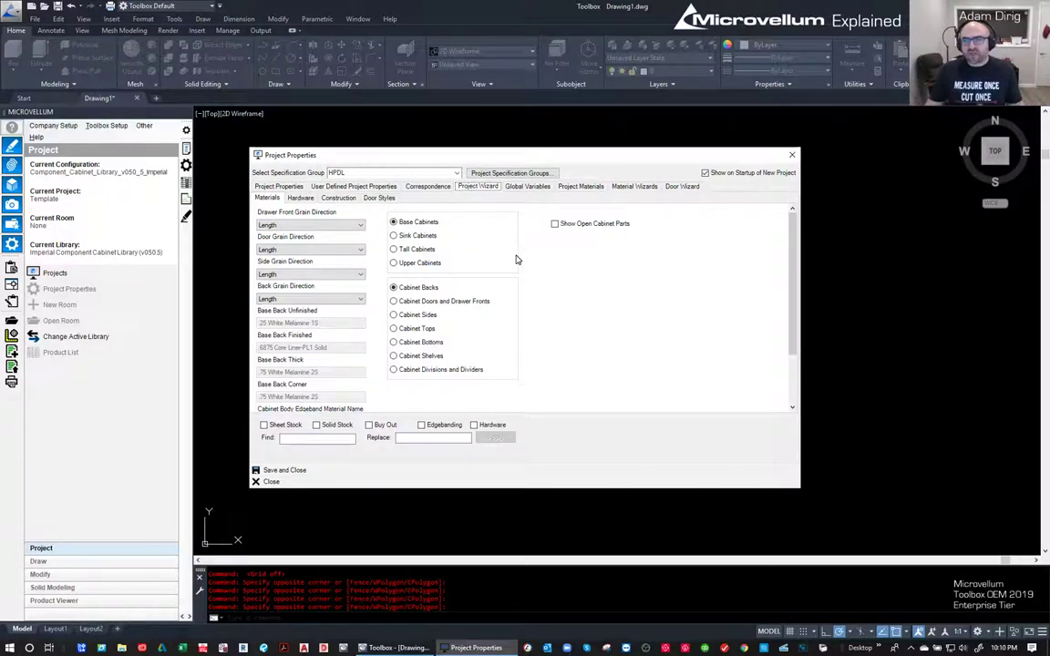
click(526, 188)
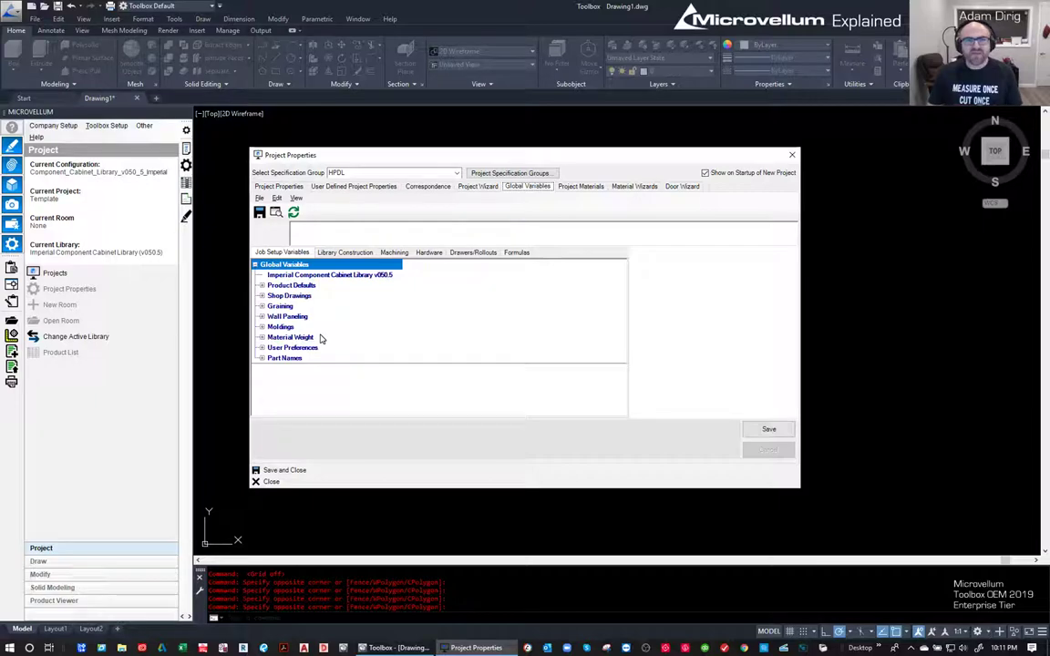
click(487, 188)
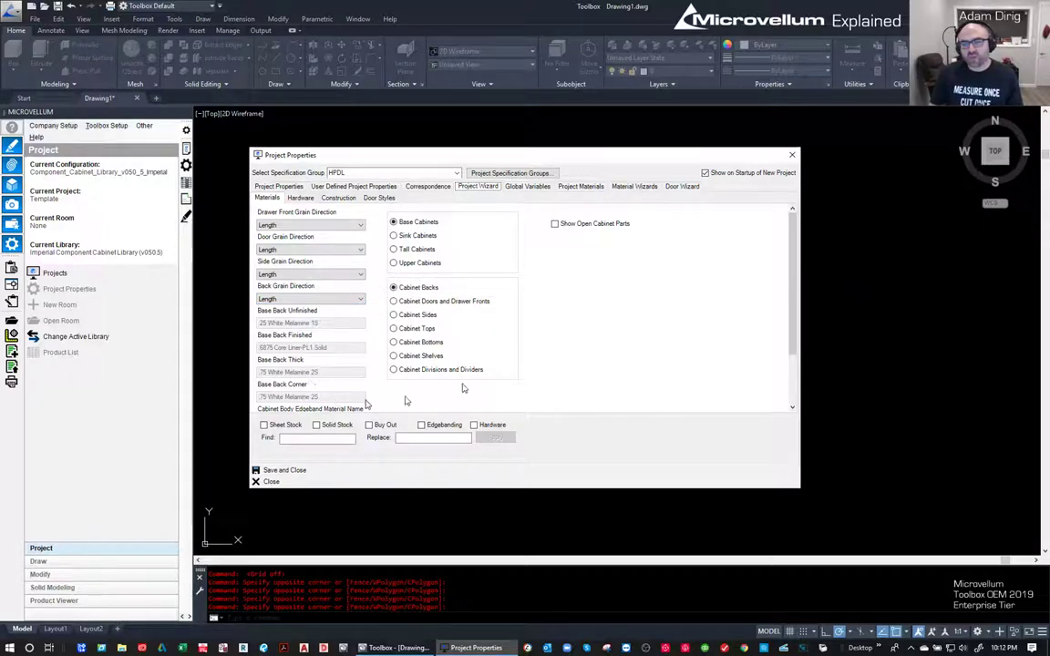
scroll(335, 300, down, 2)
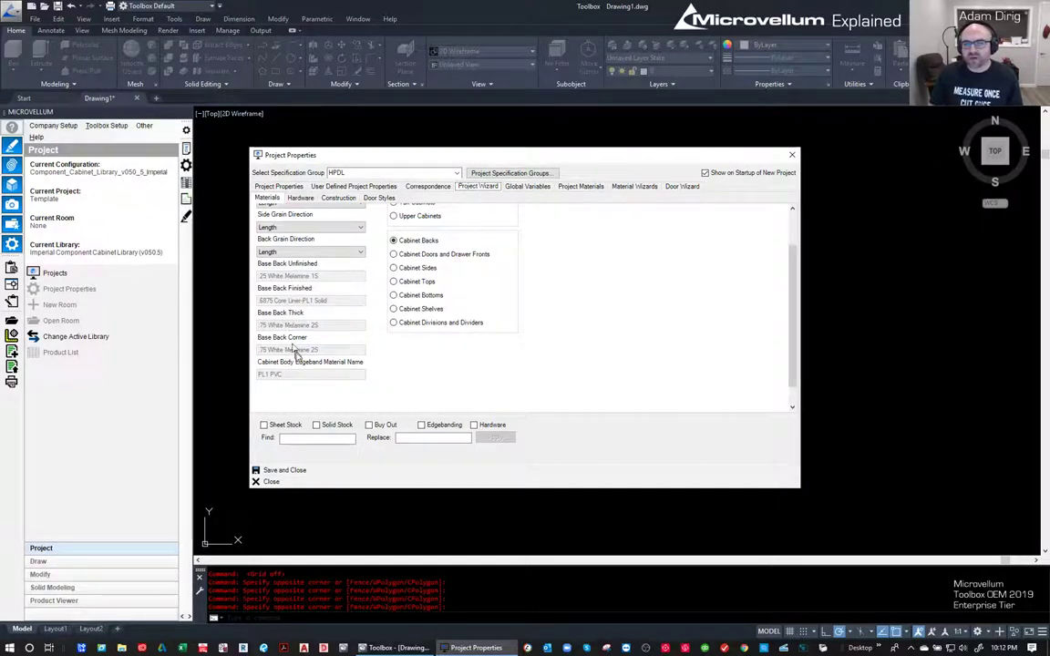
drag(789, 307, 794, 311)
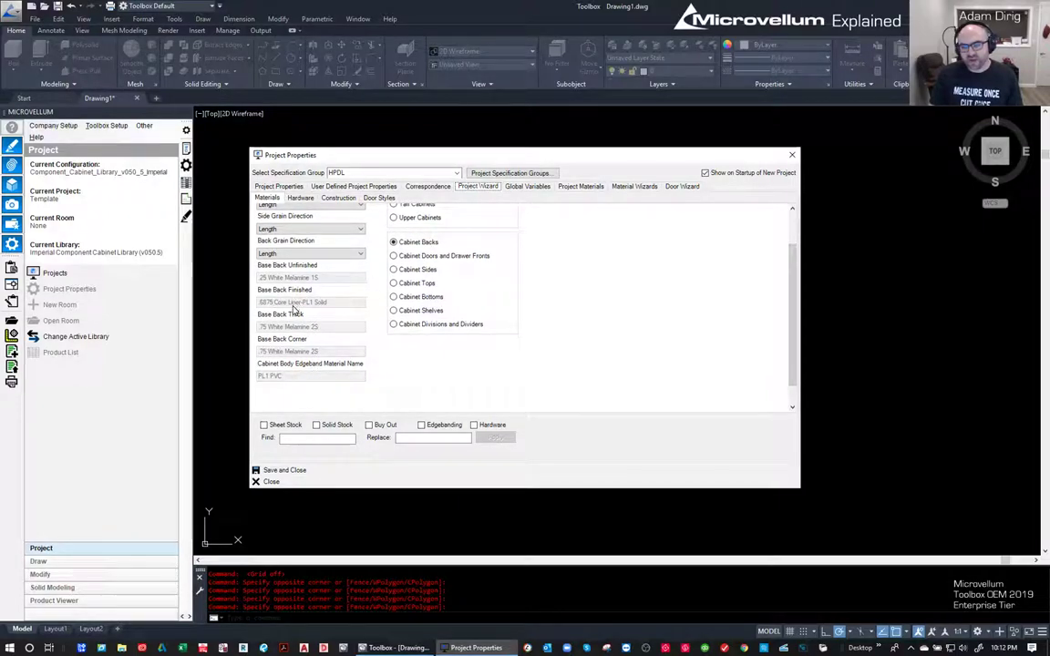
drag(792, 312, 793, 280)
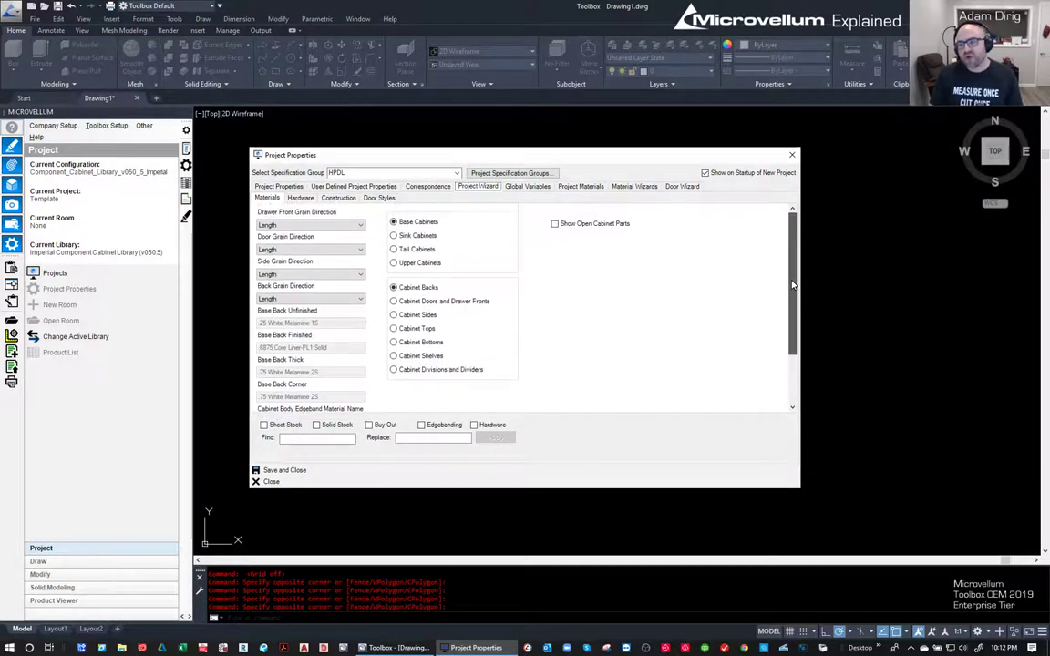
- Review the wizard's material settings for sink, tall and upper cabinets, including upper cabinet doors, tops and bottoms
click(408, 238)
click(406, 249)
click(395, 263)
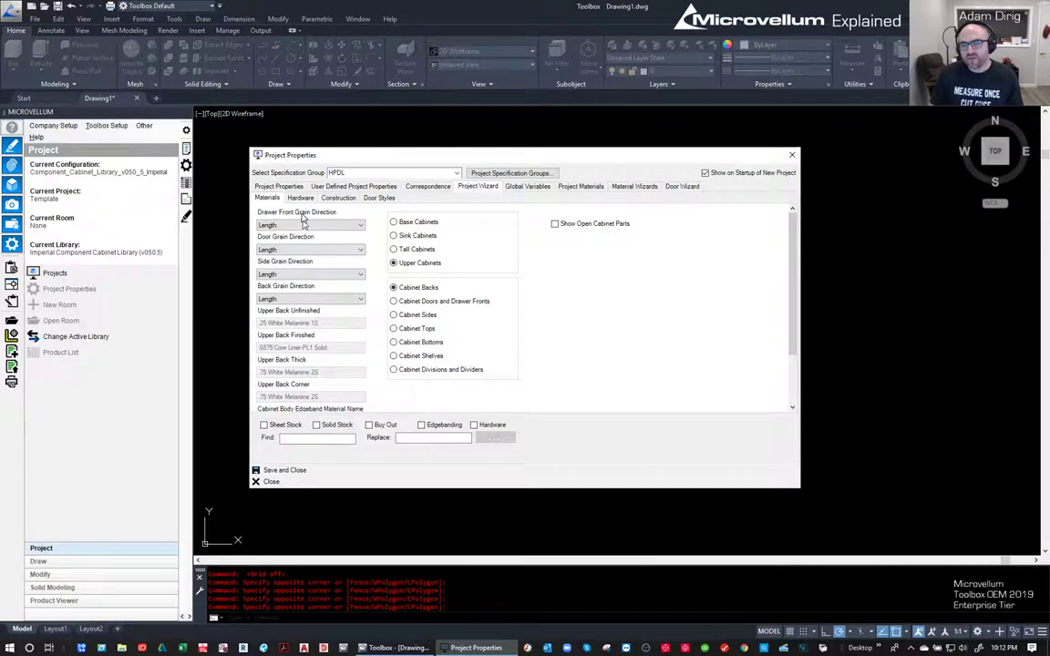
click(409, 302)
click(405, 347)
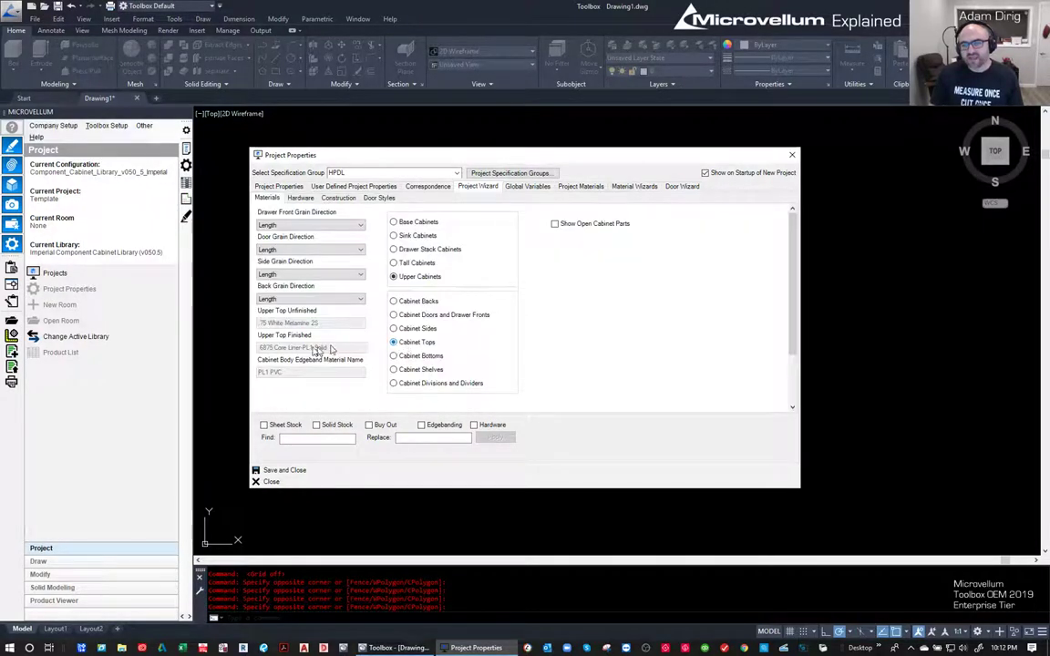
click(403, 358)
scroll(294, 391, down, 3)
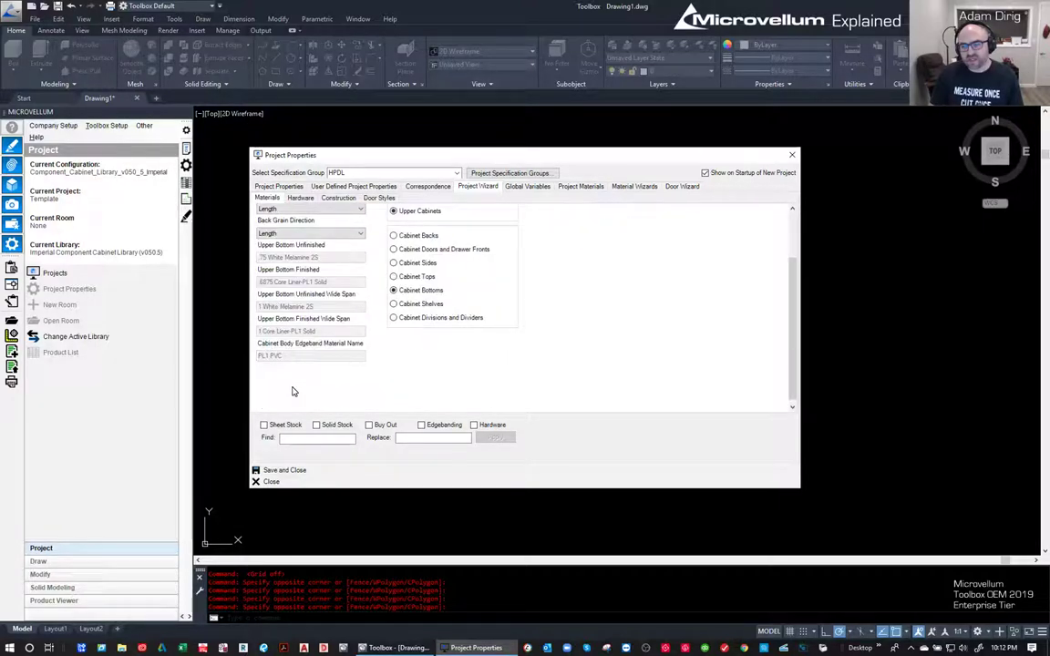
scroll(294, 390, up, 3)
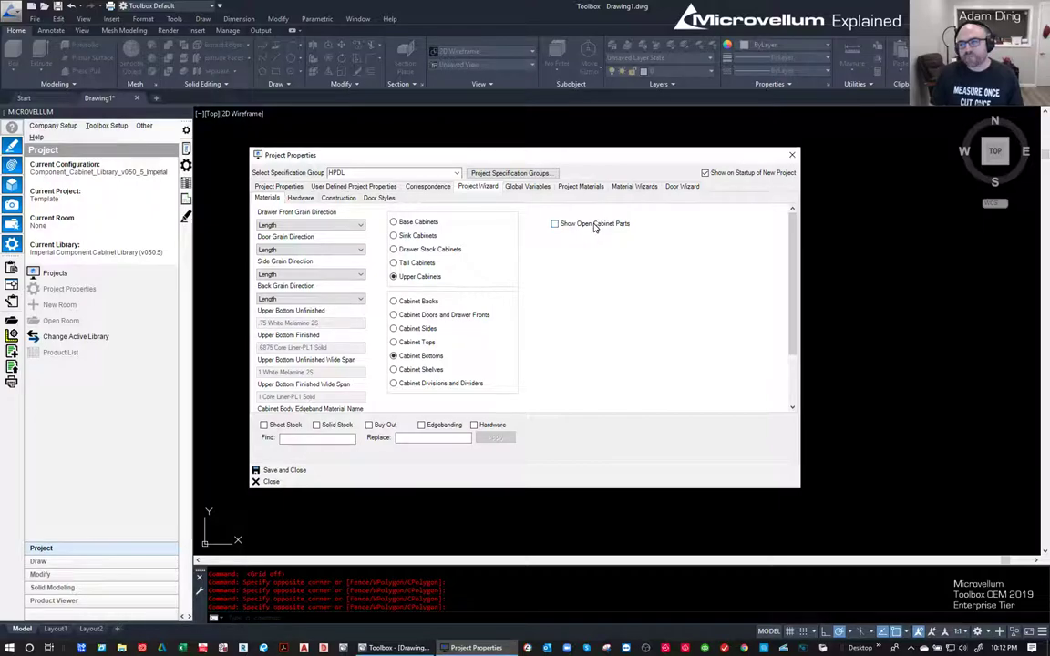
- Review the available hinge types and hinge angles in the wizard's hardware settings, keeping BLUM and 120 deg
click(306, 199)
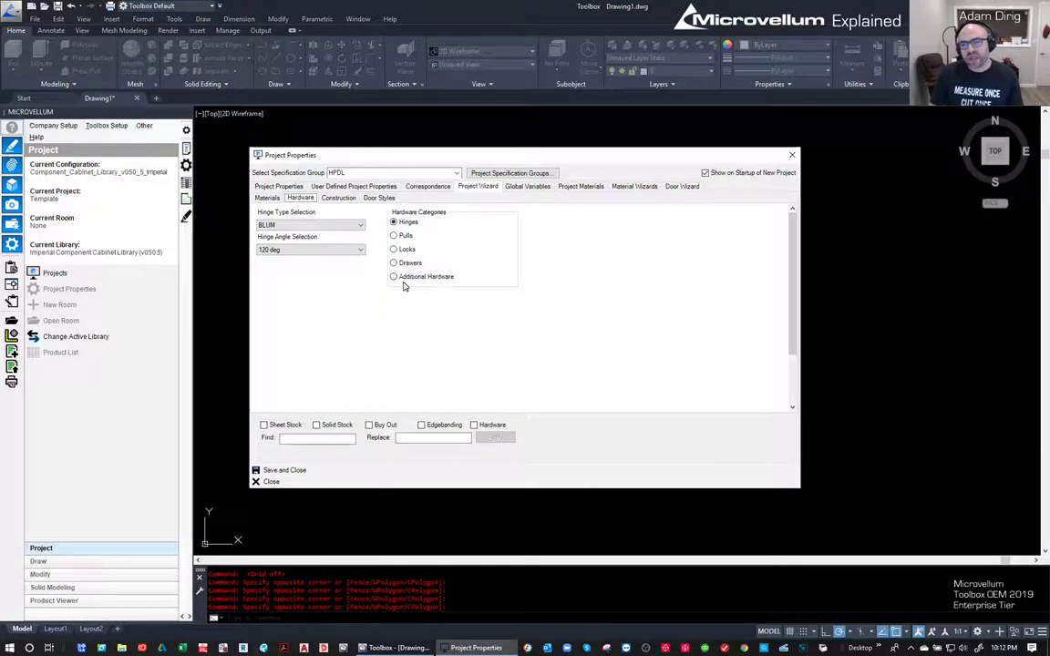
click(271, 225)
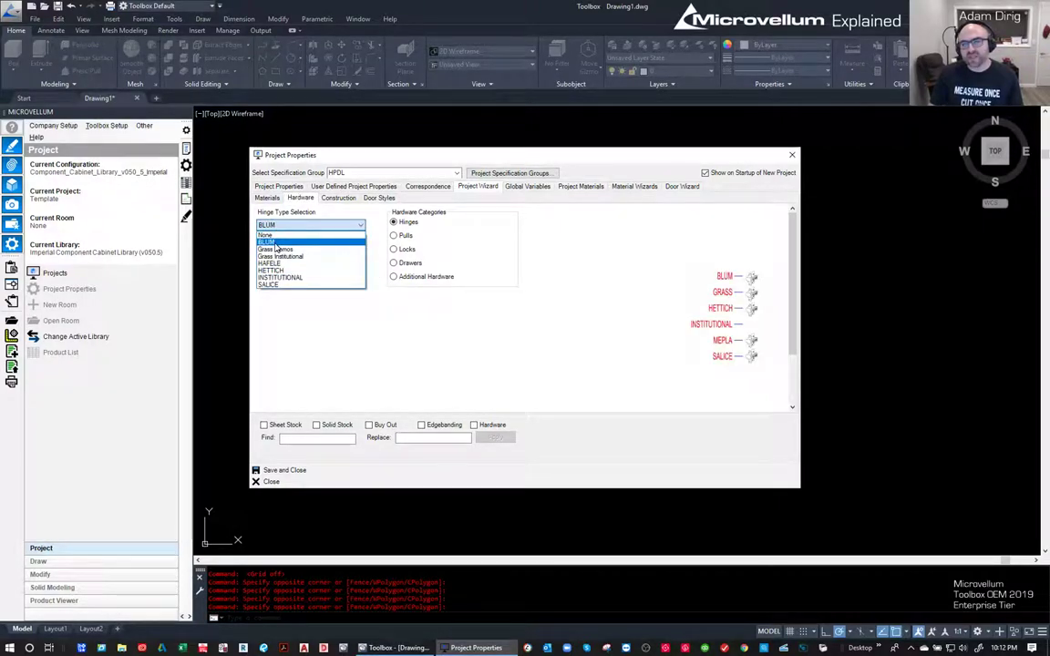
click(274, 290)
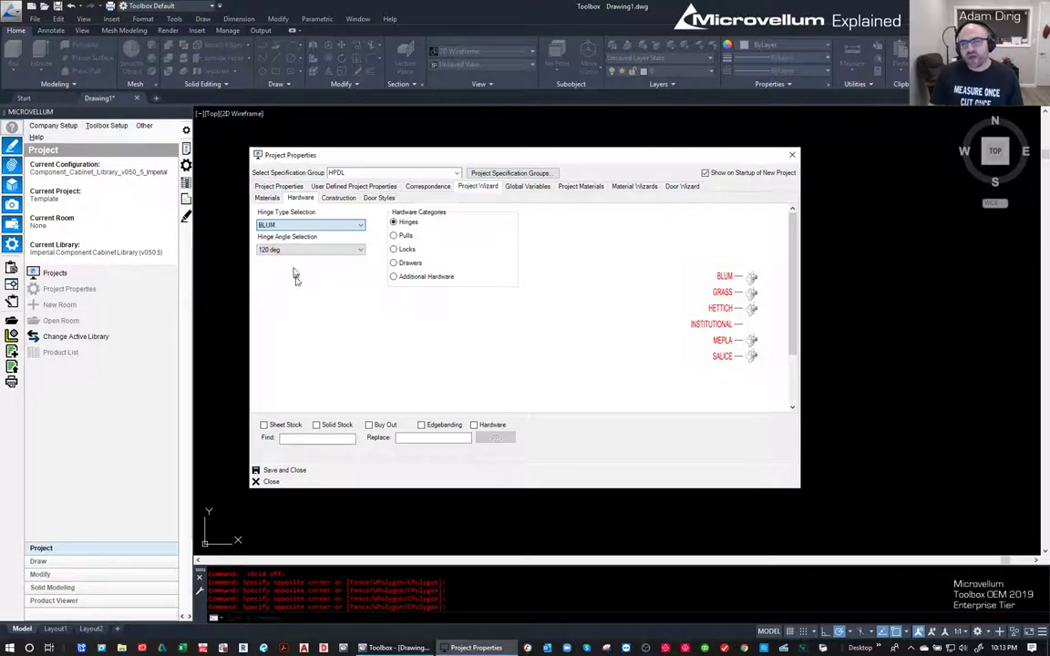
click(273, 249)
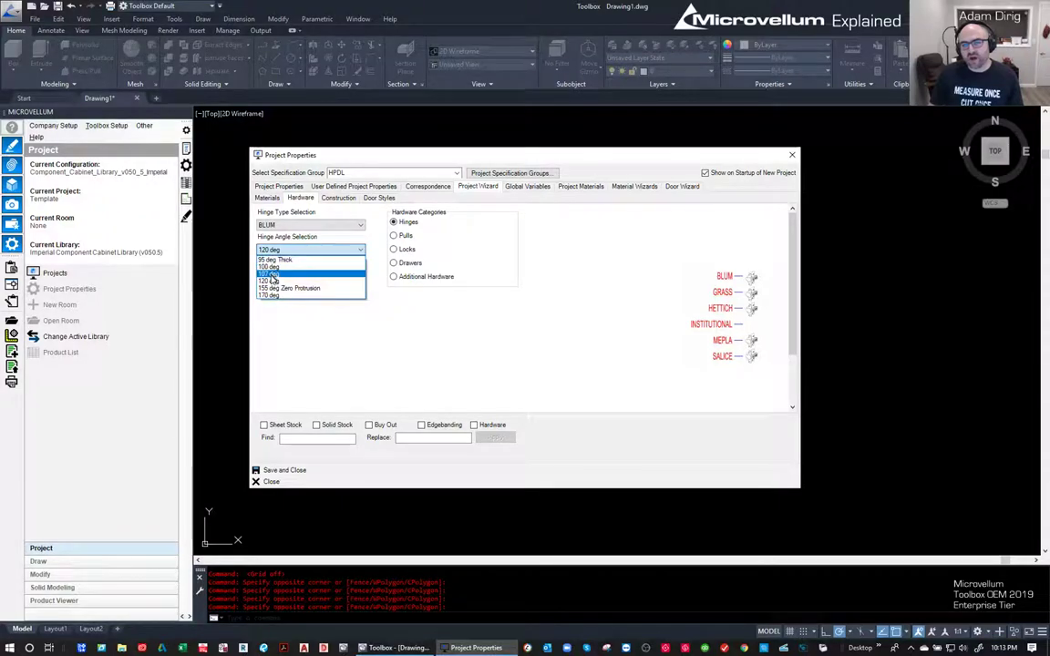
click(271, 279)
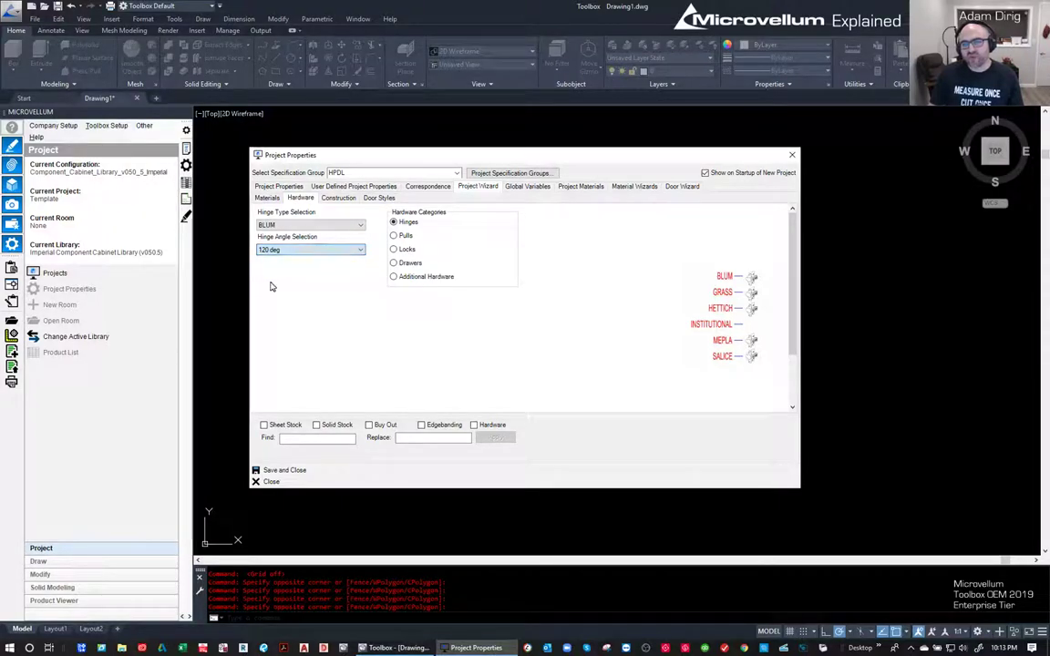
- Look through the pull types available for base cabinets in the hardware settings, keeping the current choice
click(393, 236)
click(304, 226)
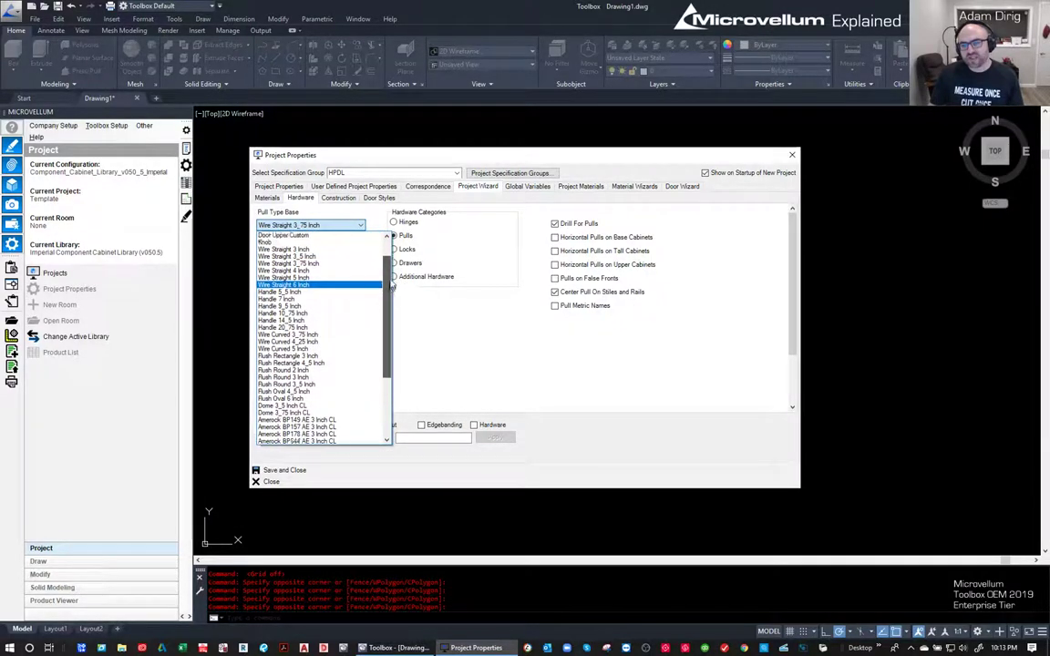
scroll(310, 404, down, 1)
scroll(310, 401, down, 3)
scroll(305, 364, up, 6)
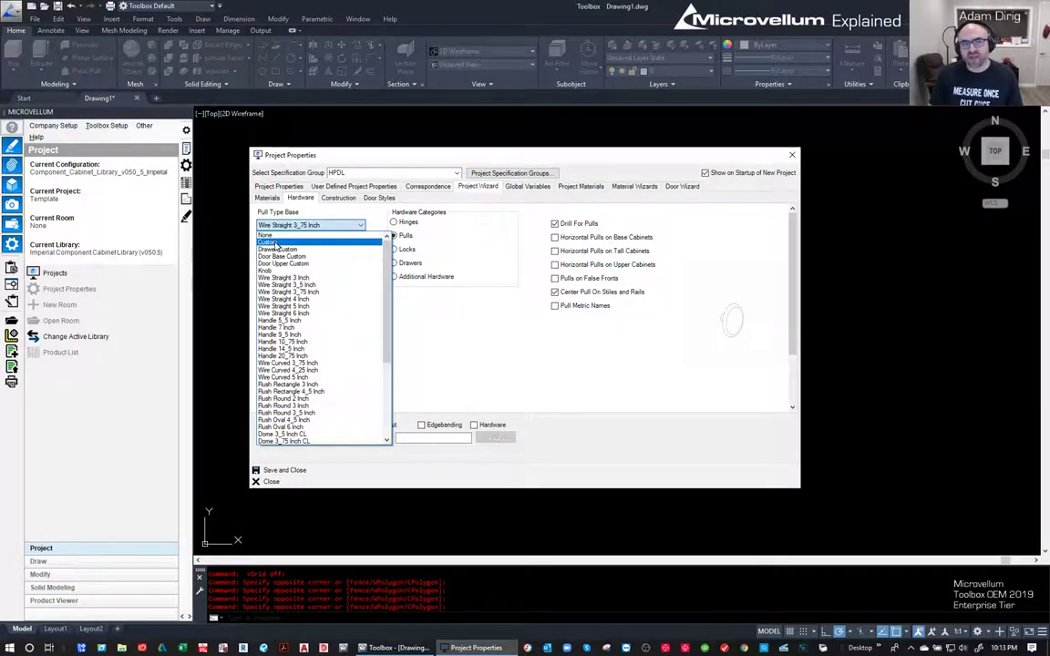
key(Escape)
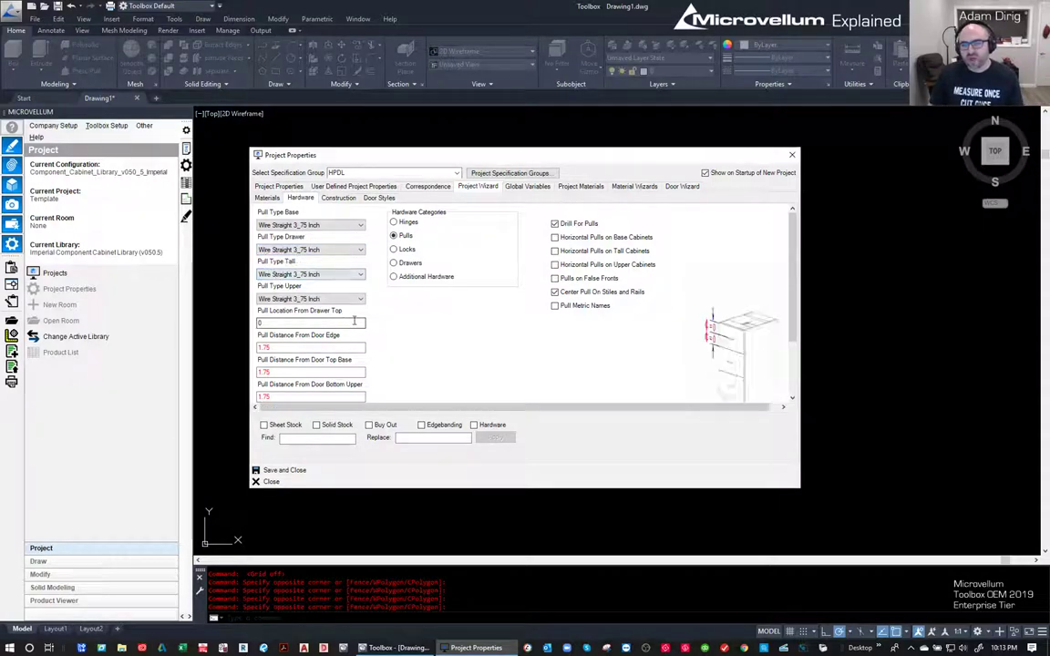
- Review the pull location settings for drawers and for base, upper and tall cabinet doors
scroll(273, 289, down, 2)
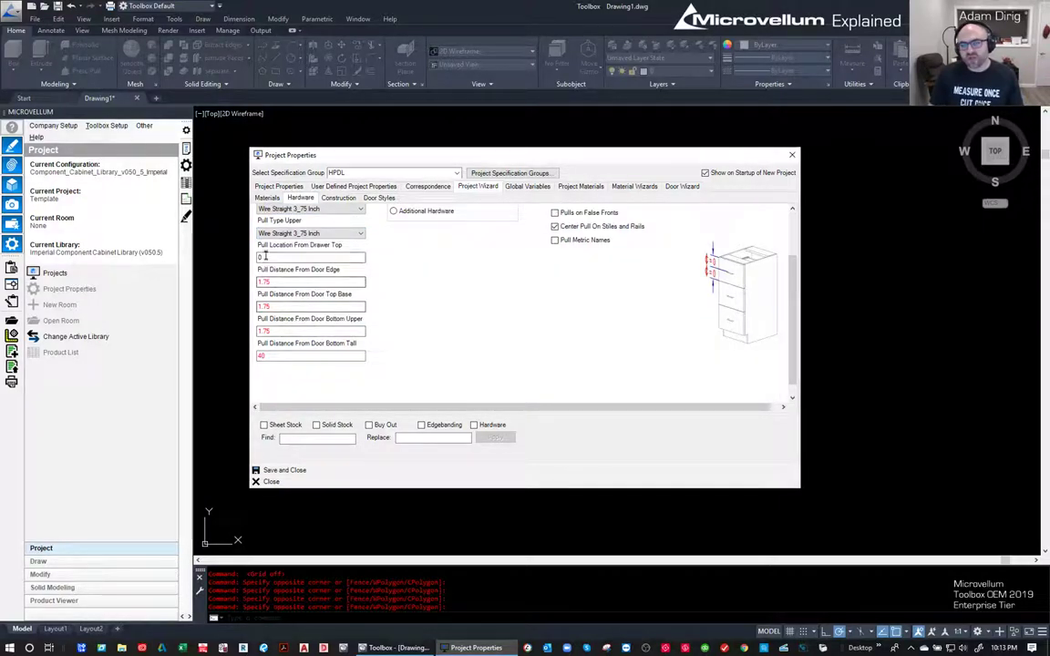
scroll(270, 285, up, 1)
click(287, 331)
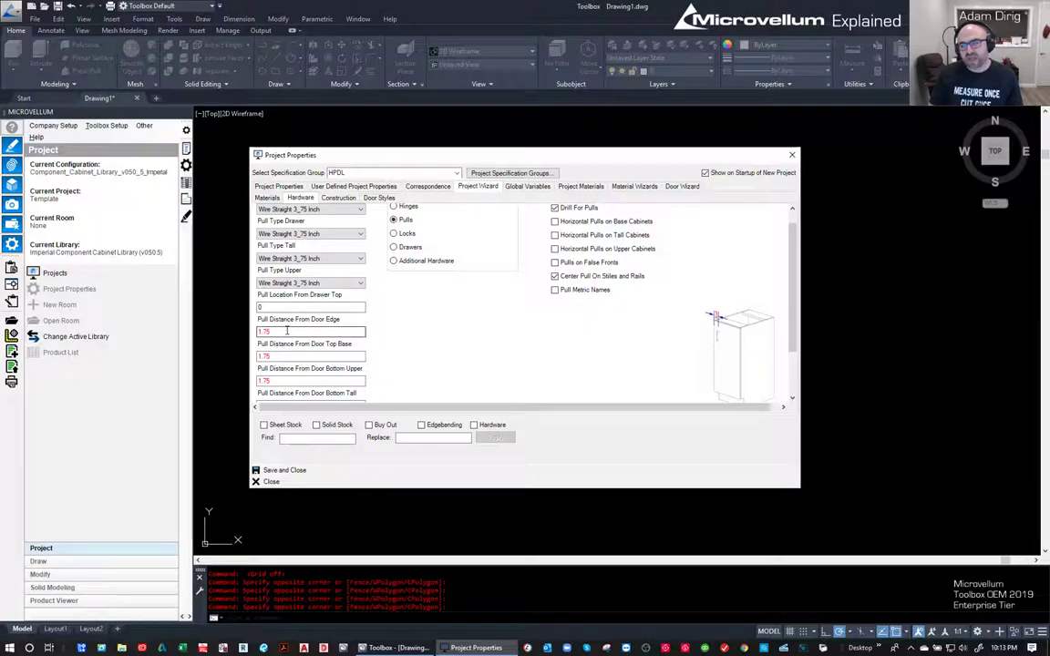
scroll(287, 331, down, 2)
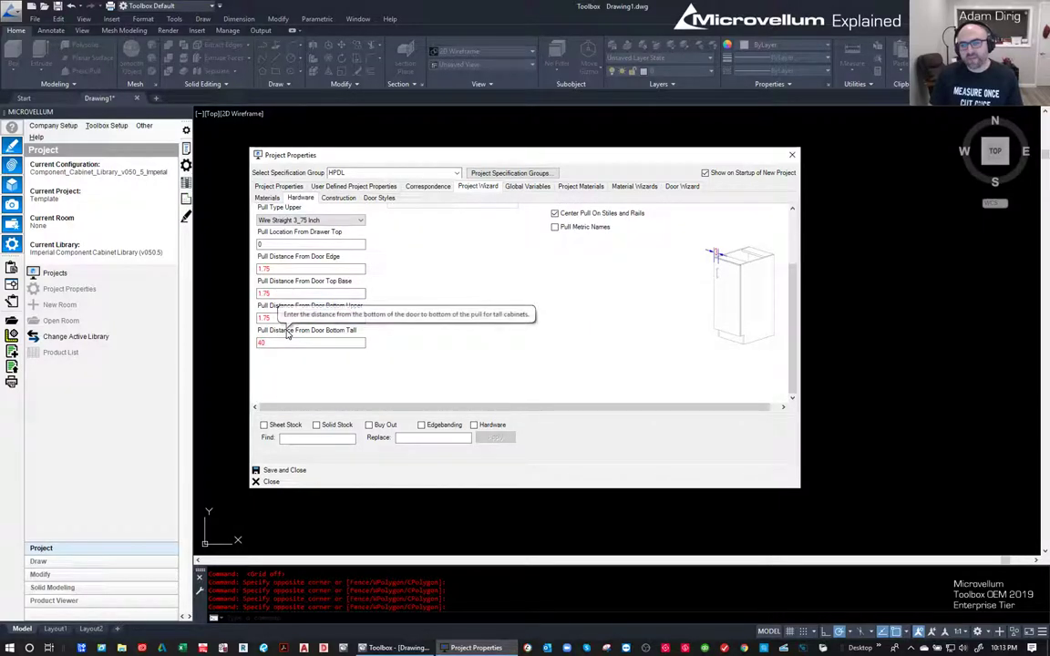
scroll(274, 319, up, 3)
- Review the lock settings for doors and drawers, including the lock choices for double doors
click(407, 249)
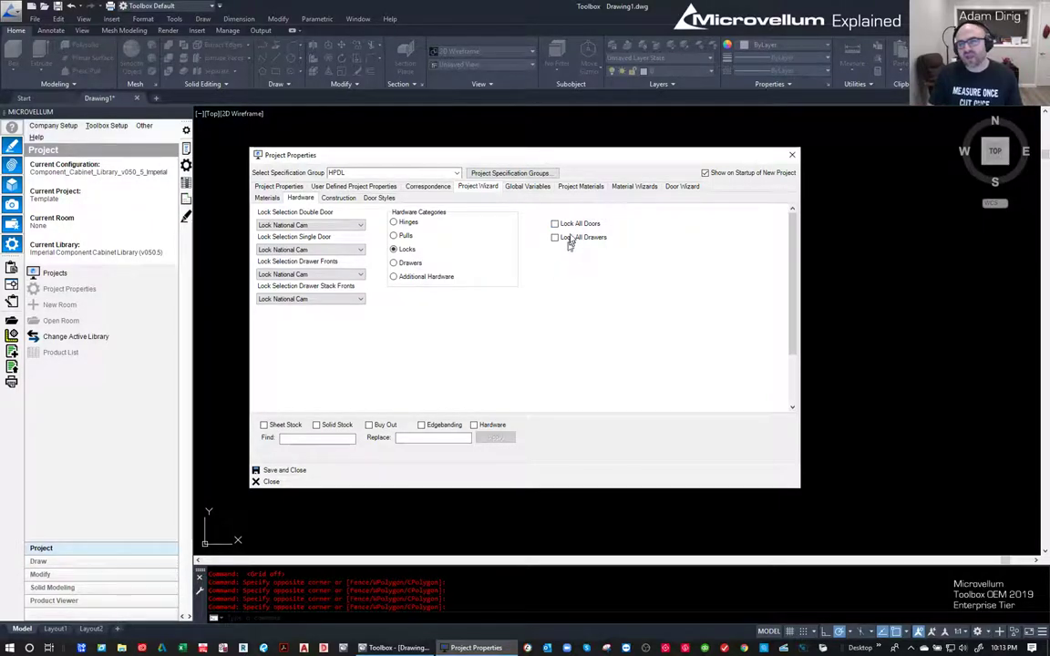
click(335, 225)
click(545, 333)
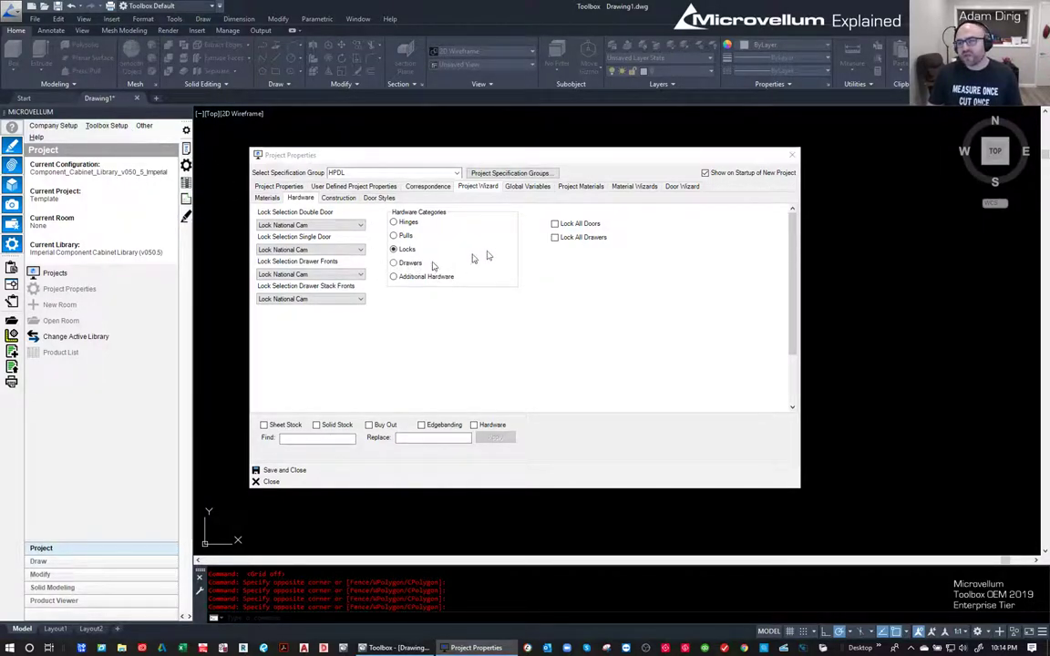
- Review the drawer system, wood drawer slide and additional hardware options, ending back at the hinge settings
click(393, 263)
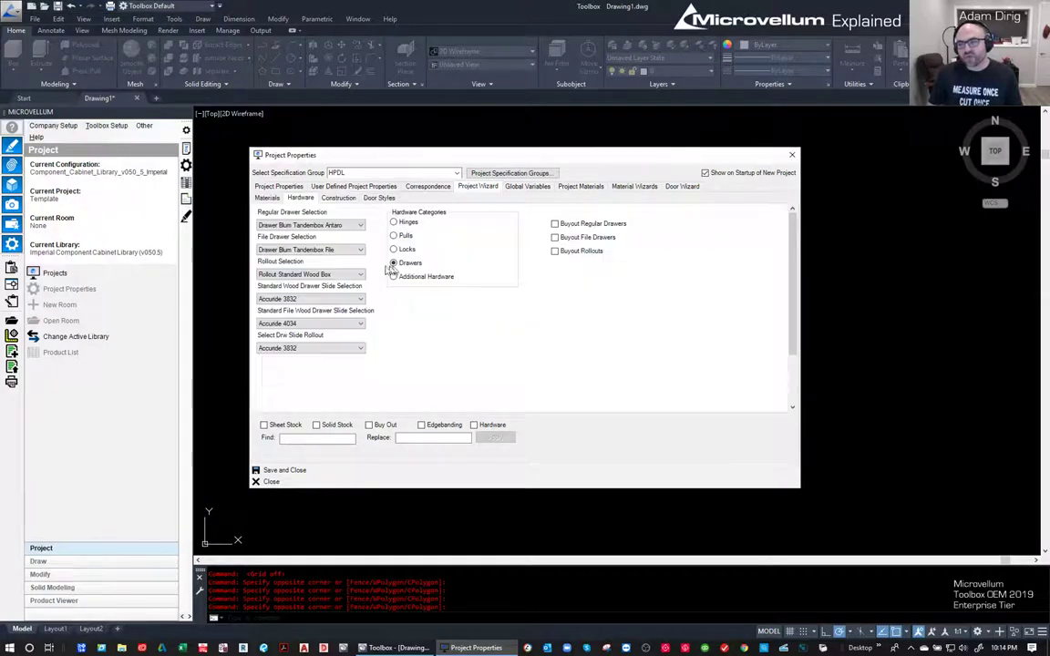
click(301, 226)
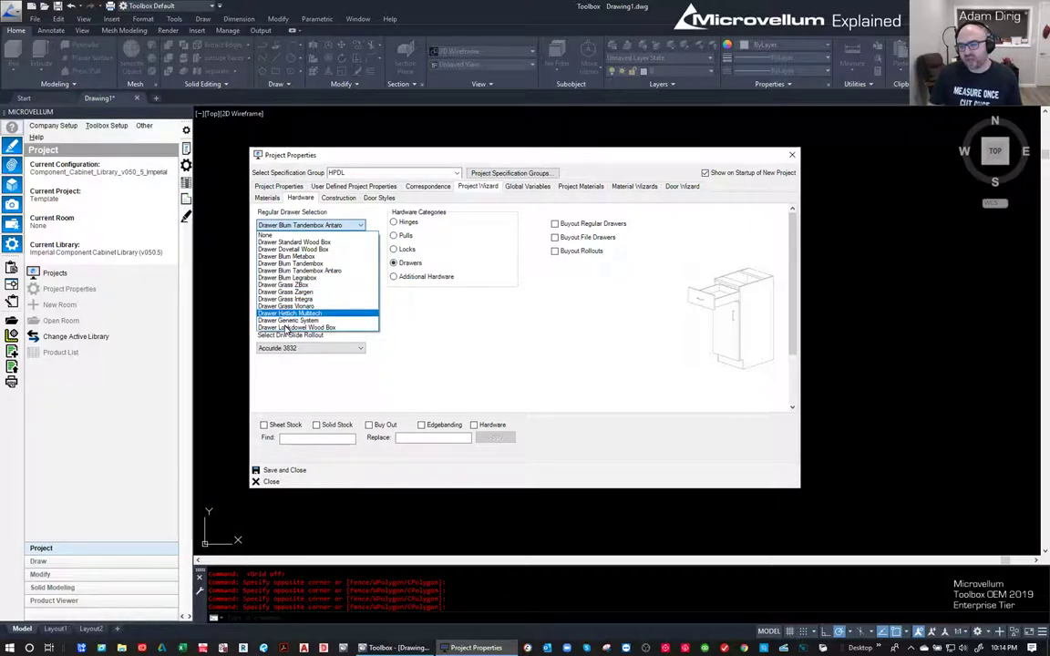
click(513, 351)
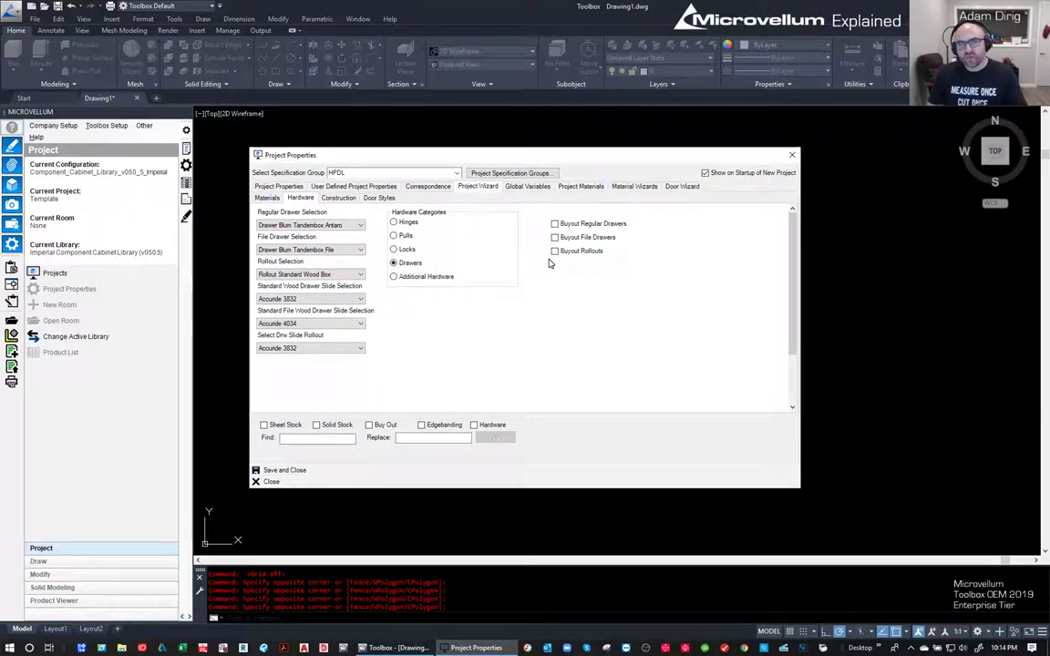
click(279, 301)
click(278, 301)
click(301, 323)
click(301, 324)
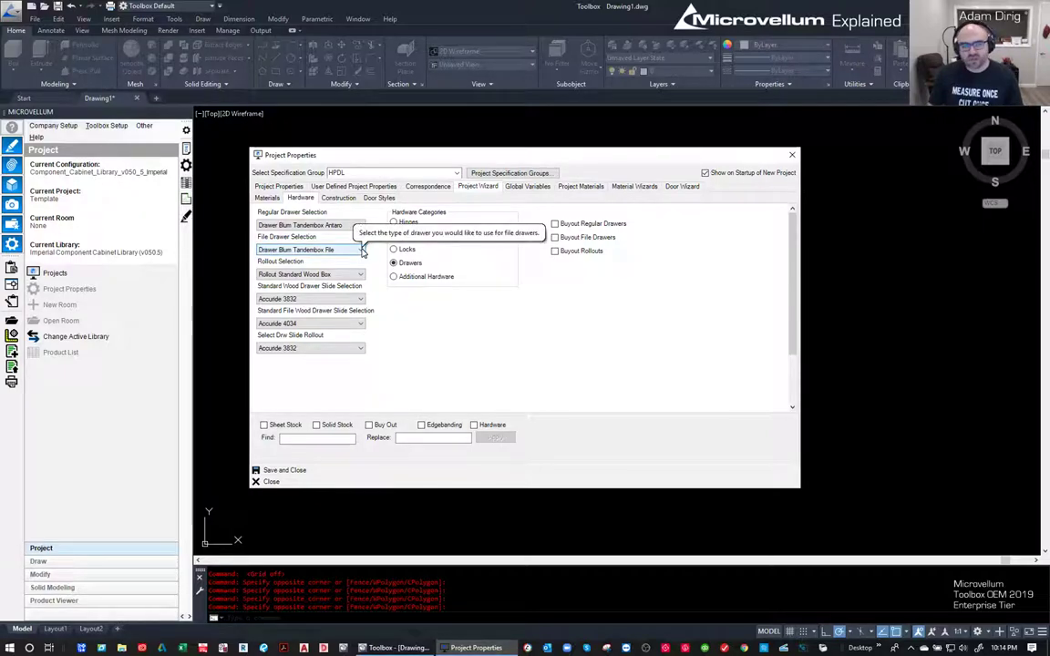
click(393, 249)
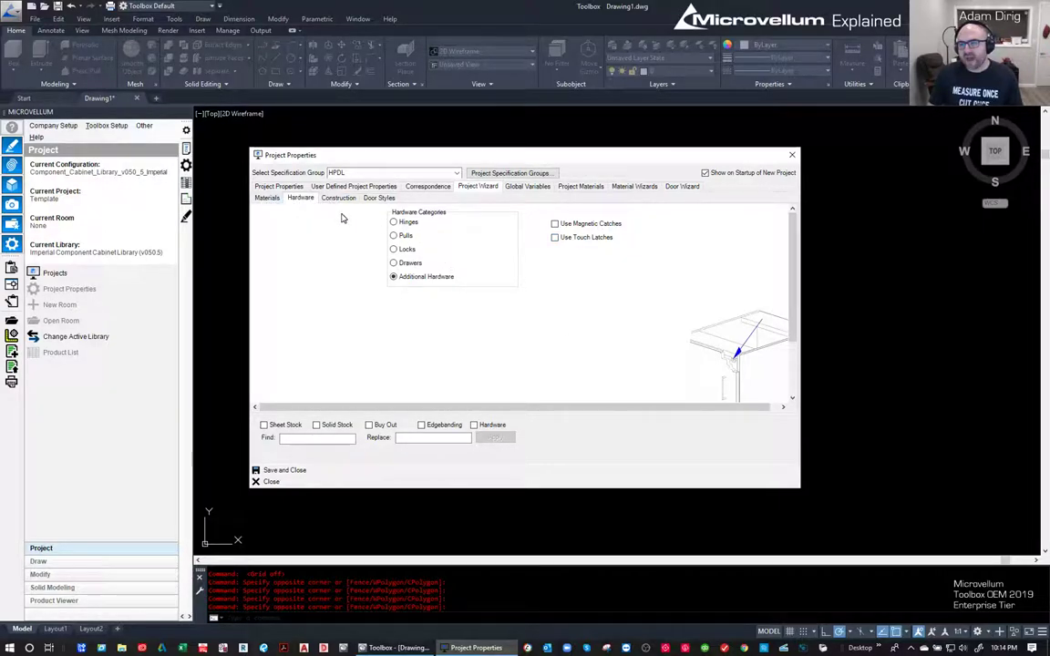
click(394, 222)
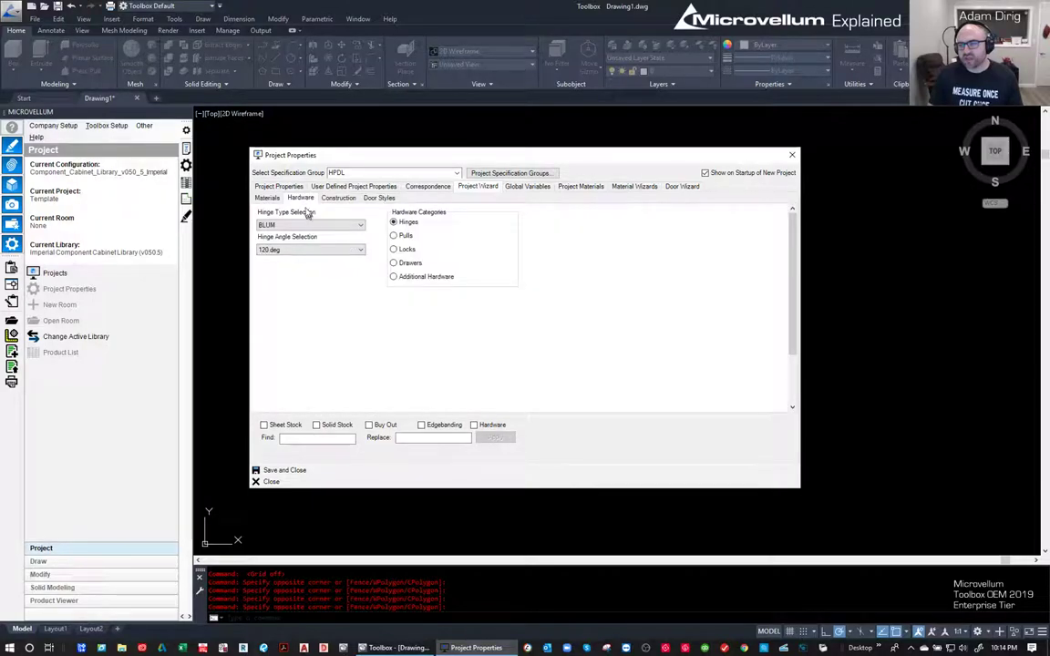
- Review the default cabinet sizes in the construction settings, including base cabinet height and tall cabinet height
click(328, 199)
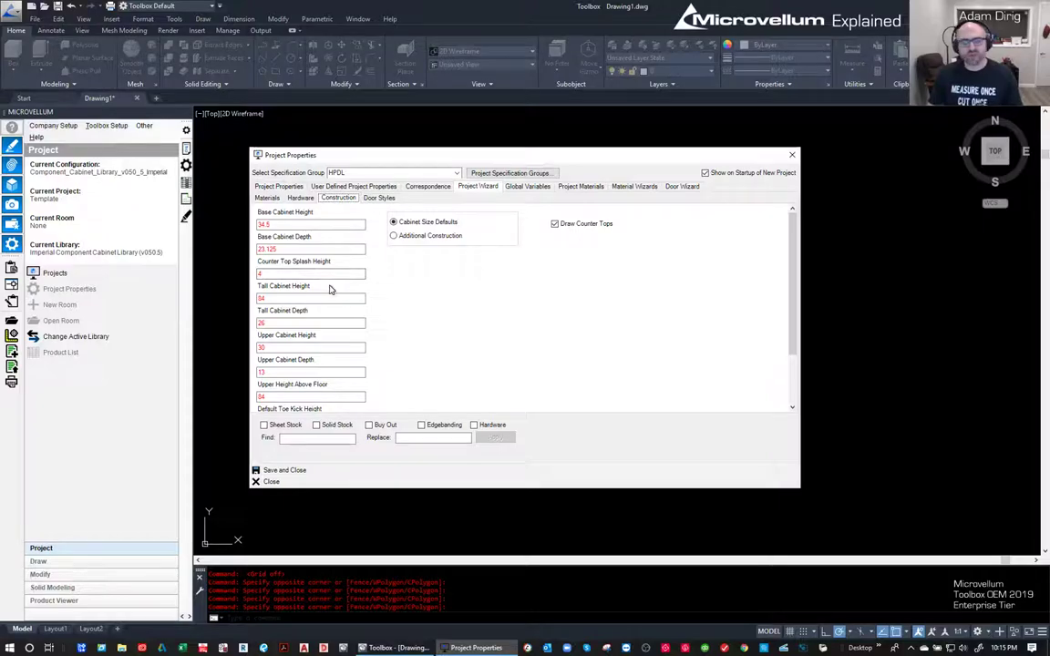
click(304, 223)
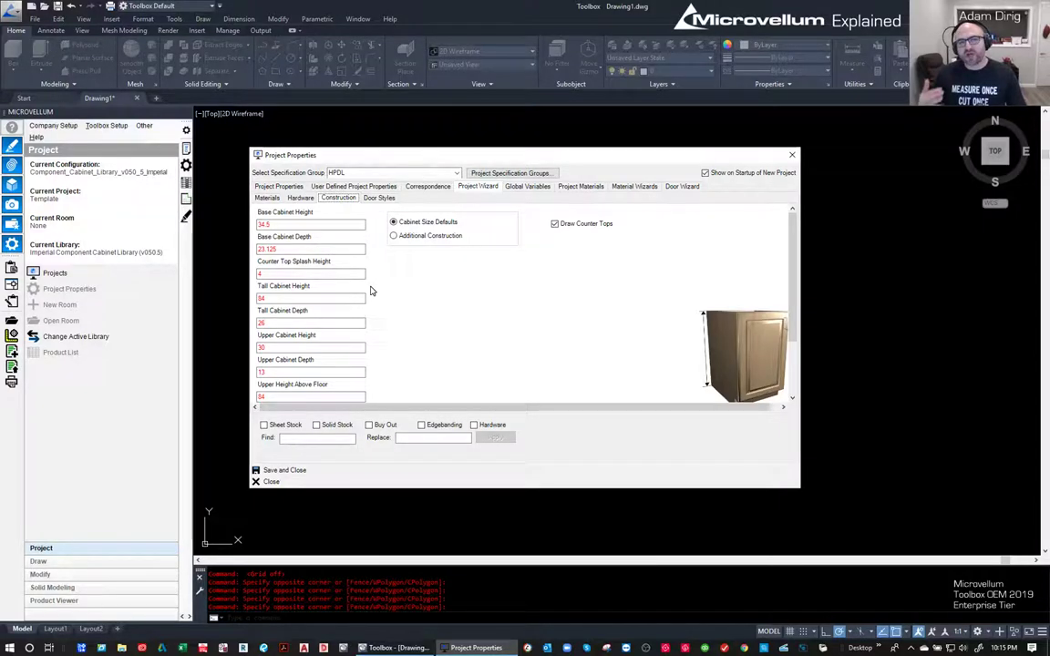
double_click(275, 224)
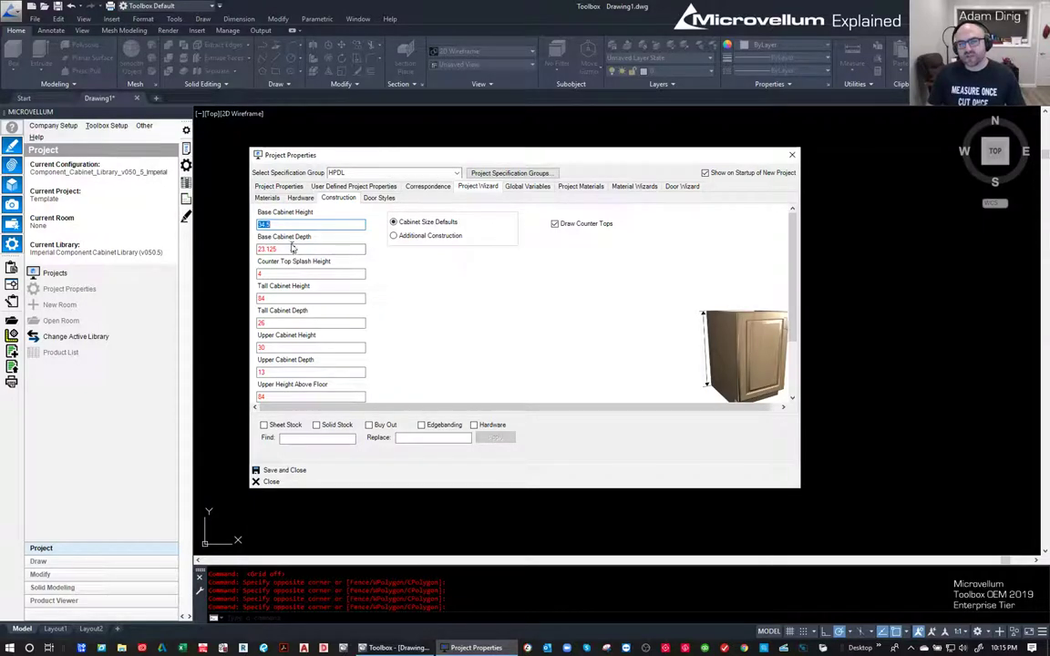
click(292, 300)
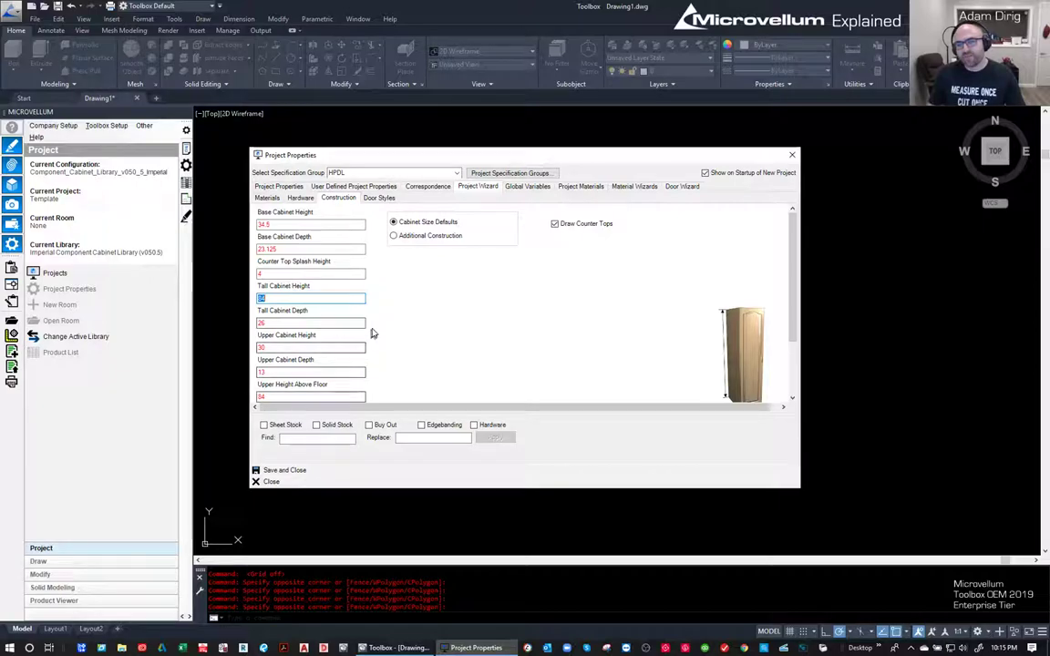
- Set the toe kick type to Leg Levelers in the additional construction settings after checking the remaining cabinet size defaults
scroll(377, 334, down, 2)
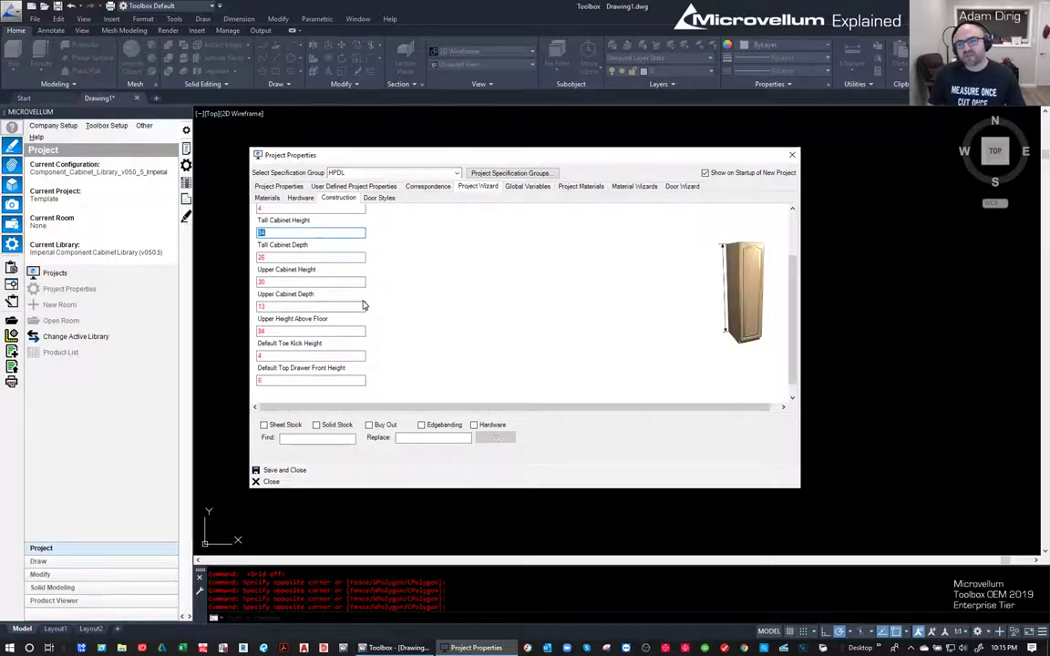
scroll(424, 355, up, 2)
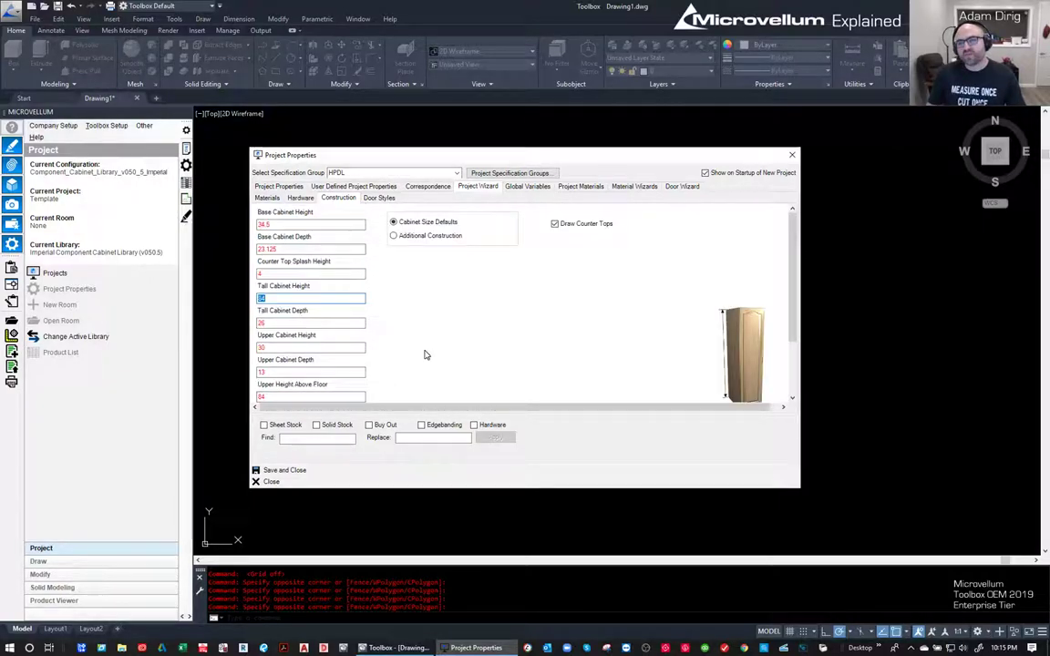
click(408, 238)
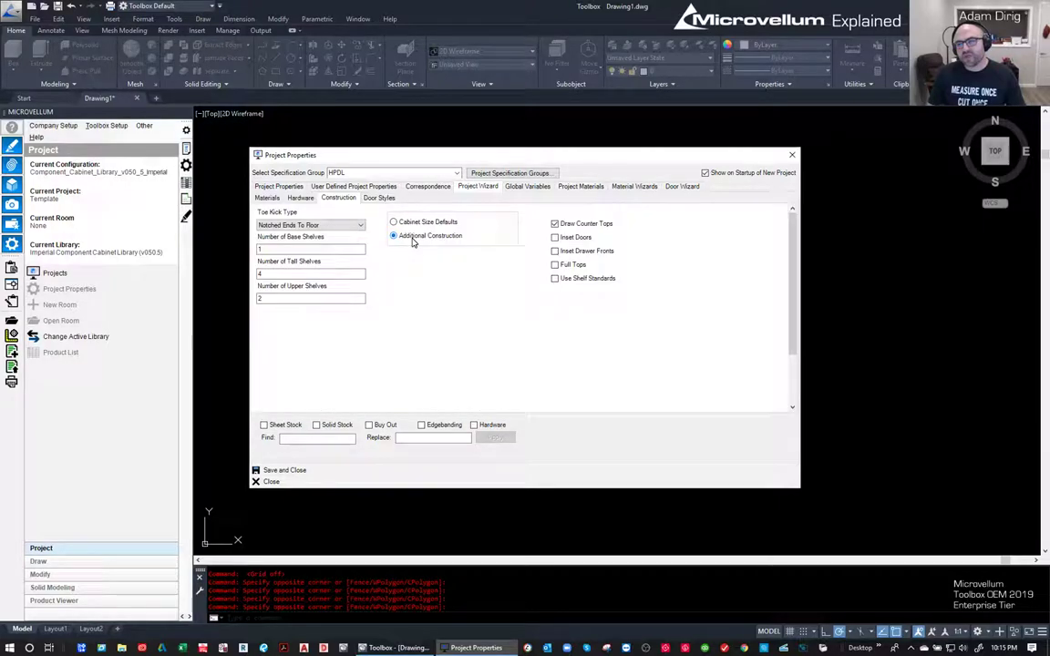
click(289, 227)
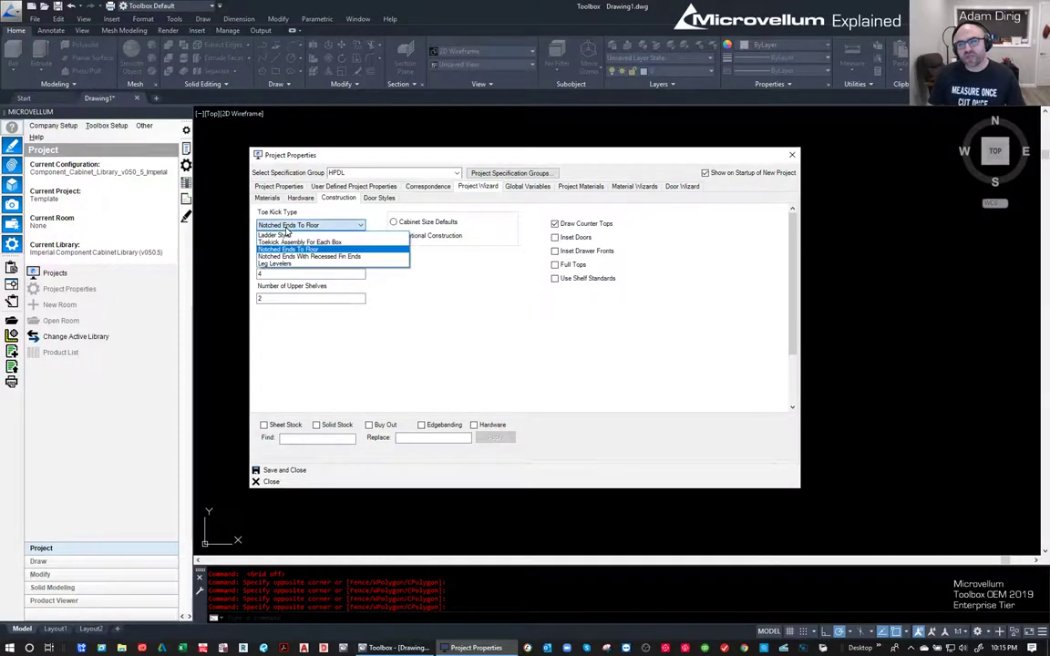
click(282, 264)
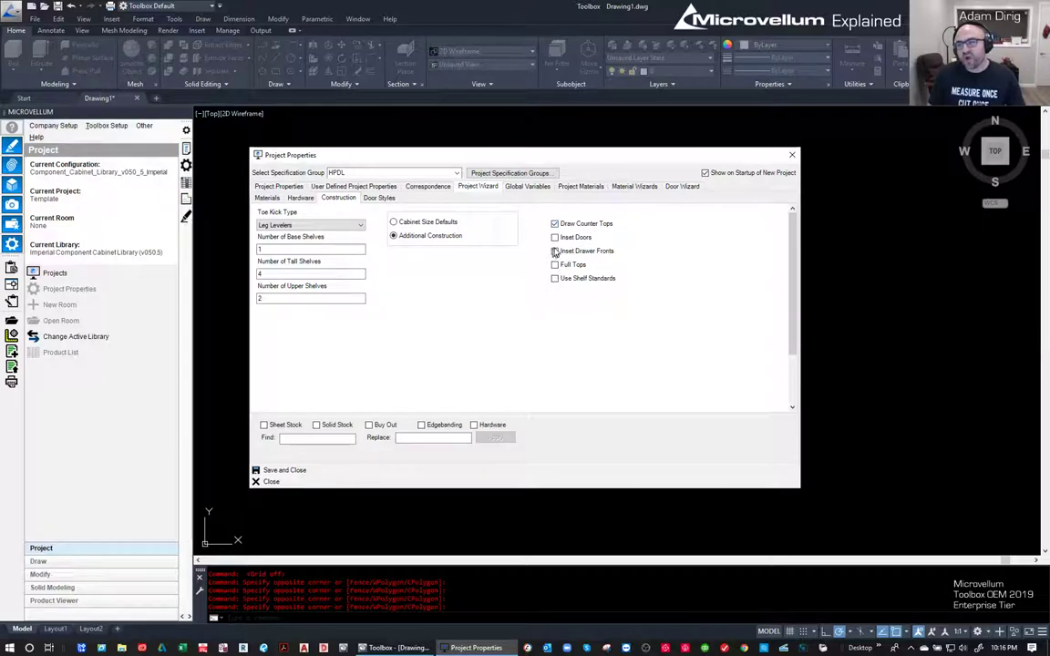
- Review the full tops, inset and shelf standards options, ending back at the cabinet size defaults
mouse_move(576, 265)
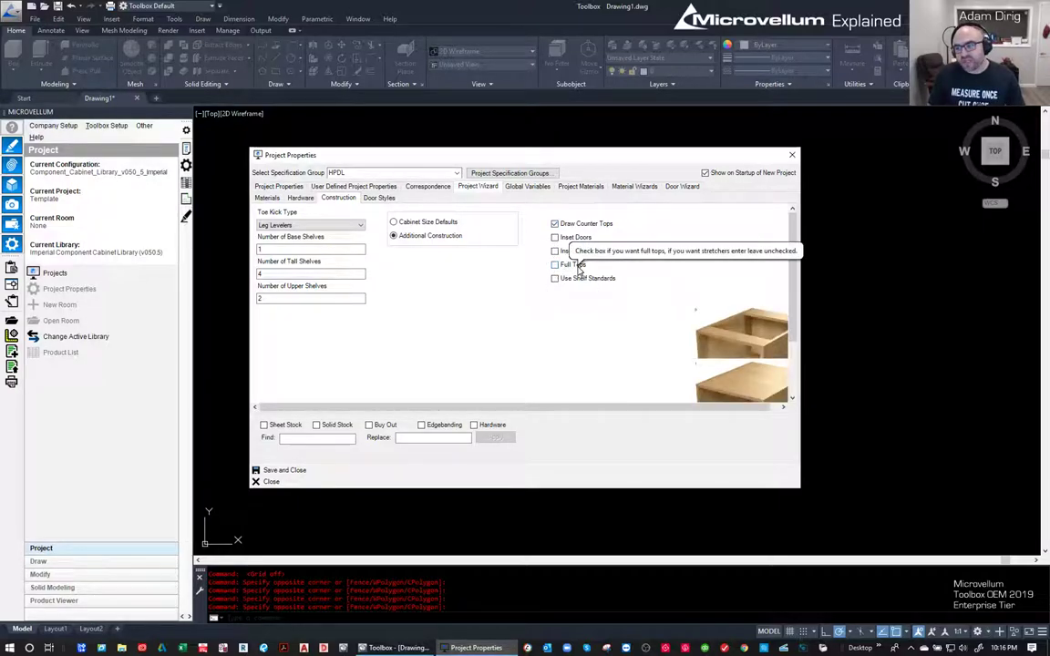
mouse_move(576, 239)
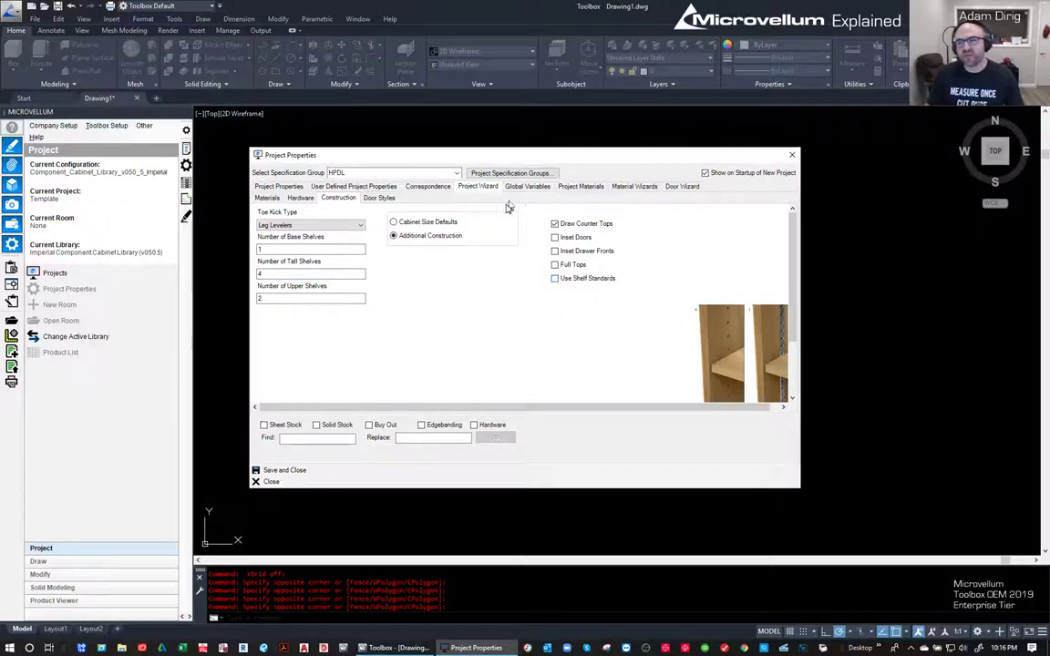
click(405, 221)
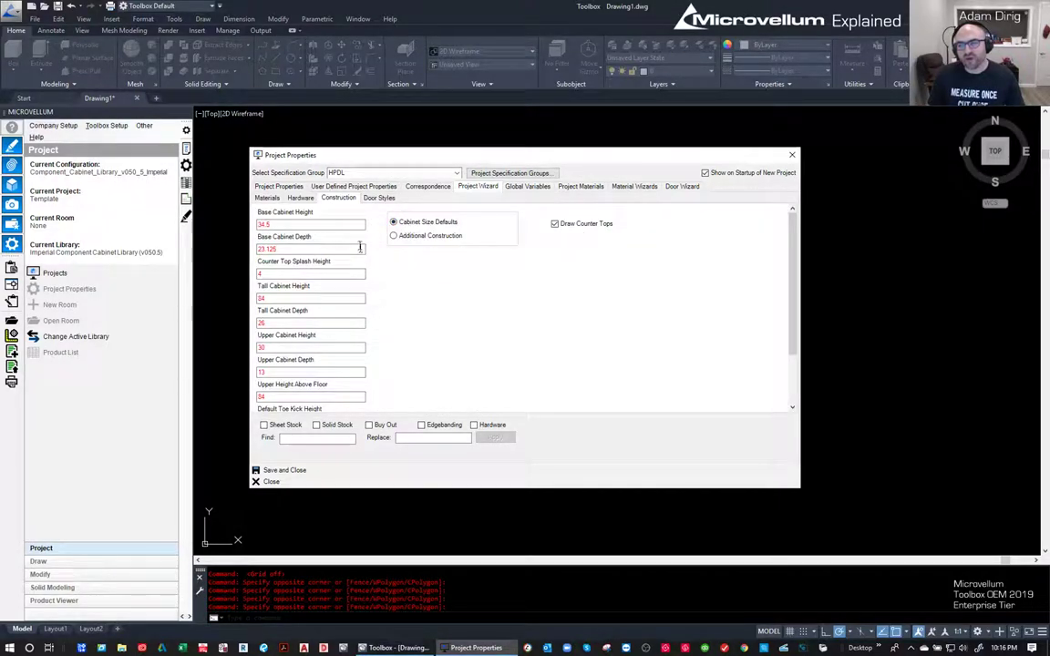
- Review the available door libraries in the door styles settings, leaving the library on Generic
click(378, 197)
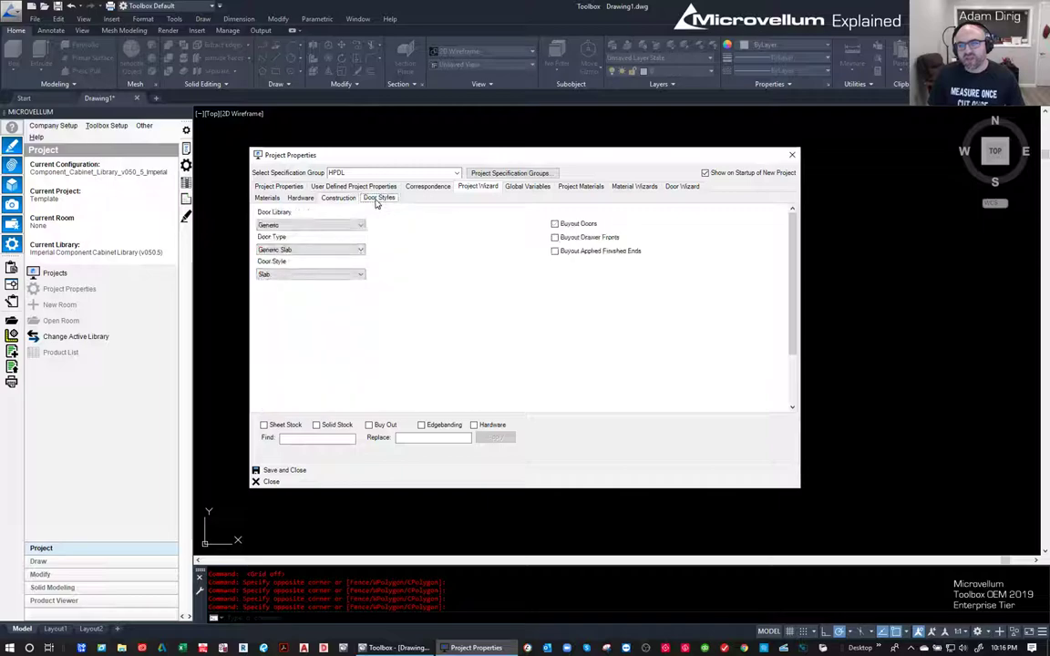
click(302, 226)
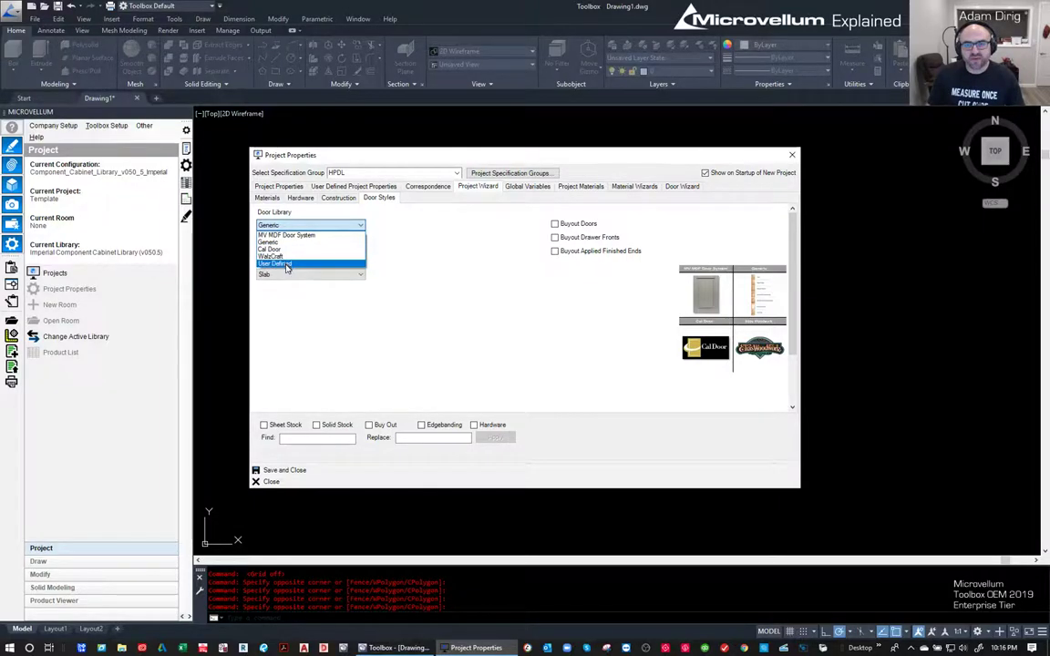
click(410, 225)
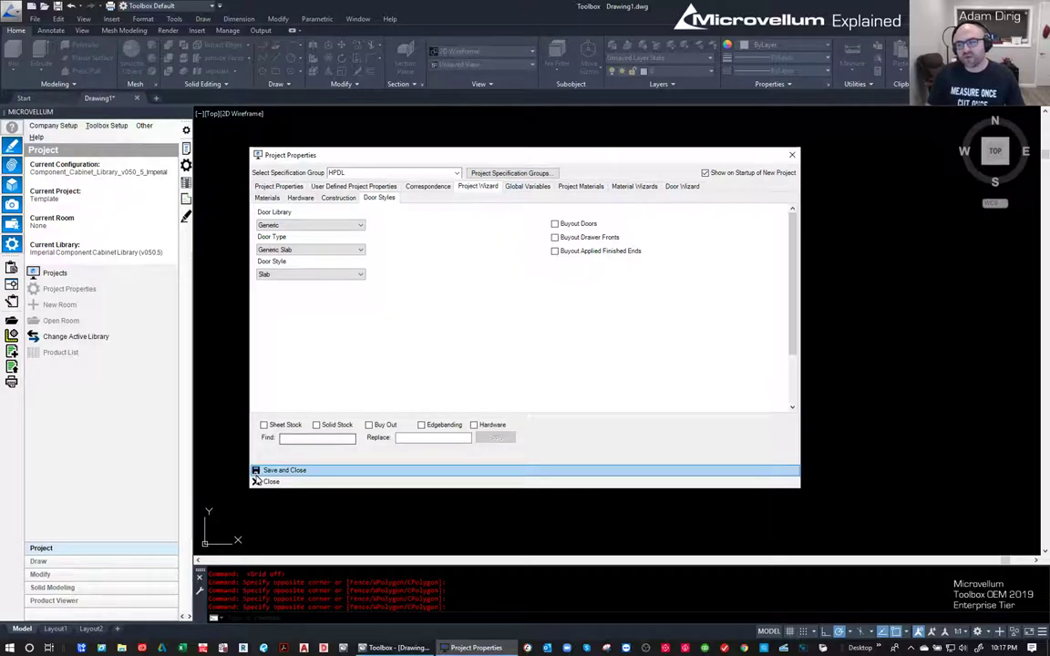
- Save the Project Wizard changes and review the Perfect Graining options among the job setup global variables
click(527, 186)
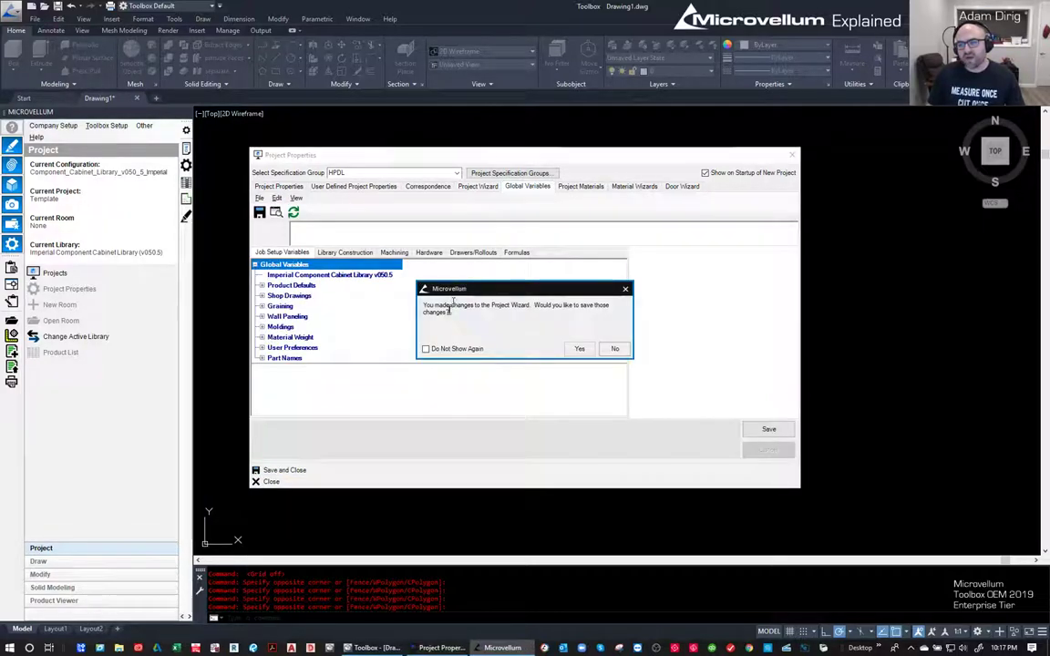
click(578, 349)
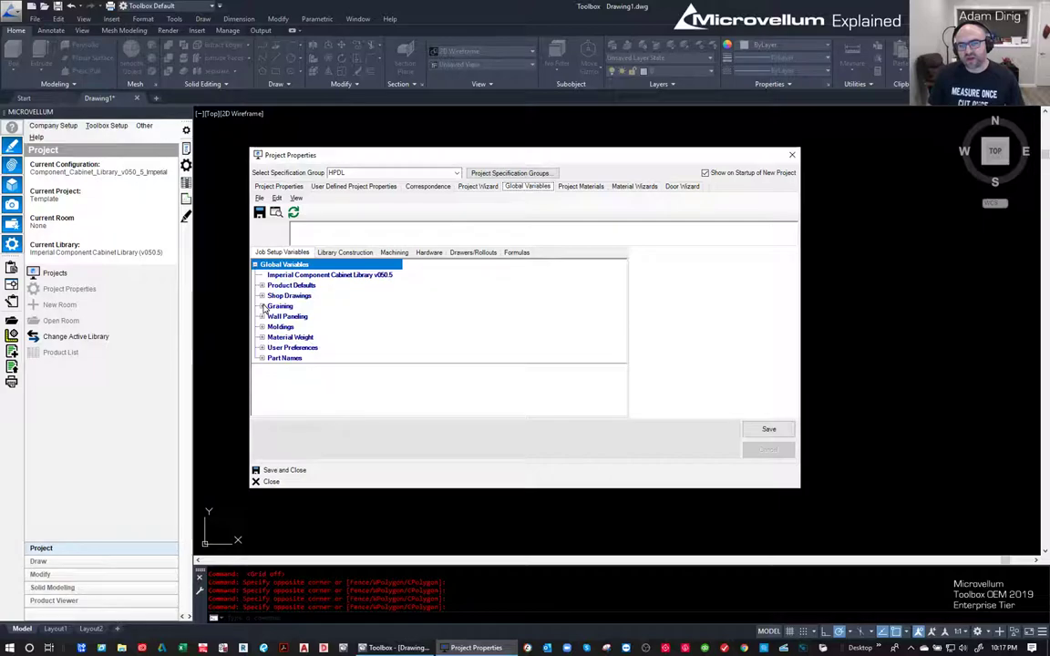
click(262, 307)
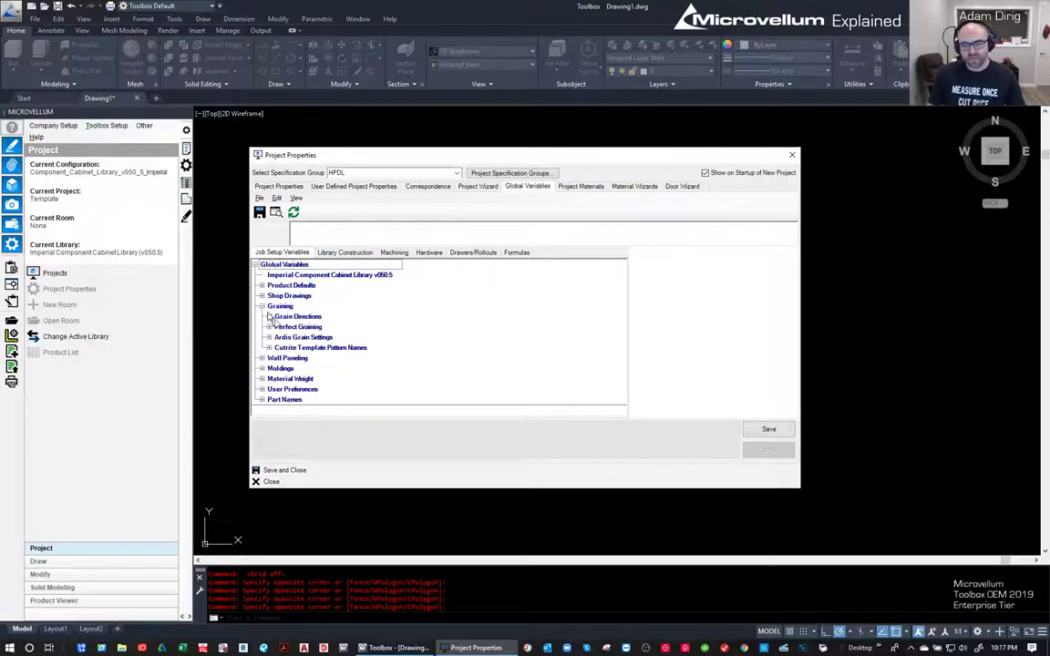
click(270, 327)
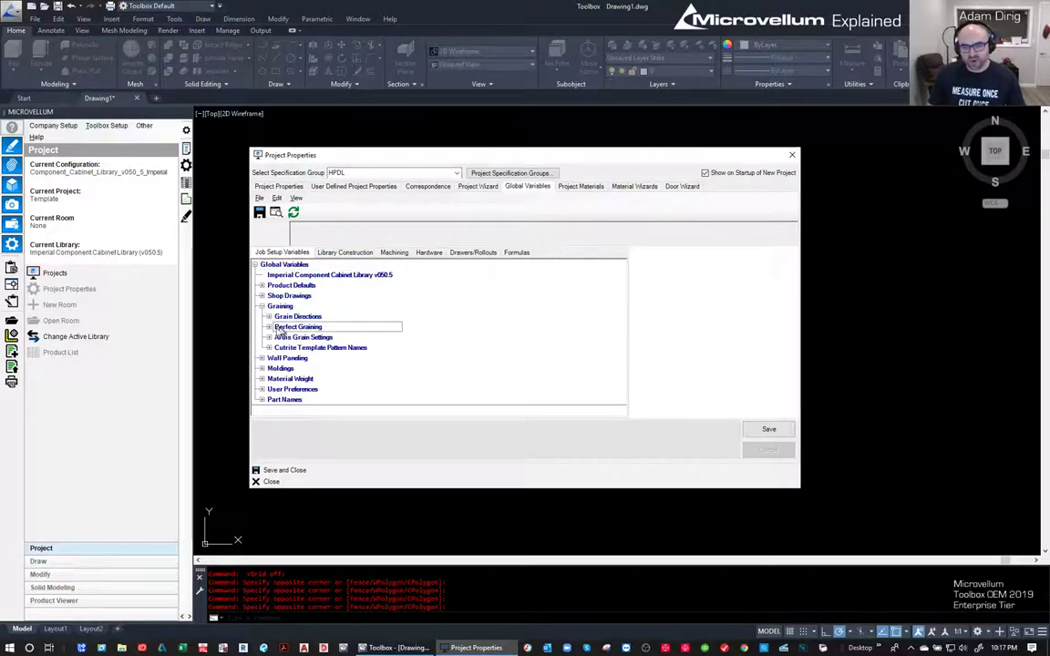
click(269, 328)
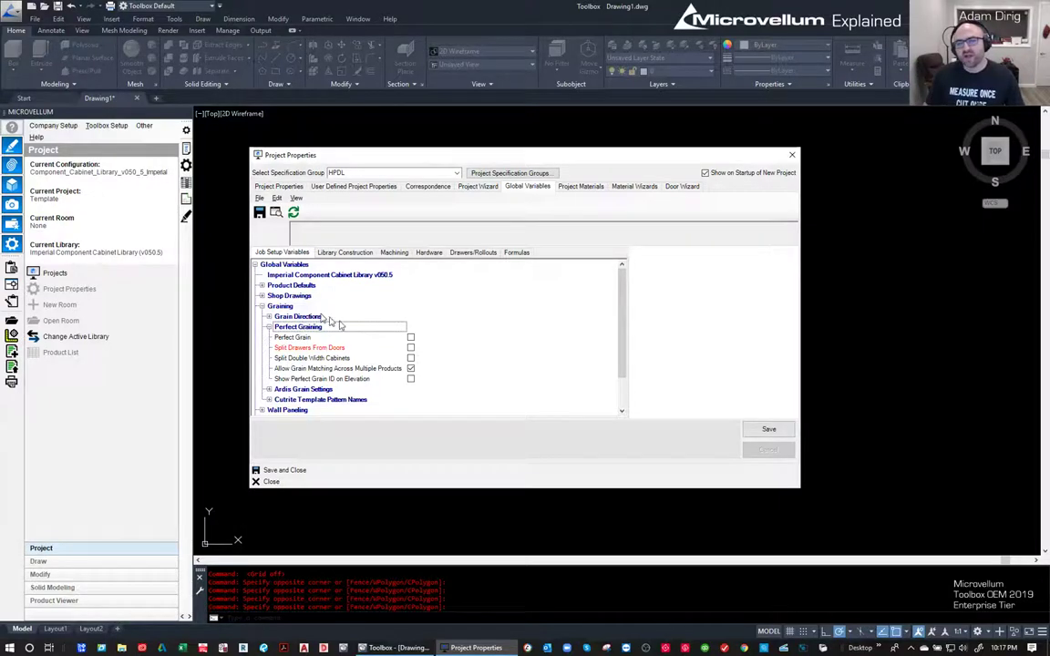
scroll(332, 355, down, 2)
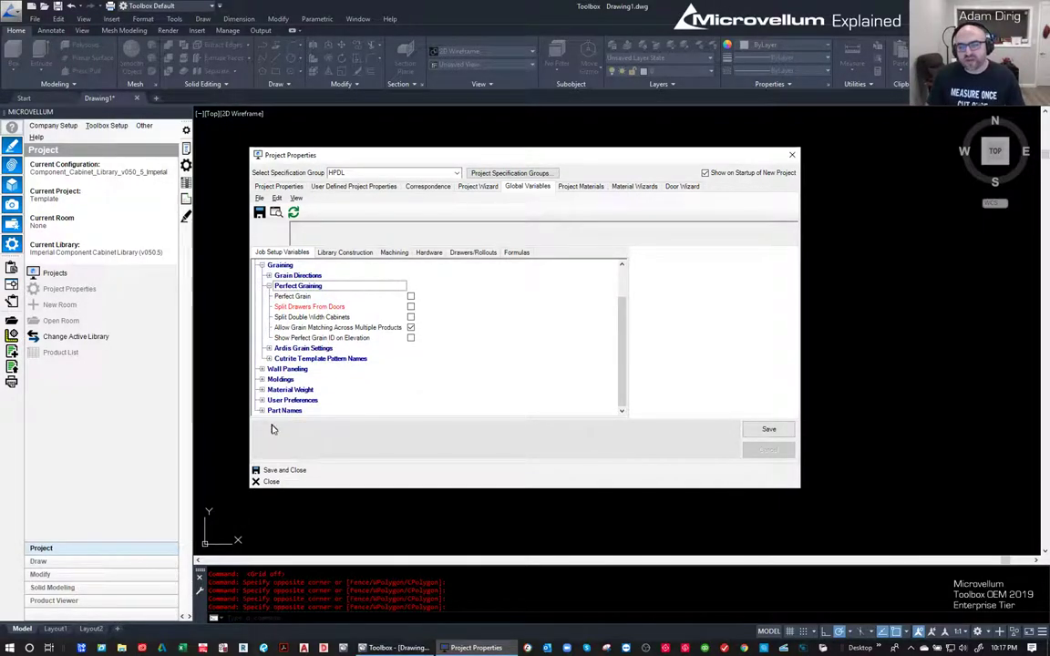
- Review the Shelf Edge Options under Cabinet Shelving in the library construction variables, including lip amounts, edge width and dado depth
click(344, 253)
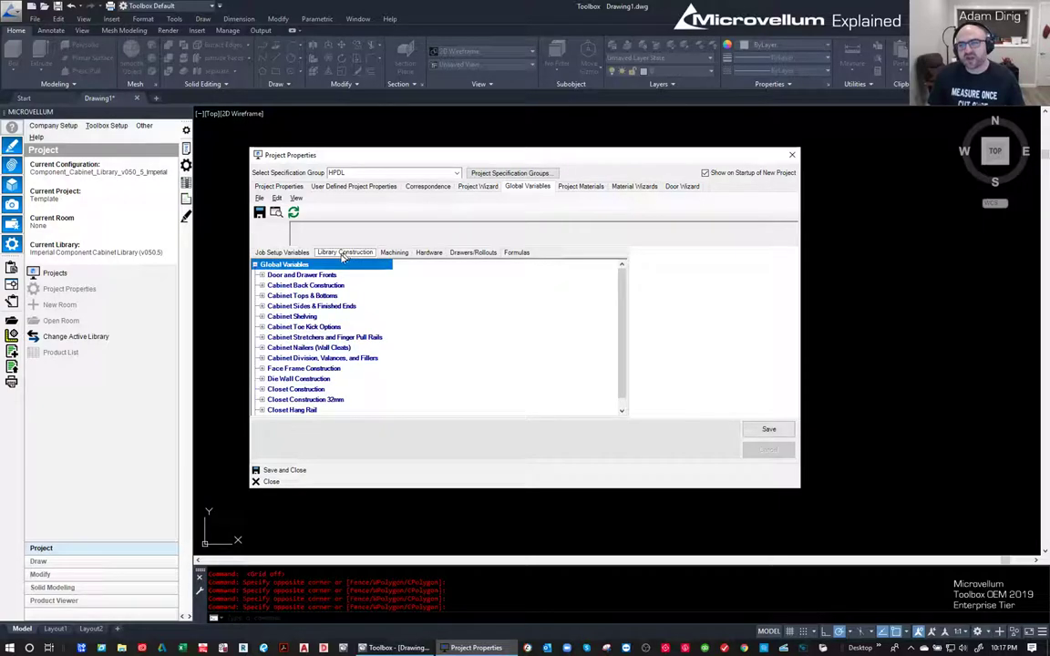
click(267, 318)
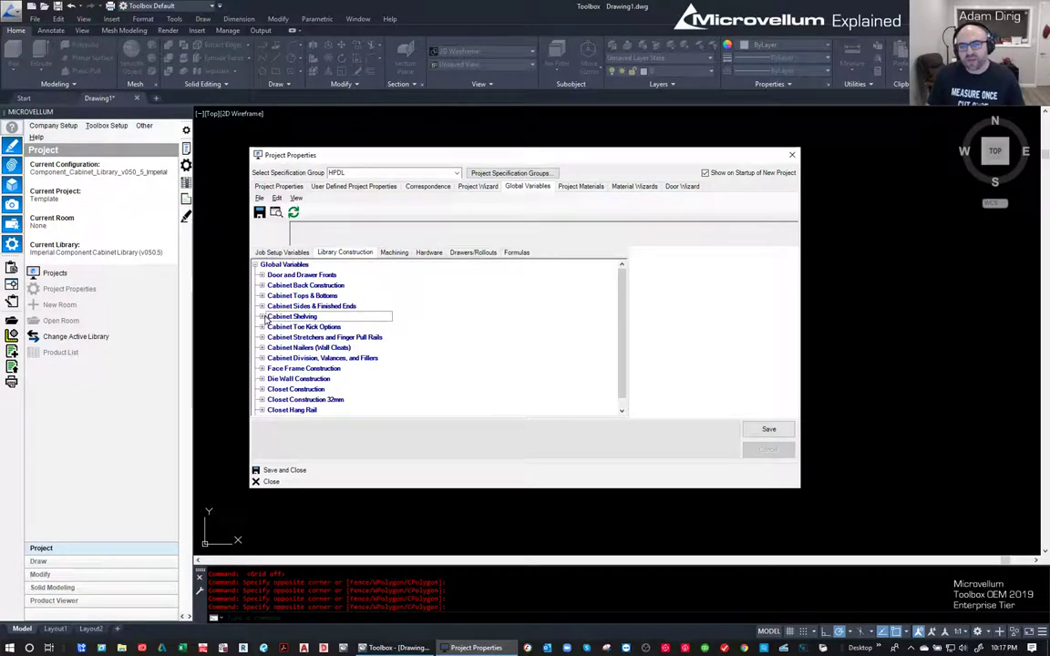
double_click(272, 317)
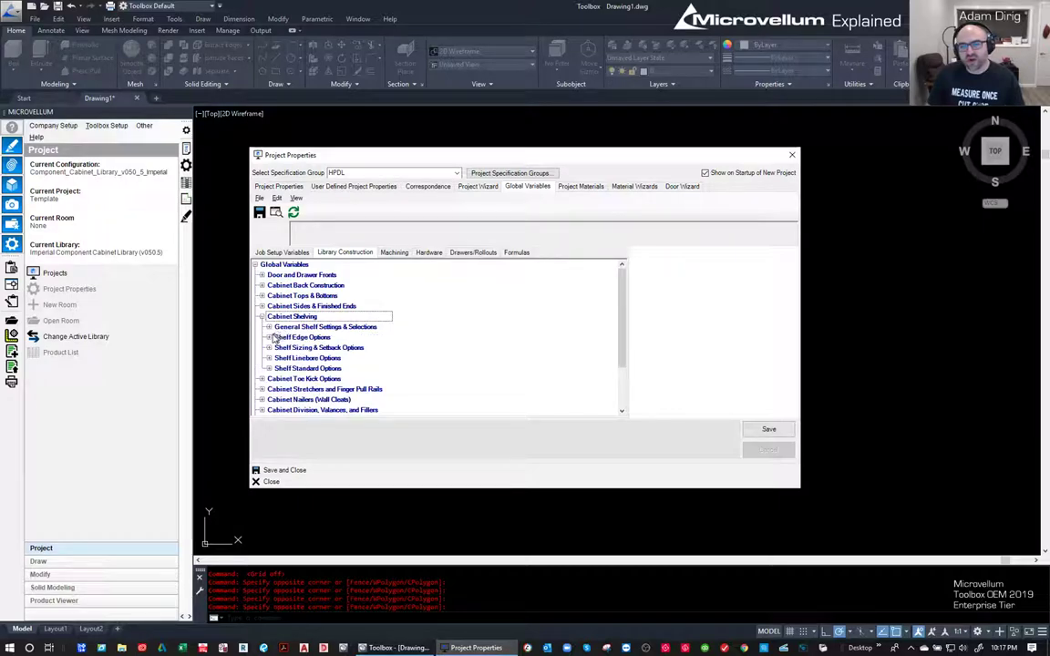
click(269, 337)
scroll(310, 310, down, 2)
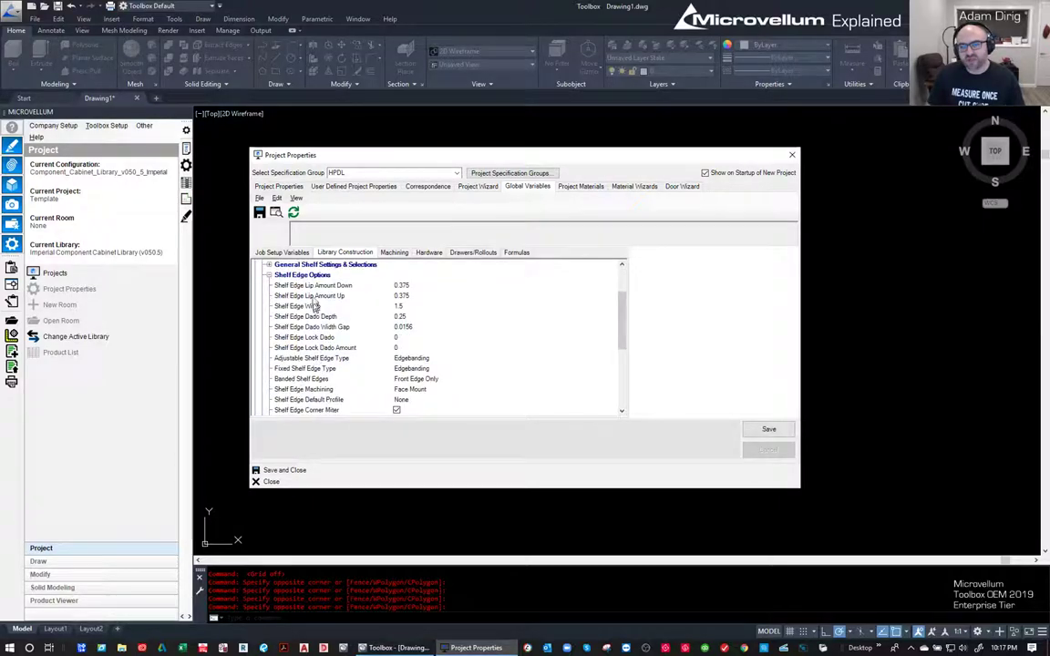
click(300, 286)
click(408, 296)
click(402, 307)
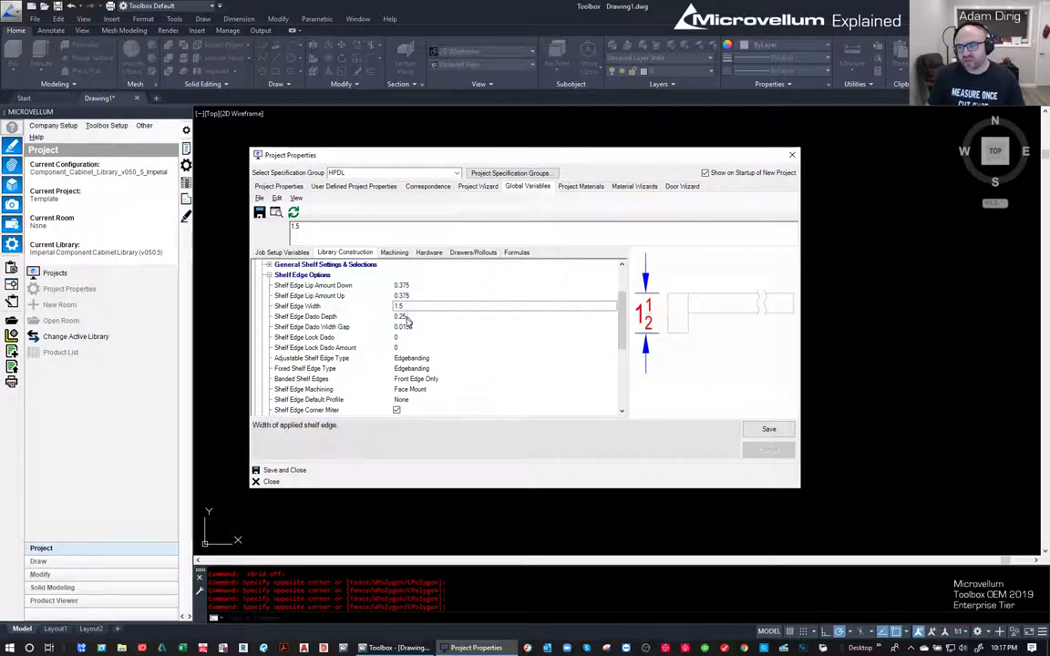
click(409, 318)
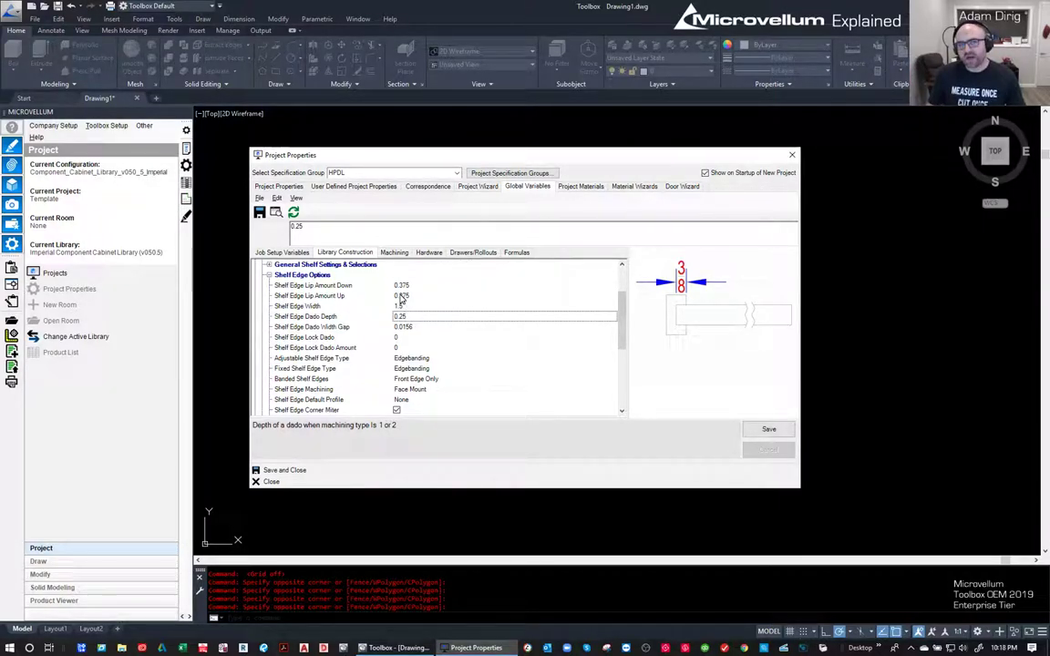
- Look over the machining, hardware and formulas categories of the global variables
click(395, 252)
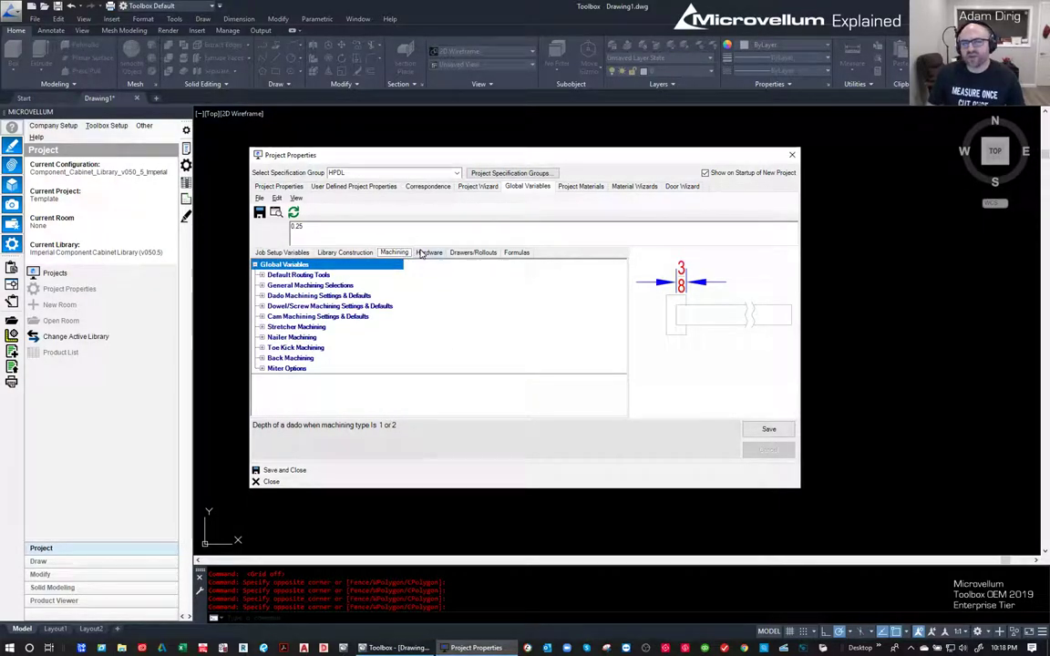
click(427, 252)
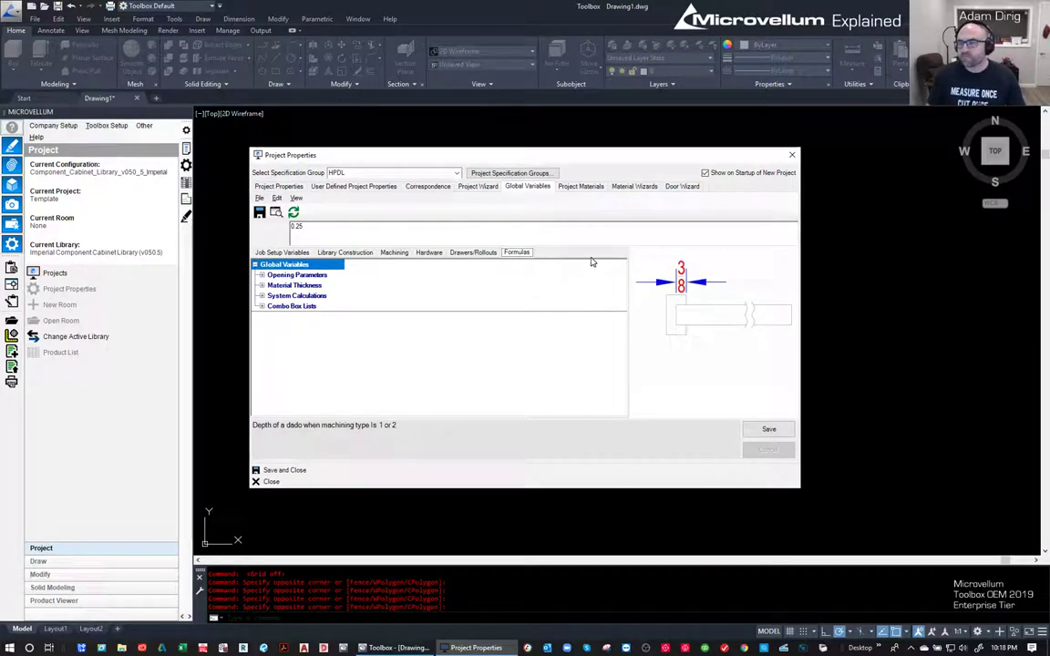
- Examine the cut parts in the project materials, sorting them by pointer name in descending and back in ascending order
click(571, 187)
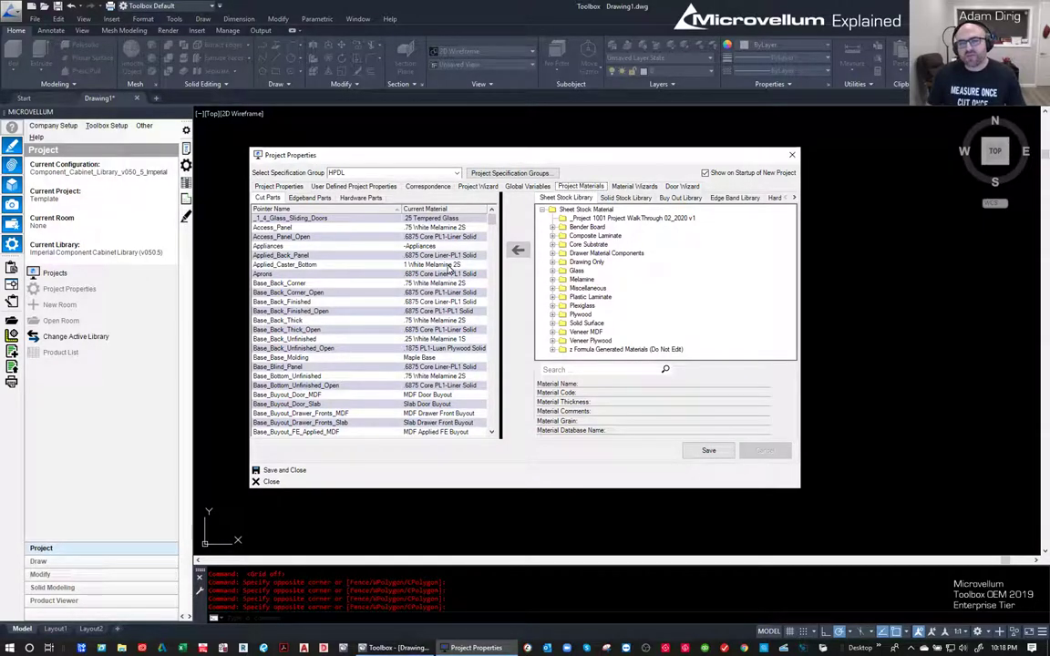
click(405, 246)
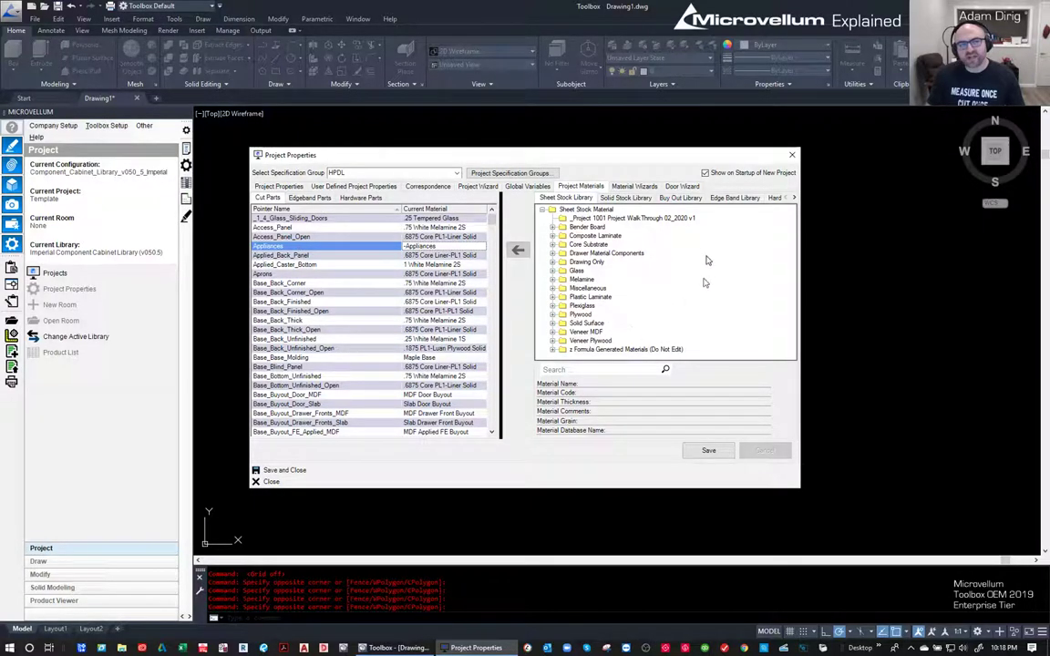
click(294, 209)
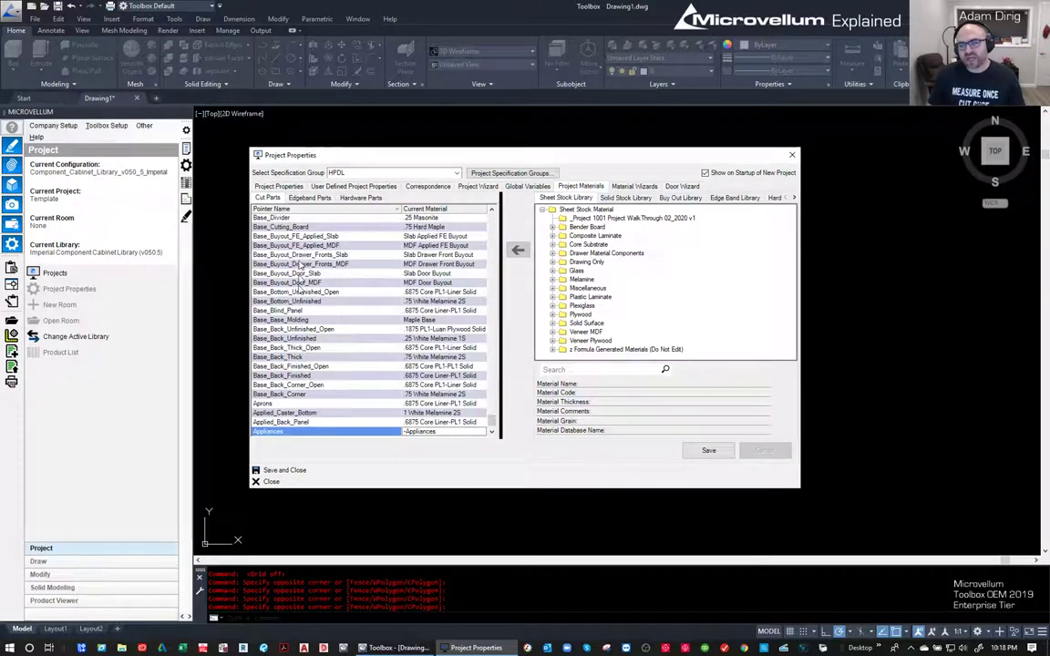
scroll(298, 317, up, 3)
scroll(299, 317, up, 4)
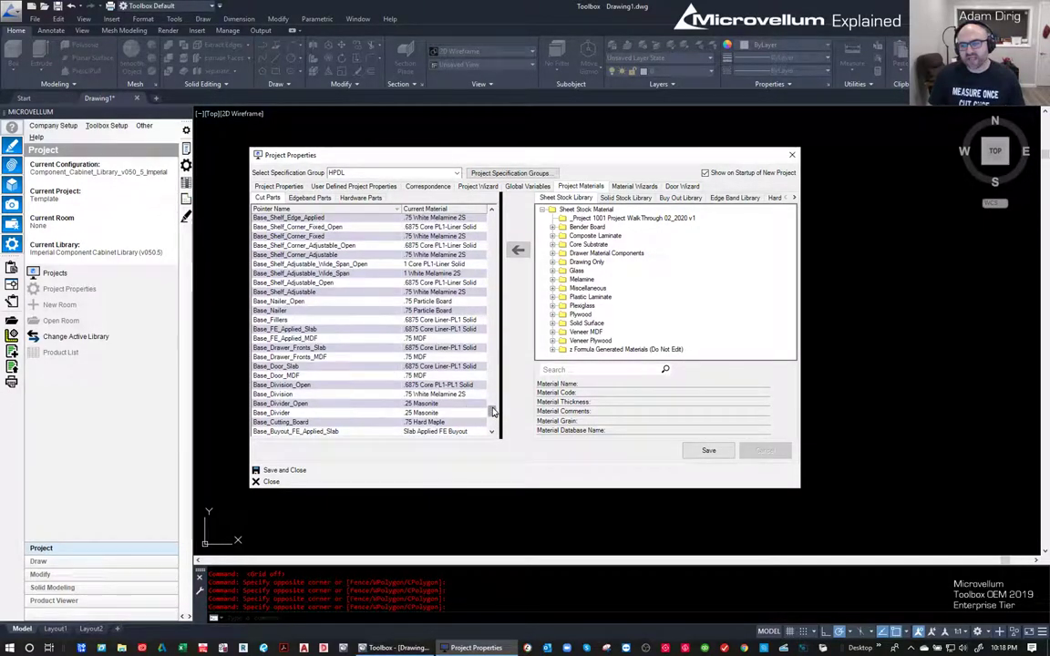
click(296, 209)
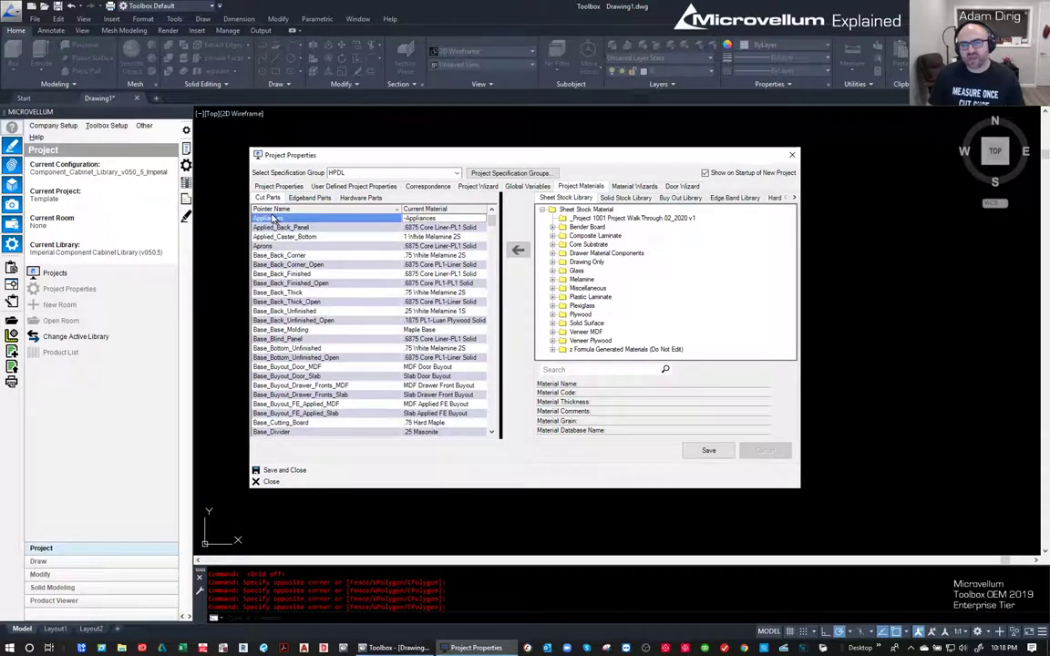
- Look through the alphabetical cut part pointers and their assigned materials, from base cabinet parts to closet, counter top and drawer box parts
drag(261, 245, 267, 460)
click(290, 300)
scroll(290, 300, down, 8)
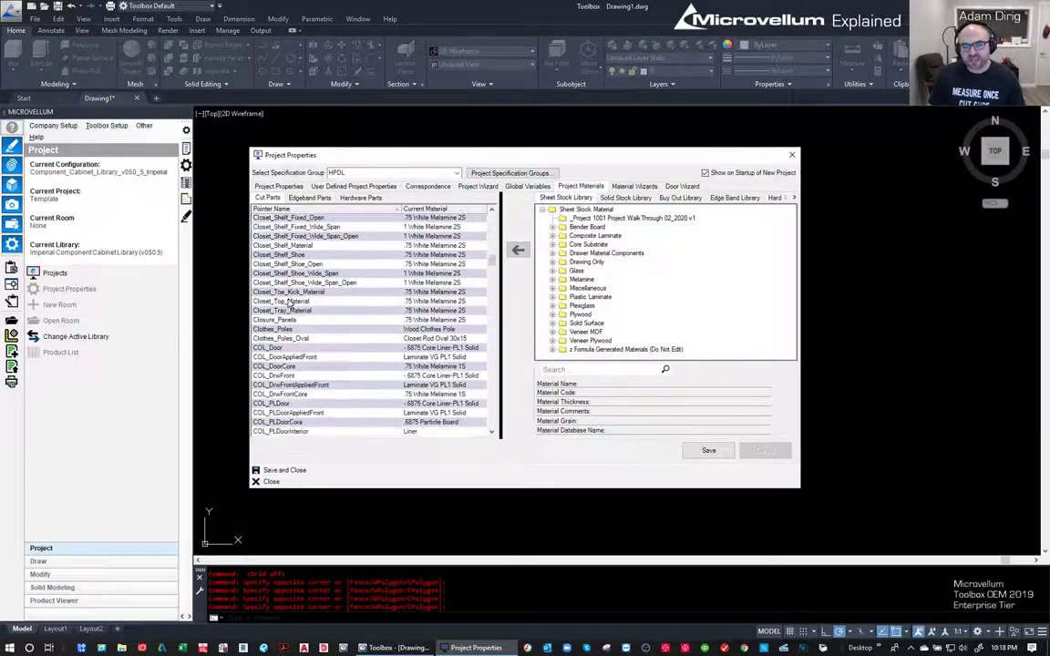
scroll(288, 303, down, 4)
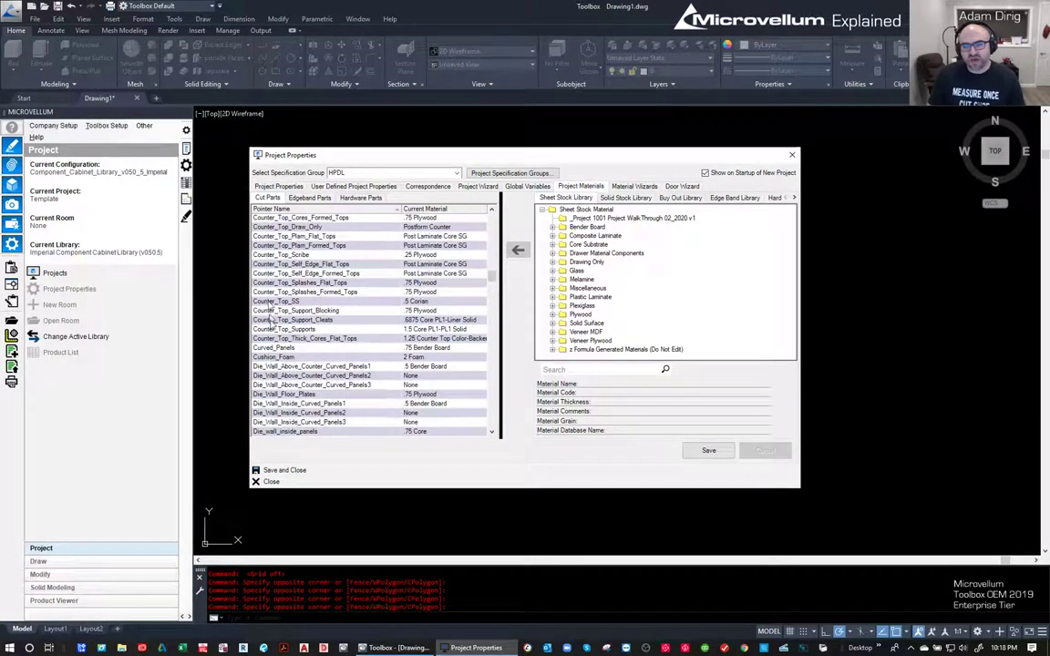
scroll(275, 345, down, 2)
scroll(275, 344, down, 10)
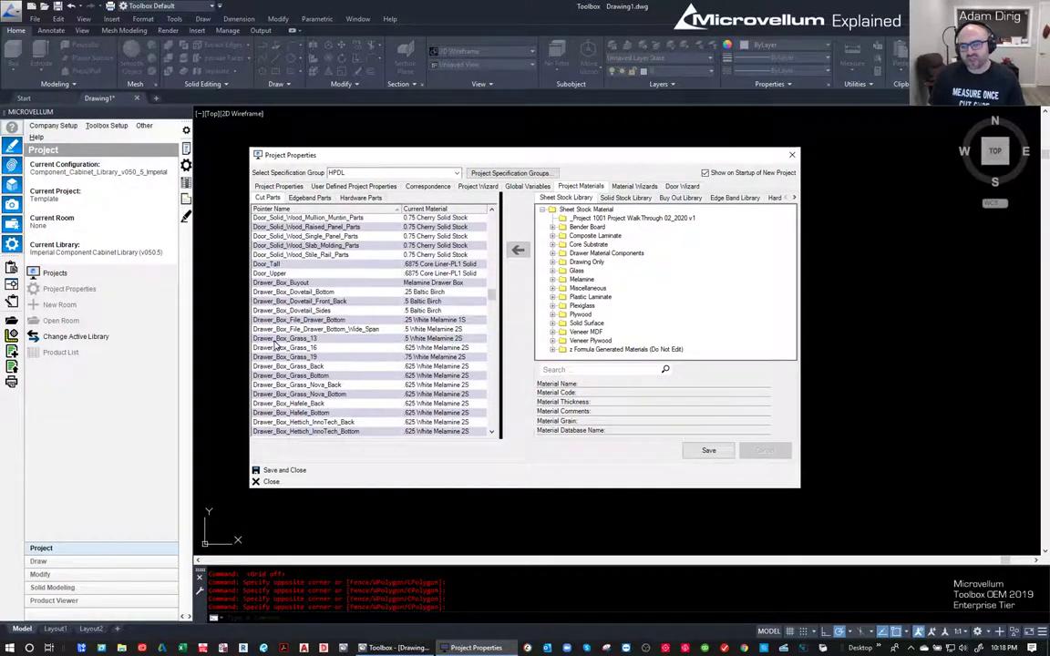
- Sort the cut parts by current material and select the Base_Door_MDF pointer in the .75 MDF group
click(415, 208)
scroll(446, 334, up, 3)
scroll(446, 334, up, 5)
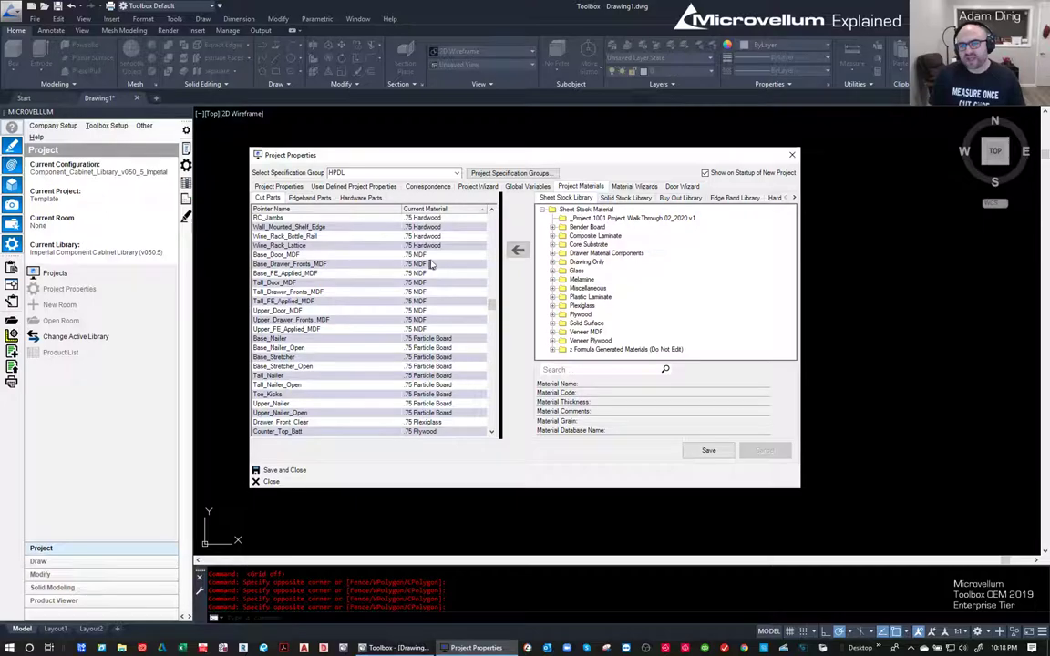
drag(434, 257, 497, 267)
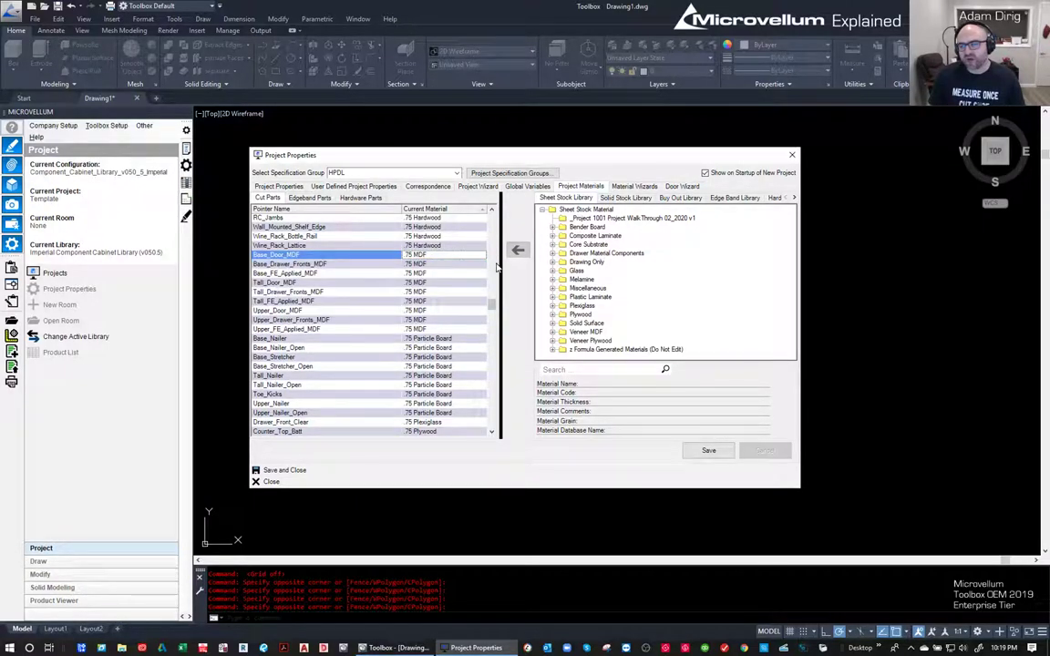
- Assign the .75 White Melamine 1S sheet stock from the Melamine category to the Base_Door_MDF pointer
click(560, 281)
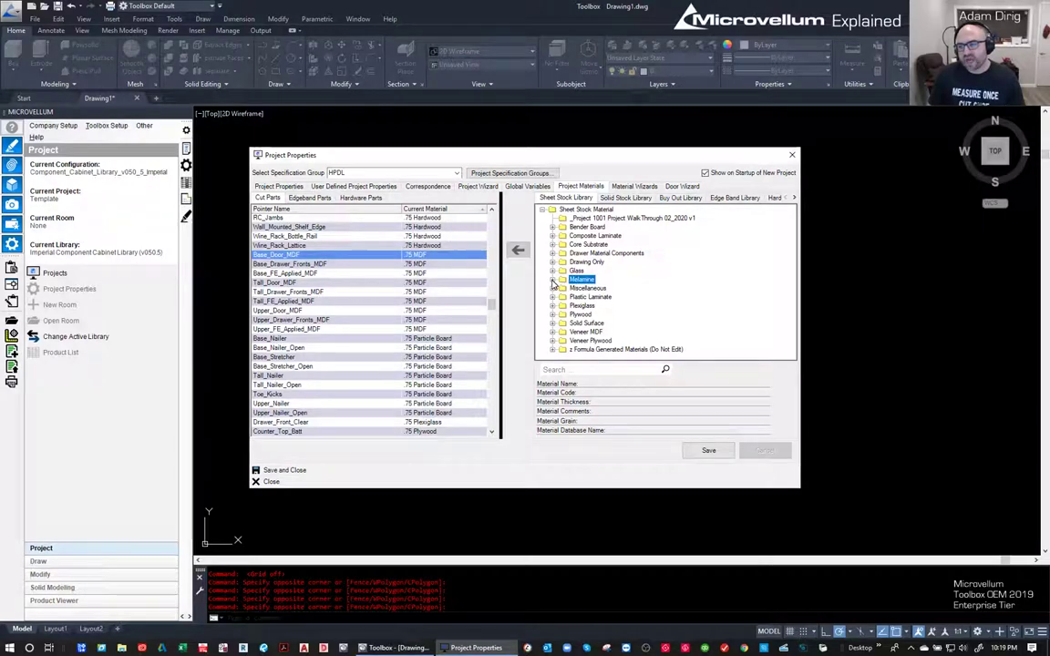
click(553, 279)
key(Down)
key(Down)
key(Down)
key(Down)
key(Down)
double_click(456, 255)
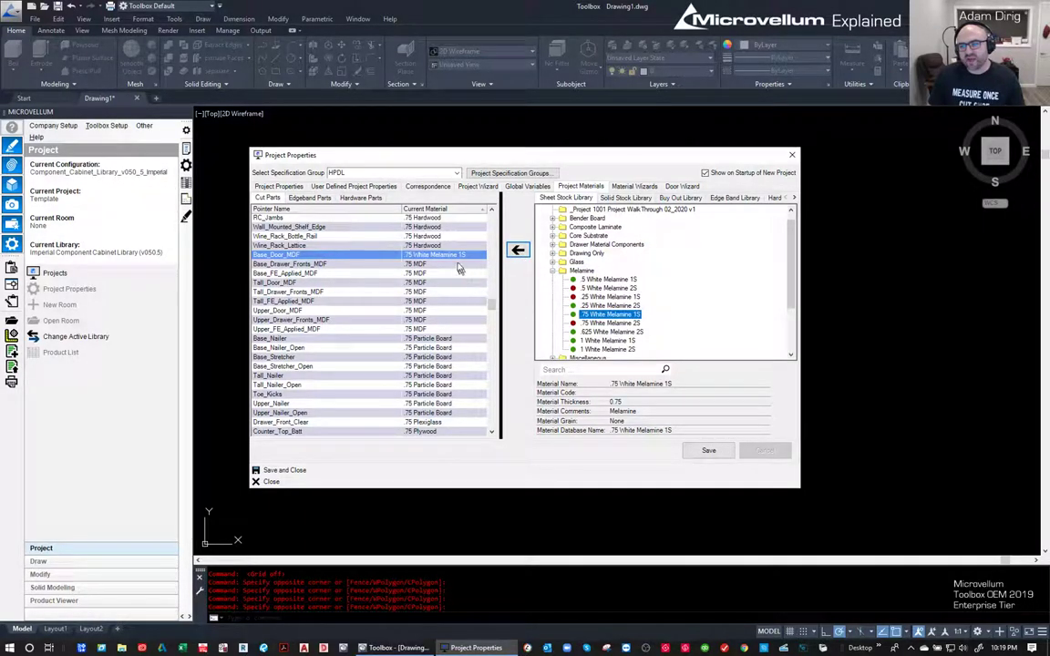
- Assign .75 White Melamine 1S to all the MDF pointers from Base_Door_MDF through Upper_FE_Applied_MDF
drag(456, 255, 455, 328)
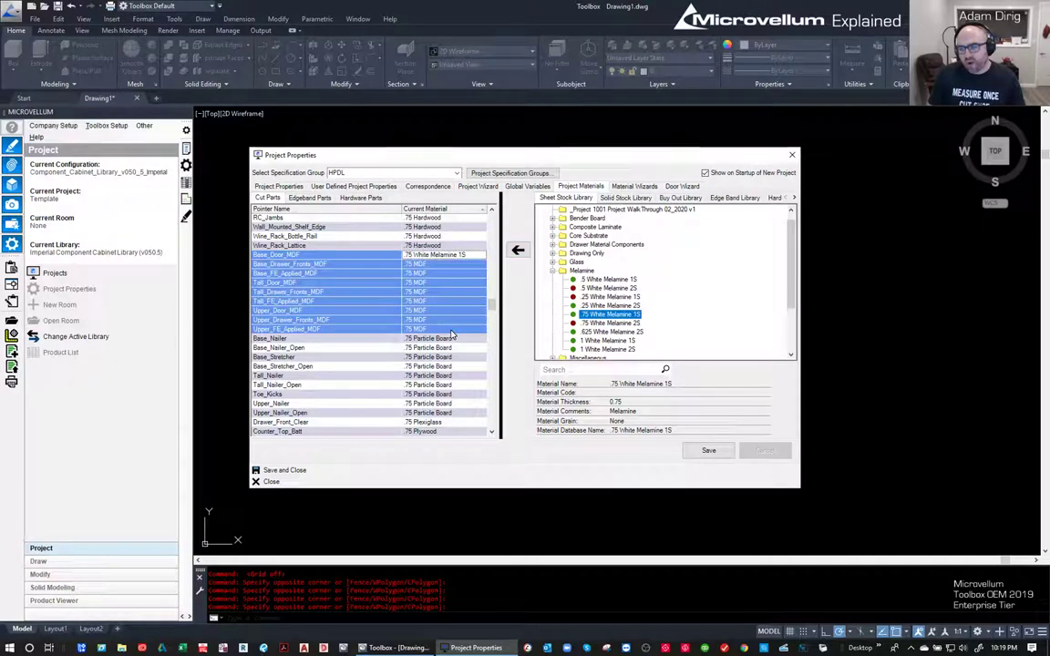
click(517, 249)
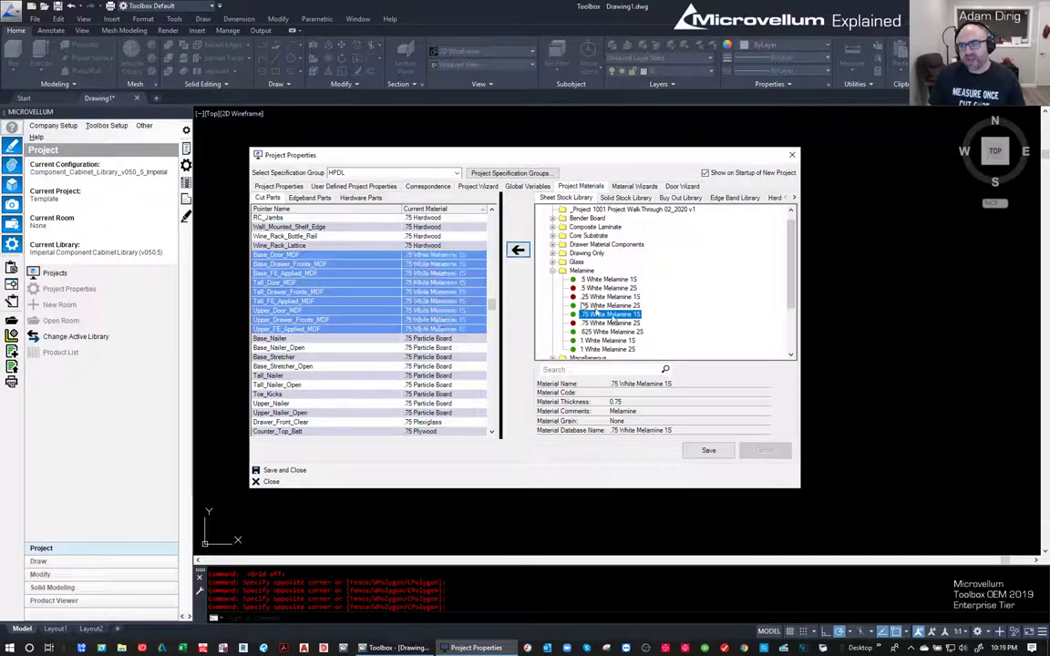
right_click(416, 355)
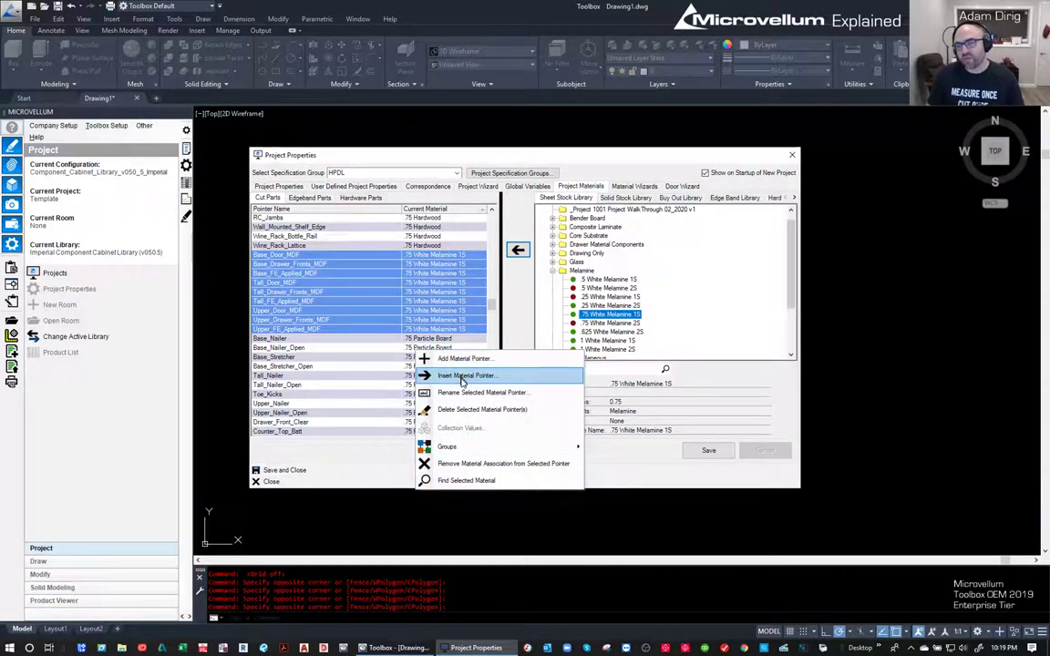
click(514, 295)
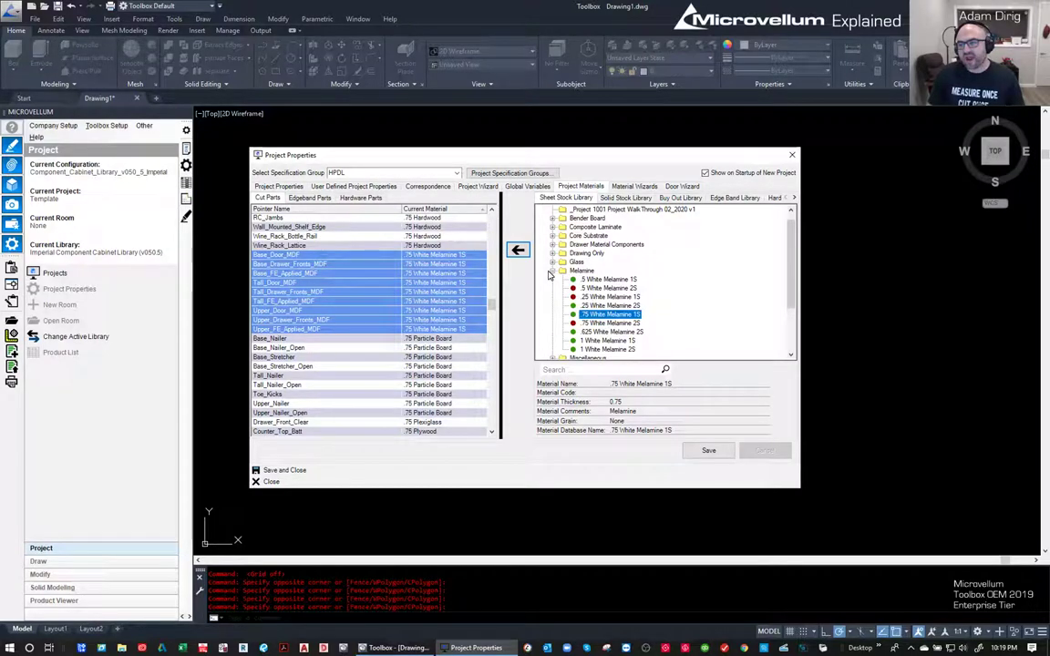
- Copy the .75 White Melamine 1S sheet stock once to a project level material
click(551, 272)
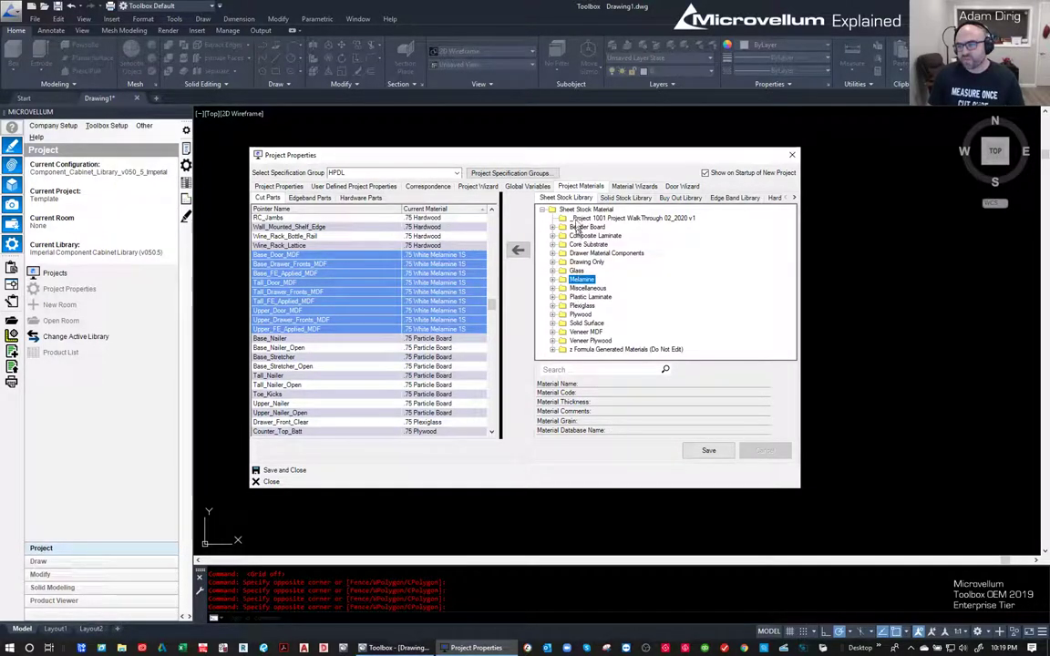
click(552, 279)
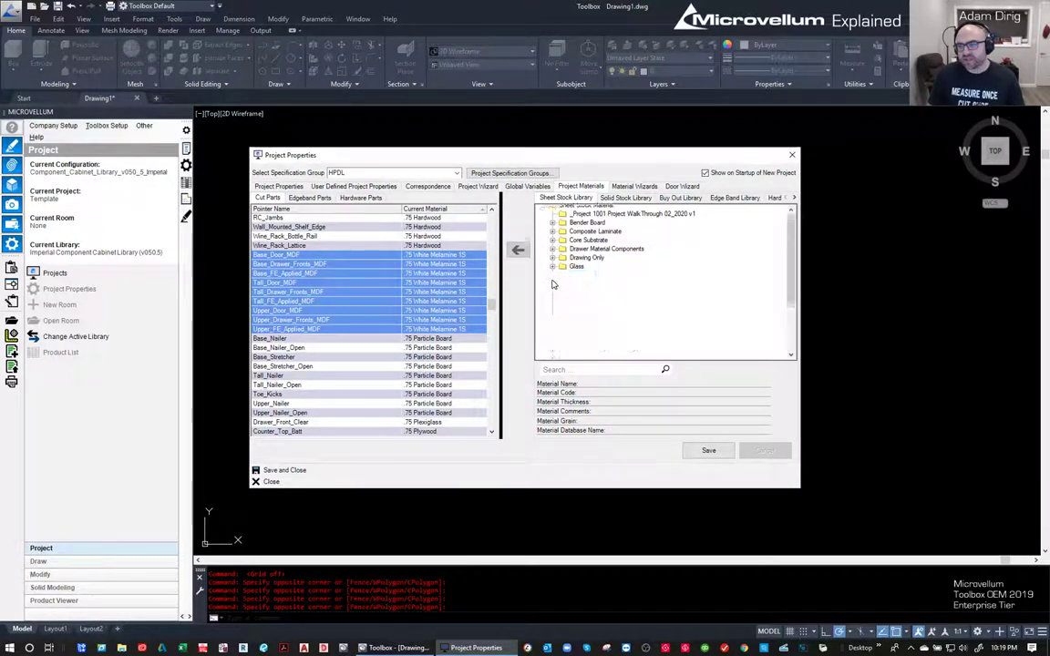
click(588, 315)
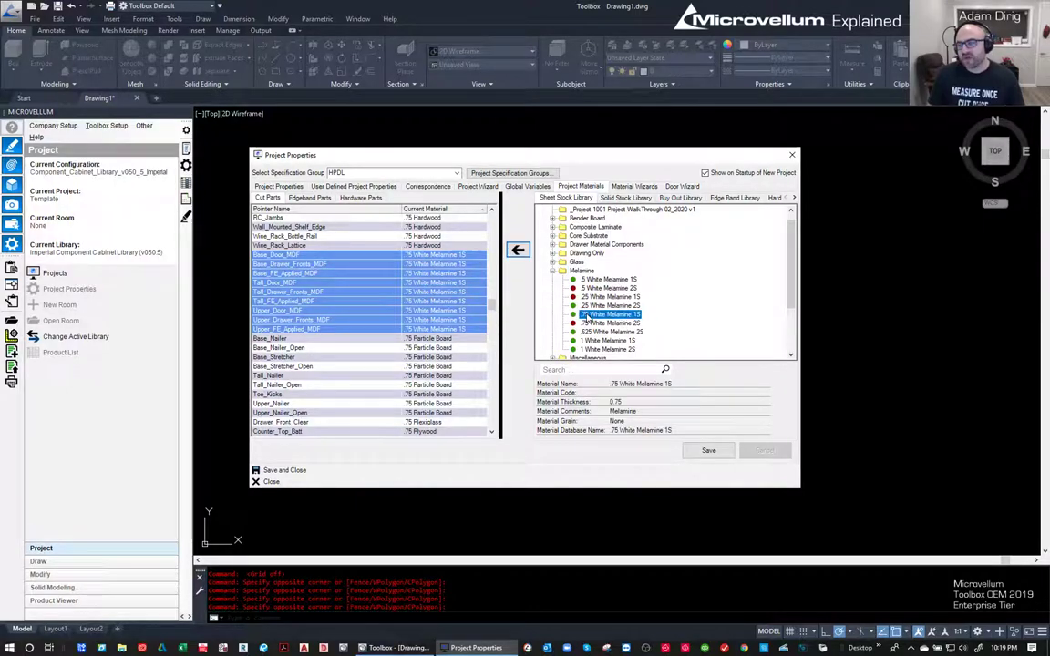
right_click(617, 316)
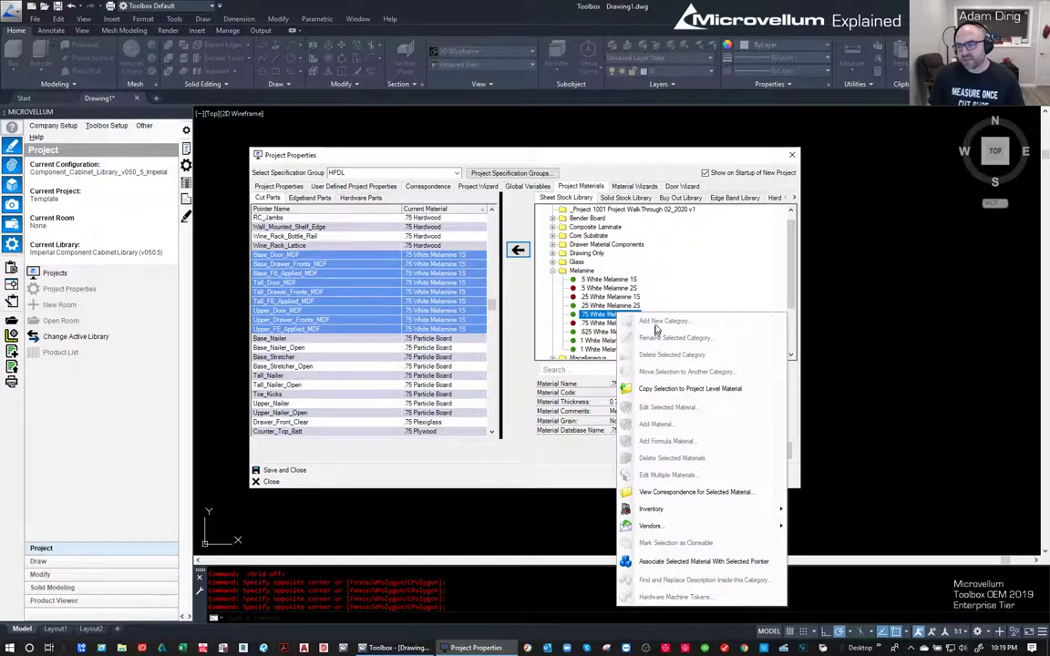
click(670, 388)
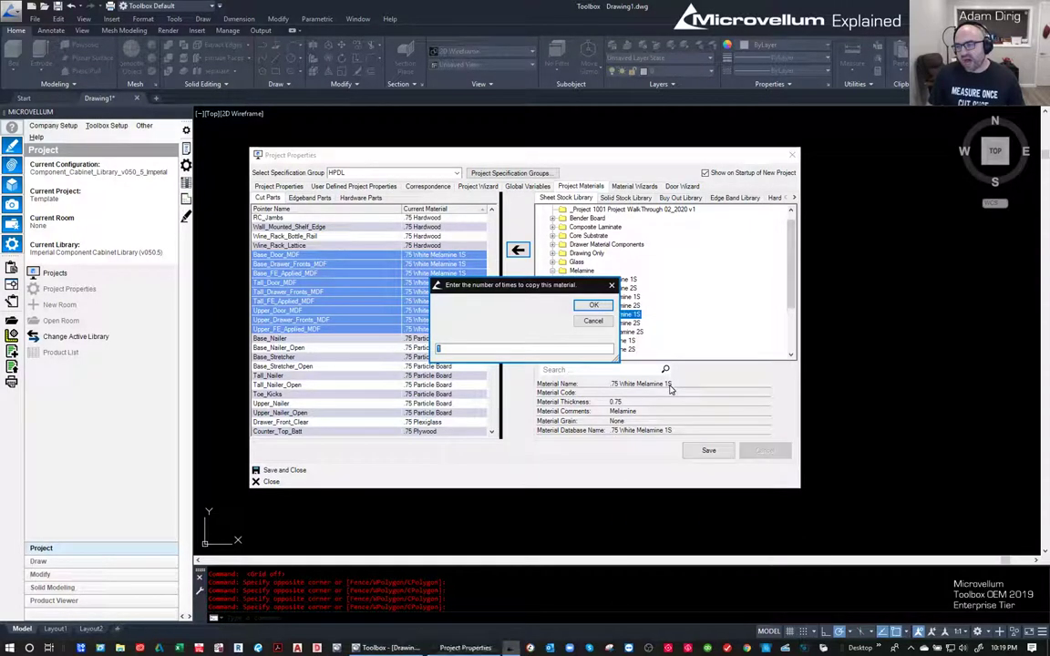
click(591, 306)
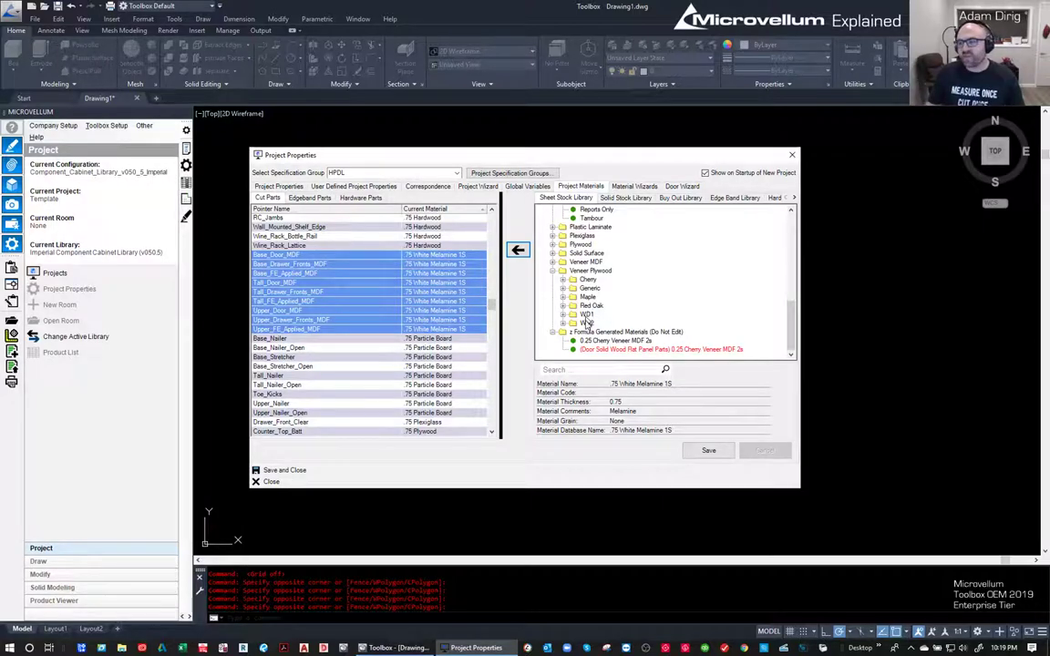
- Open the project-level white melamine copy for editing and examine its thickness, code, markup, waste factor, labor value and extended data
scroll(588, 323, up, 15)
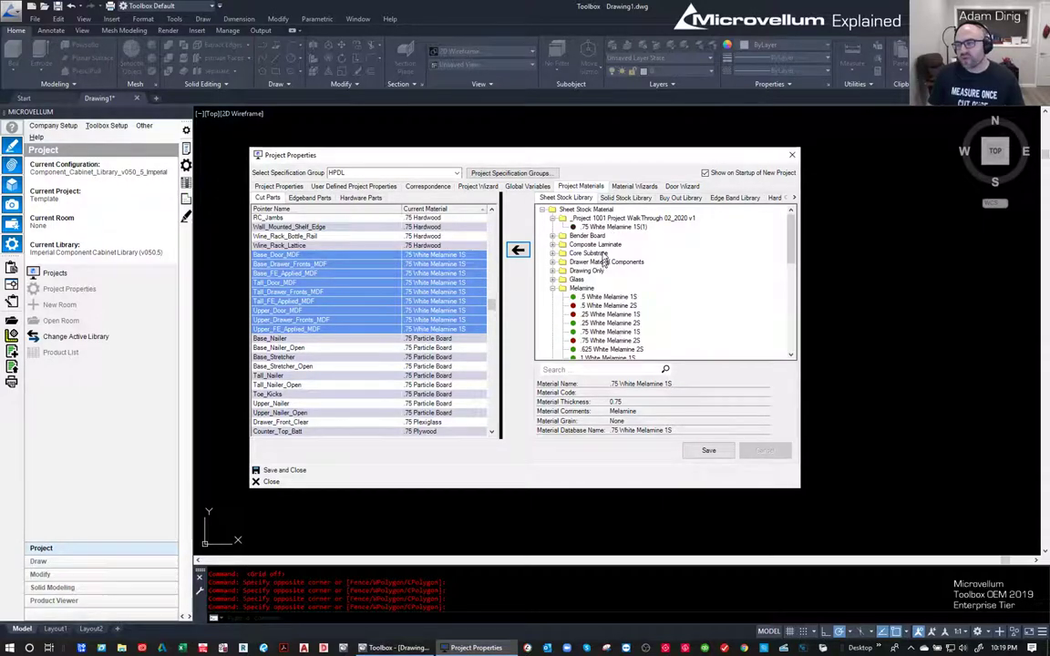
click(608, 227)
right_click(609, 227)
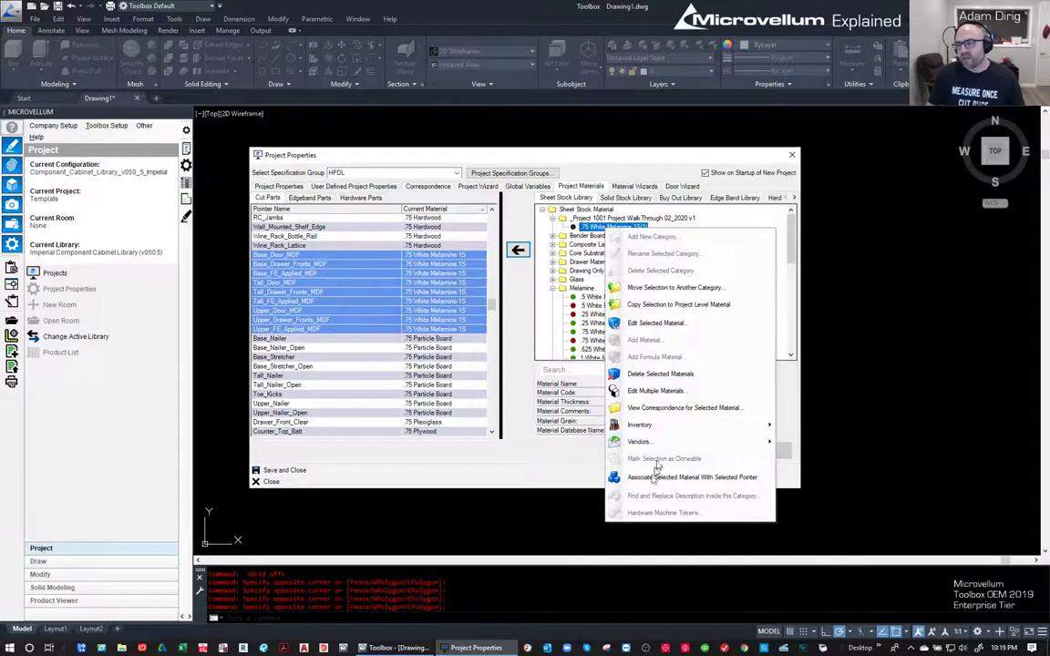
click(663, 325)
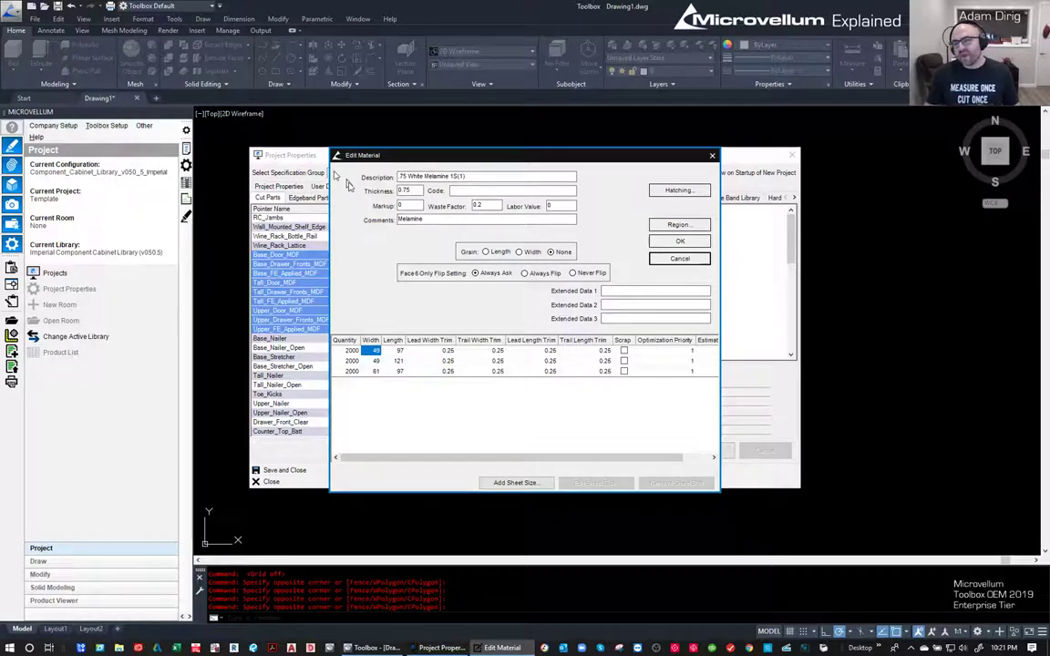
double_click(407, 189)
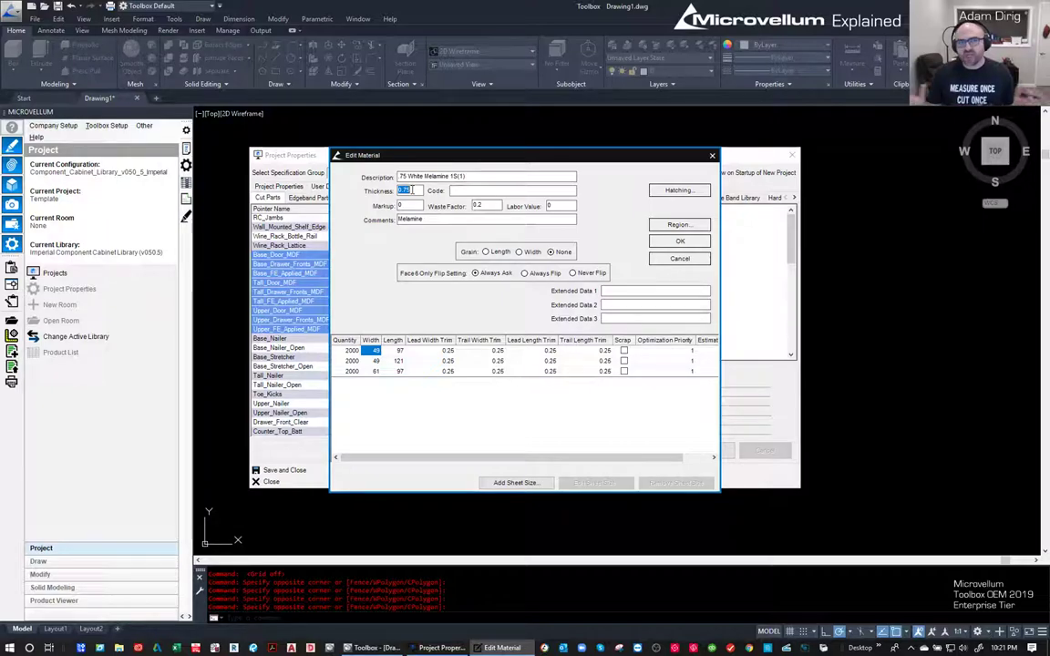
key(Tab)
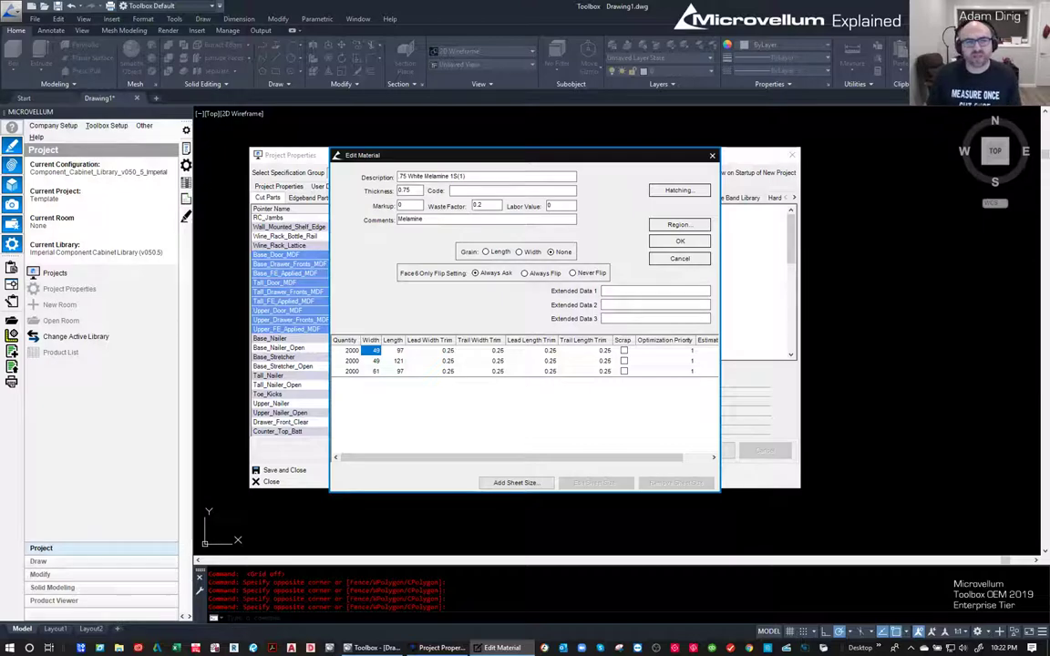
click(507, 194)
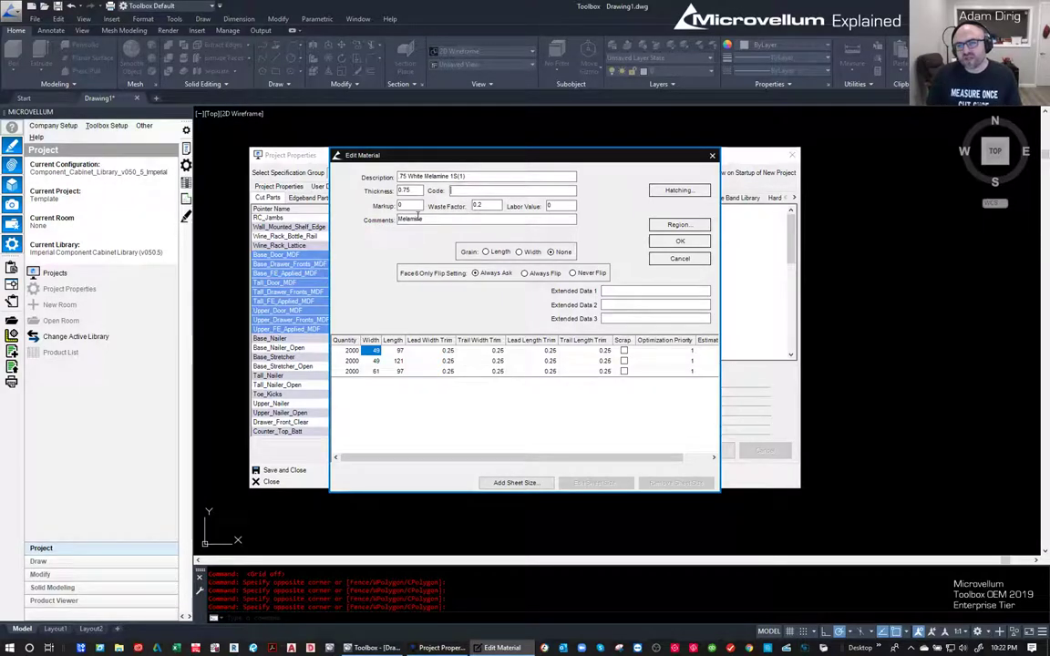
double_click(413, 204)
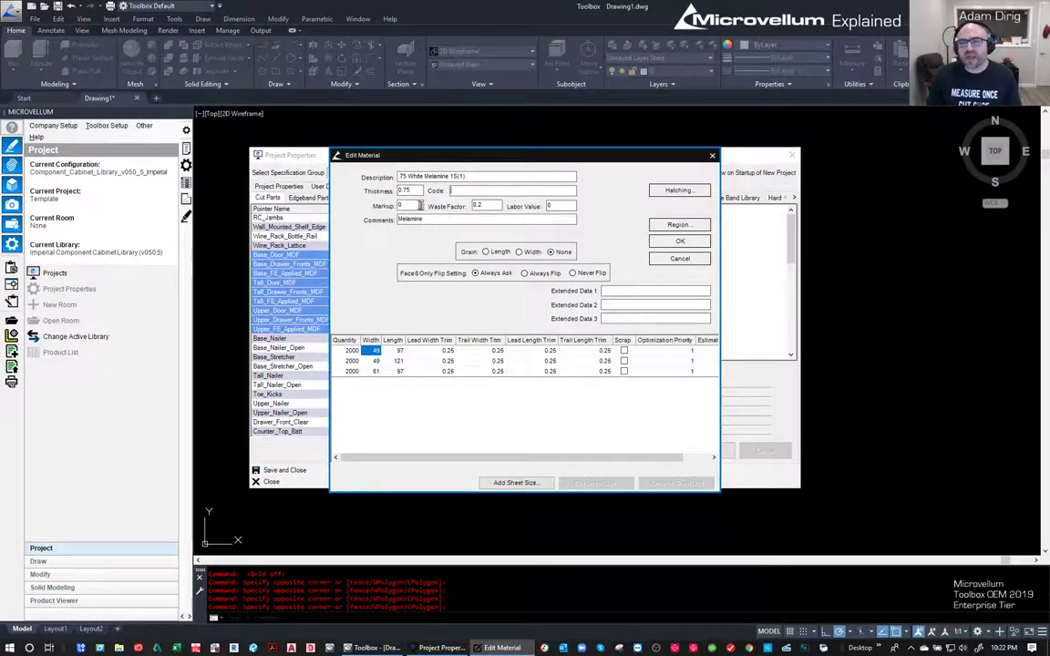
double_click(480, 205)
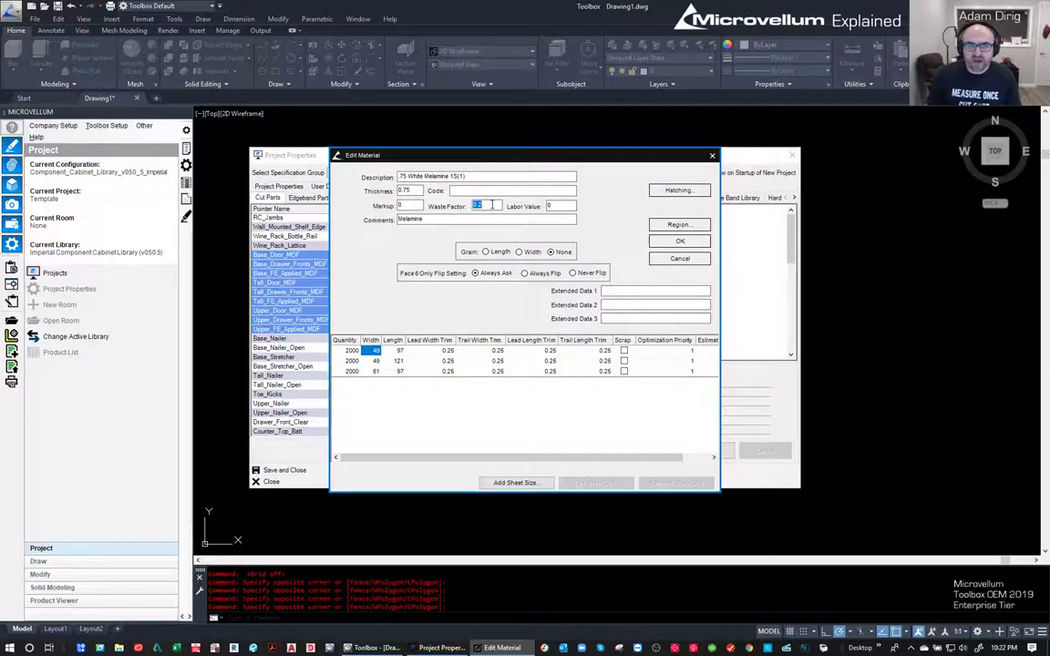
double_click(563, 205)
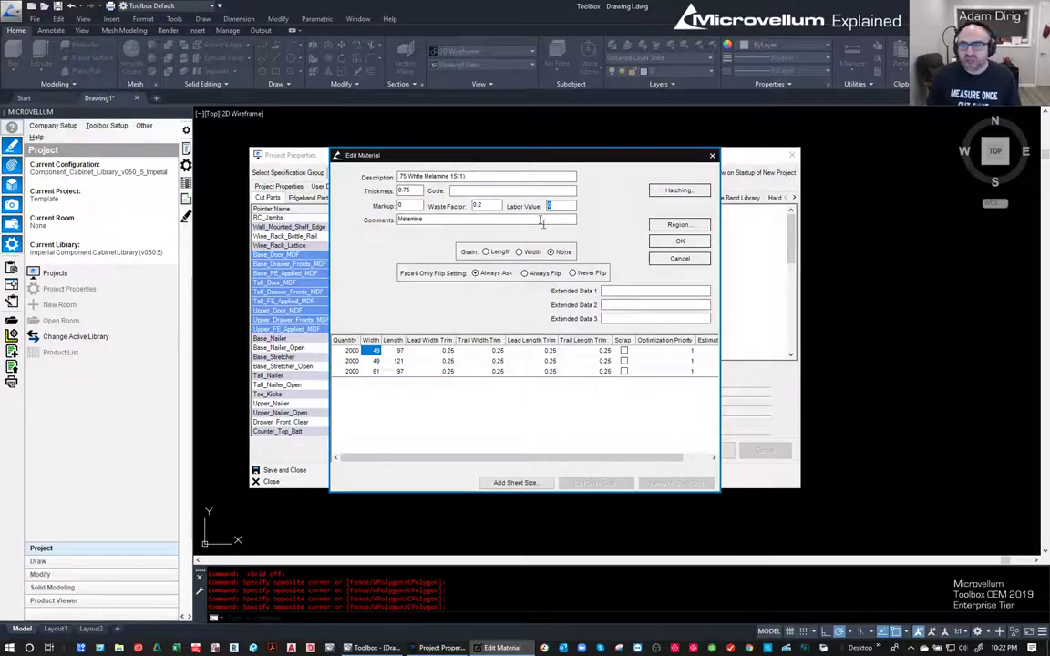
click(619, 290)
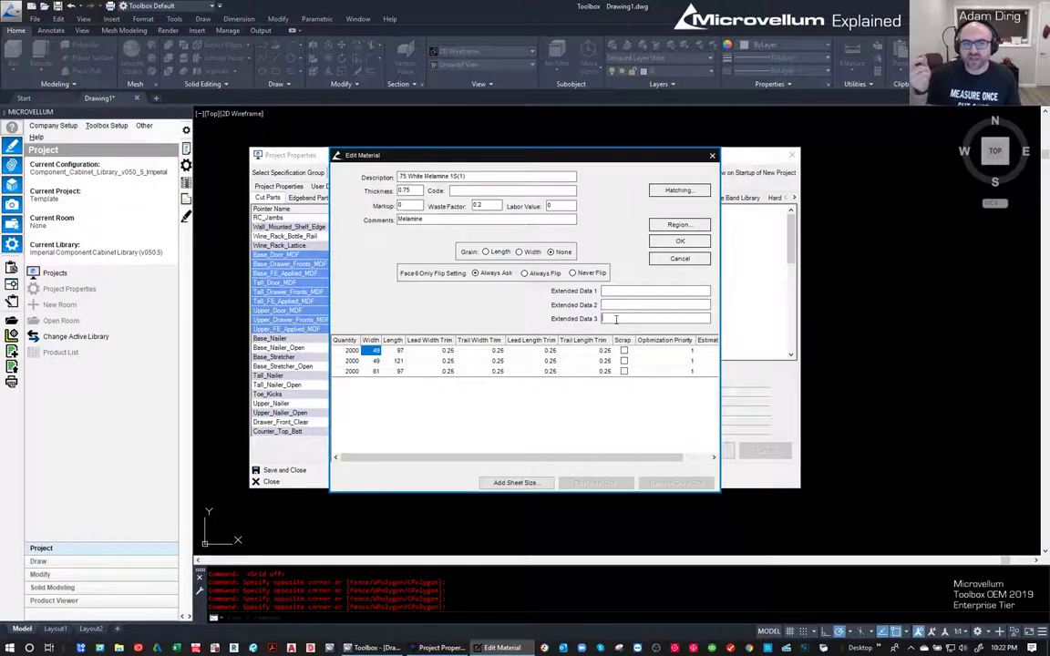
click(616, 319)
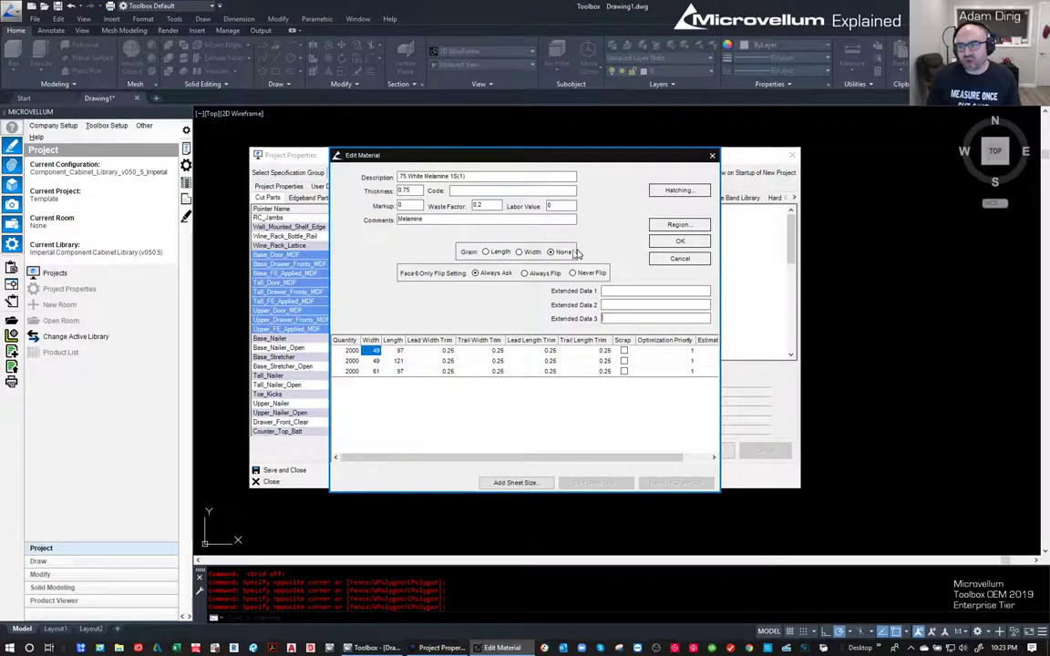
- Look over the material's hatch options, including the custom hatch name, and leave the material editor without saving
click(689, 192)
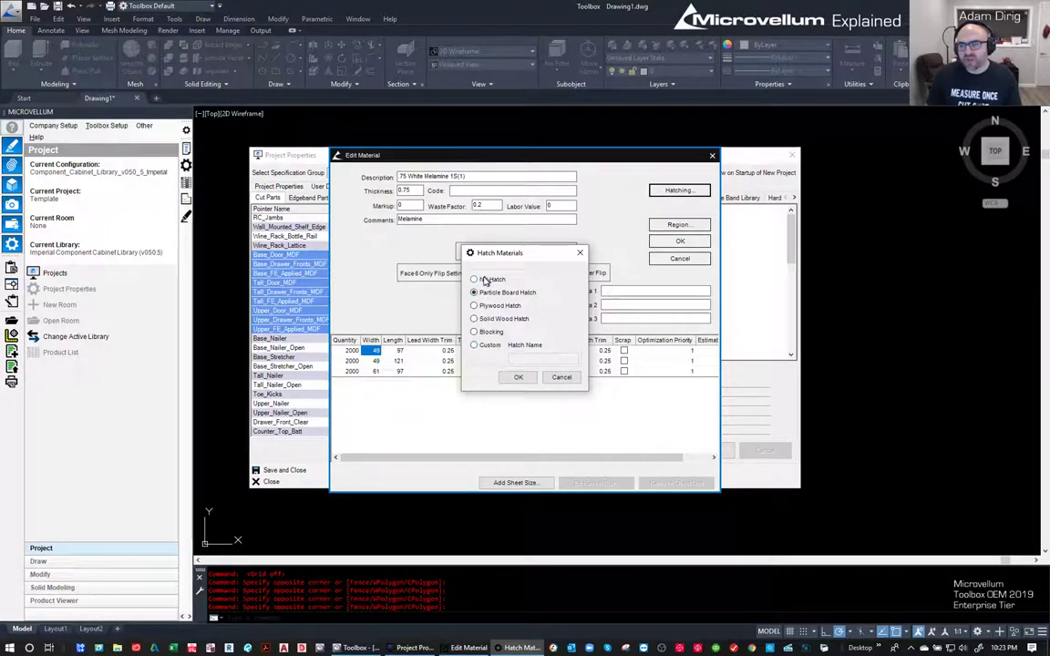
click(475, 346)
click(536, 361)
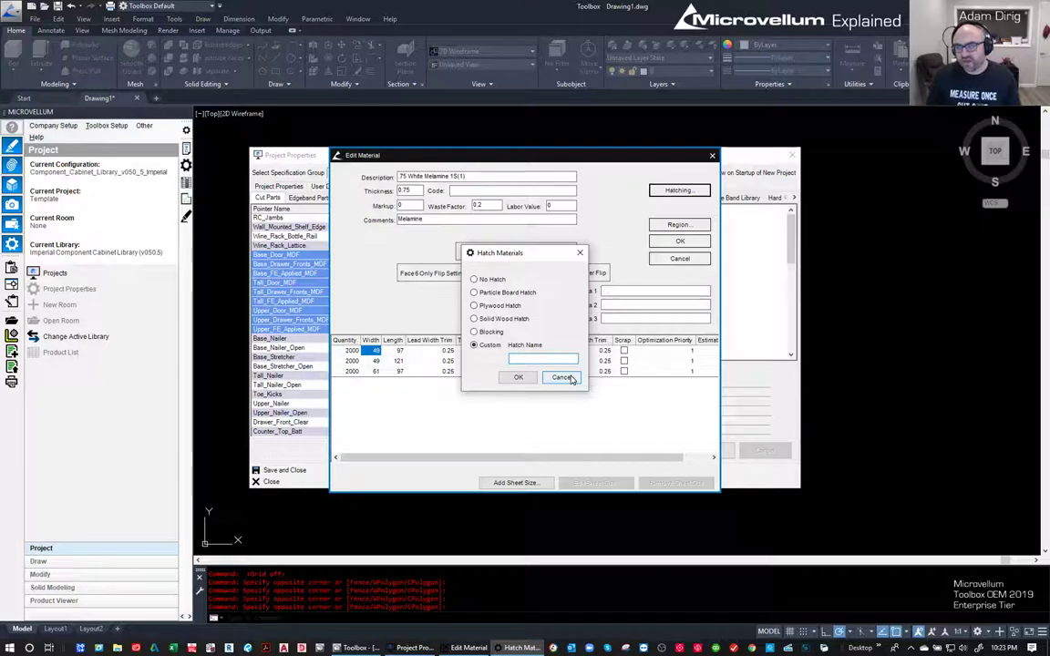
click(562, 375)
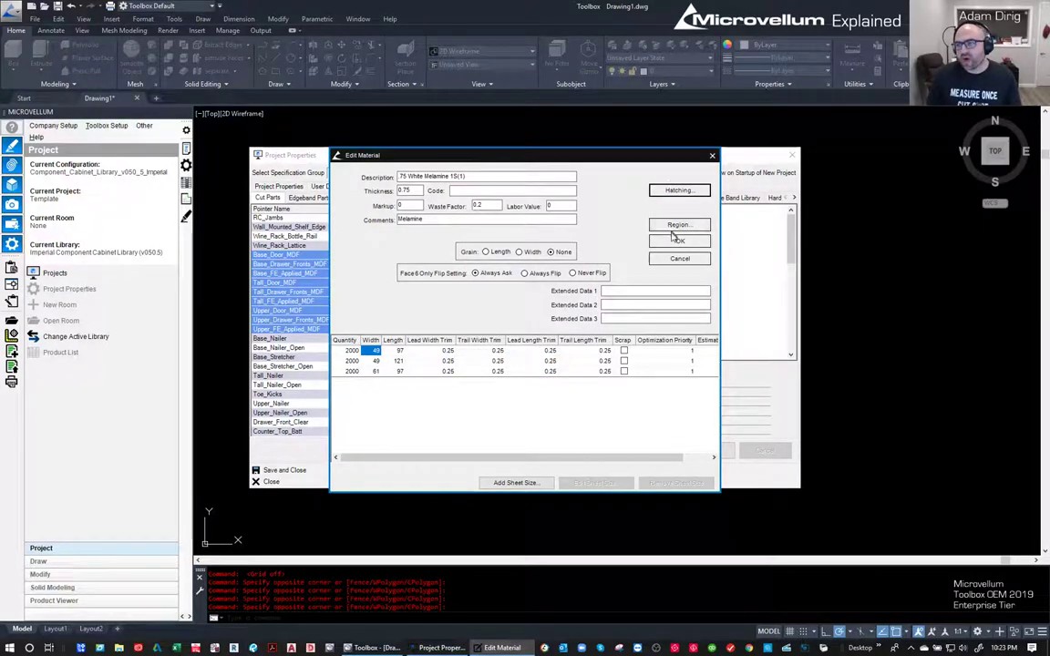
click(679, 258)
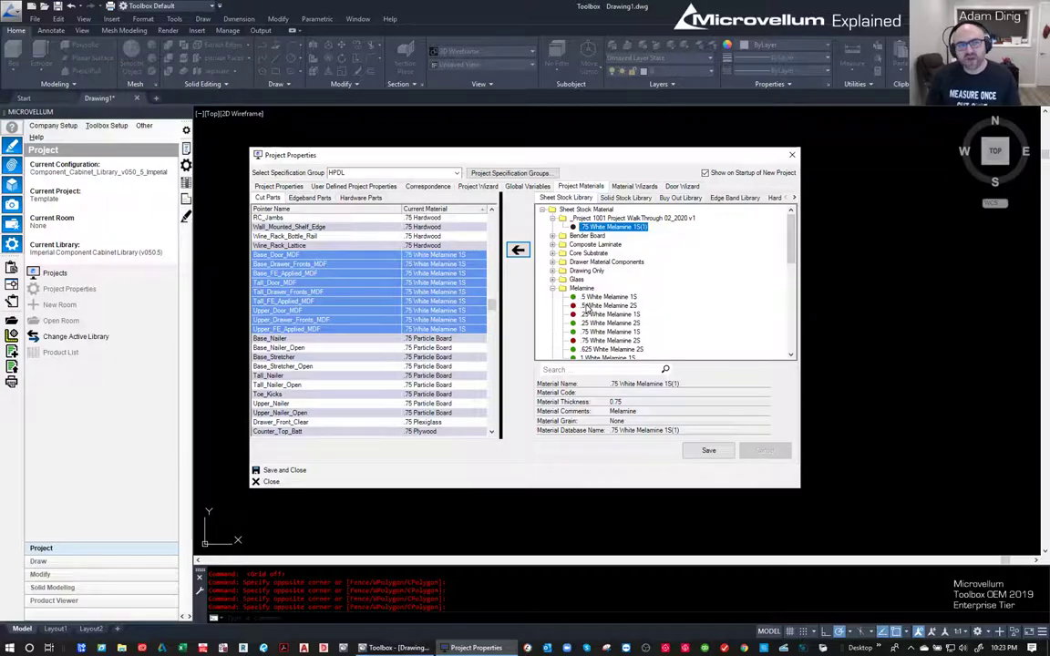
- Look through the solid stock, buy out and edge band libraries and the edgeband parts pointers
click(620, 199)
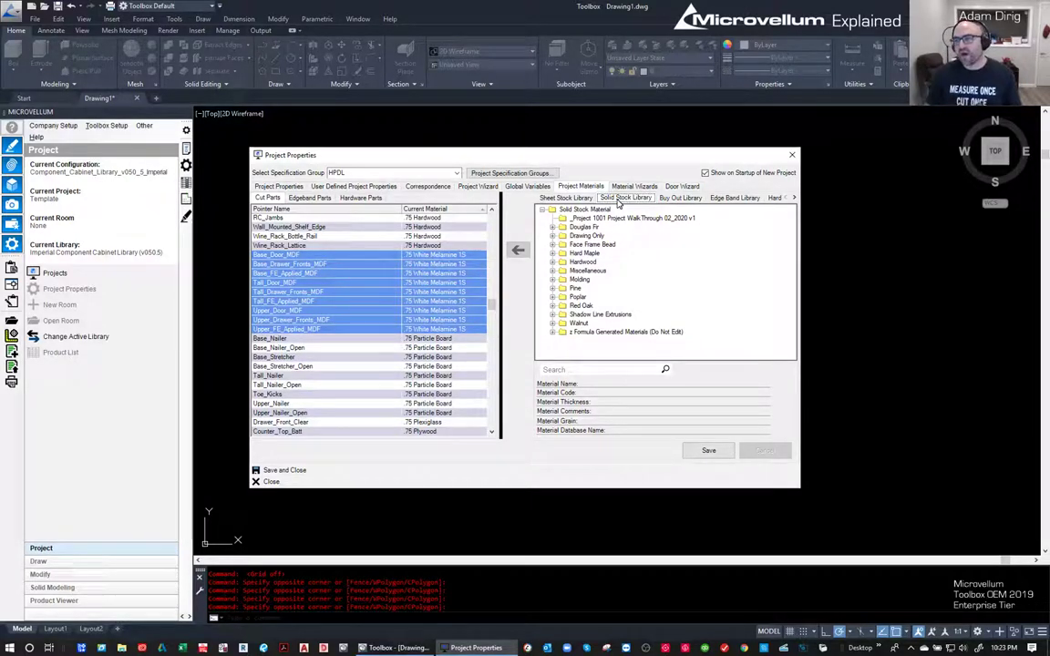
click(685, 199)
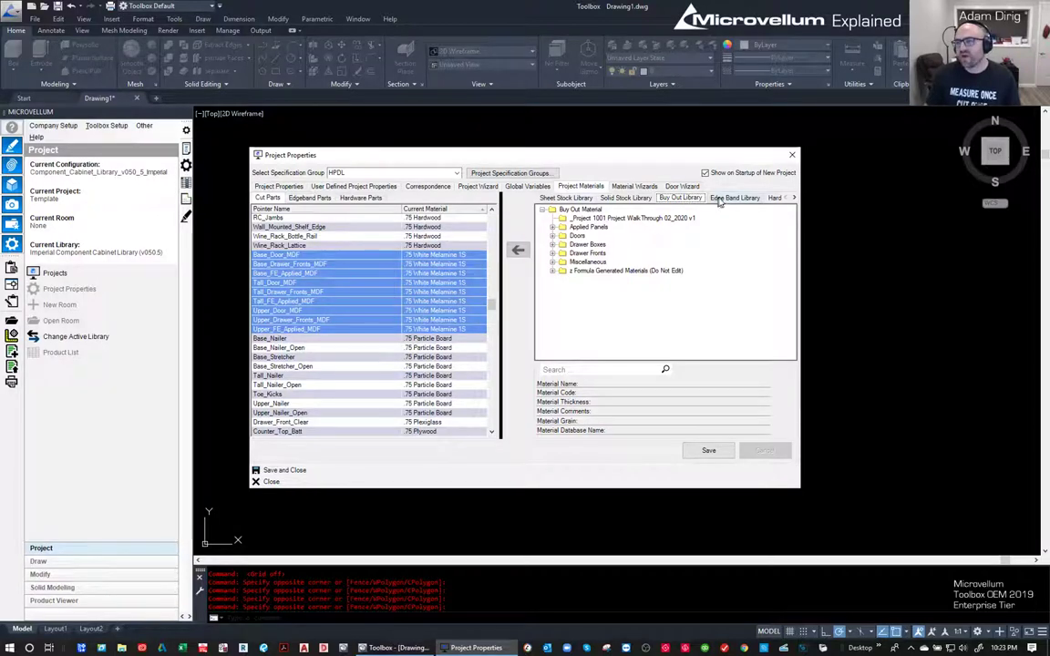
click(725, 199)
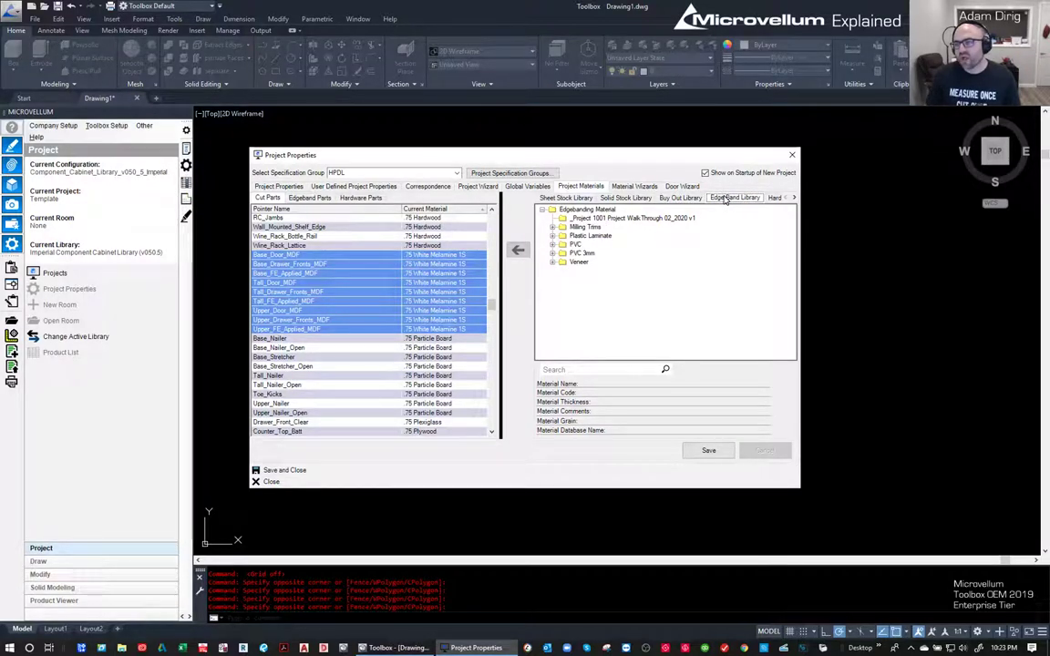
click(309, 199)
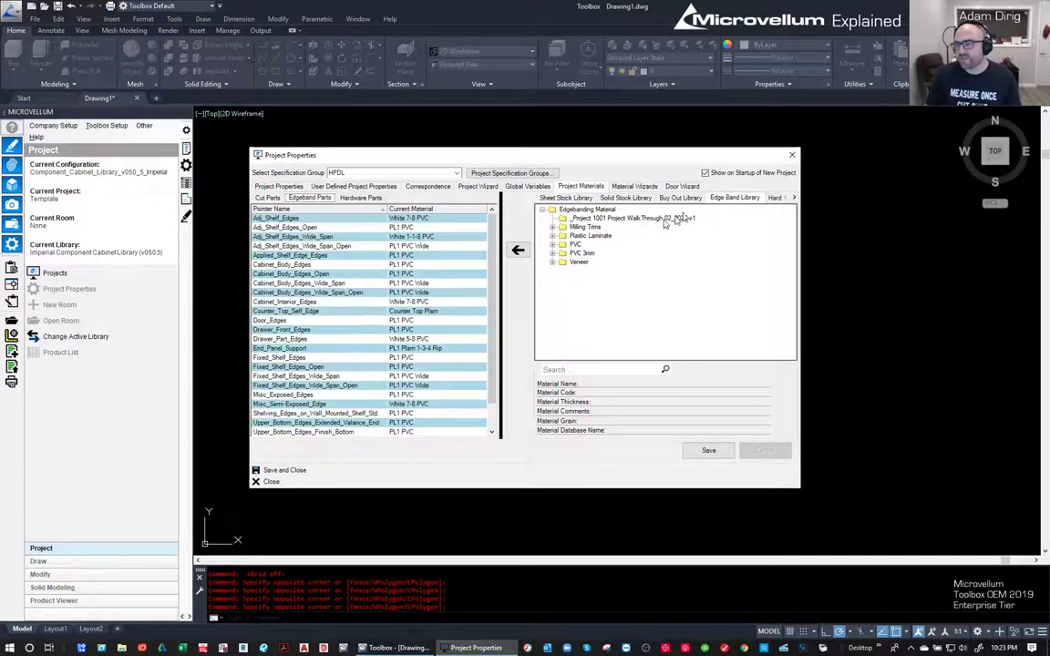
- Examine the hardware library and hardware parts pointers, and view the available specification groups
click(794, 198)
click(728, 198)
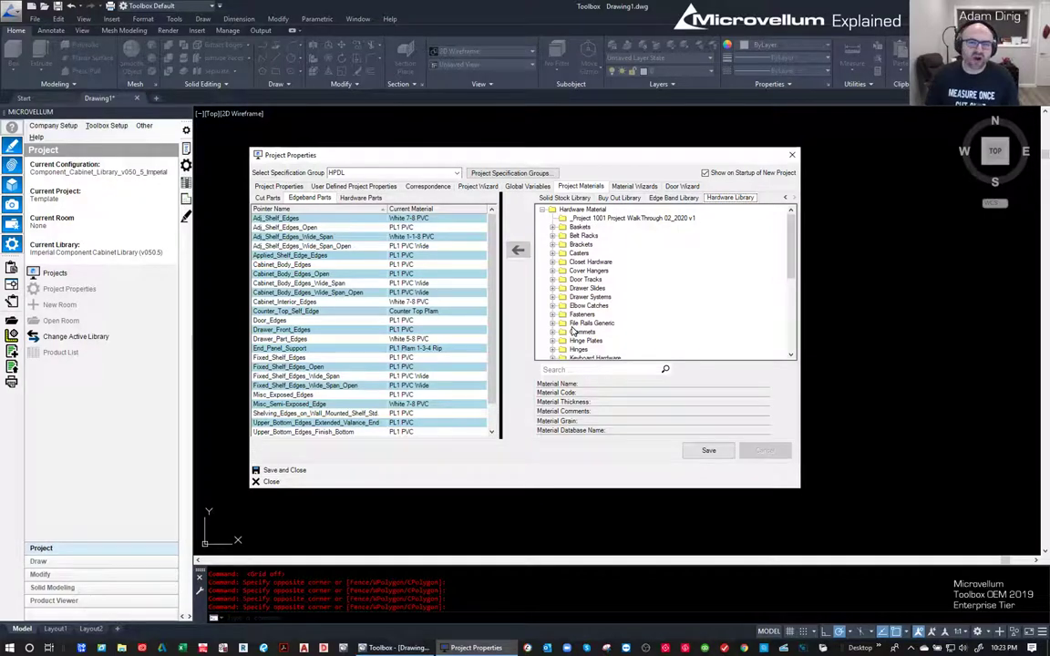
click(373, 199)
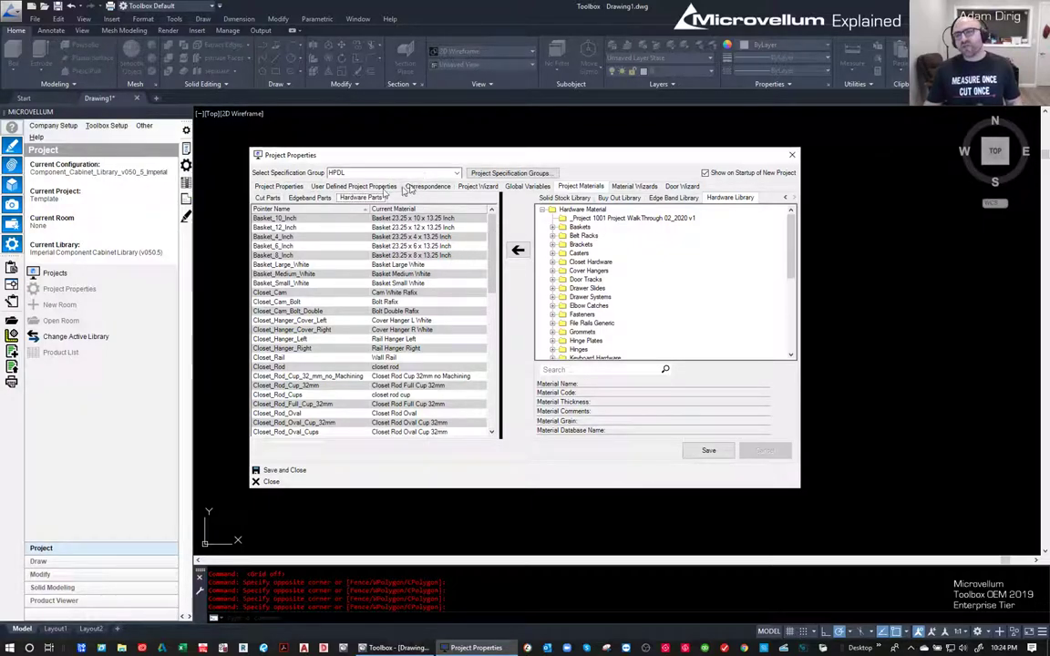
click(457, 174)
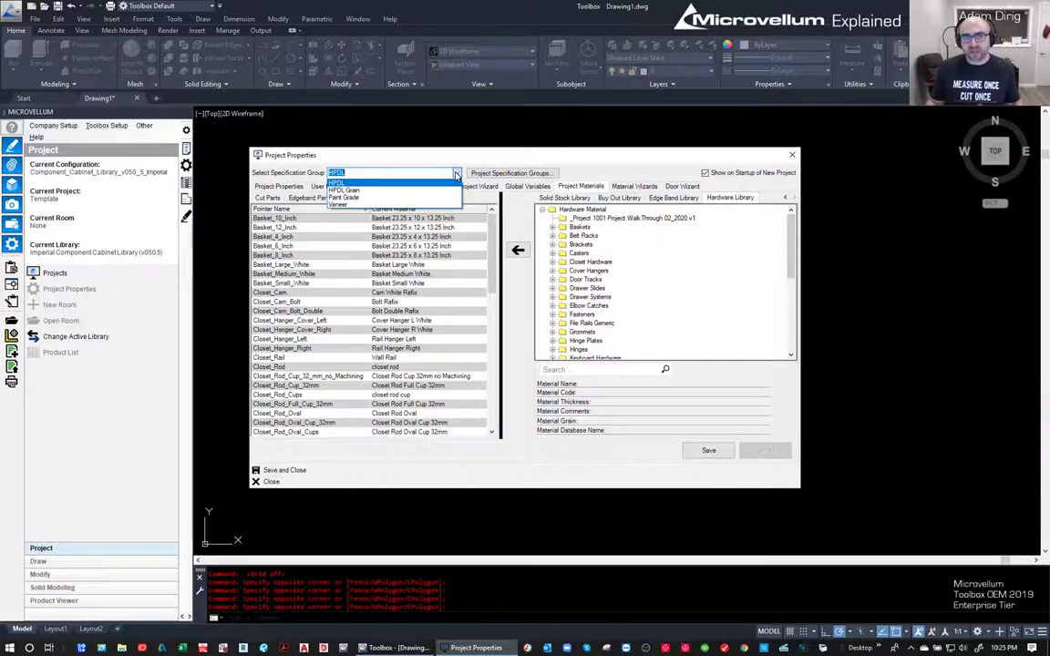
click(573, 161)
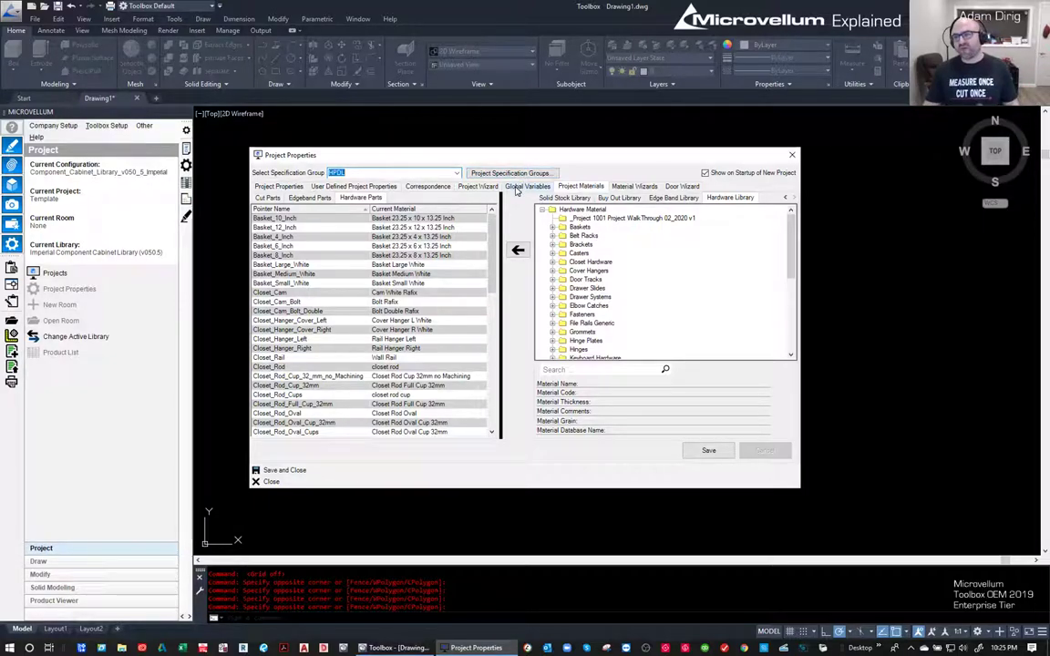
- Look over the material wizards and door wizard, keeping the cut parts changes, and save and close the project properties
click(616, 187)
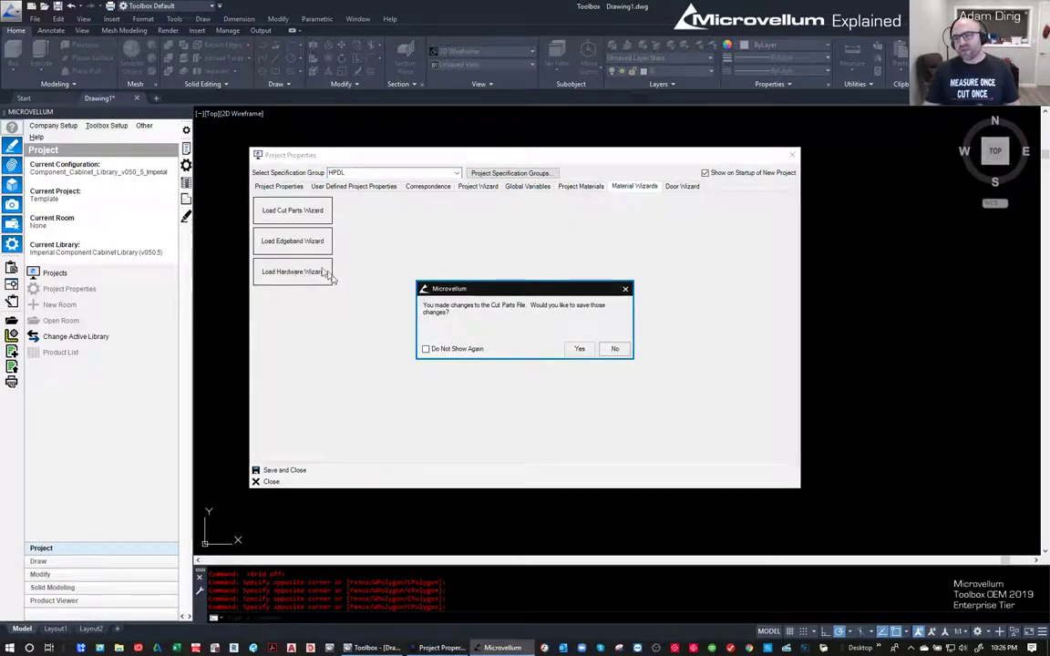
click(581, 349)
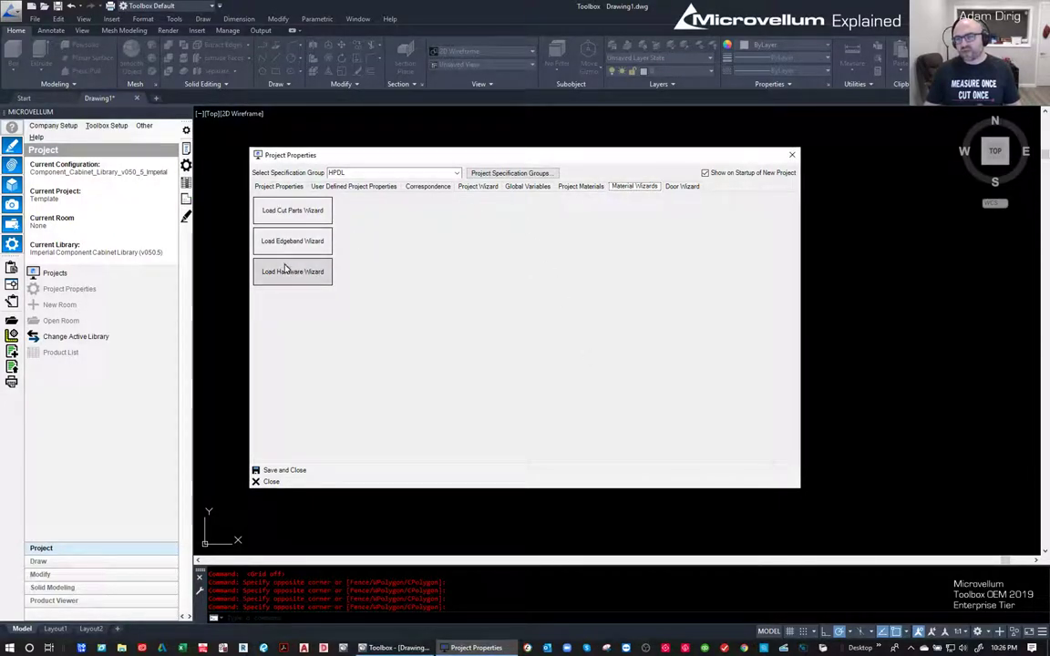
click(682, 186)
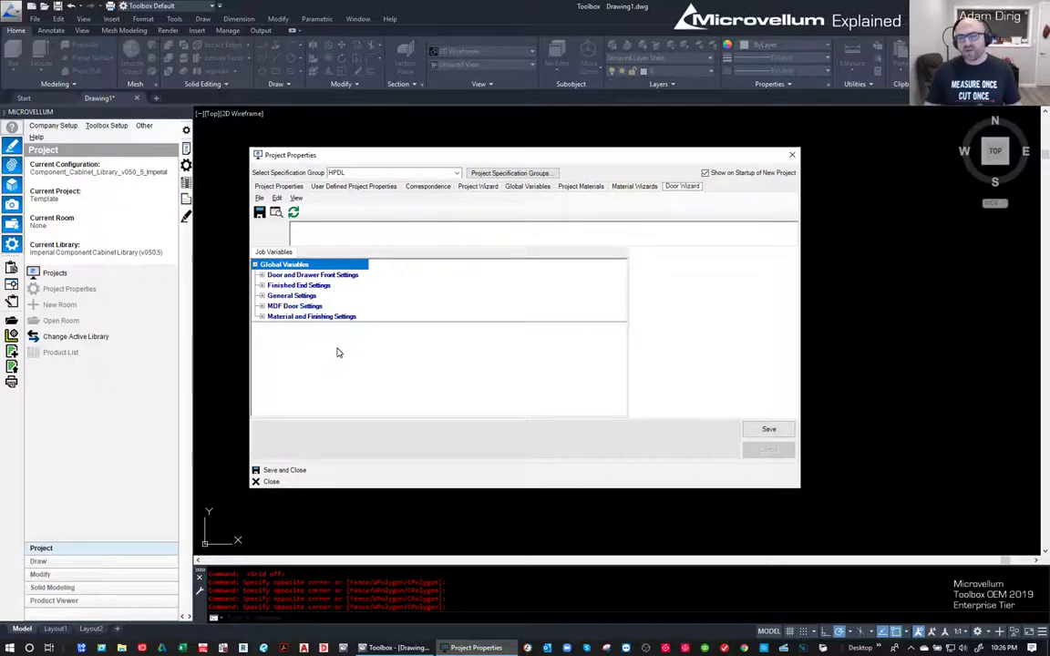
click(288, 470)
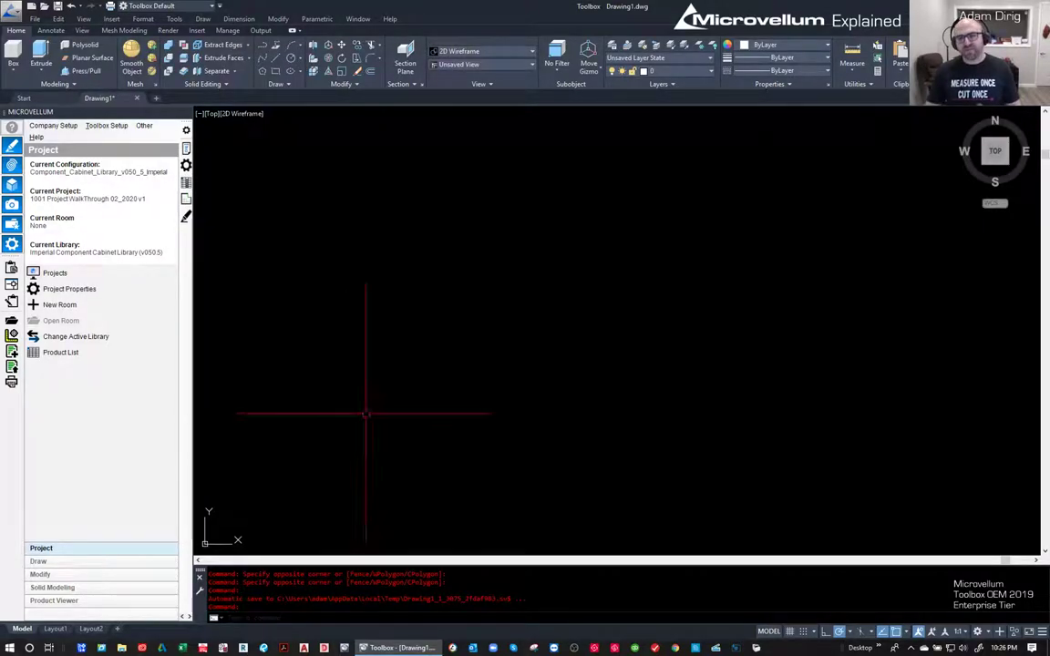
click(575, 375)
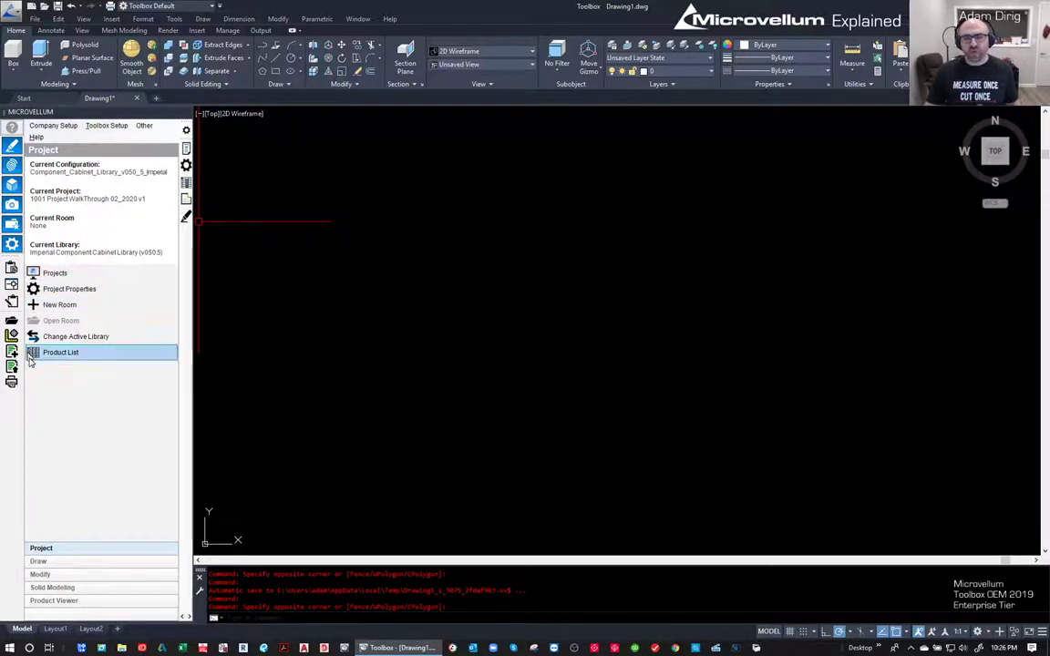
- Add a new room named KITCHEN 1234 to the project 1001 Project WalkThrough 02_2020 v1
click(74, 305)
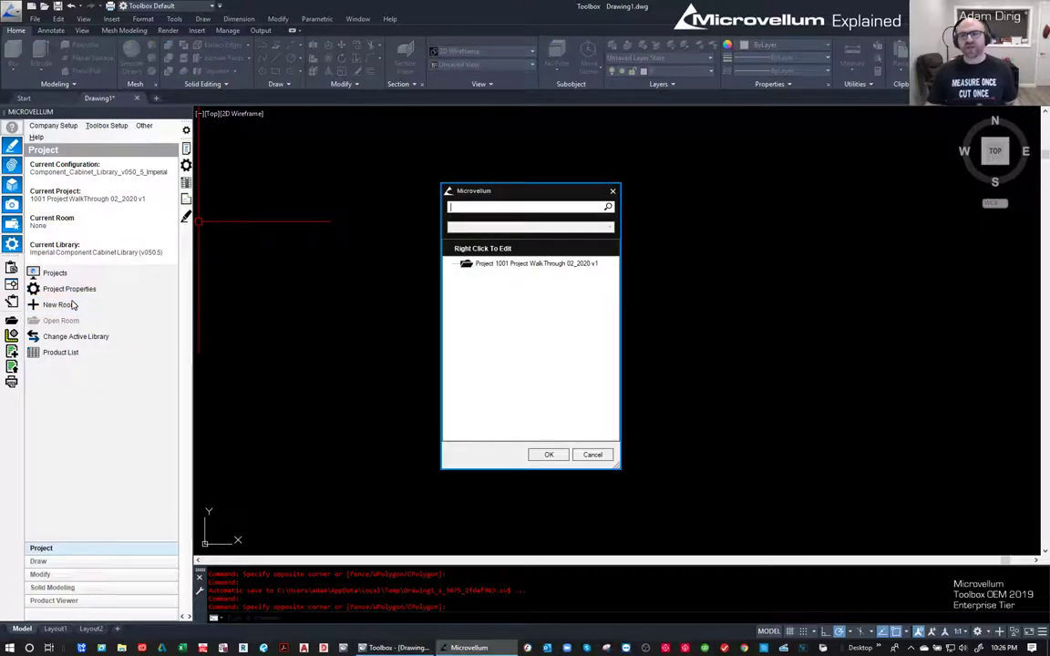
click(534, 264)
right_click(537, 263)
click(589, 319)
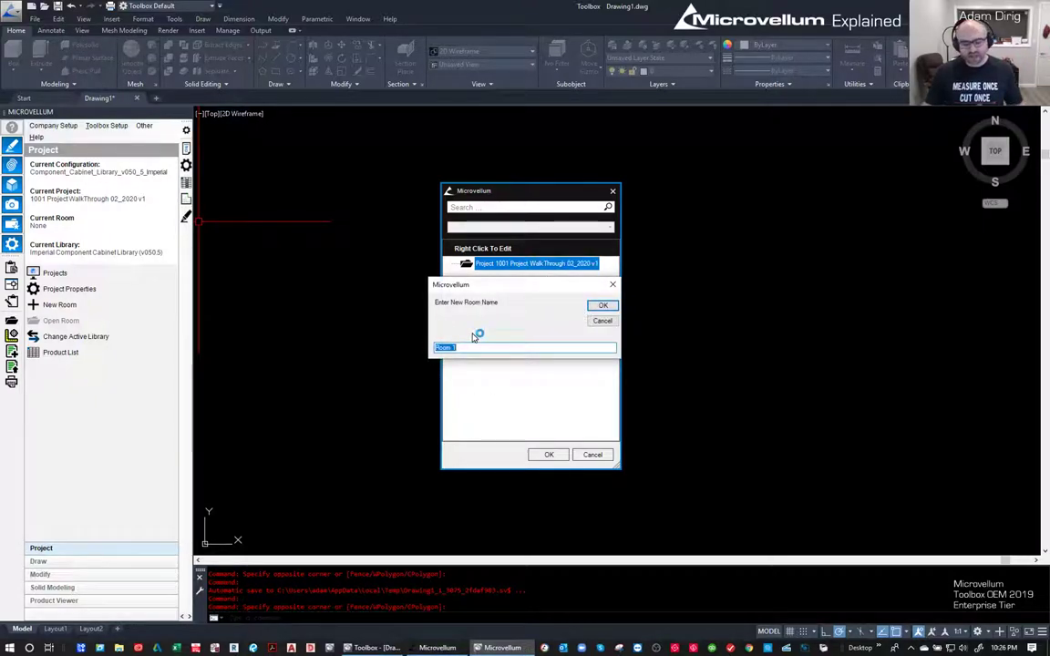
text(KITCHEN 1234)
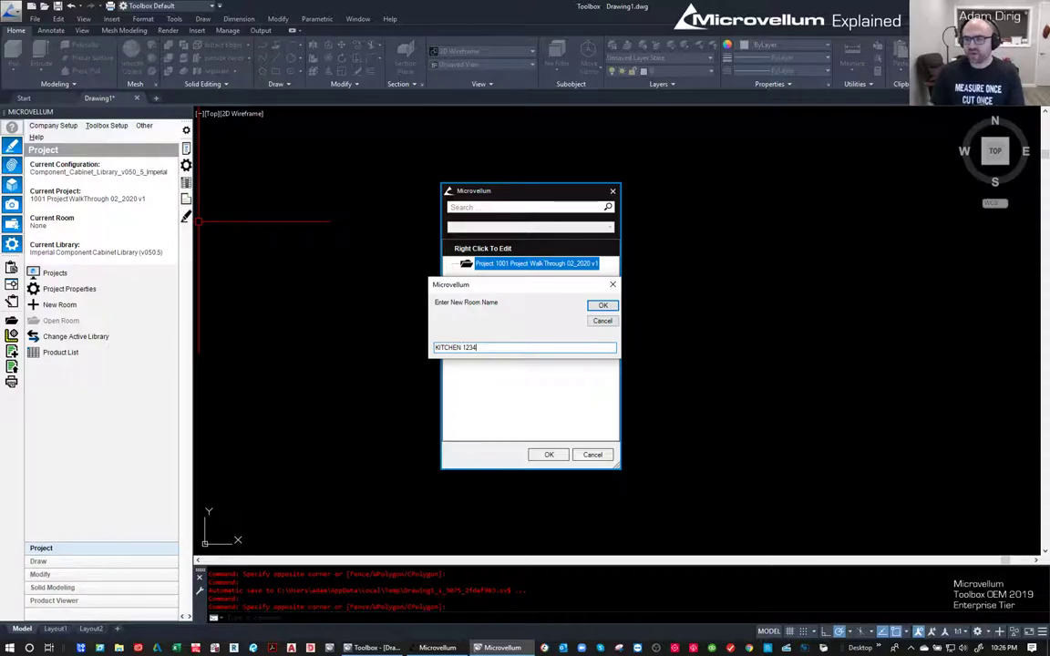
click(603, 306)
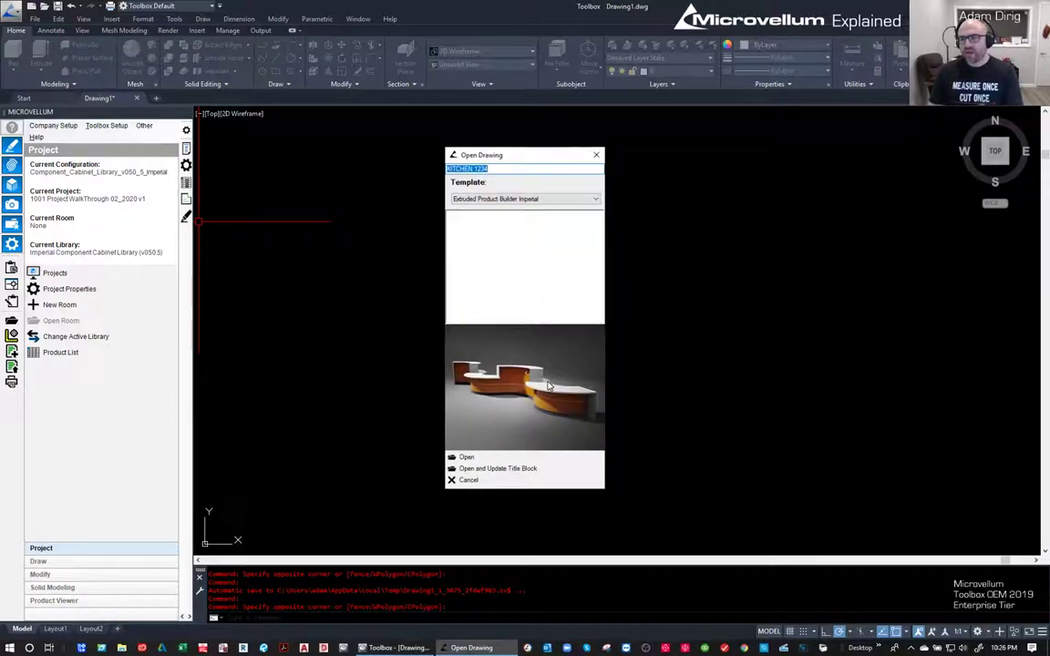
- Open the new room's drawing using the Imperial Annotative Drawing Template Render template
click(518, 199)
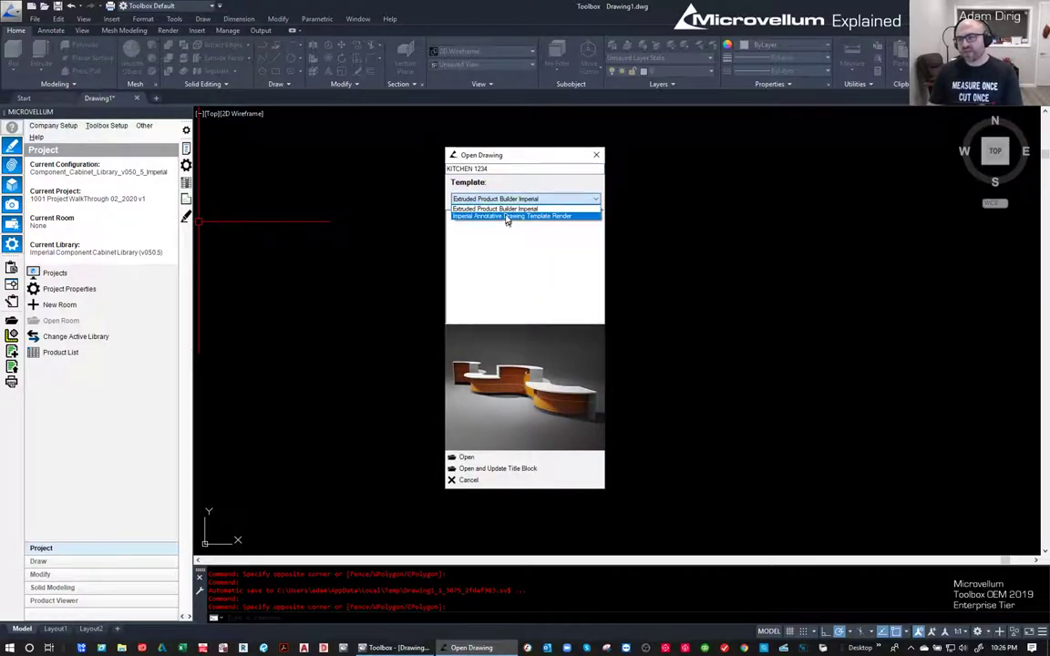
click(507, 215)
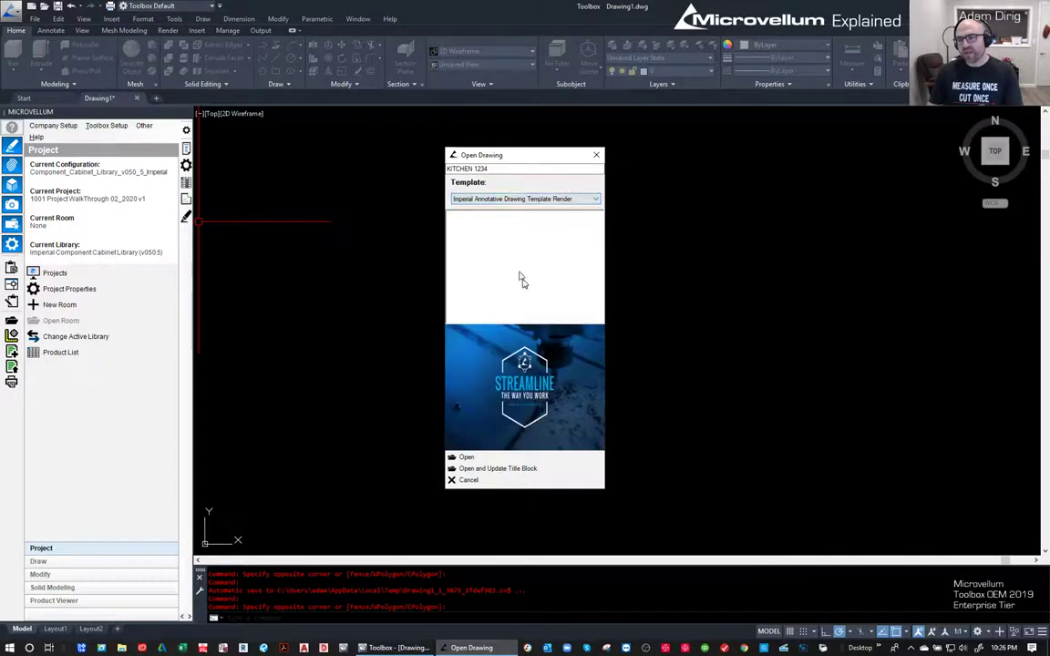
click(480, 457)
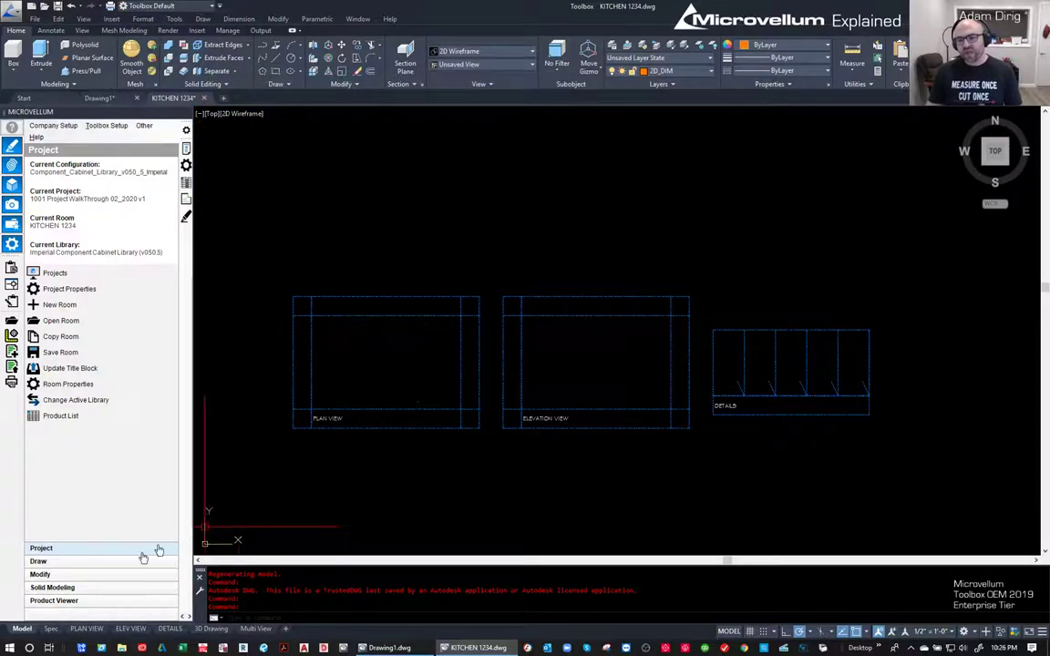
- Look through the plan, elevation, details, 3D, multi-view and spec layouts, and return to the plan and elevation areas in model space
click(86, 628)
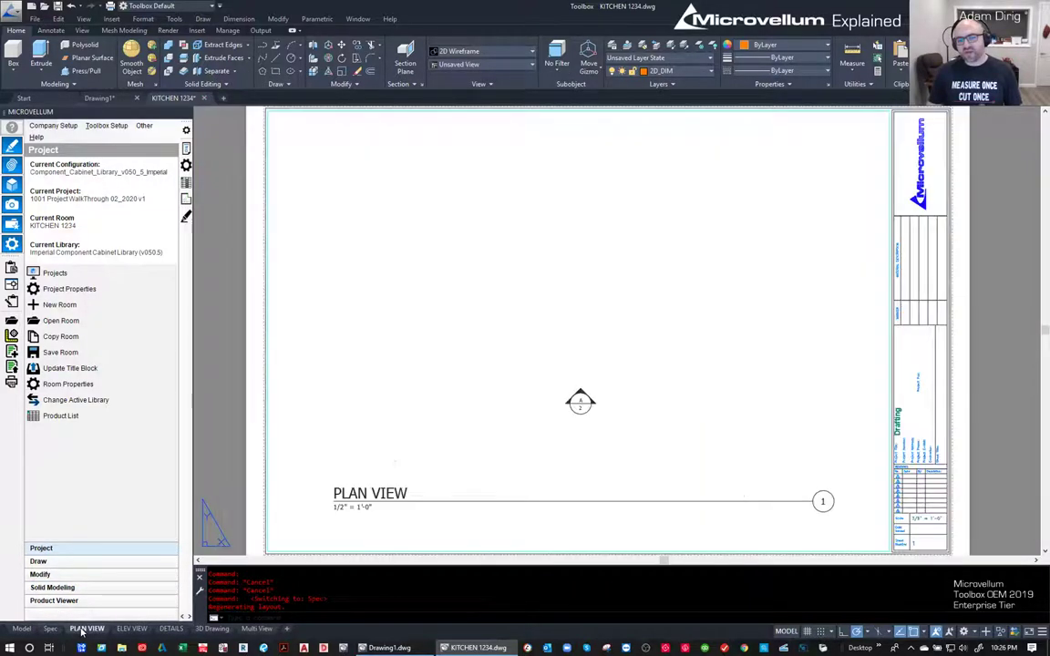
click(130, 629)
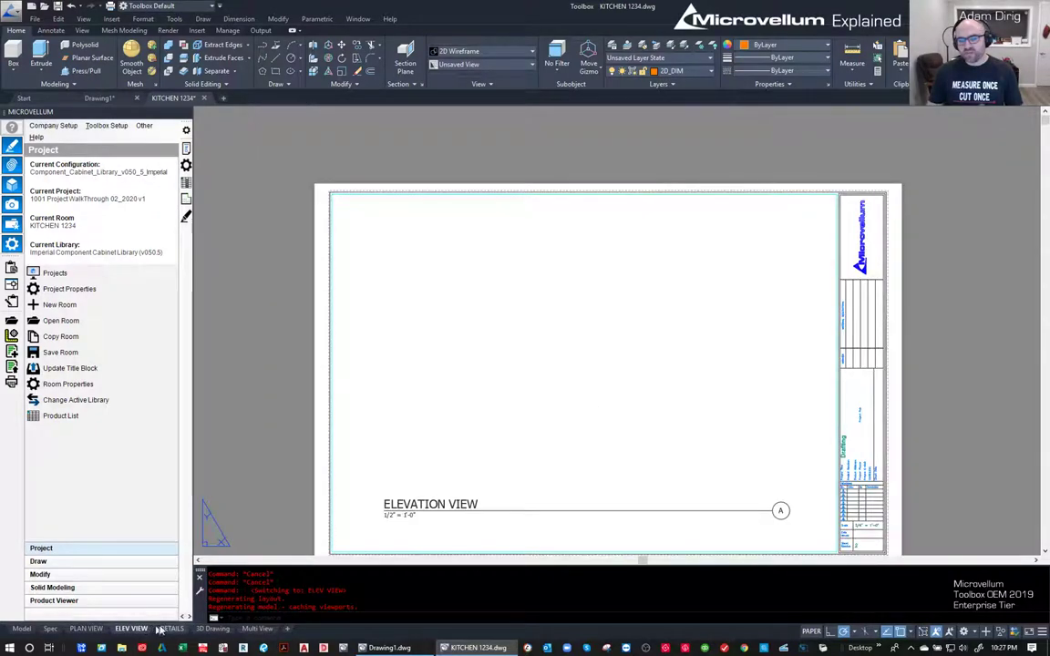
click(170, 629)
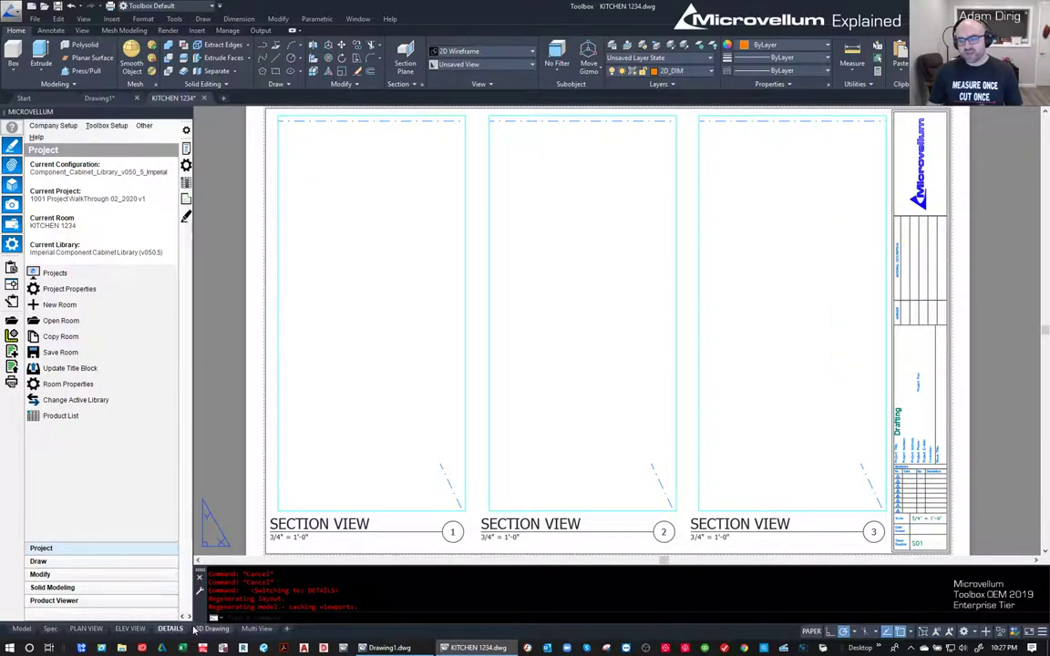
click(211, 628)
click(258, 629)
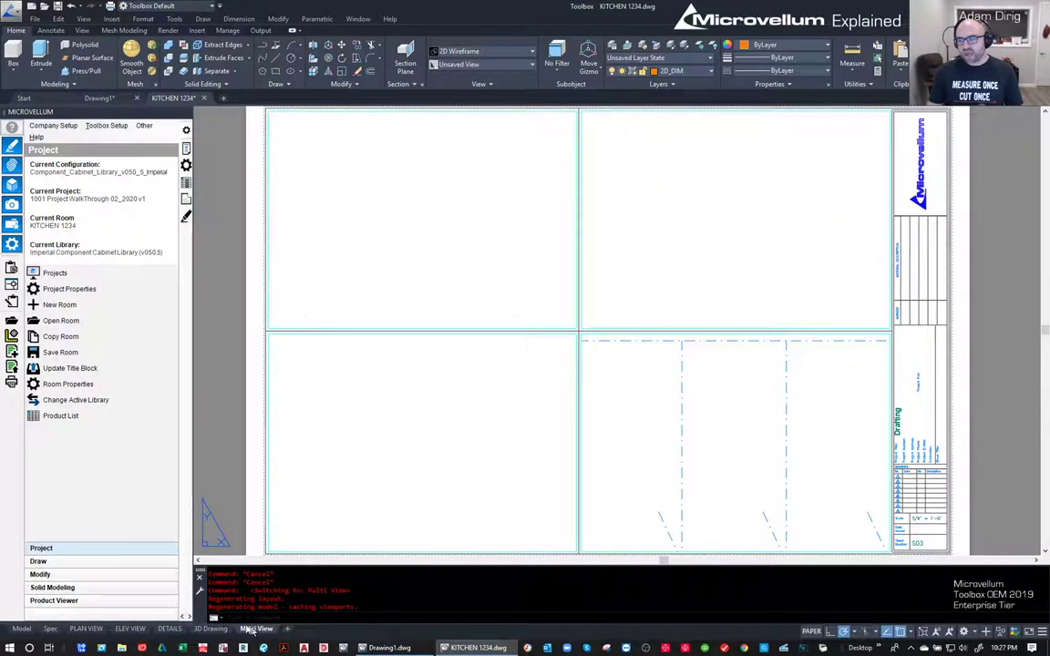
click(81, 629)
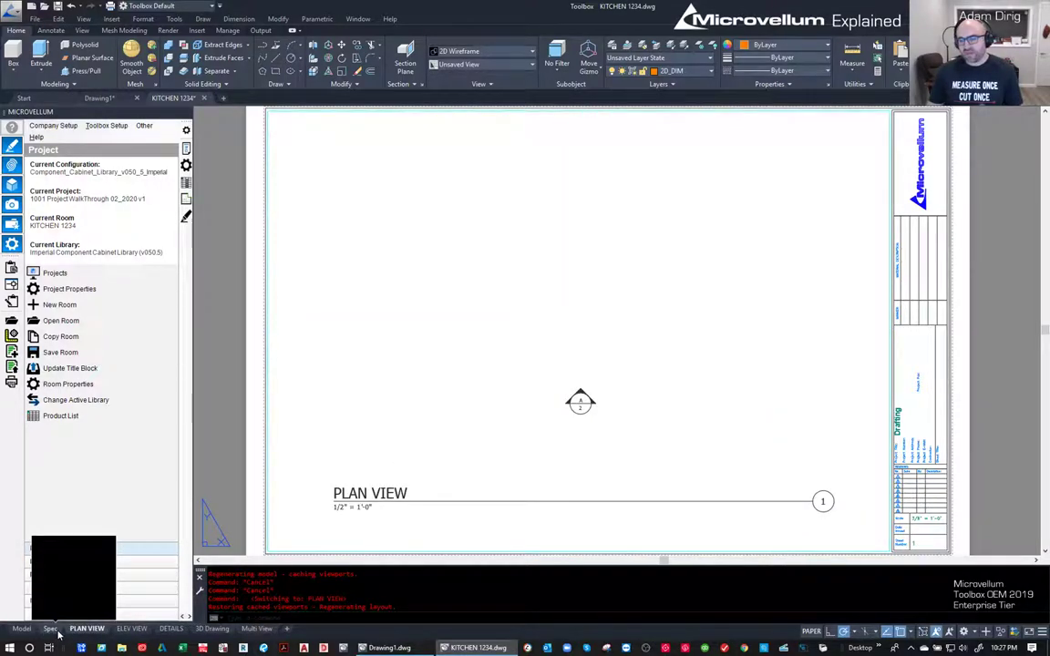
click(51, 628)
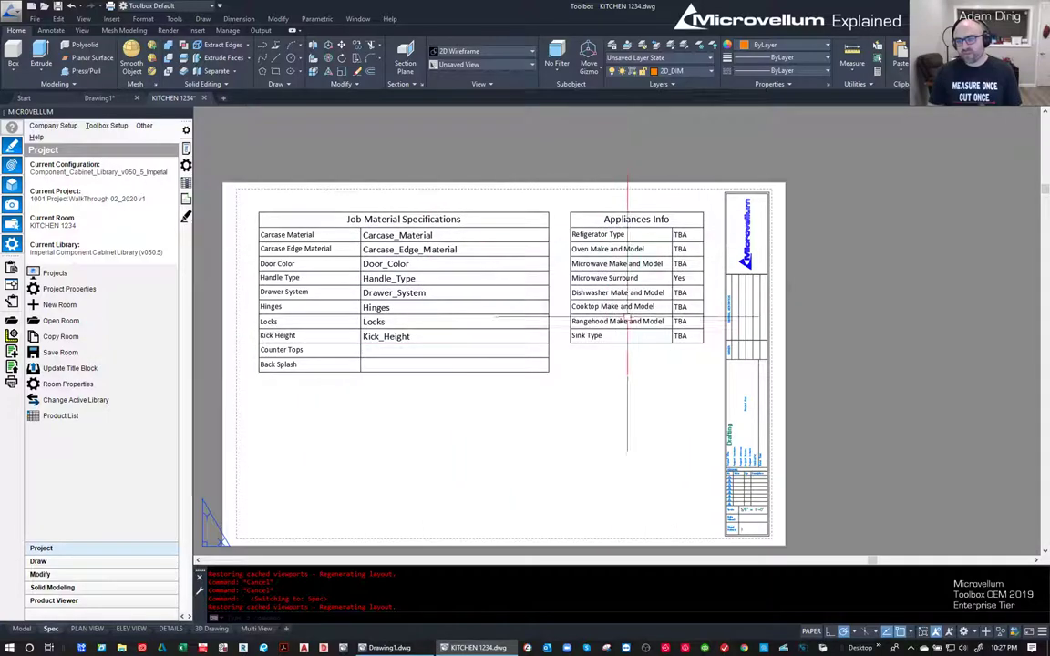
click(21, 629)
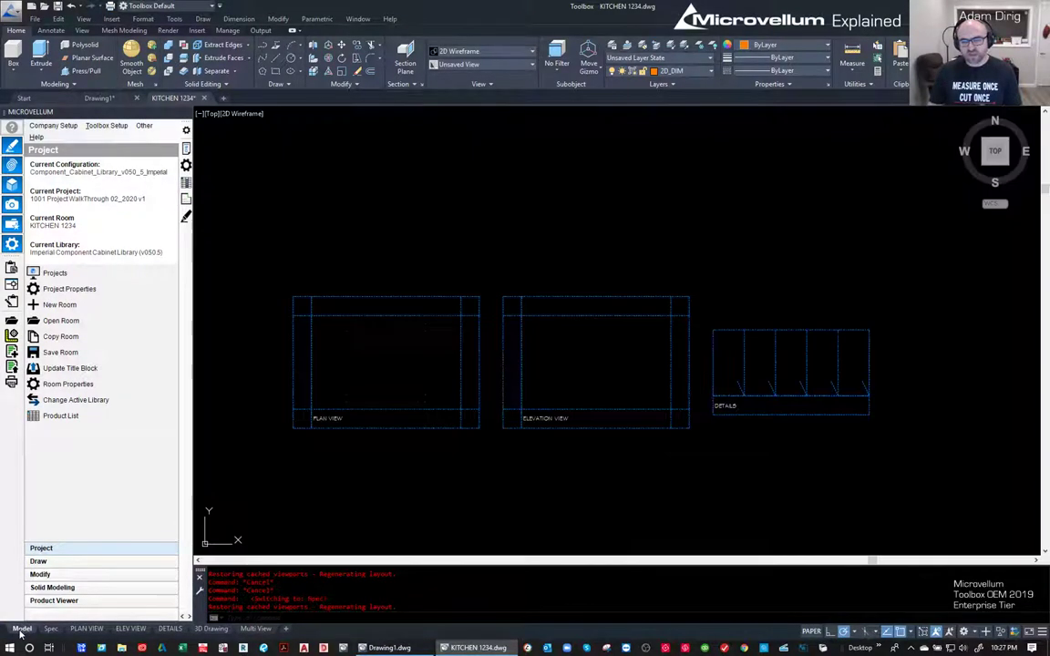
scroll(404, 369, up, 3)
click(422, 292)
middle_drag(422, 292, 452, 293)
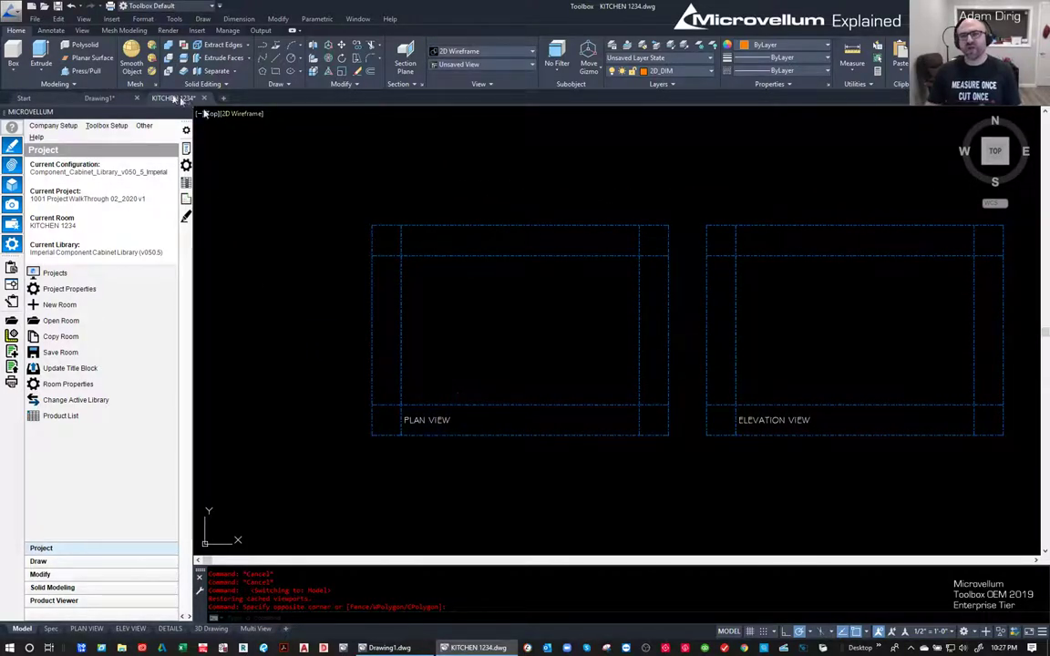
- Look over the annotation tools for text, dimensions, leaders and tables
click(57, 19)
click(51, 30)
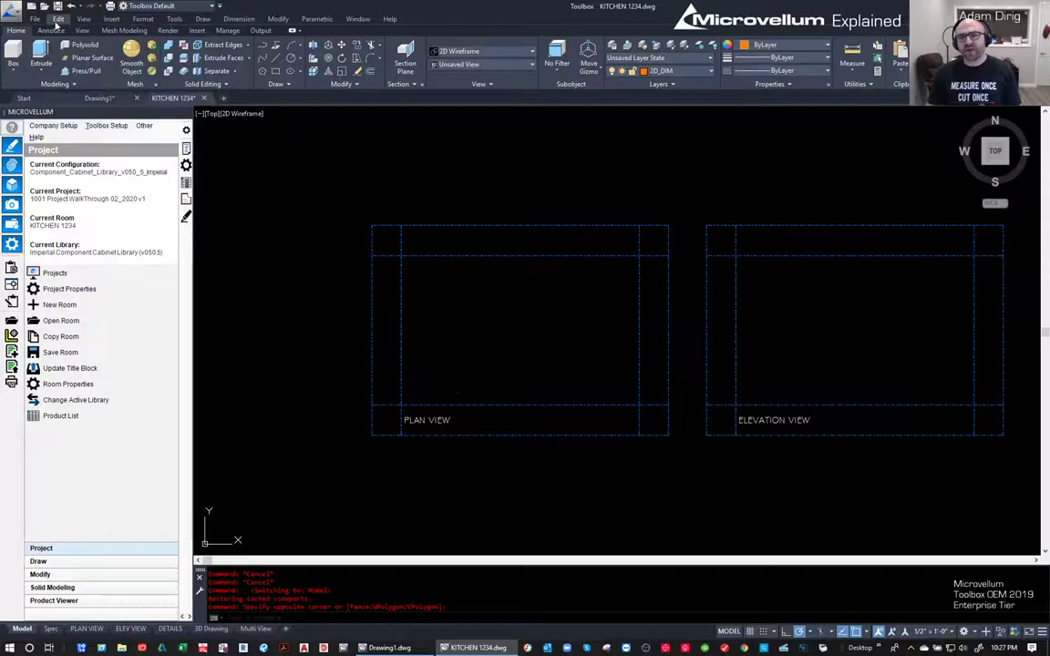
click(51, 31)
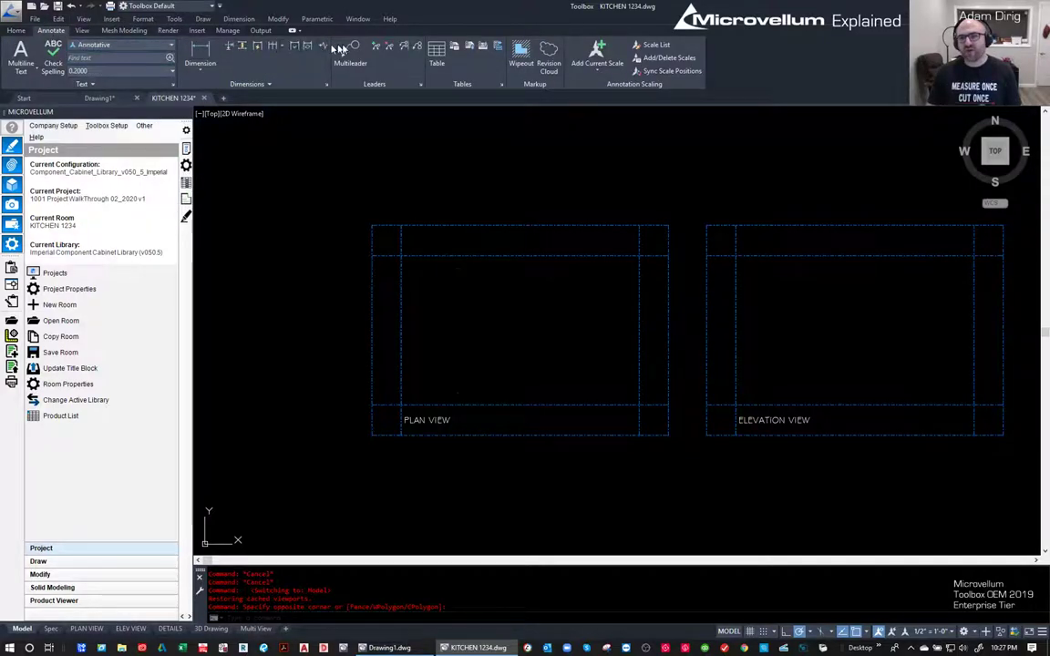
click(200, 67)
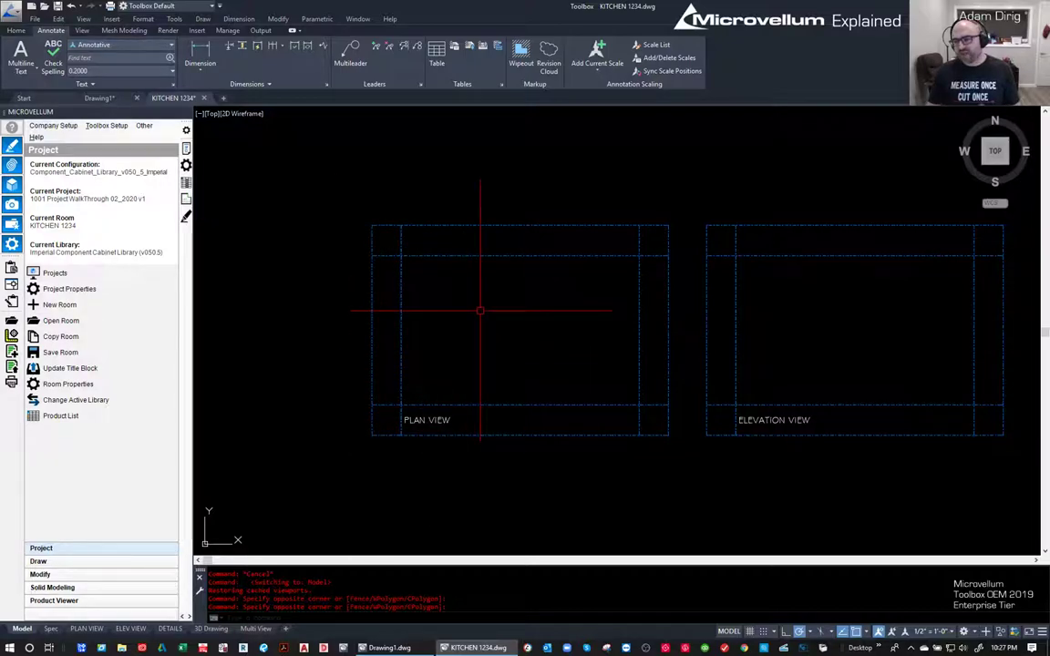
- Draw an L-shaped wall in the plan view area by picking points, with a 40-inch vertical leg and a 150-inch horizontal run
scroll(565, 350, up, 2)
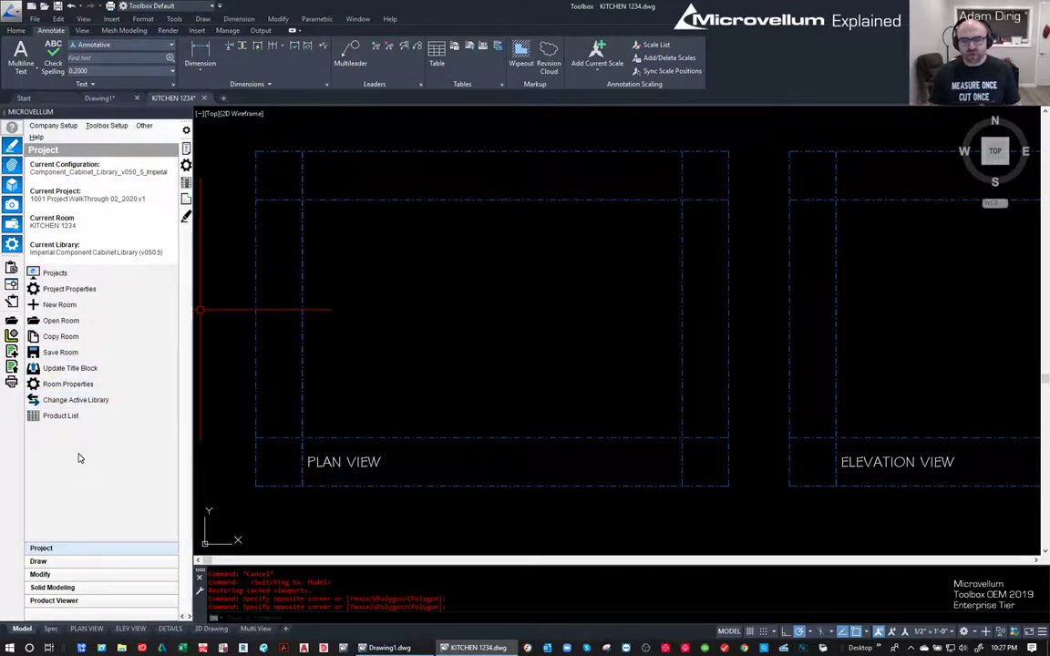
click(66, 562)
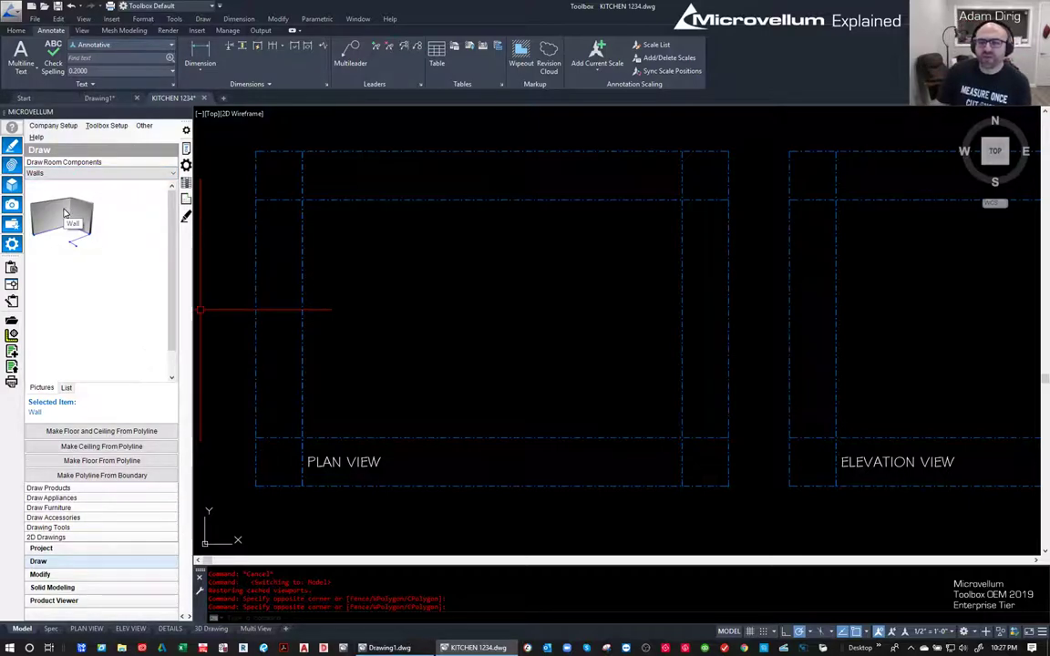
right_click(64, 214)
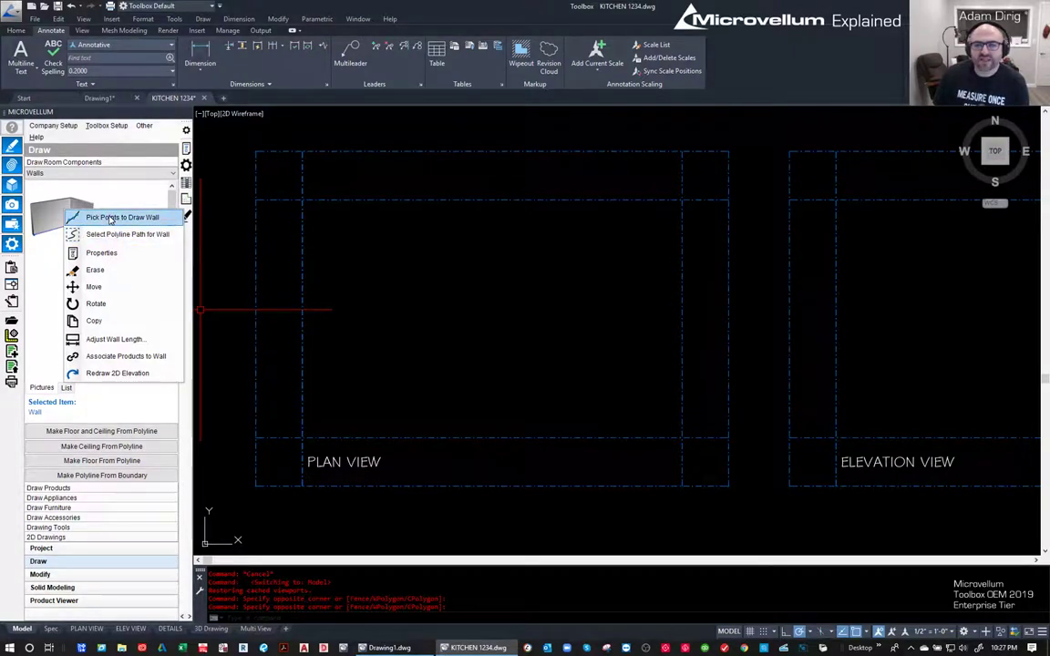
click(110, 218)
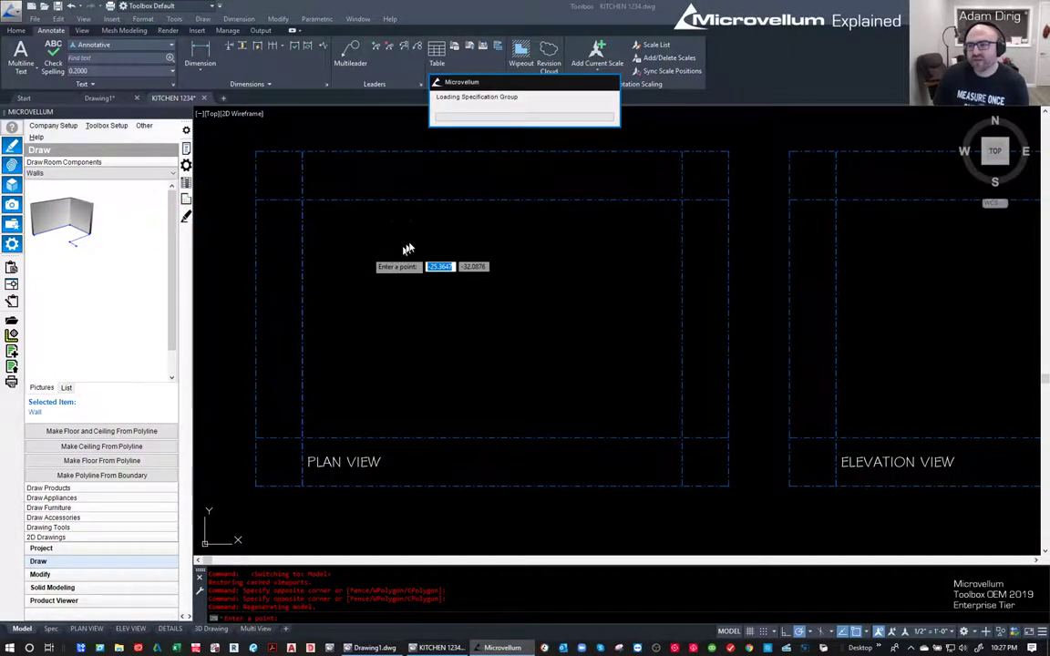
scroll(405, 248, up, 2)
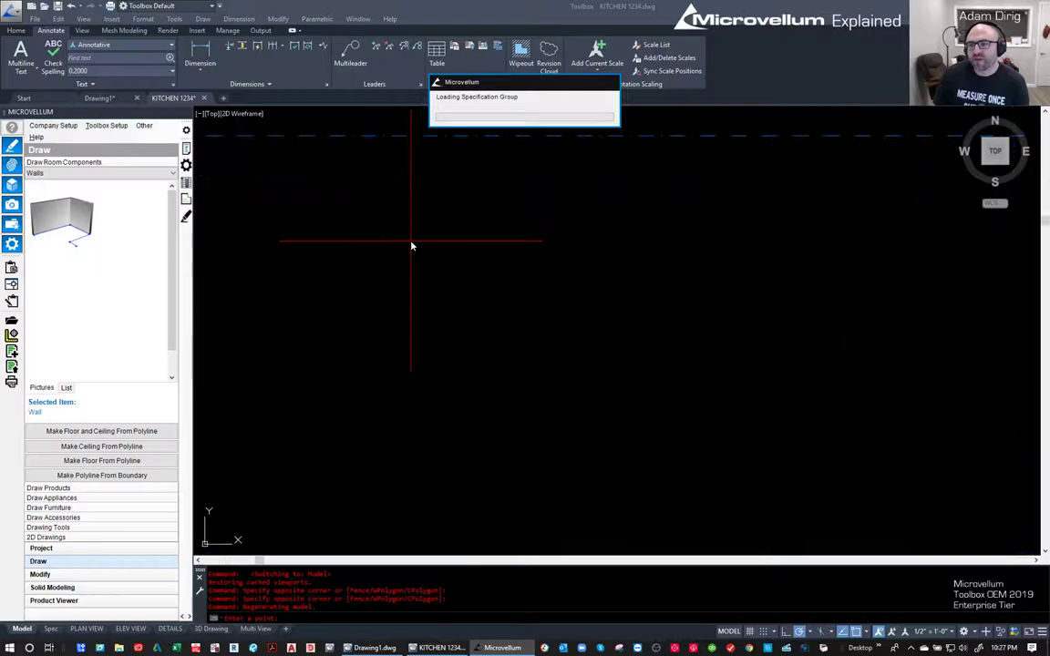
click(387, 282)
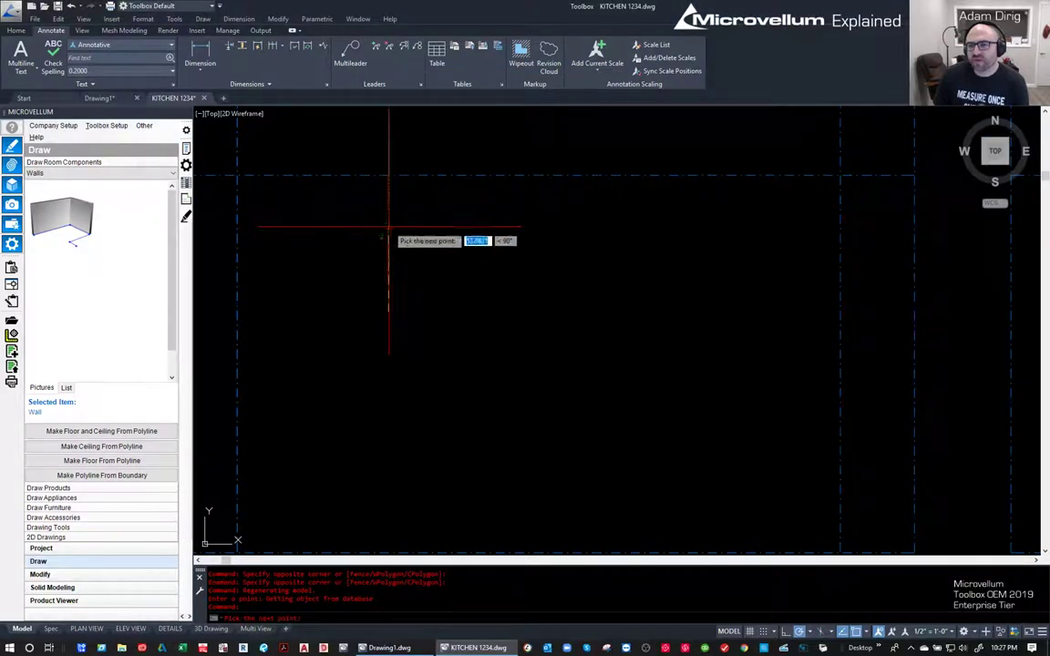
text(48)
key(Return)
text(150)
key(Return)
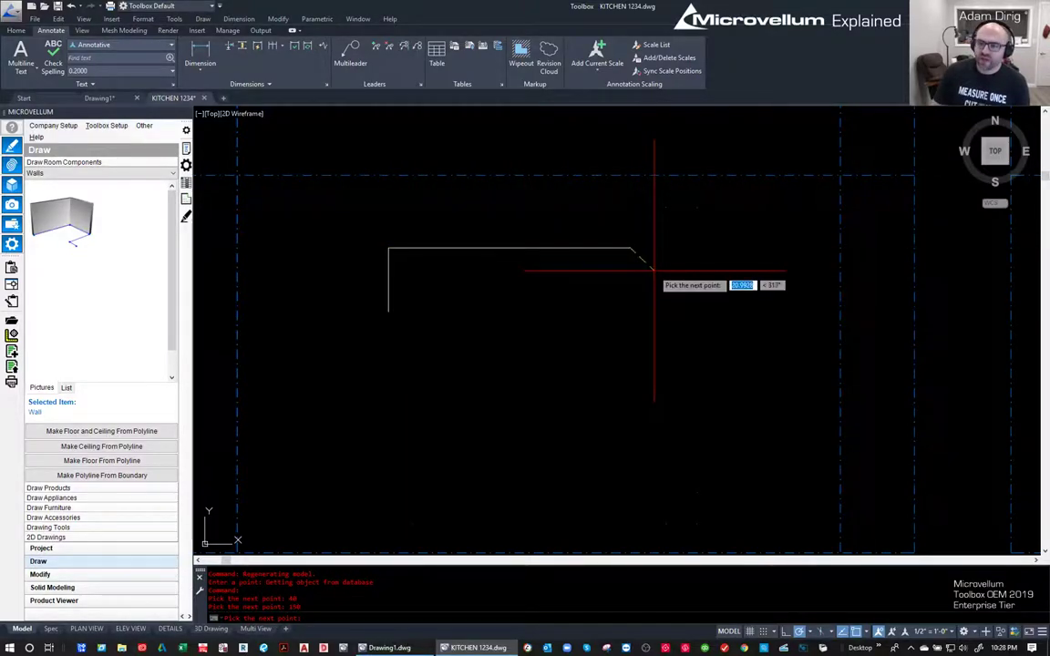
key(Return)
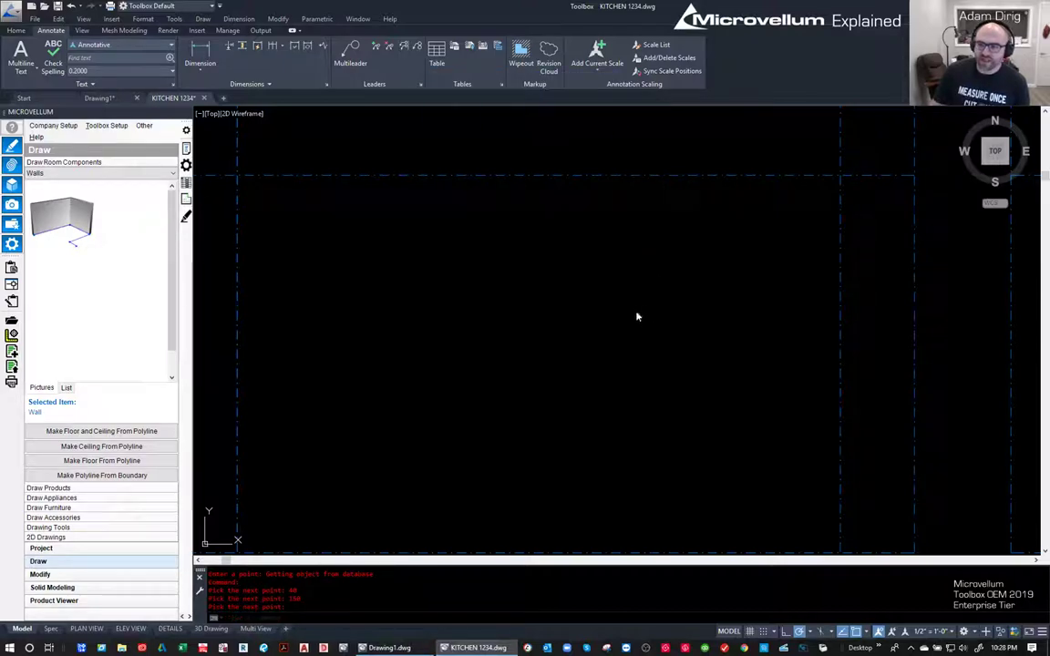
scroll(465, 273, up, 2)
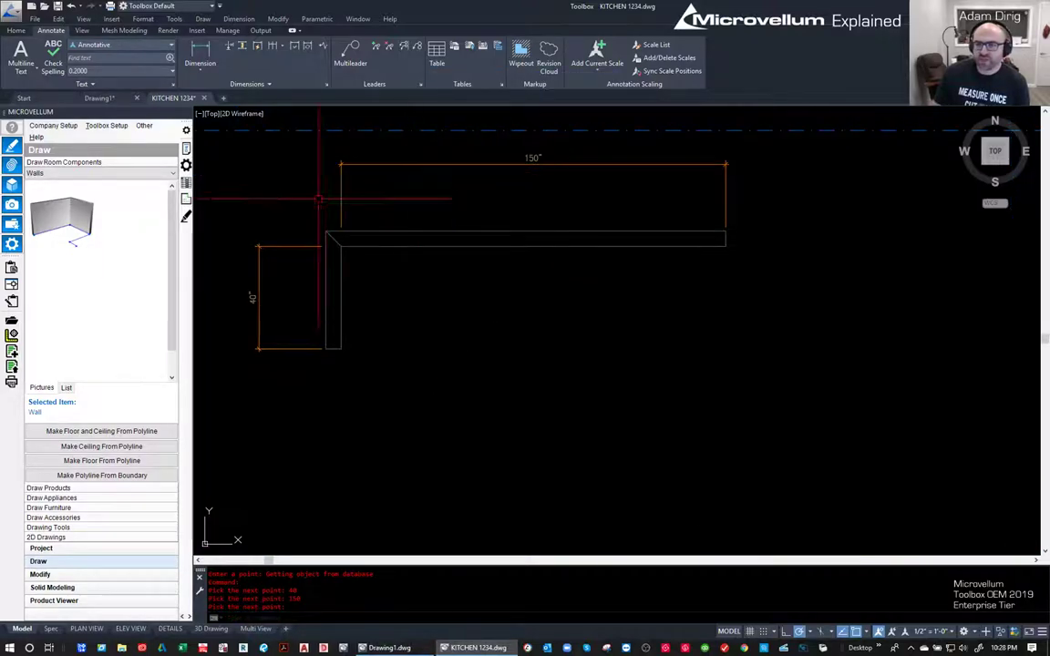
middle_drag(459, 281, 470, 319)
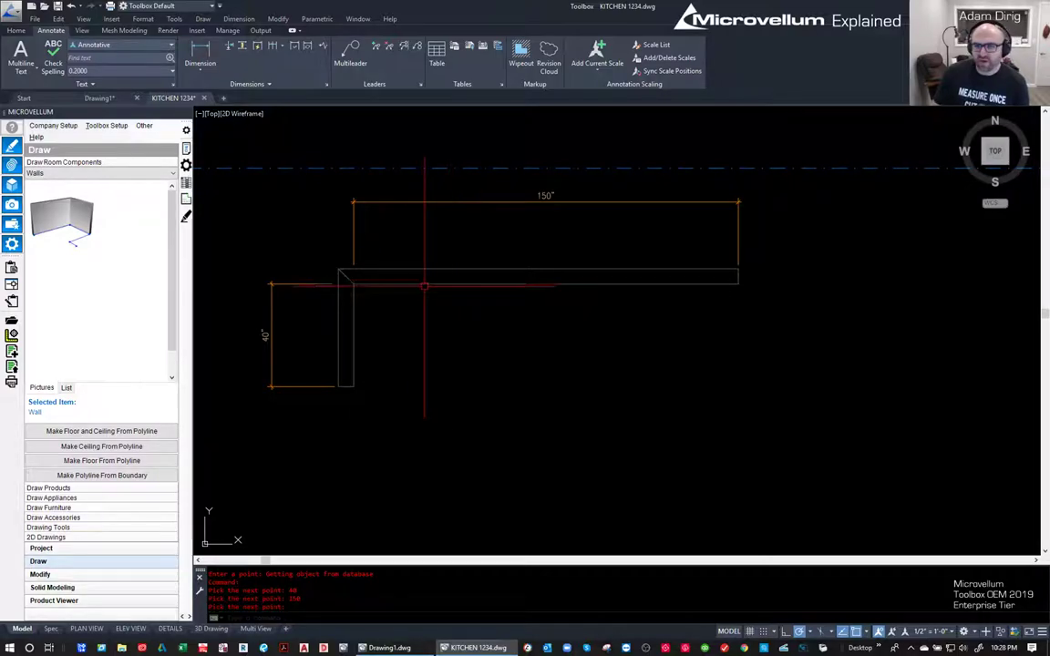
- Browse to the Tall Cabinets category under Cabinets Frameless in the product library and look through its cabinets
click(91, 488)
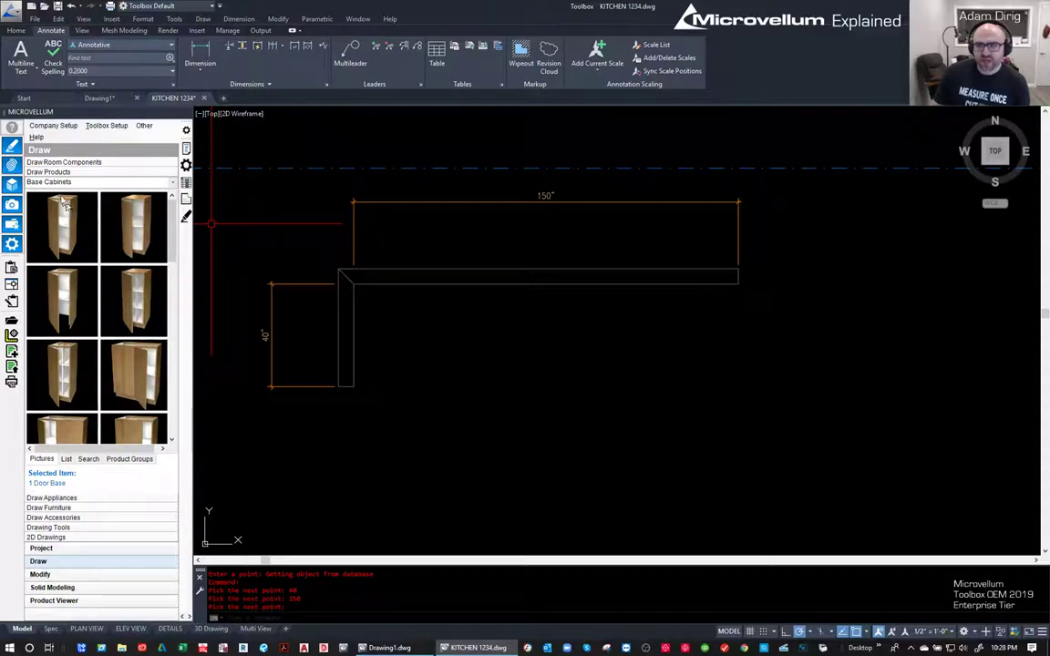
click(172, 182)
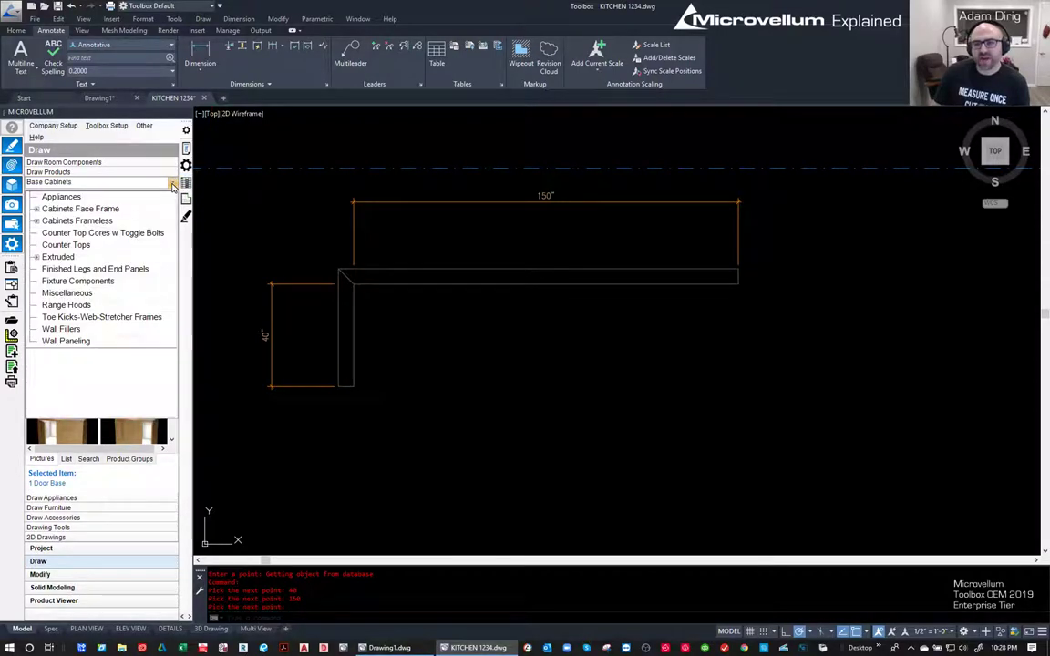
click(106, 208)
click(175, 186)
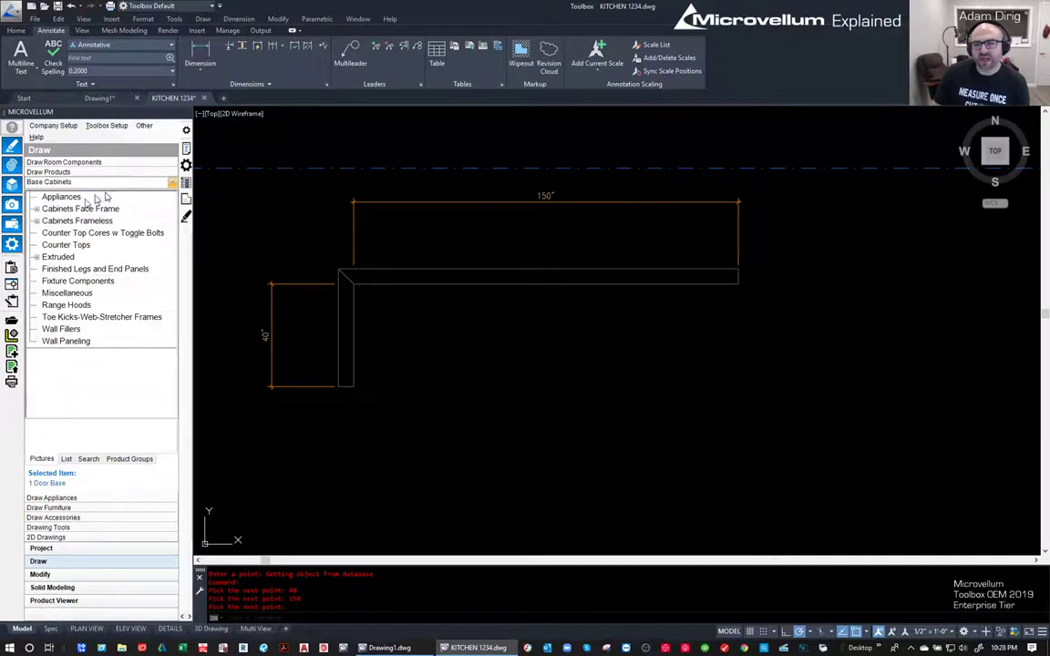
click(37, 223)
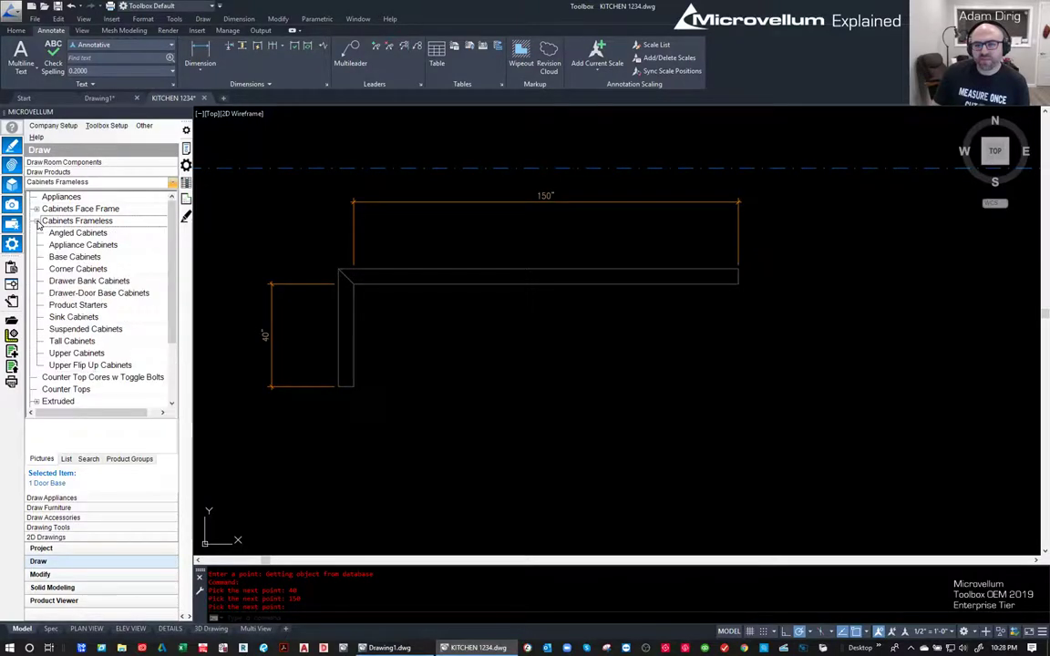
click(71, 341)
drag(174, 223, 165, 366)
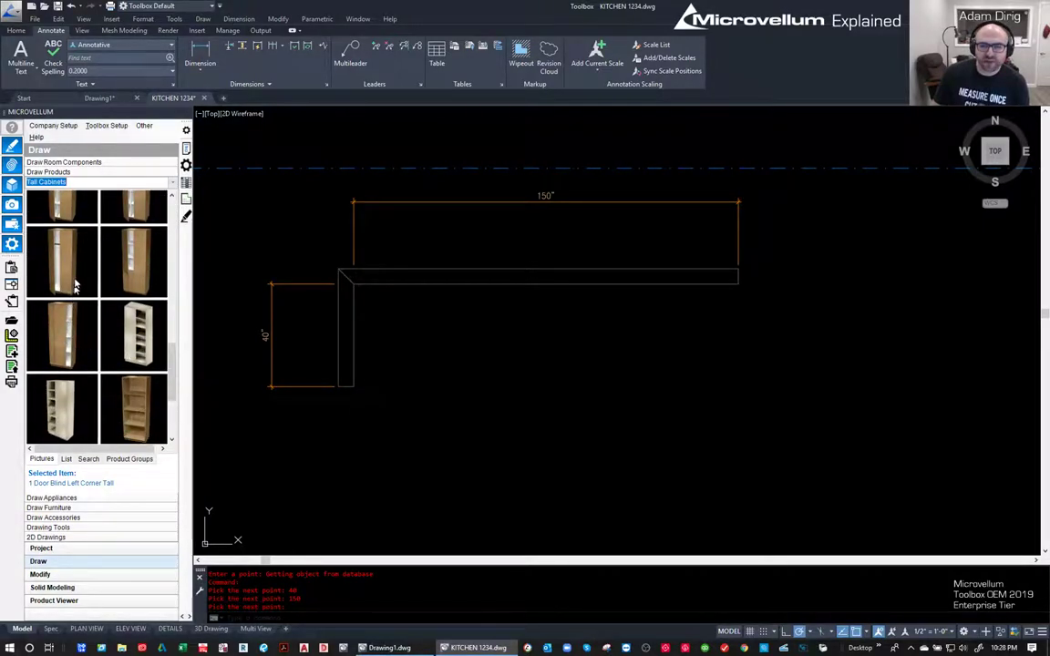
- Show the tall cabinets as a list, preview several of them, and select the 1 Door Tall product
click(66, 459)
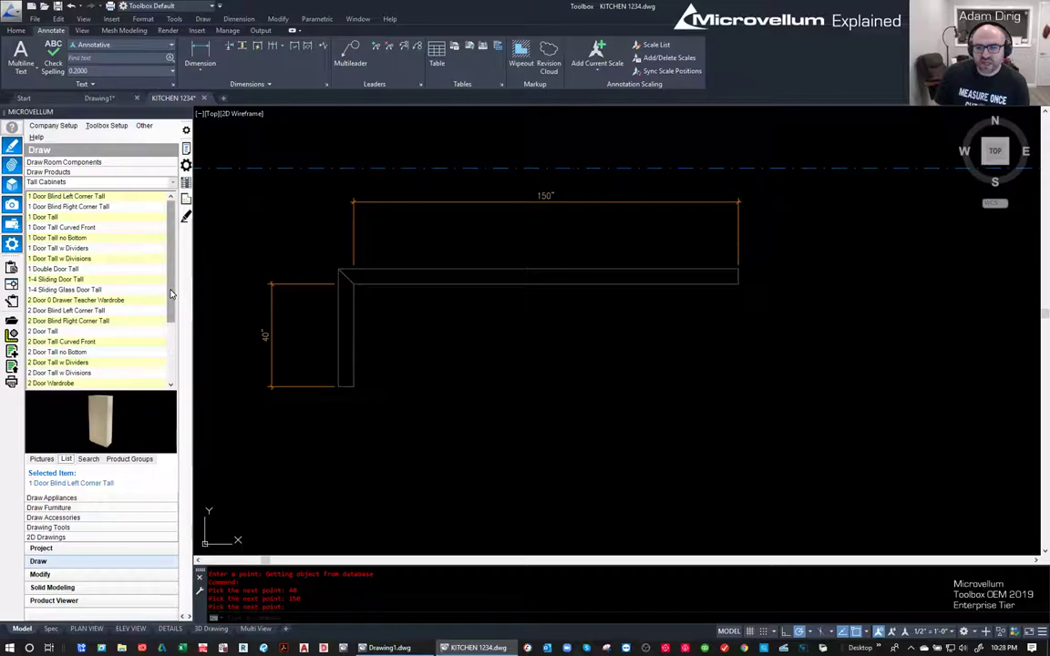
scroll(153, 283, down, 1)
click(56, 273)
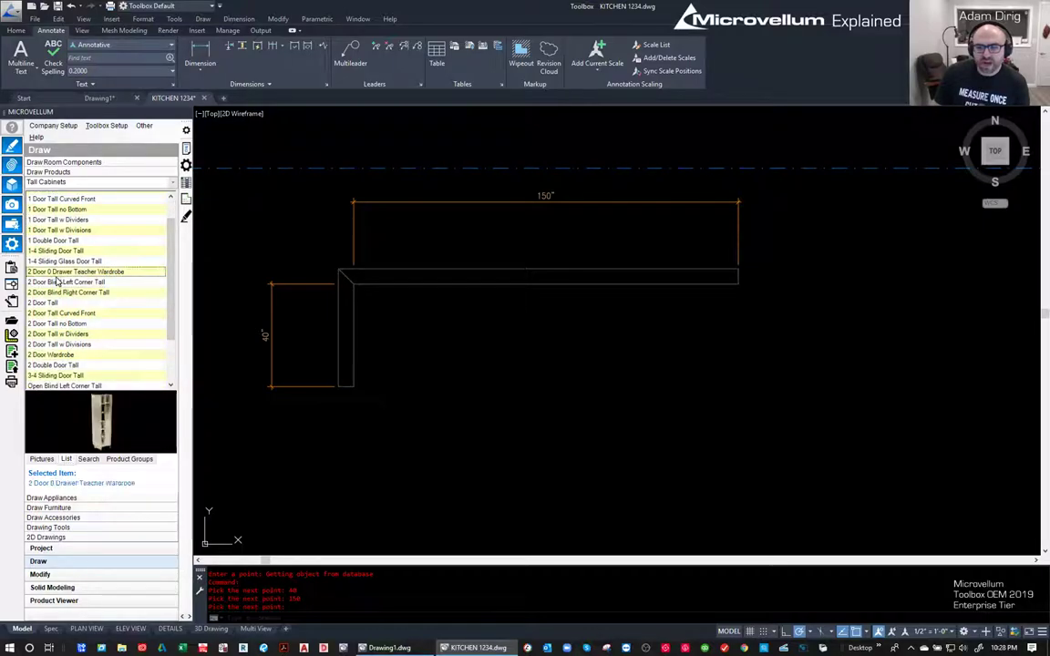
click(53, 303)
click(61, 325)
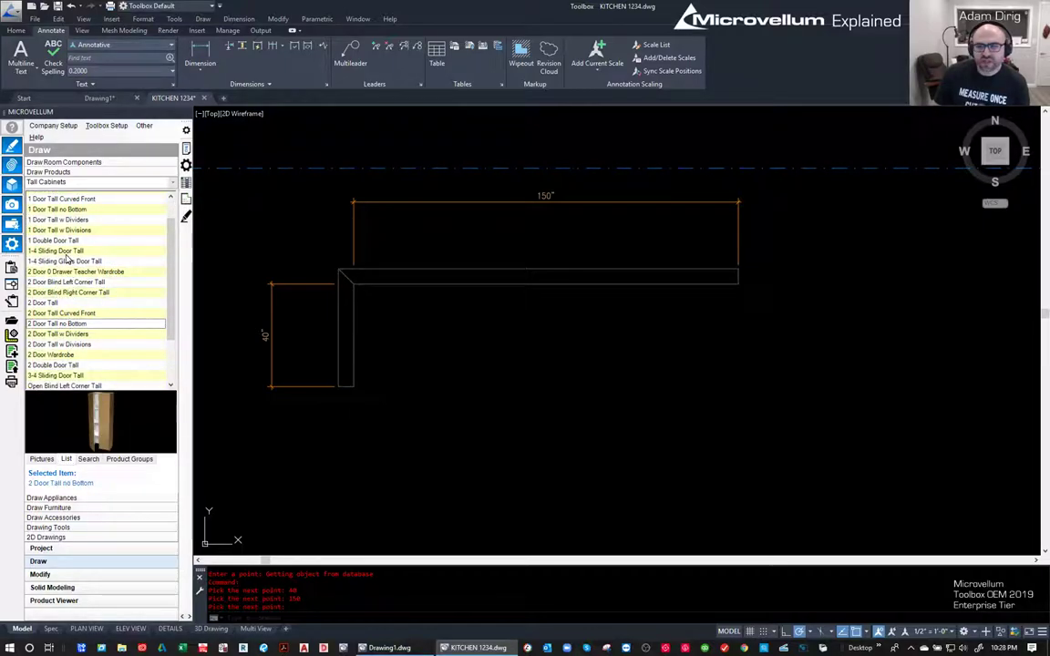
scroll(67, 259, up, 1)
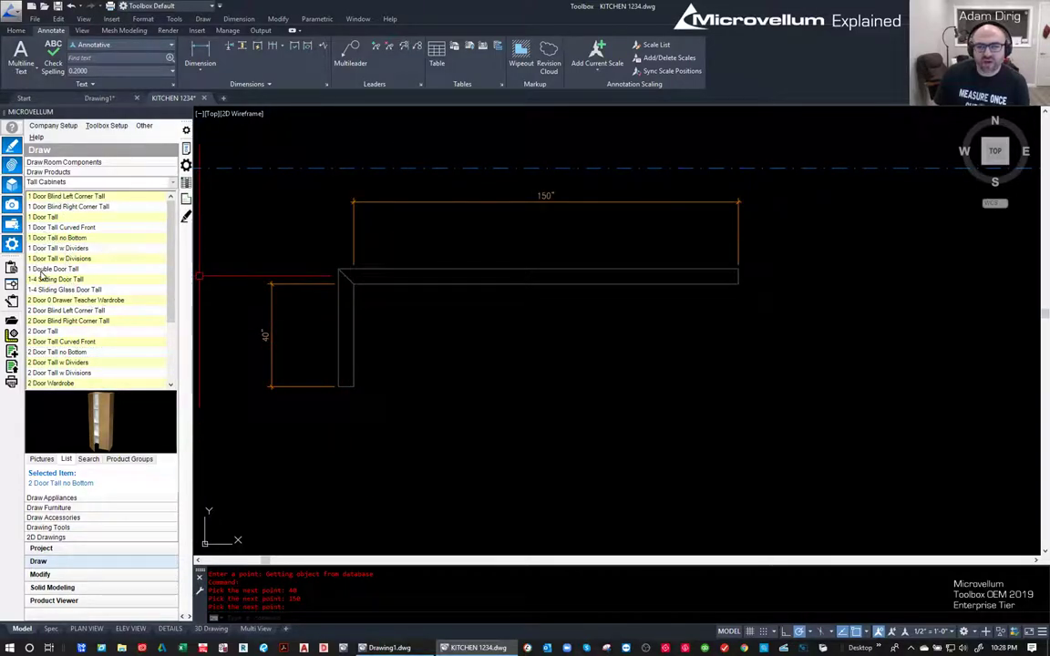
click(43, 217)
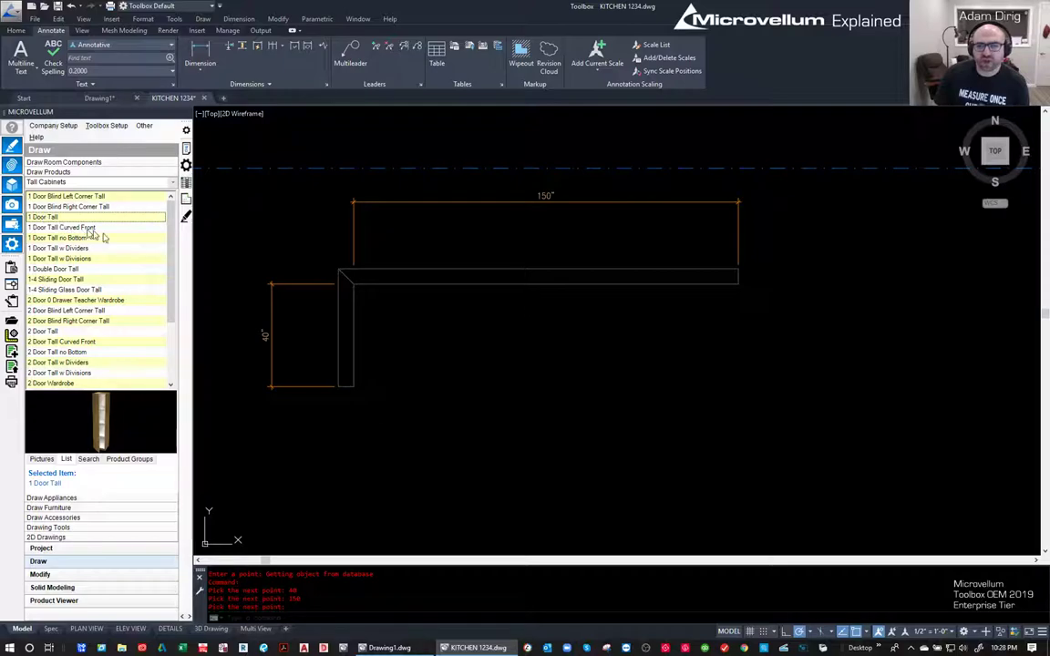
- Place the 1 Door Tall cabinet on the 150-inch wall, near its inside corner with the 40-inch wall
right_click(52, 219)
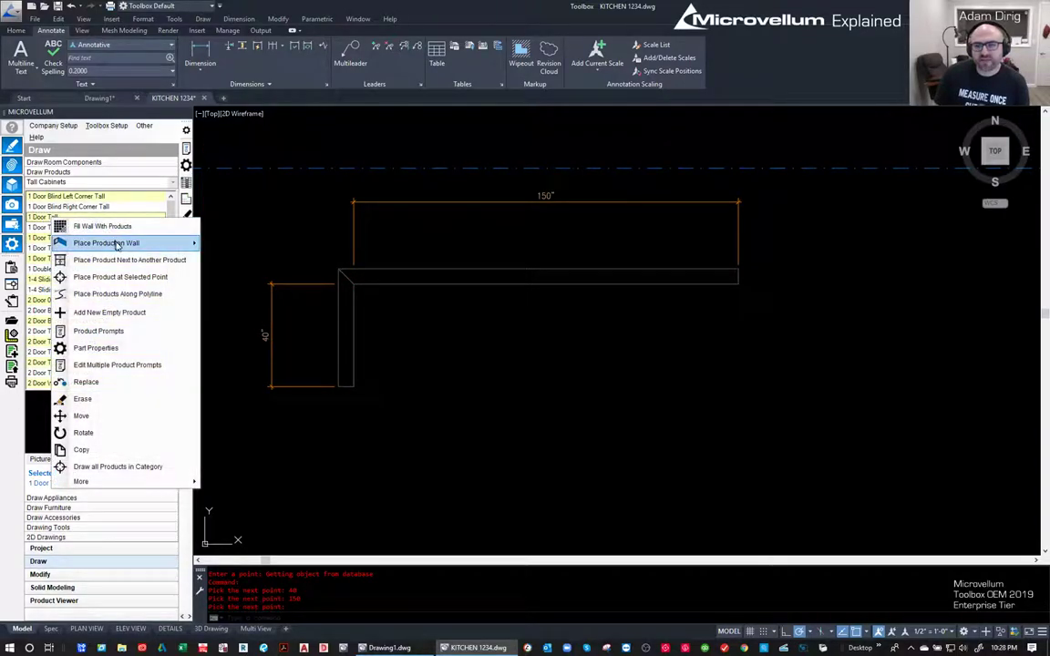
mouse_move(183, 242)
click(255, 244)
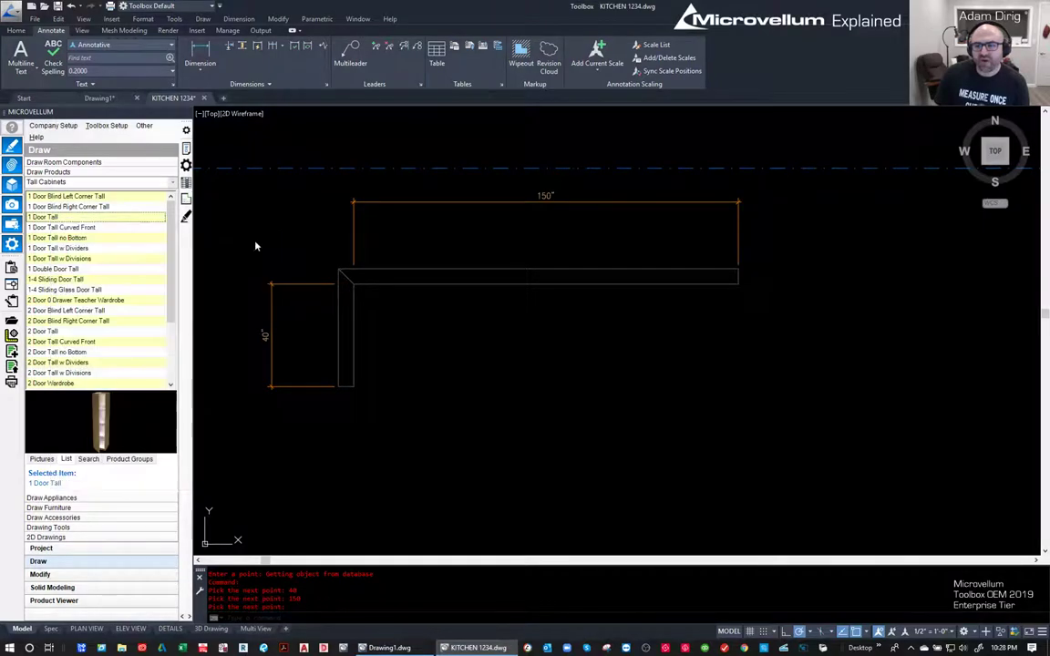
click(374, 285)
key(Return)
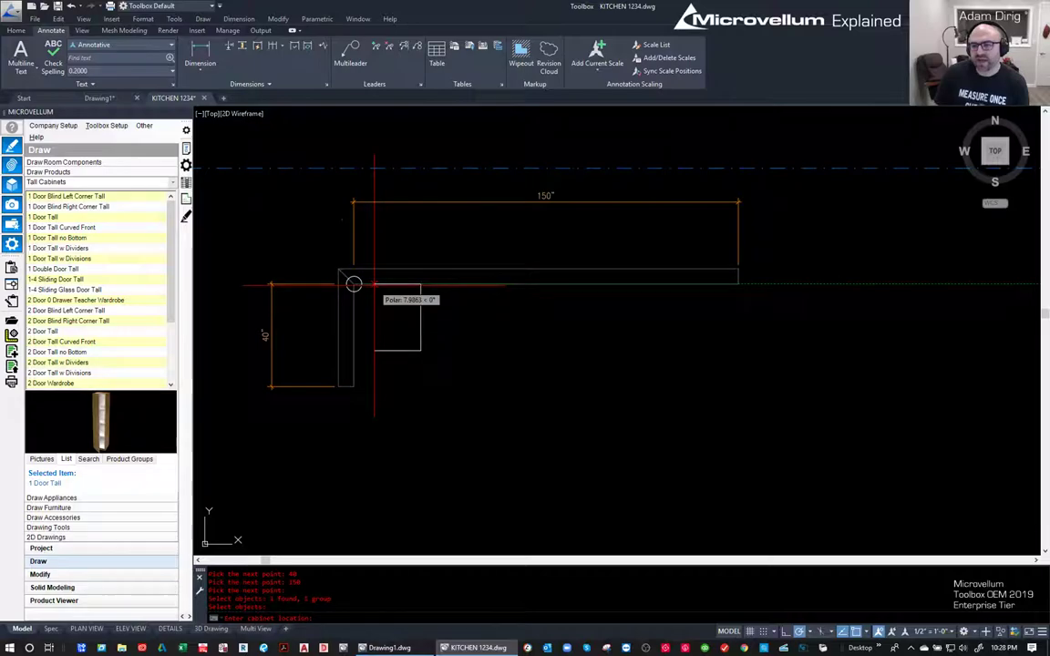
scroll(738, 283, up, 2)
scroll(312, 290, down, 2)
scroll(312, 288, up, 4)
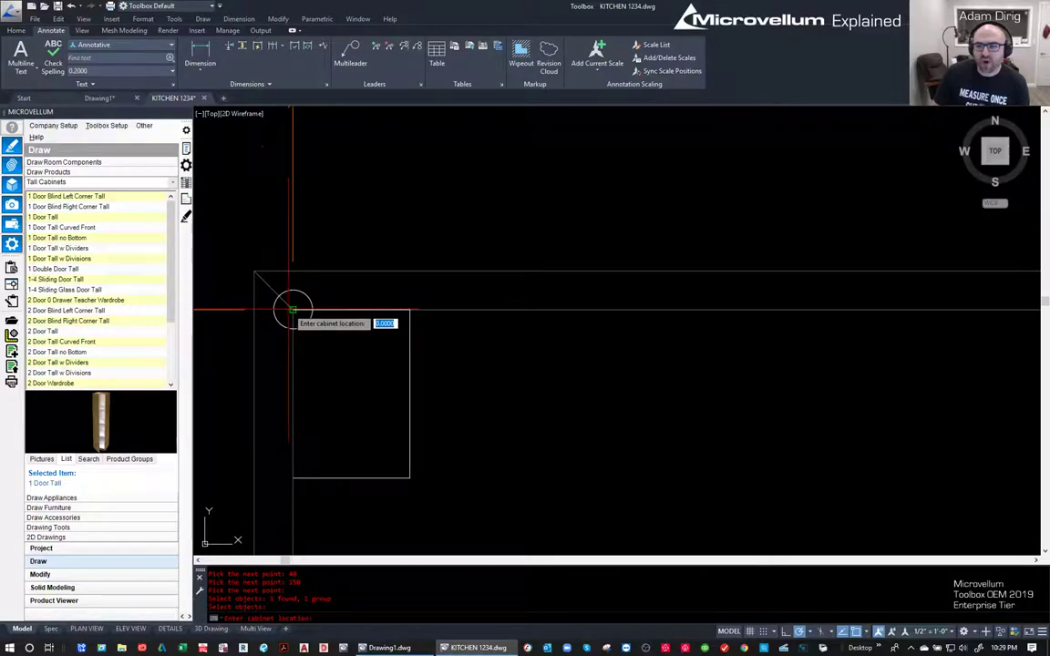
click(336, 310)
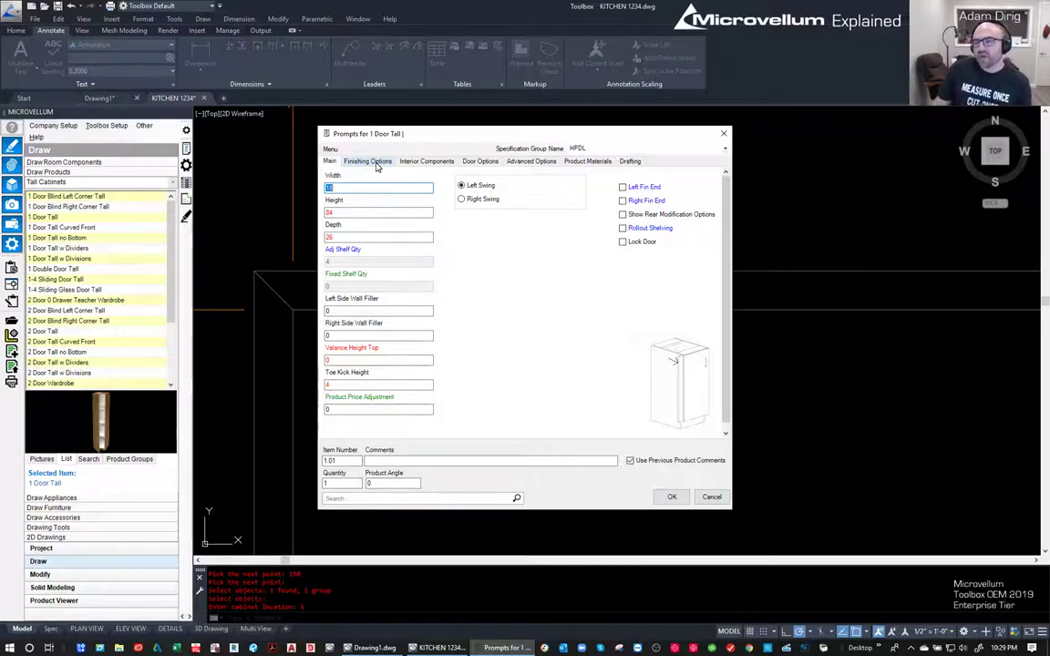
- Set the tall cabinet's width to 21.1875 and its left side wall filler to 1
key(Tab)
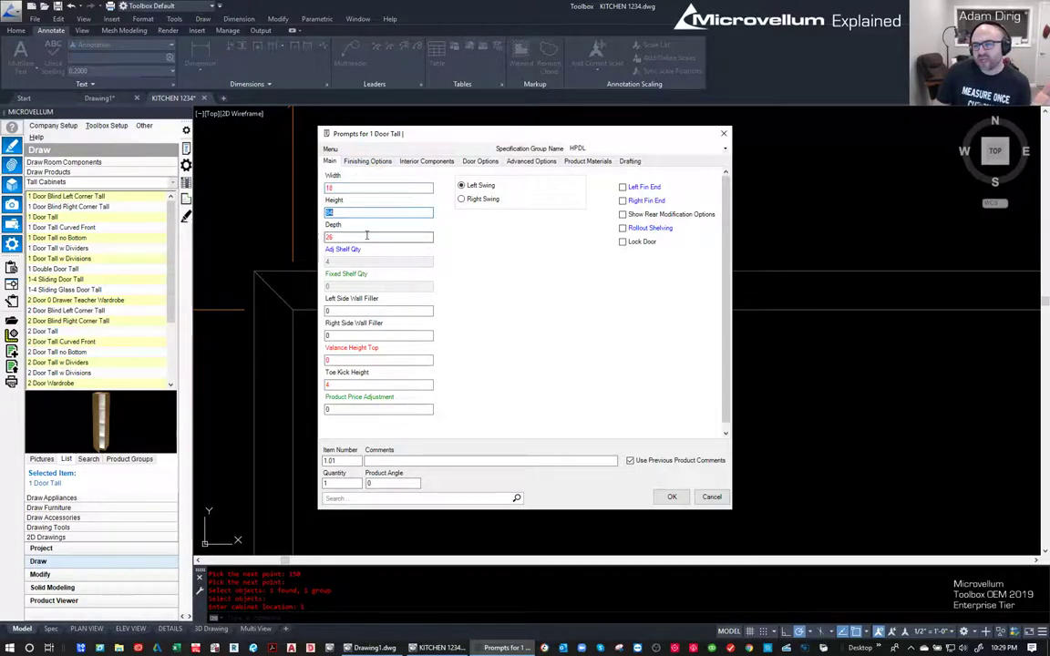
key(shift+Tab)
key(shift+Tab)
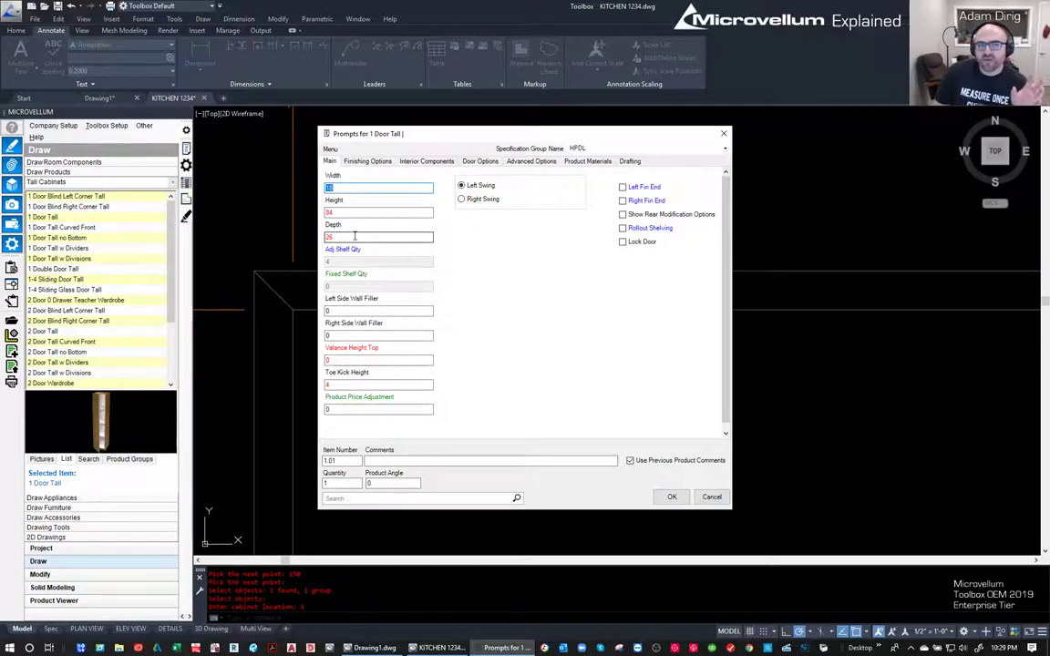
click(344, 186)
double_click(344, 186)
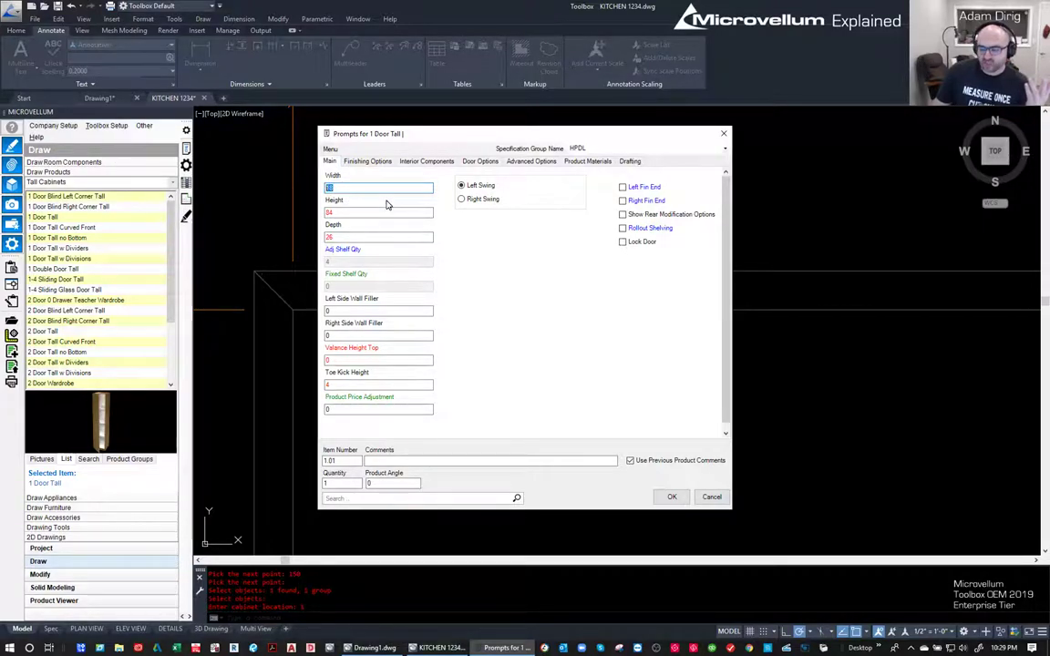
text(21.1875)
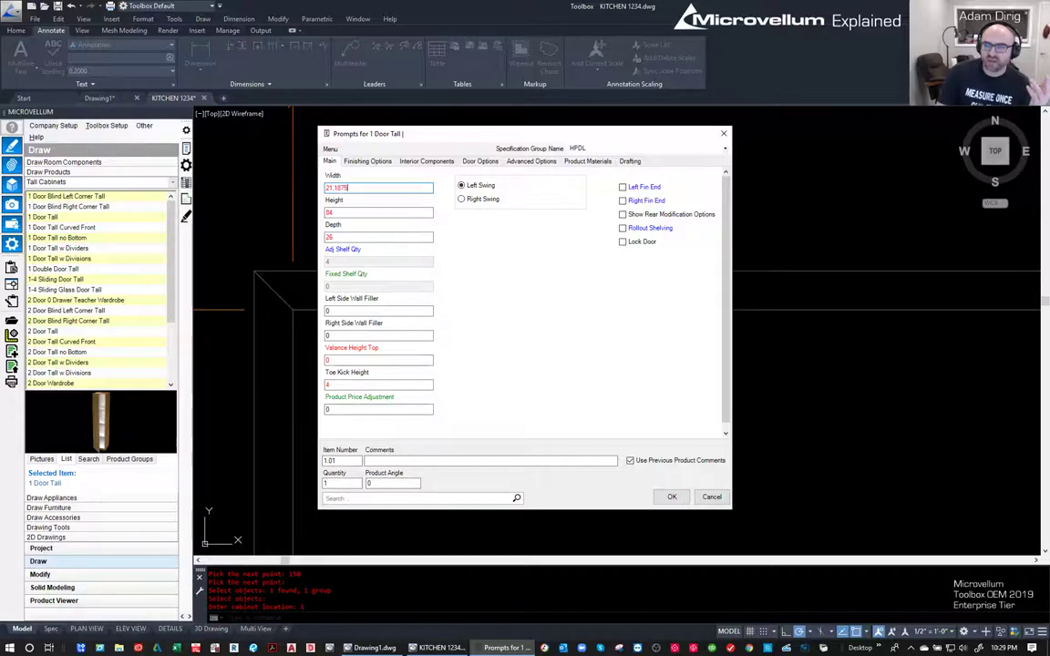
click(364, 213)
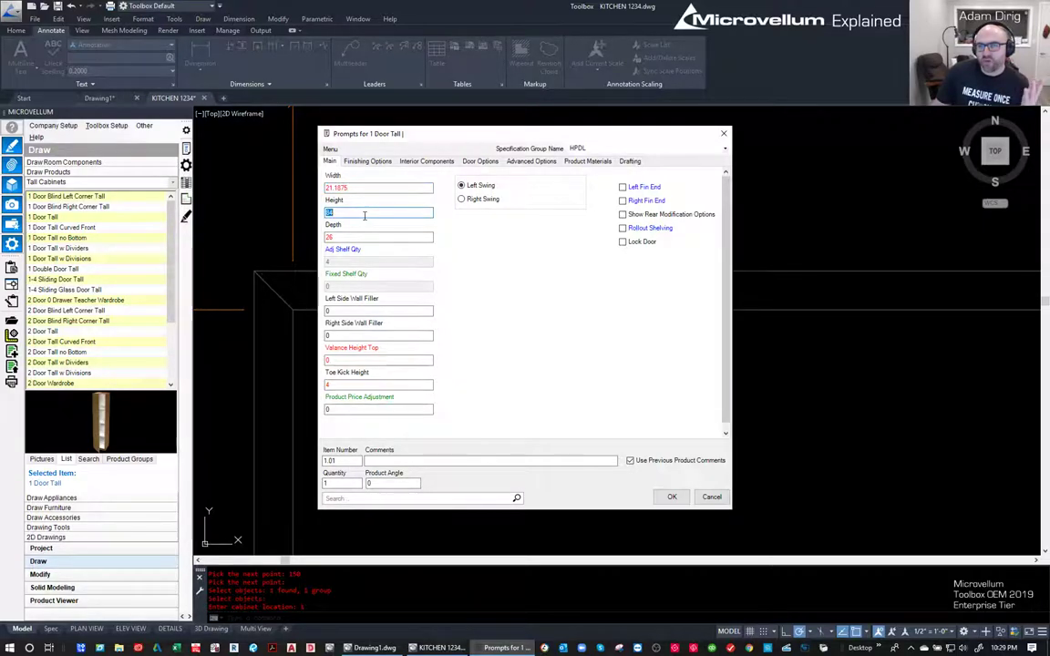
click(365, 188)
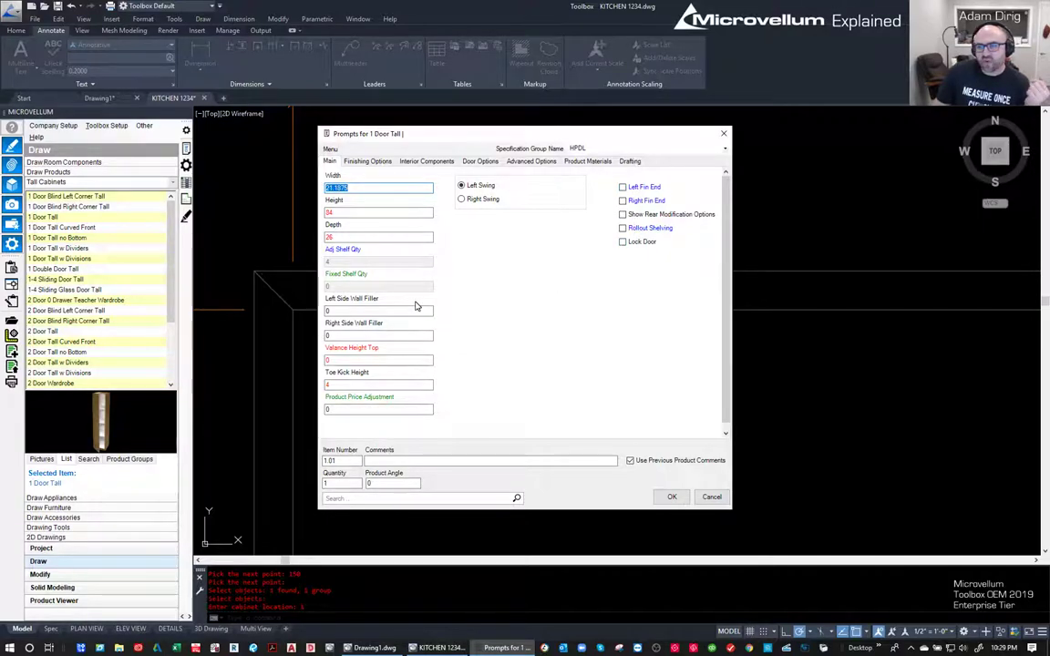
click(343, 312)
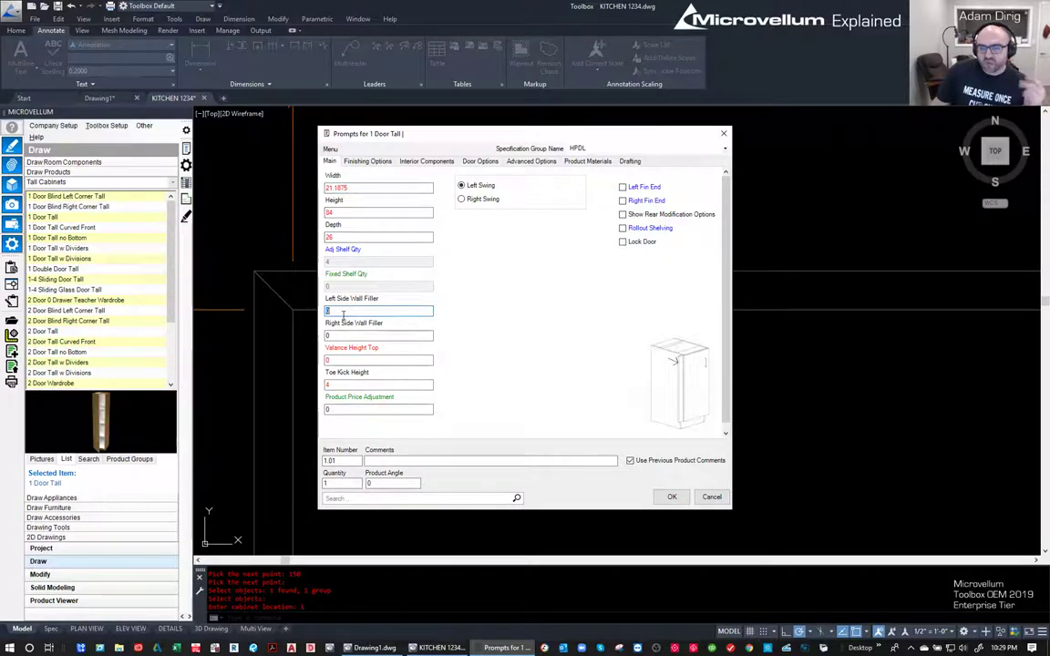
text(1)
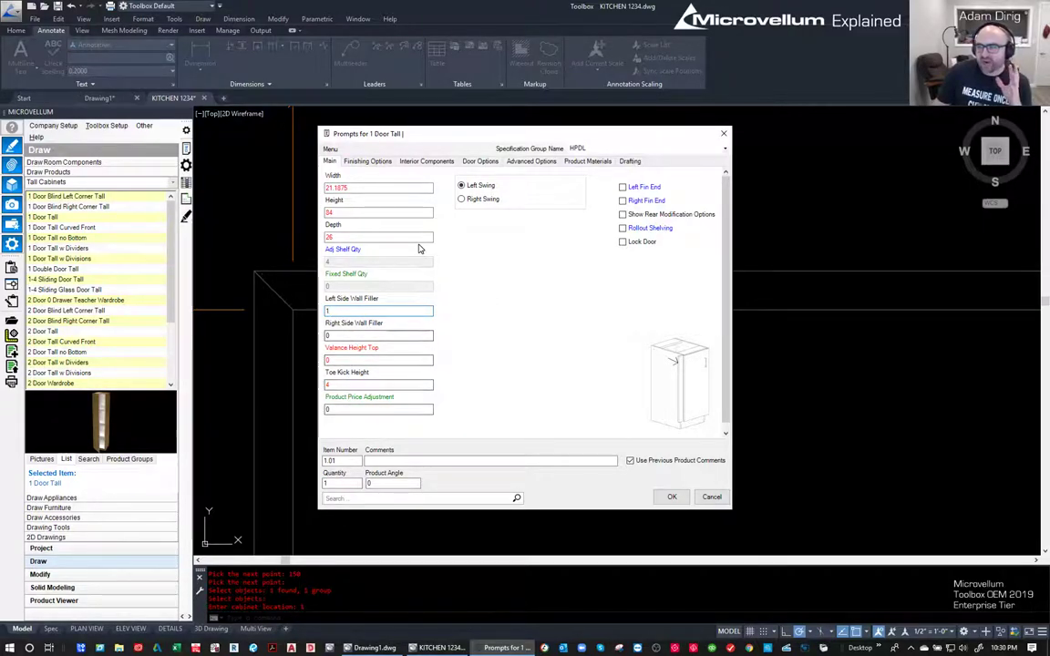
- Configure the cabinet's interior with adjustable and fixed shelves, a shelf row quantity of 5, and a fixed third shelf
click(380, 161)
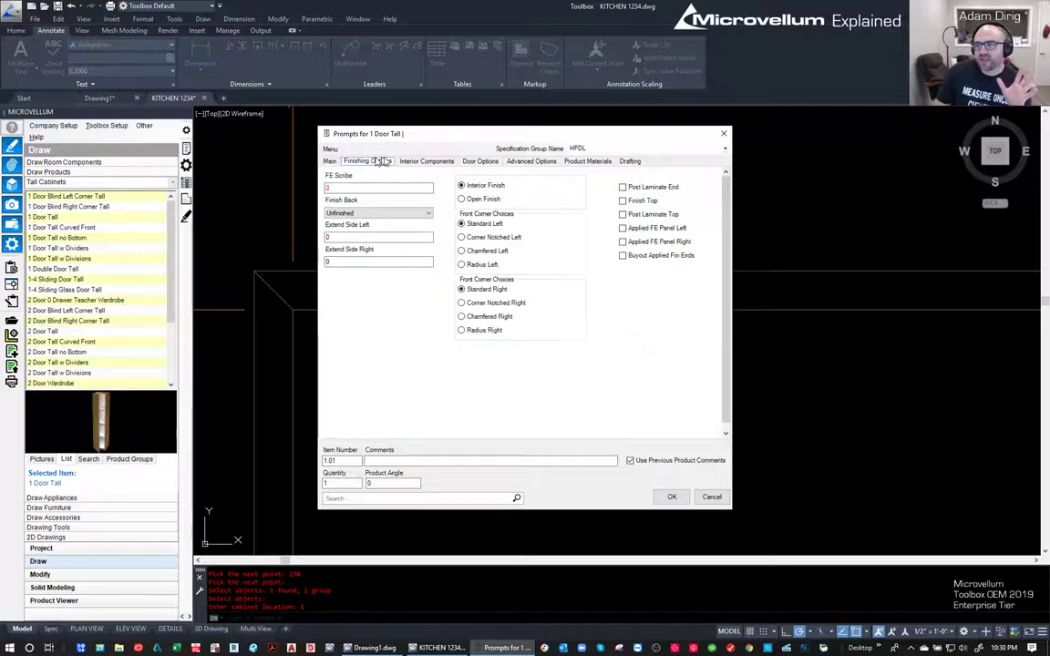
click(725, 150)
click(583, 159)
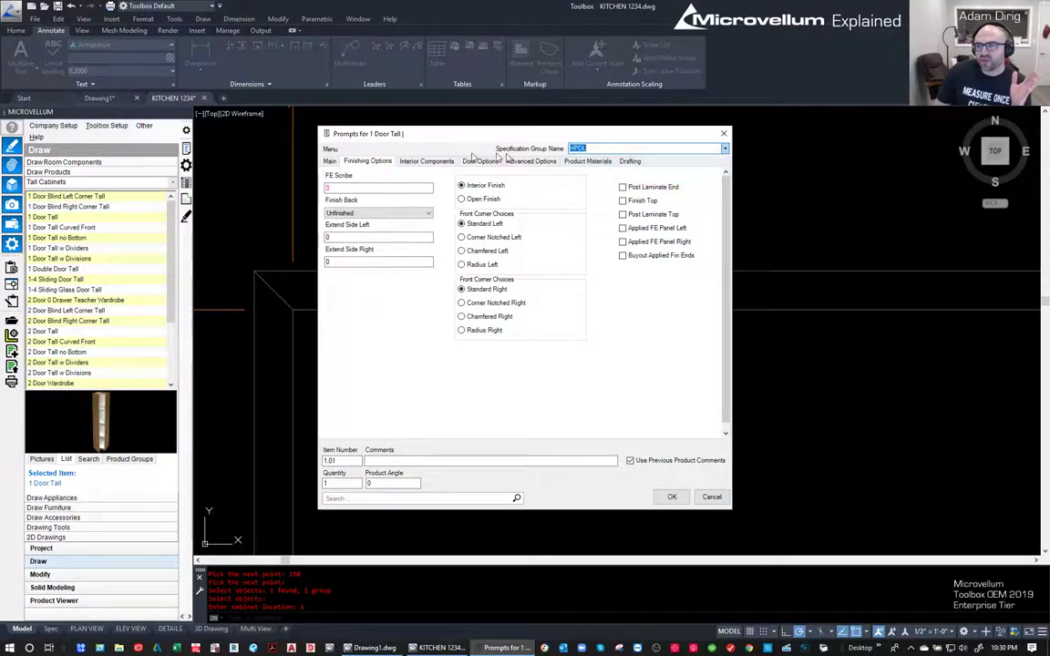
click(444, 162)
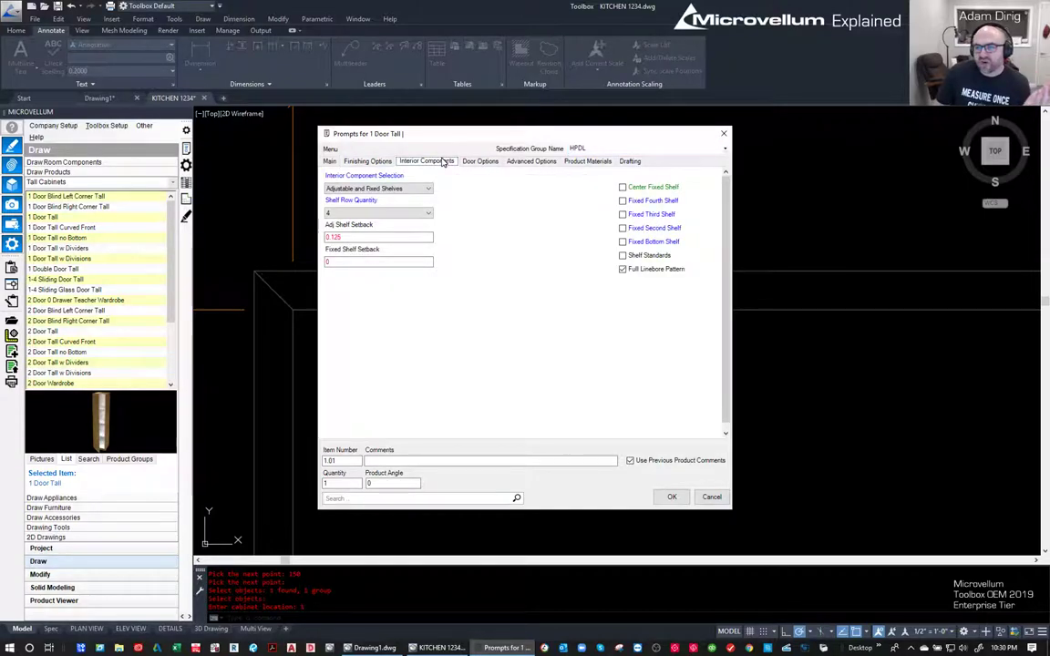
click(396, 213)
click(391, 258)
click(383, 189)
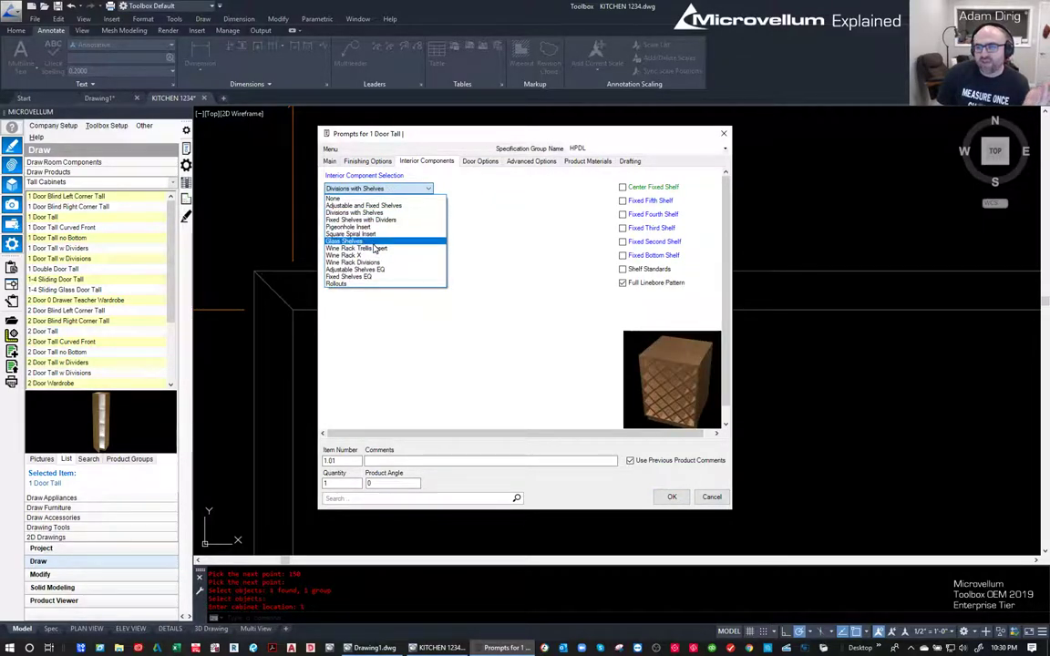
click(362, 205)
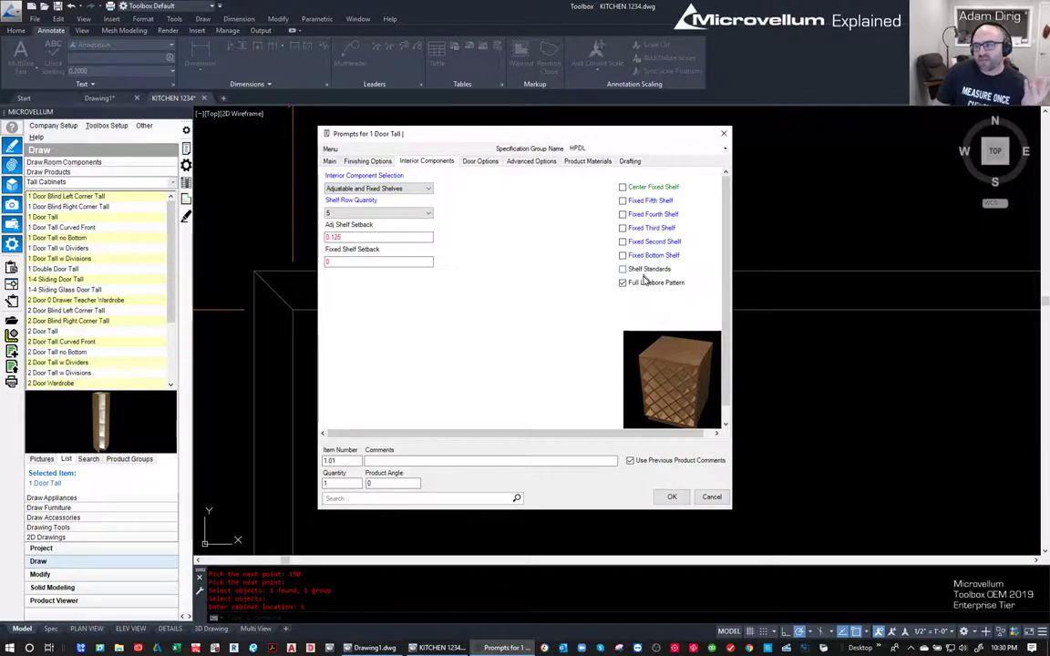
click(623, 228)
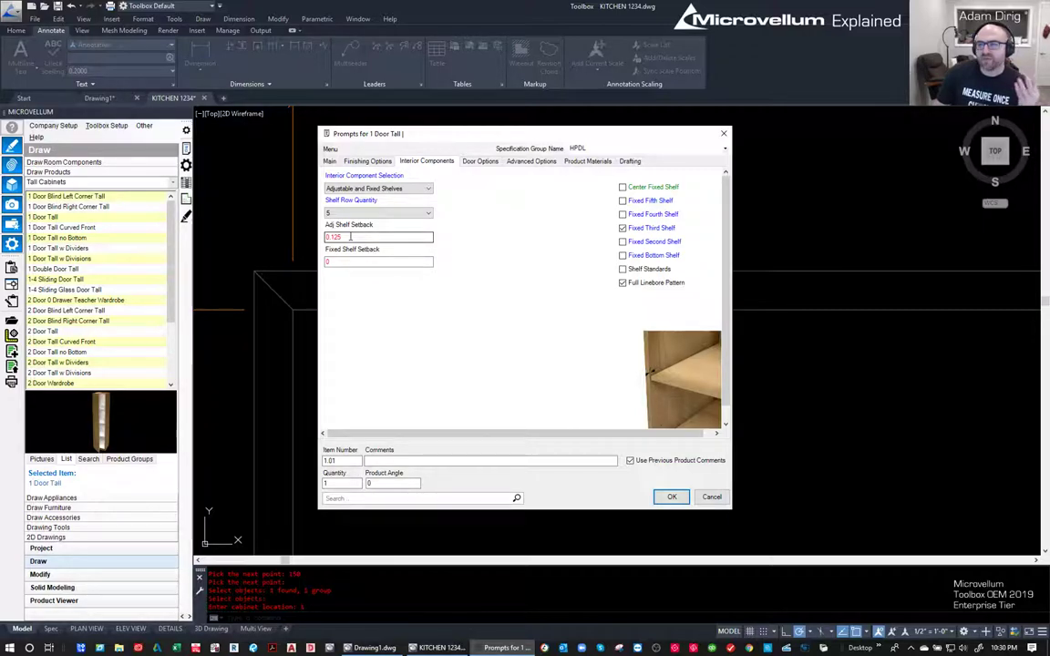
- Review the cabinet's door, advanced, product material and drafting options, and accept the prompts to draw the cabinet
click(476, 161)
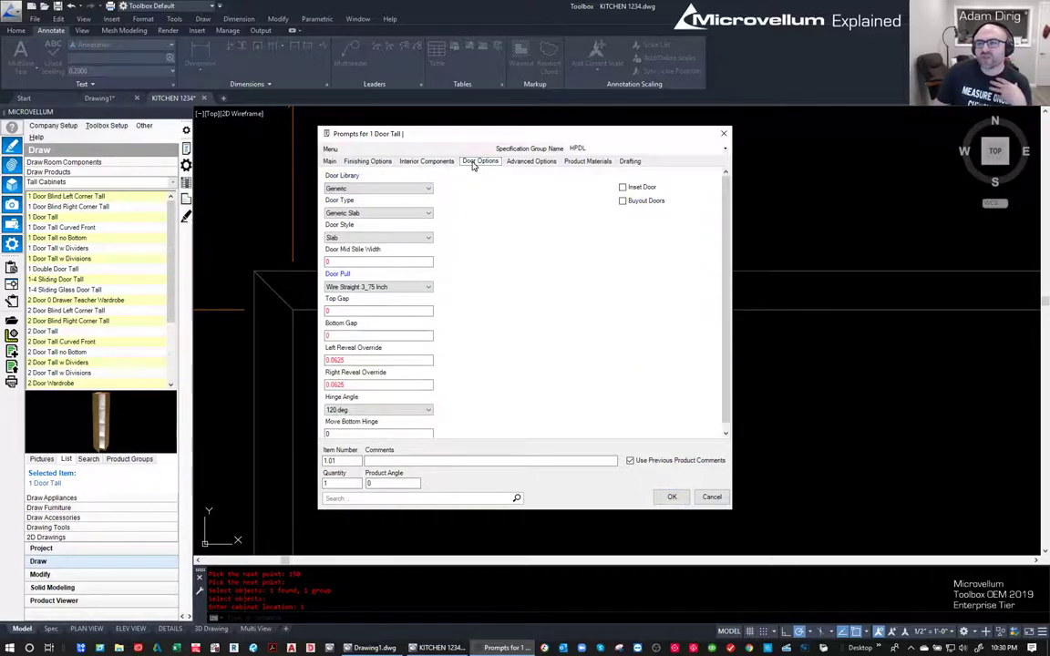
click(533, 162)
click(588, 161)
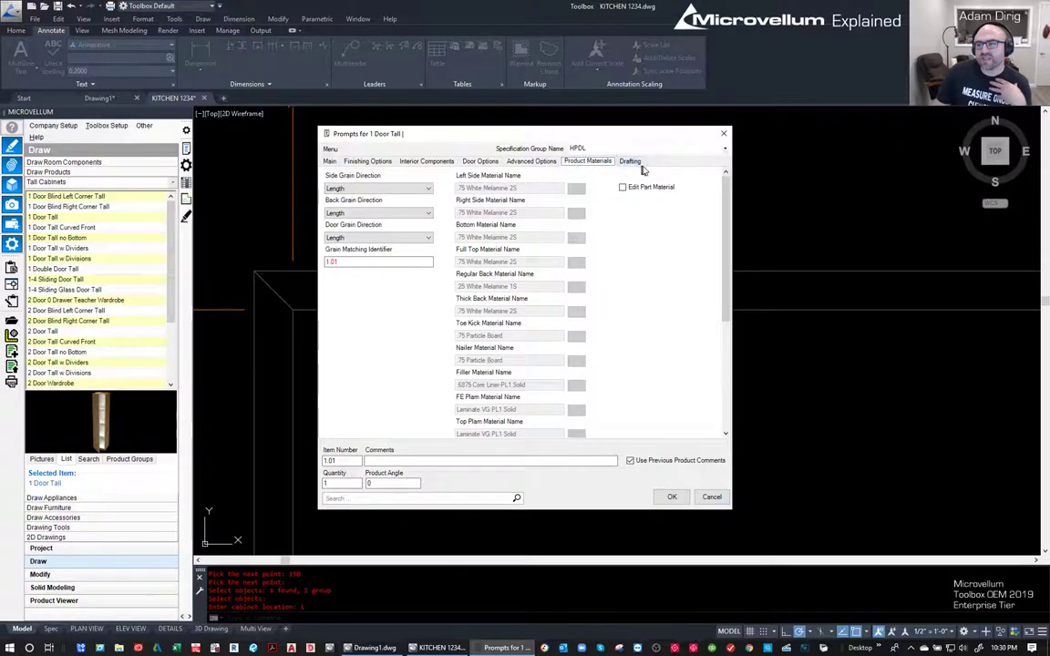
click(630, 161)
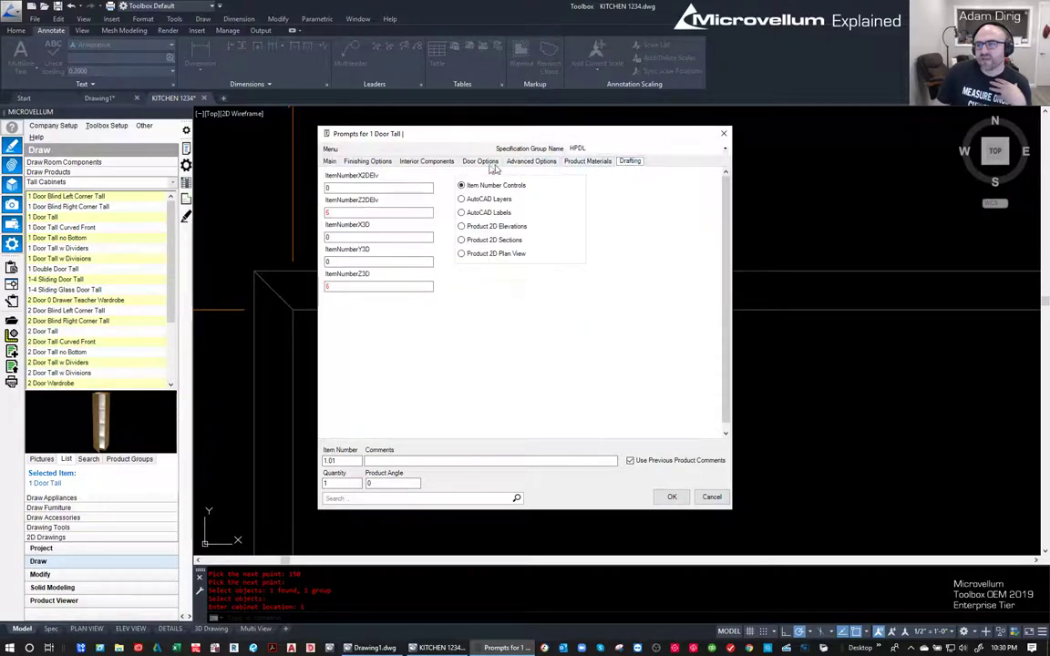
click(330, 161)
click(672, 498)
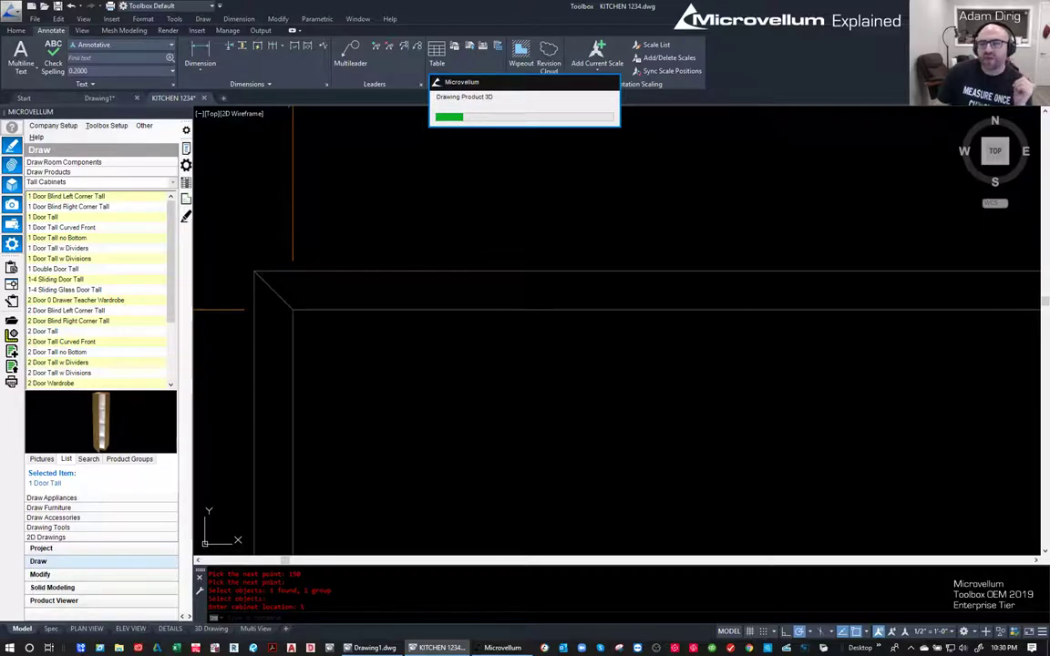
- Orbit the model into a 3D view and examine the tall cabinet's shelves and hardware up close
mouse_move(508, 434)
middle_down()
mouse_move(536, 356)
mouse_move(516, 349)
middle_up()
text(orbit)
key(Return)
drag(499, 438, 418, 293)
key(Escape)
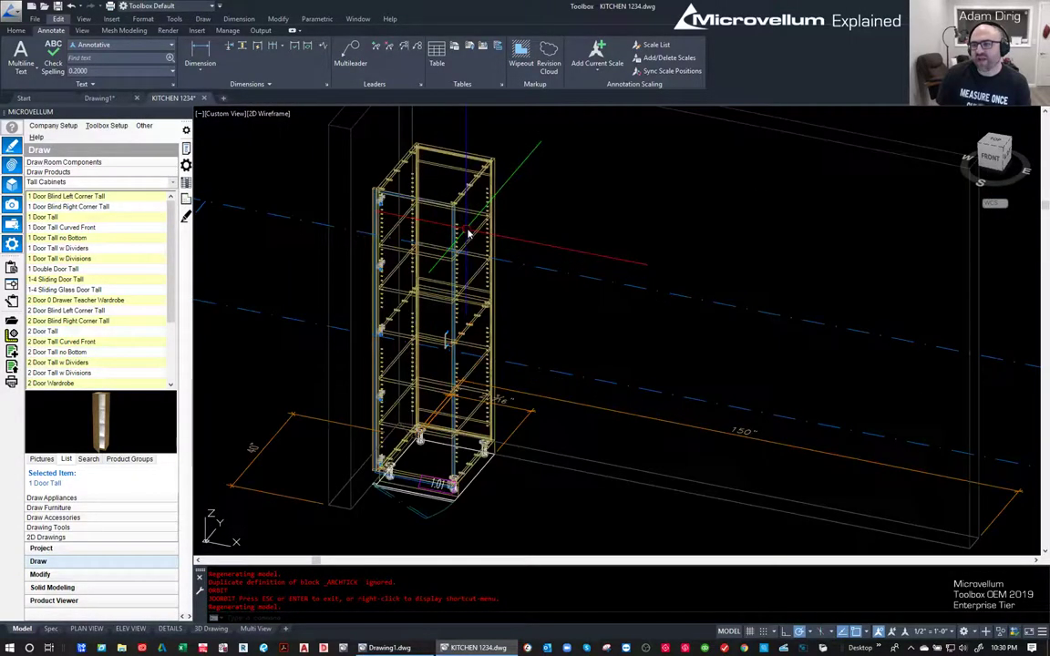
scroll(467, 235, up, 2)
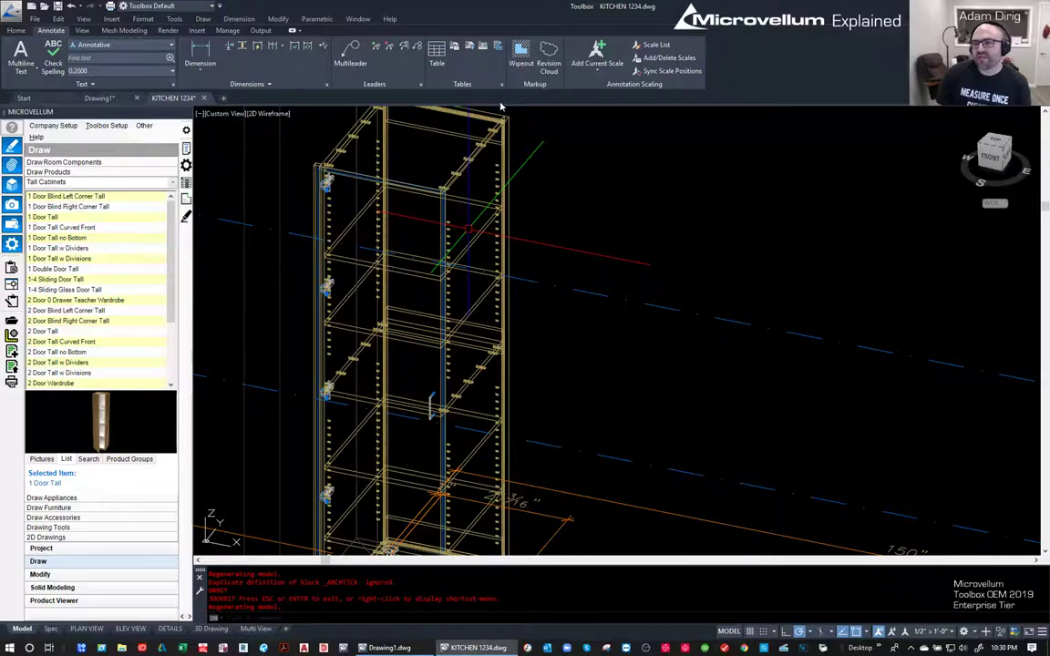
- Examine the tall cabinet's dowels, hinges, door handle and leveling legs up close in the 3D view
scroll(497, 155, up, 4)
scroll(436, 293, down, 2)
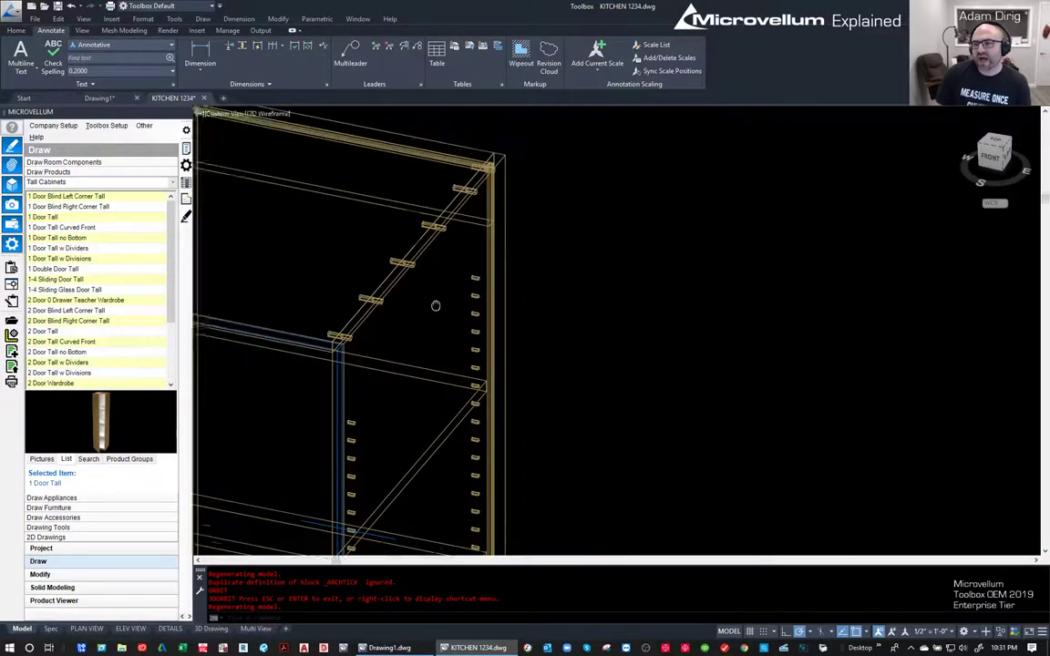
scroll(436, 293, up, 4)
scroll(483, 212, down, 6)
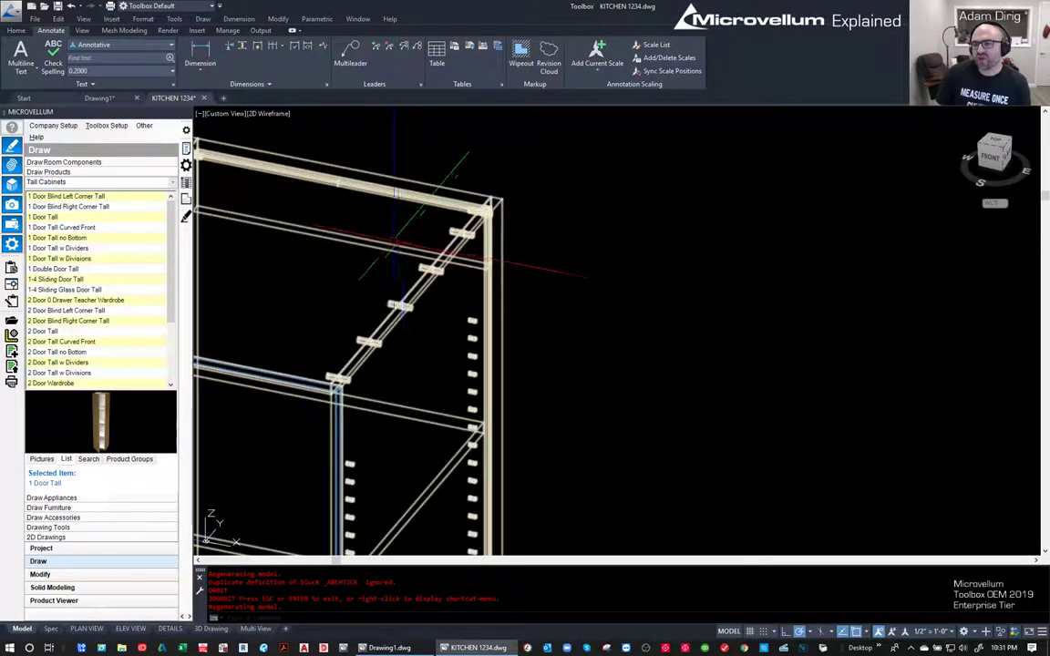
middle_drag(483, 212, 556, 135)
scroll(480, 292, up, 4)
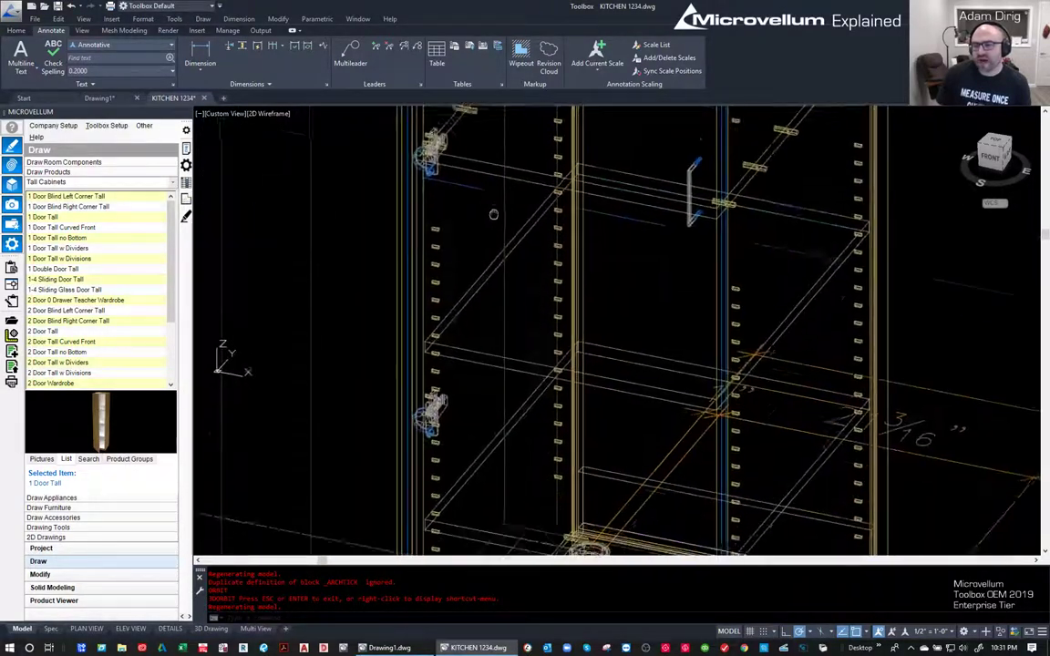
scroll(392, 264, up, 3)
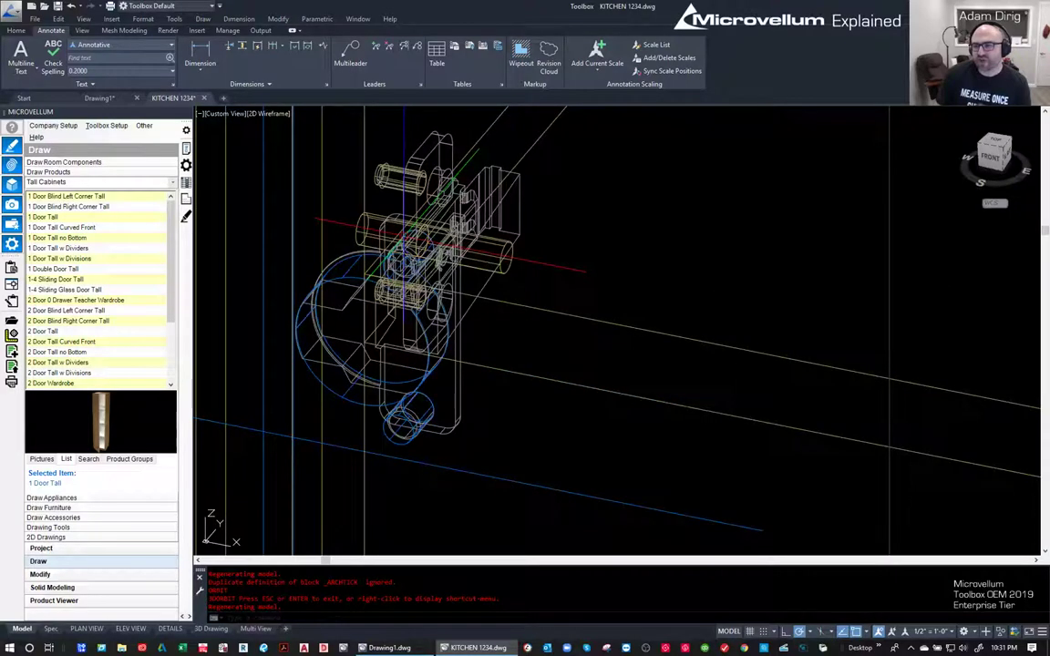
scroll(464, 260, down, 3)
shift+middle_drag(472, 301, 538, 330)
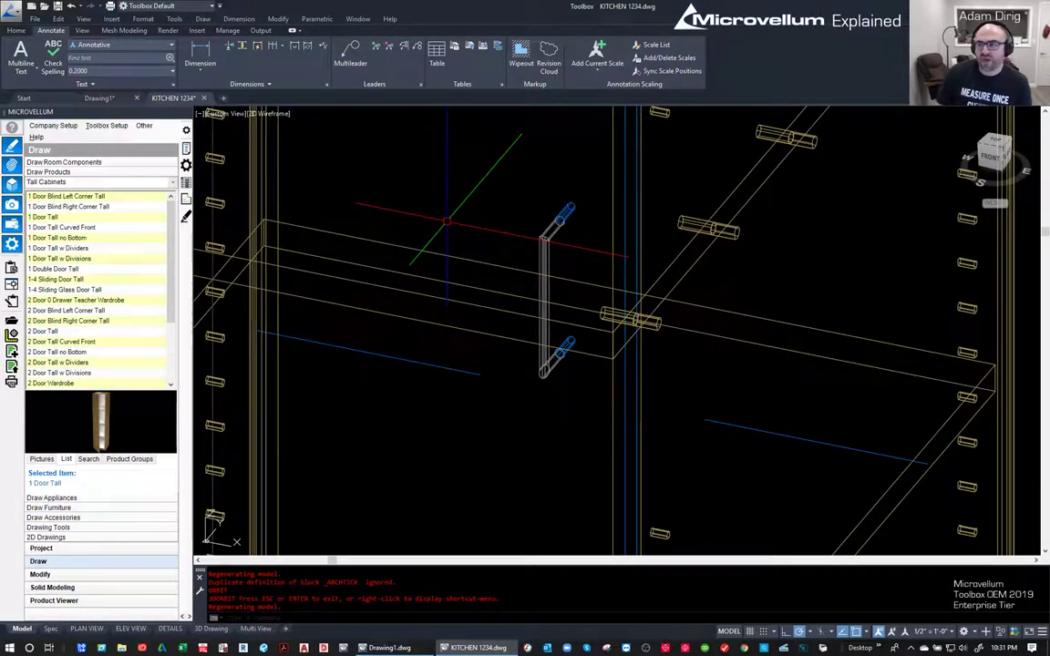
scroll(616, 333, down, 5)
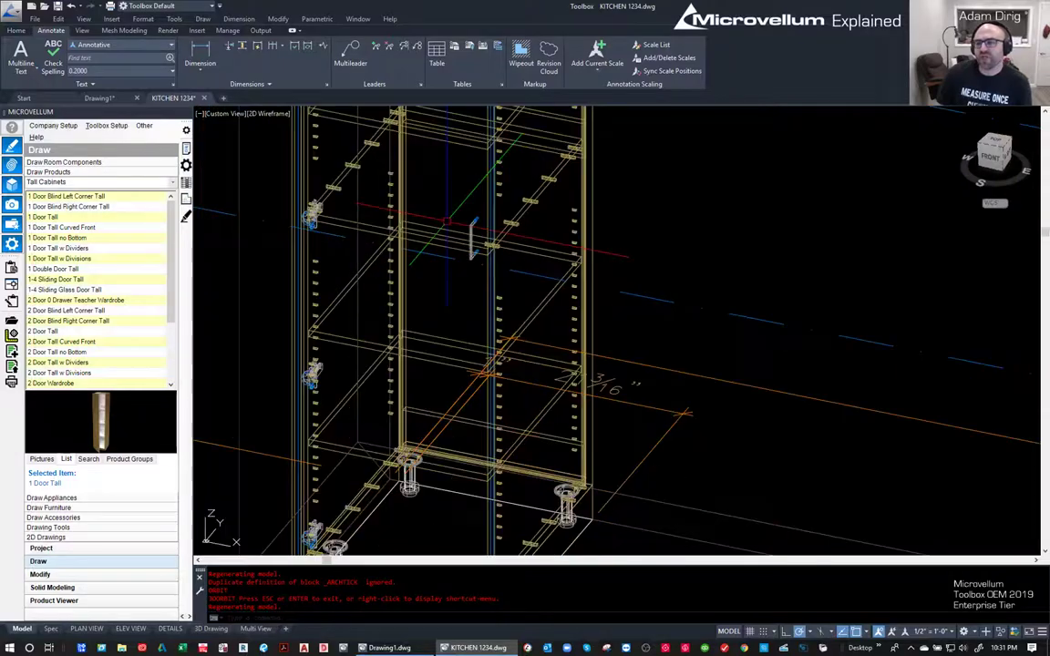
shift+middle_drag(602, 428, 550, 282)
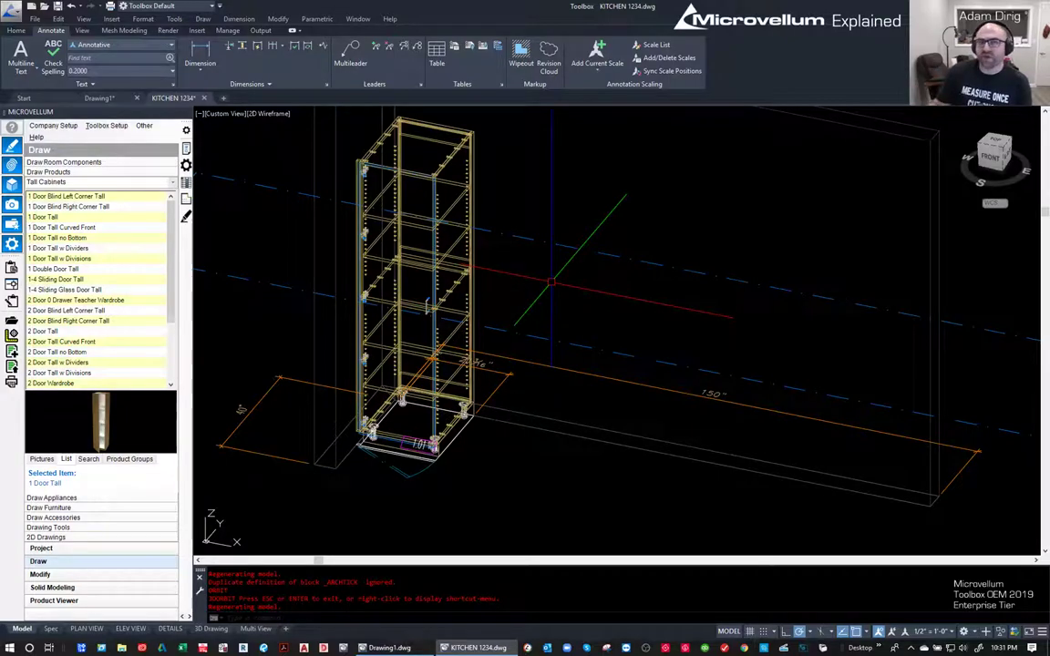
middle_drag(574, 293, 540, 312)
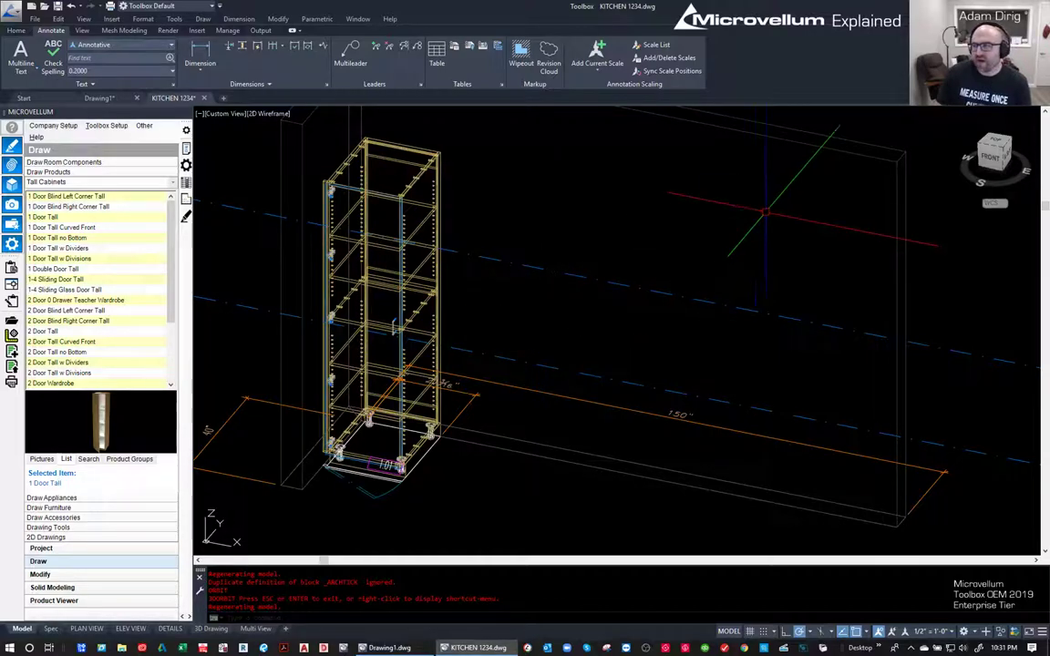
- Return to the top view and draw a circle of radius 4 centred on the inside wall corner behind the tall cabinet
click(995, 148)
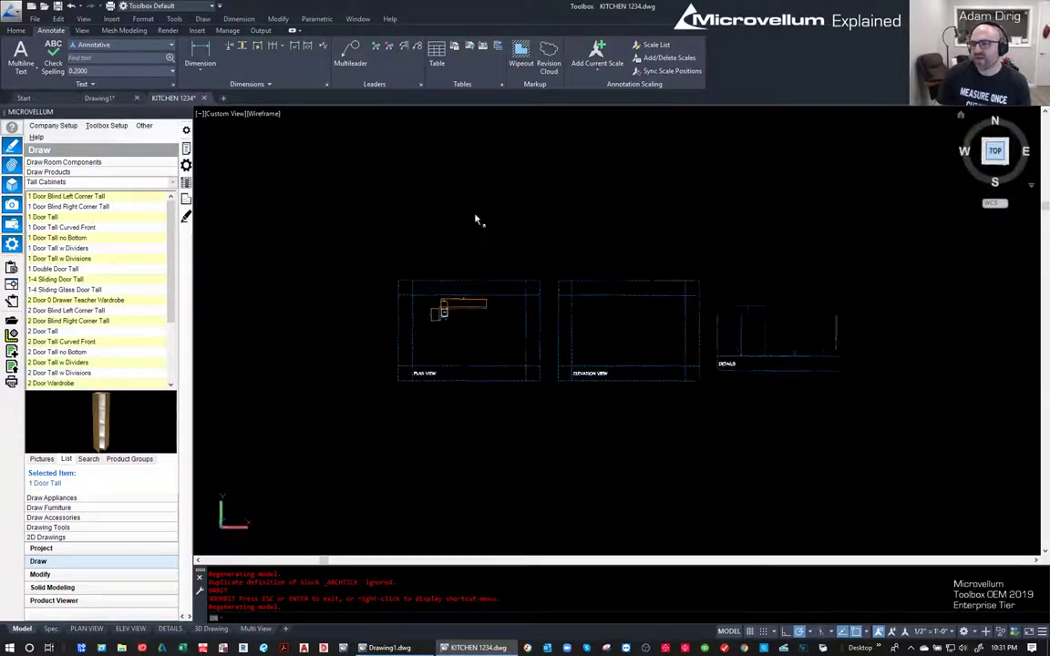
scroll(466, 267, up, 8)
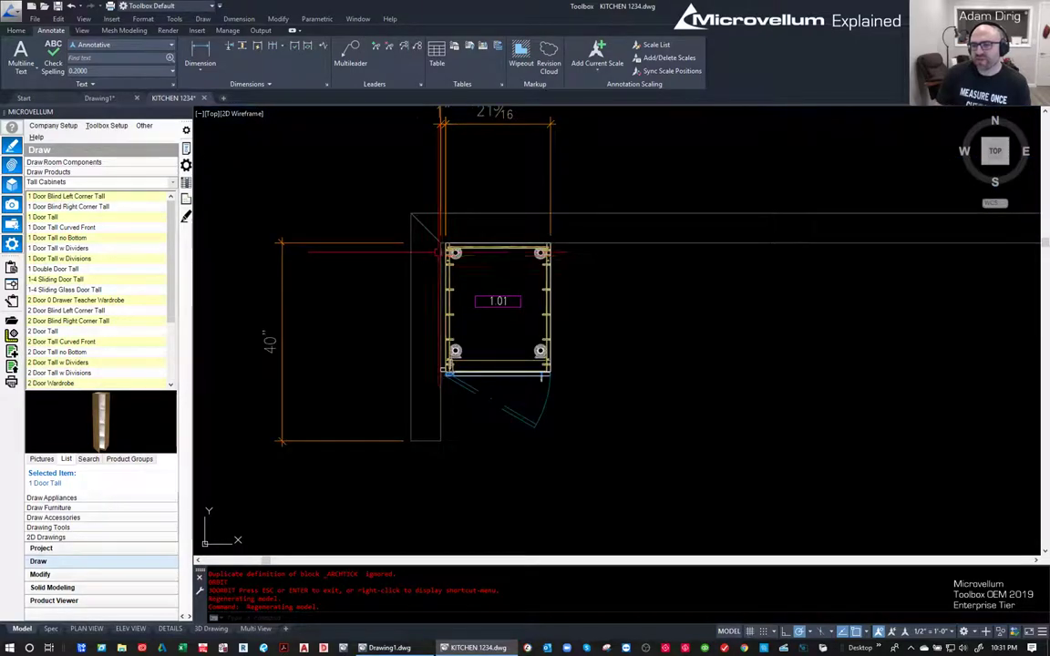
text(c)
key(Return)
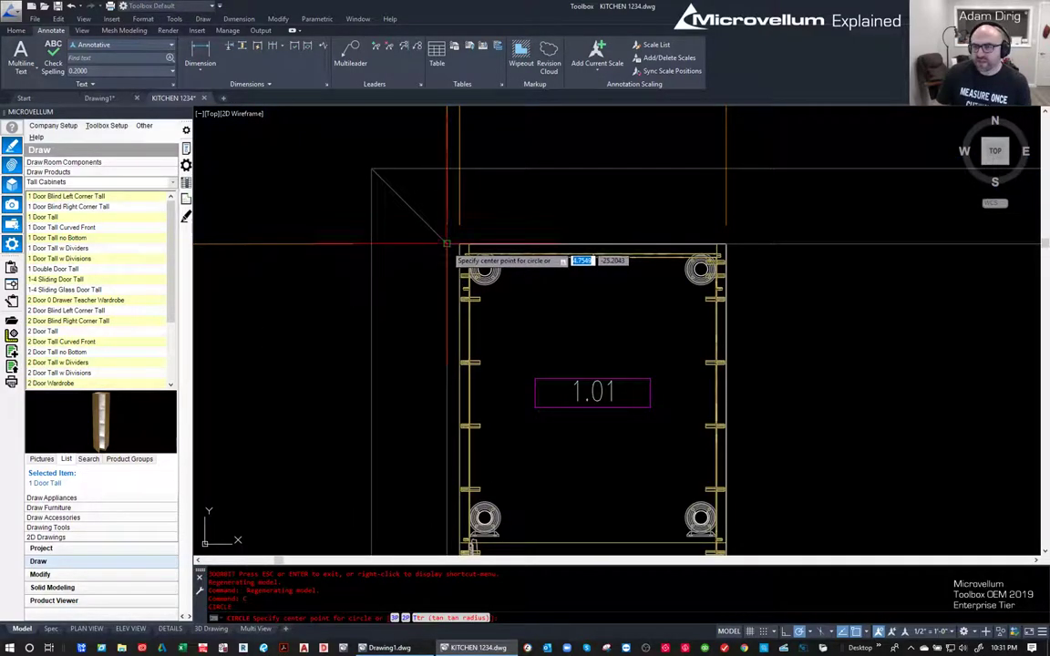
click(446, 244)
text(4)
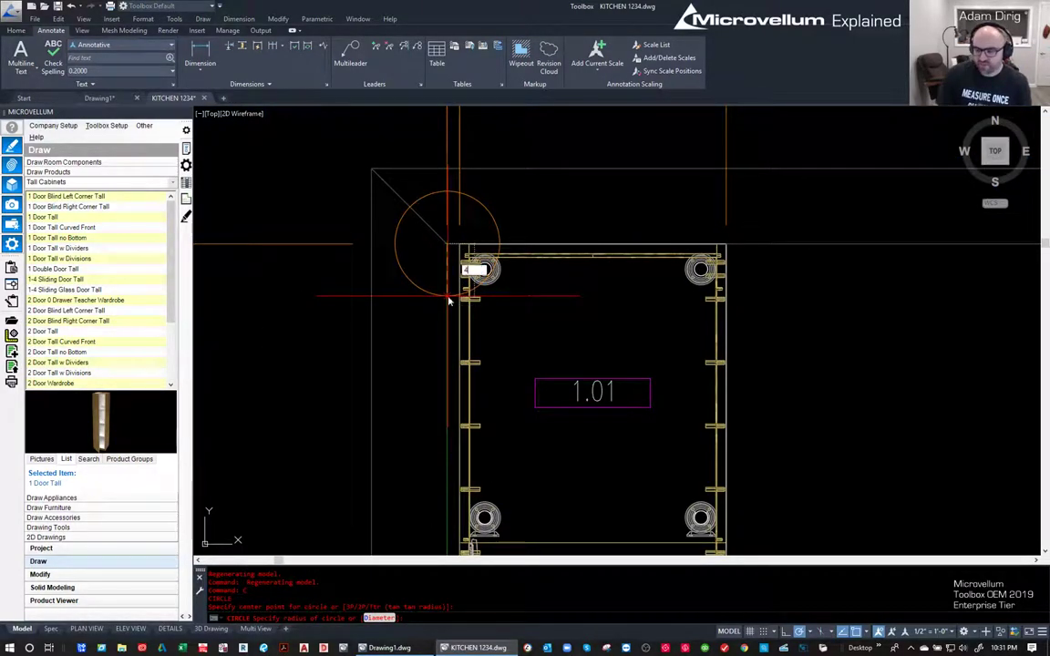
key(Return)
- Try a radius of 1 for the circle at the wall corner, and set it to 5
click(406, 271)
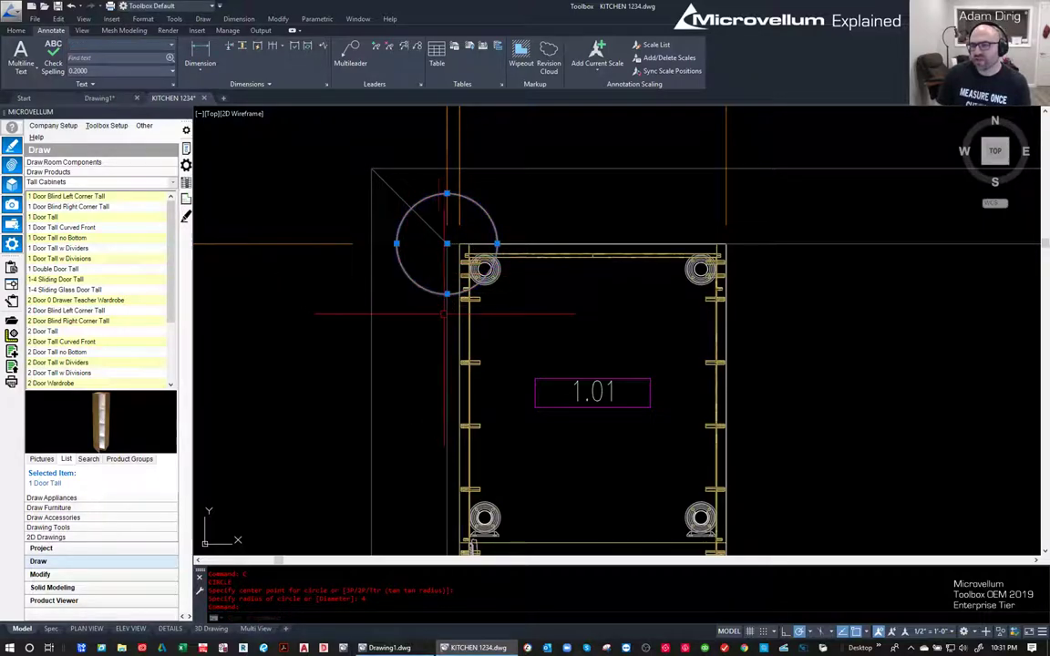
click(447, 293)
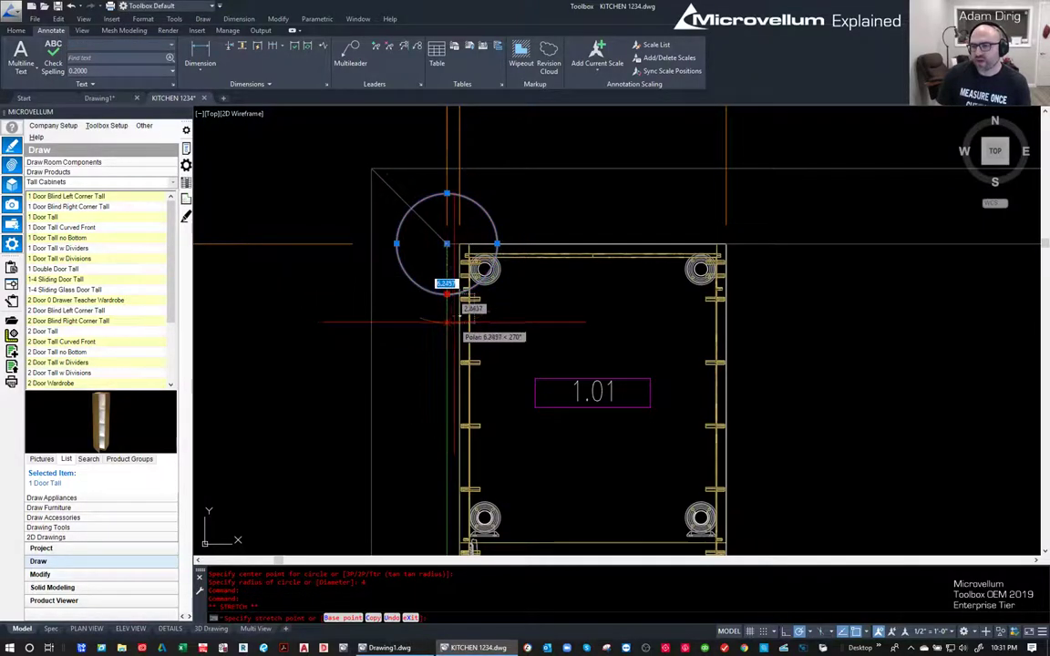
text(1)
key(Return)
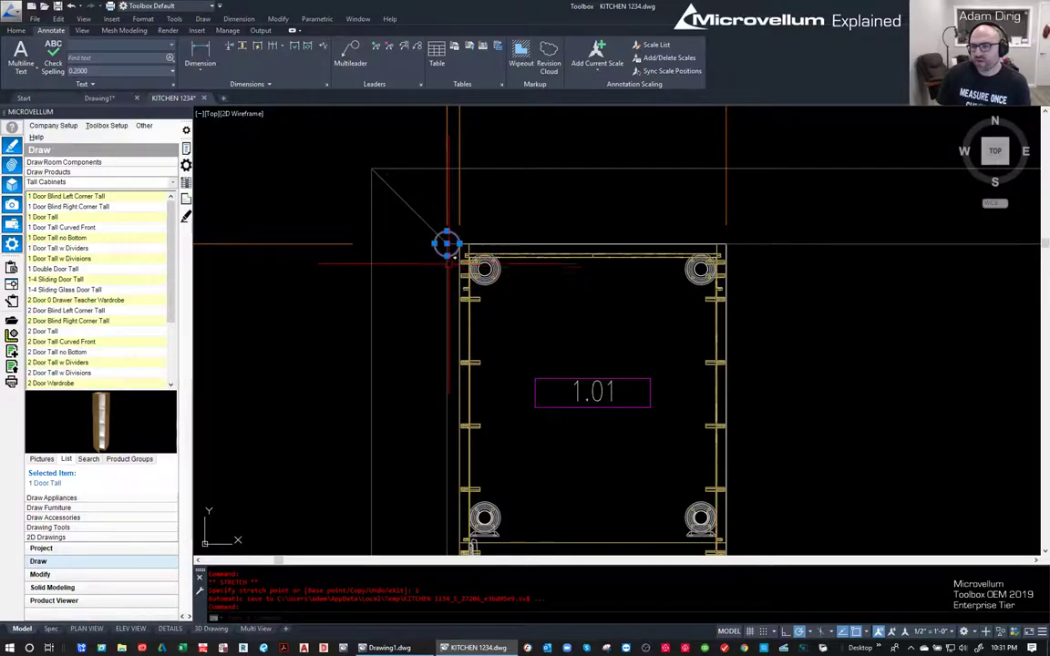
click(446, 254)
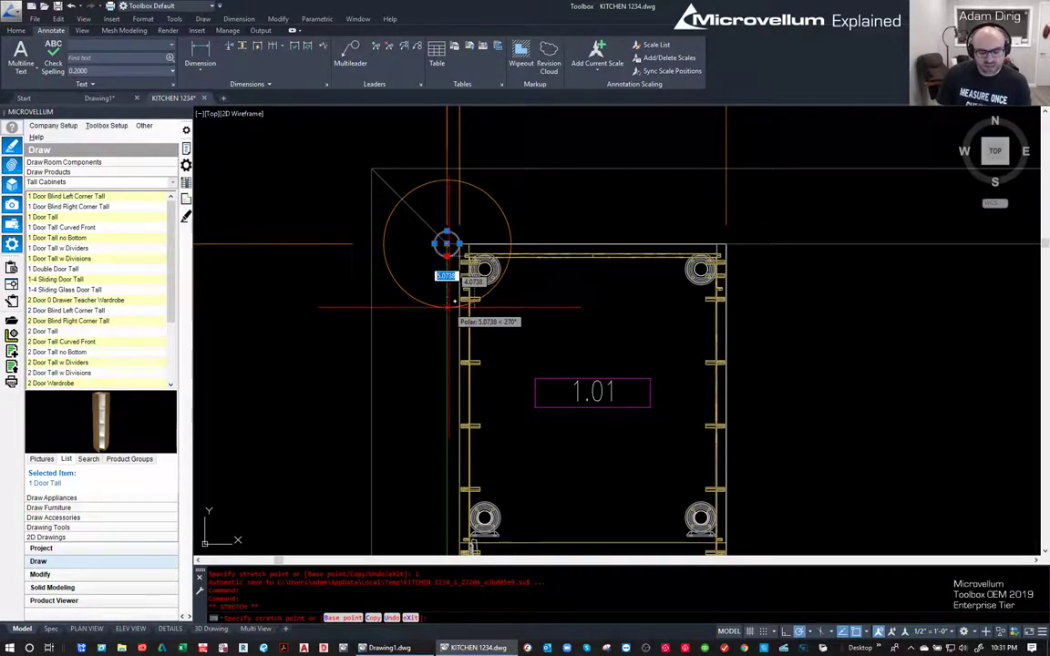
key(Escape)
key(Escape)
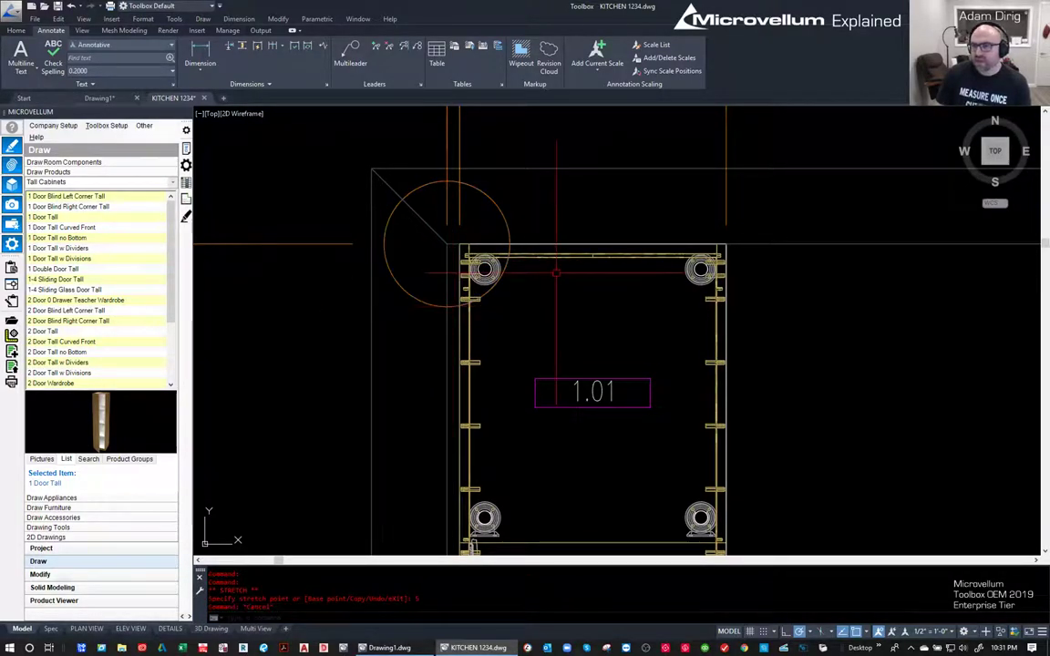
- Enable the rear modification options in the tall cabinet's product prompts and choose Corner Notch Left
click(186, 216)
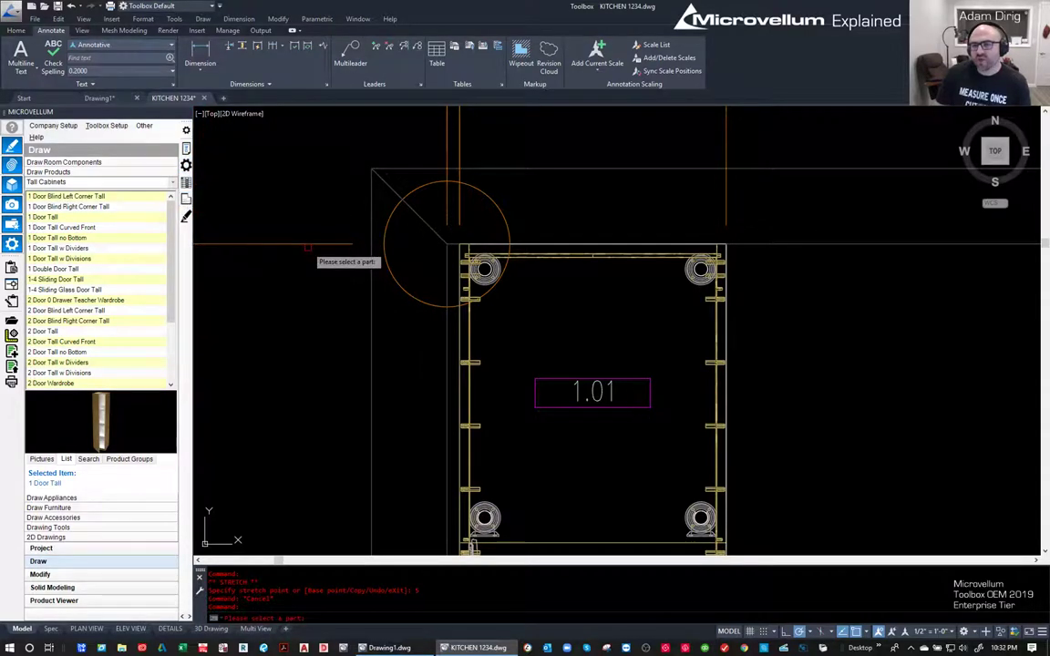
key(Escape)
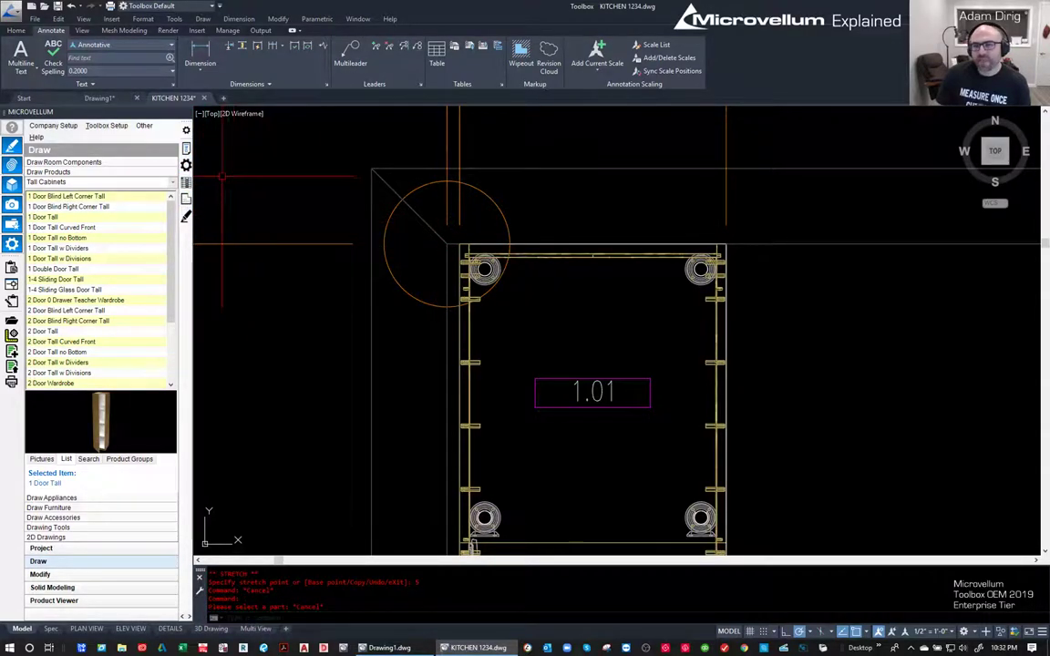
click(186, 129)
click(521, 256)
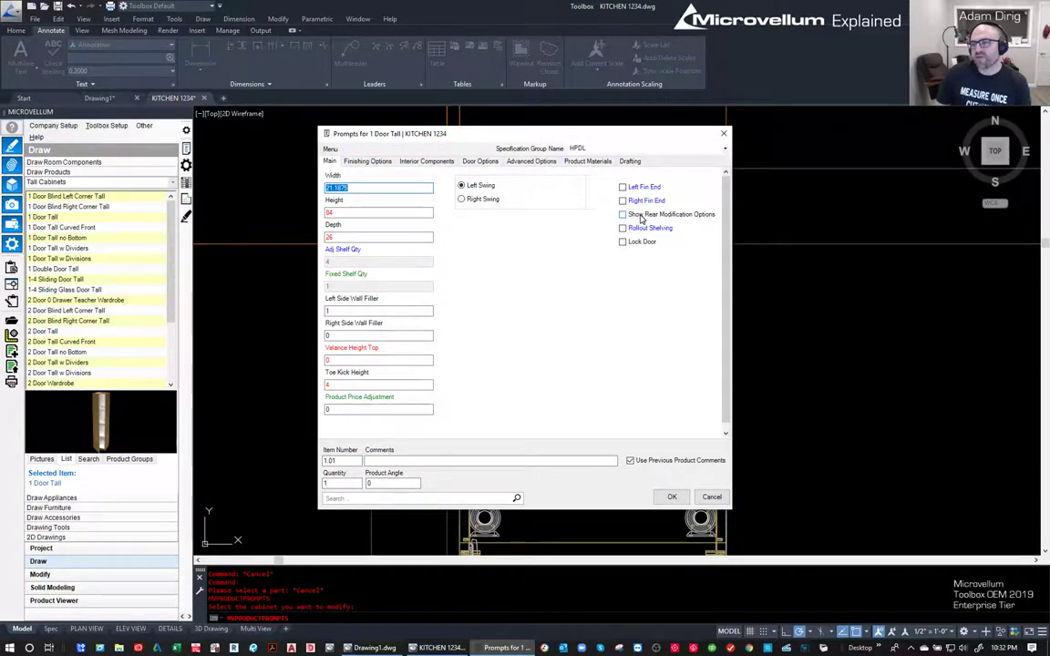
click(640, 216)
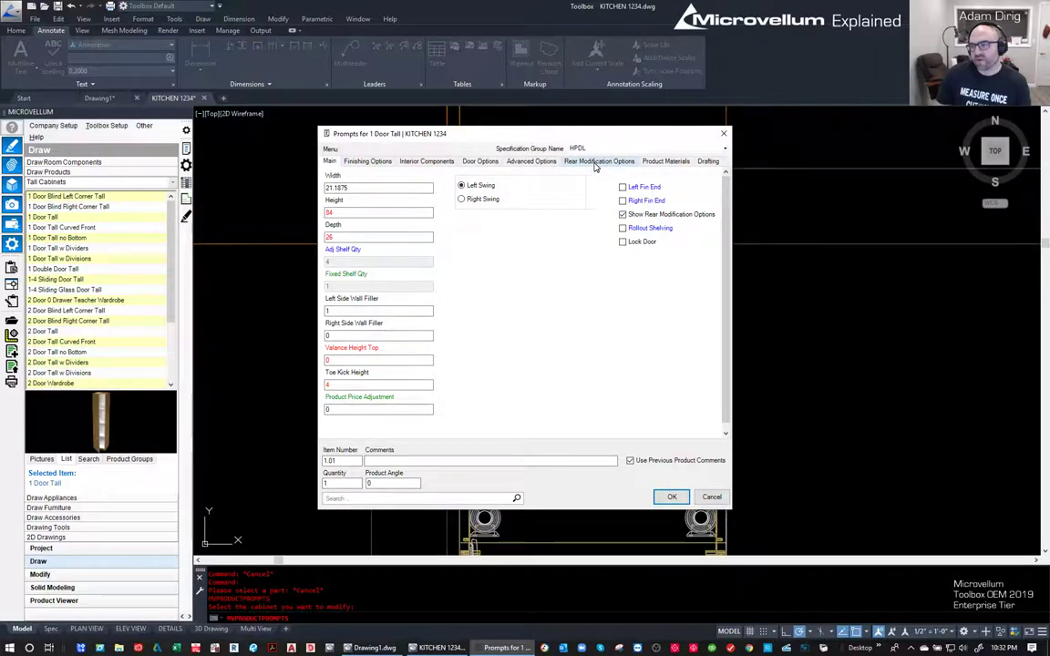
click(596, 162)
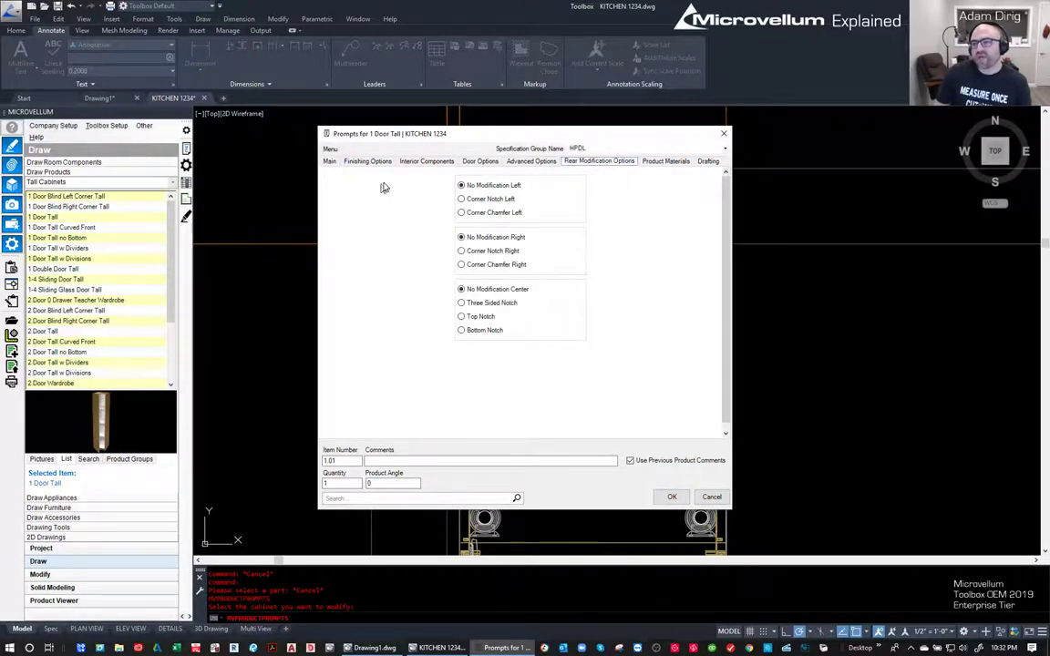
click(489, 204)
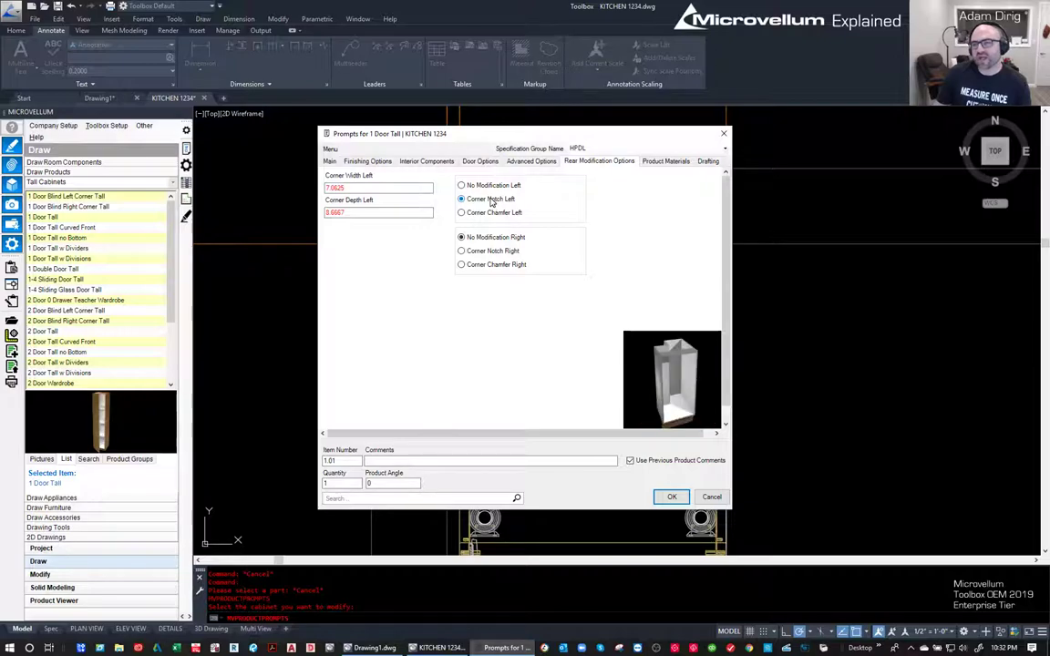
- Measure the notch width in the drawing with two points at the circle, and set Corner Width Left to 5.5
double_click(334, 187)
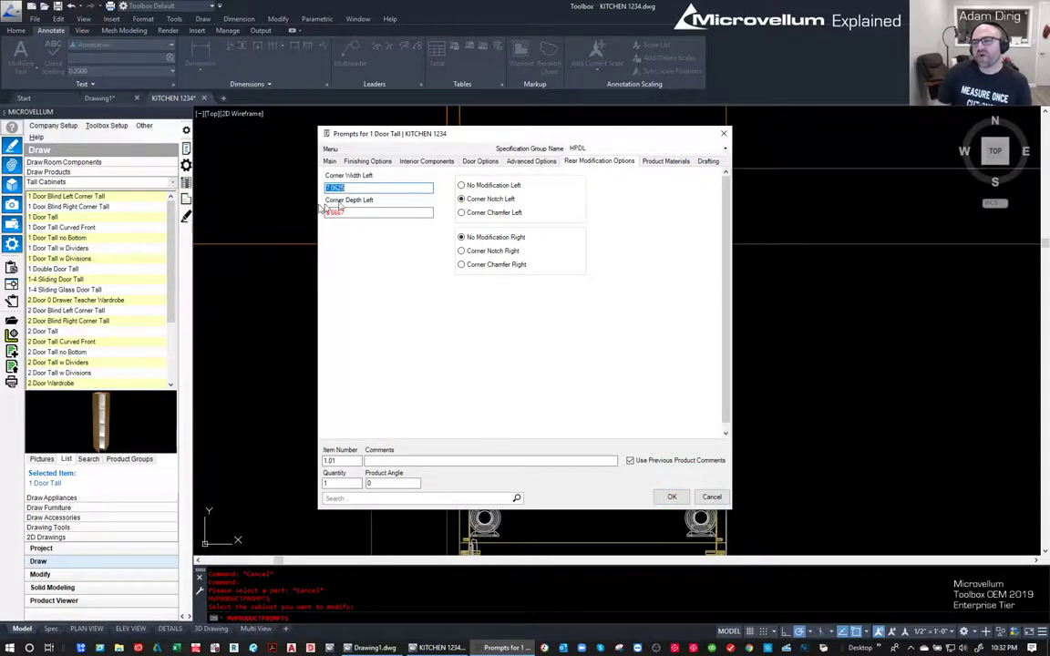
double_click(354, 187)
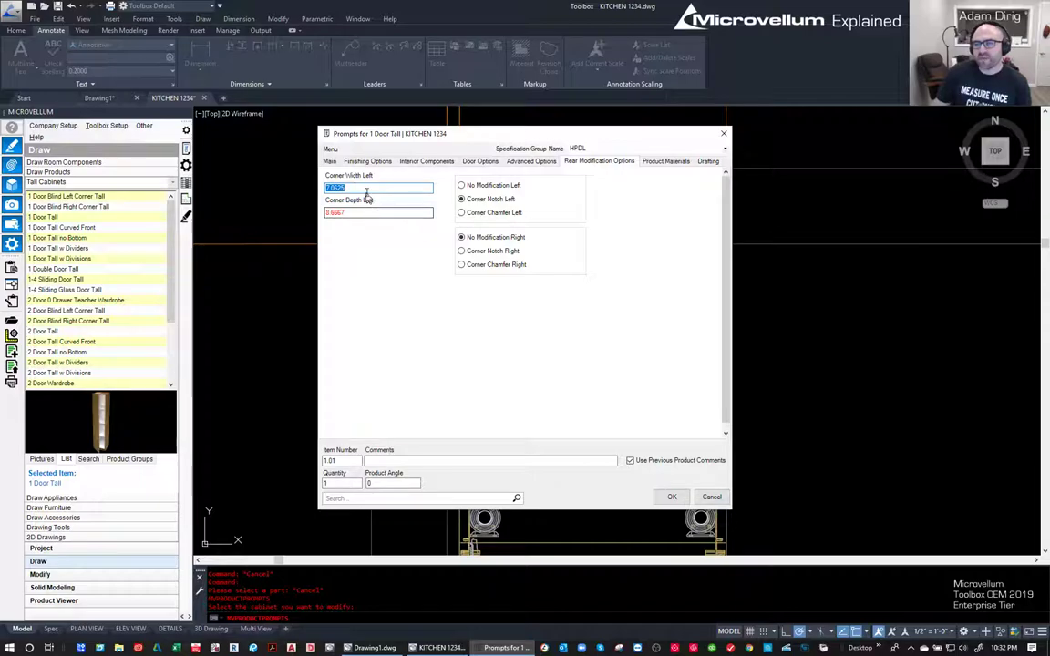
double_click(364, 187)
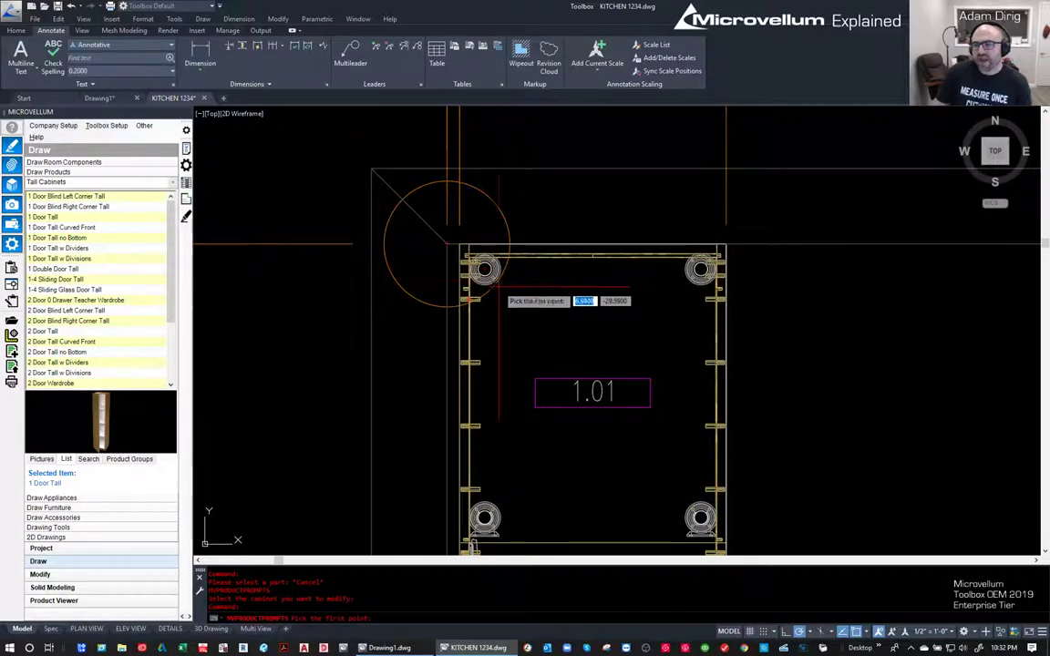
click(463, 290)
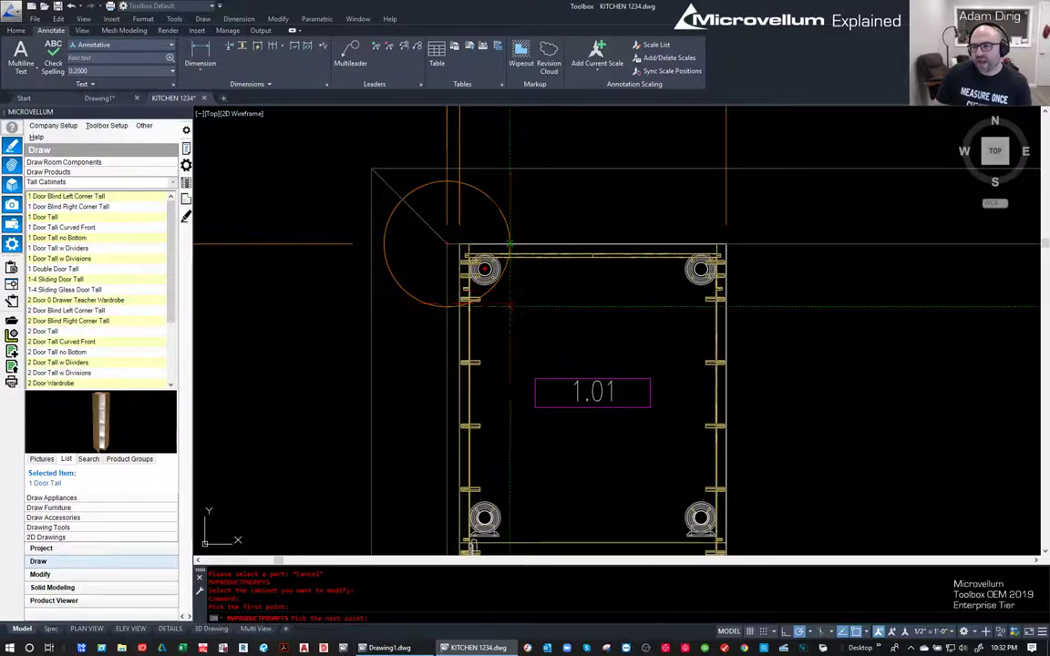
click(453, 276)
click(330, 189)
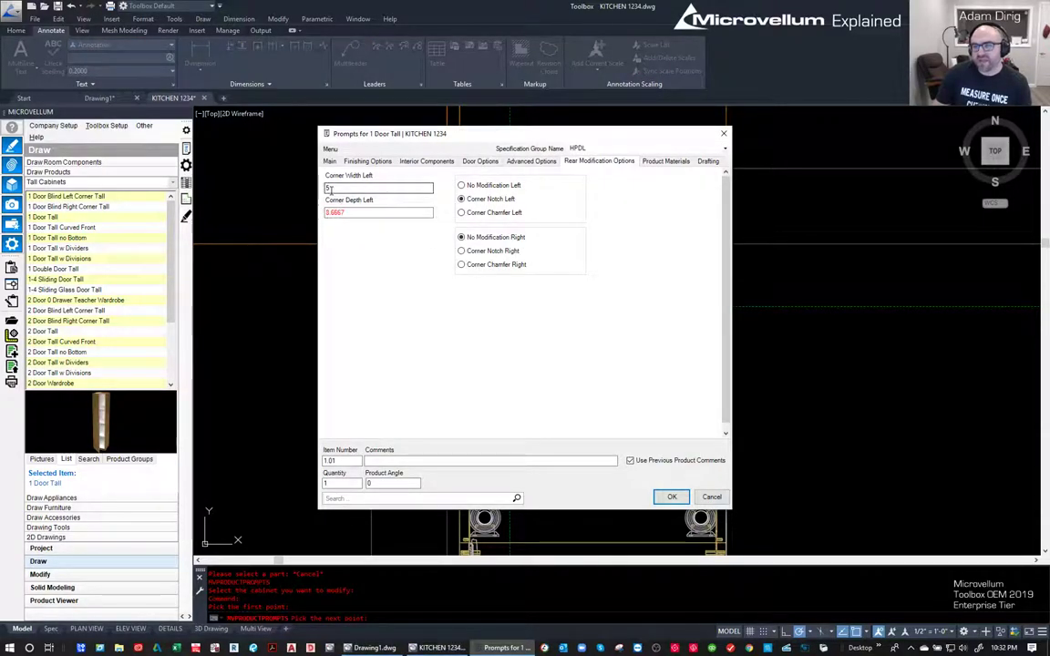
double_click(330, 188)
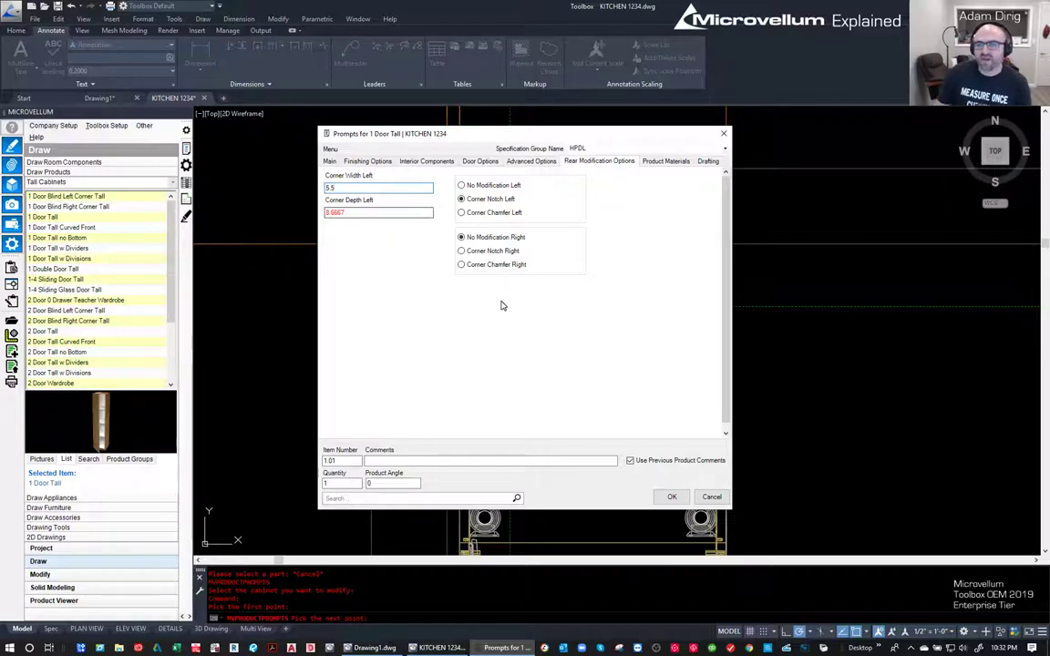
- Set Corner Depth Left to 5.5 and accept the prompts to redraw the tall cabinet
double_click(354, 210)
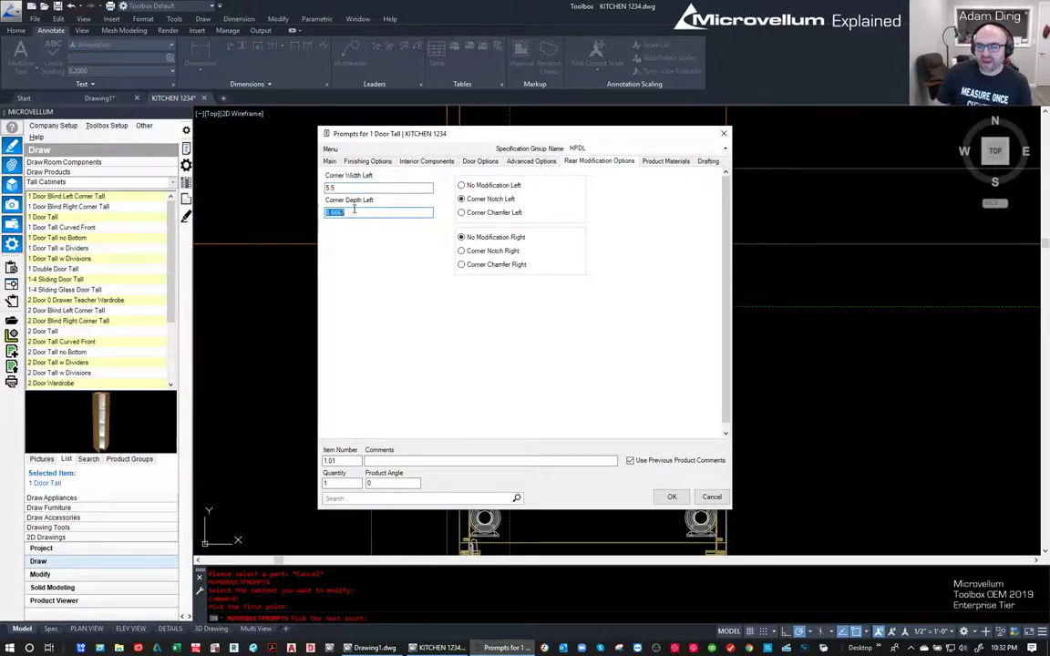
text(5.5)
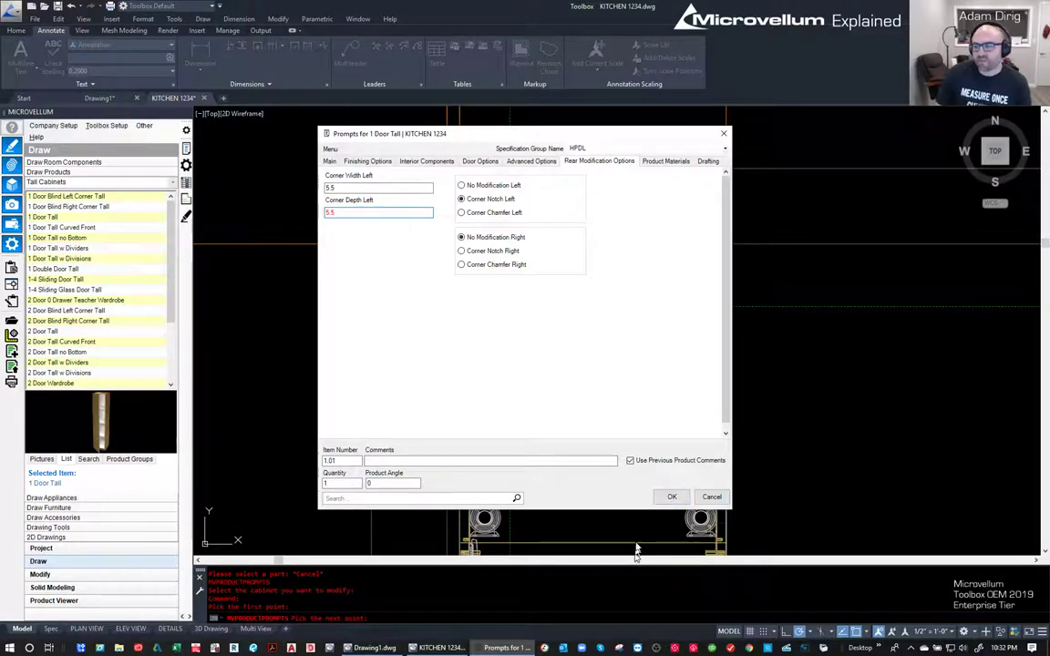
click(672, 498)
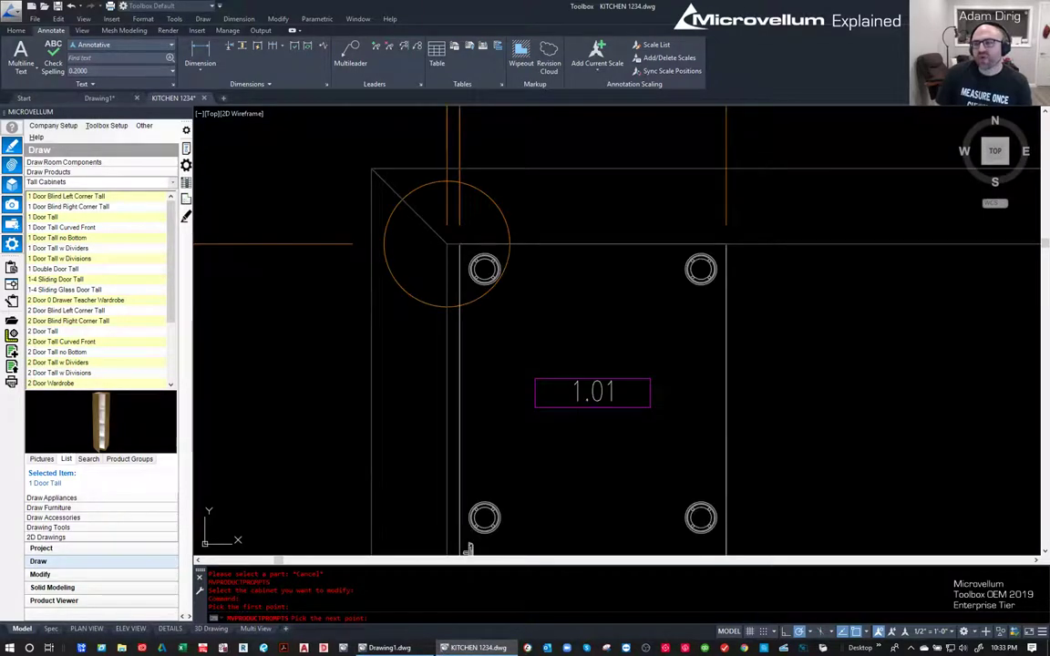
click(514, 366)
- Orbit into a 3D view and examine the notched rear corner along the tall cabinet's height
scroll(514, 366, down, 5)
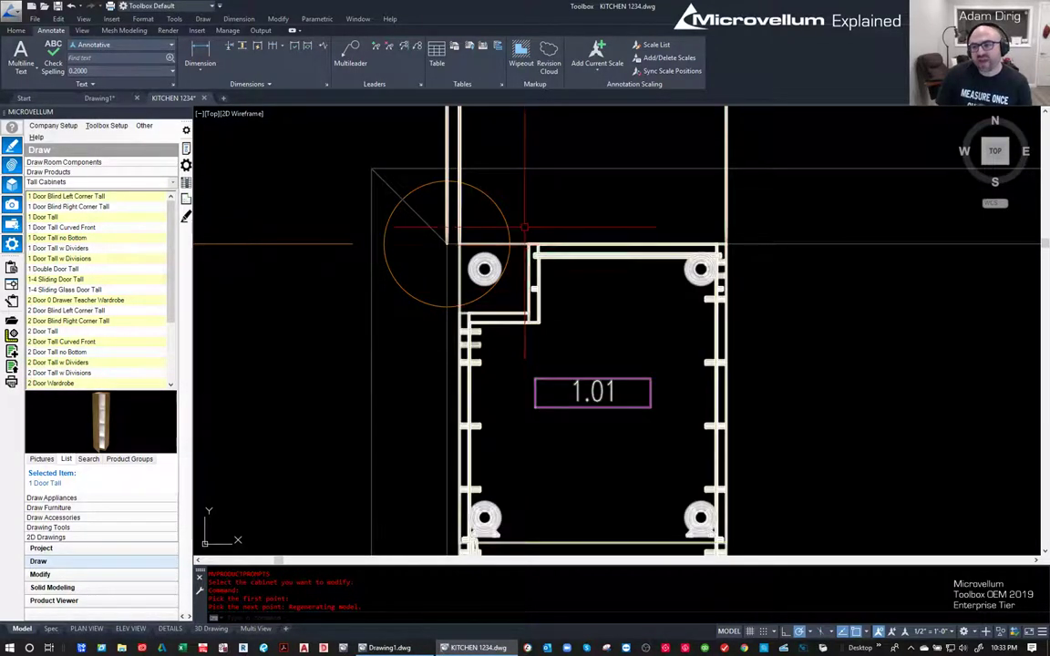
middle_drag(583, 372, 575, 340)
shift+middle_drag(587, 390, 542, 273)
scroll(539, 255, up, 6)
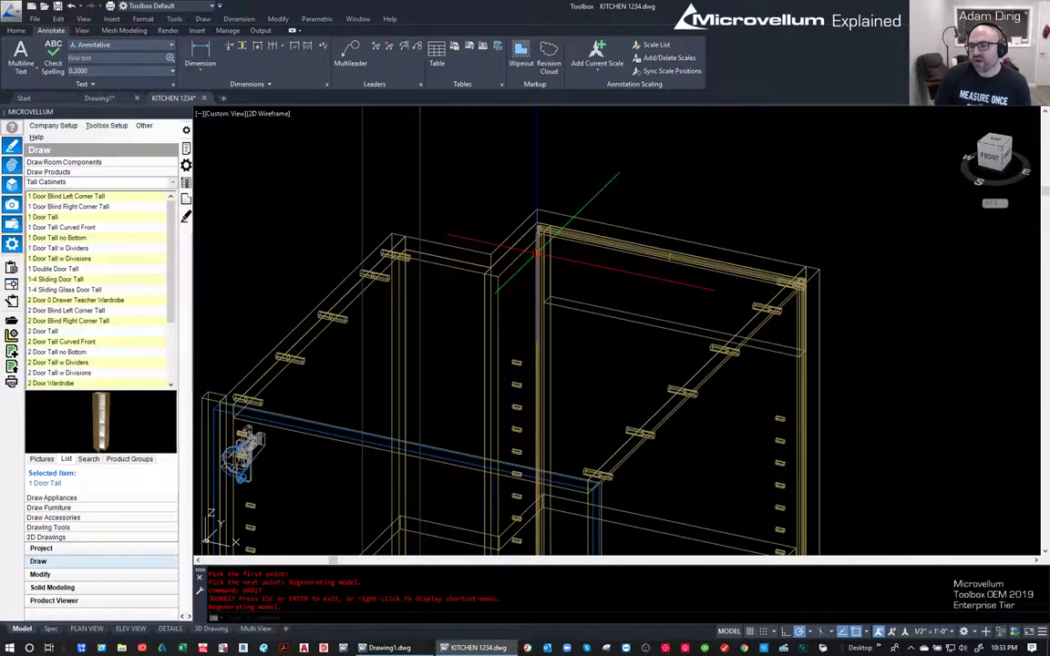
scroll(539, 250, up, 3)
scroll(539, 262, down, 5)
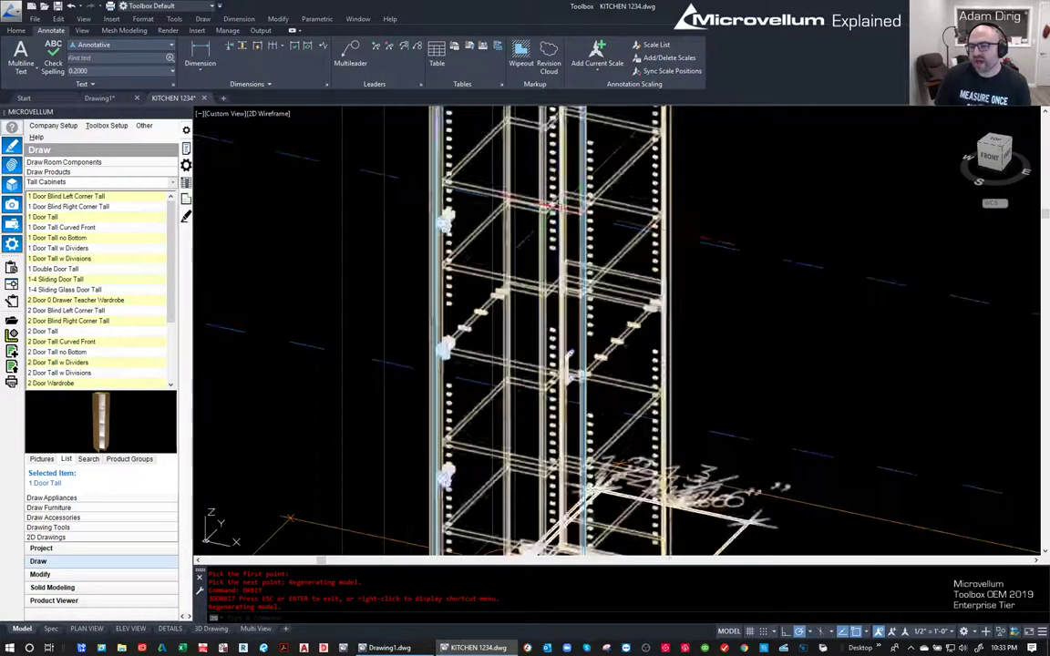
- Examine the leveling leg and the notched rear corner at the base of the tall cabinet in 3D
scroll(561, 344, up, 5)
scroll(562, 354, up, 4)
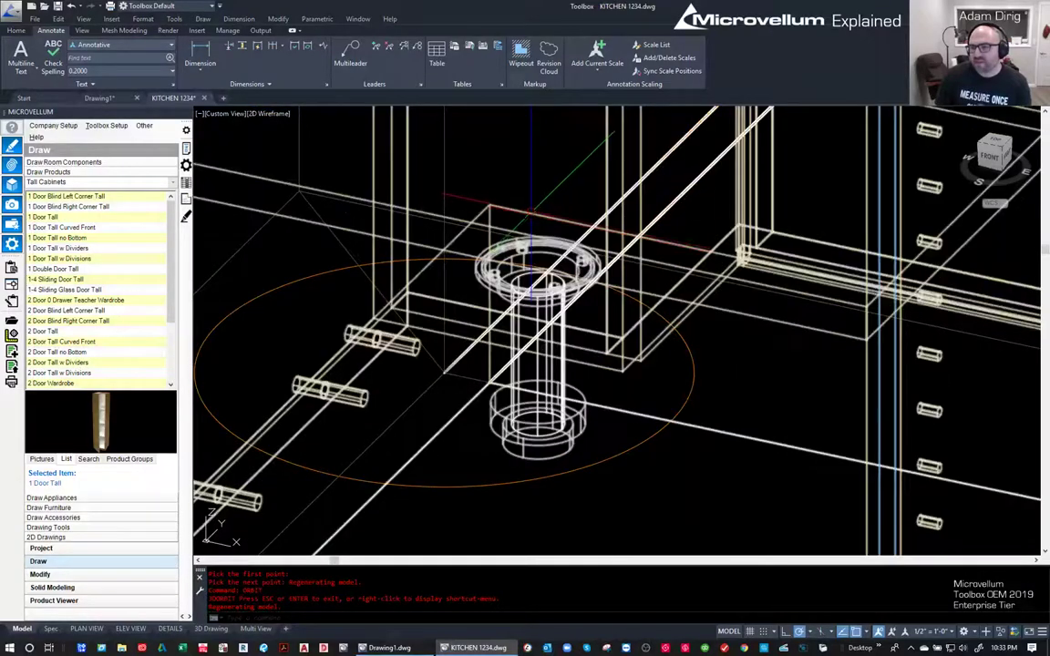
key(Escape)
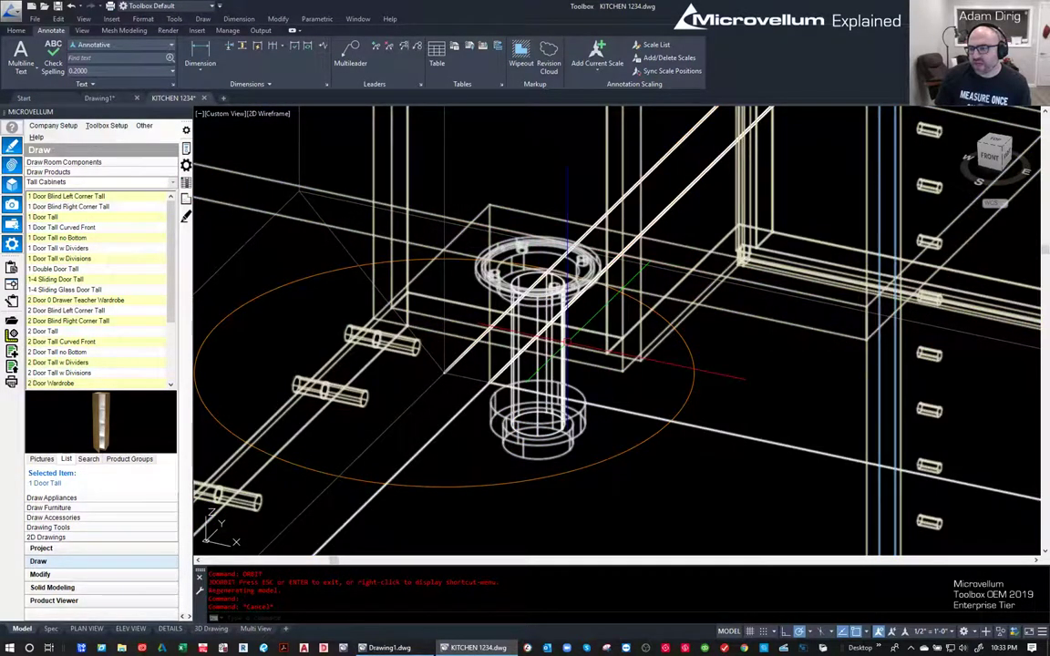
scroll(565, 341, down, 3)
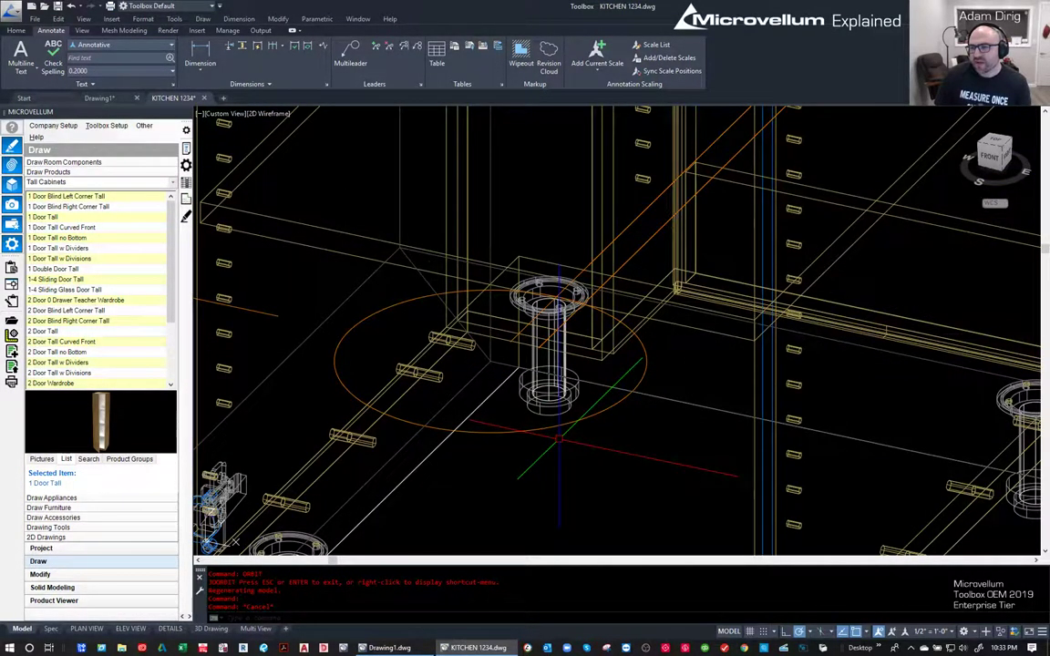
scroll(557, 440, down, 3)
shift+middle_drag(570, 315, 492, 332)
scroll(536, 294, up, 5)
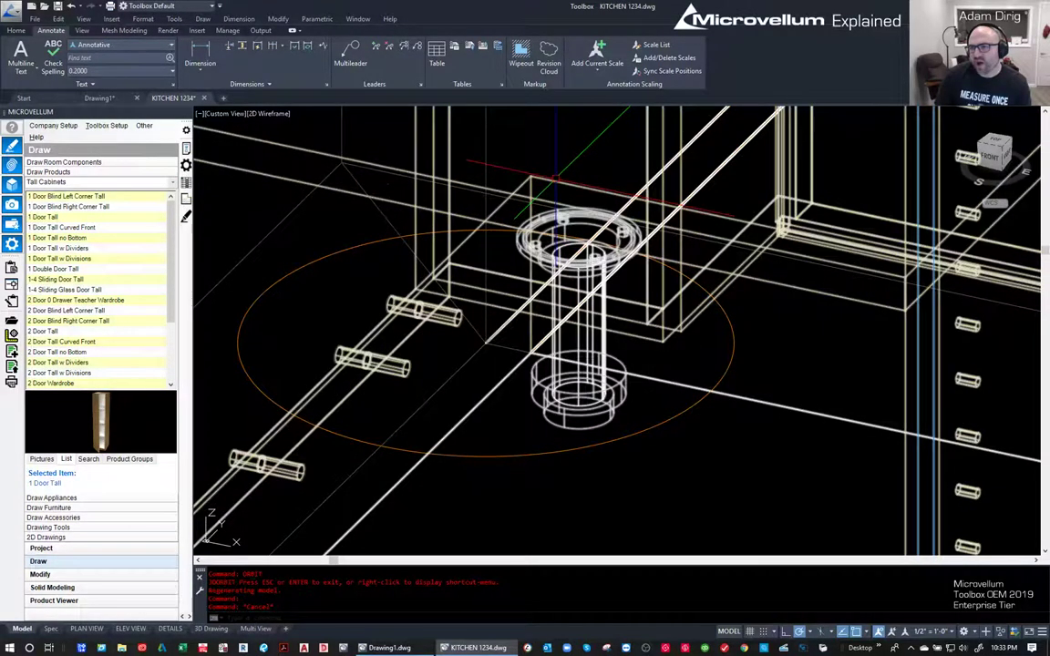
scroll(554, 175, down, 4)
middle_drag(704, 161, 710, 84)
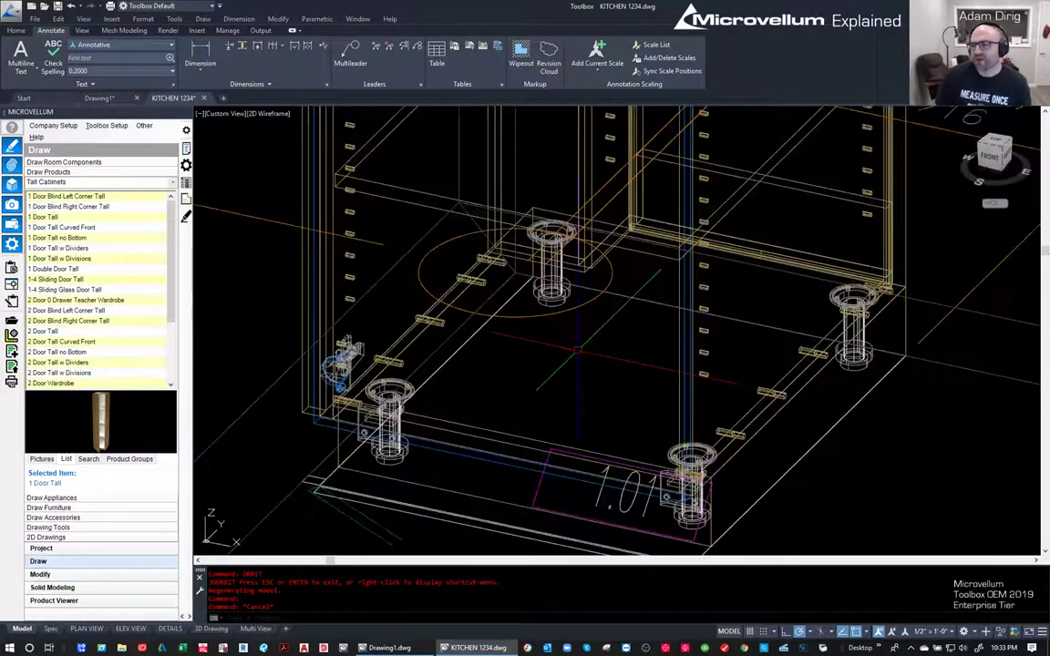
- Review the whole notched tall cabinet within the room walls from the 3D view
click(497, 260)
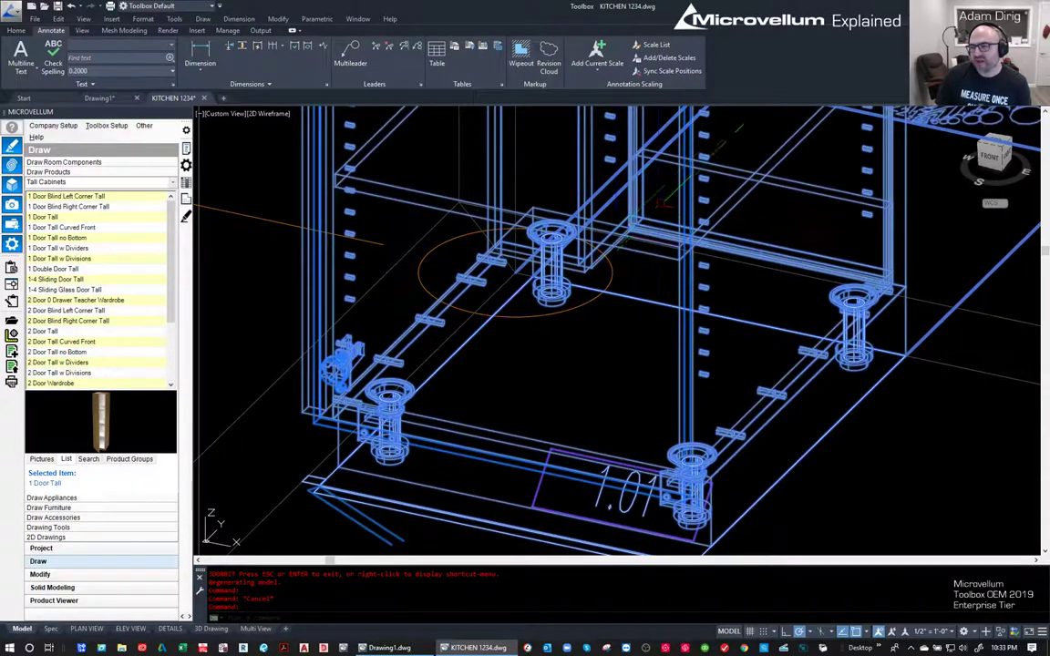
key(Escape)
scroll(646, 333, down, 6)
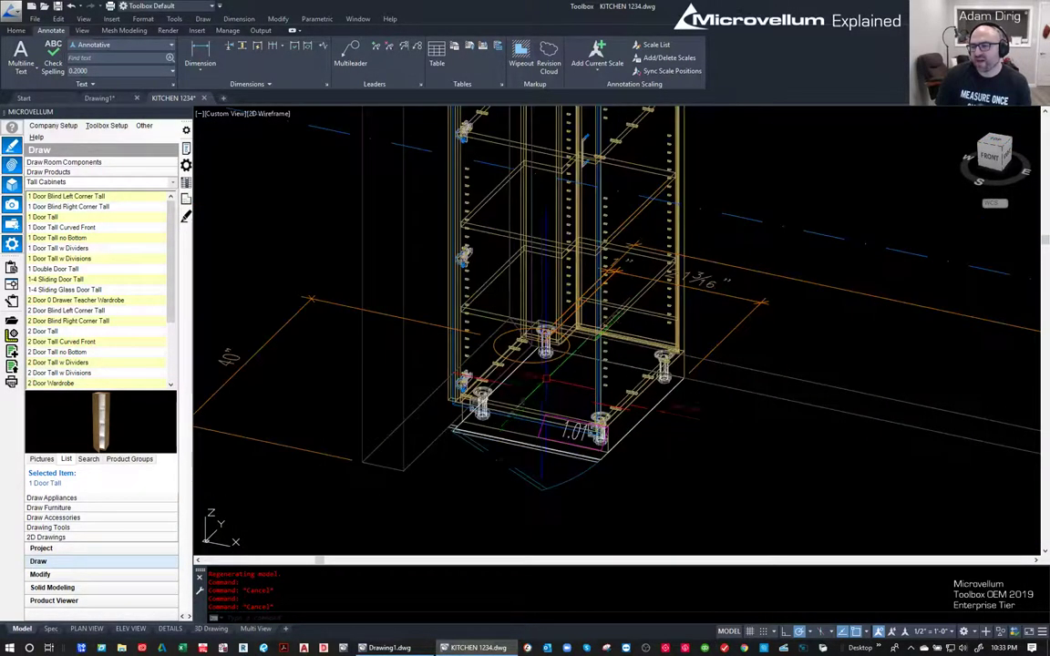
scroll(642, 311, up, 2)
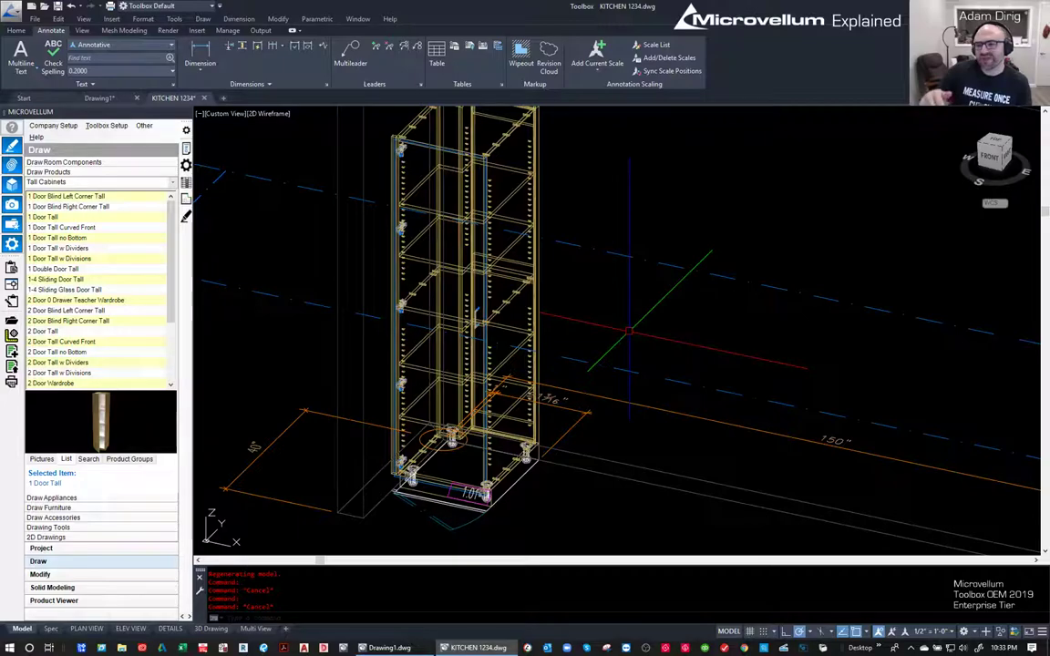
scroll(627, 331, down, 3)
shift+middle_drag(547, 346, 511, 374)
scroll(505, 384, up, 5)
scroll(501, 381, down, 5)
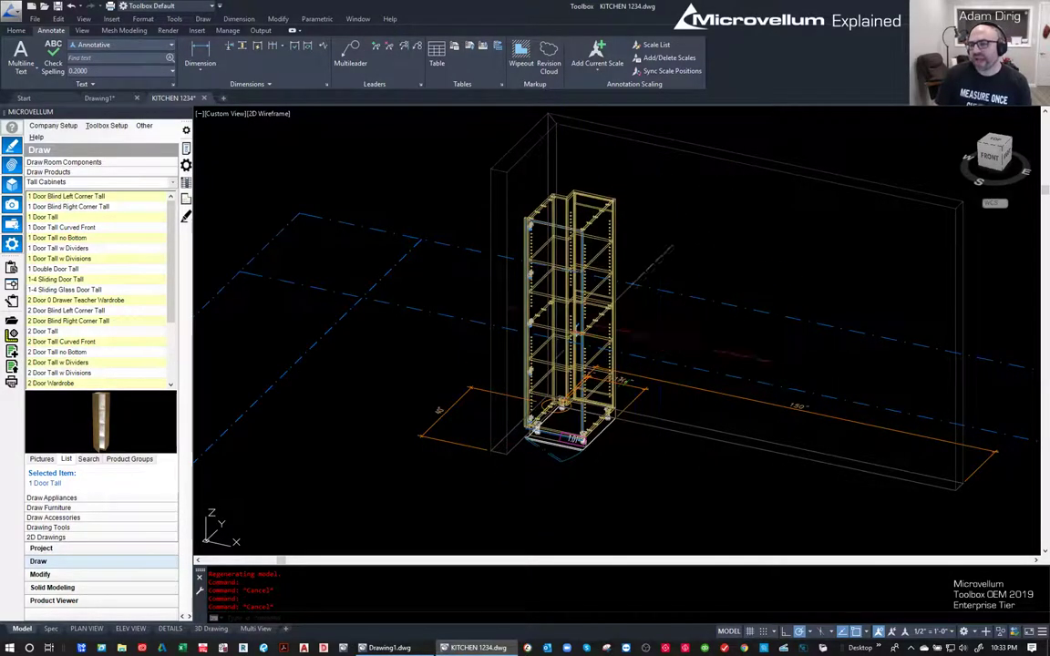
- Review the rear modification options in the tall cabinet's product prompts and close them without changes
click(186, 150)
click(556, 198)
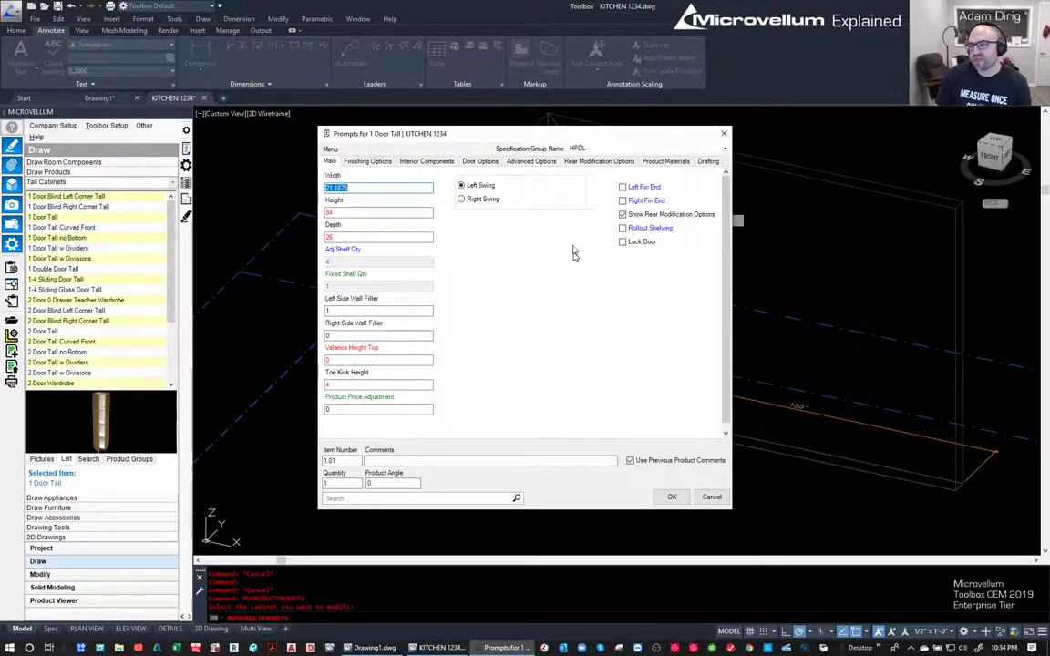
click(603, 161)
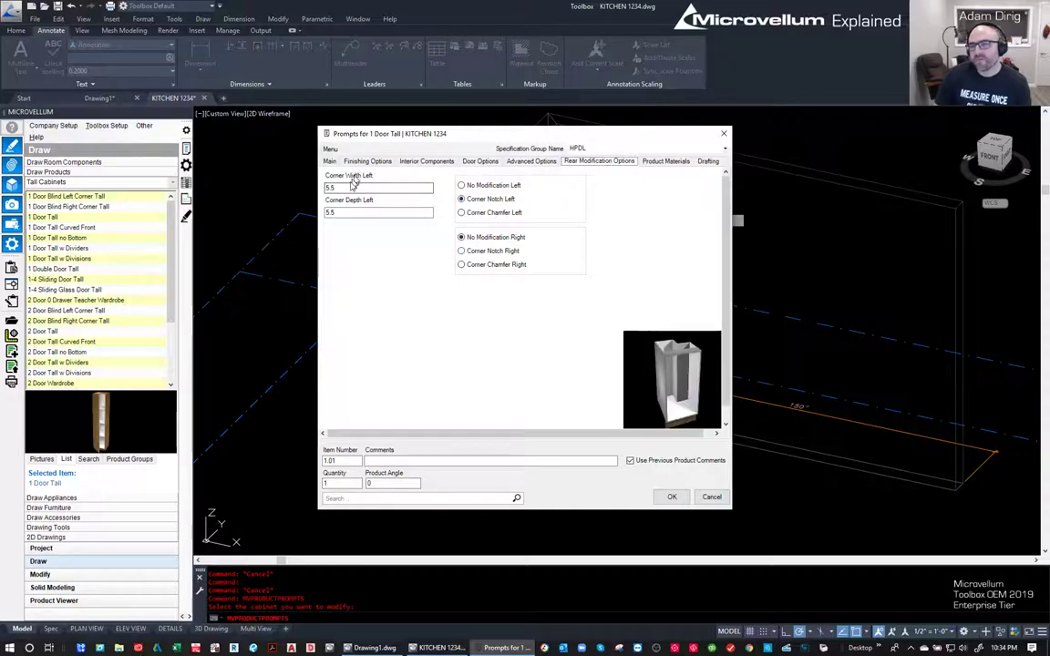
click(710, 497)
- Open the tall cabinet's right side part as a 2D machining drawing
middle_drag(549, 303, 591, 269)
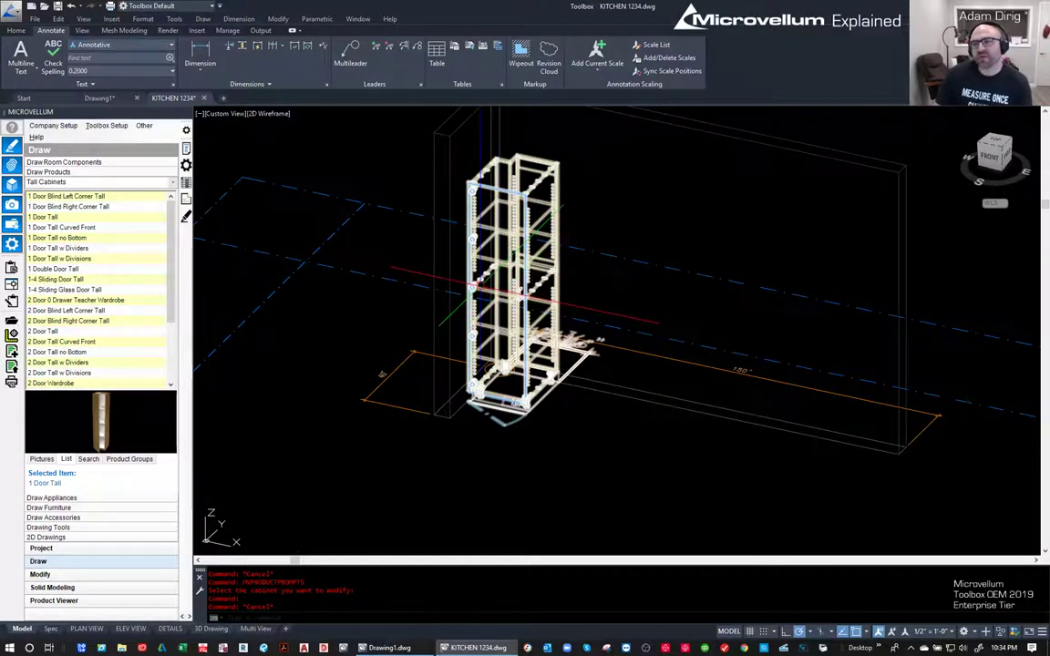
scroll(574, 264, up, 3)
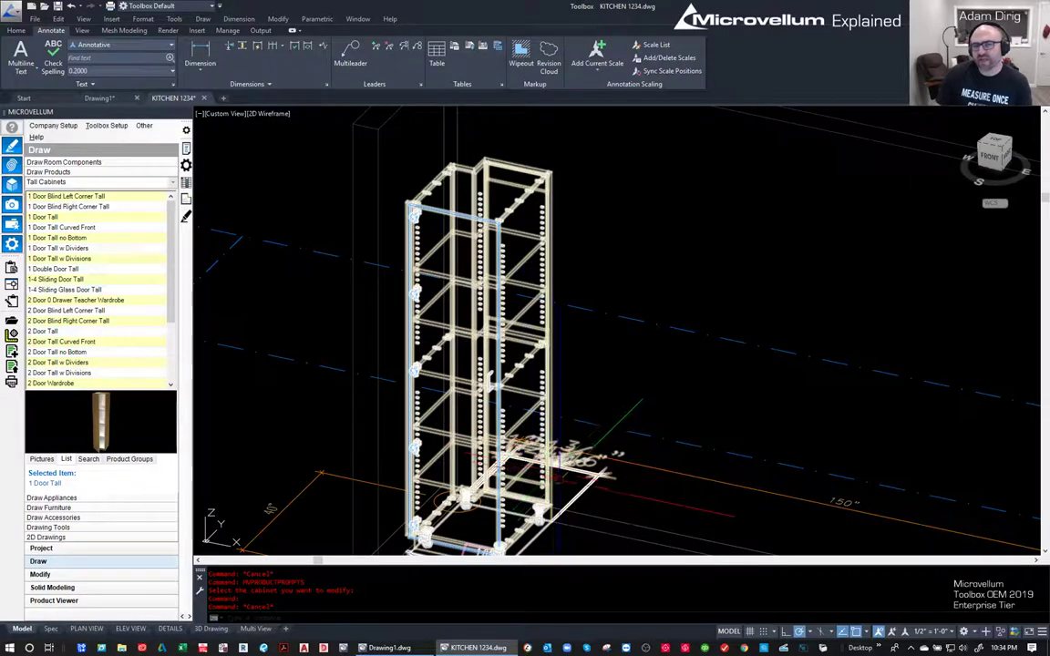
middle_drag(524, 465, 537, 400)
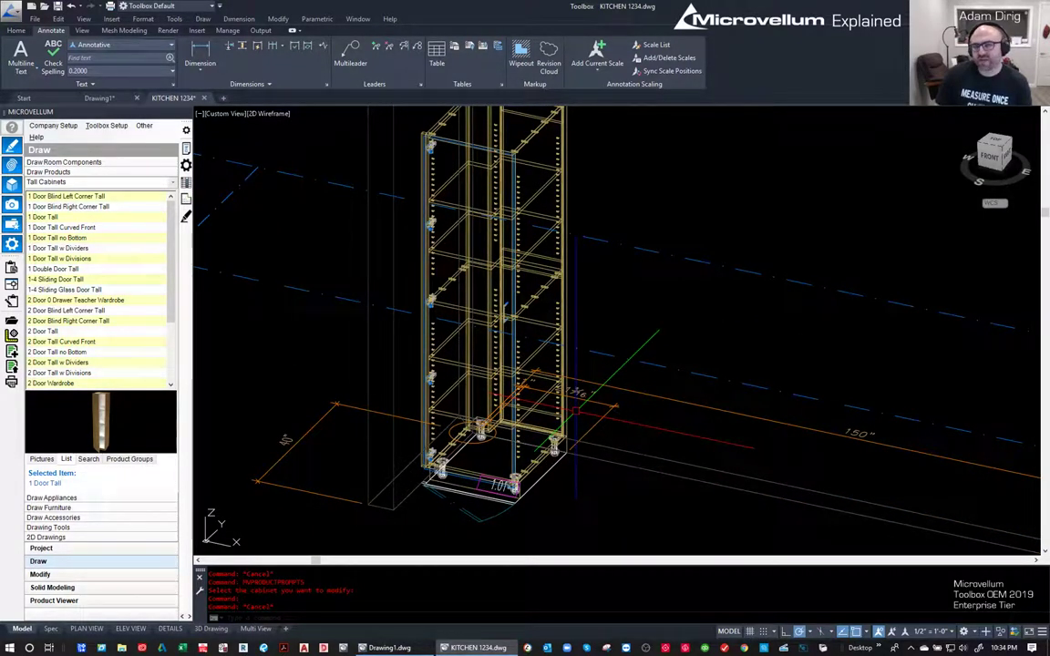
shift+middle_drag(346, 300, 228, 274)
click(186, 182)
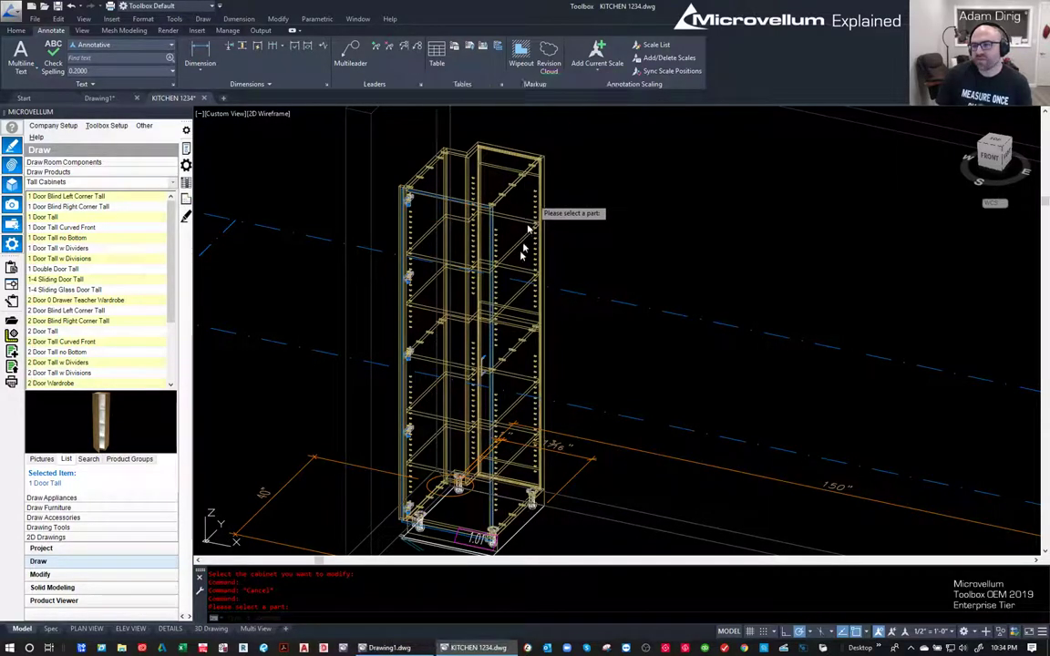
click(535, 199)
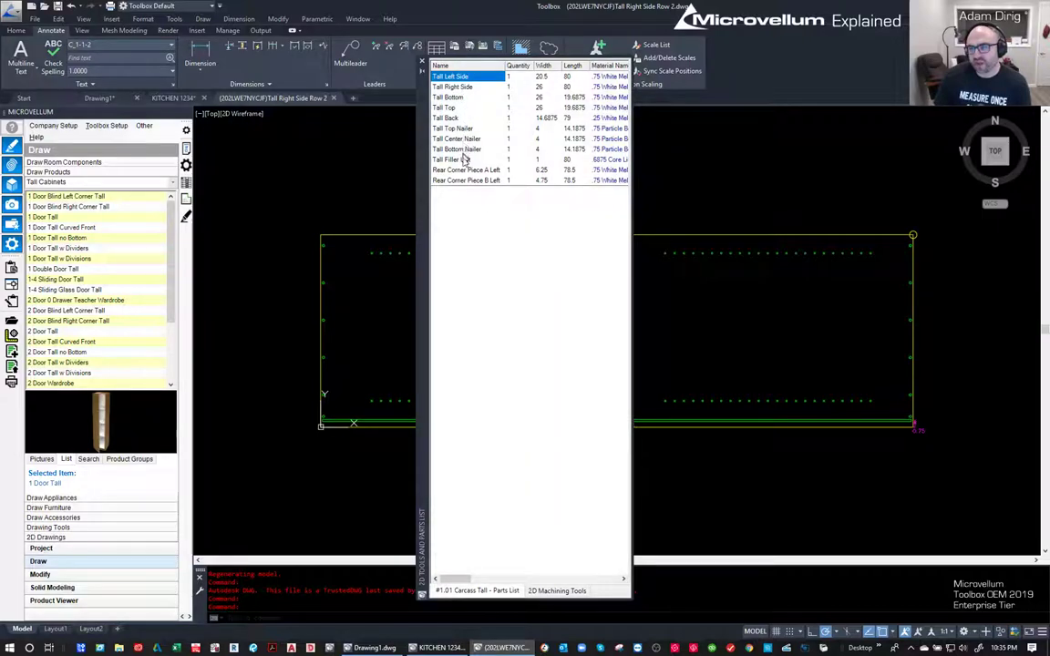
- Anchor the 2D Tools and Parts List palette with Anchor Right so the whole side panel drawing is clear
right_click(422, 235)
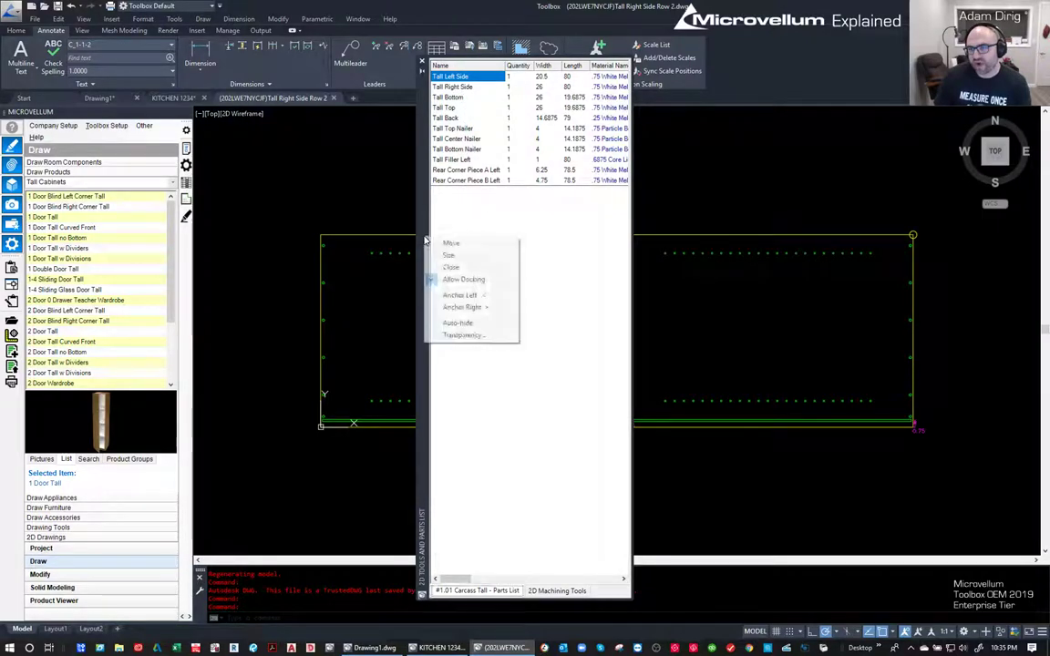
click(449, 310)
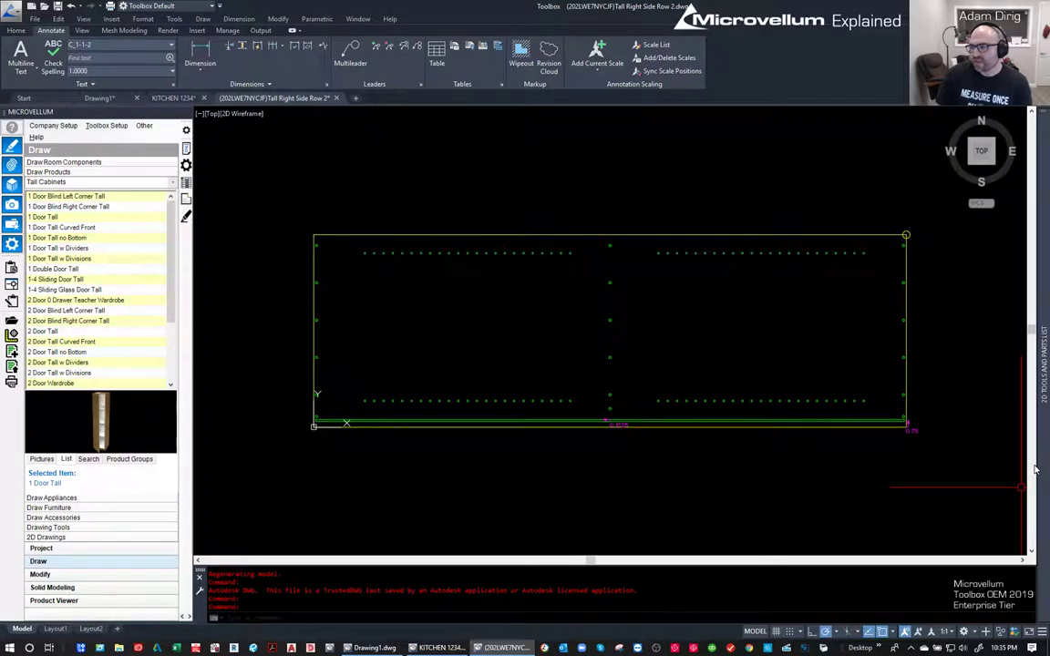
mouse_move(1044, 470)
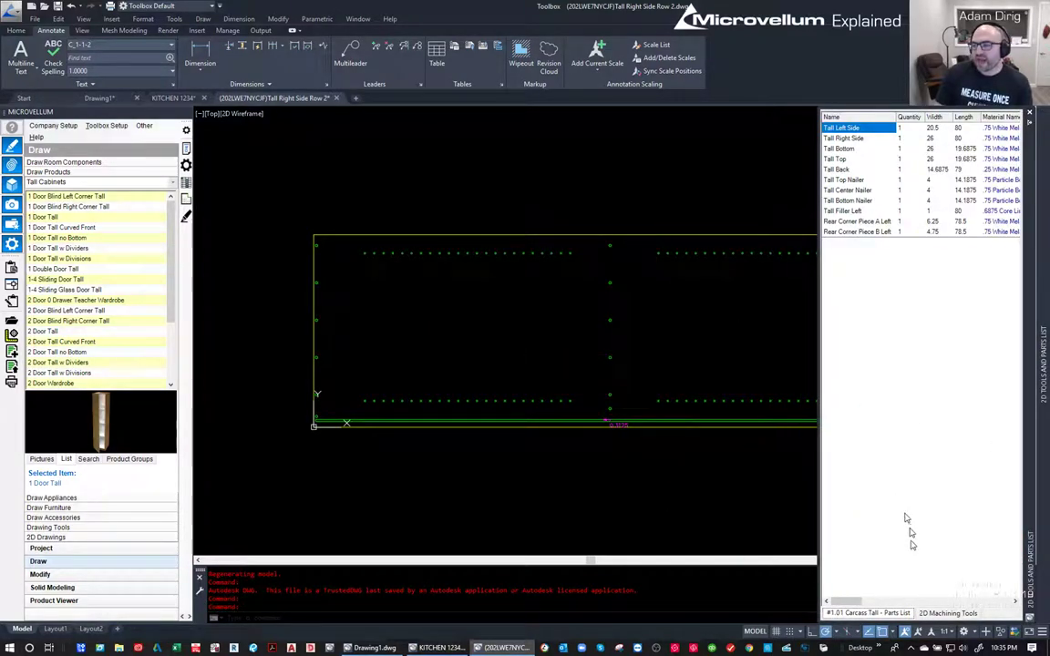
click(463, 462)
scroll(447, 410, down, 2)
scroll(428, 346, up, 2)
mouse_move(428, 346)
middle_down()
mouse_move(637, 227)
mouse_move(609, 267)
middle_up()
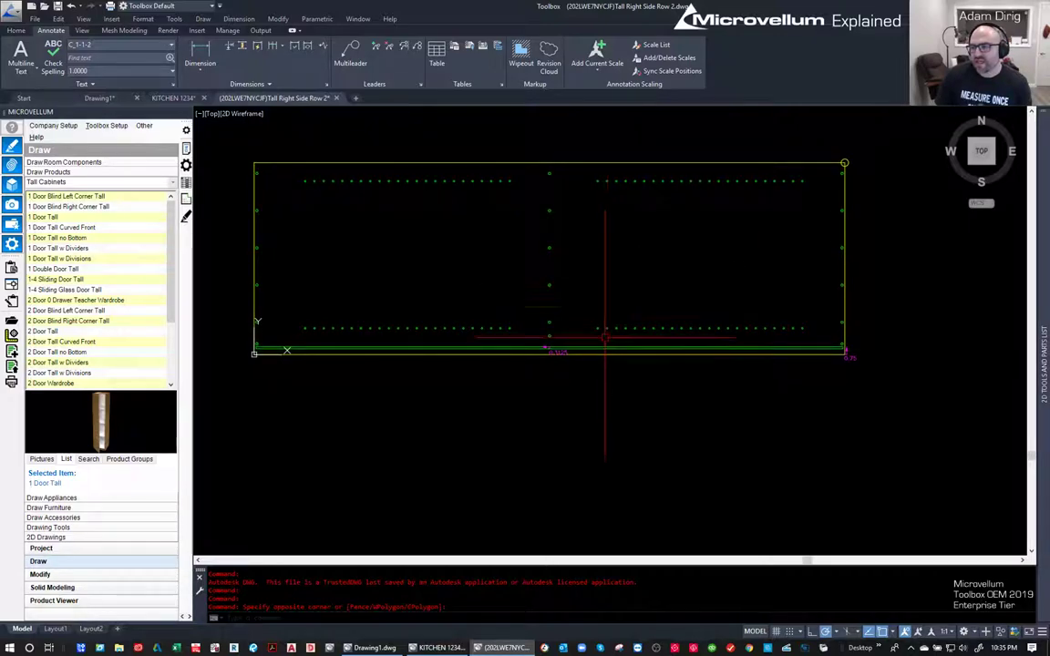
mouse_move(556, 301)
middle_down()
mouse_move(527, 324)
mouse_move(578, 329)
middle_up()
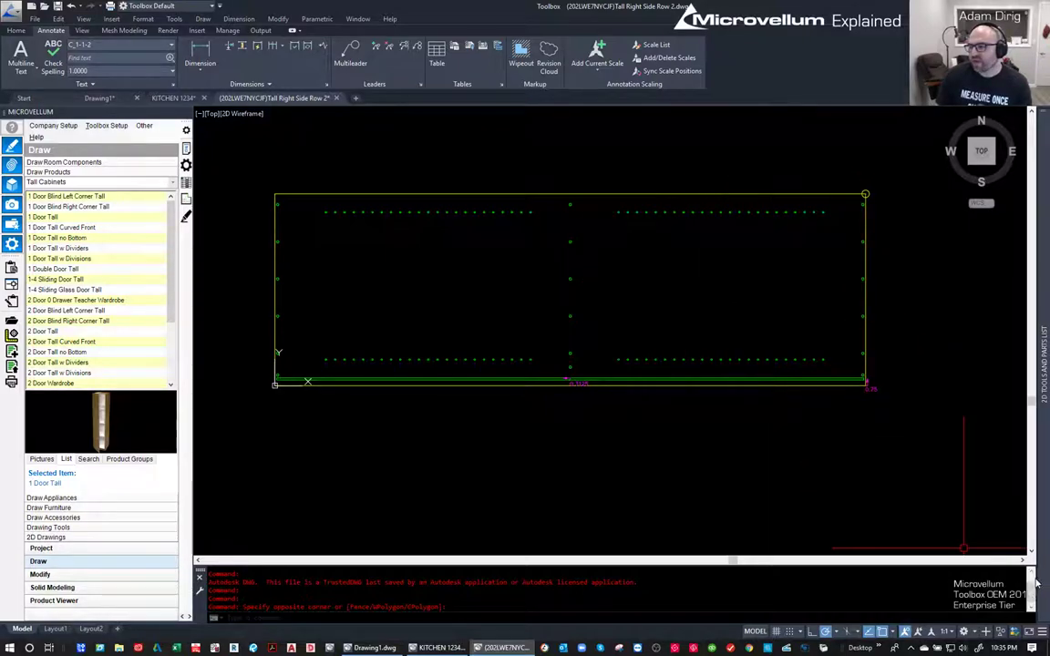
- Choose the Router 3 1/4" routing tool for the side panel and set its other depth to .75
mouse_move(1043, 383)
click(953, 614)
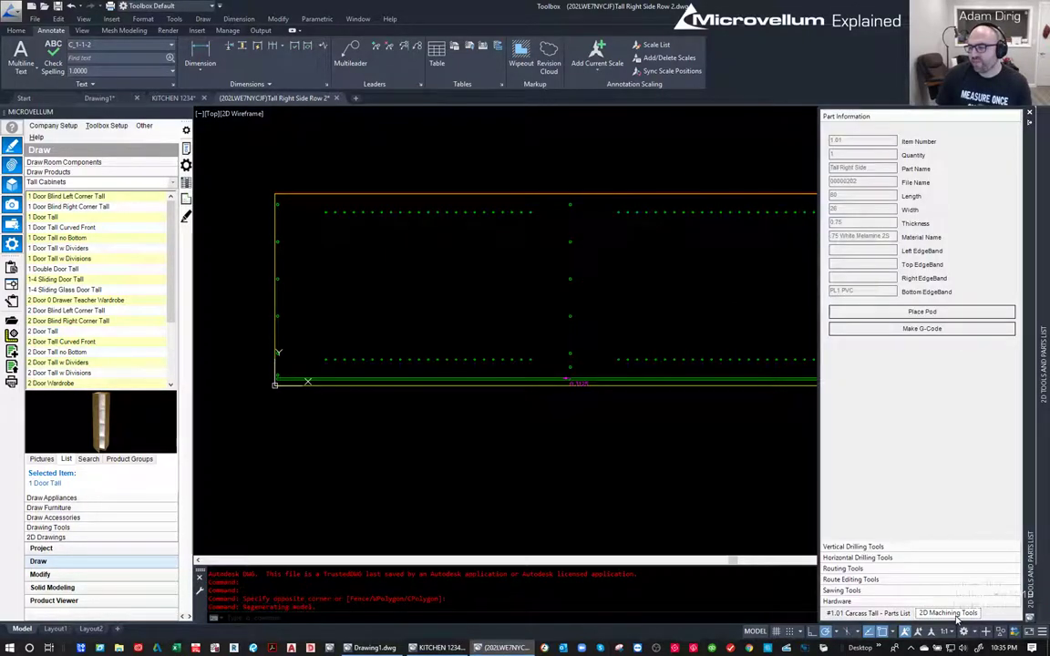
click(843, 569)
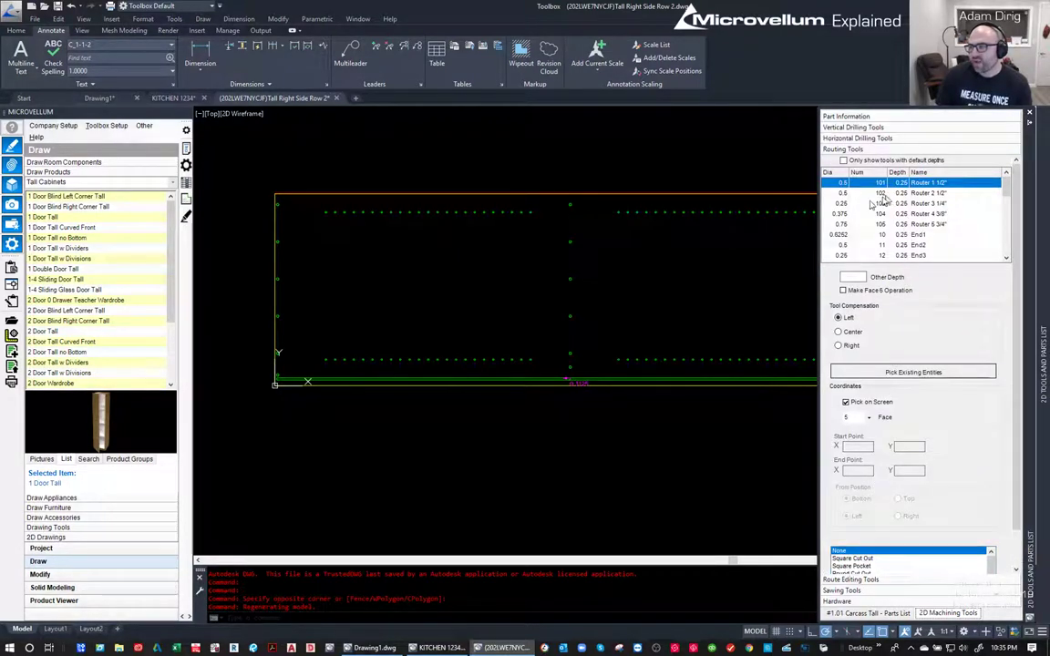
click(840, 203)
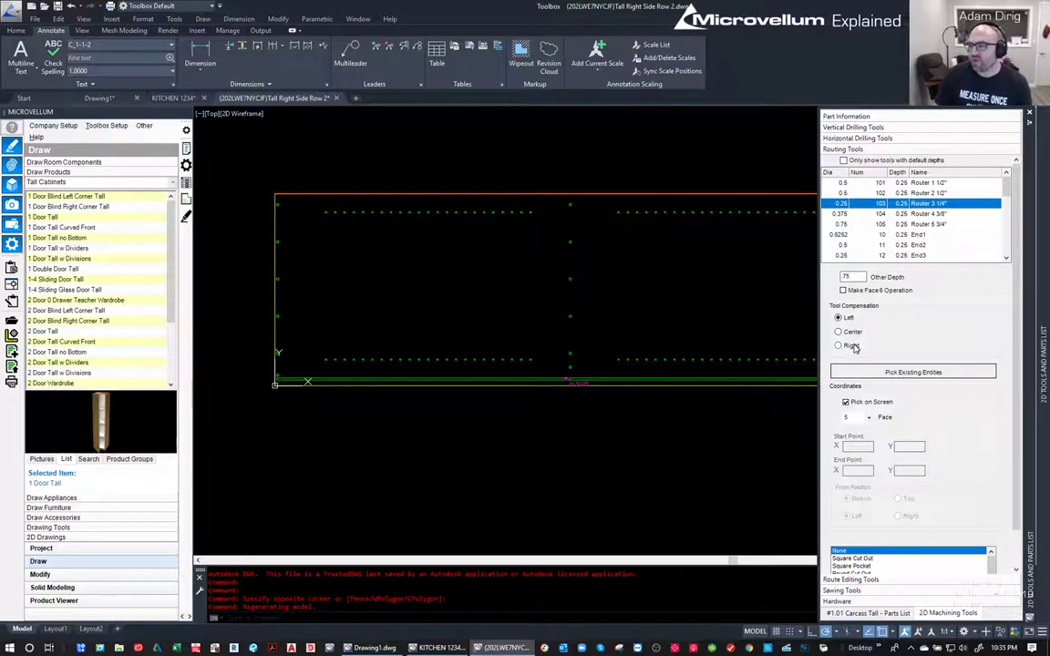
scroll(879, 539, down, 1)
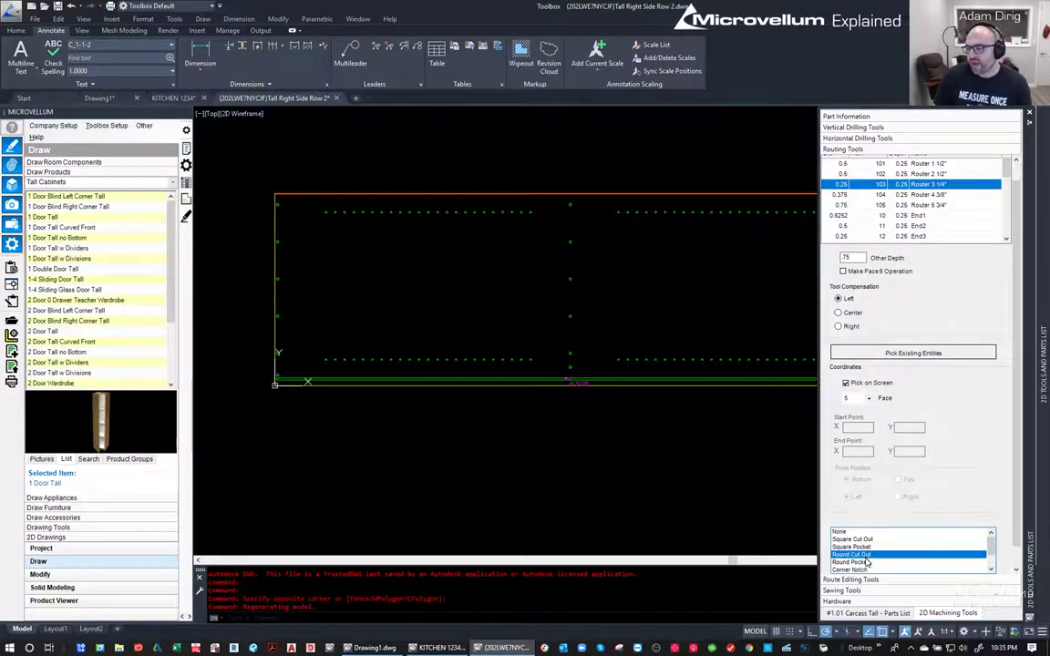
- Draw a rectangular routed cut-out by two corners in the open area between the panel's two shelf-hole rows
click(862, 548)
scroll(851, 547, down, 3)
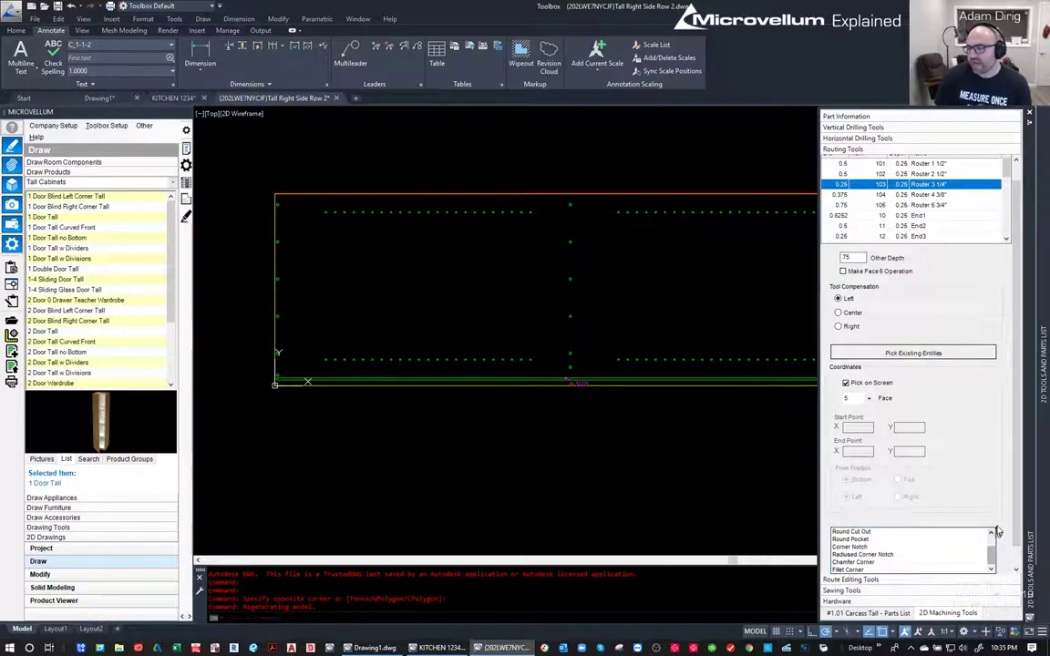
scroll(911, 483, down, 1)
click(915, 568)
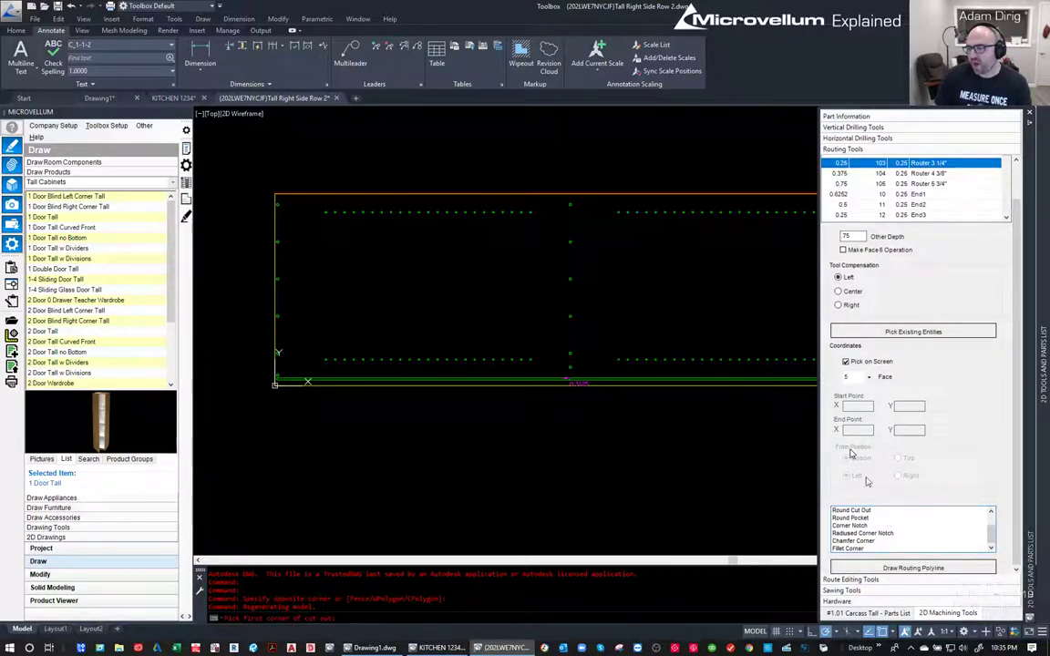
click(750, 306)
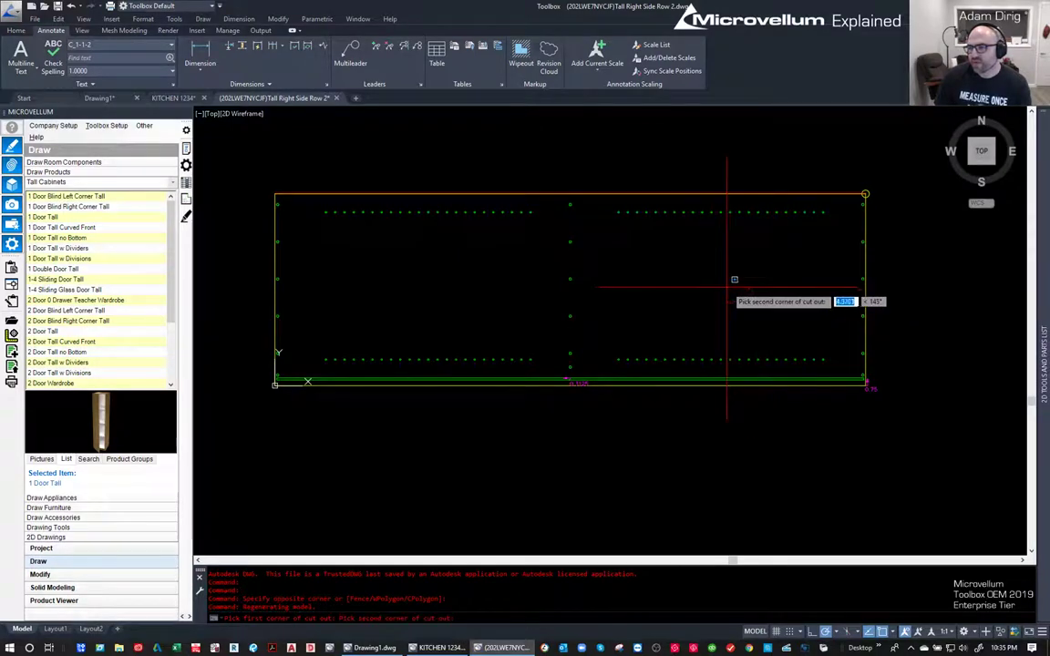
click(708, 270)
scroll(736, 292, up, 4)
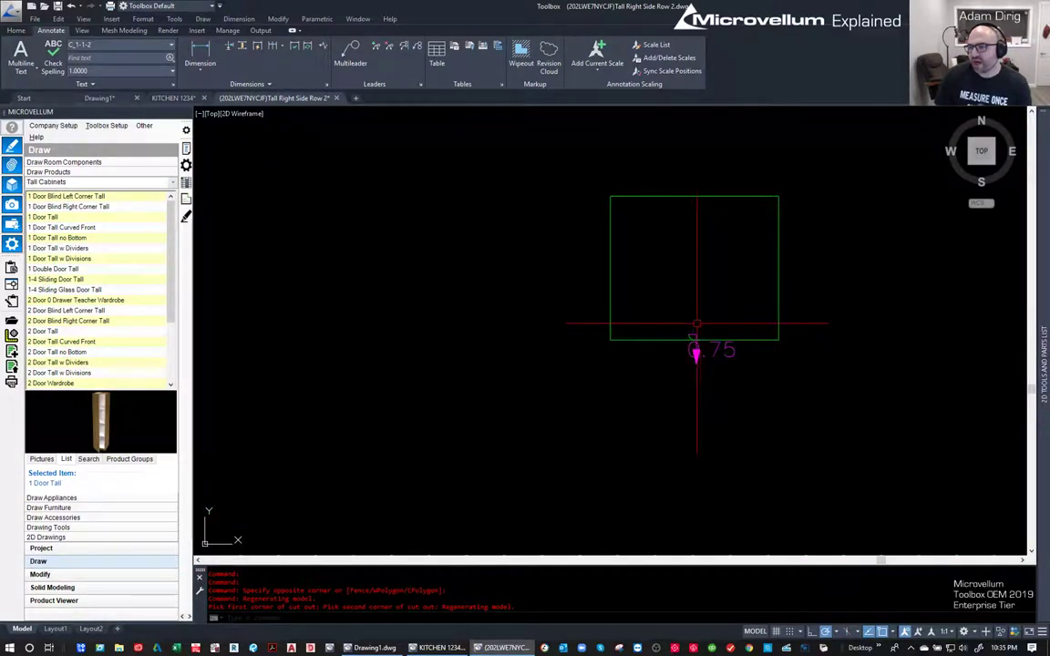
- Copy the rectangular cut-out with its depth marker 8 inches along the panel at 180°, toward the centre hole column
scroll(588, 286, down, 3)
click(698, 386)
click(567, 214)
text(co)
key(Return)
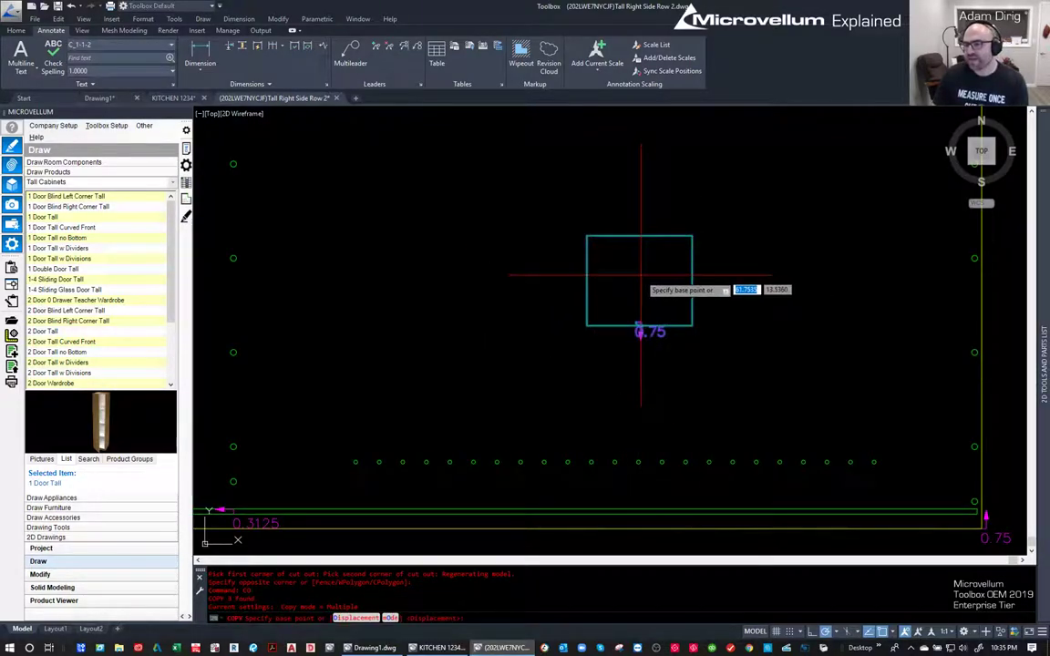
click(693, 279)
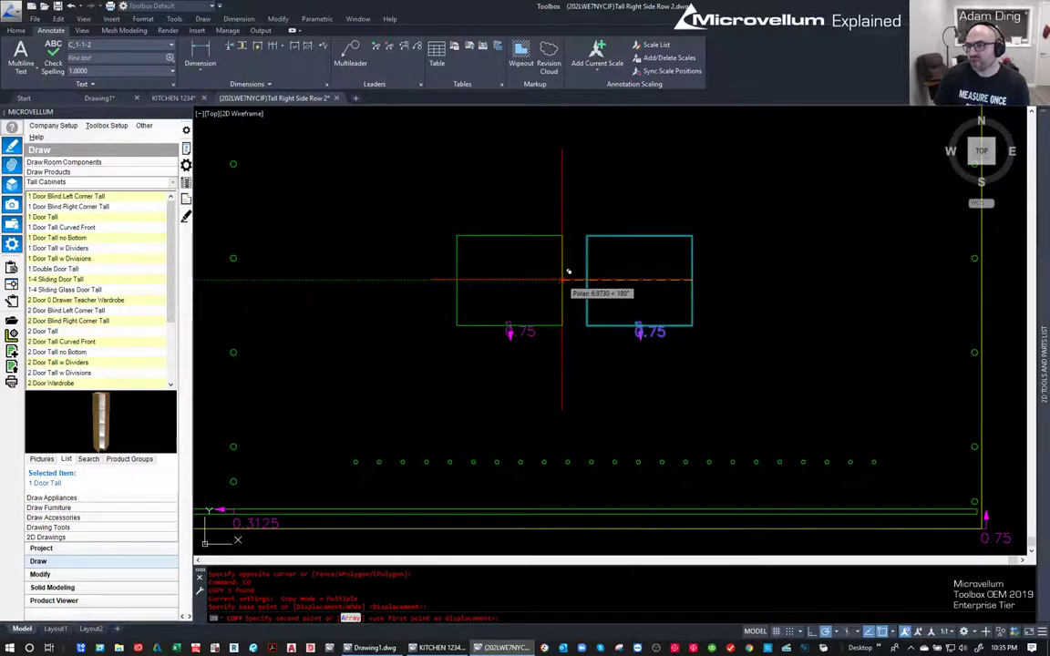
text(8)
key(Return)
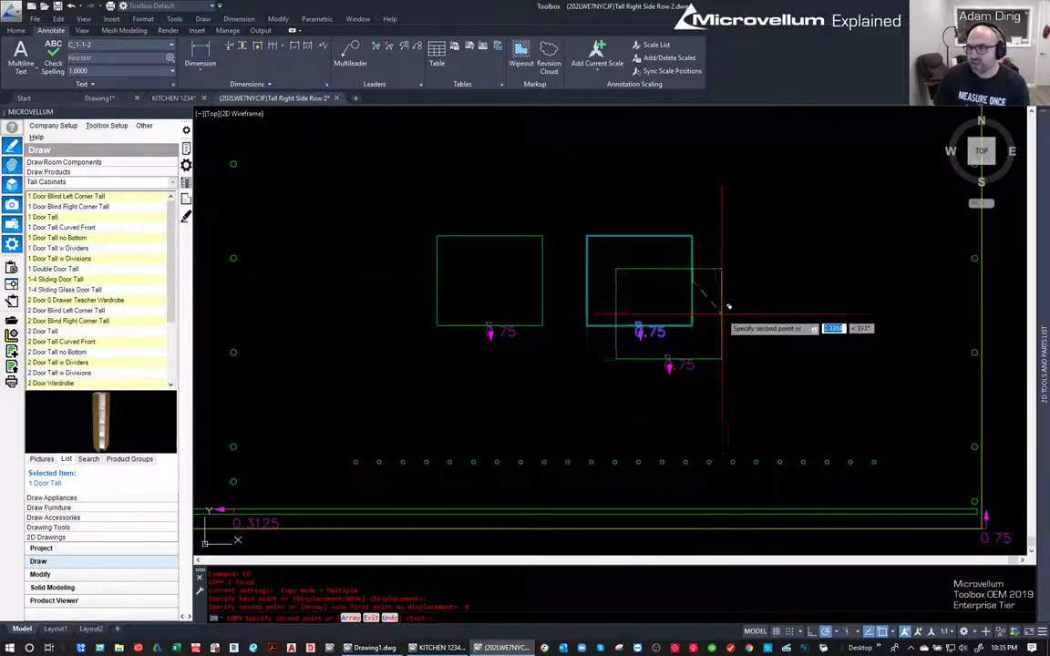
key(Escape)
- Draw a horizontal line from the copied cut-out's edge midpoint through the original cut-out to the panel's end edge
click(925, 503)
key(Escape)
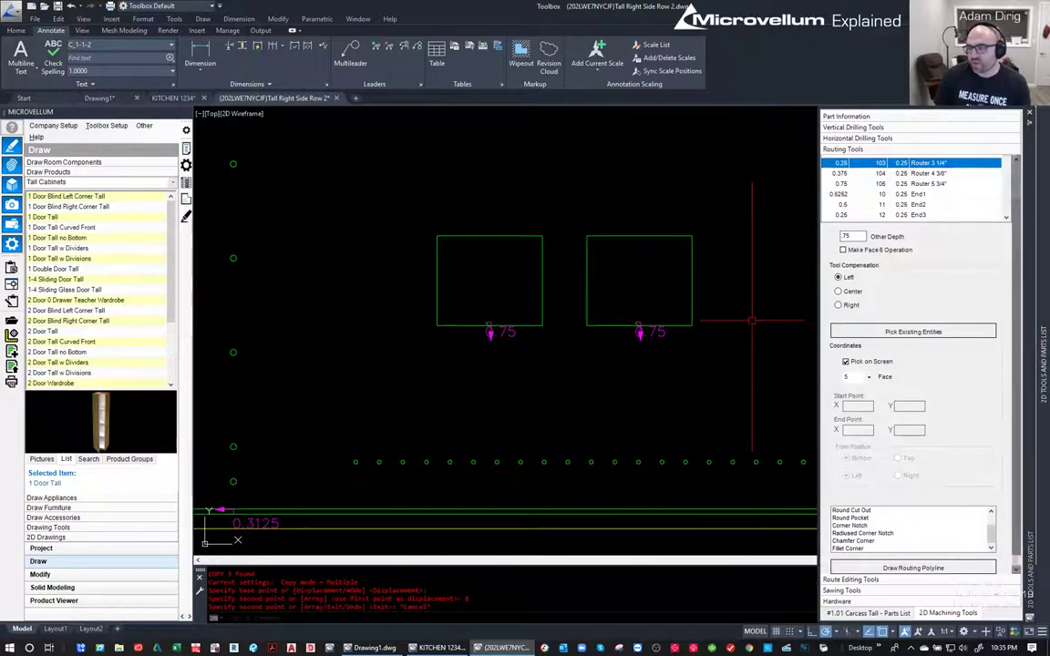
text(l)
key(Return)
click(542, 281)
click(981, 281)
key(Return)
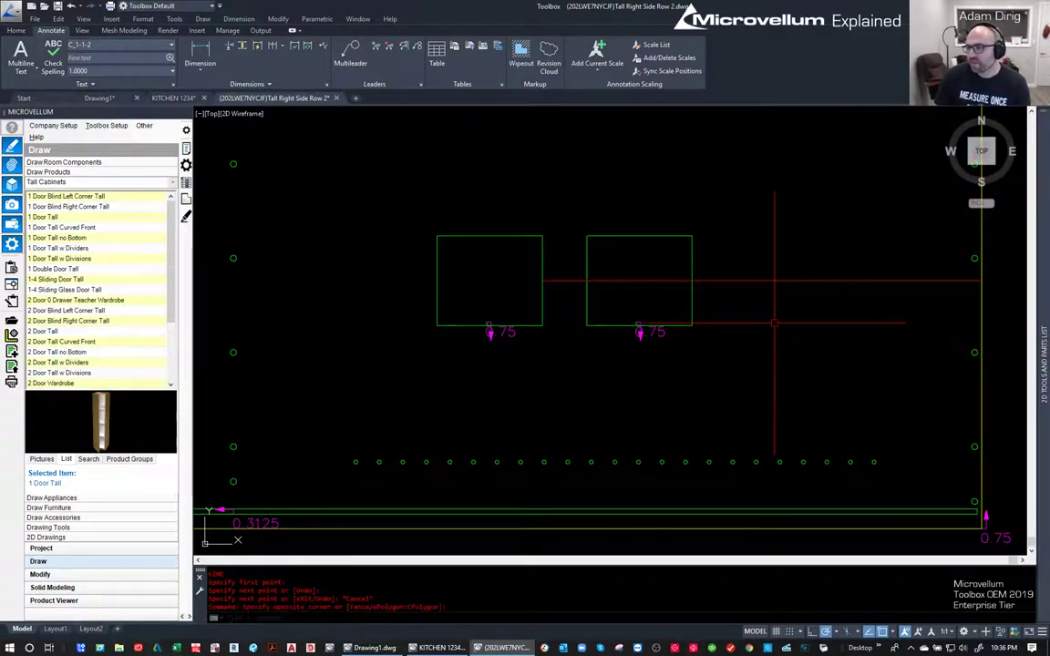
key(Escape)
mouse_move(1042, 545)
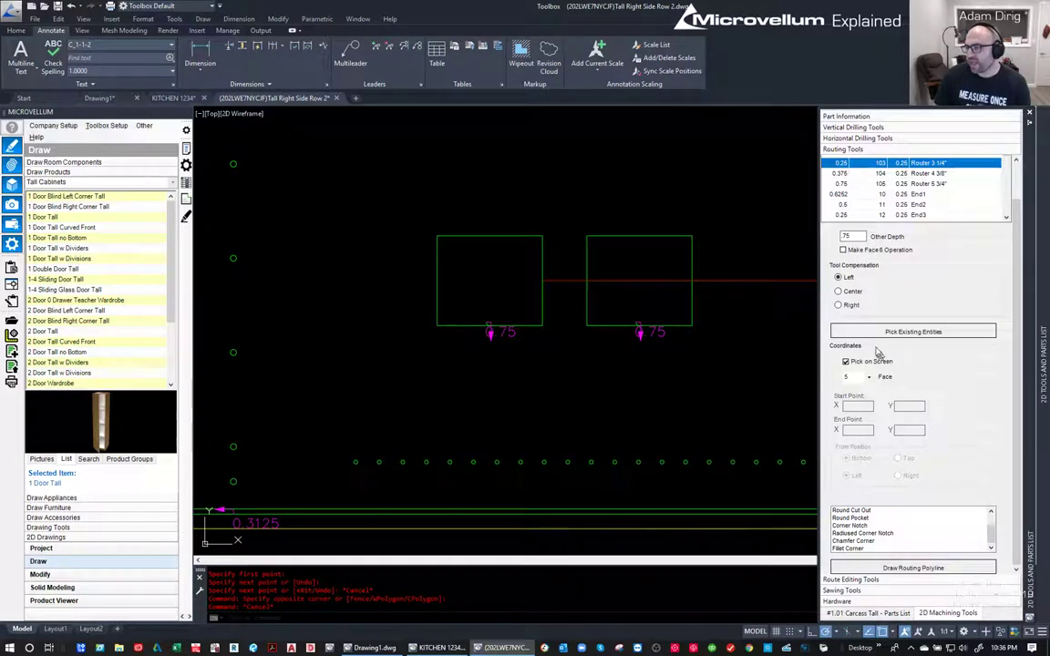
- Convert the drawn horizontal line into a centre-compensated route at .5 depth by picking it as an existing entity
click(851, 291)
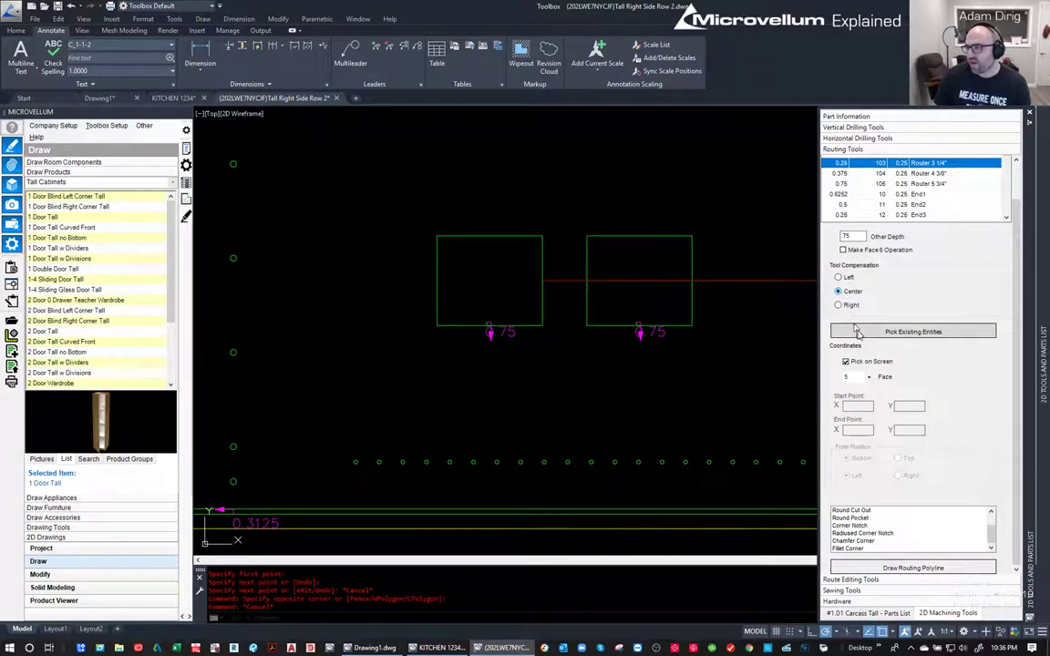
click(946, 333)
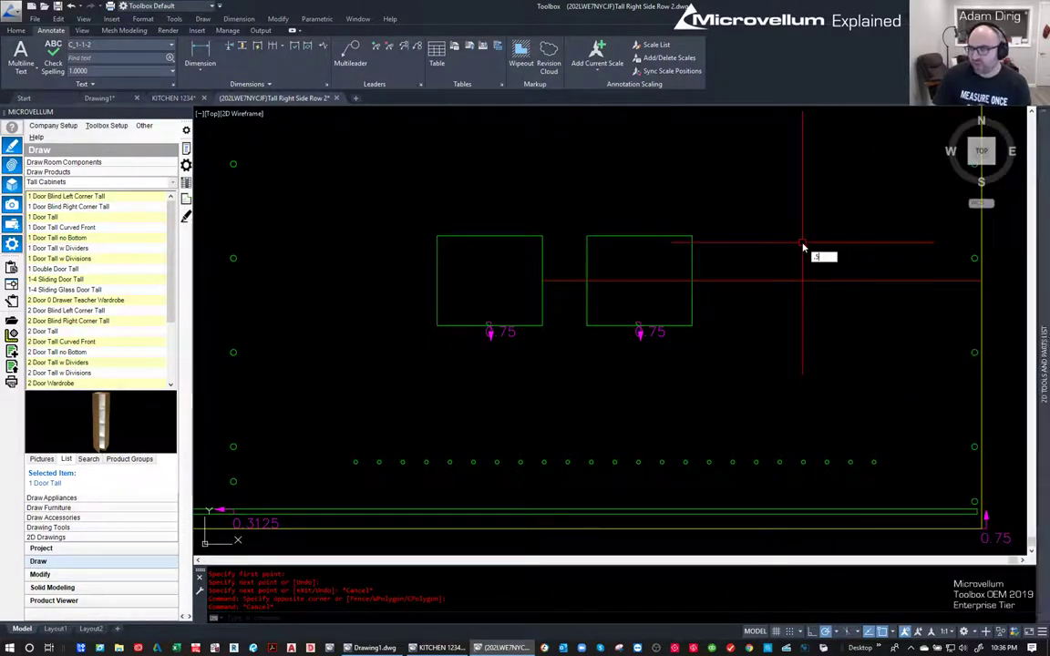
mouse_move(1042, 346)
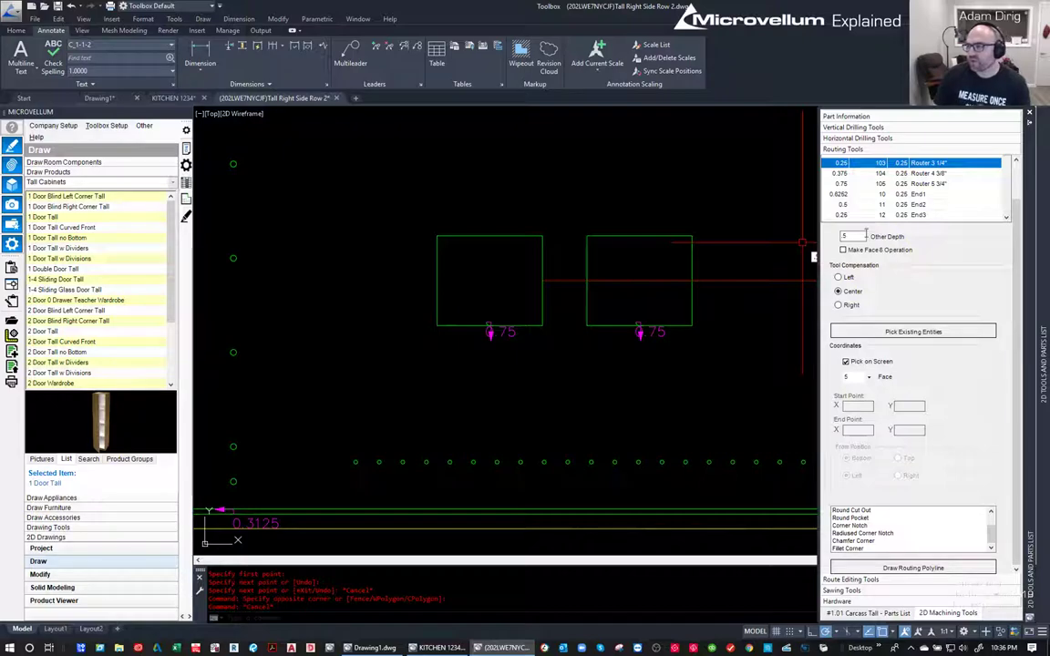
click(861, 332)
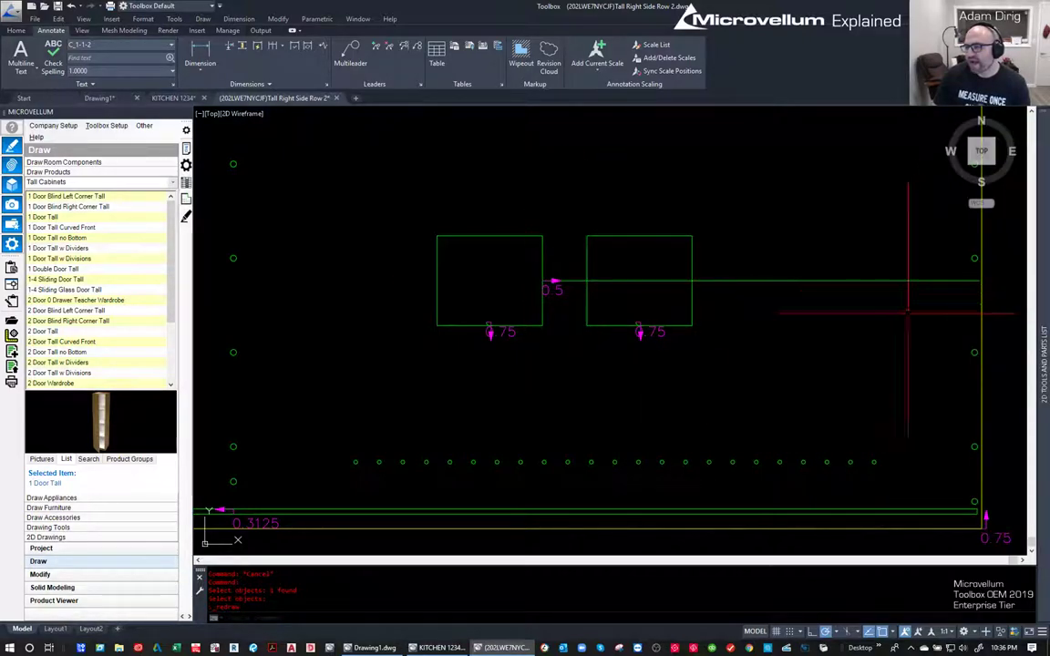
click(856, 305)
- Update the current side panel part with its added machining and redraw the tall cabinet product
scroll(677, 340, down, 4)
mouse_move(1028, 433)
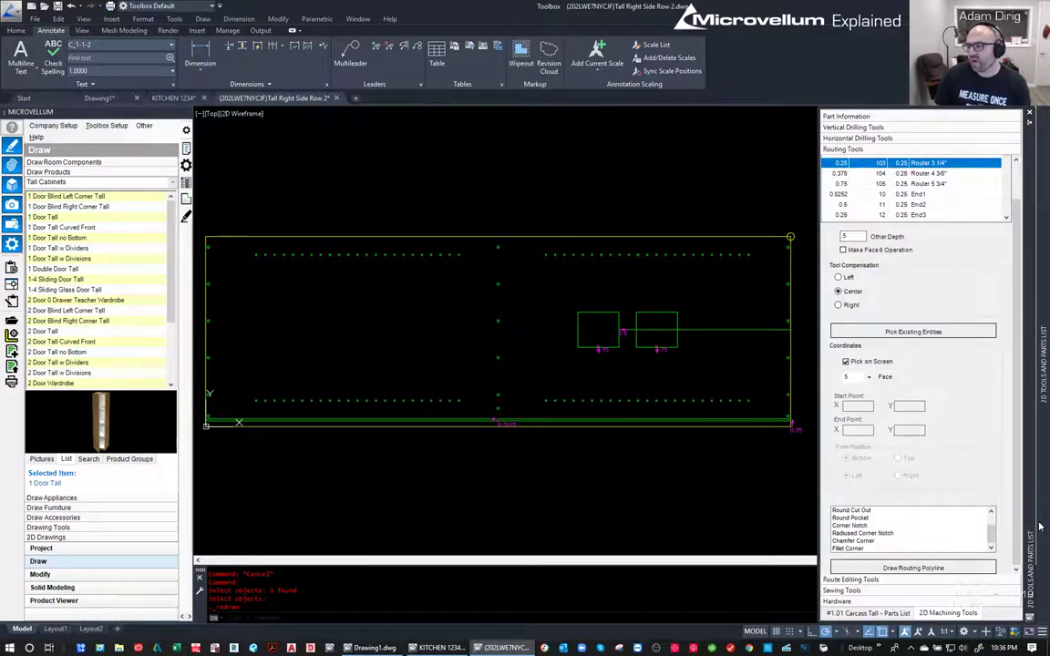
click(872, 613)
right_click(894, 282)
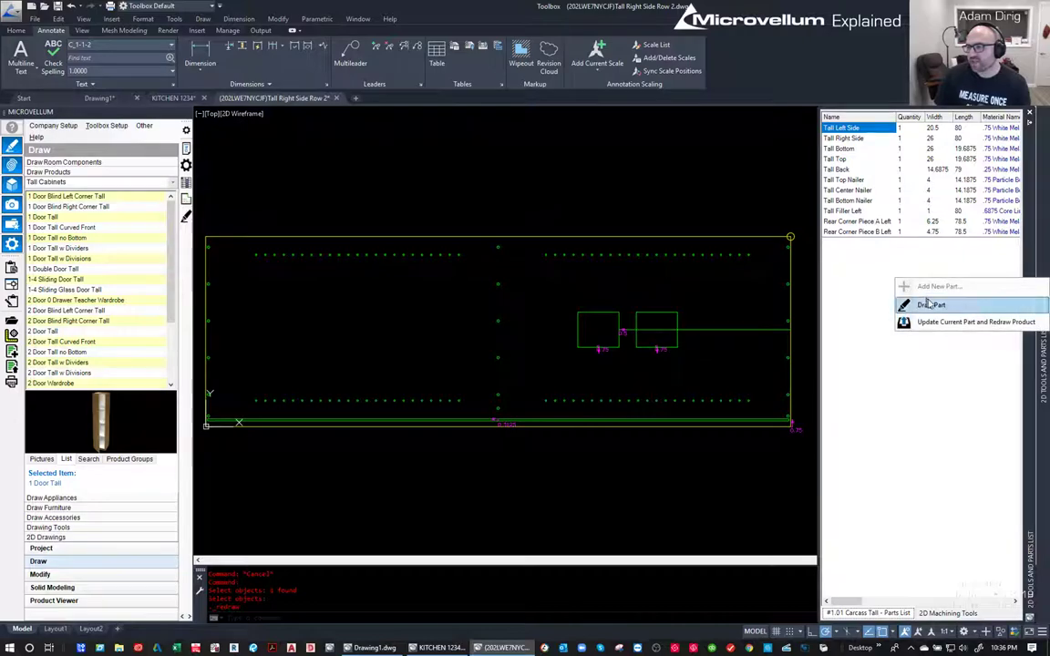
click(943, 322)
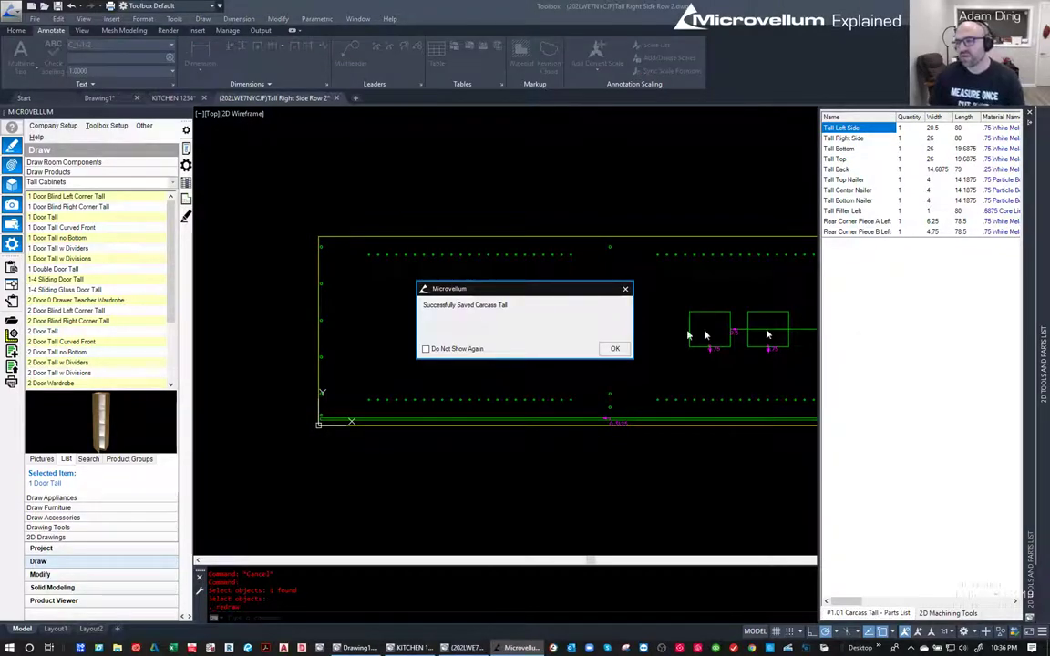
click(614, 348)
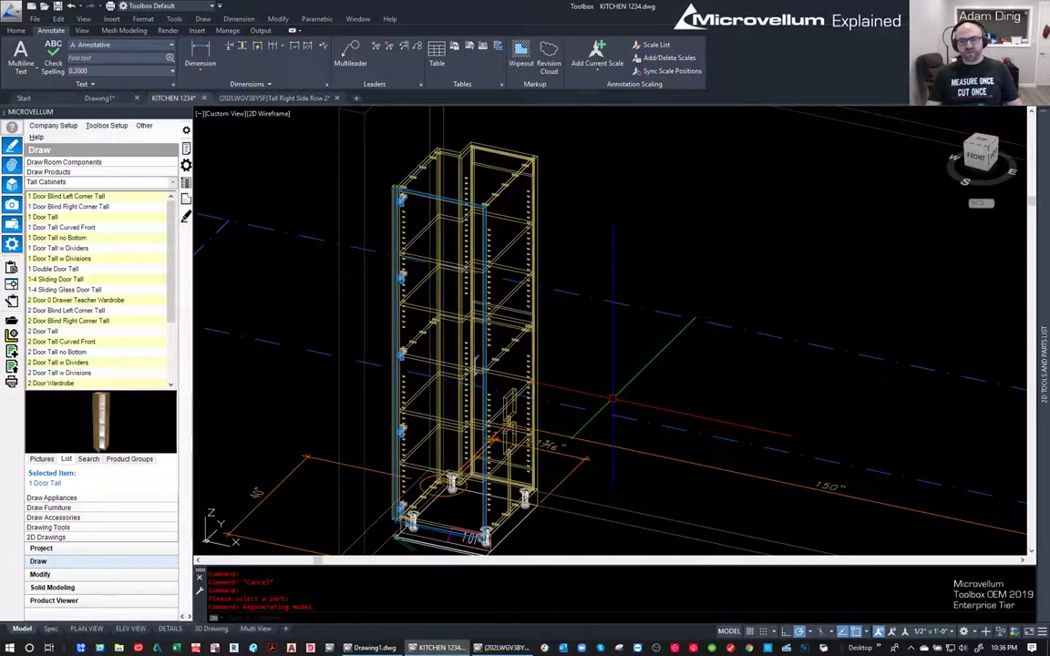
- Examine the two cut-outs and the connecting groove in the cabinet's right side in 3D and compare them with the part drawing
scroll(585, 451, up, 3)
scroll(620, 460, down, 3)
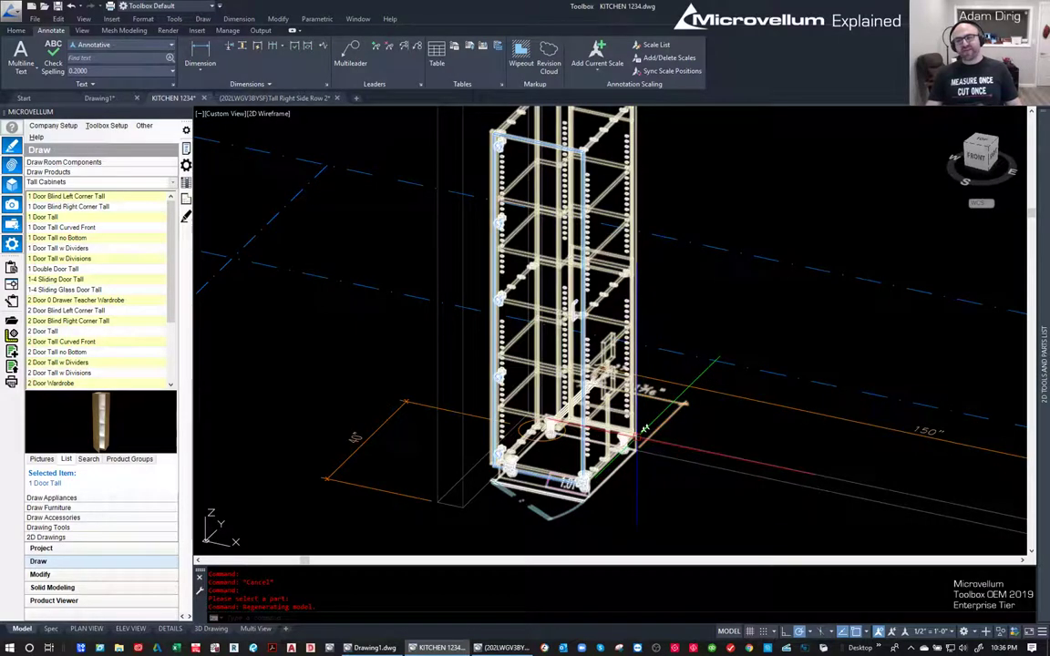
scroll(644, 428, up, 2)
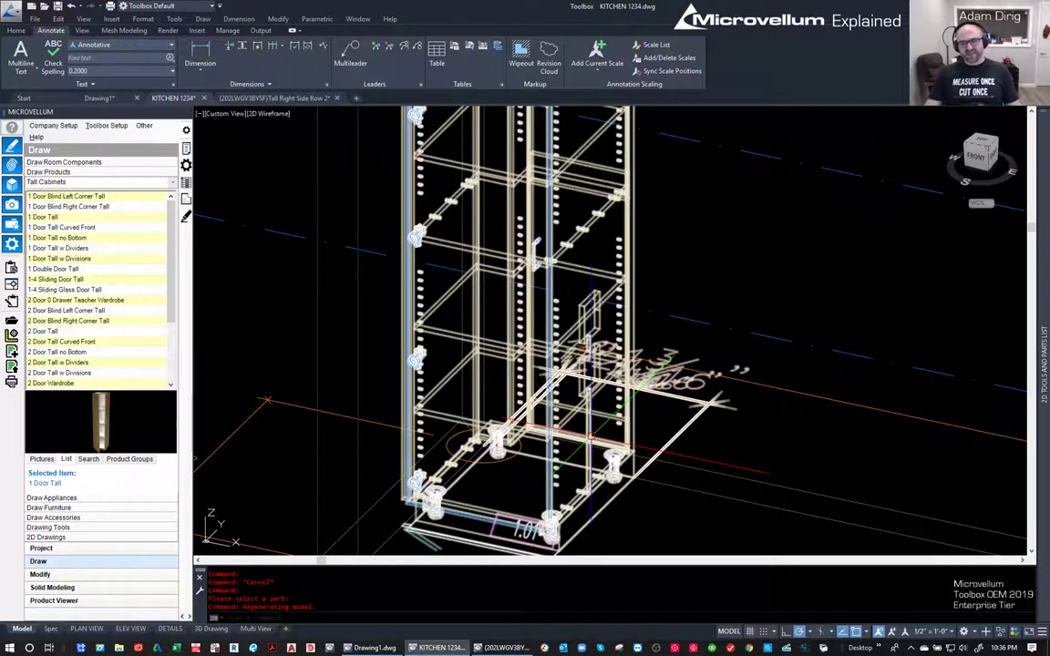
scroll(579, 369, up, 5)
scroll(575, 327, up, 4)
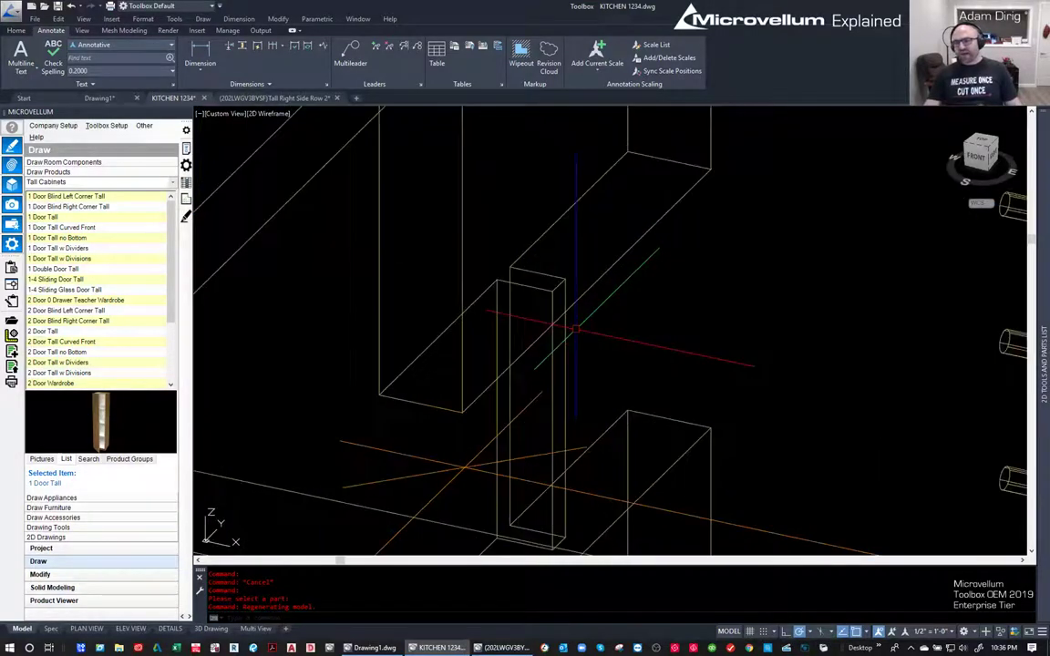
scroll(575, 328, down, 5)
scroll(720, 460, up, 3)
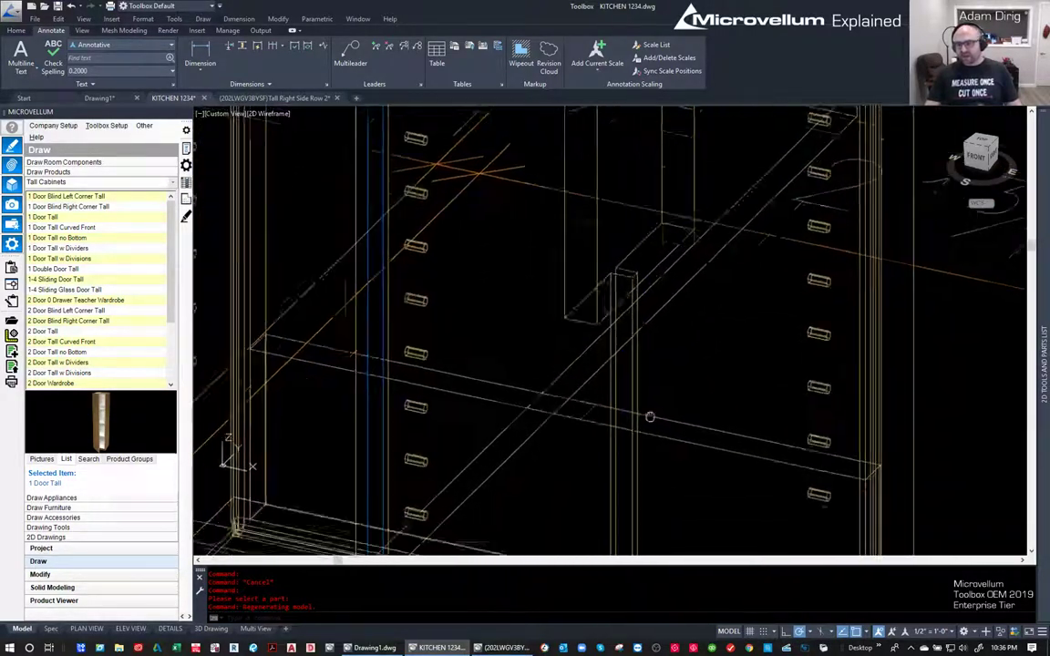
shift+middle_drag(720, 460, 758, 194)
scroll(757, 194, down, 3)
shift+middle_drag(746, 476, 711, 497)
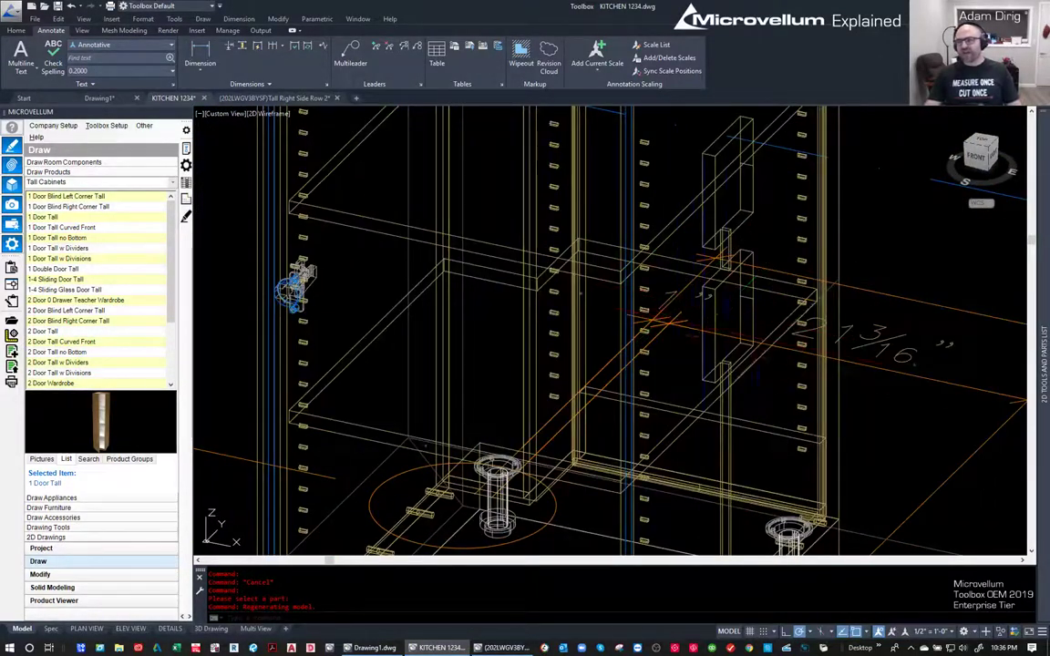
click(264, 99)
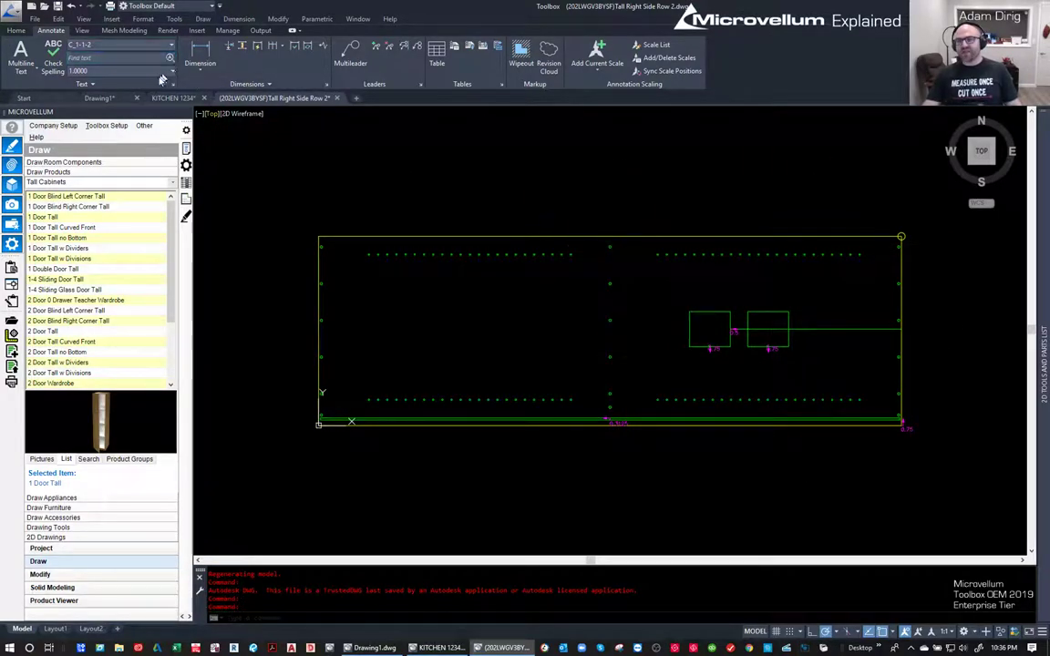
click(173, 97)
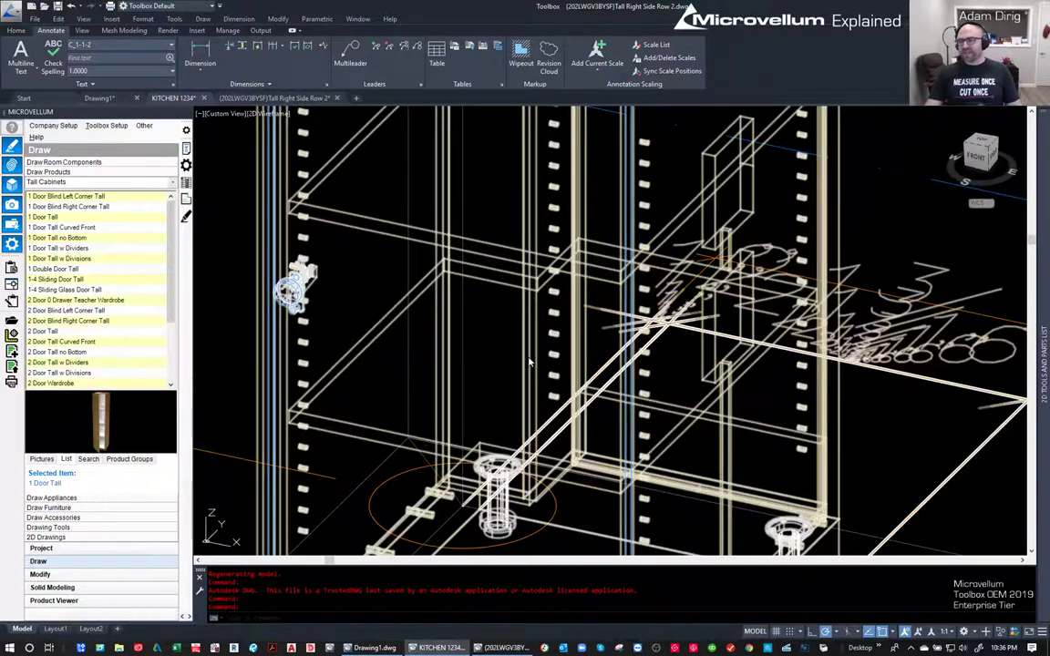
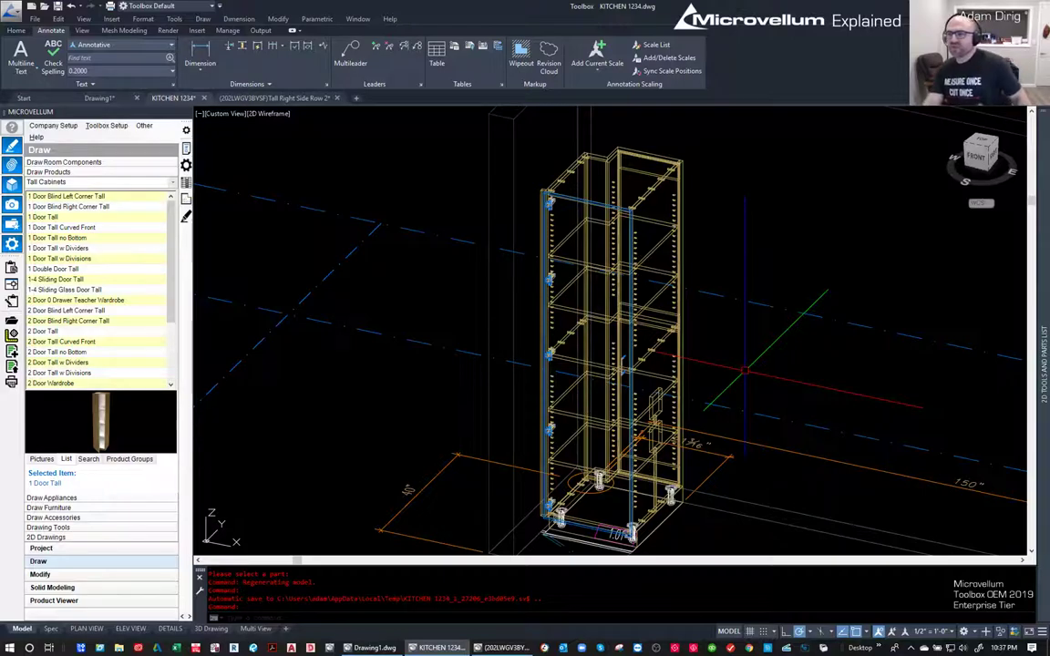
- Look at the product library's group and picture views, ending in the product list view
middle_drag(756, 340, 553, 303)
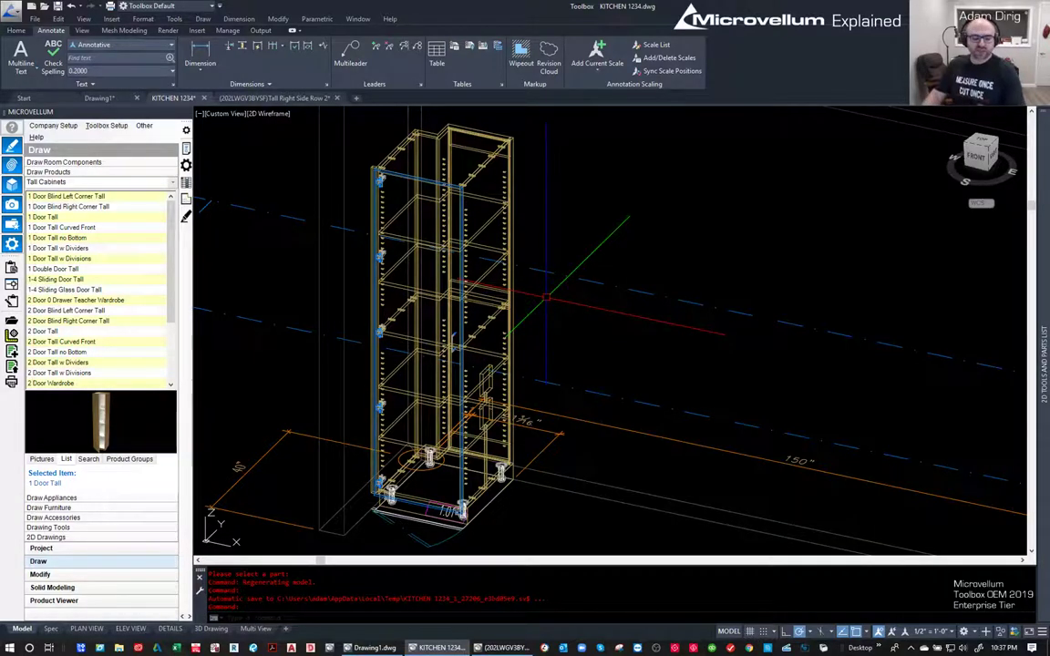
click(128, 458)
click(41, 459)
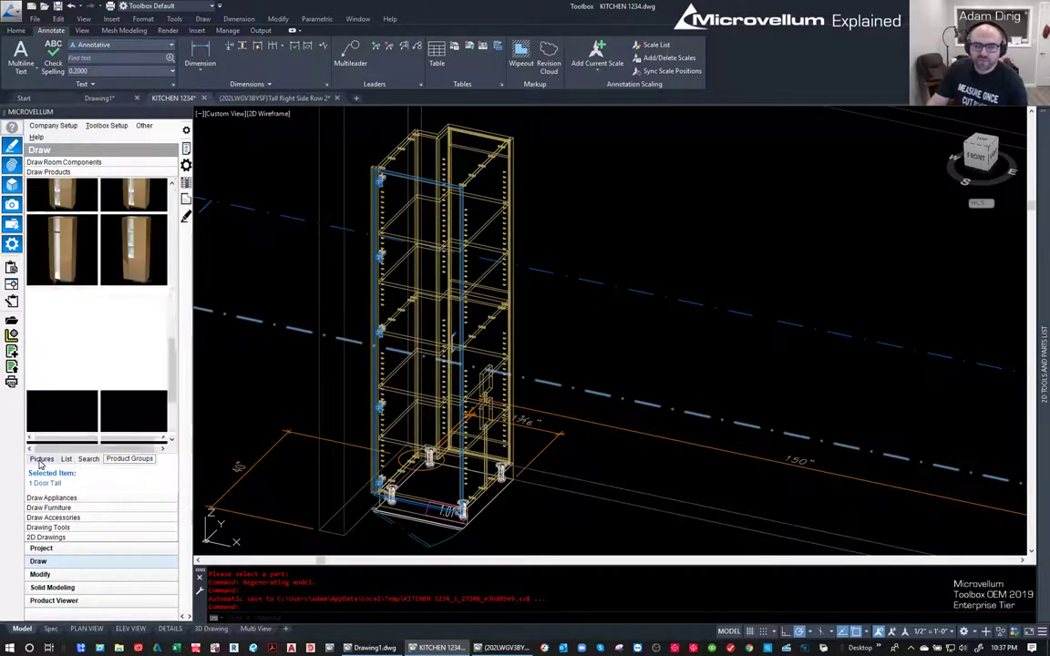
click(73, 461)
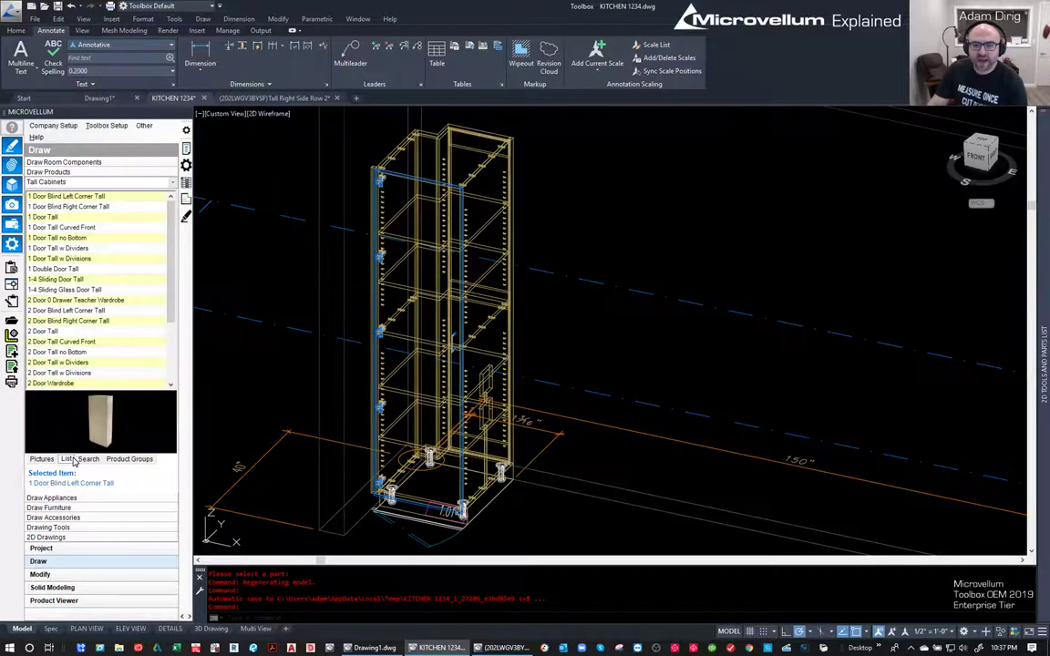
- Look into the Cabinets Face Frame group and load the Appliance Cabinets category from Cabinets Frameless
click(172, 184)
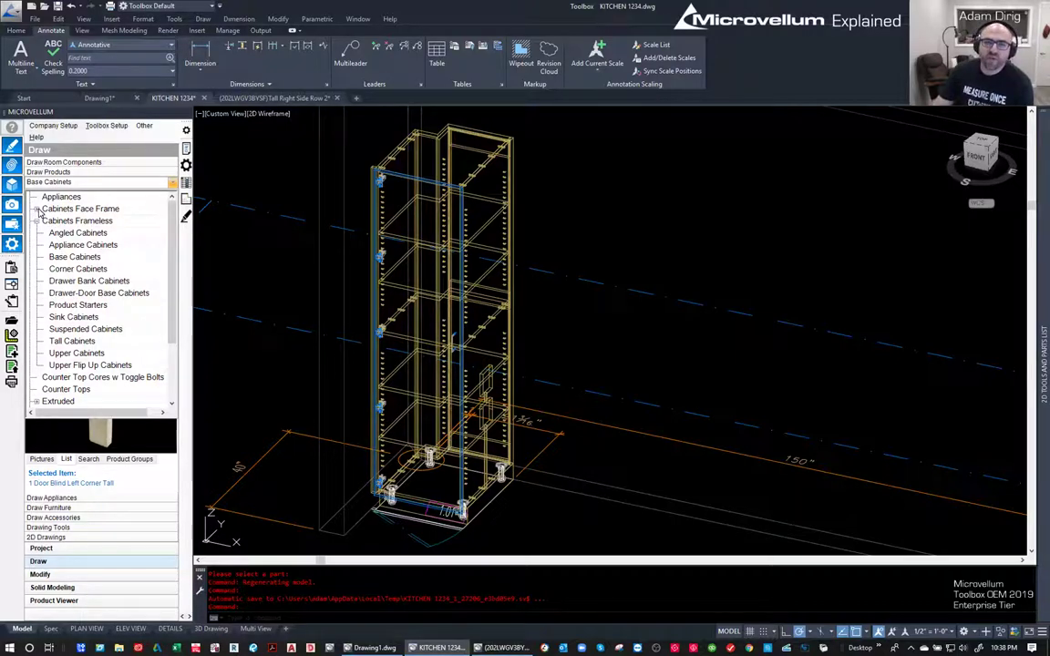
click(37, 208)
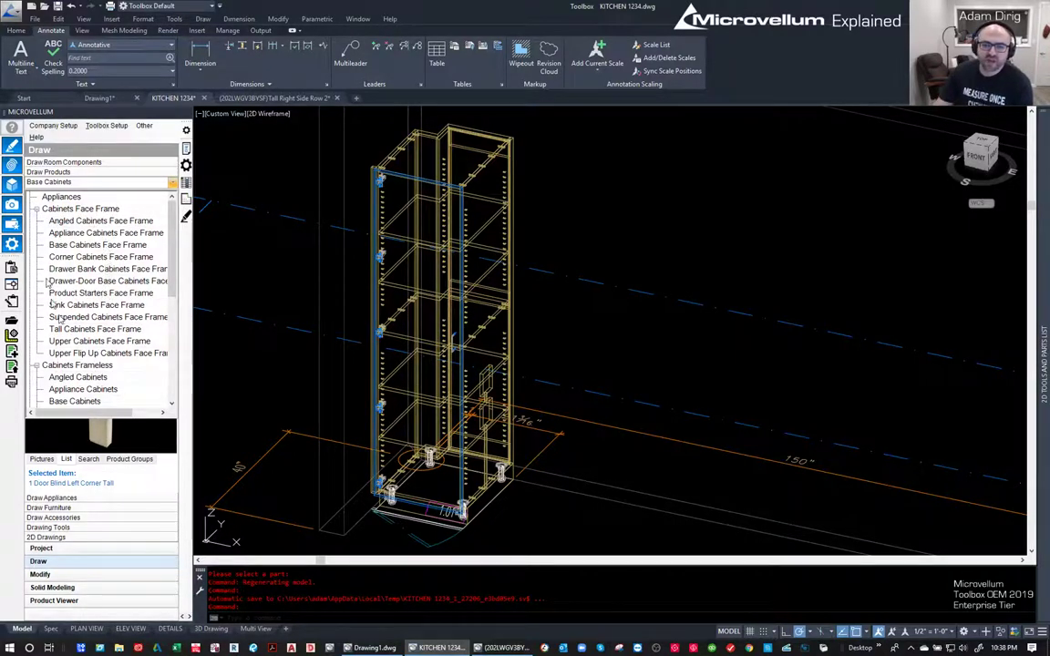
click(41, 207)
click(37, 210)
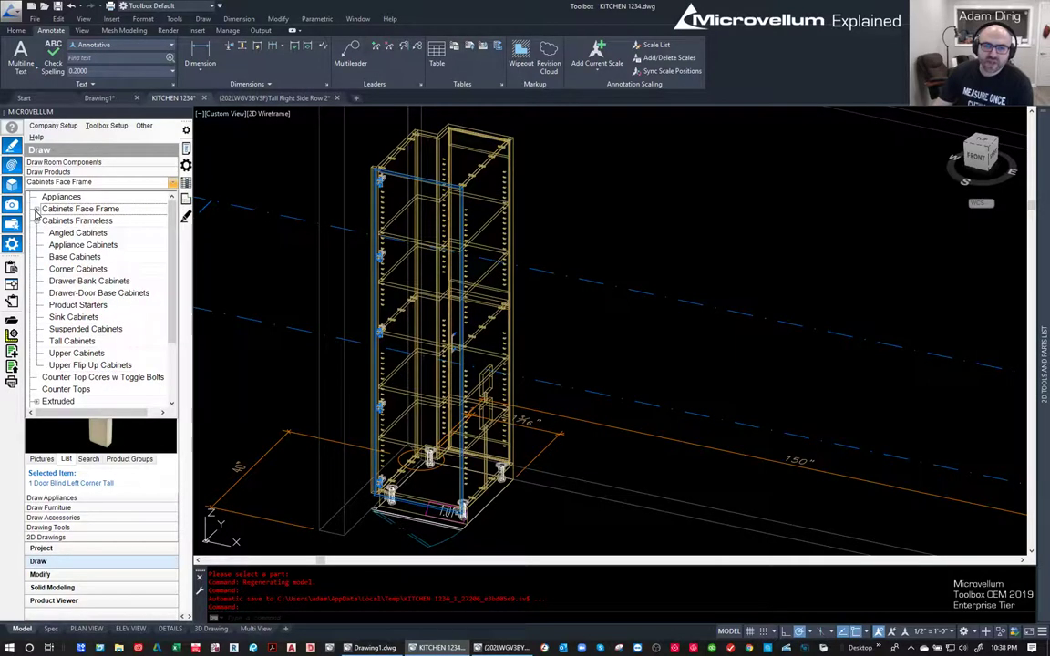
double_click(85, 245)
- Place one 2 Door Refer Enclosure Tall against the right side of the existing tall cabinet
click(62, 228)
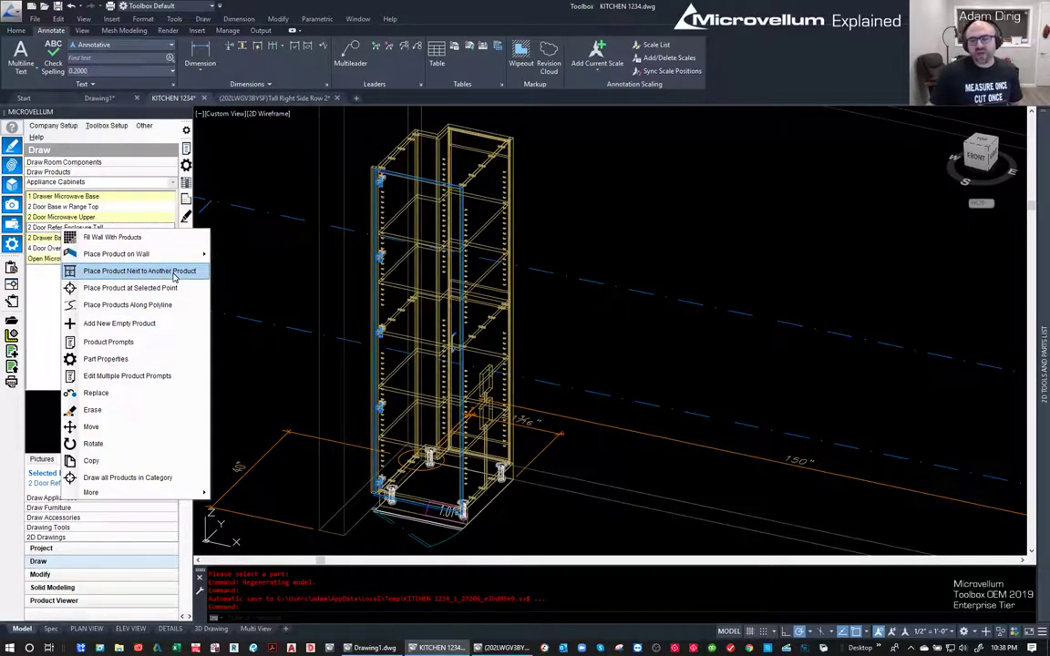
click(174, 271)
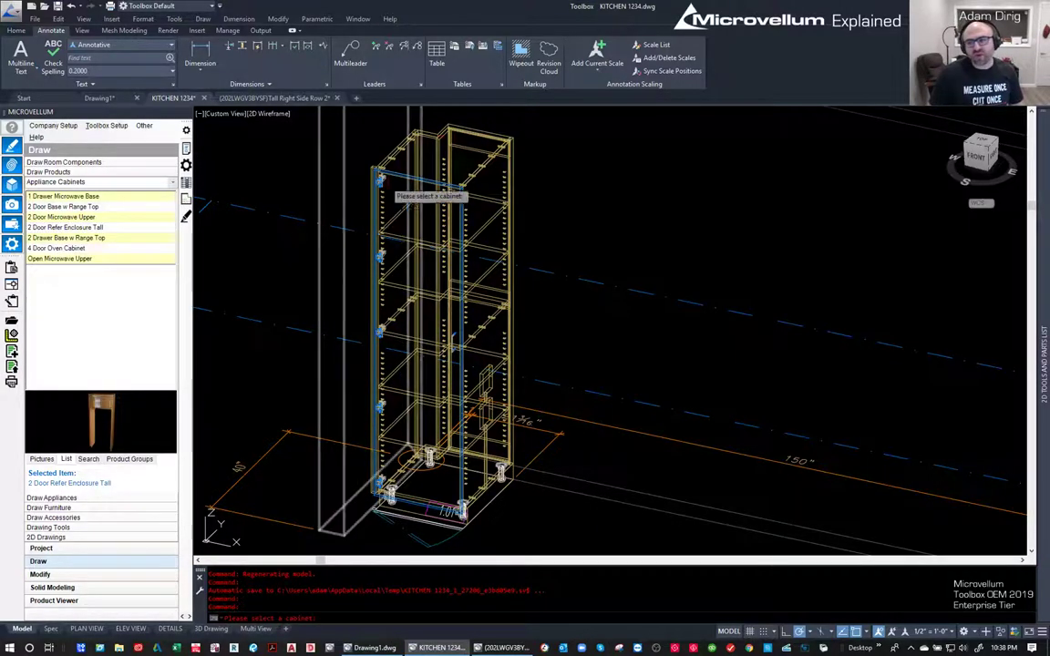
click(493, 160)
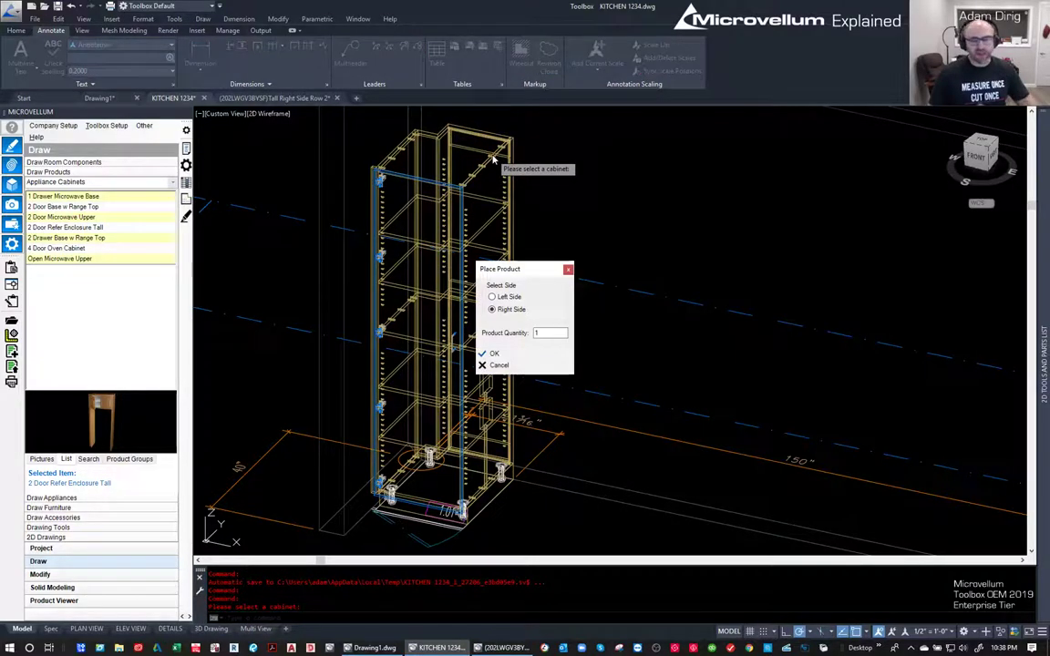
click(488, 352)
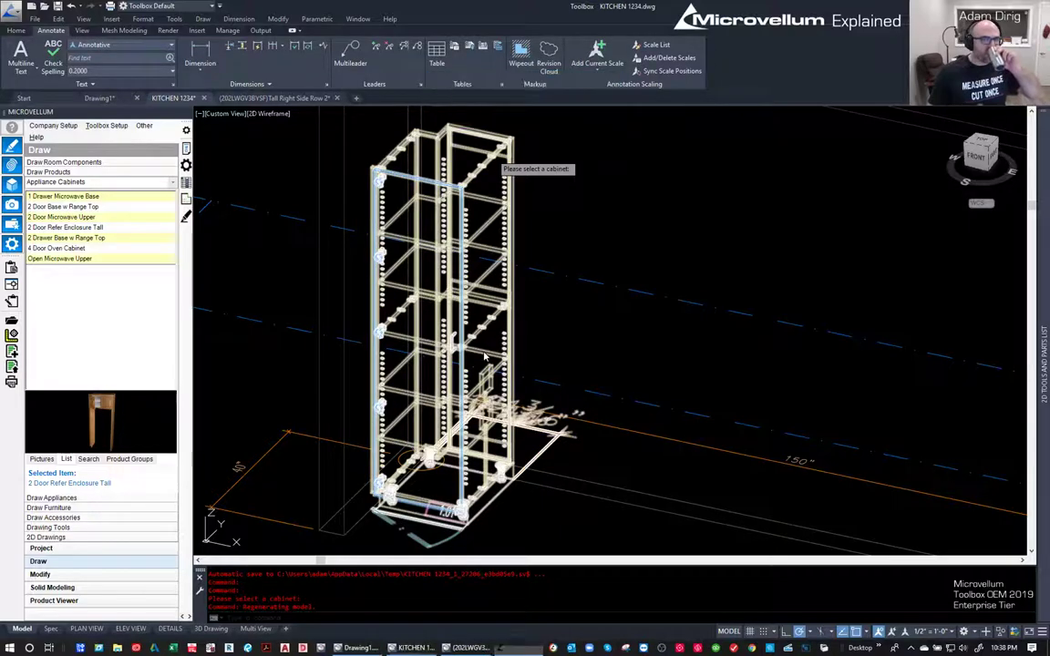
click(484, 356)
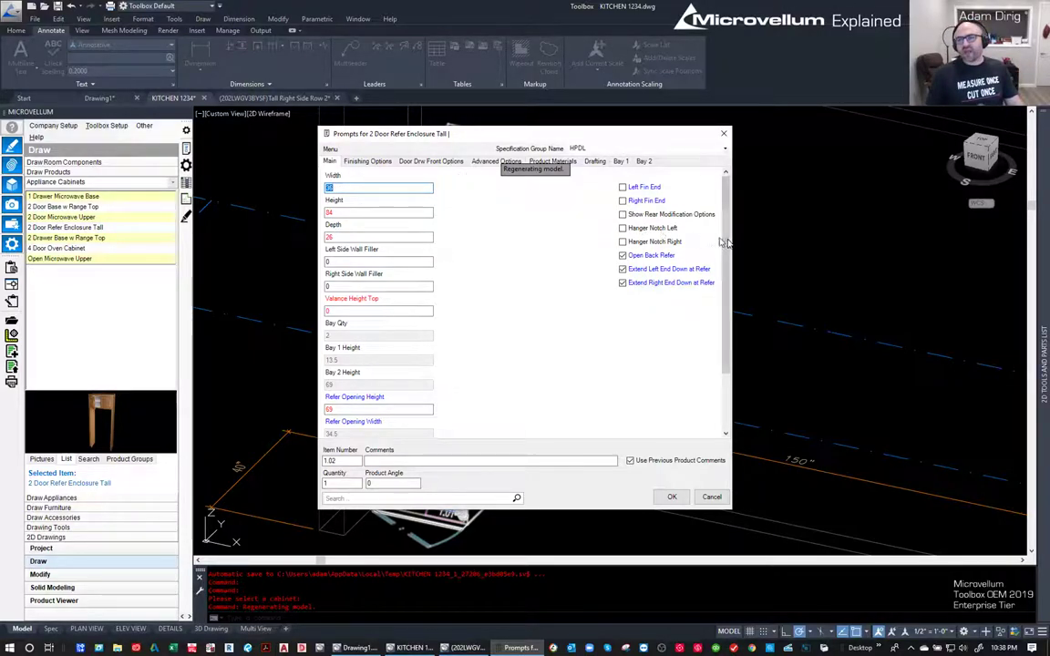
- Enable Right Fin End in the refrigerator enclosure's prompts and accept them to draw the product
scroll(724, 243, down, 3)
scroll(510, 219, up, 3)
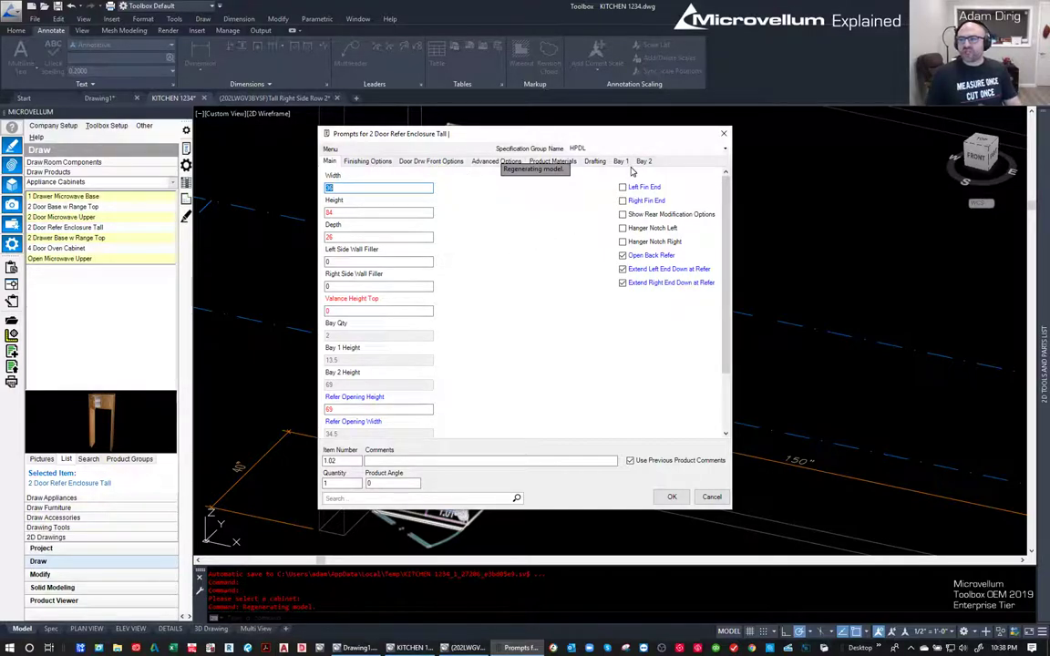
click(623, 202)
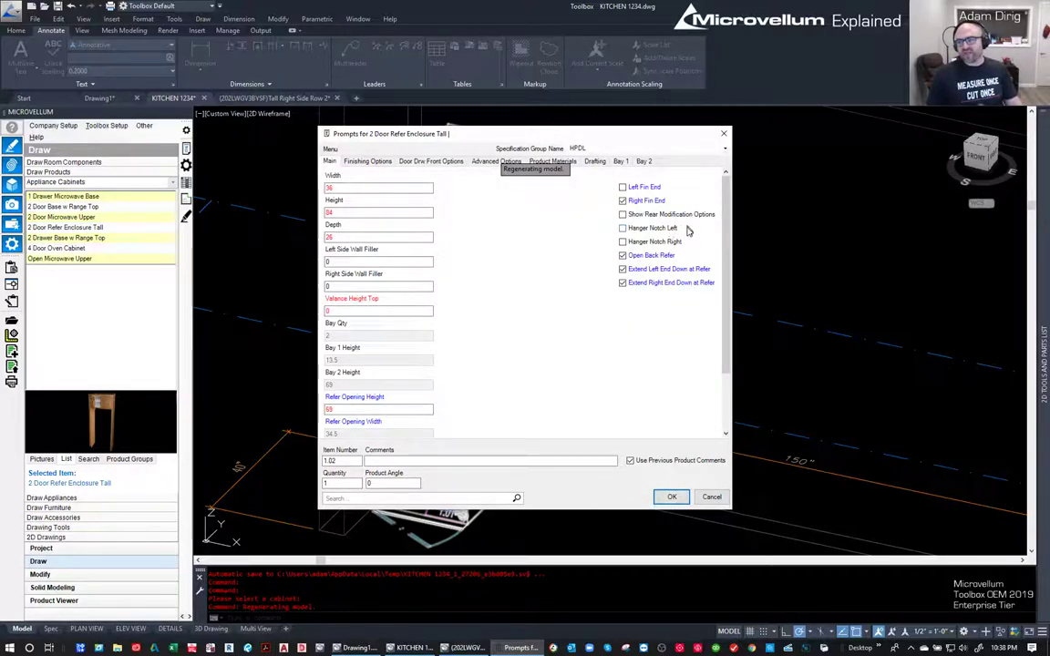
click(671, 496)
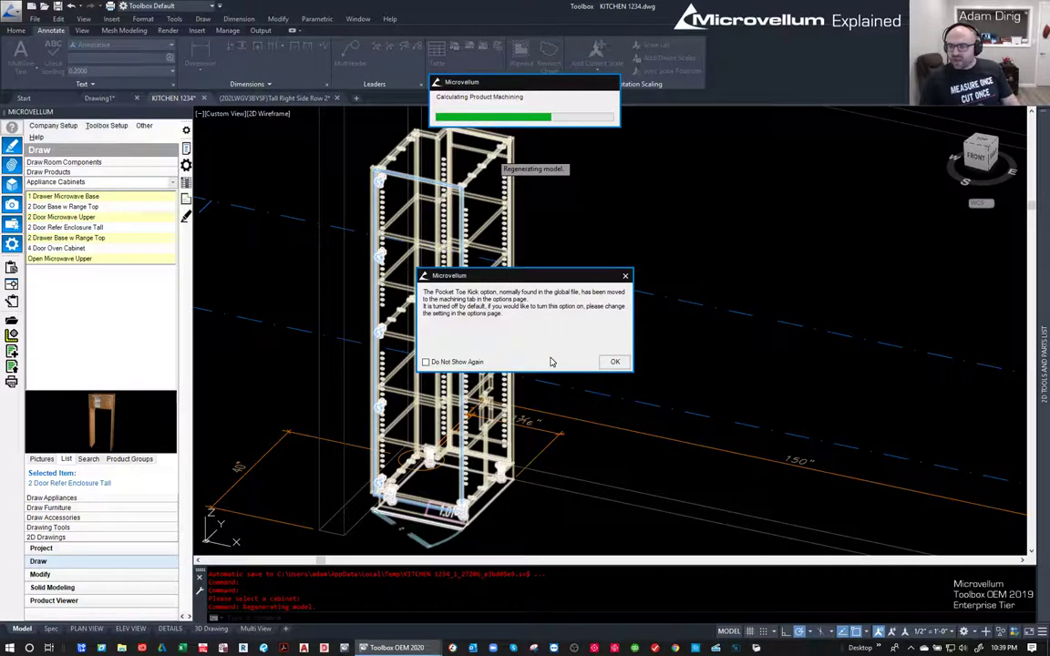
click(612, 362)
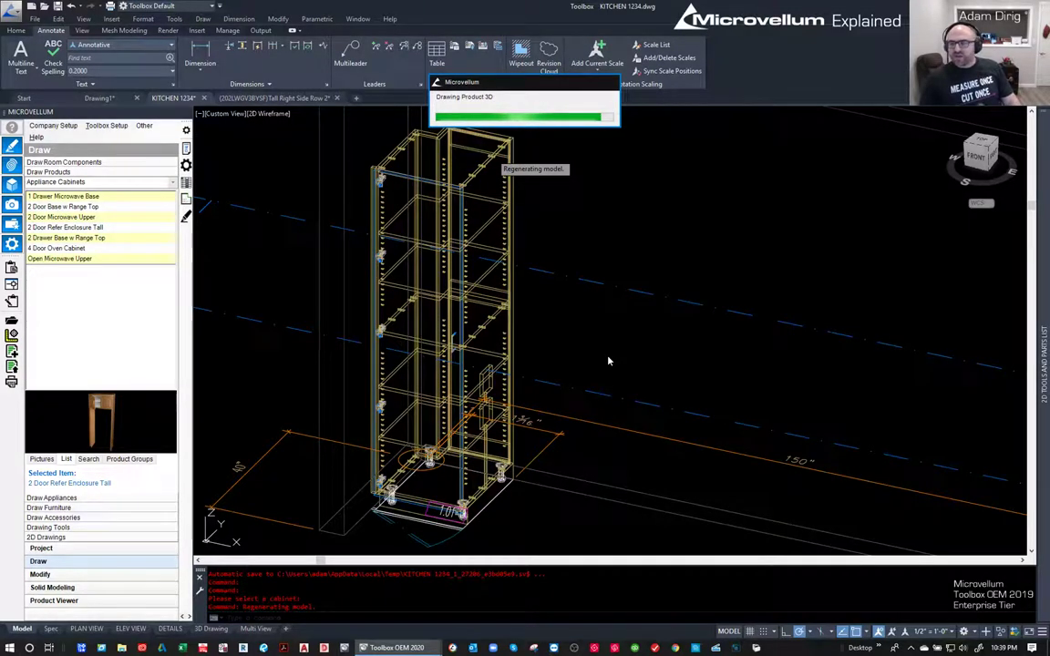
- Examine the placed refrigerator enclosure beside the tall cabinet, including its floor area and right end panel
scroll(745, 409, up, 3)
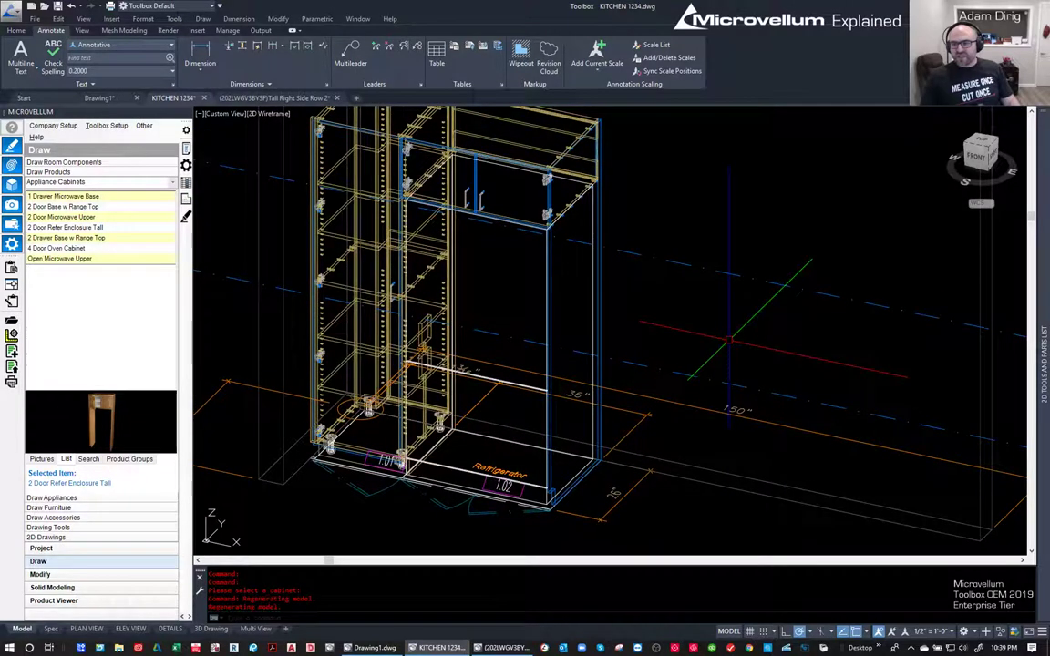
middle_drag(558, 244, 583, 270)
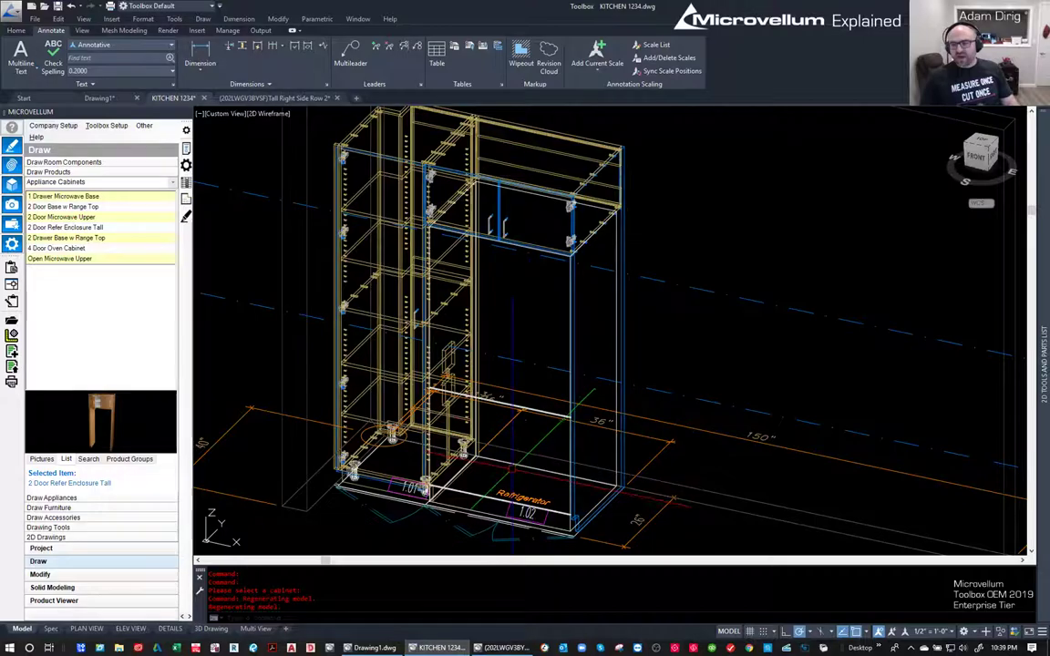
middle_drag(510, 446, 495, 426)
scroll(416, 470, up, 5)
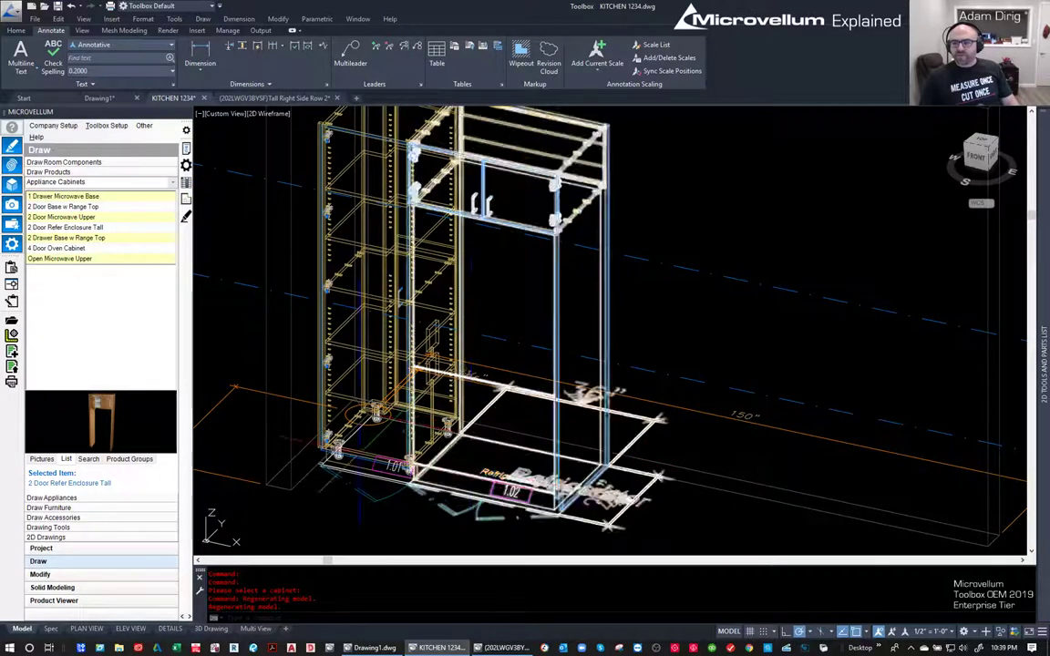
middle_drag(460, 476, 449, 235)
scroll(448, 235, down, 8)
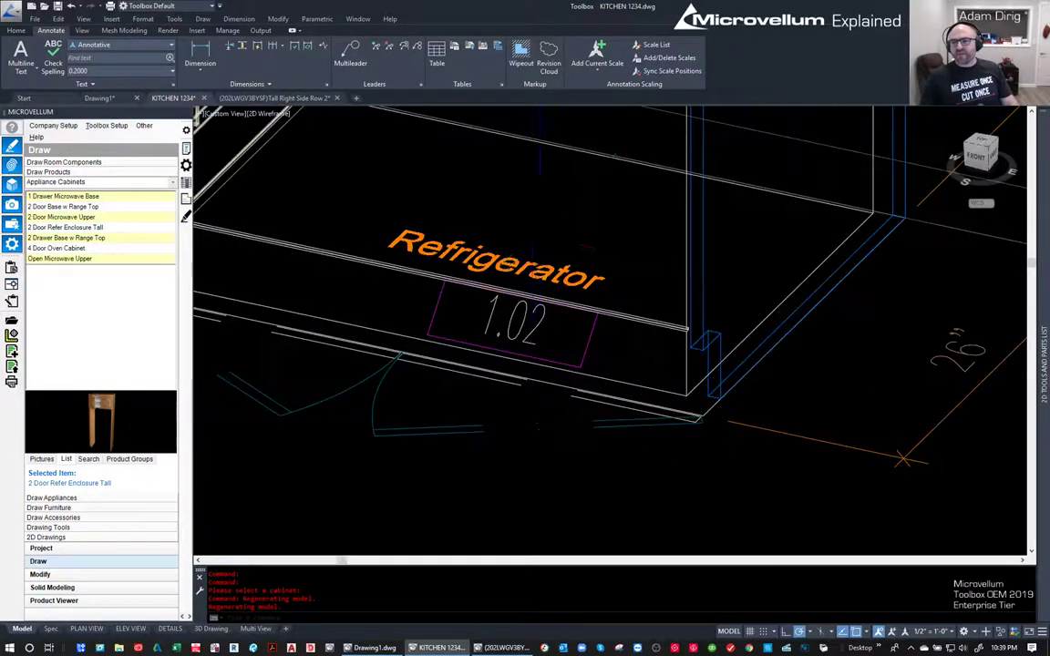
- Switch to the front view of the wall and load the Drawer Bank Cabinets category from Cabinets Frameless
shift+middle_drag(451, 228, 493, 205)
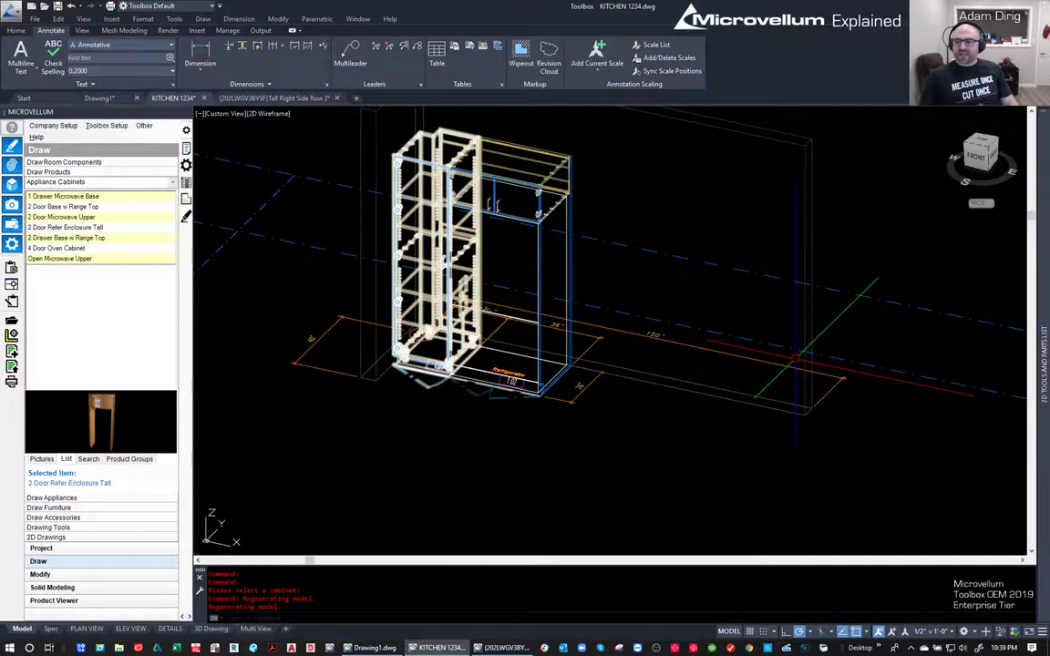
shift+middle_drag(638, 198, 762, 211)
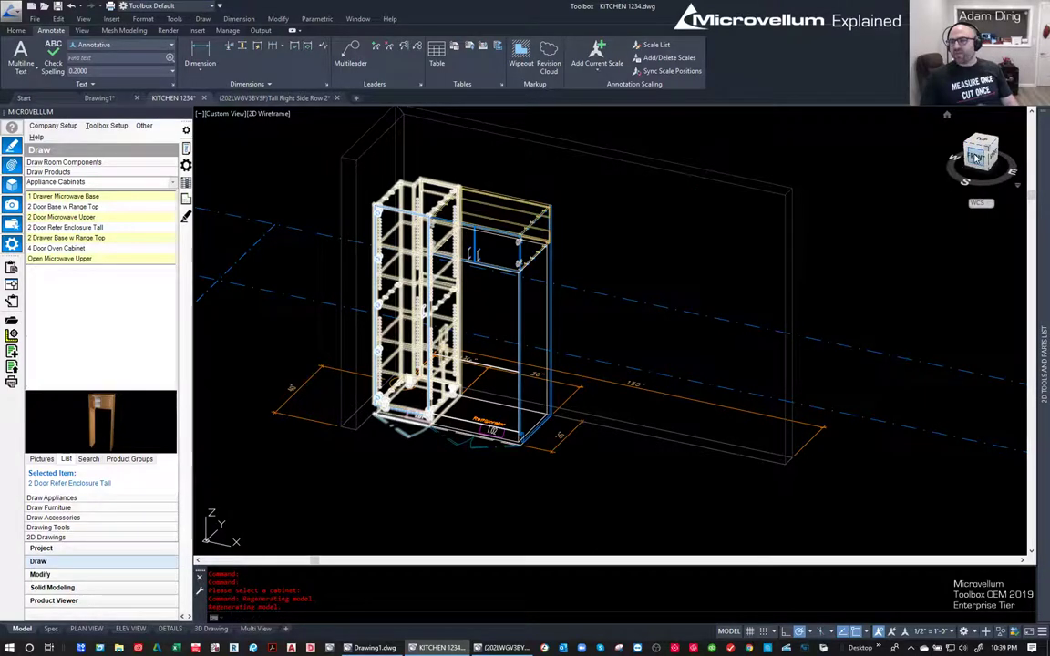
scroll(740, 314, down, 3)
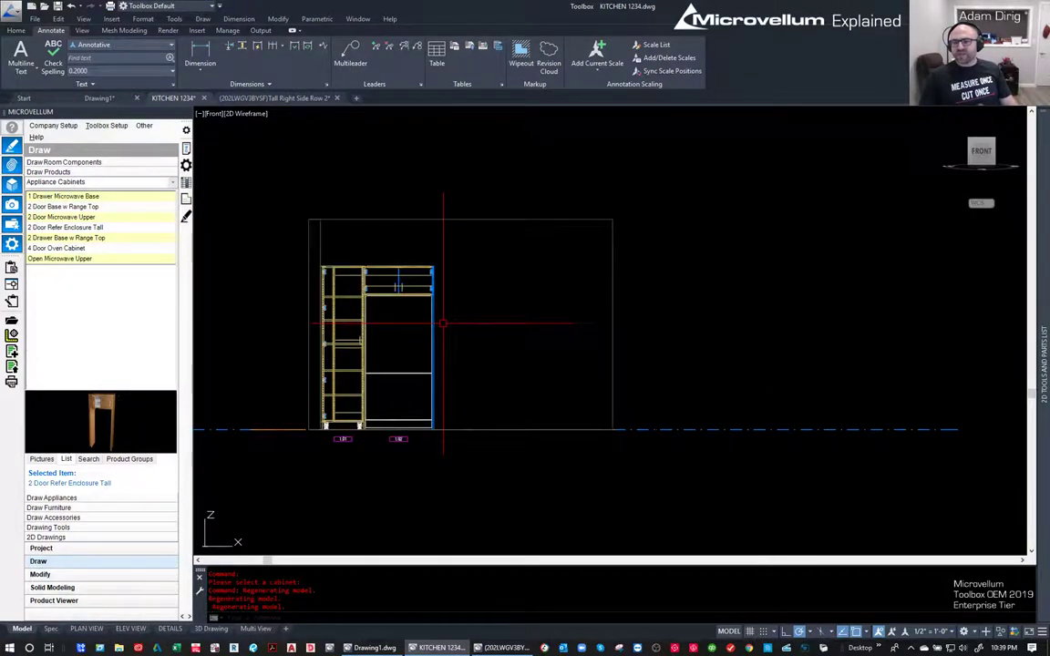
middle_drag(542, 322, 598, 317)
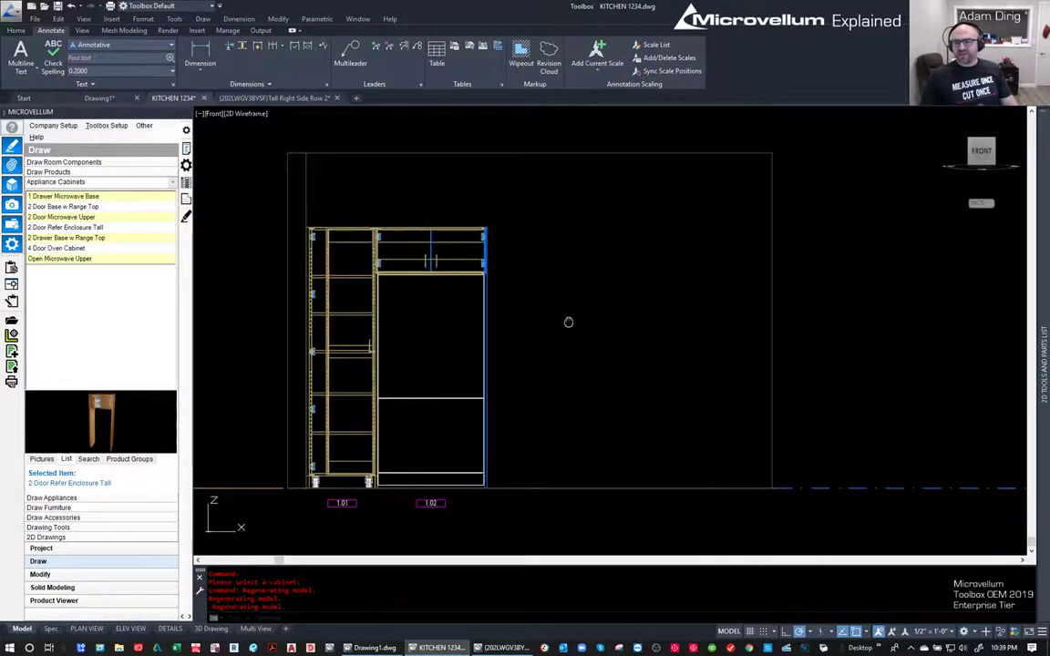
click(157, 181)
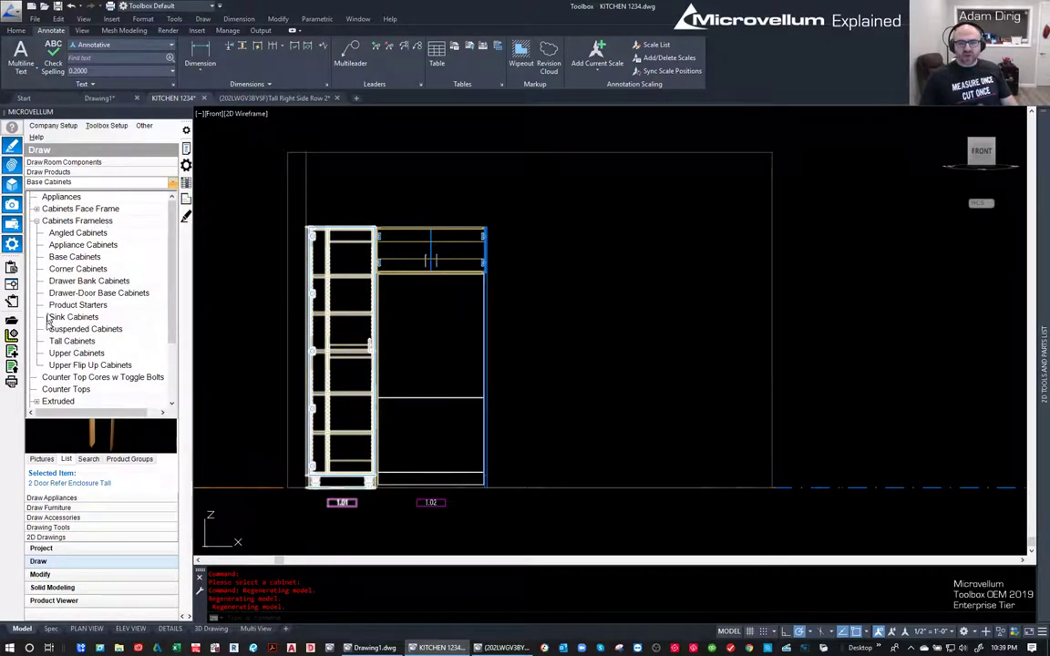
click(65, 280)
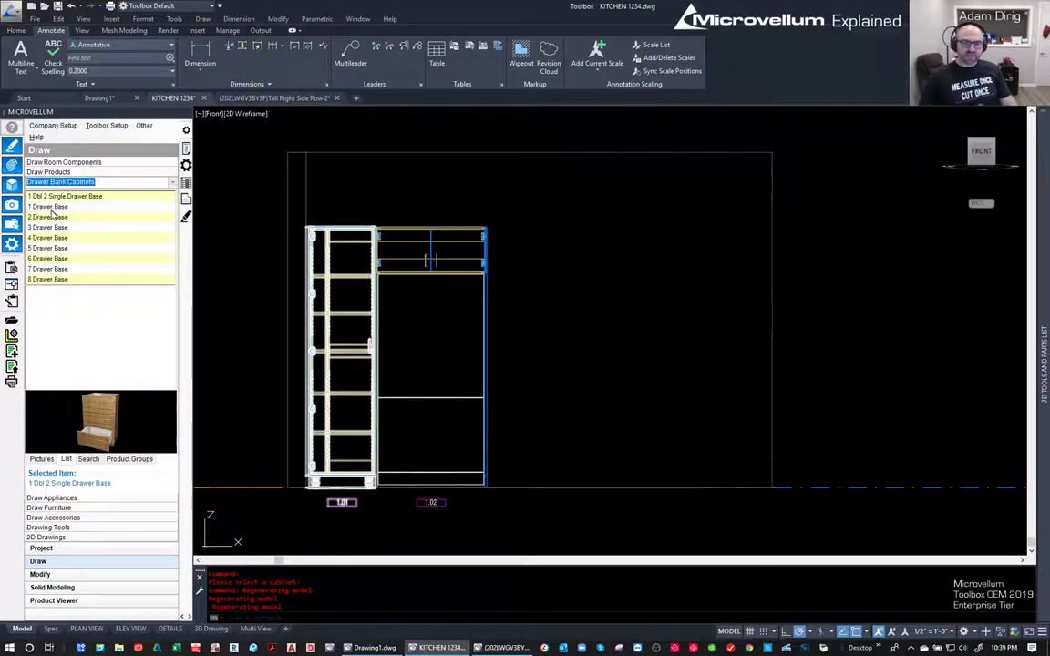
- Place a quantity of 3 of the 3 Drawer Base product against the right side of the refrigerator enclosure
click(45, 228)
right_click(45, 233)
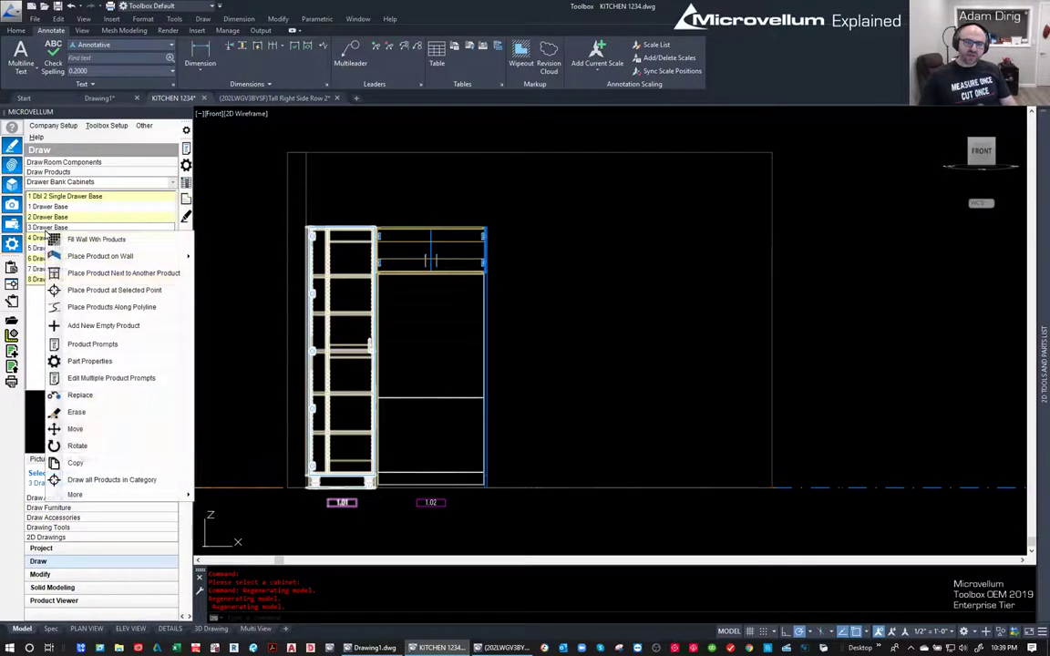
click(60, 271)
click(458, 233)
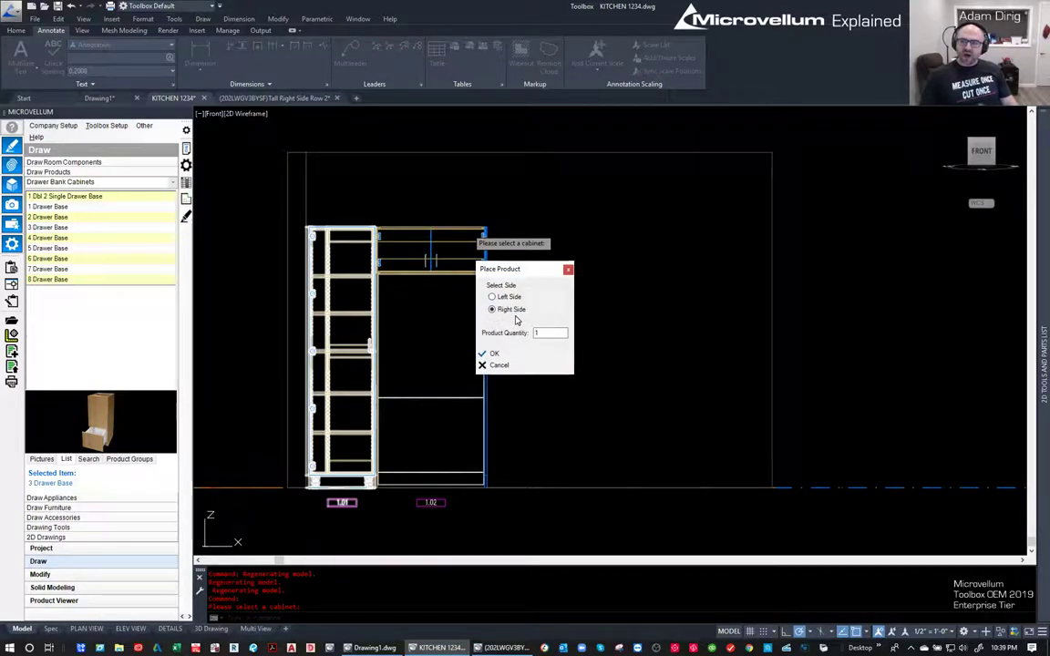
double_click(559, 333)
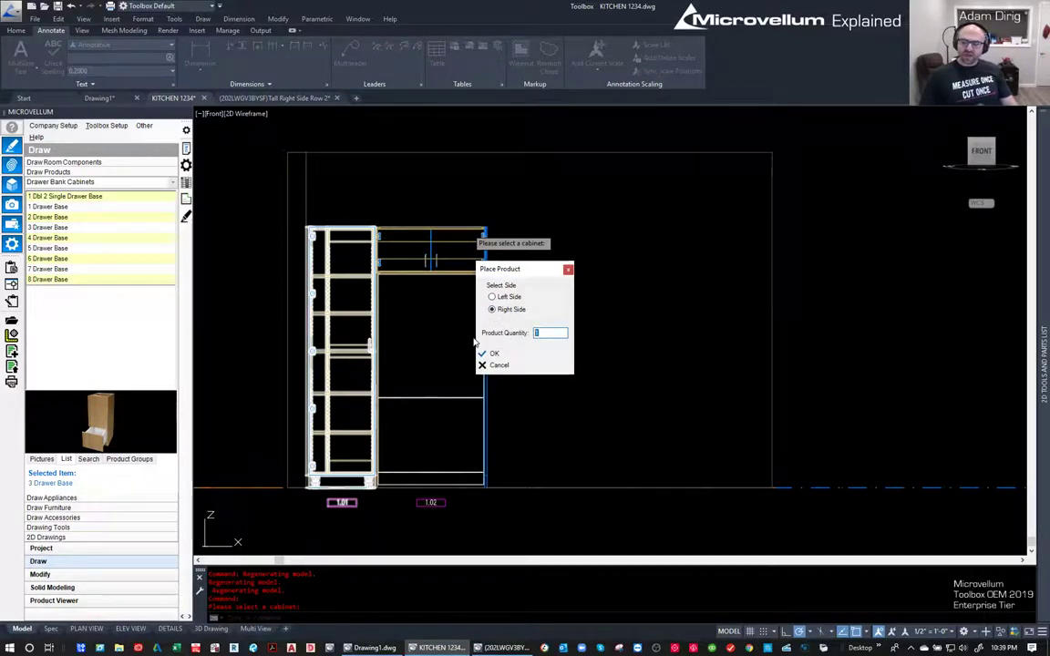
text(3)
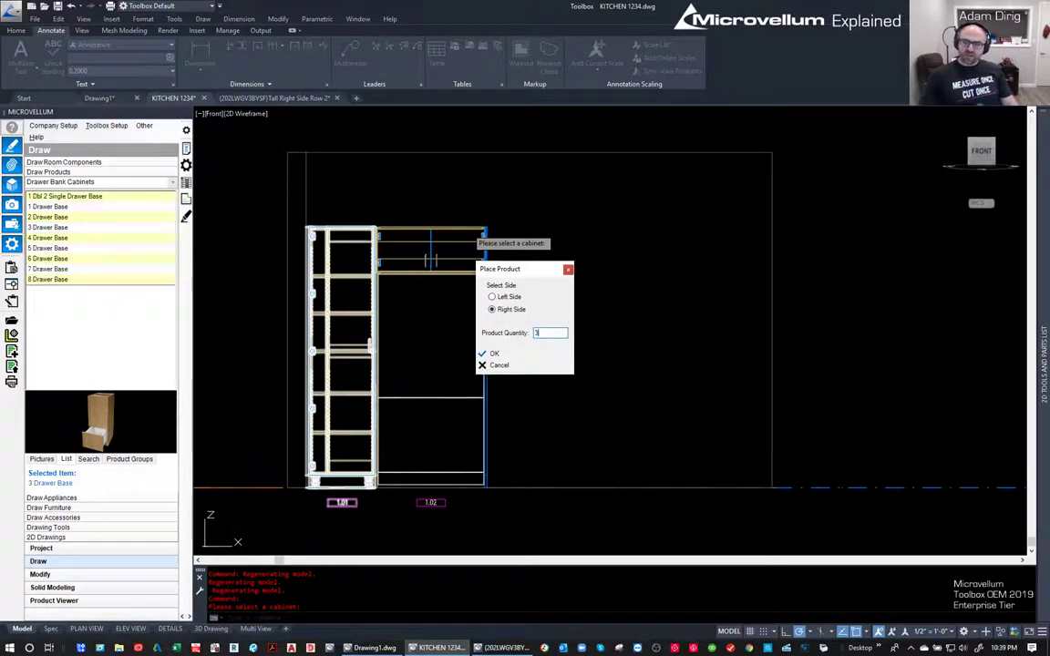
click(497, 356)
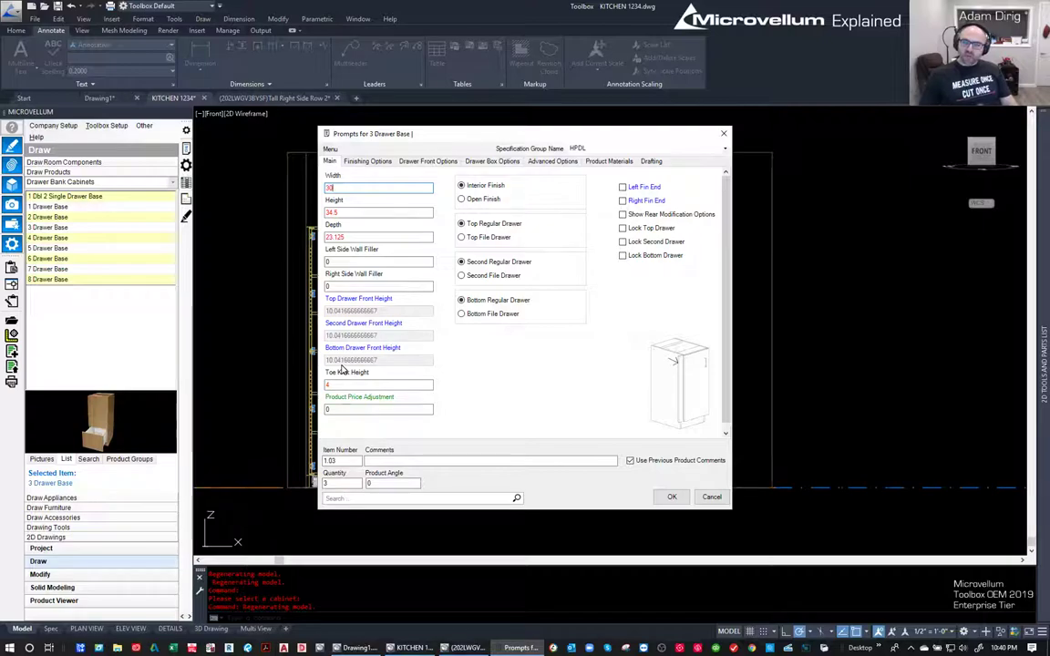
- Use the Drawer Front Calculator to set the top drawer front height to 6 and calculate equal second and bottom front heights
right_click(512, 362)
mouse_move(564, 367)
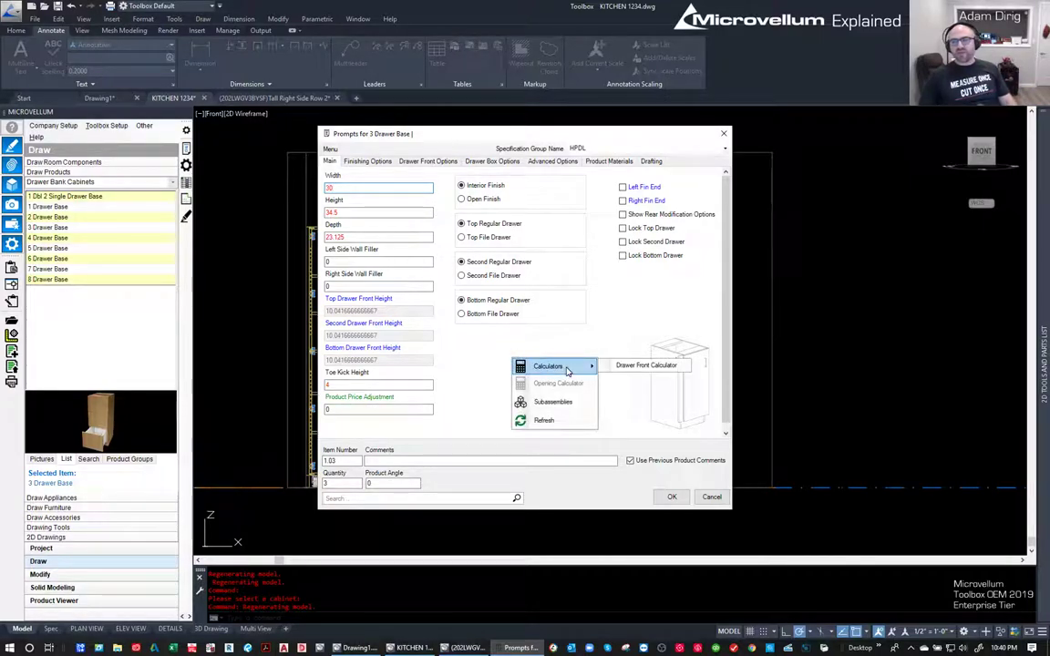
click(641, 366)
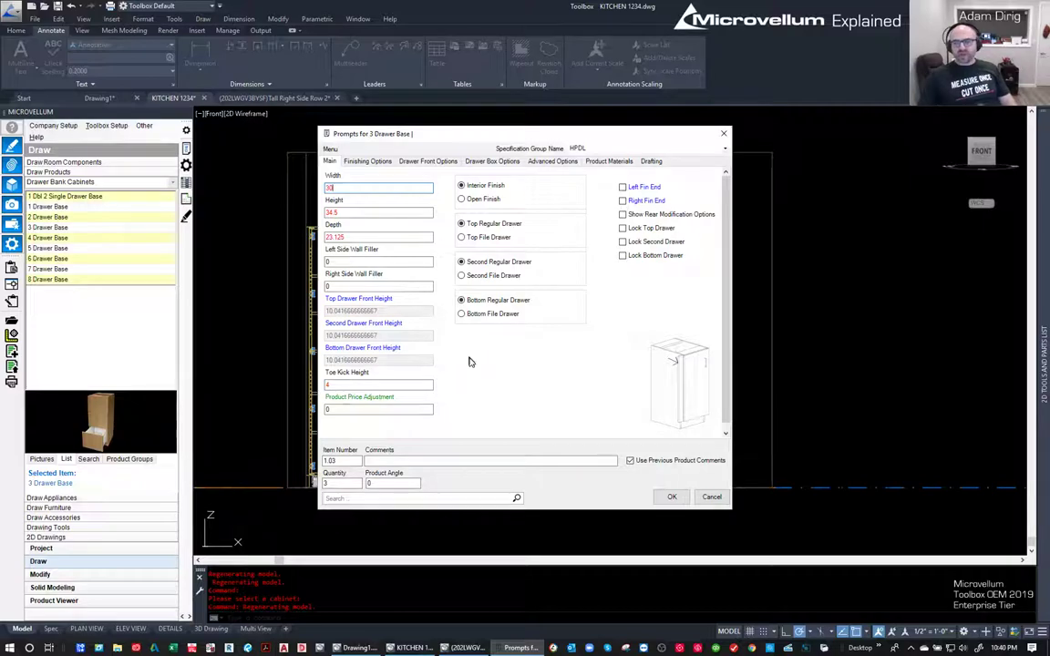
right_click(470, 362)
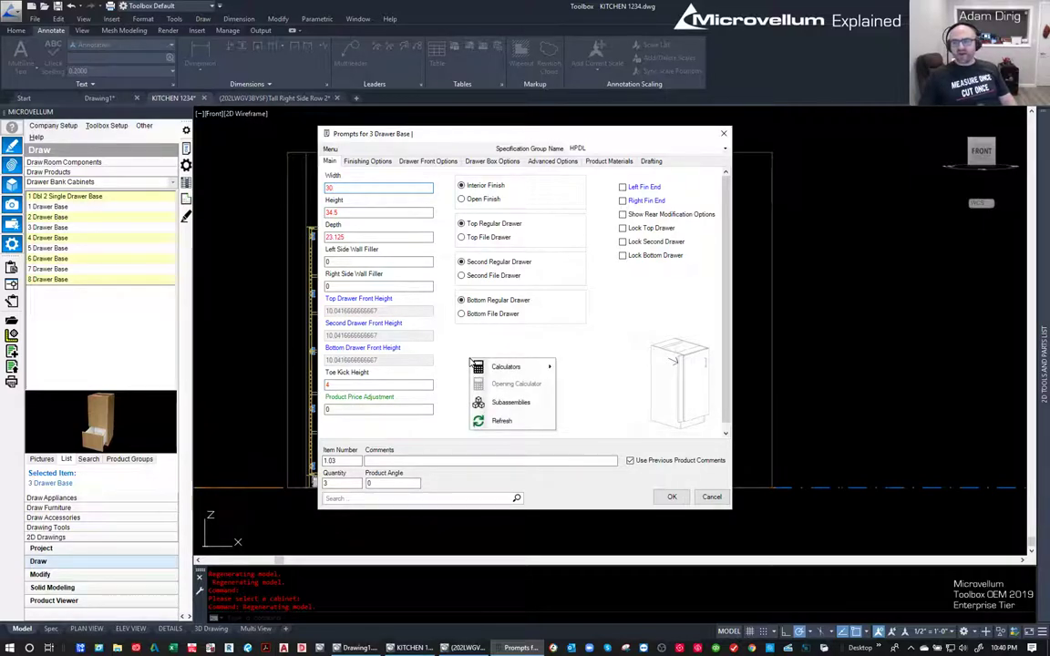
mouse_move(494, 369)
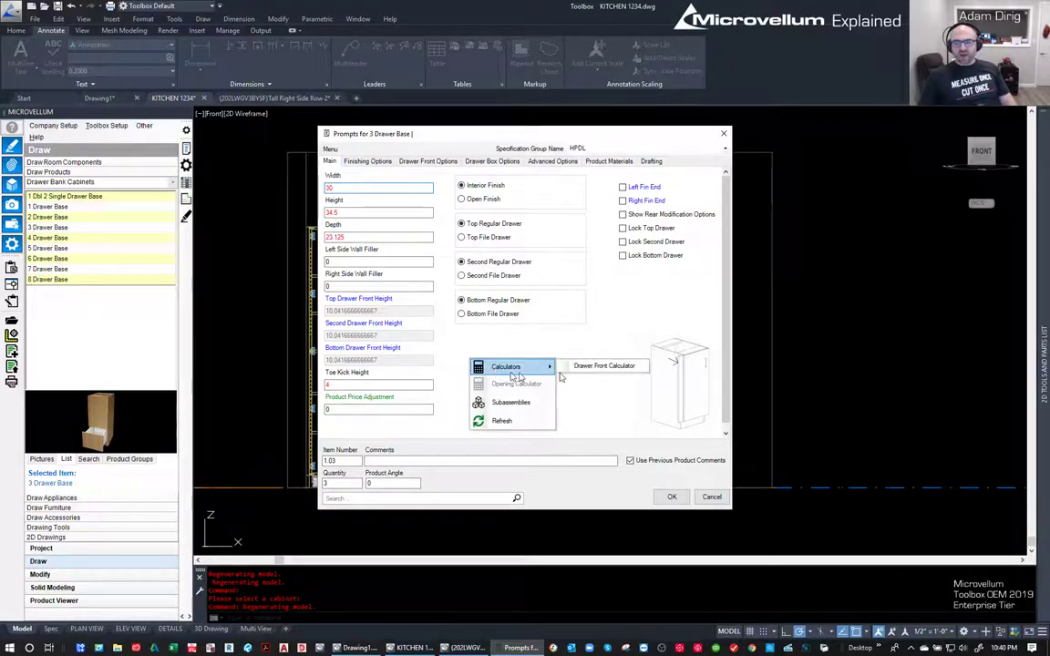
click(612, 366)
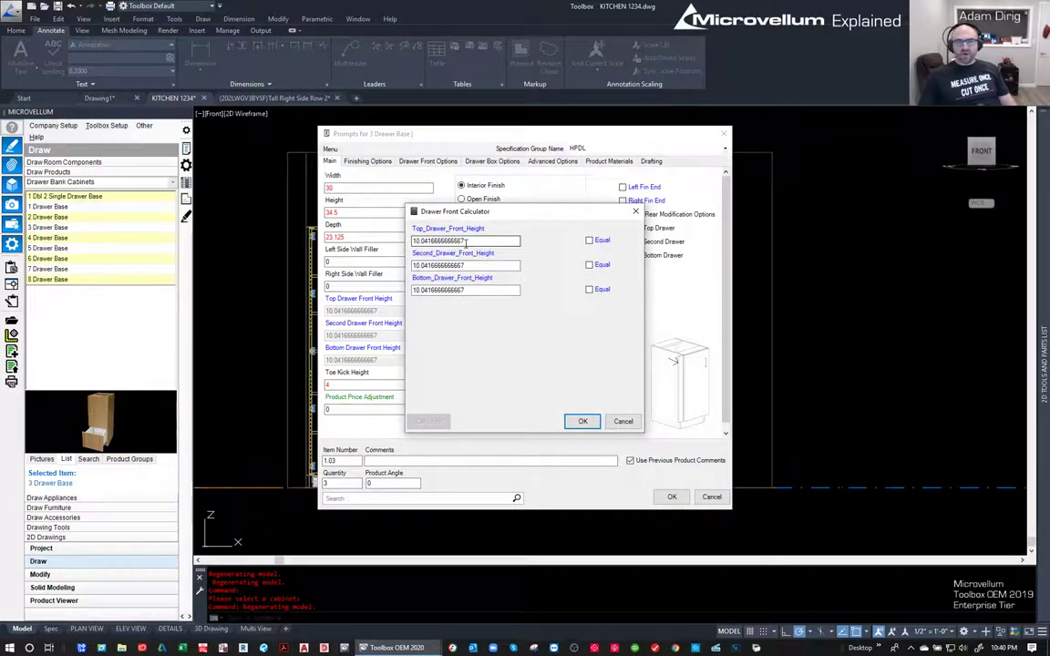
double_click(466, 240)
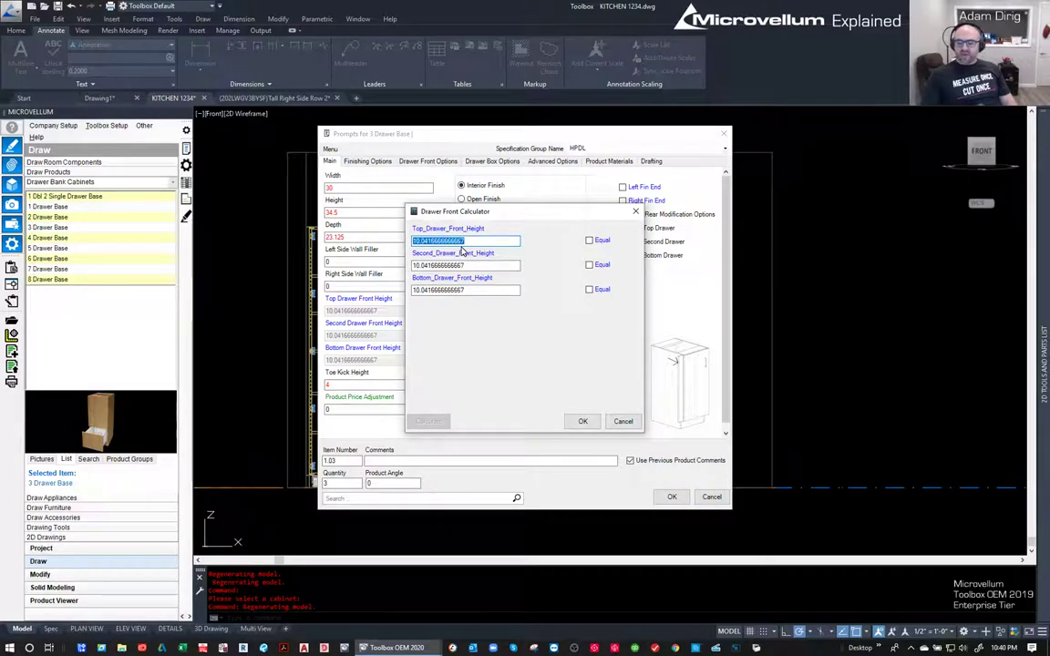
text(6)
click(589, 265)
click(590, 289)
click(427, 421)
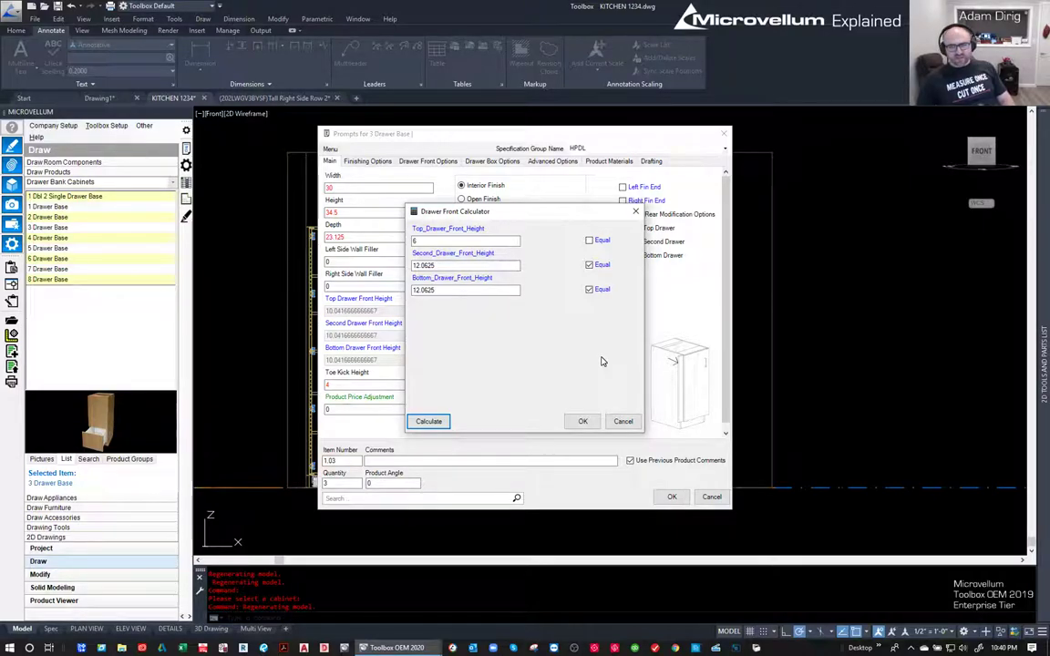
- Accept the calculated drawer front heights of 6, 12.0625 and 12.0625, review the front options, and place the three 3 Drawer Base cabinets
click(582, 421)
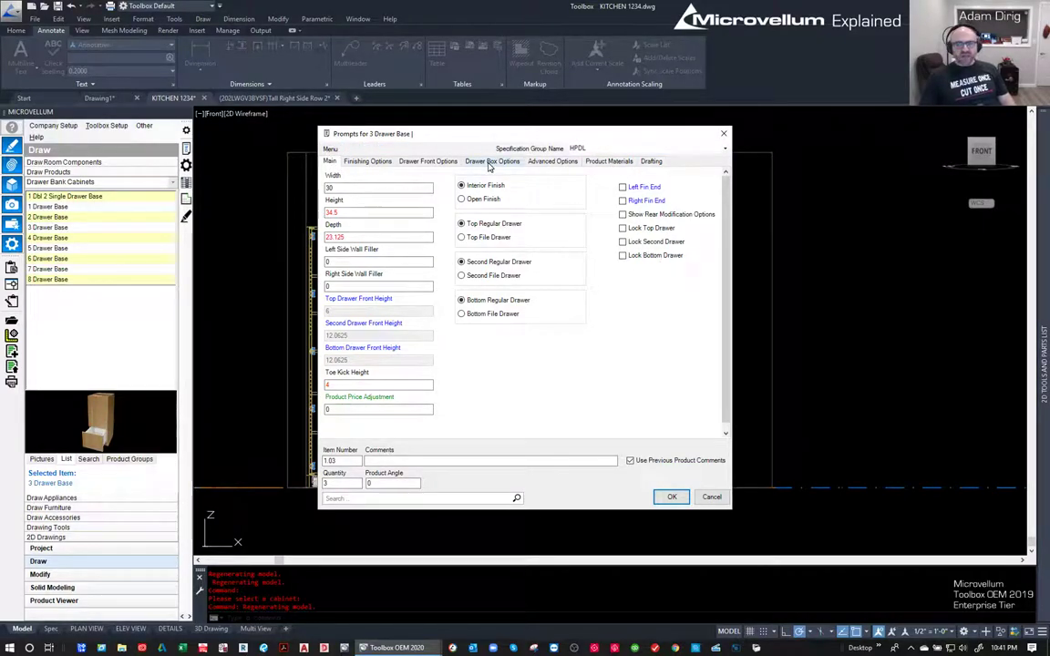
click(368, 161)
click(413, 163)
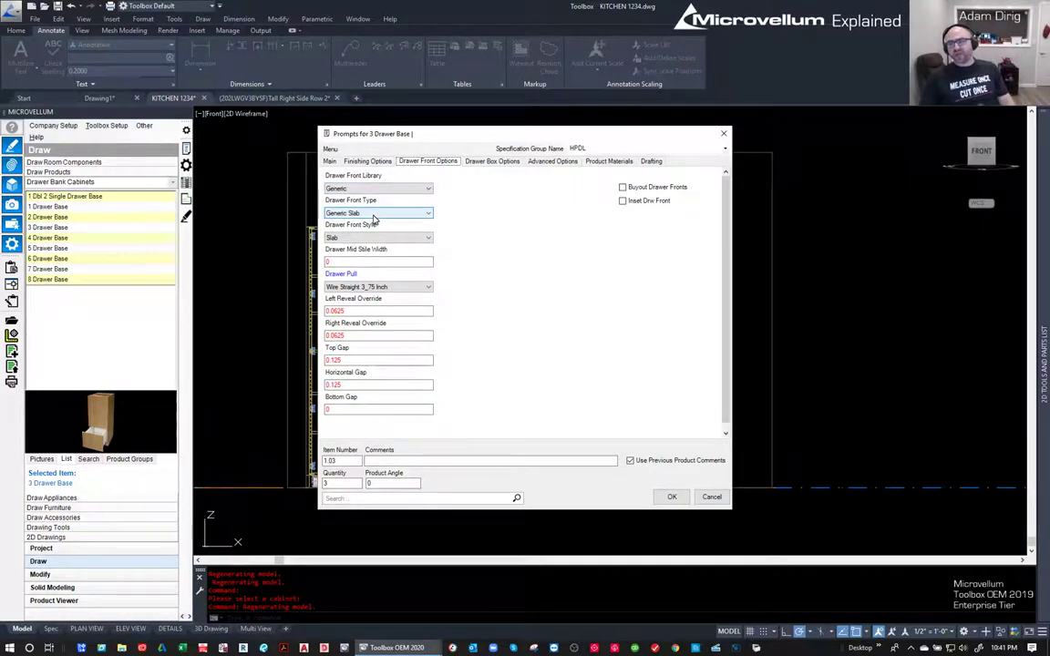
click(670, 497)
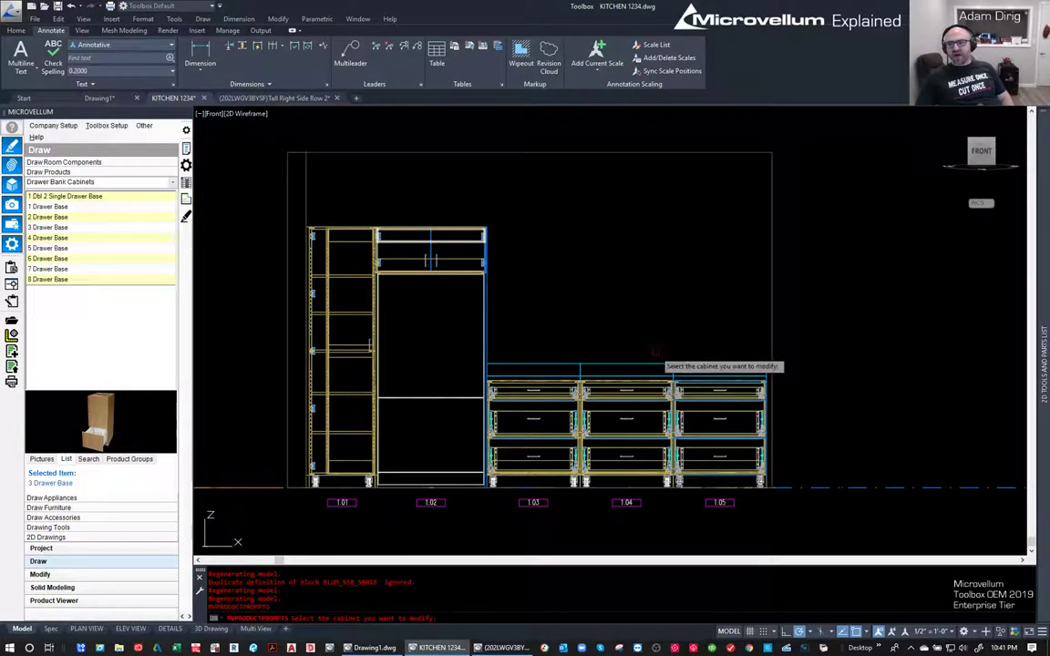
- Give the last drawer base cabinet in the run, item 1.05, a right finished end
click(715, 395)
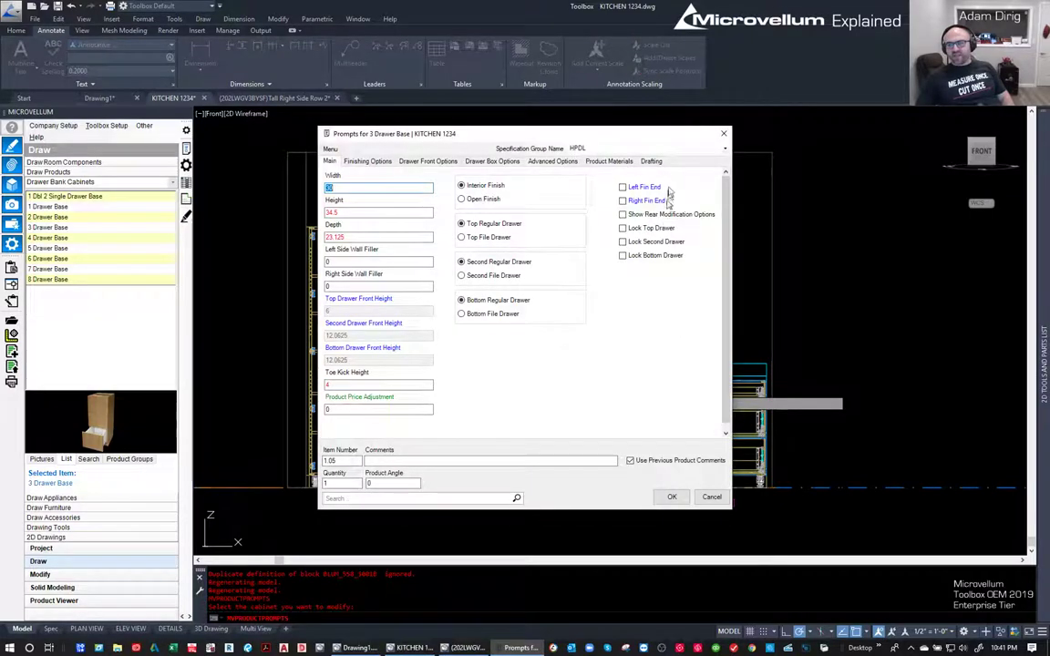
click(651, 201)
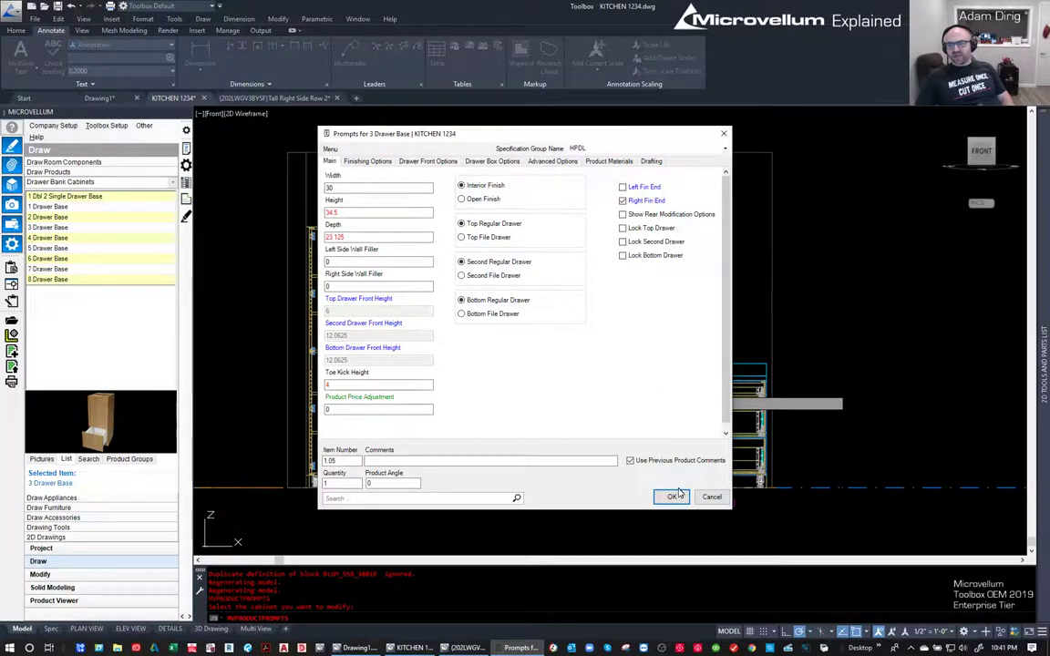
click(674, 497)
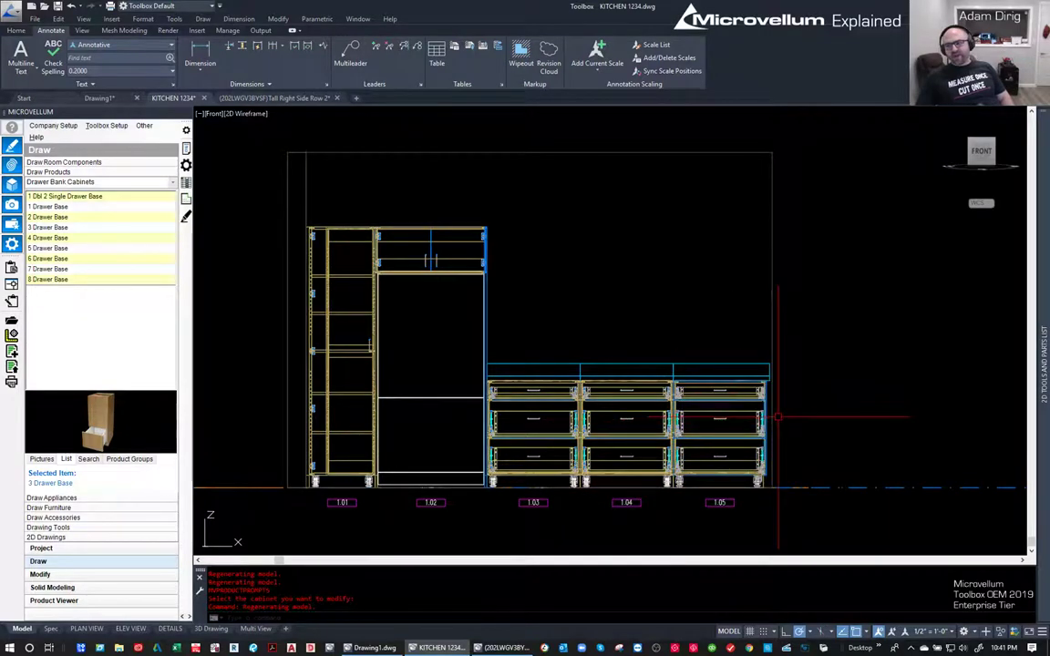
scroll(777, 417, up, 4)
scroll(777, 417, down, 4)
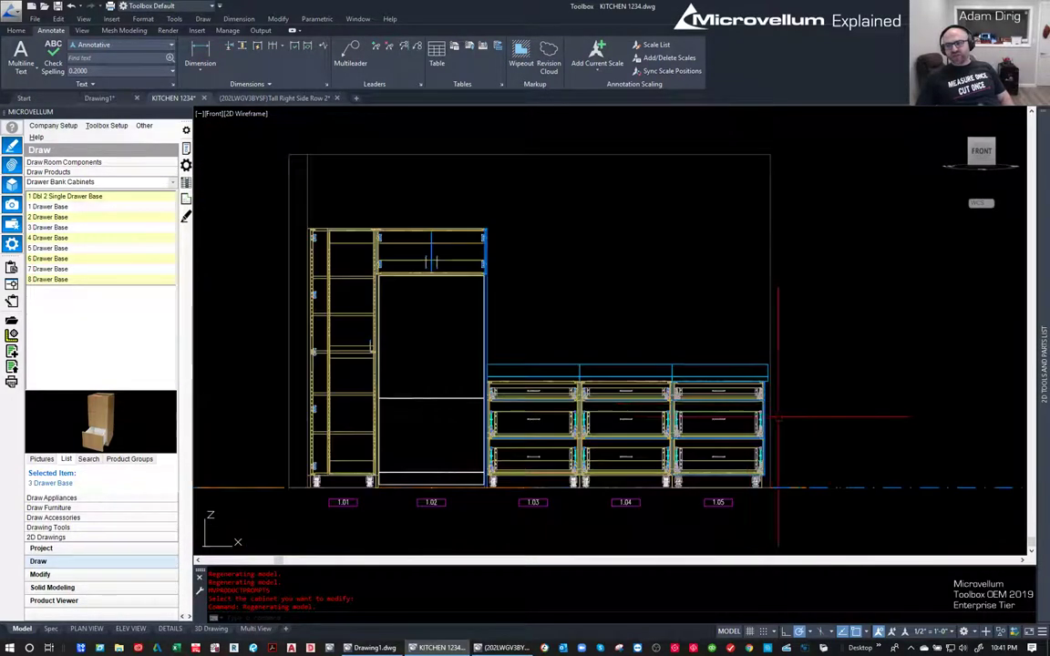
- Place three 2 Door Upper frameless cabinets next to the right side of the refrigerator cabinet
click(451, 264)
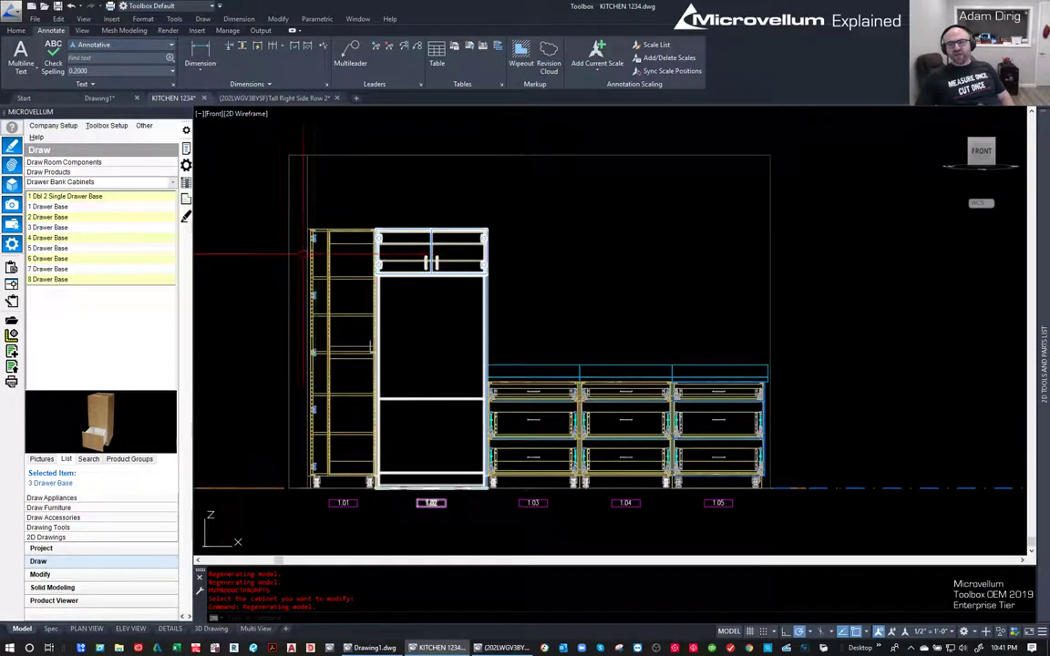
click(153, 181)
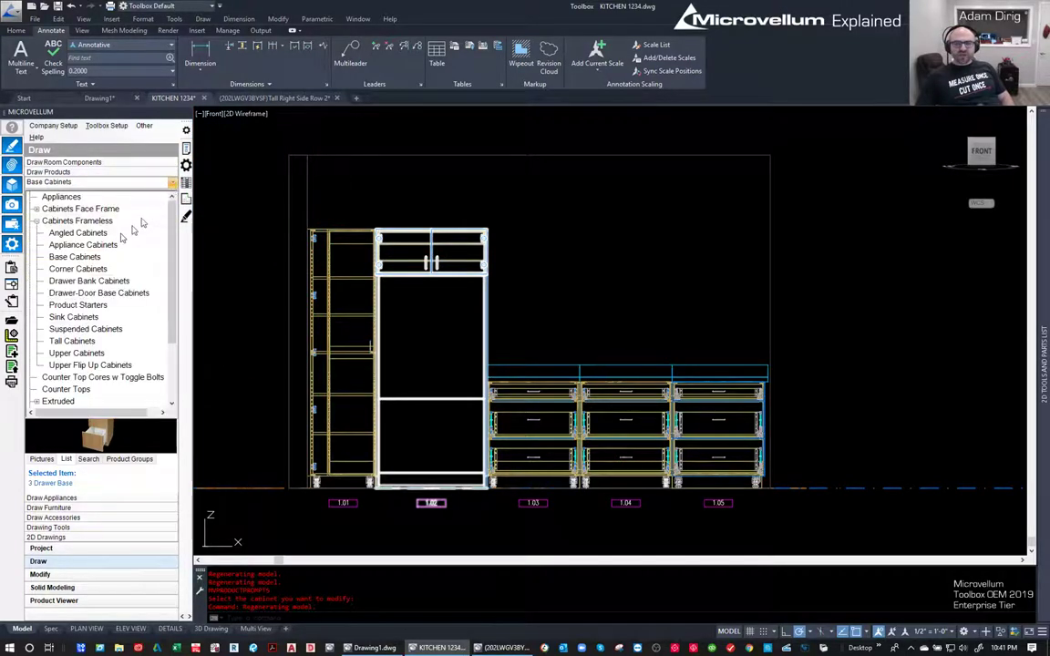
click(57, 354)
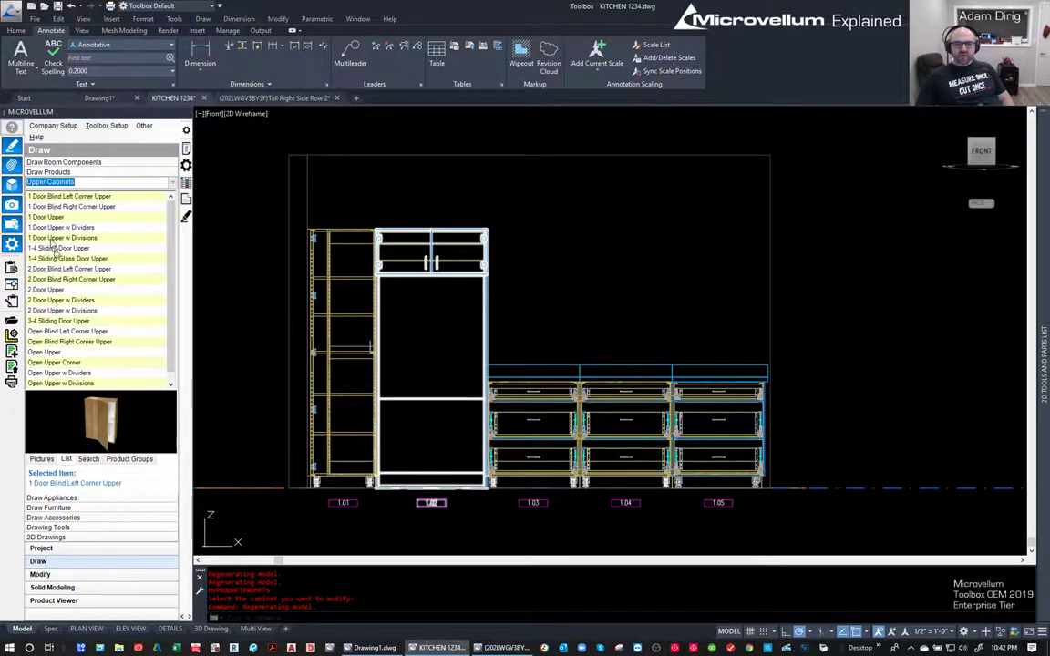
click(45, 290)
right_click(44, 293)
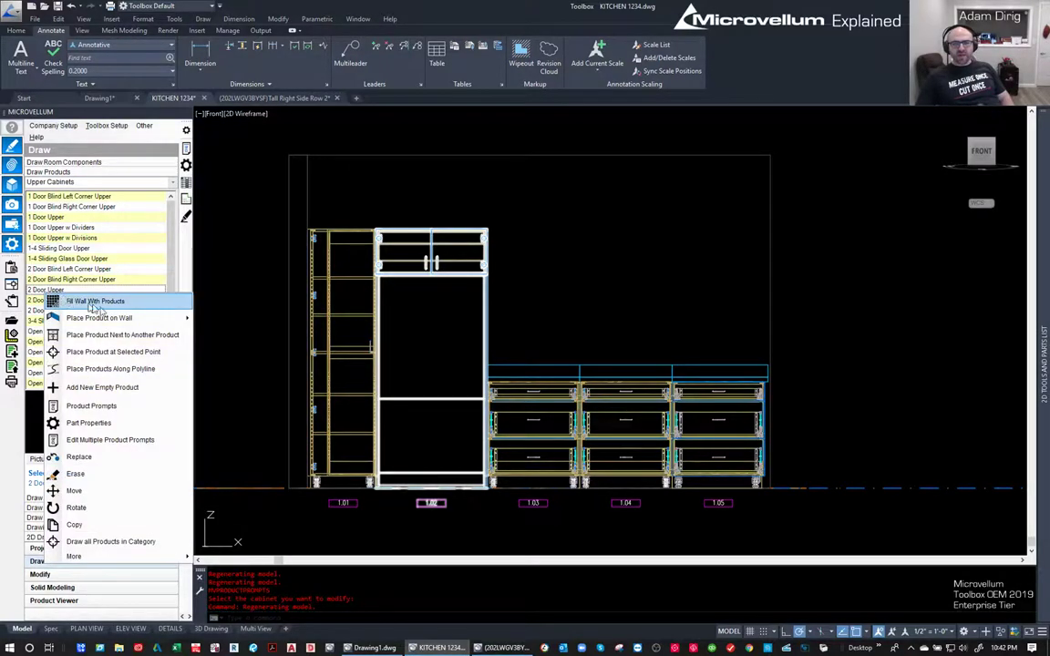
click(196, 334)
click(460, 233)
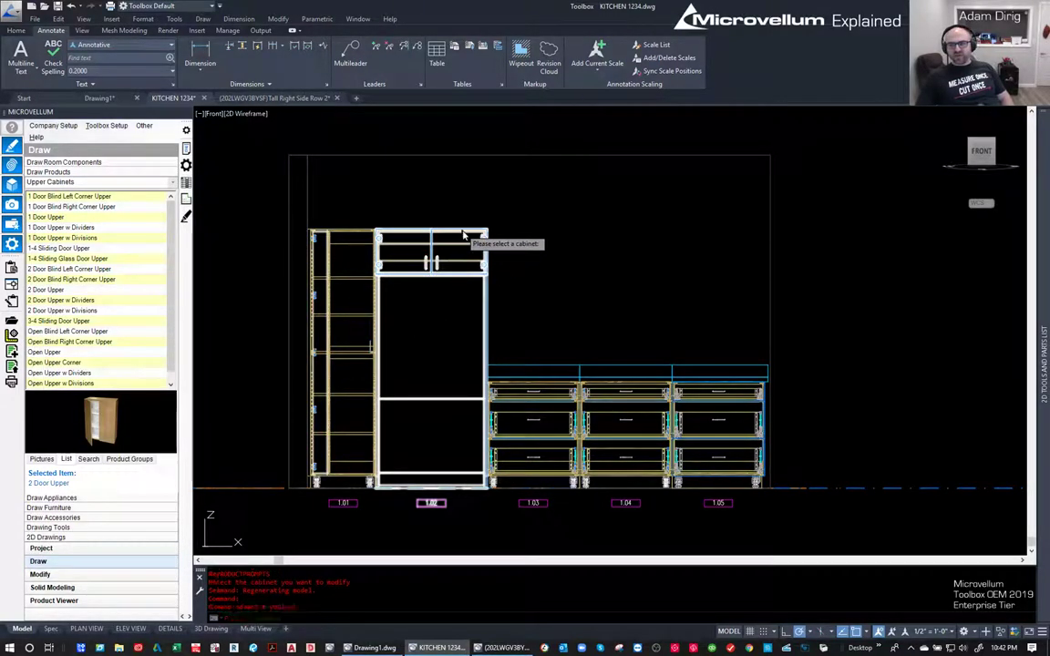
click(537, 333)
text(3)
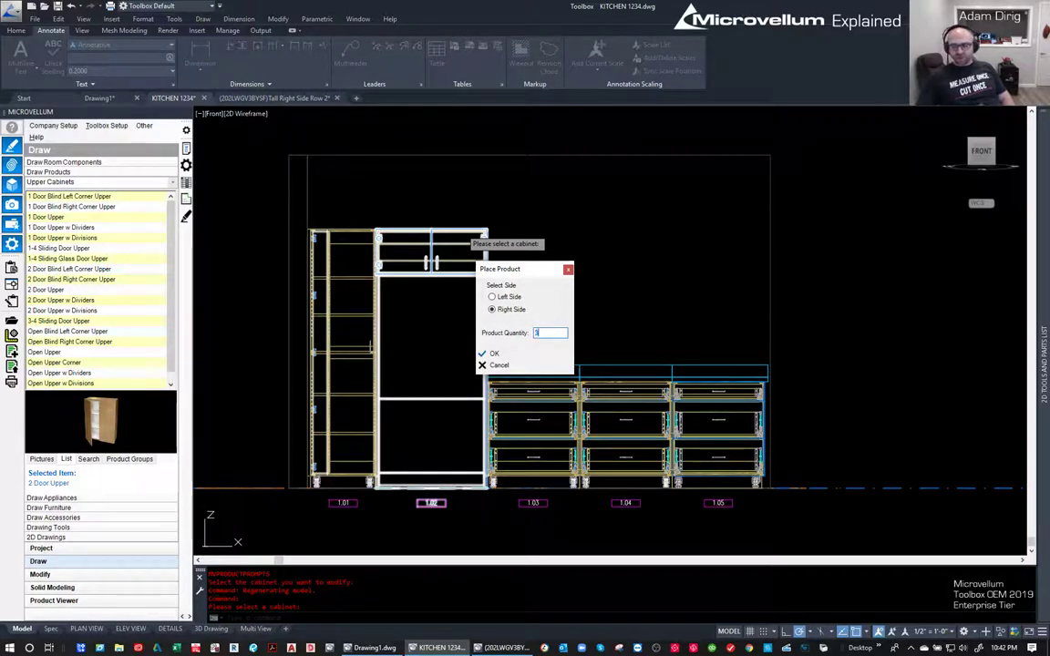
click(497, 354)
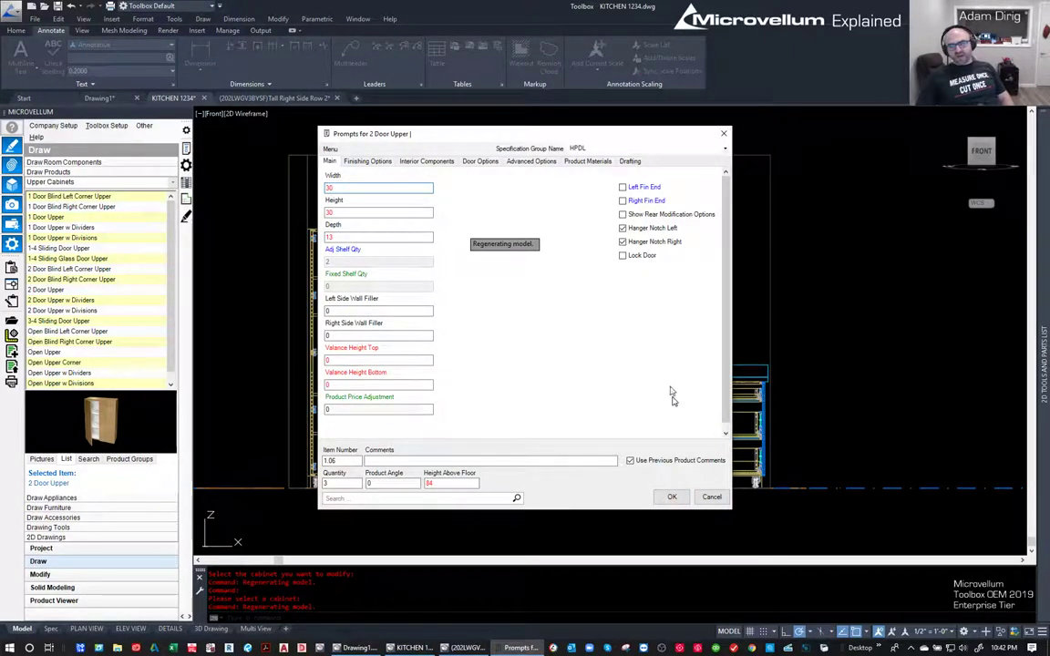
click(683, 498)
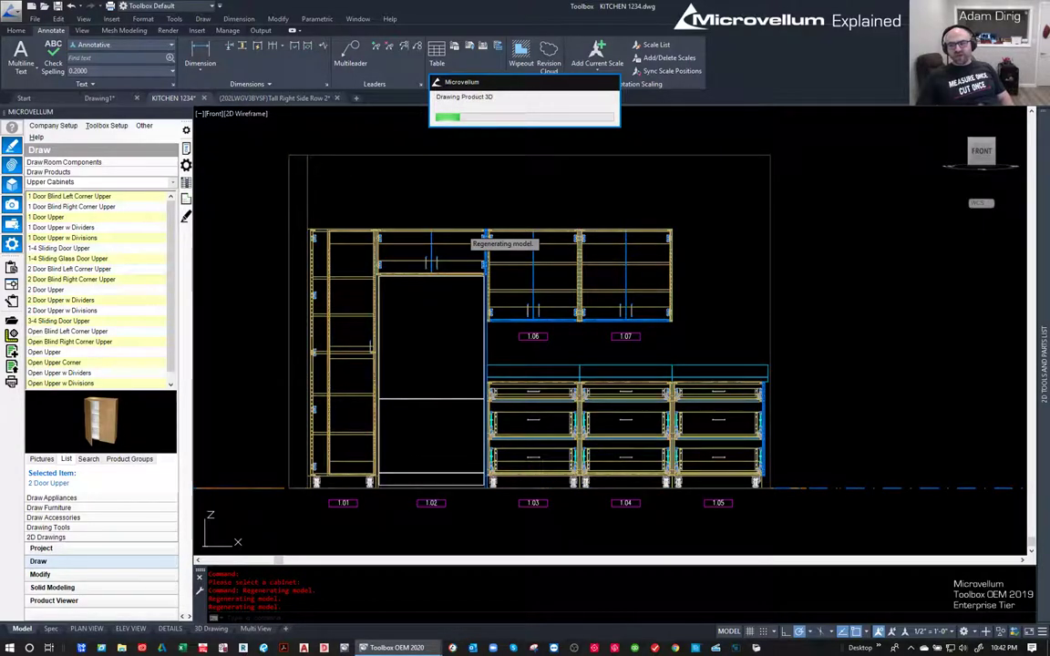
- Give the last 2 Door Upper cabinet in the row, item 1.08, a right finished end
click(186, 147)
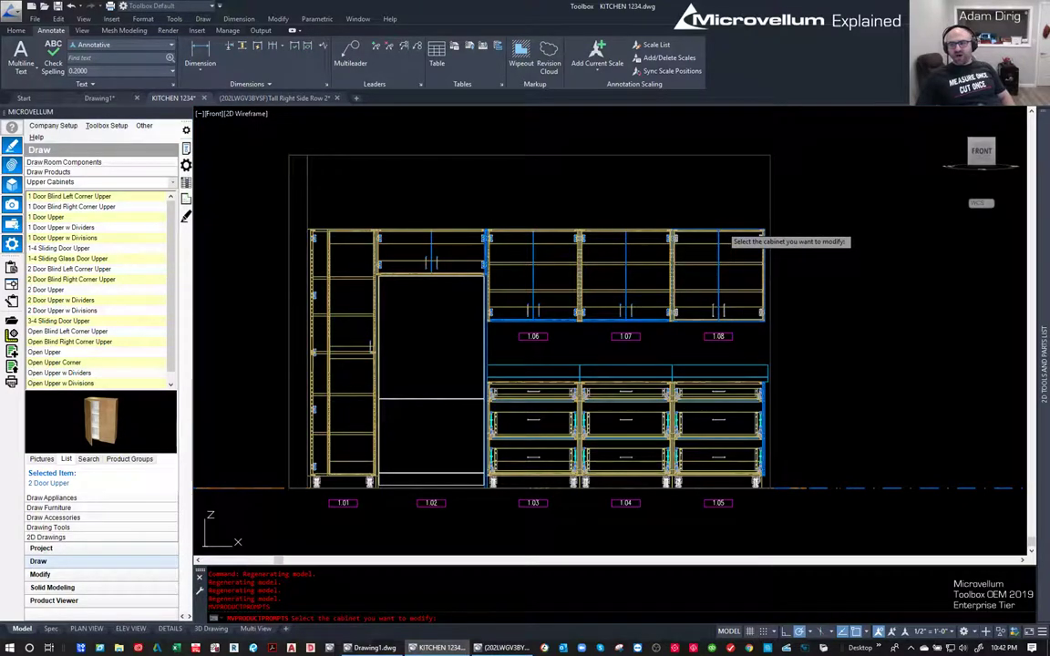
click(741, 270)
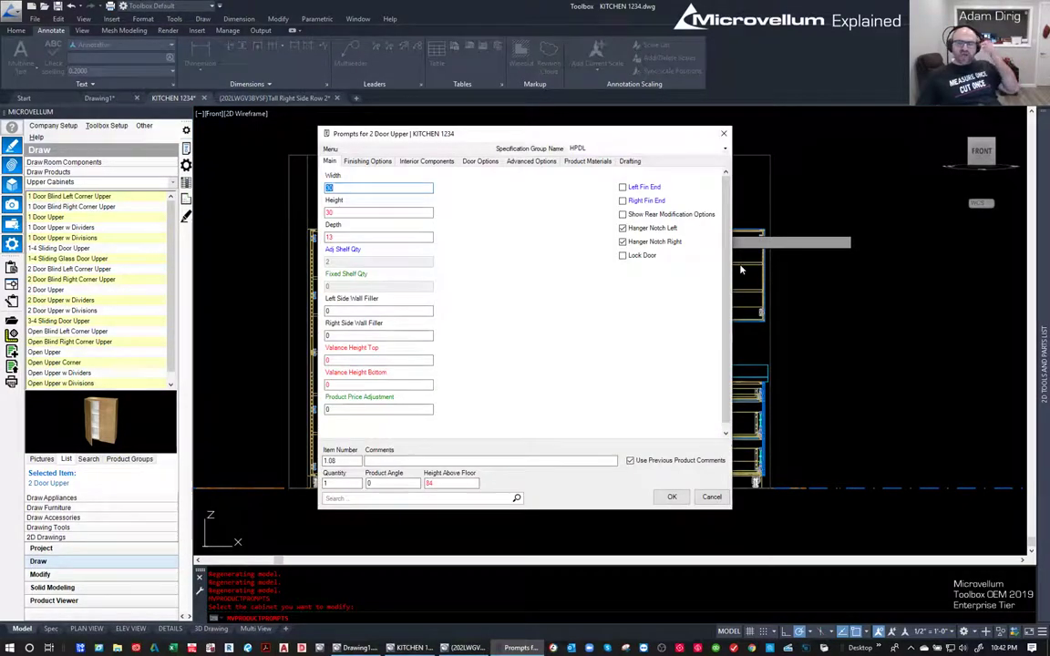
click(646, 202)
click(671, 498)
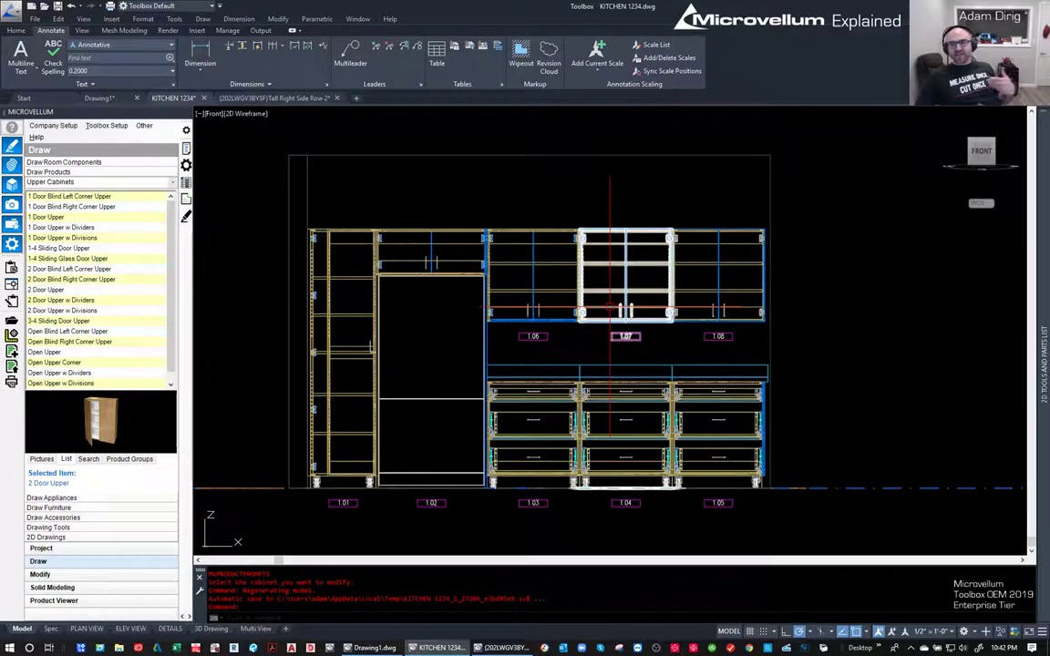
- Replace the middle upper cabinet, item 1.07, with an Open Upper from the frameless Upper Cabinets category, keeping its prompt values
click(39, 574)
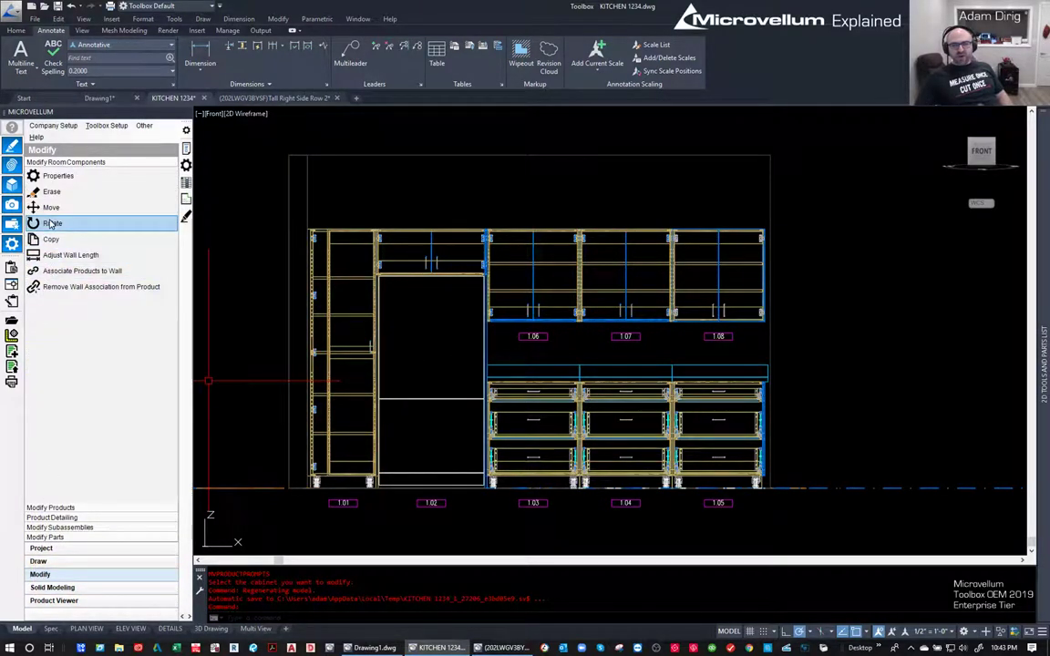
click(50, 508)
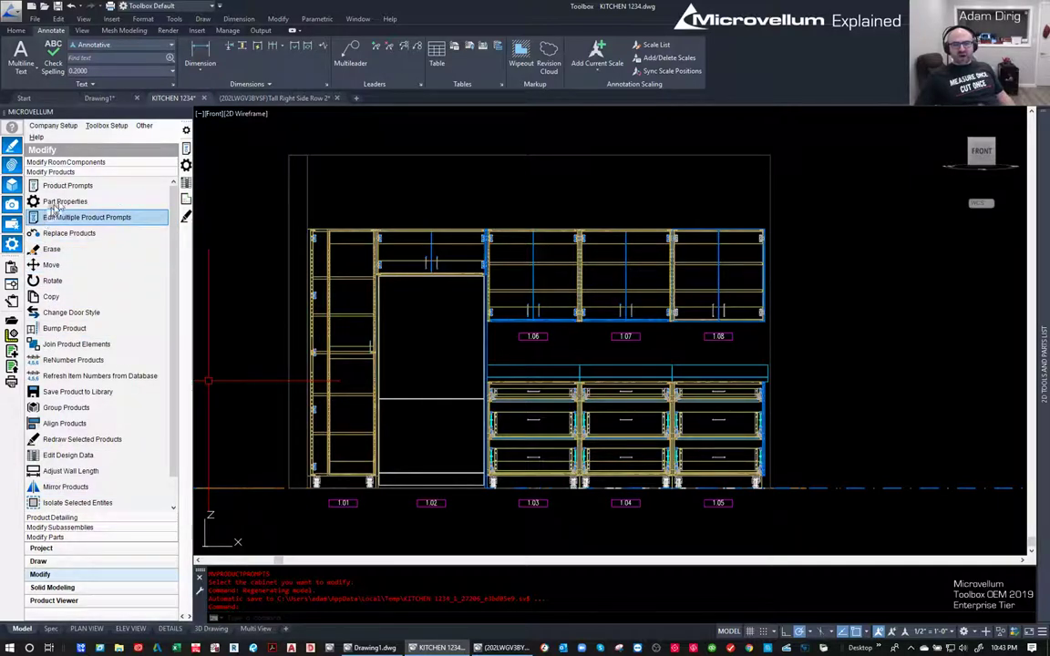
click(56, 234)
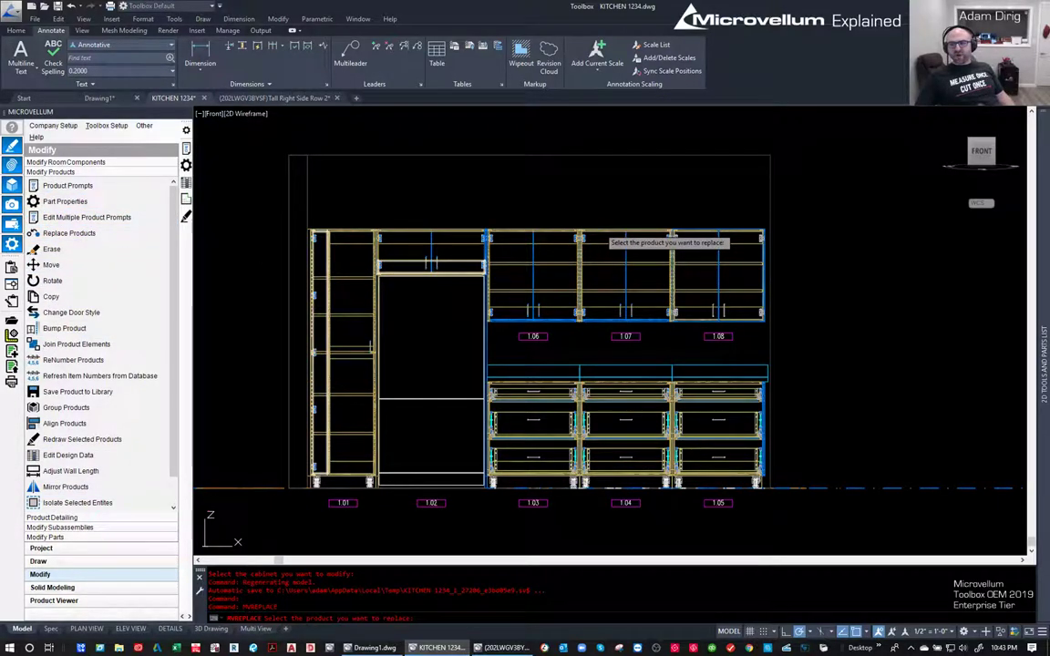
click(601, 233)
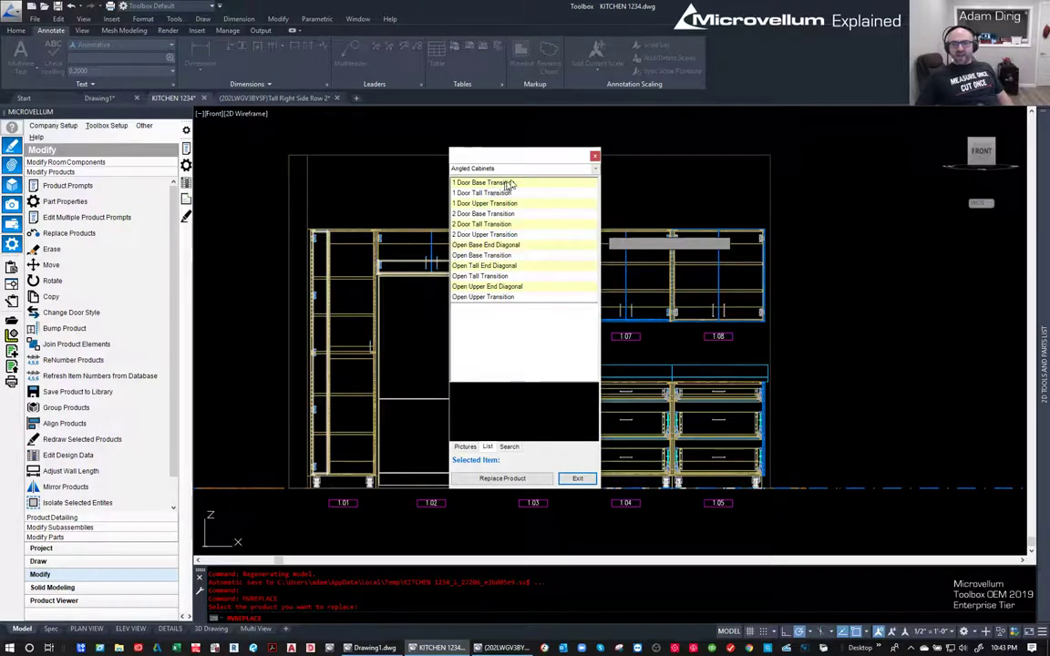
scroll(594, 174, down, 1)
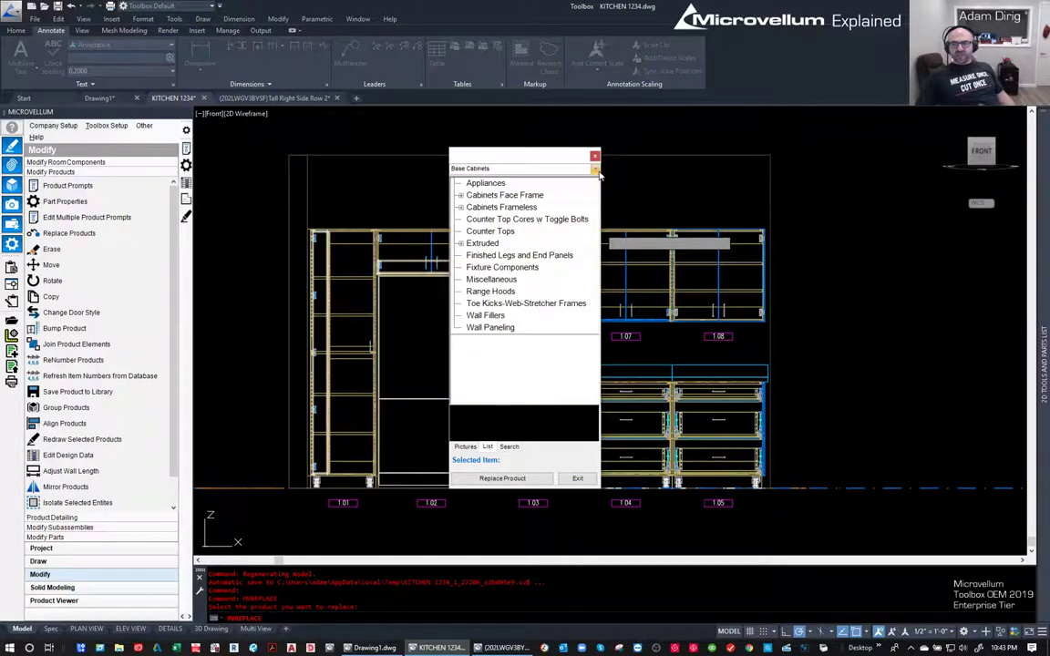
click(460, 208)
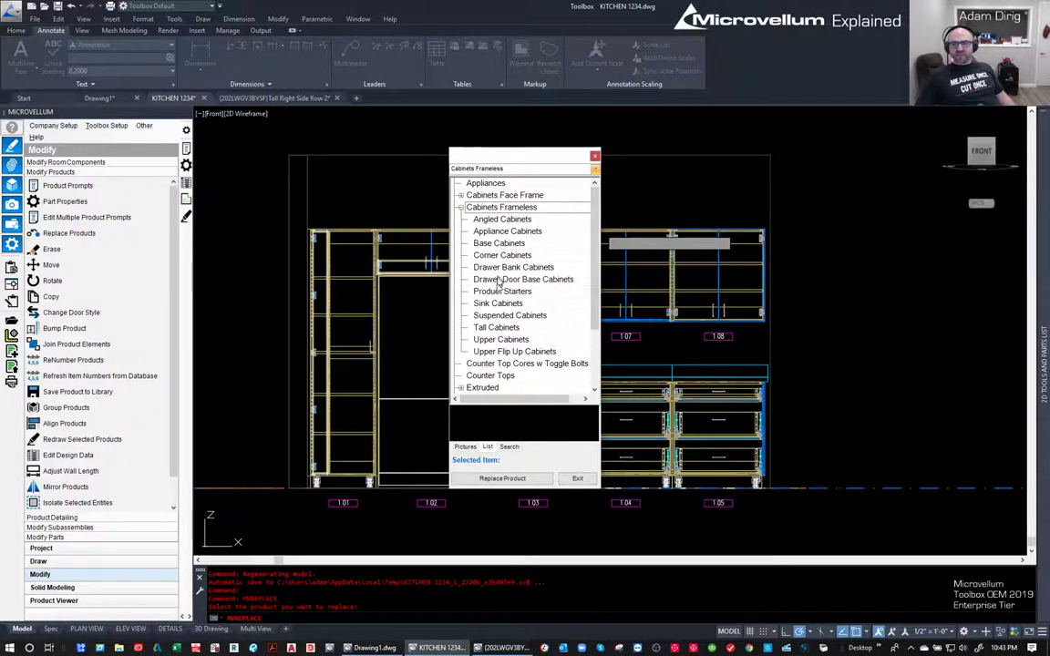
click(488, 339)
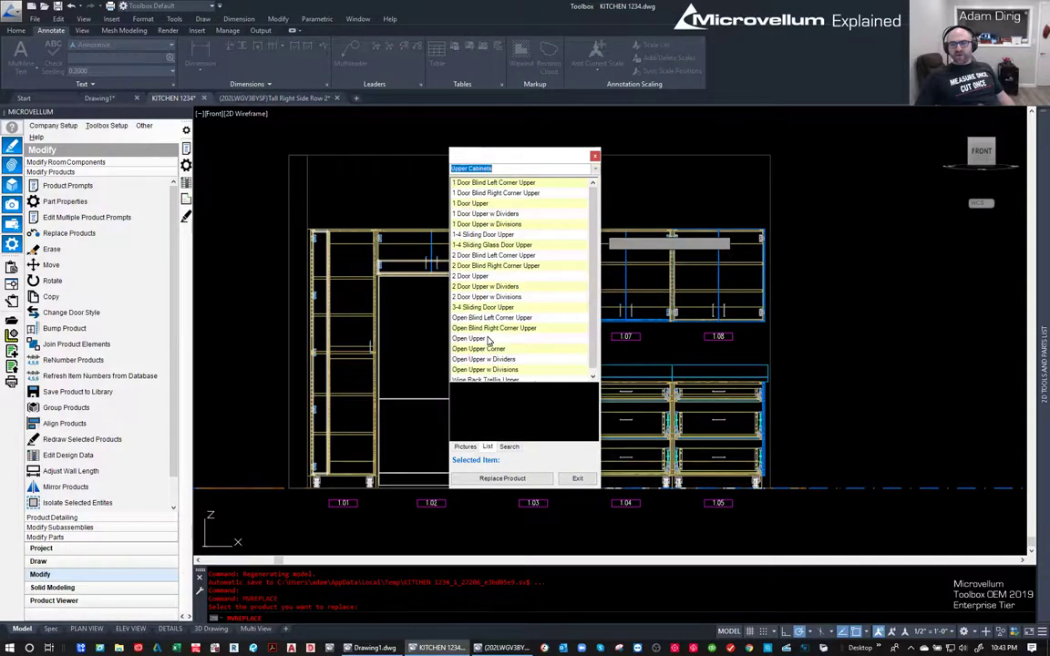
click(461, 339)
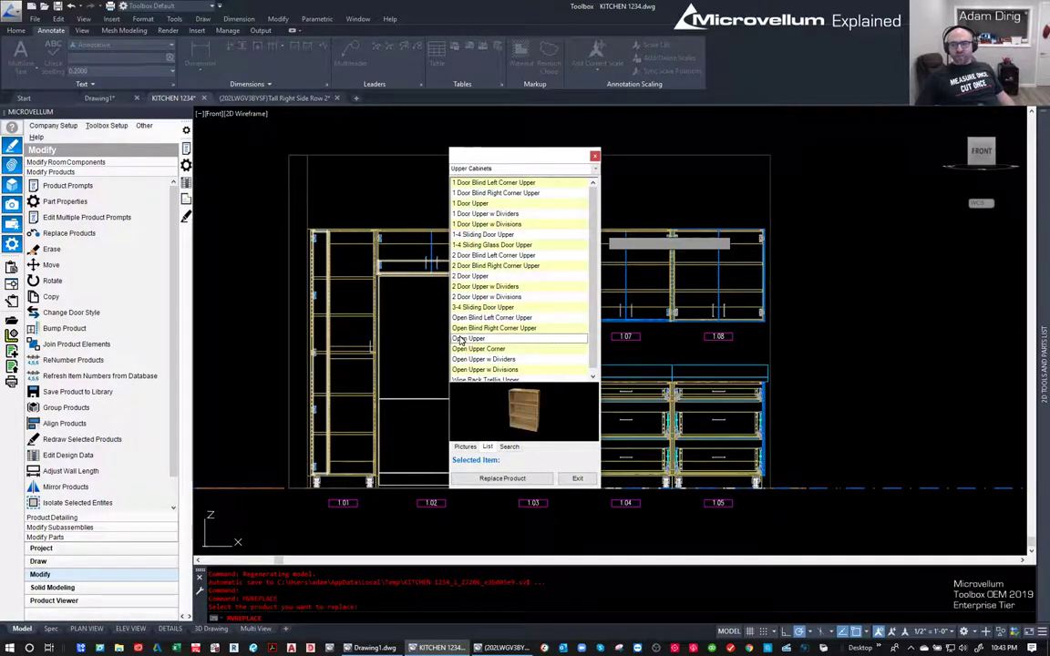
click(502, 479)
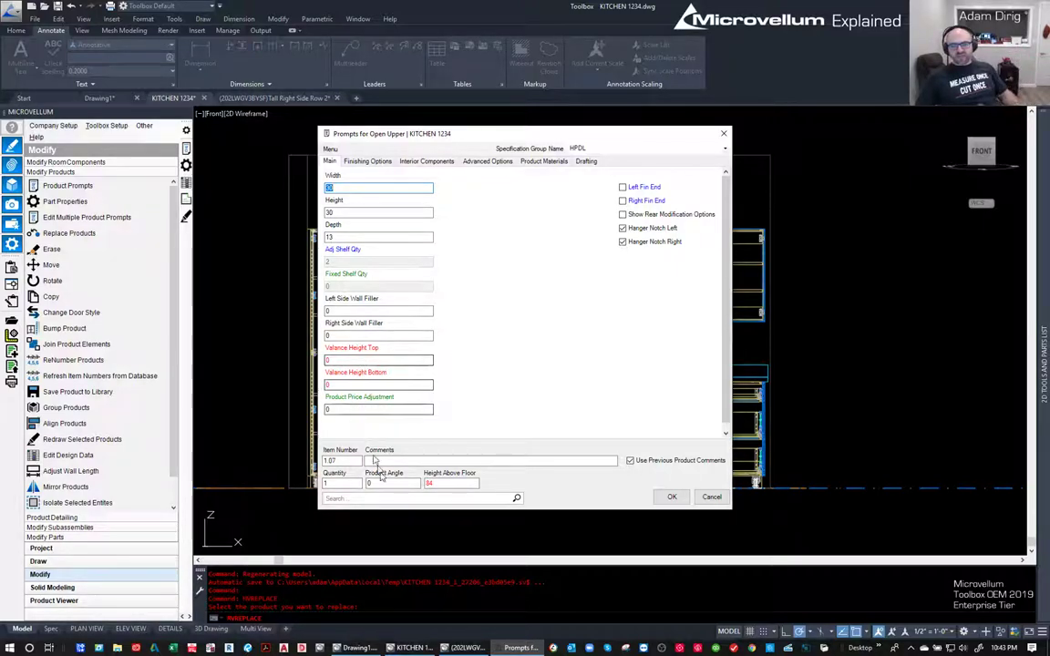
key(Return)
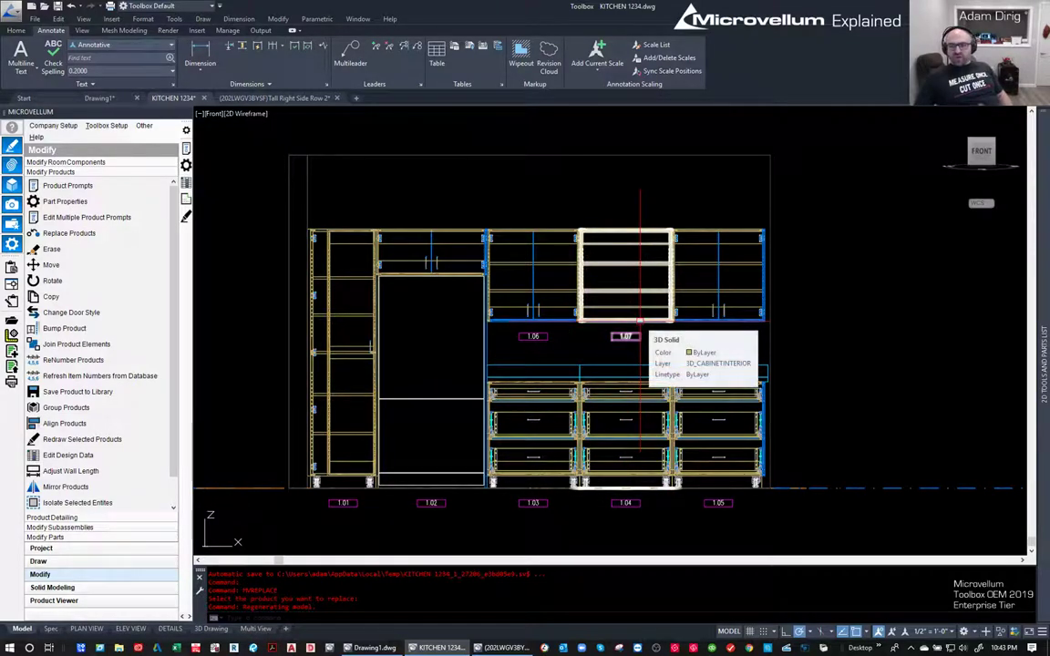
- Examine the cabinet run and its dimensions in the top view
click(91, 561)
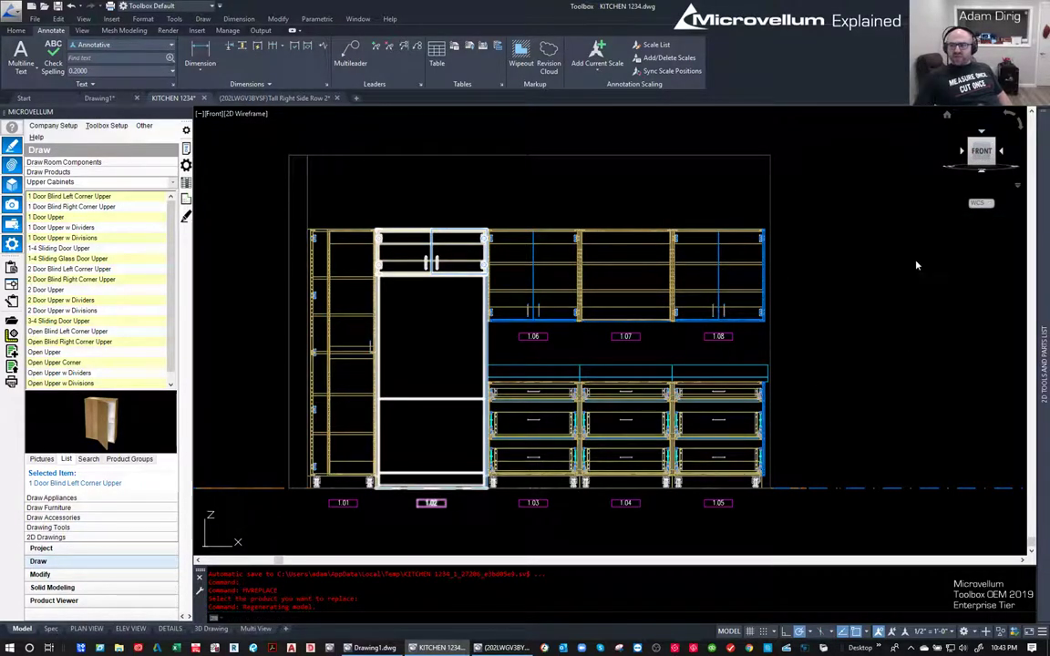
scroll(441, 305, up, 3)
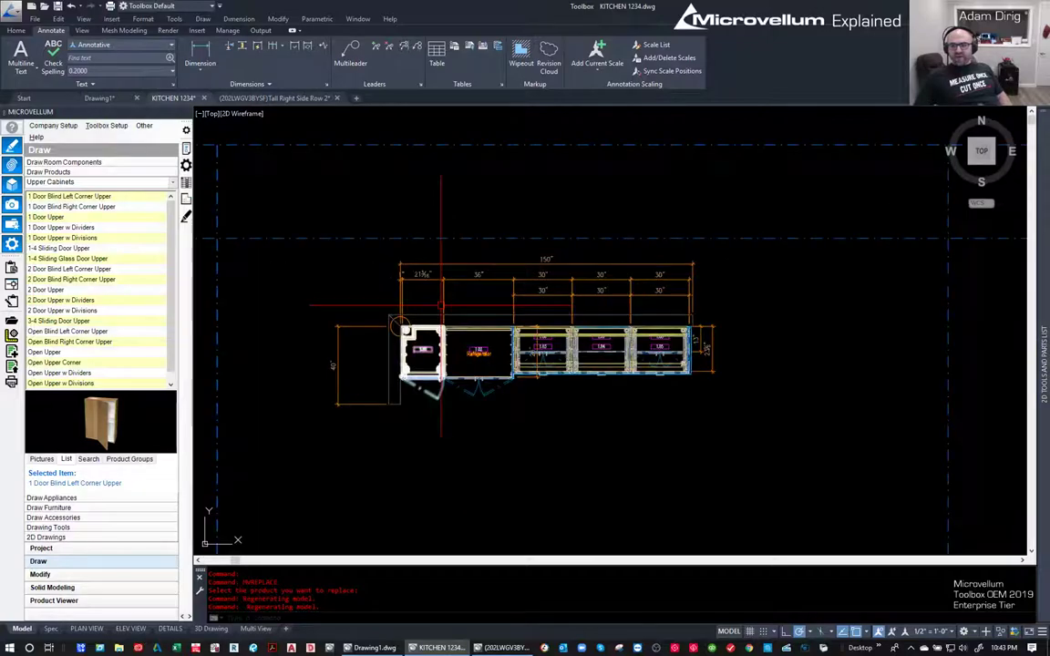
scroll(708, 394, up, 2)
middle_drag(585, 444, 773, 402)
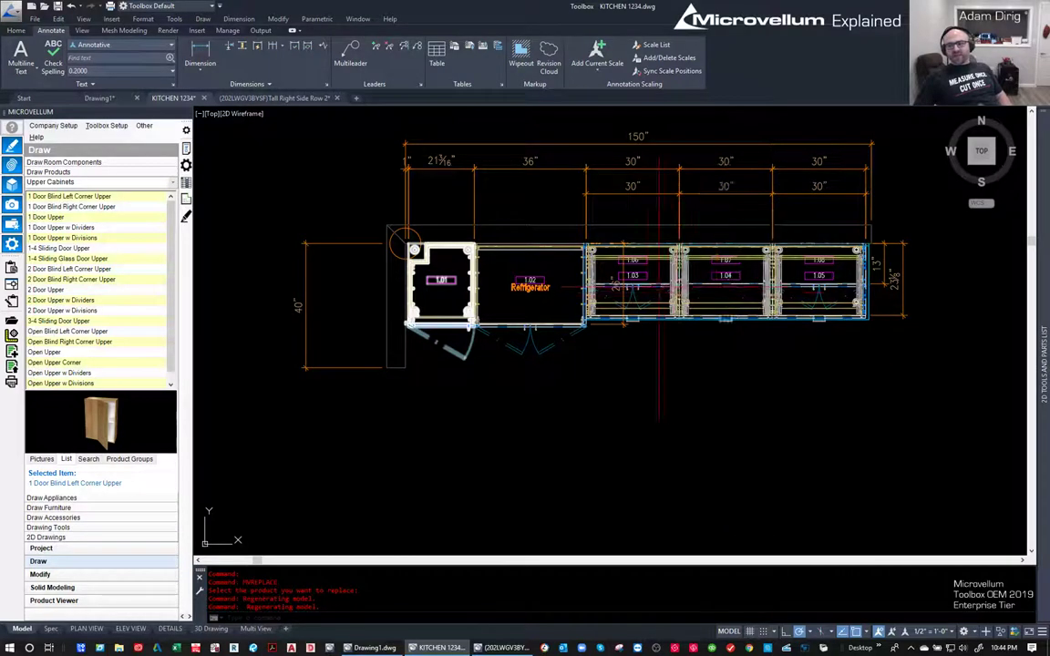
scroll(646, 285, up, 5)
scroll(693, 356, down, 5)
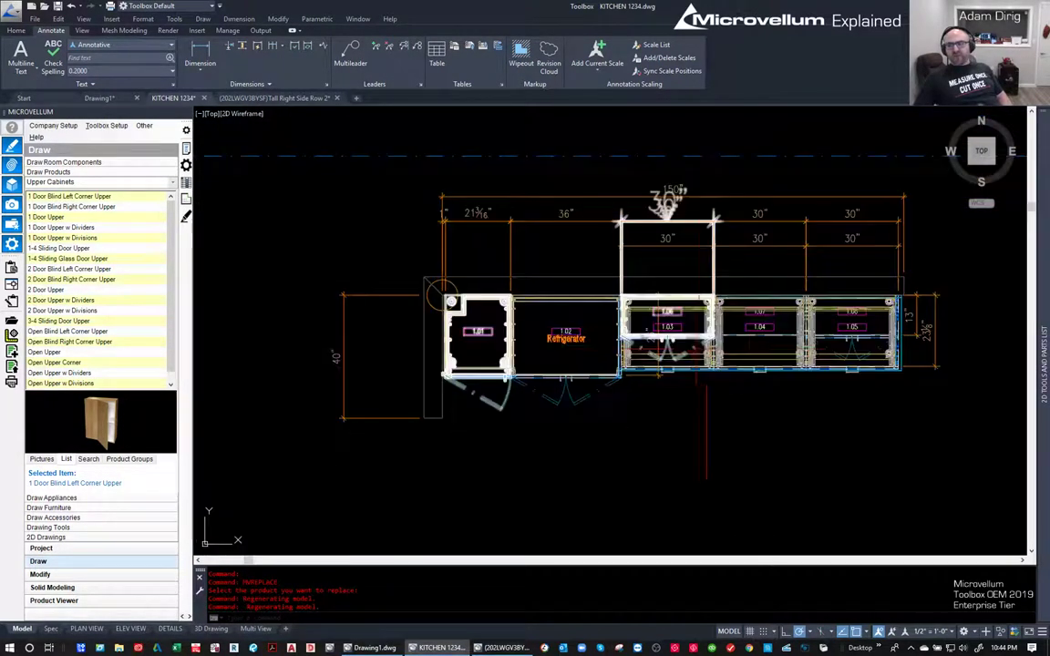
scroll(706, 409, down, 1)
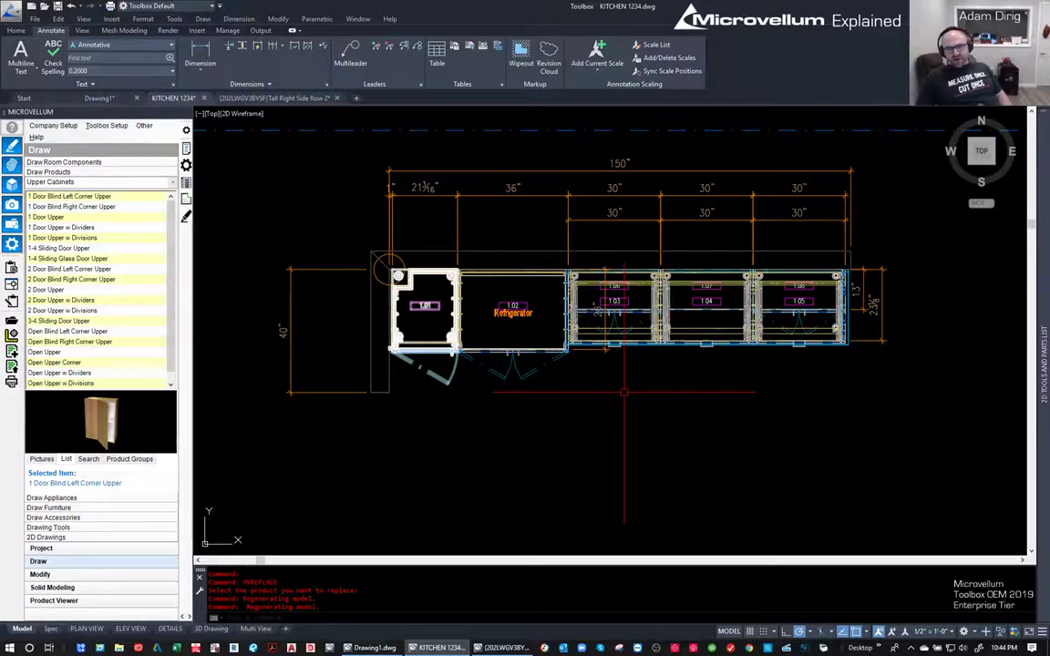
scroll(623, 392, down, 3)
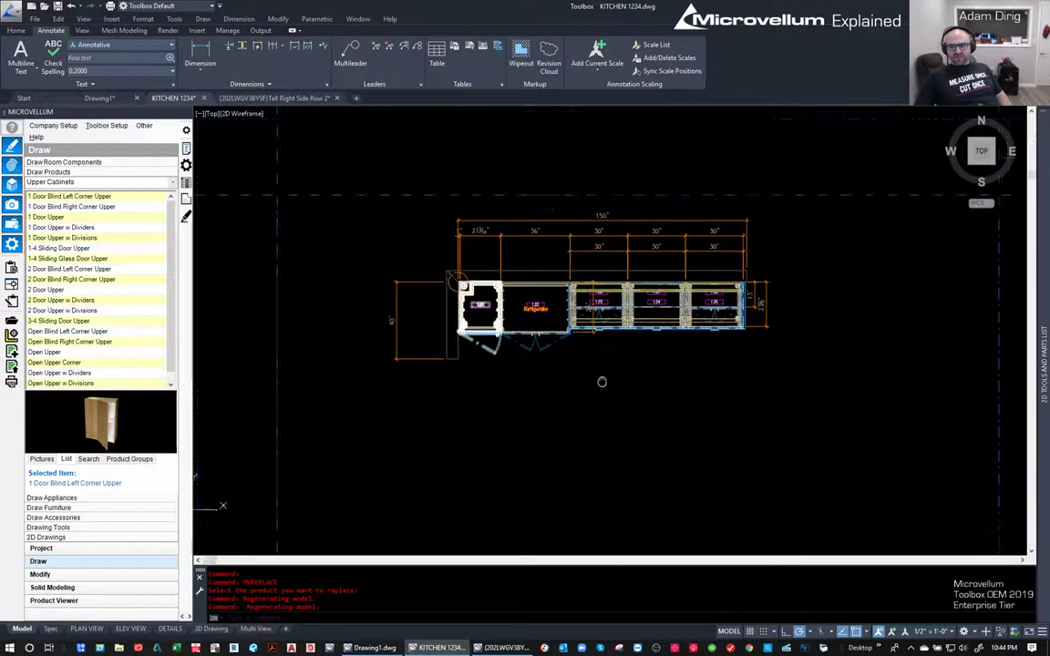
middle_drag(661, 387, 642, 397)
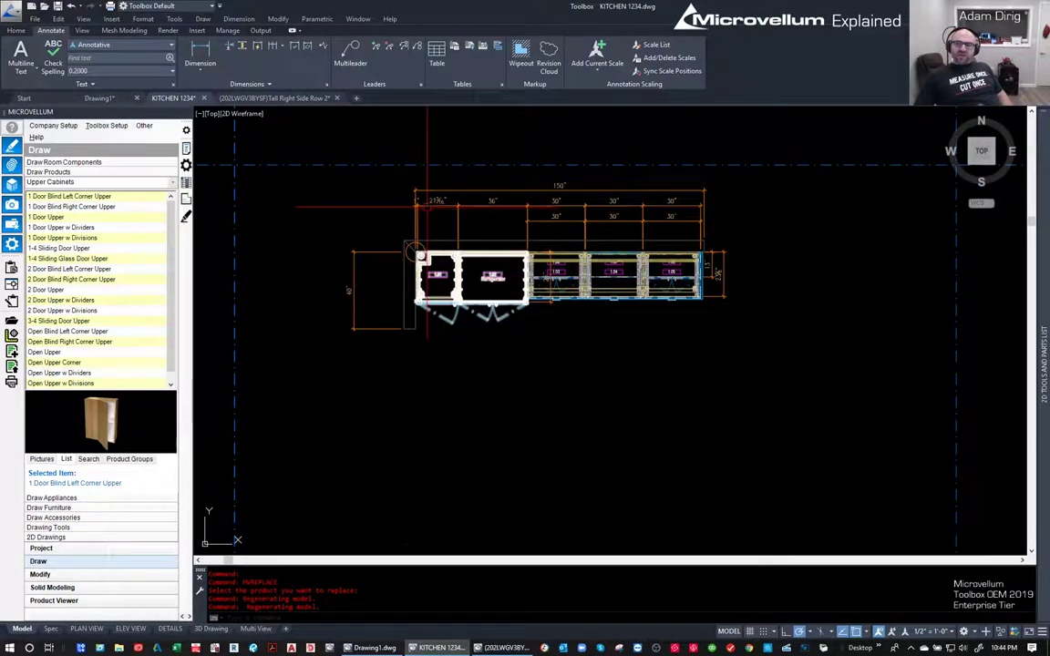
scroll(527, 195, up, 2)
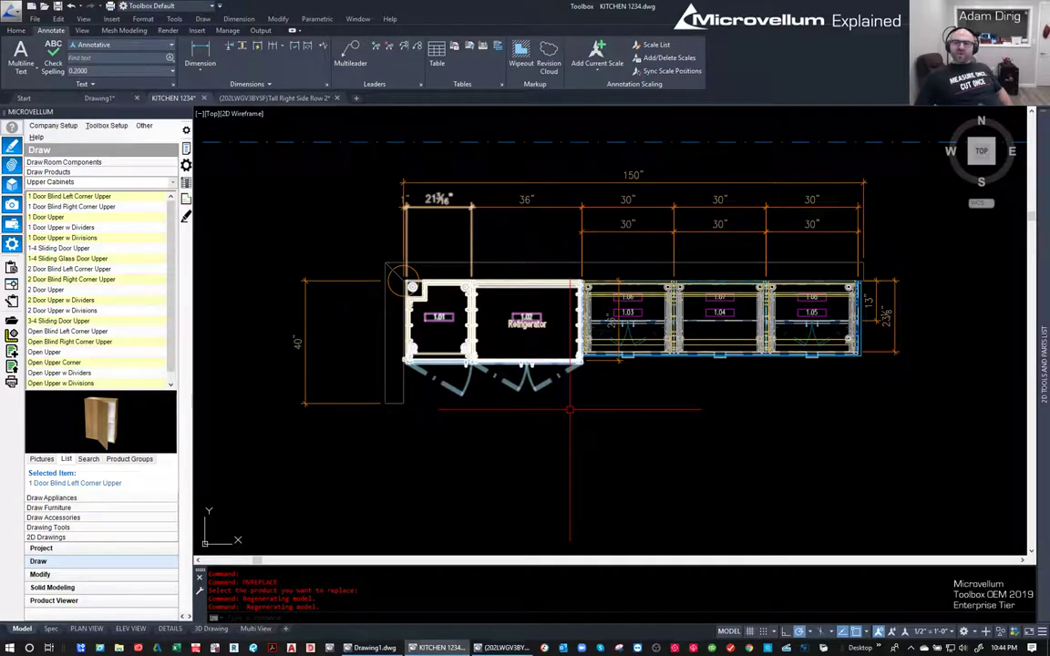
scroll(557, 355, down, 2)
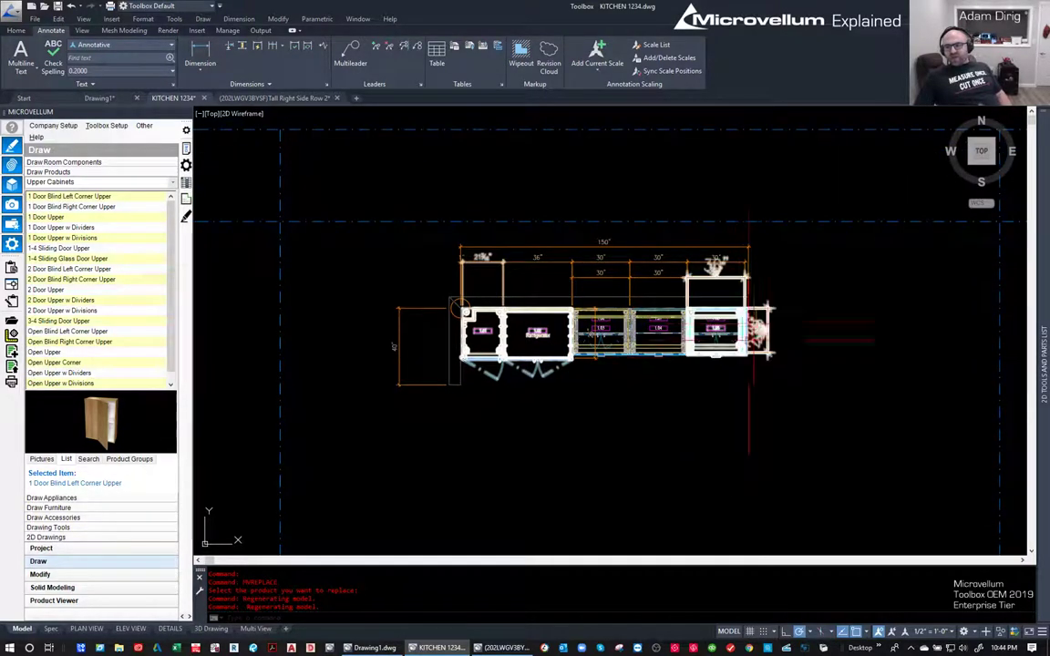
scroll(734, 355, up, 2)
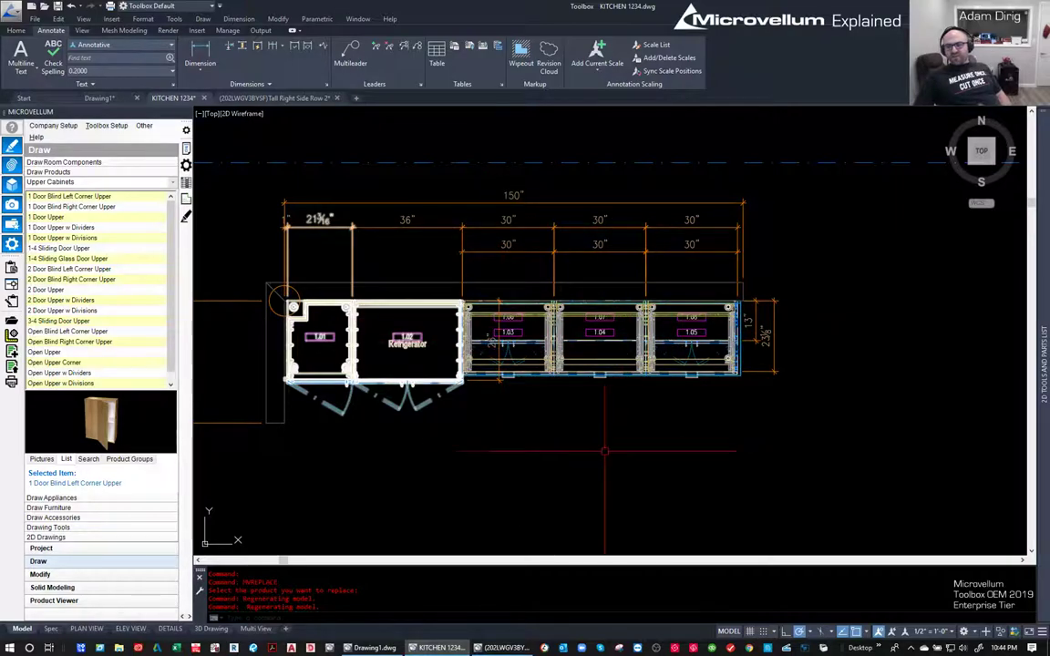
scroll(724, 374, down, 3)
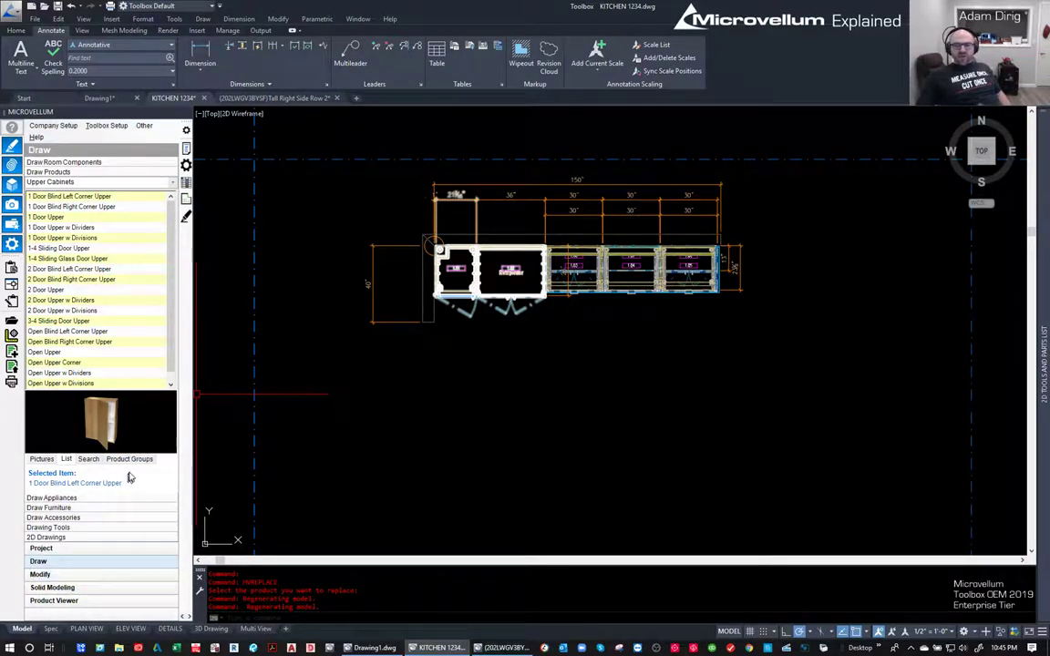
- Add the Base Island With Shadowline product group 80" straight in front of item 1.05's outer front corner, with a rotation angle of 180
click(130, 459)
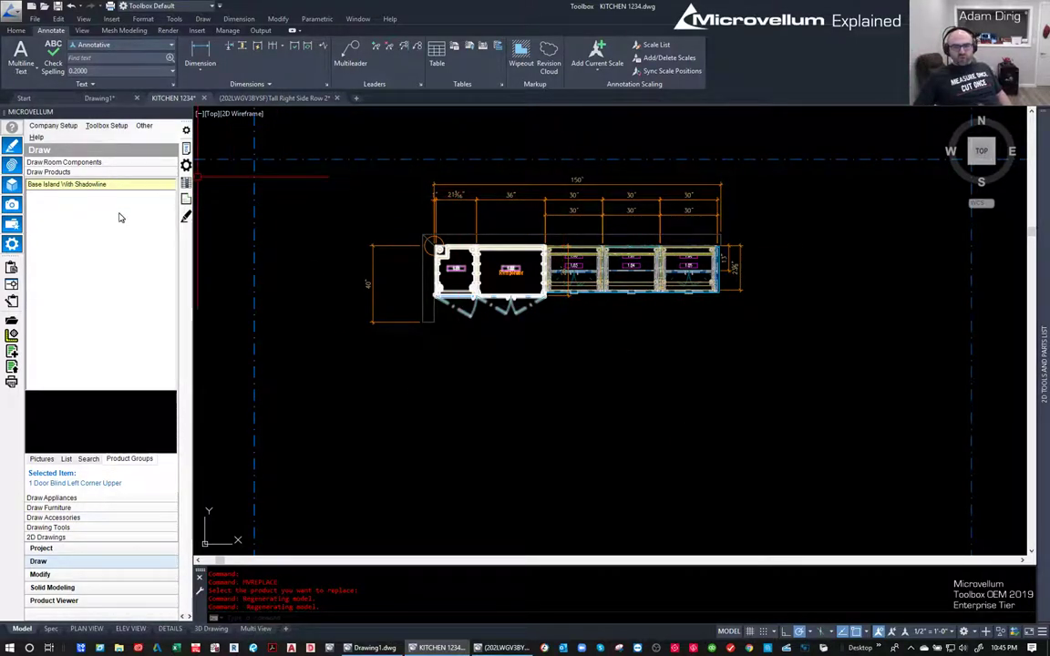
right_click(103, 188)
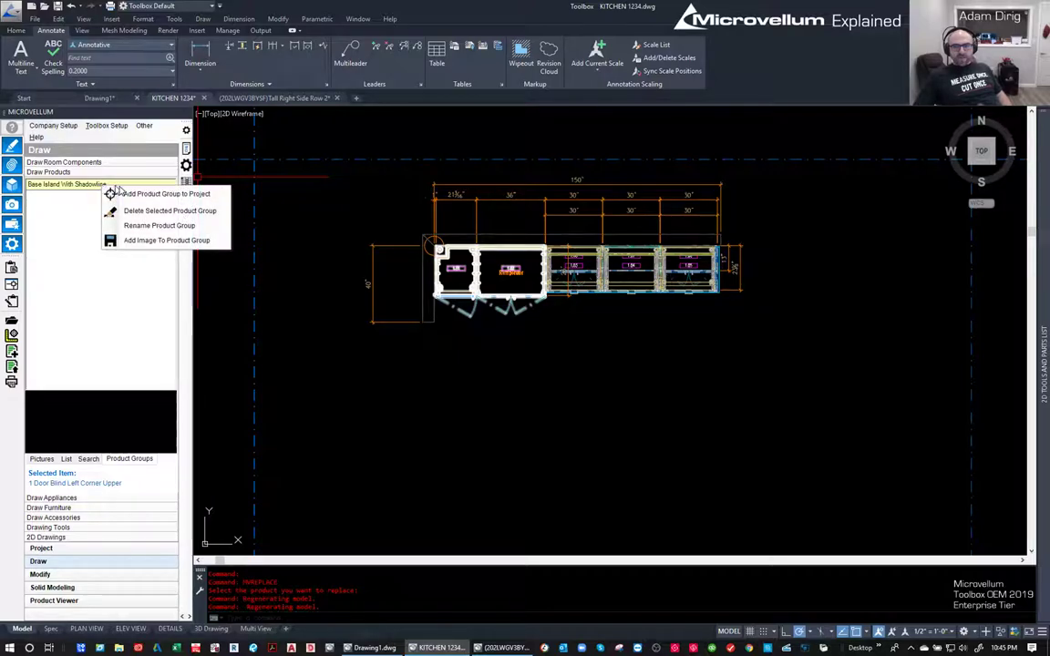
click(137, 194)
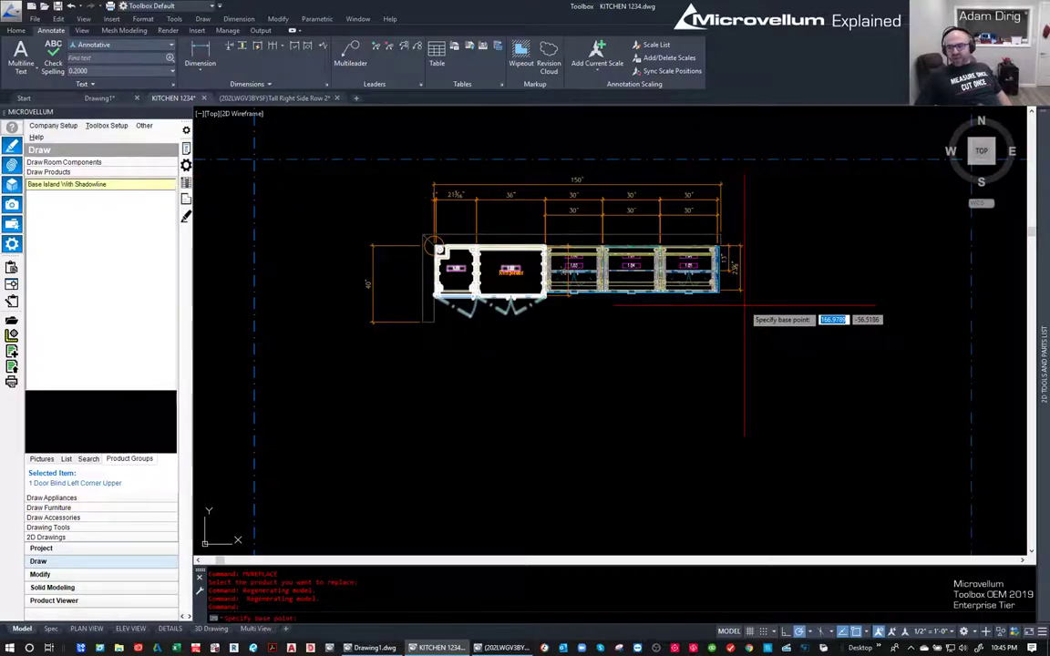
scroll(744, 306, up, 5)
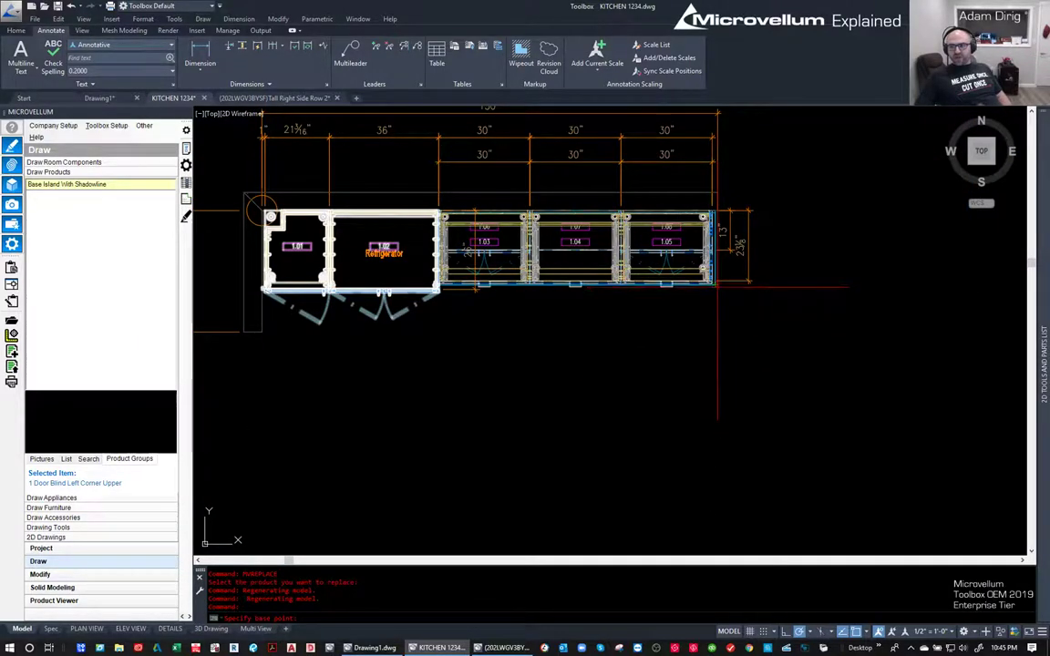
scroll(717, 286, up, 2)
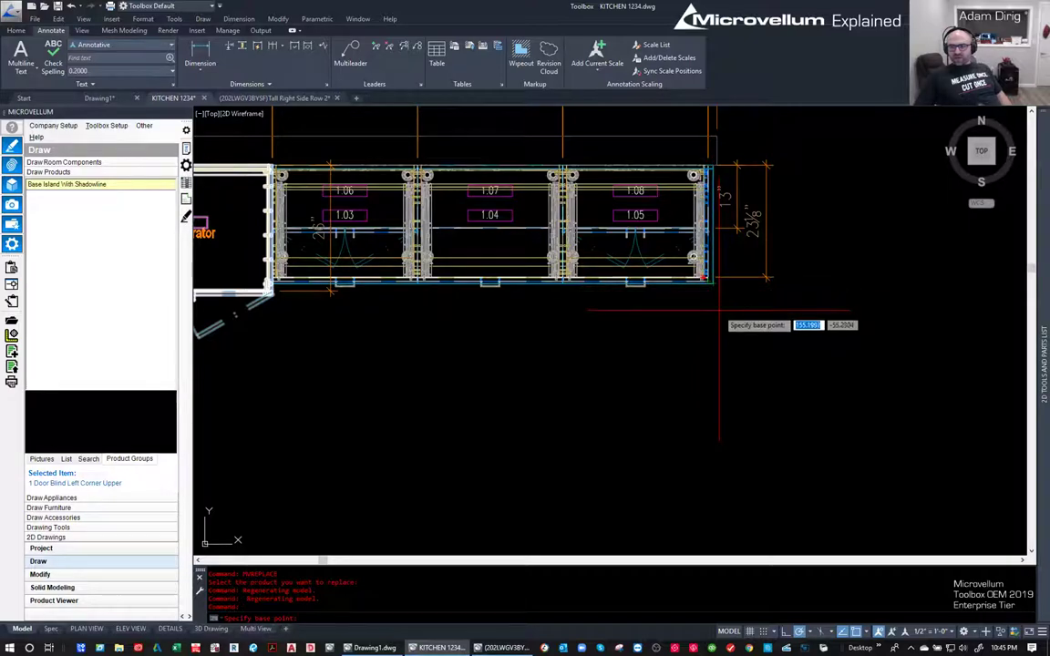
scroll(714, 299, up, 2)
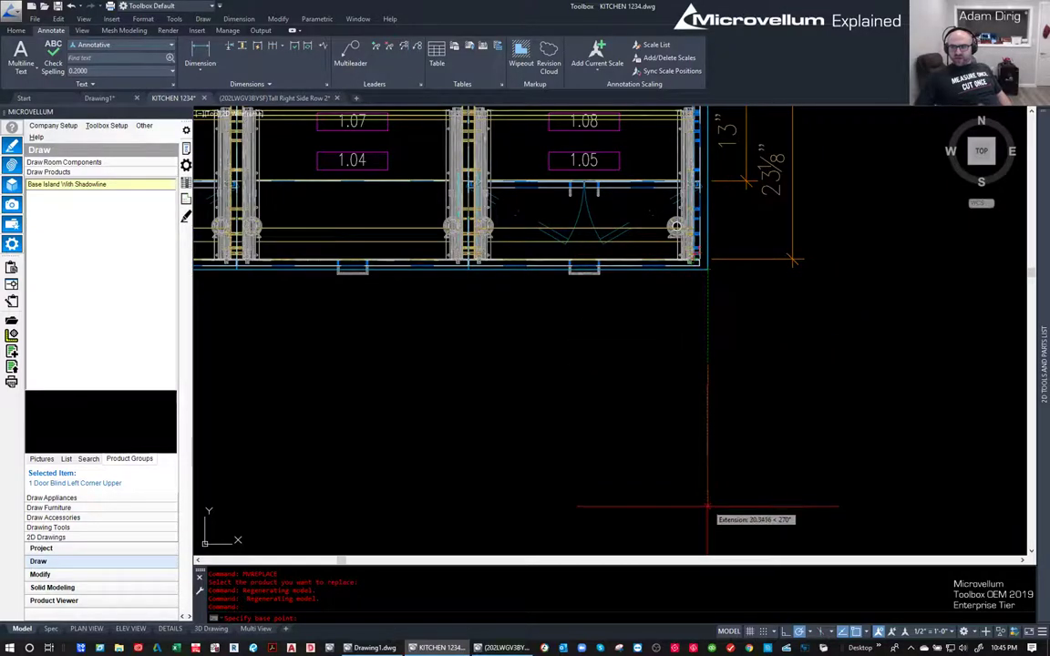
scroll(707, 522, down, 2)
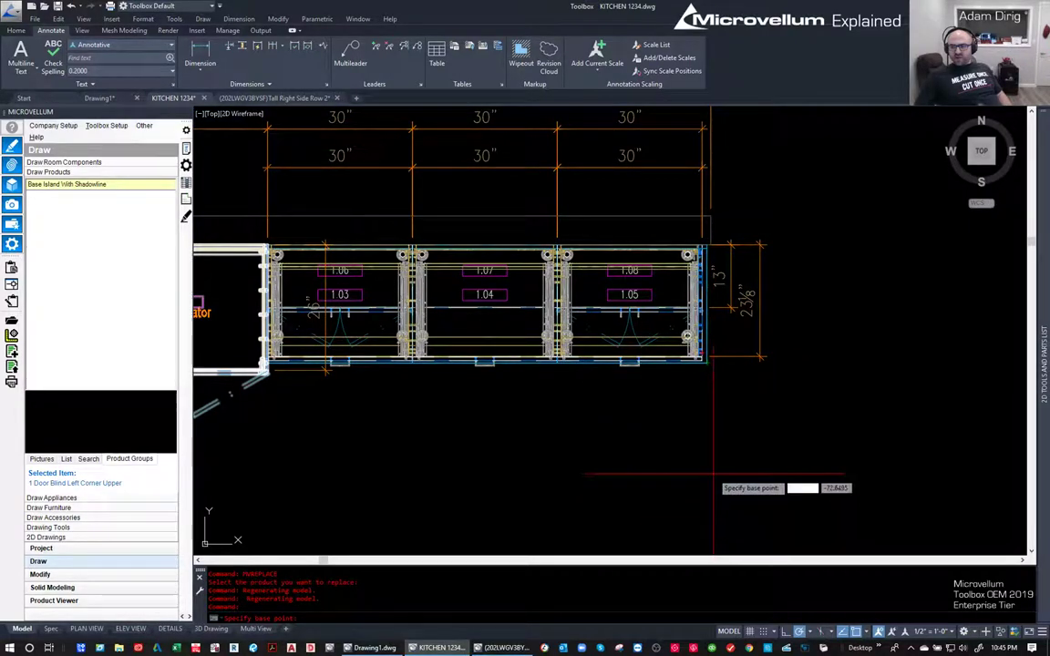
scroll(711, 420, up, 2)
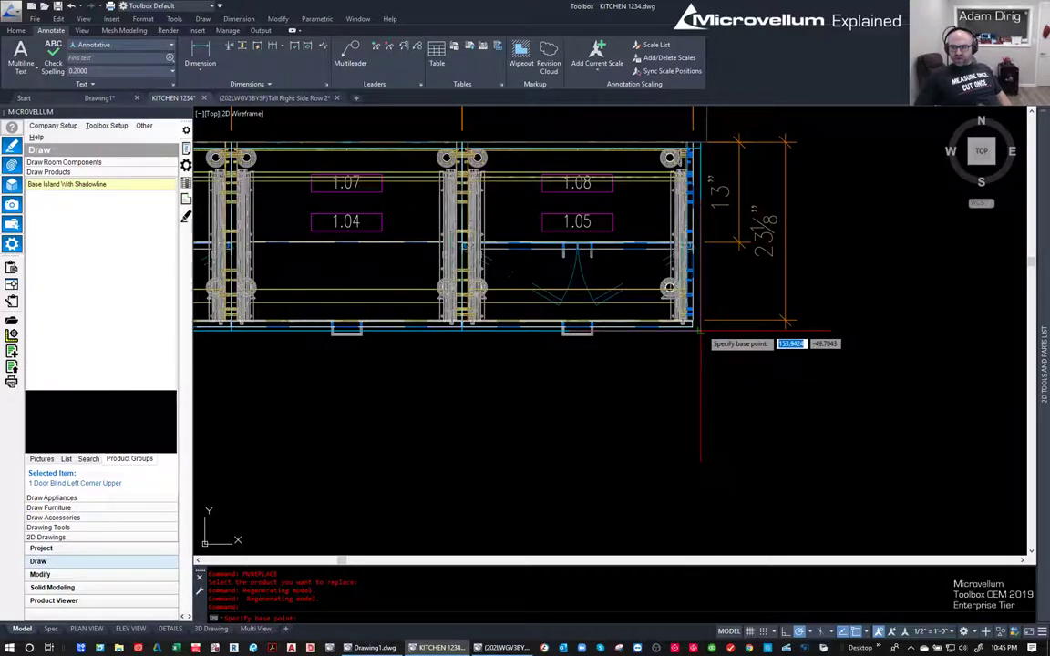
scroll(699, 381, up, 2)
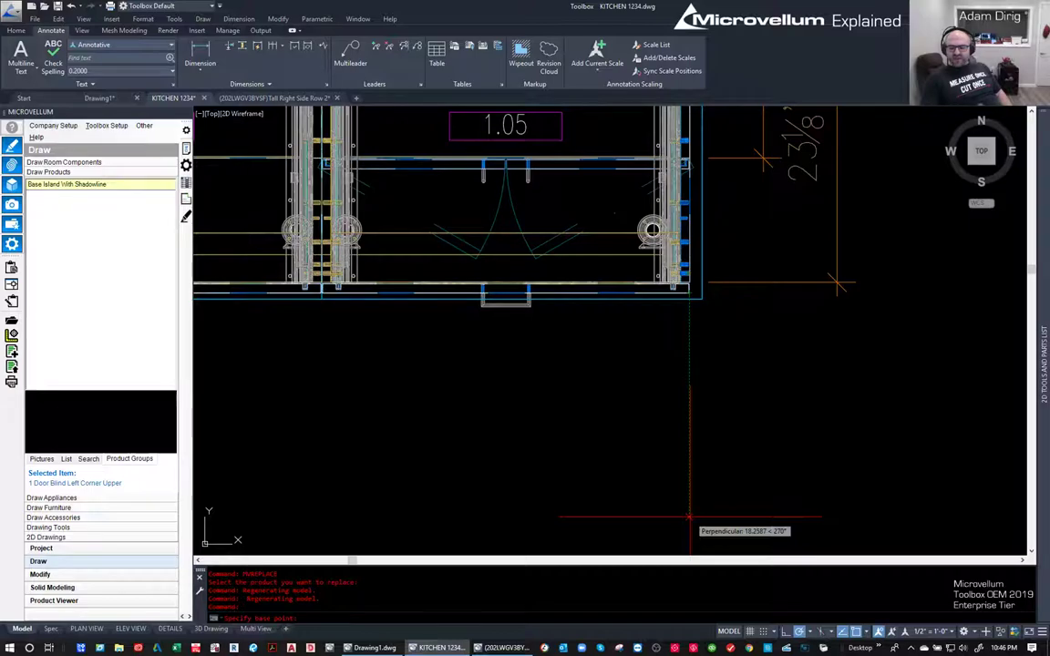
text(80)
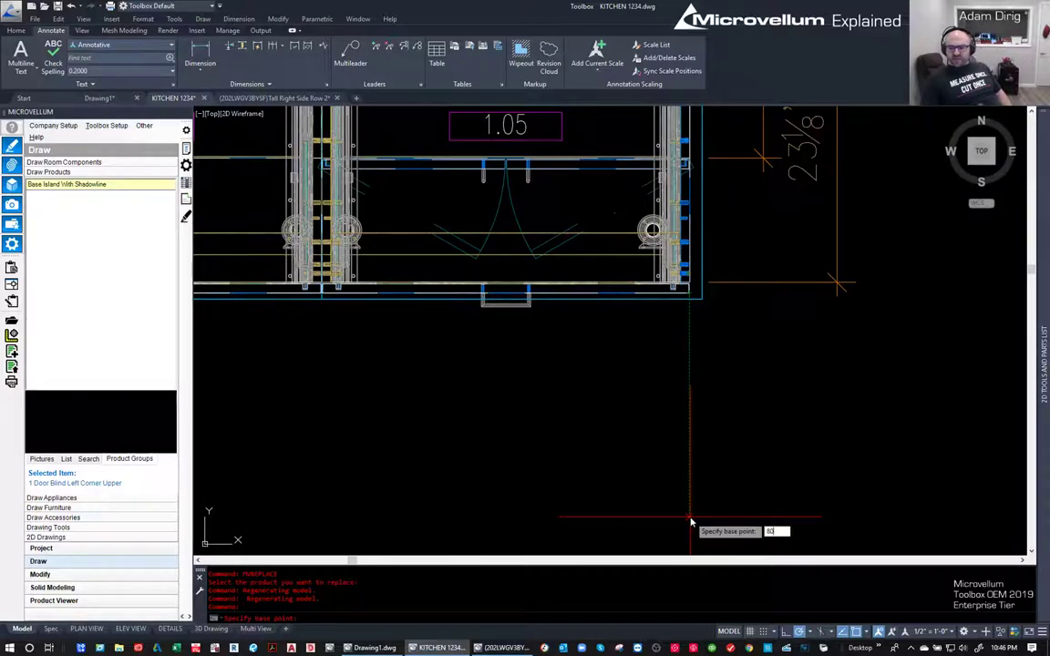
key(Return)
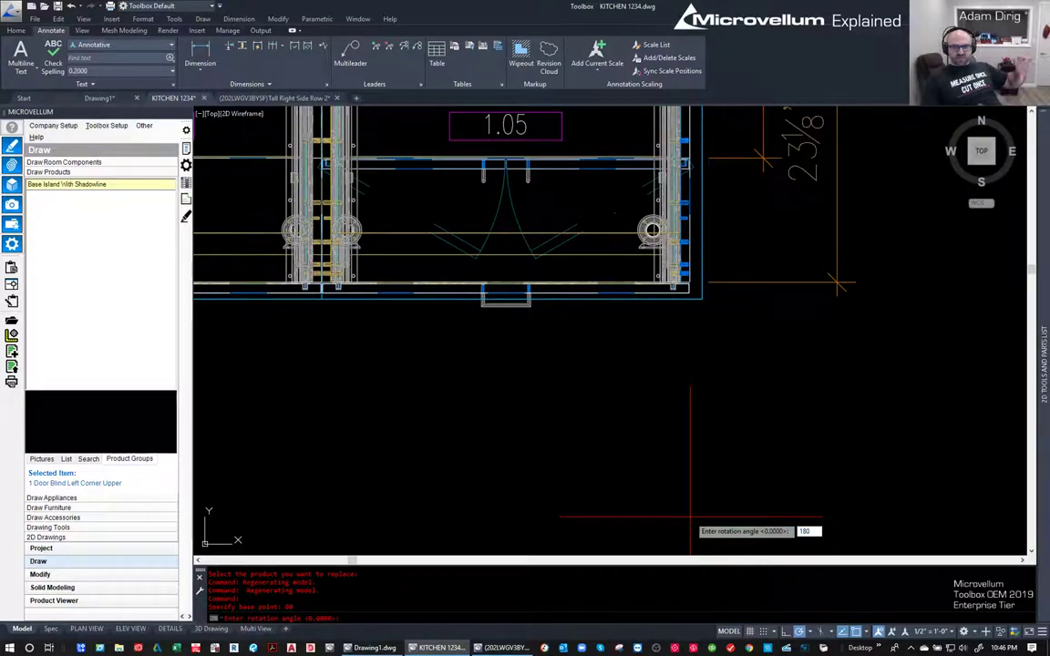
text(180)
key(Return)
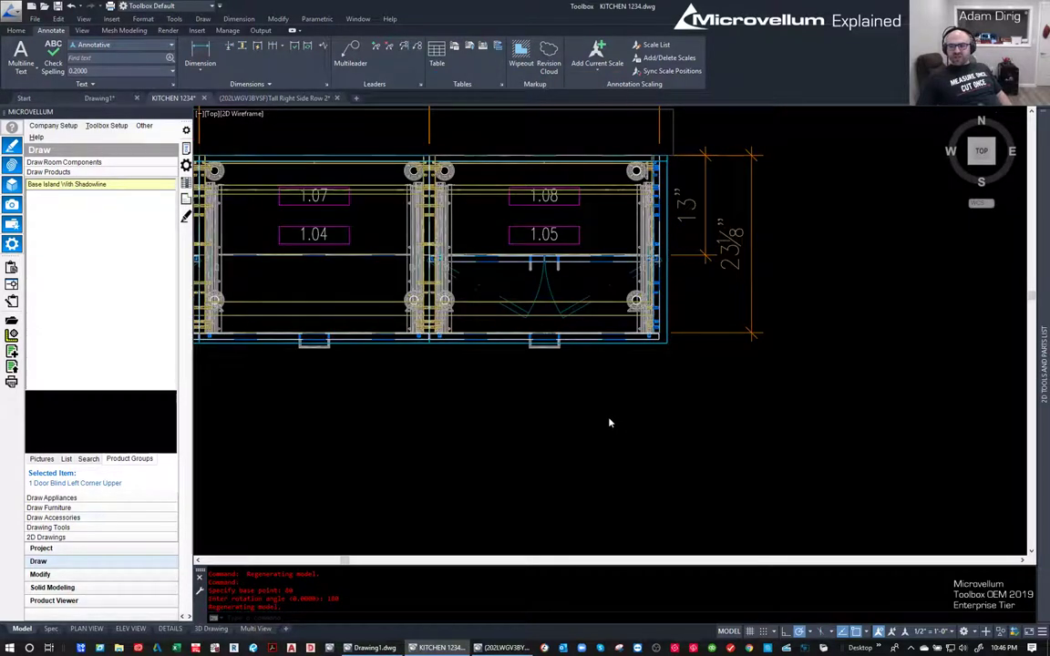
scroll(492, 474, down, 4)
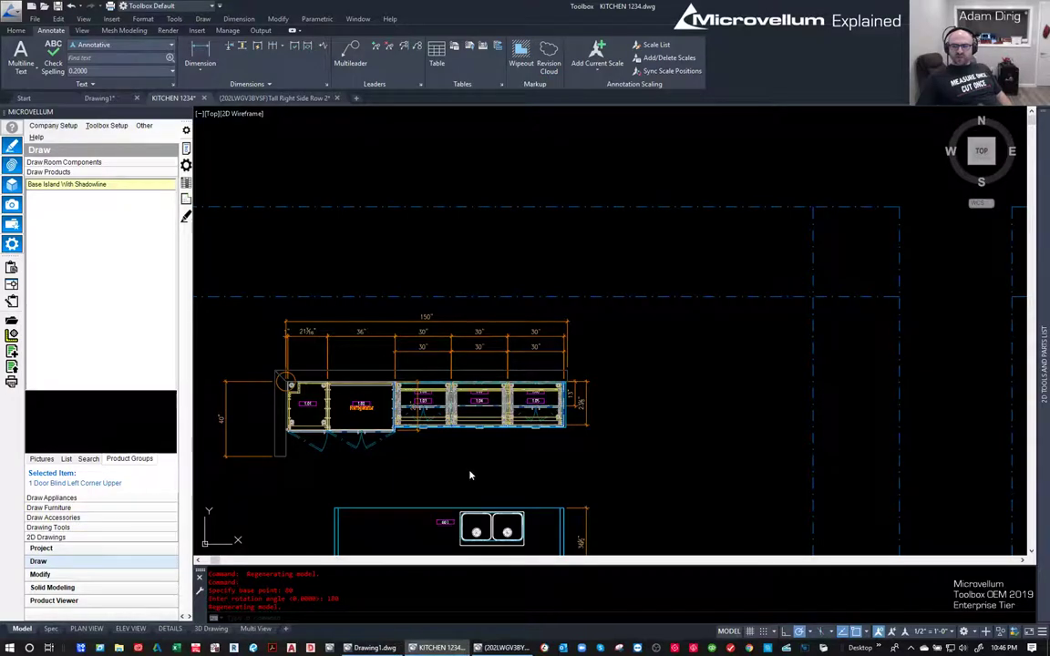
scroll(470, 474, down, 2)
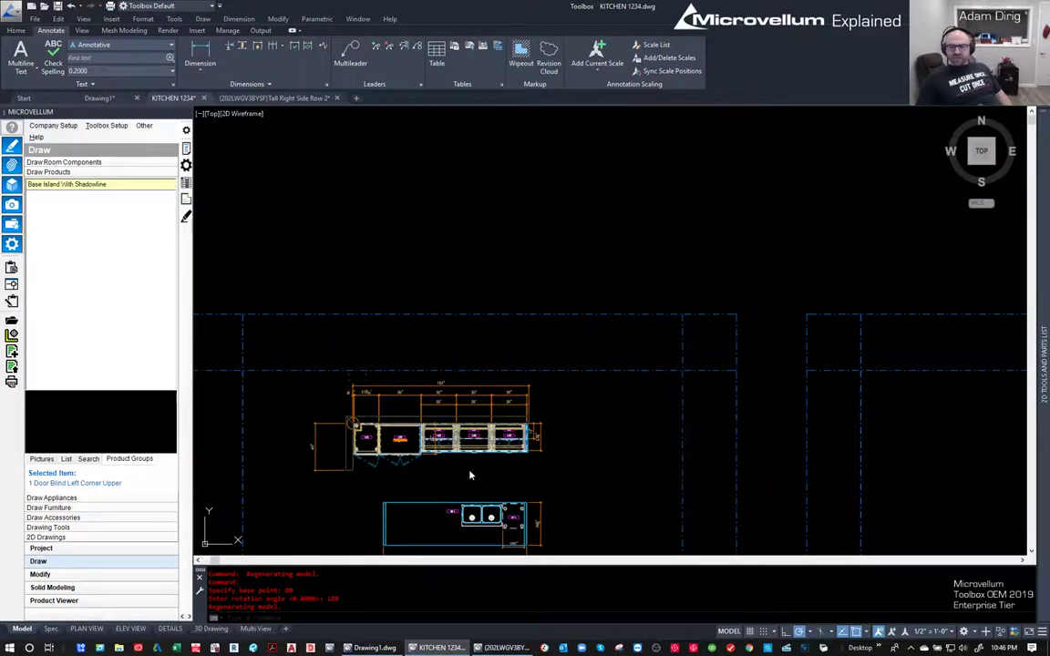
scroll(470, 475, down, 2)
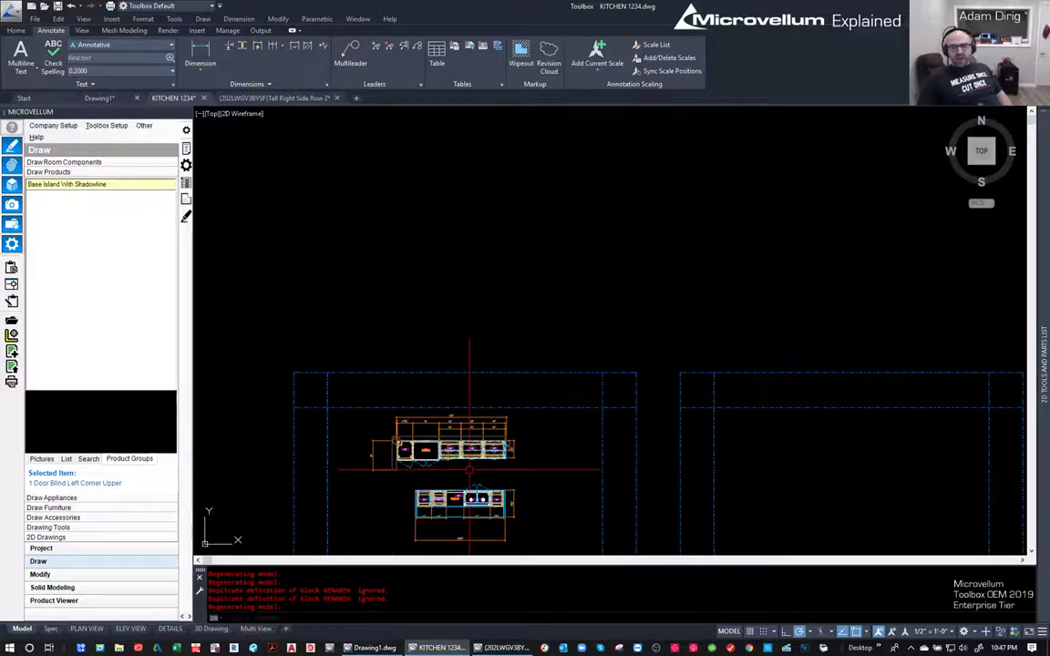
- Draw a vertical reference line from the wall run countertop's outer front corner down past the island's end
scroll(452, 503, up, 2)
scroll(546, 510, up, 2)
middle_drag(547, 510, 638, 323)
scroll(651, 301, up, 3)
scroll(729, 309, up, 2)
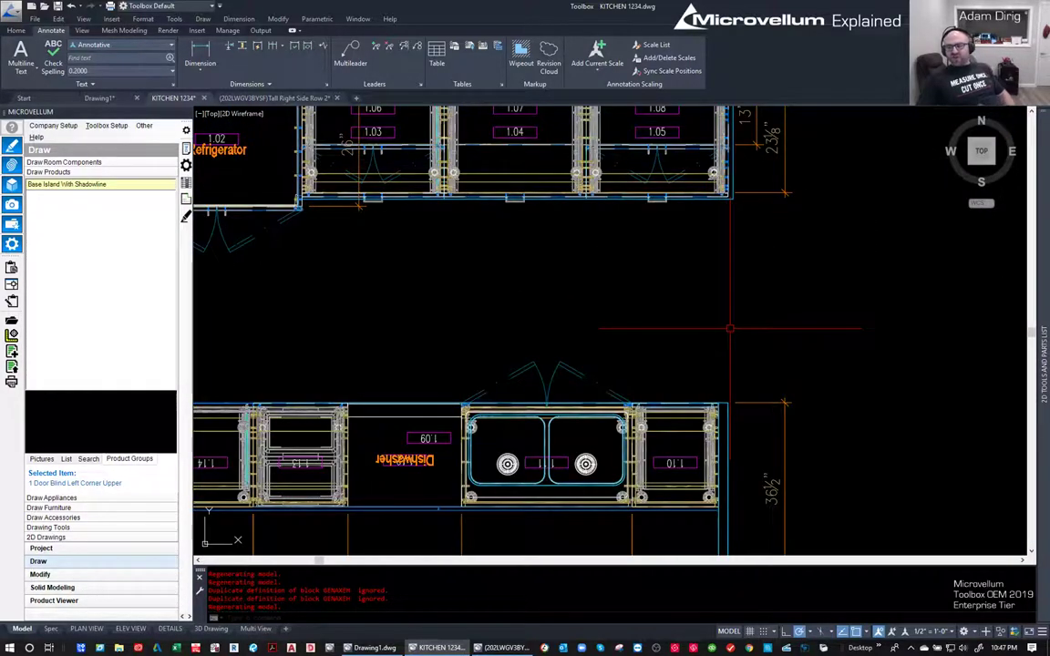
text(l)
key(Return)
scroll(742, 199, up, 2)
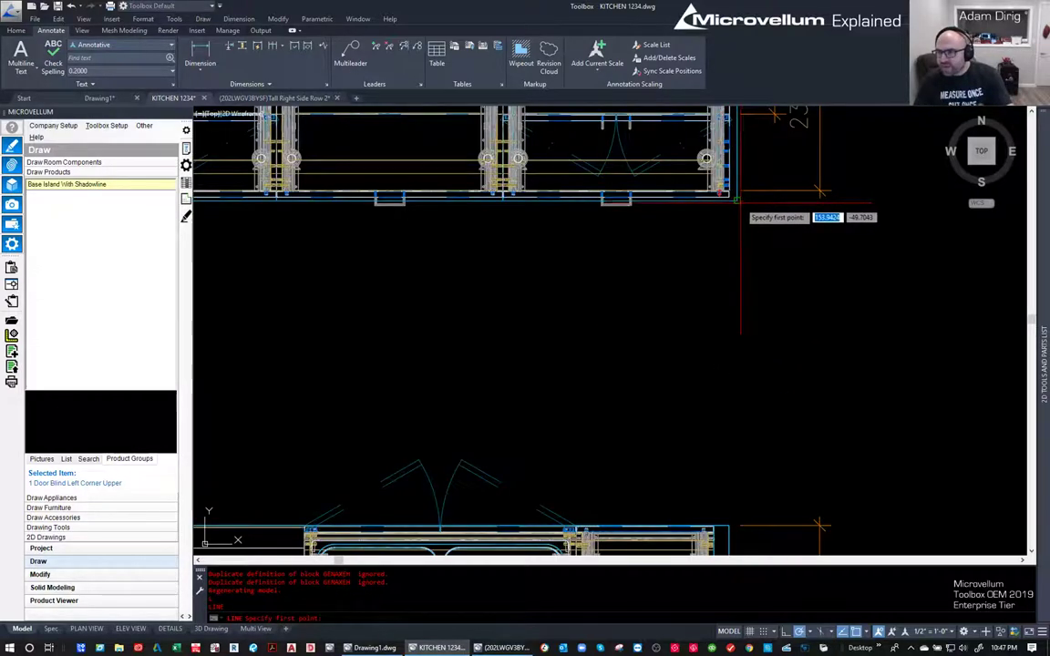
click(738, 200)
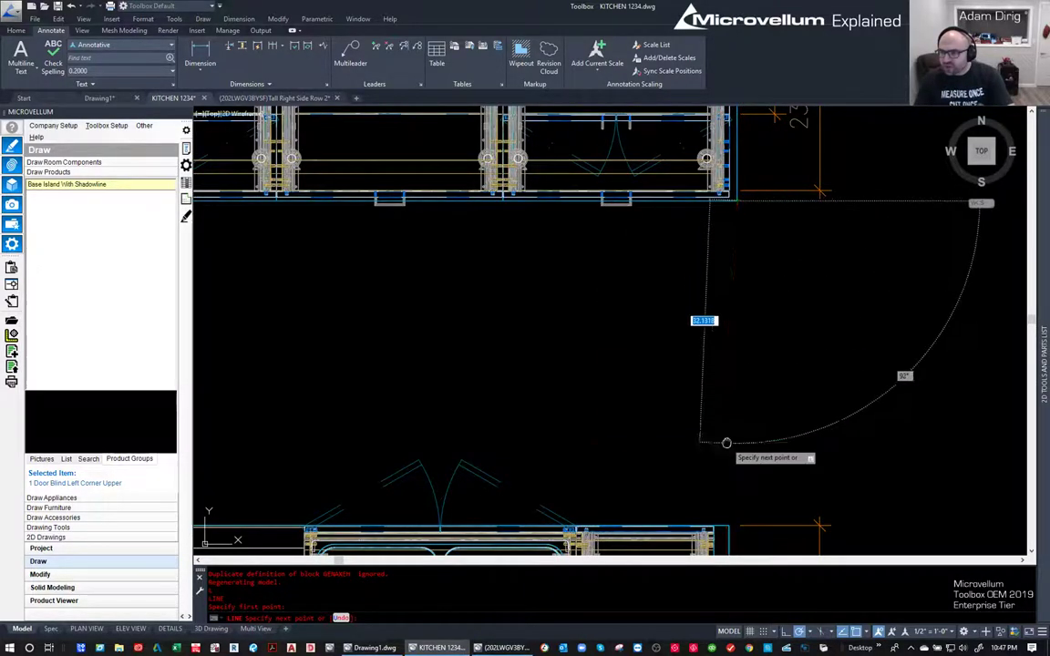
scroll(765, 382, down, 4)
middle_drag(761, 604, 781, 470)
click(781, 487)
key(Escape)
- Measure the horizontal gap between the island countertop's corner beside item 1.10 and the reference line, and erase the line
scroll(780, 234, up, 8)
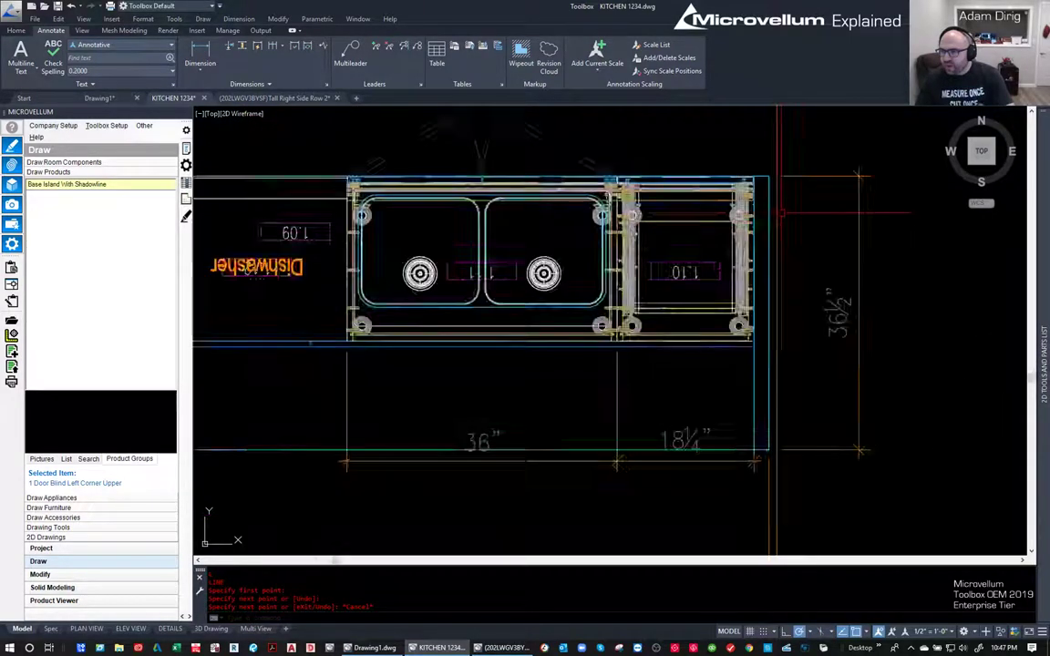
text(di)
key(Return)
click(732, 202)
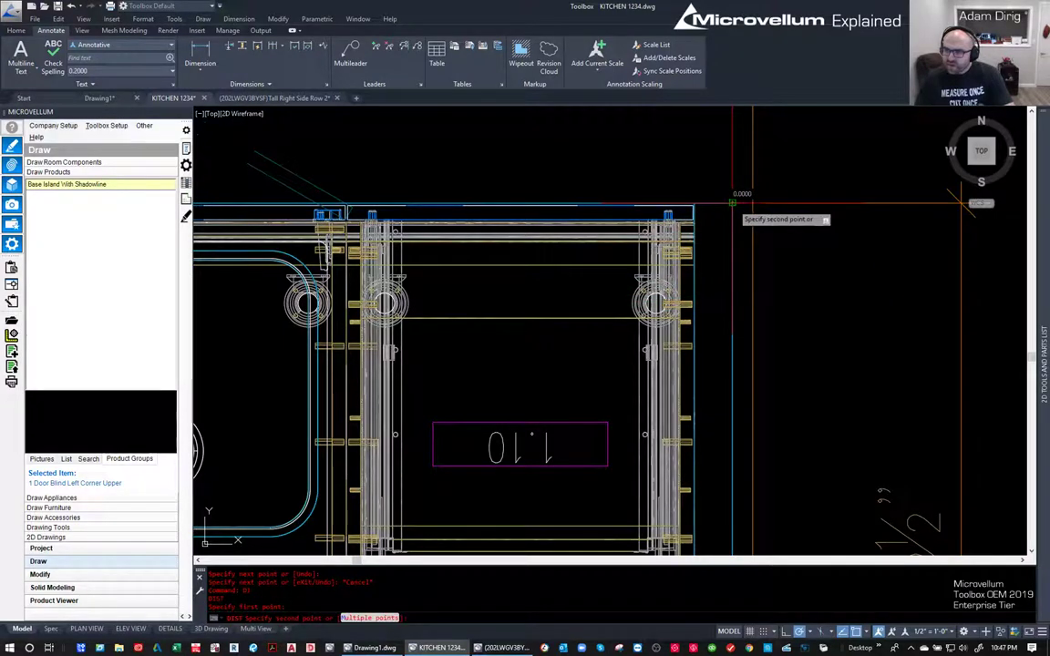
click(752, 202)
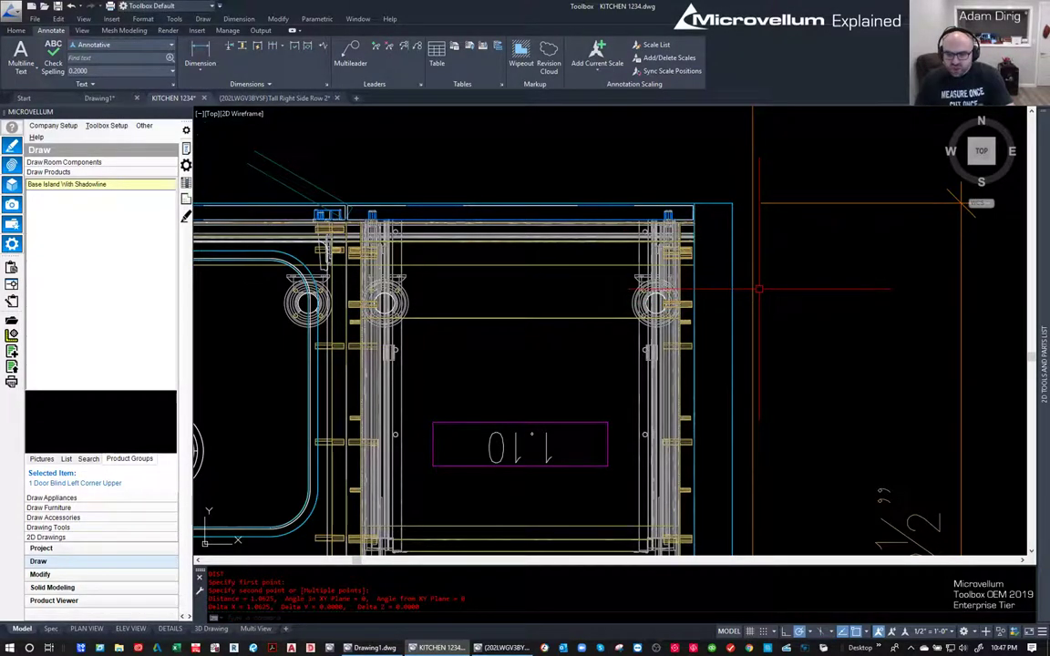
key(Escape)
scroll(757, 274, down, 5)
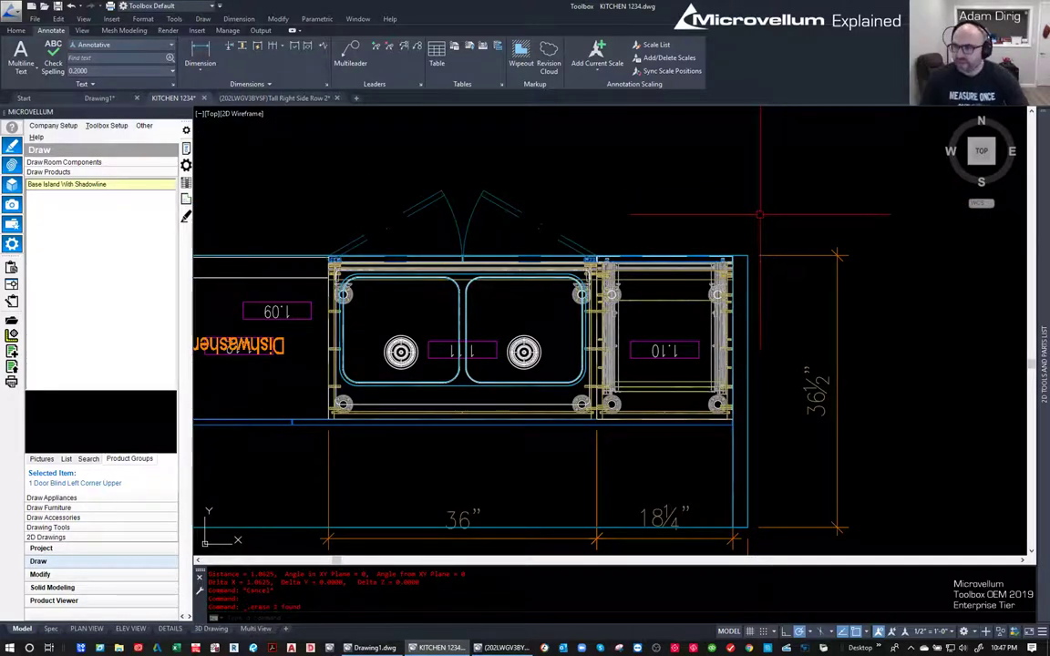
- Move all the island's products together 1.0625" horizontally toward the outer end of the wall run, selecting them with a window
scroll(875, 233, down, 5)
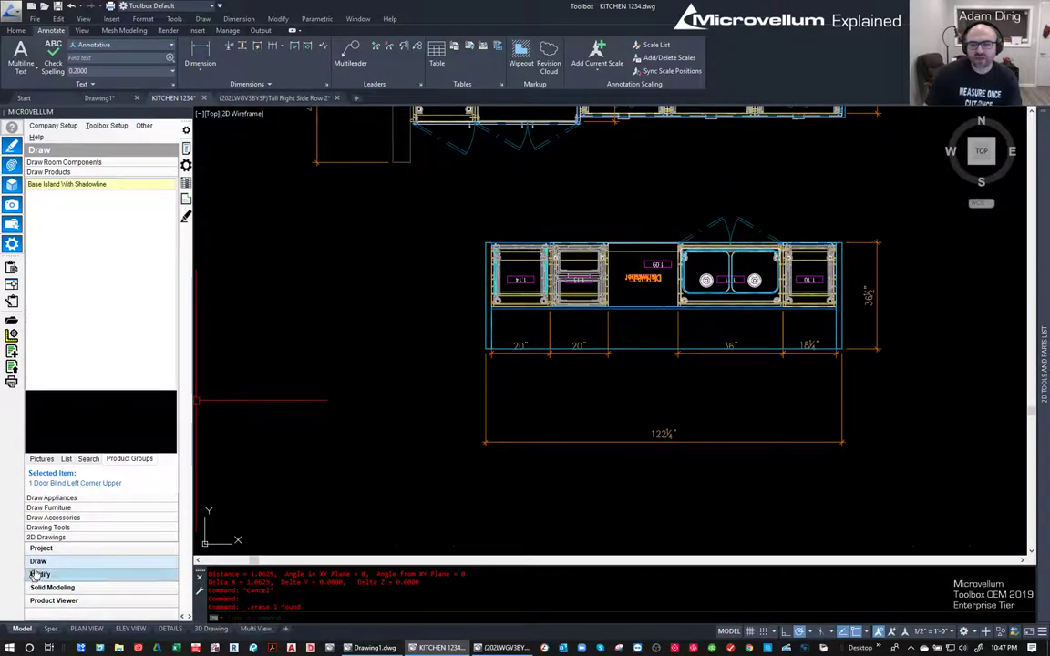
click(37, 574)
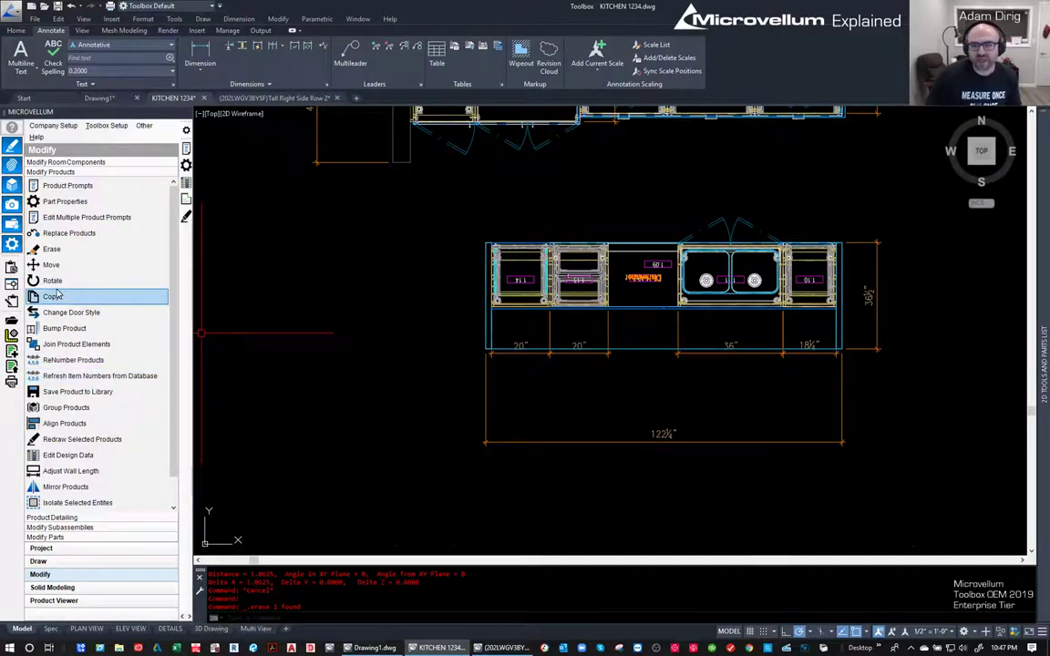
click(51, 265)
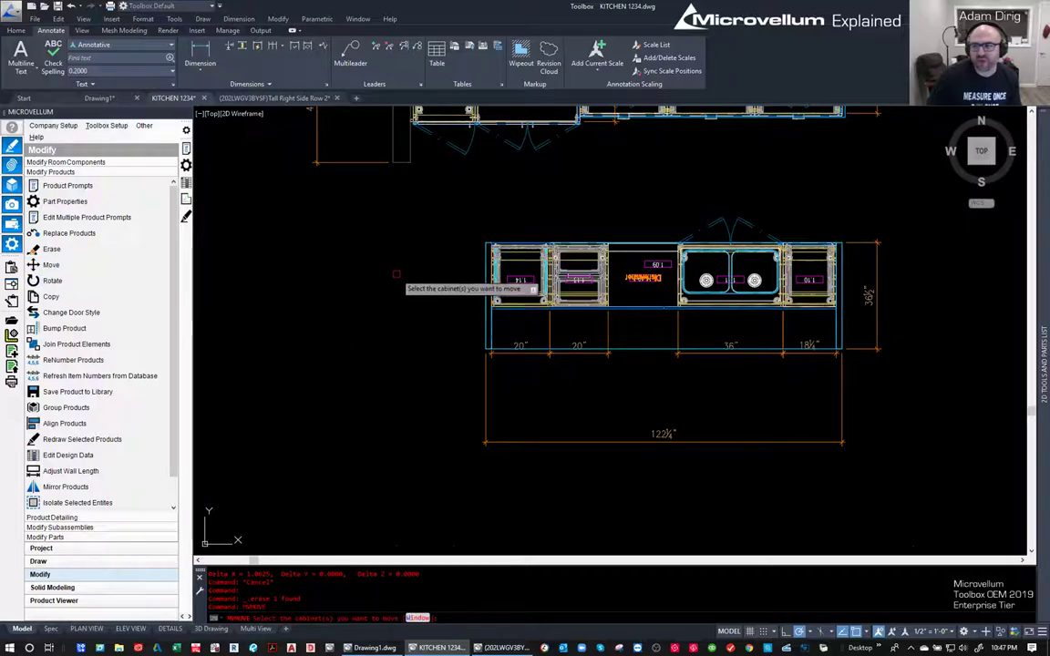
scroll(386, 253, down, 2)
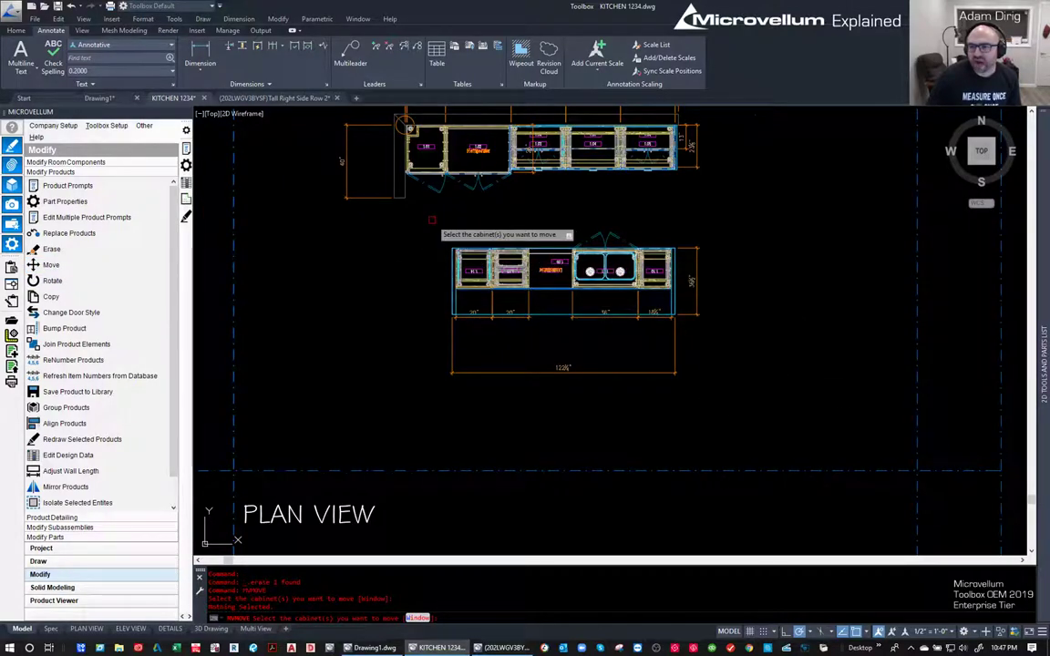
text(w)
key(Return)
click(426, 215)
click(765, 422)
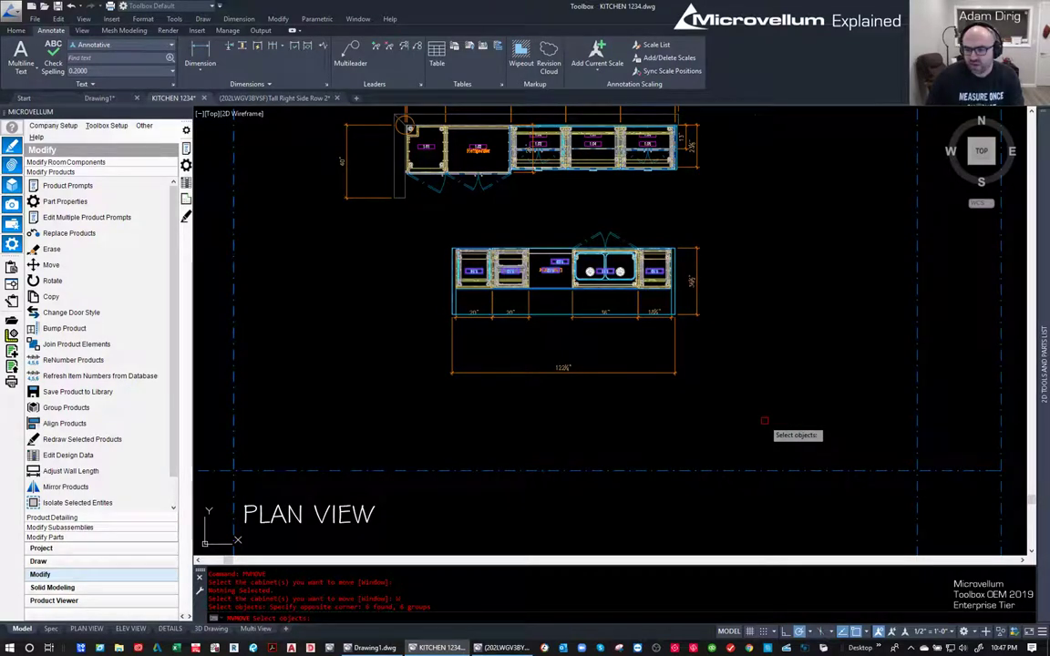
click(692, 218)
click(422, 415)
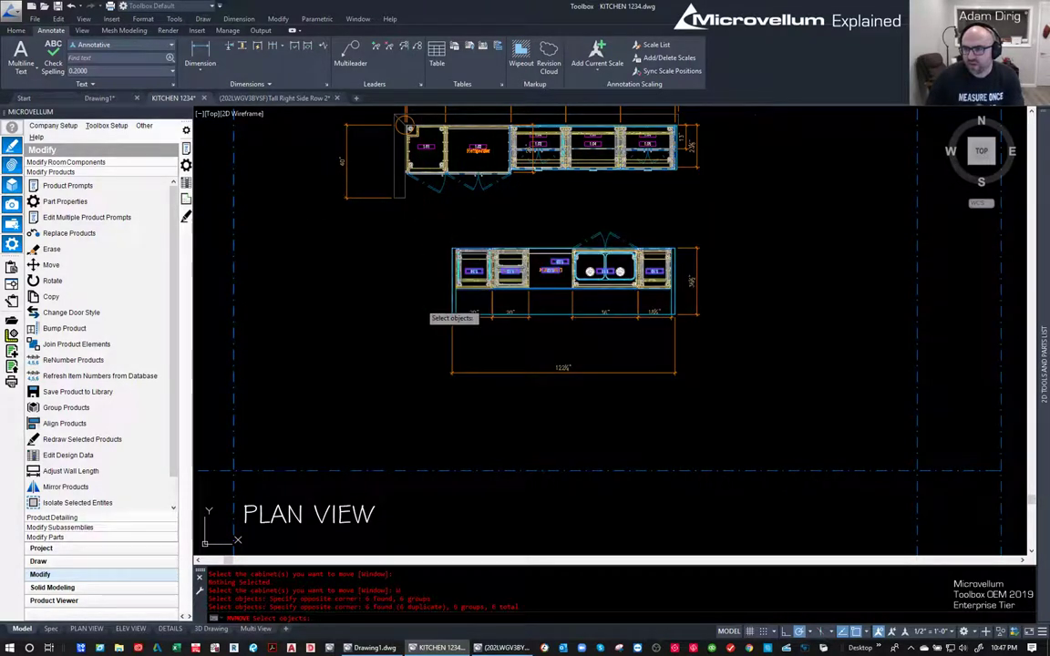
key(Return)
click(521, 407)
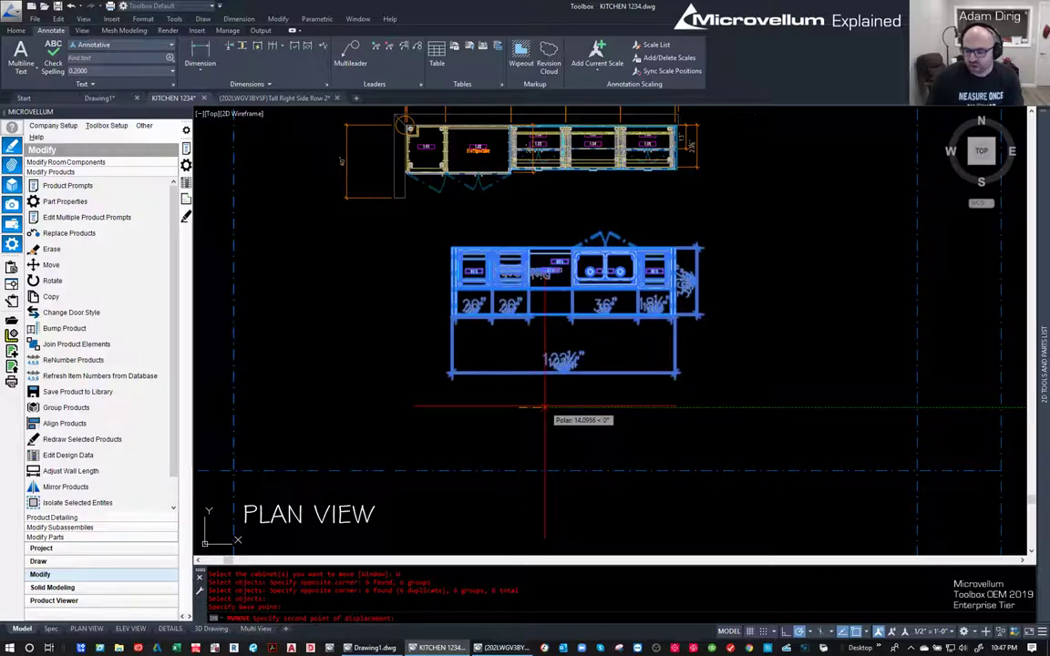
text(1.0625)
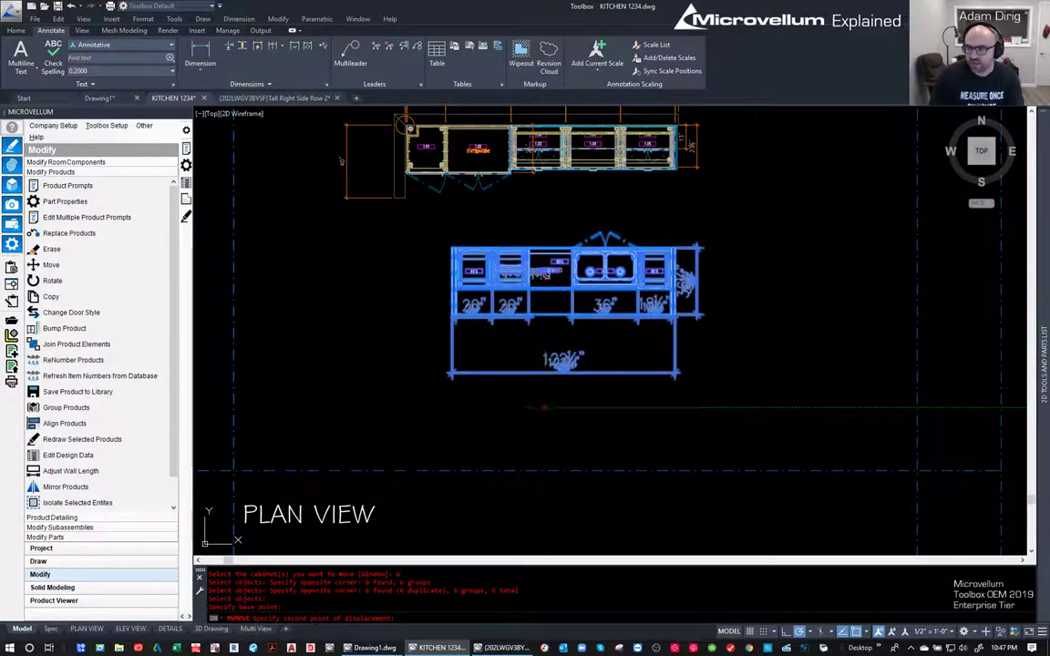
key(Return)
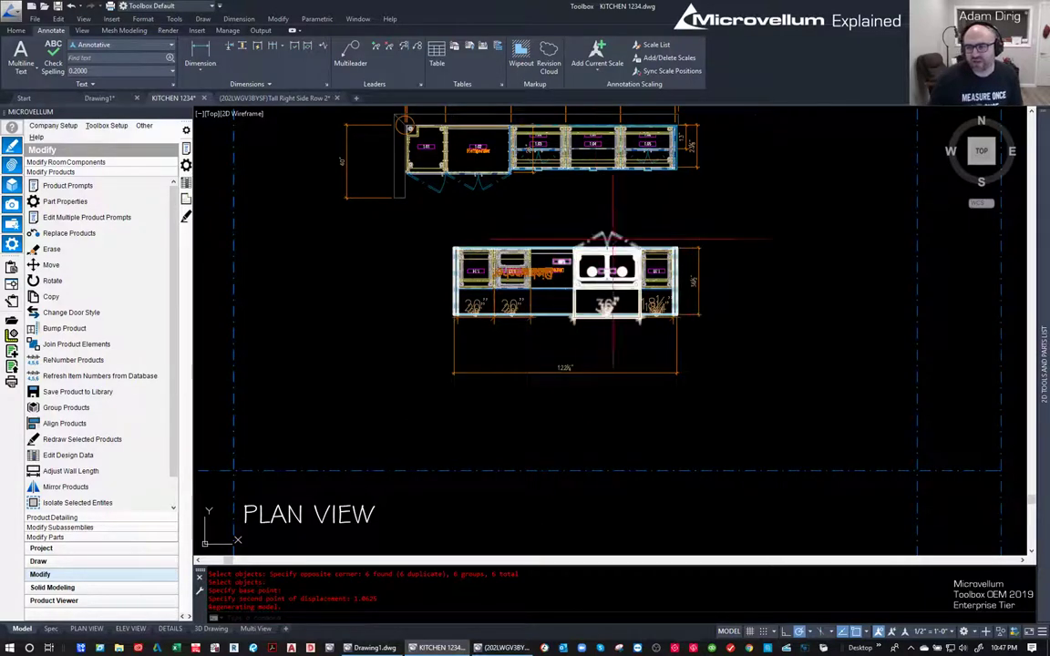
- Measure the aisle between the island countertop's corner beside item 1.10 and the front edge of the wall run countertop
middle_drag(710, 234, 697, 261)
scroll(670, 262, up, 6)
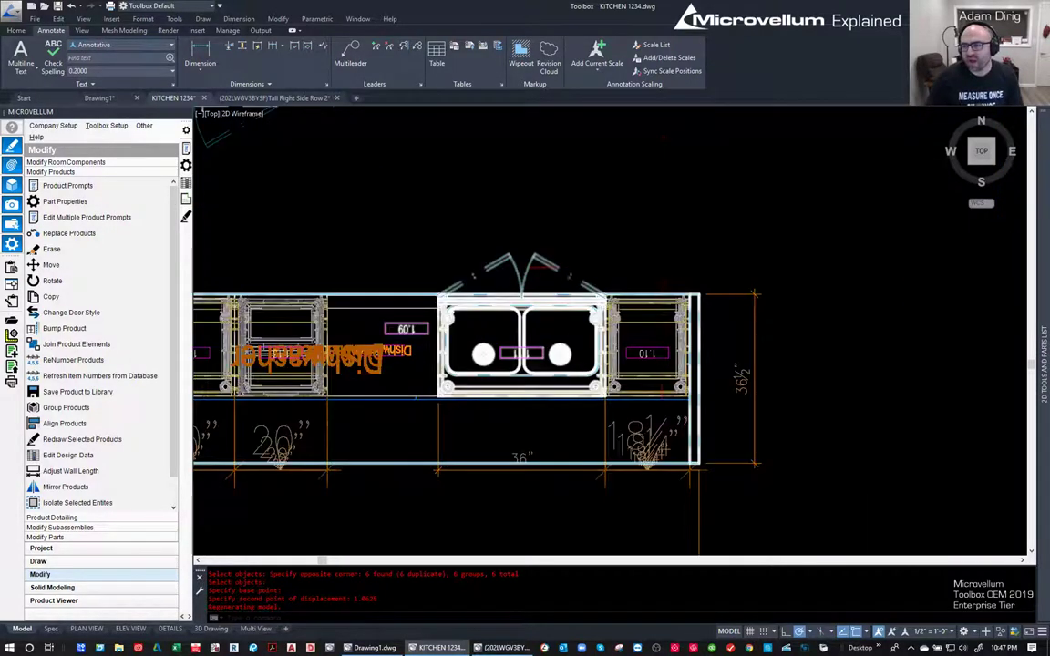
text(di)
key(Return)
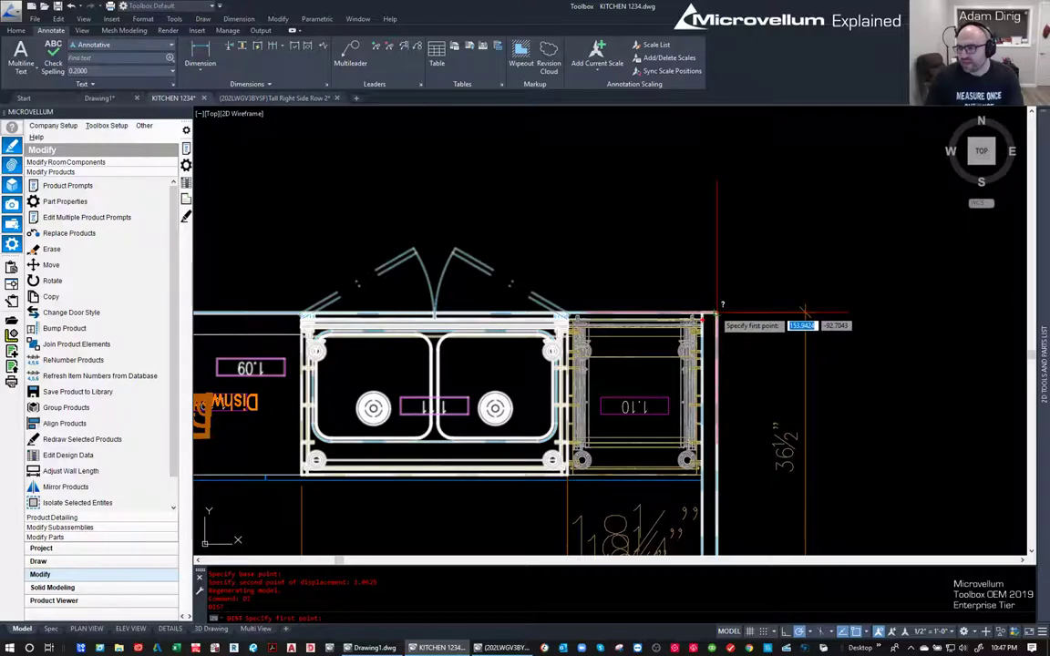
click(717, 313)
middle_drag(717, 189, 690, 349)
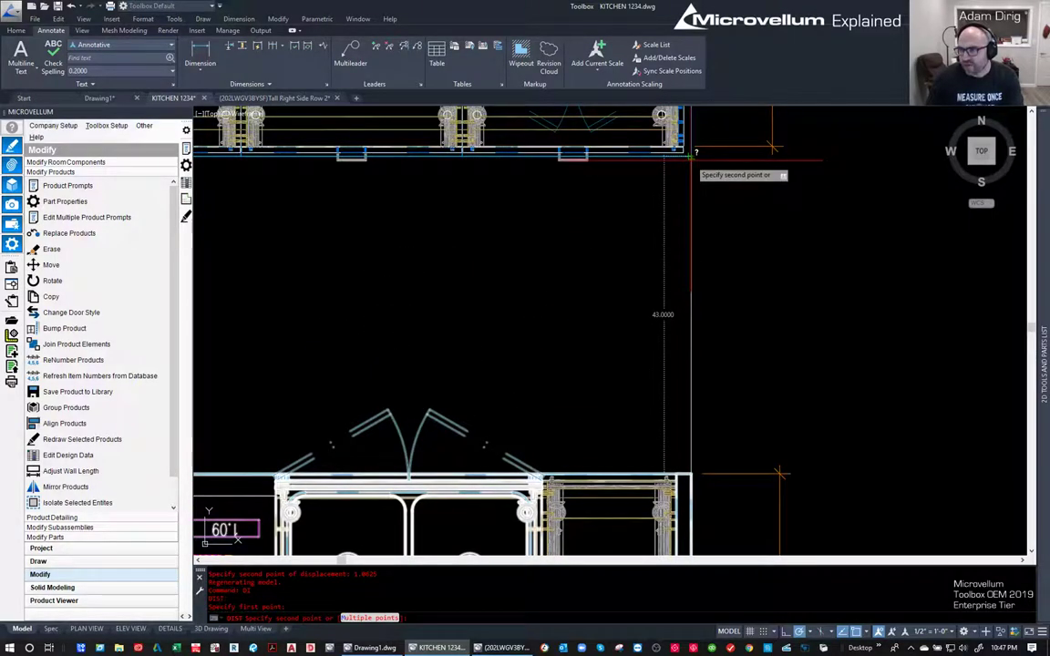
key(Escape)
scroll(736, 374, down, 5)
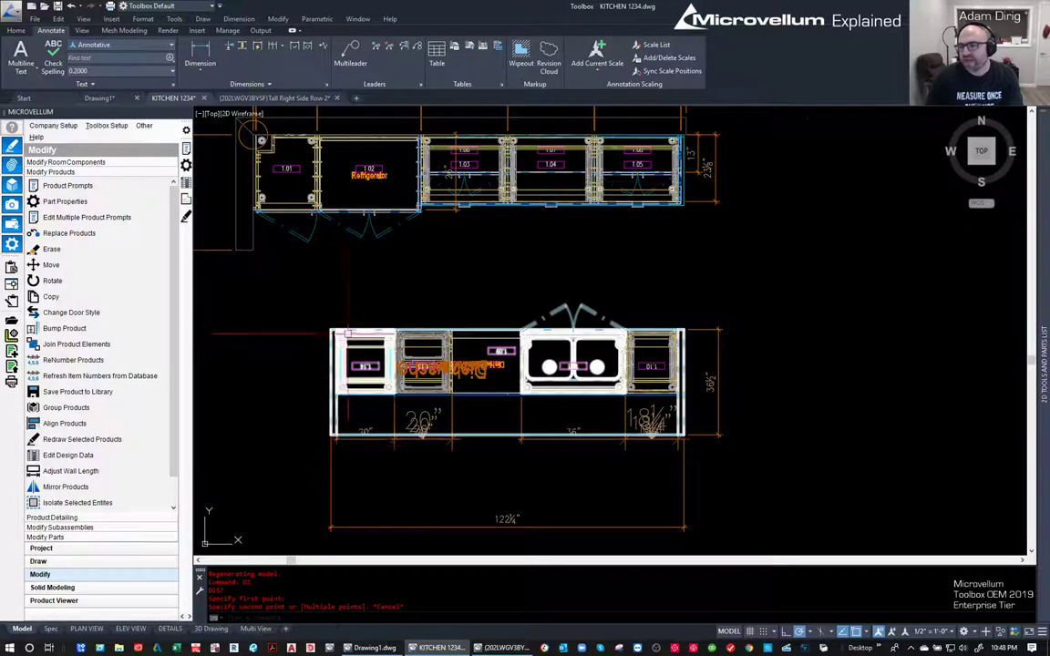
scroll(736, 373, down, 3)
scroll(793, 376, up, 1)
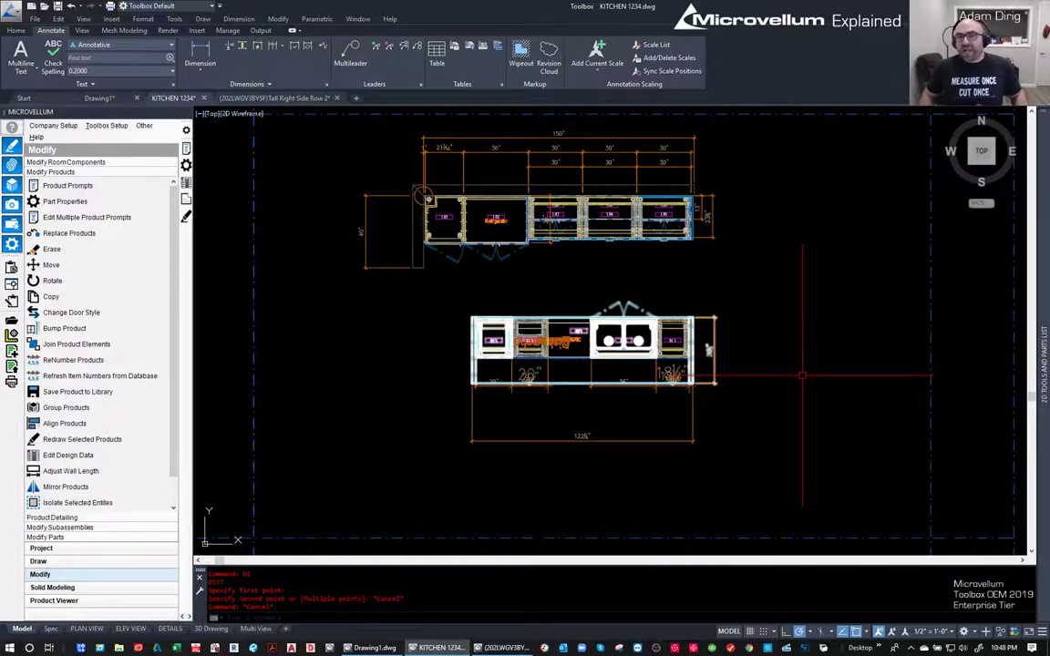
key(Escape)
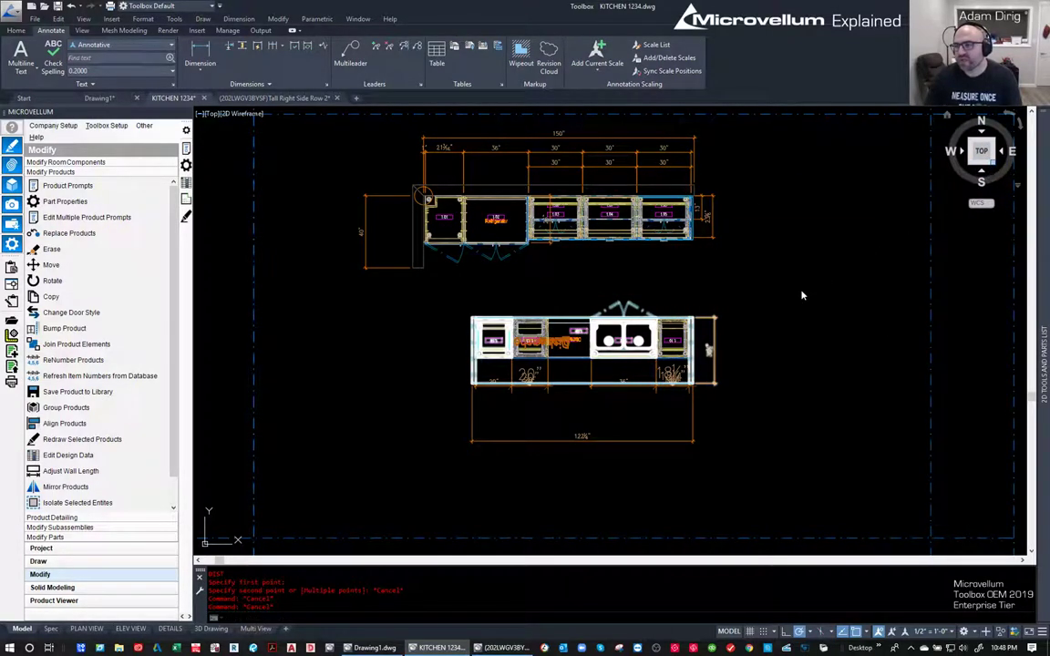
- Show the kitchen in 3D from the southeast isometric direction with perspective projection
shift+middle_drag(802, 295, 736, 304)
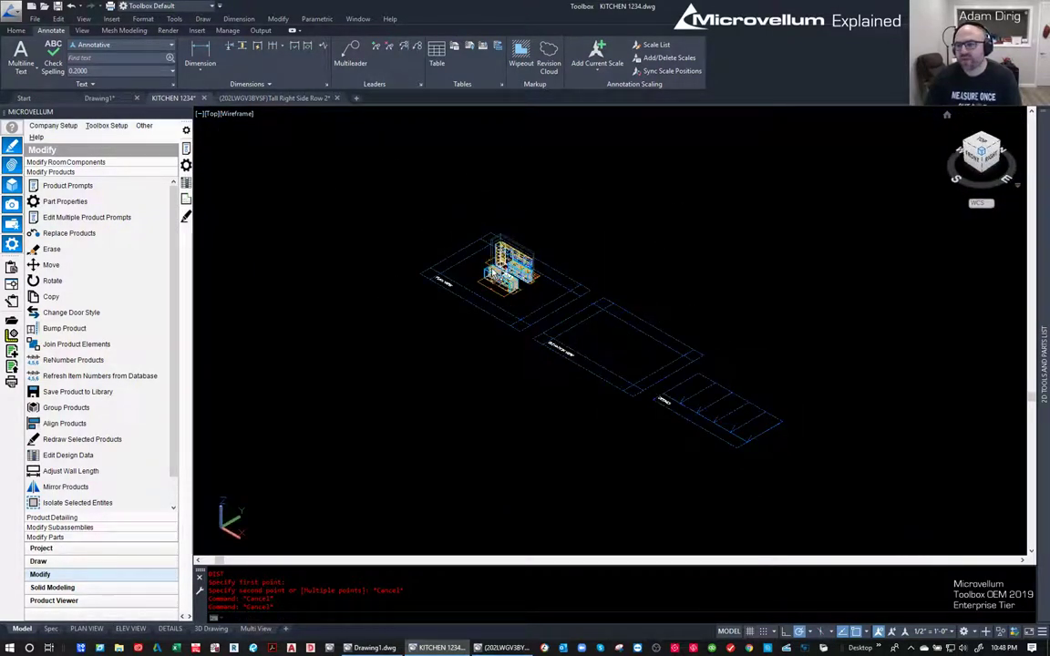
scroll(495, 273, up, 6)
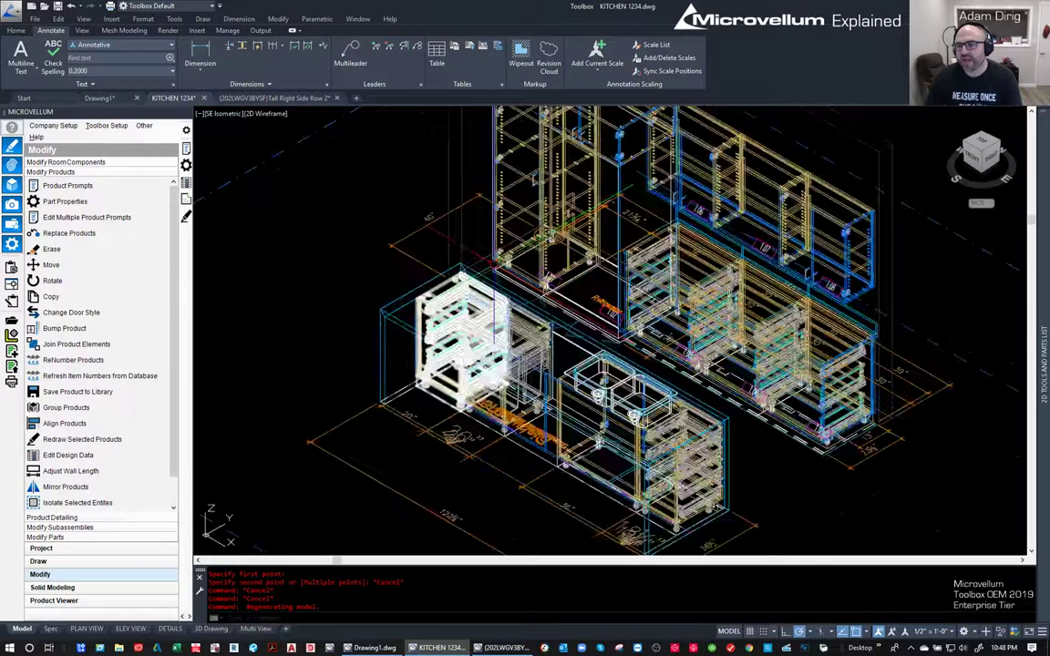
shift+middle_drag(199, 474, 201, 483)
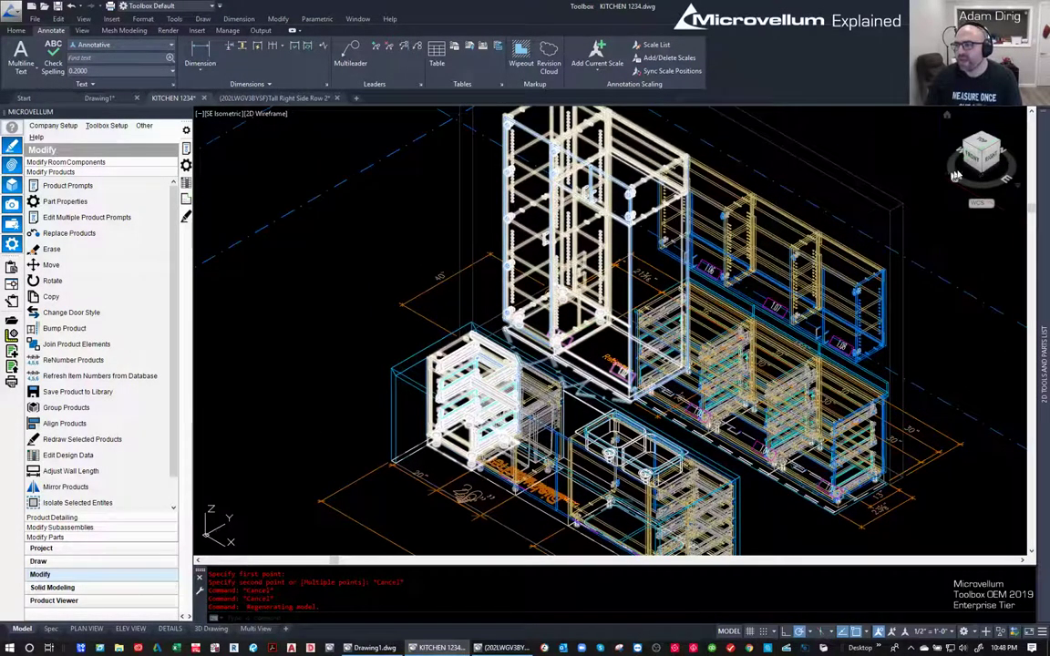
right_click(977, 162)
click(973, 198)
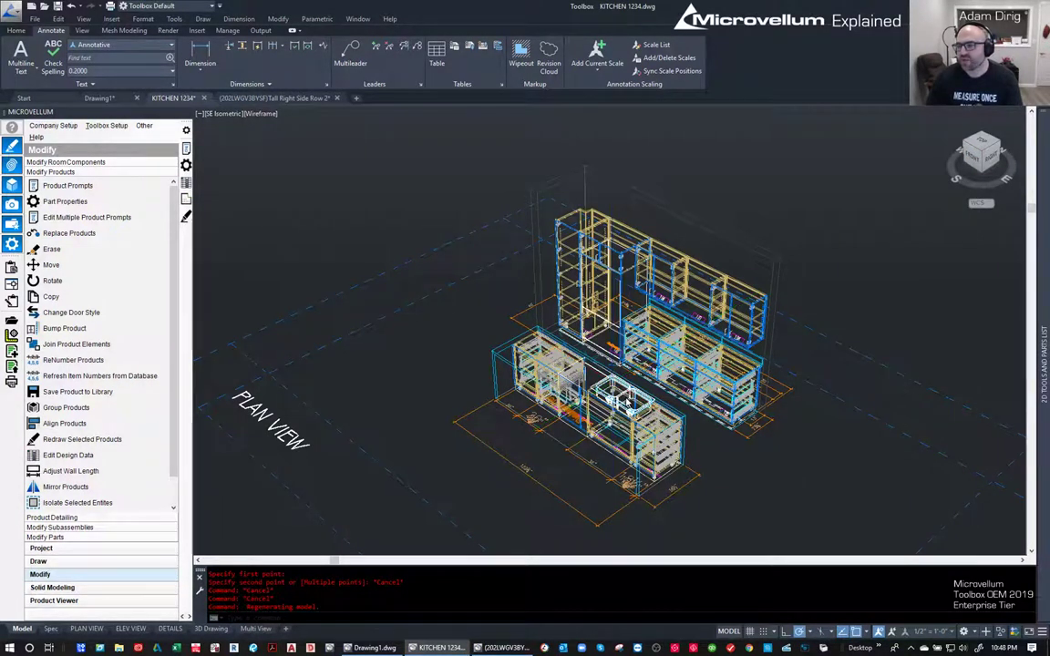
- Orbit to a lower viewpoint and frame the wall run cabinets with the island's sink in the foreground
scroll(613, 387, up, 3)
scroll(597, 297, up, 3)
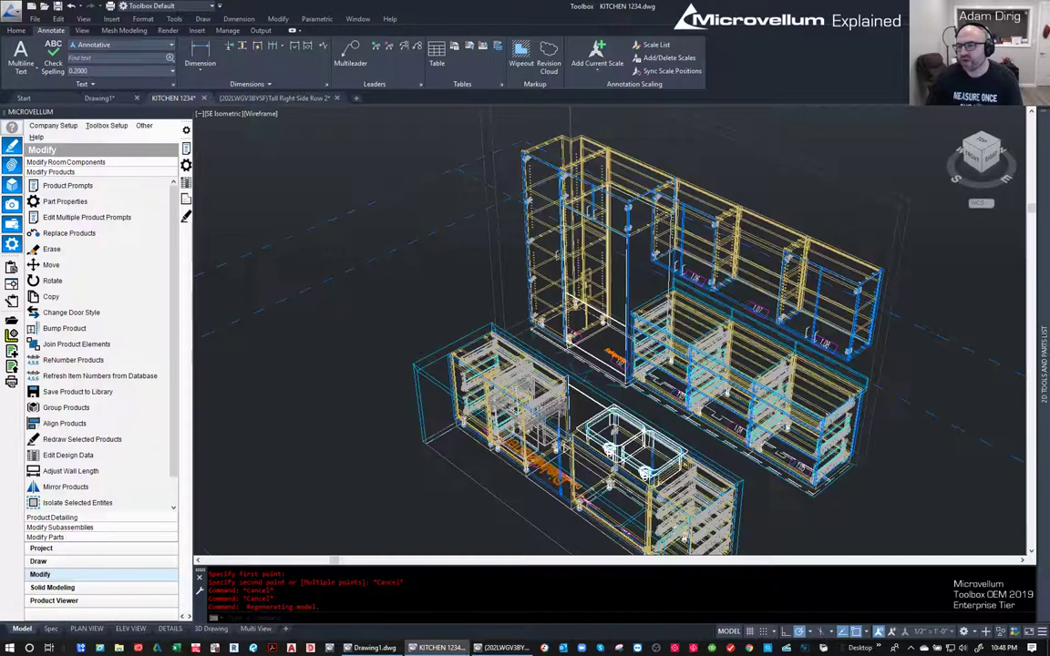
shift+middle_drag(637, 398, 679, 365)
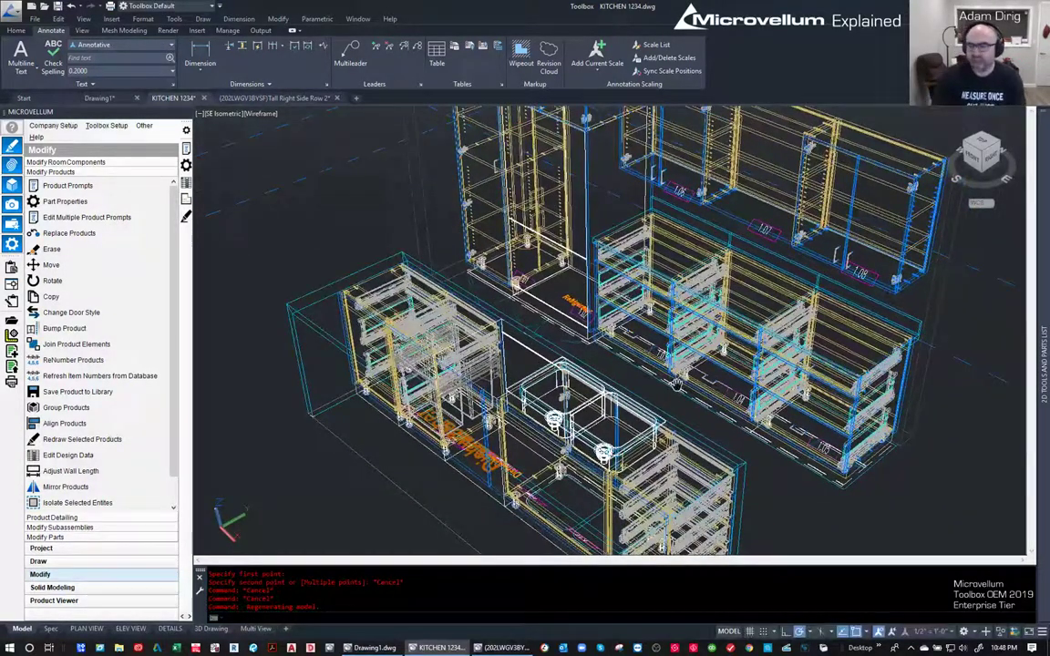
click(583, 374)
click(652, 292)
text(ORB)
key(Return)
drag(651, 301, 538, 305)
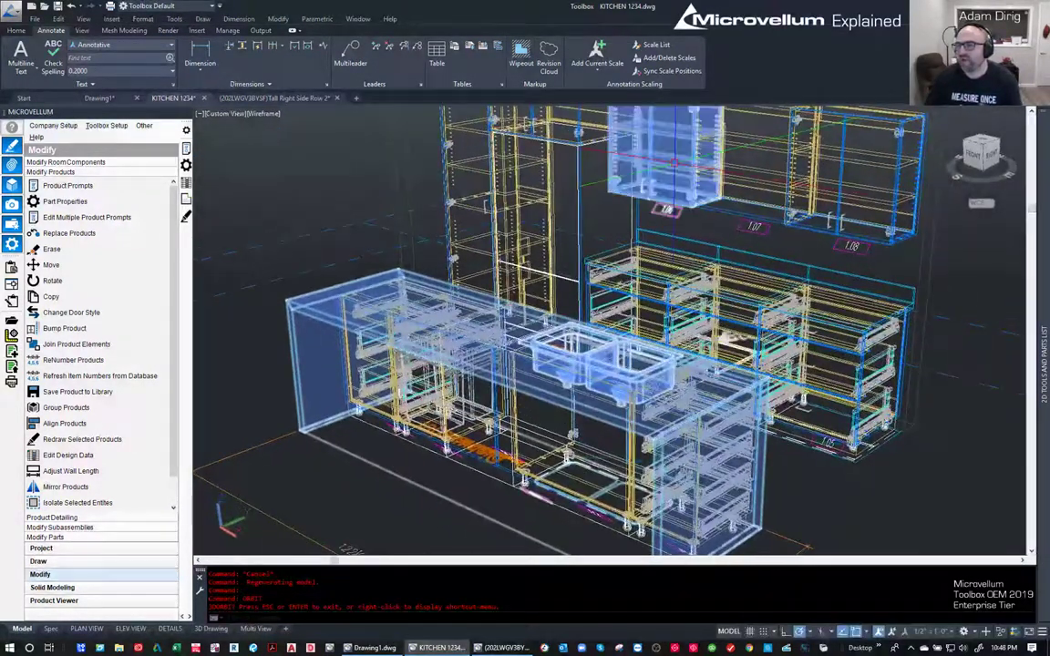
scroll(593, 346, up, 3)
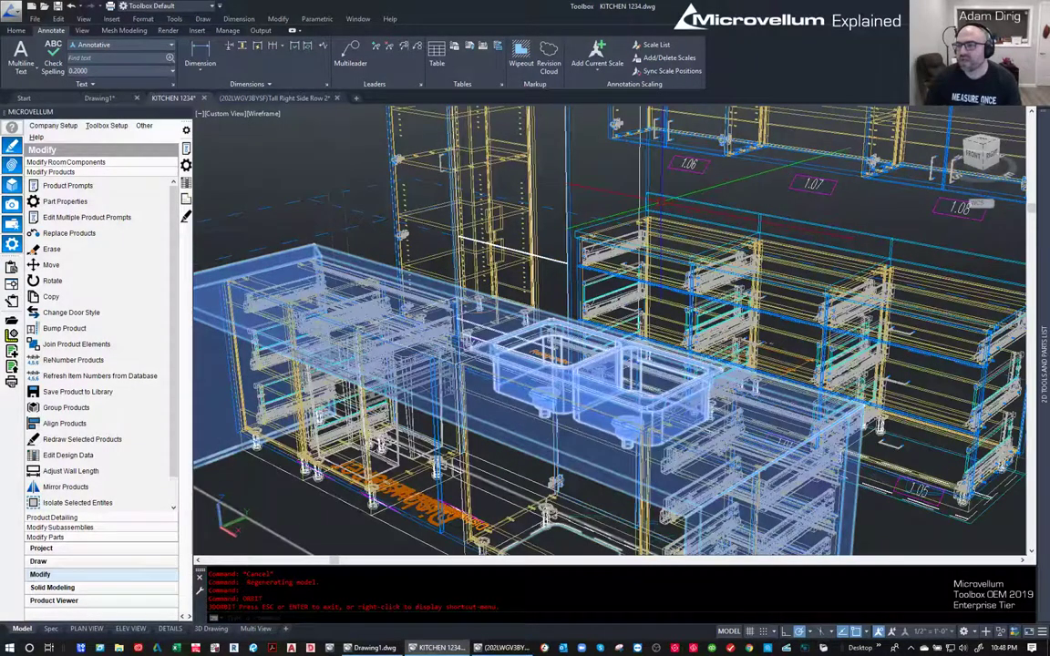
scroll(729, 136, up, 2)
shift+middle_drag(635, 328, 648, 250)
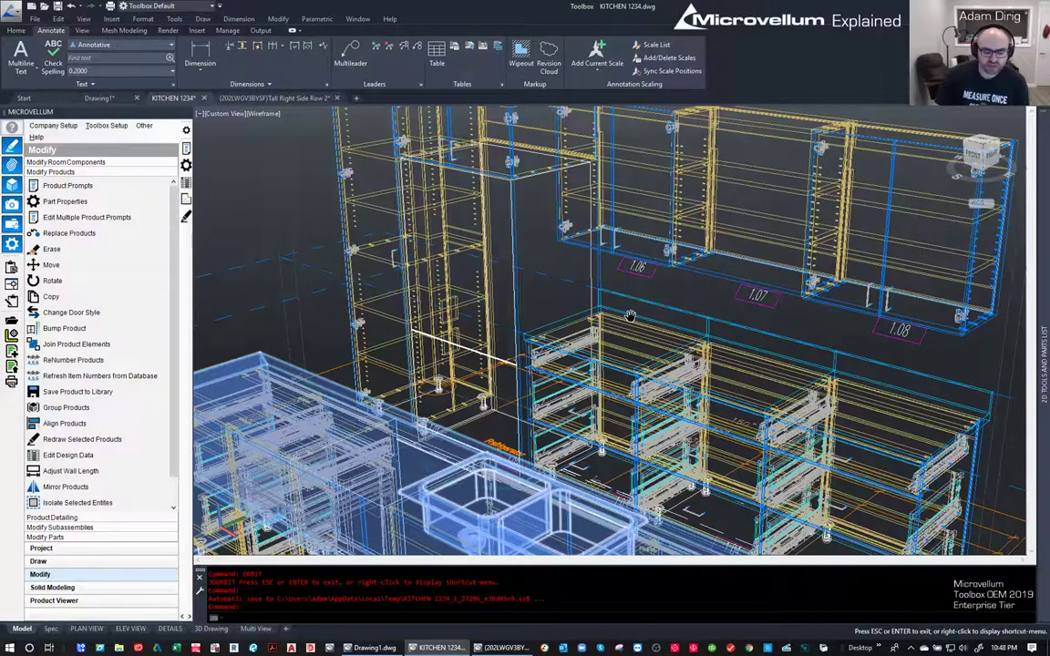
key(Escape)
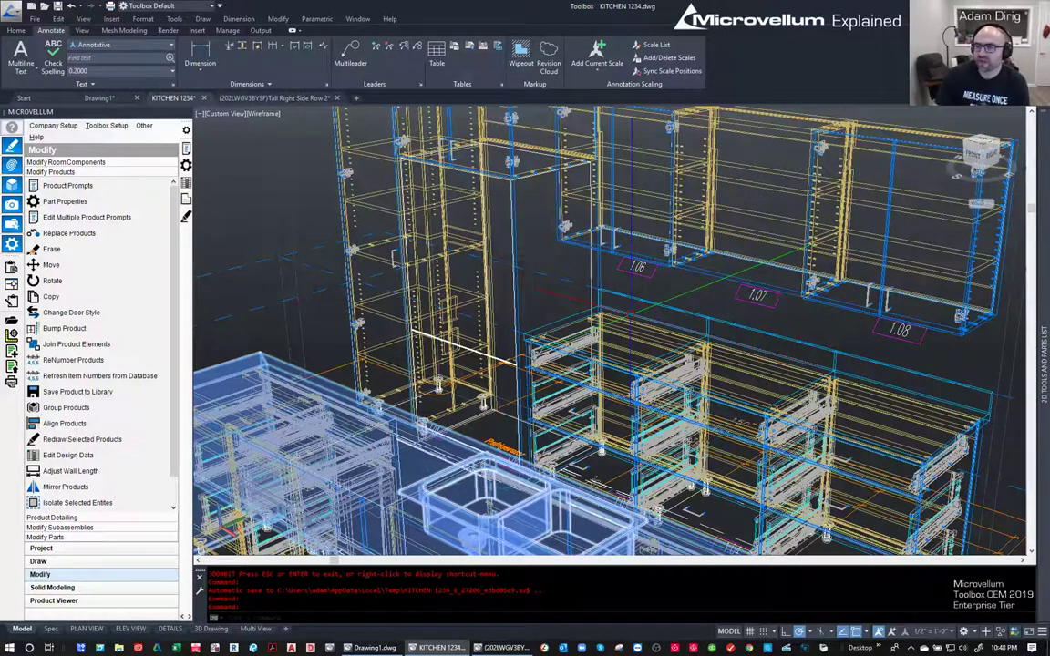
- Render the framed perspective view of the kitchen, dismissing the non-photometric lights message
click(580, 339)
key(Escape)
text(RENDER)
key(Return)
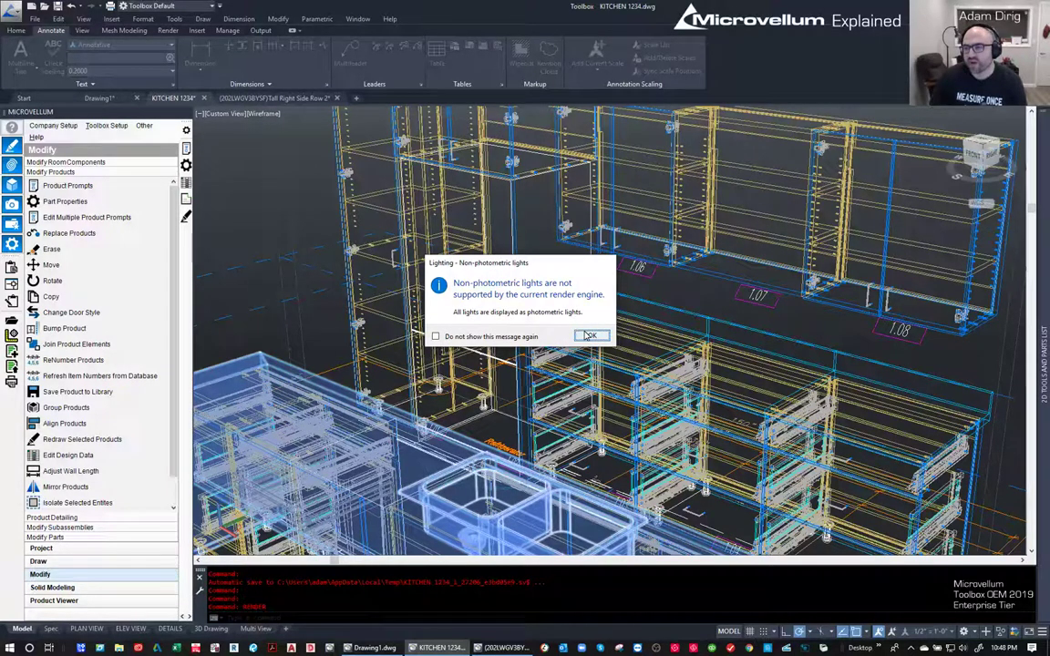
click(507, 336)
click(593, 337)
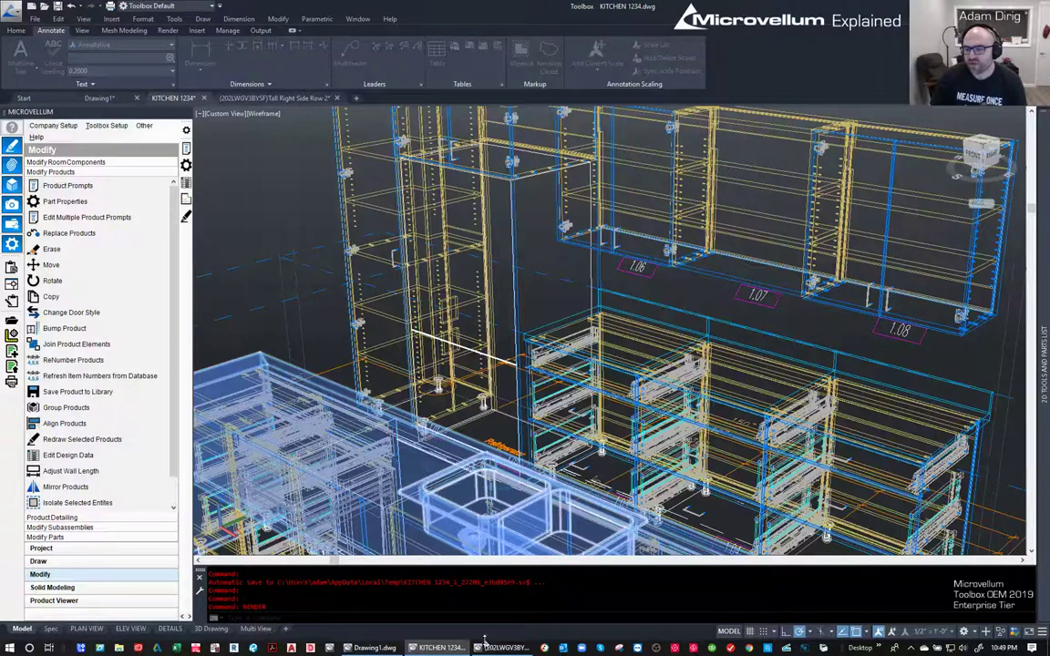
click(446, 603)
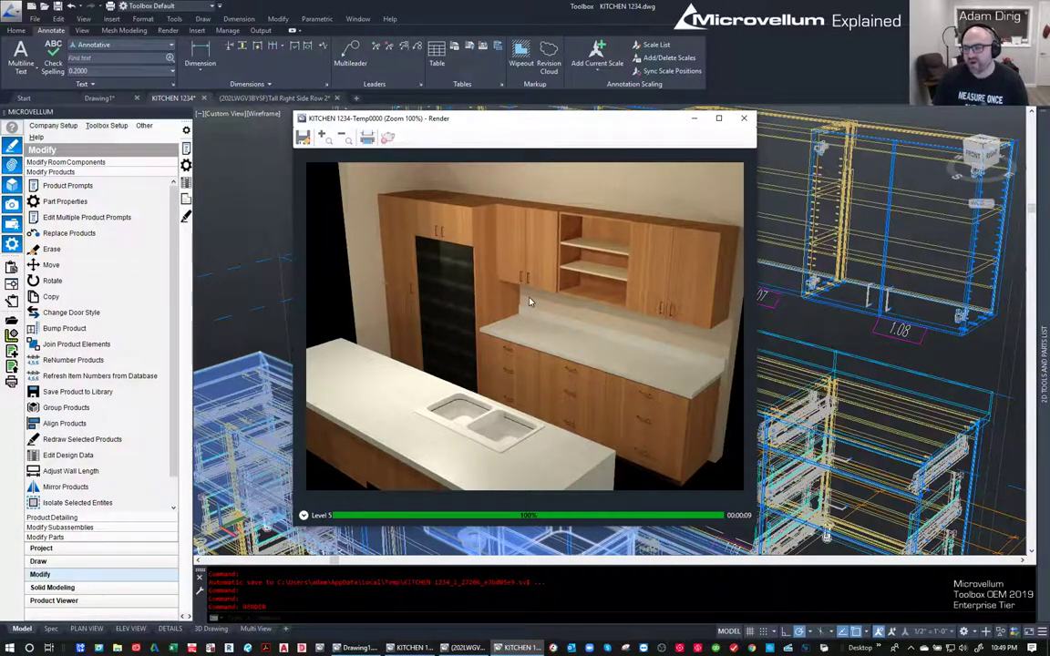
- Save the rendering to the Desktop as KITCHEN 1234-Temp0000.jpeg in JPEG format at quality 95, and close the render window
click(304, 137)
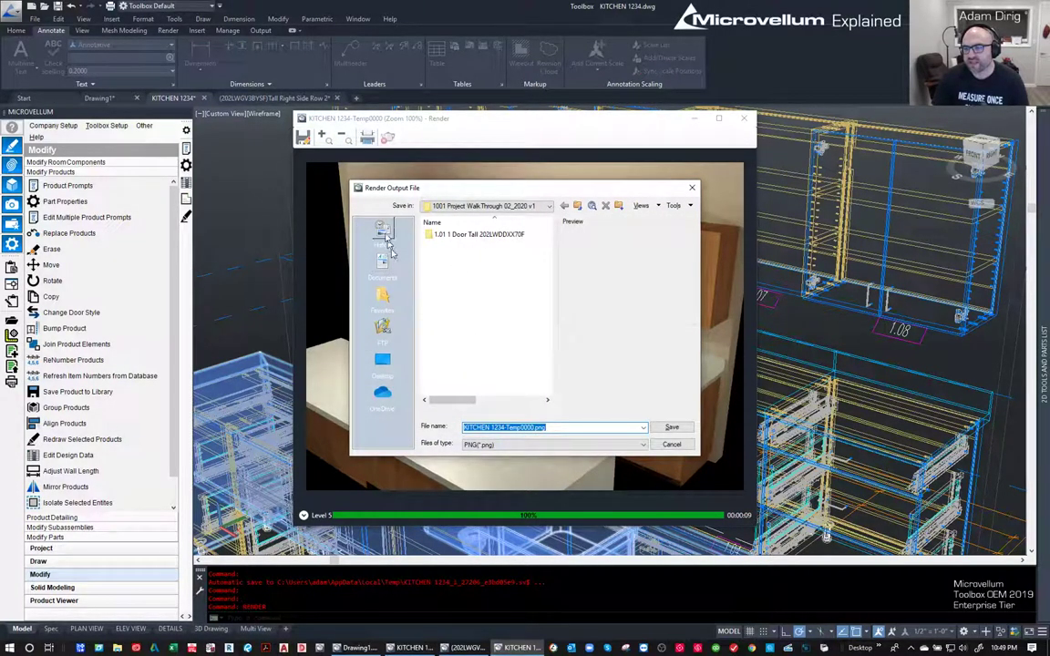
click(382, 366)
click(496, 445)
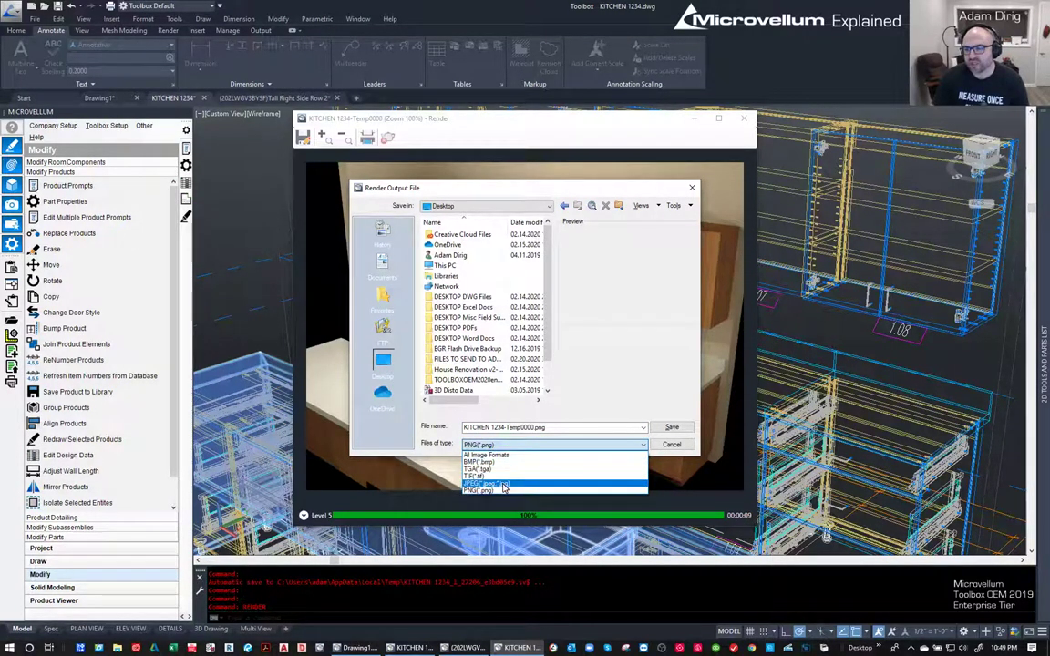
click(503, 485)
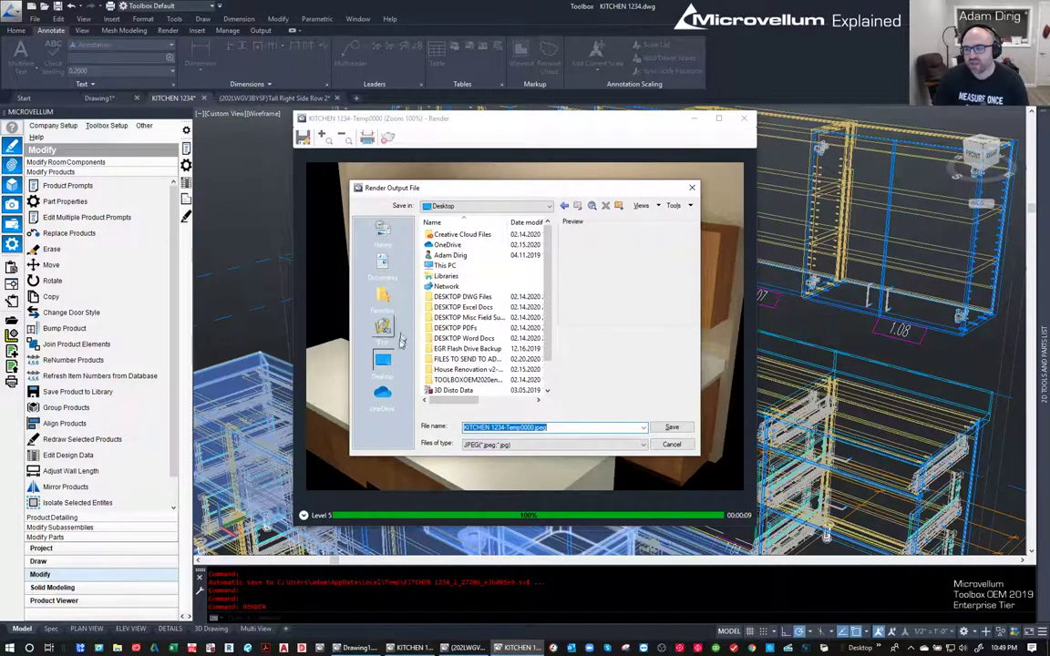
click(670, 427)
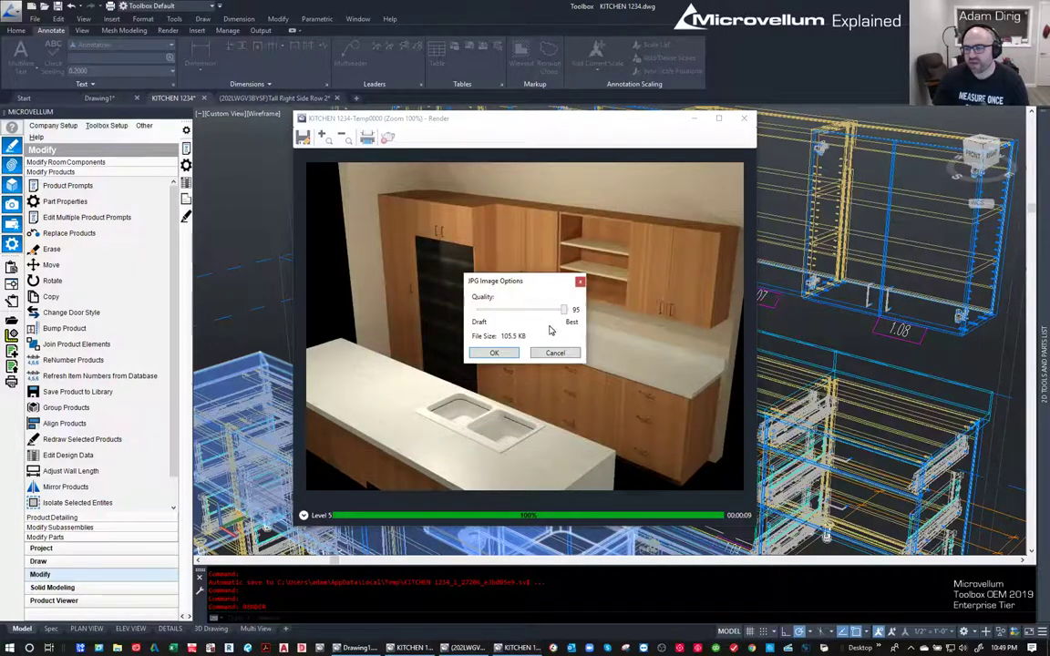
click(494, 353)
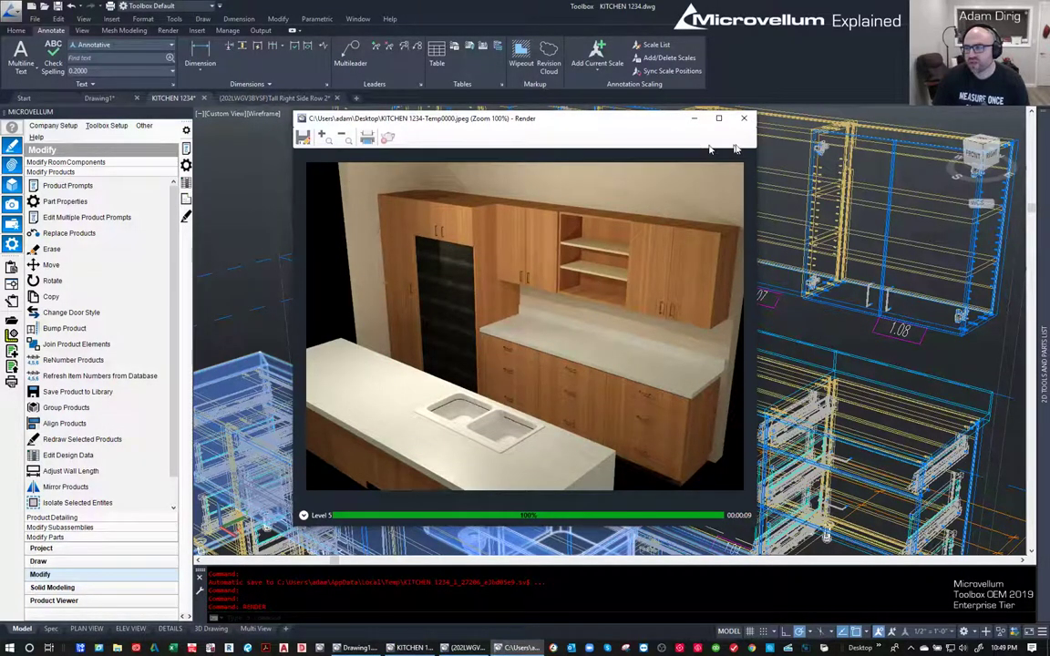
click(744, 118)
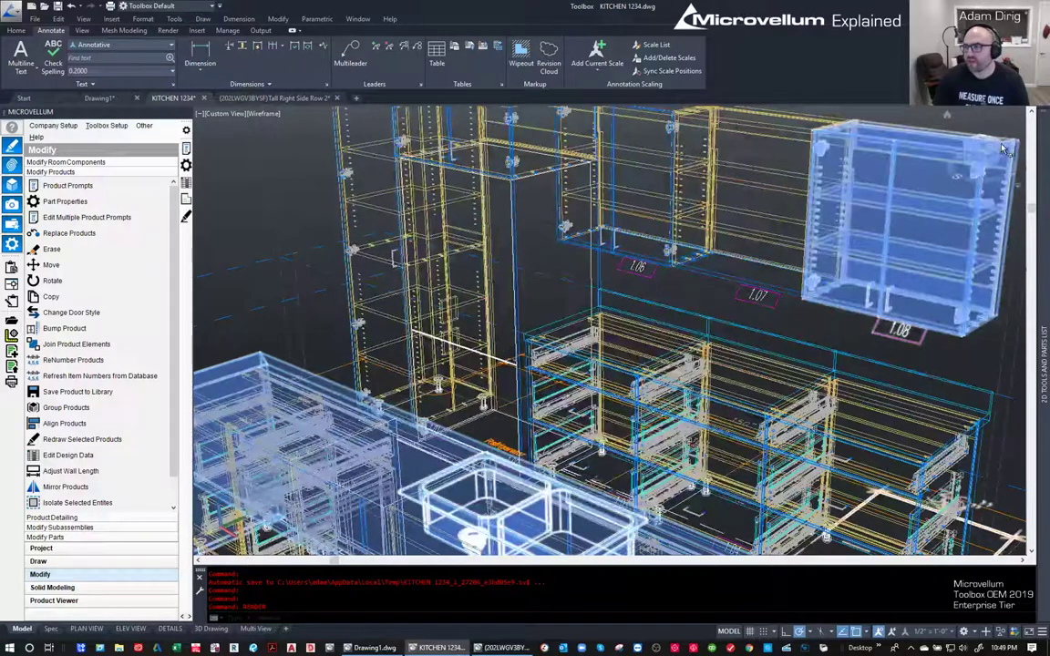
- Return to the top view in parallel projection with the 2D Wireframe visual style, framing the kitchen in the plan view area
right_click(982, 152)
click(843, 171)
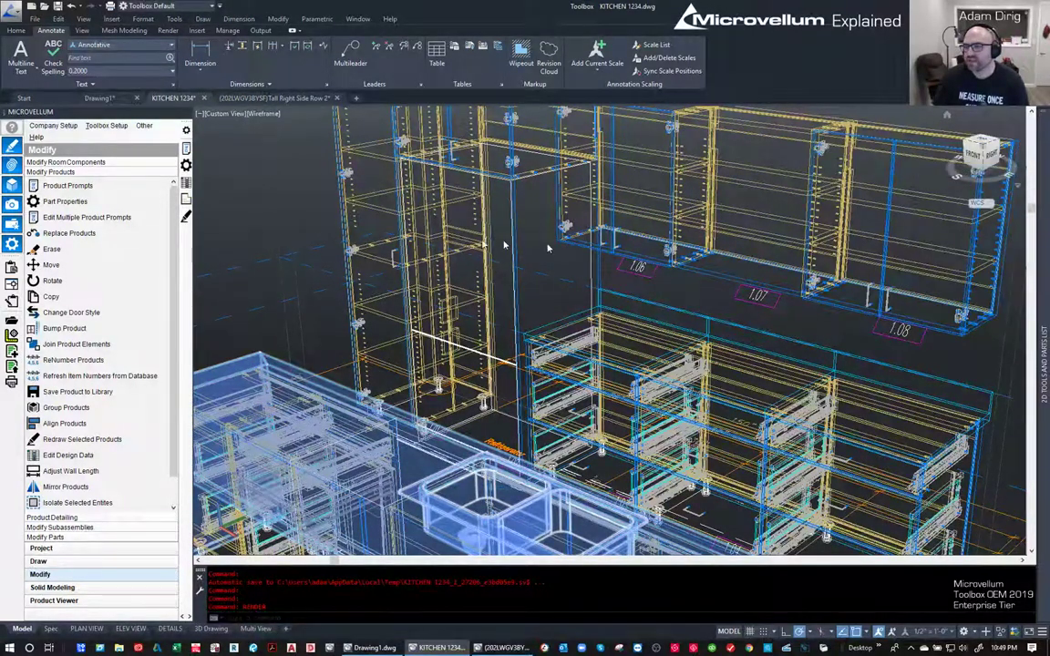
click(983, 144)
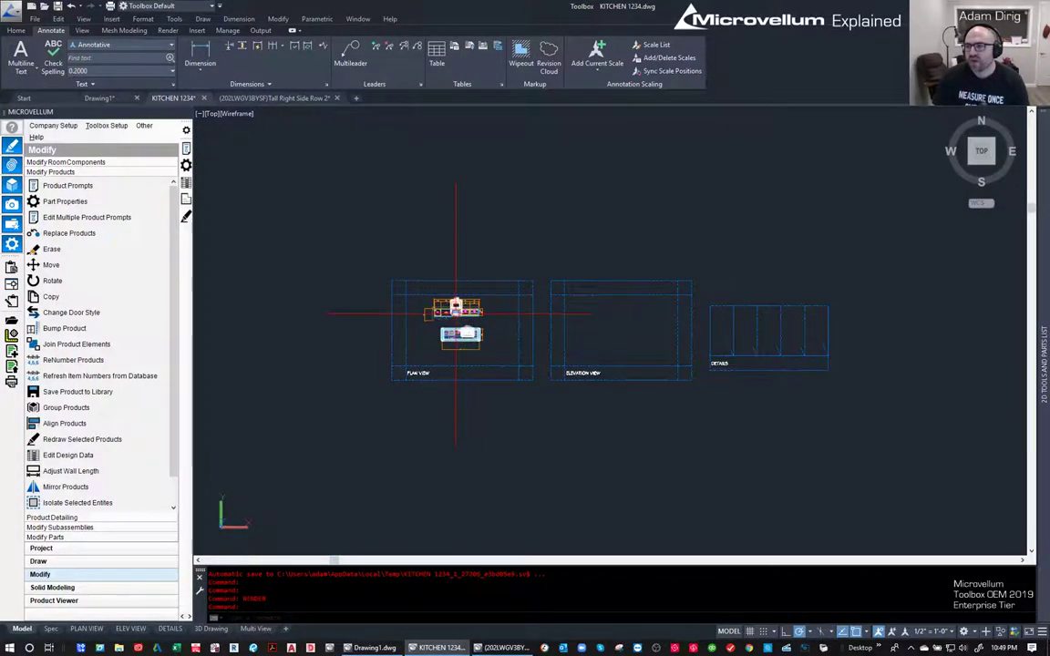
scroll(454, 310, up, 3)
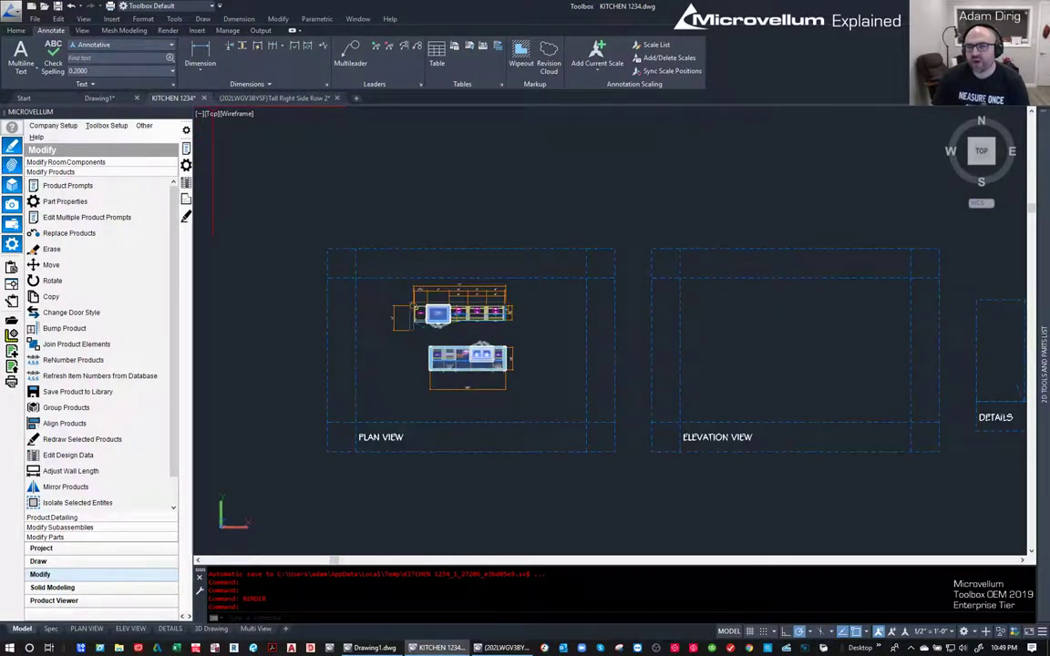
click(237, 113)
click(276, 140)
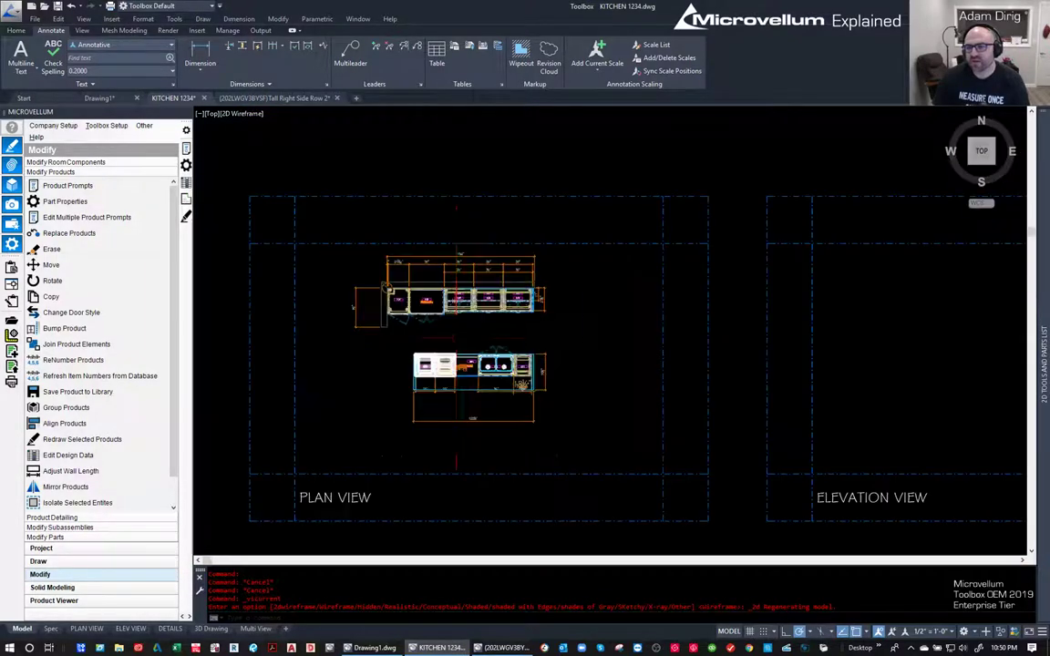
scroll(442, 324, up, 5)
scroll(442, 324, down, 3)
middle_drag(663, 297, 608, 353)
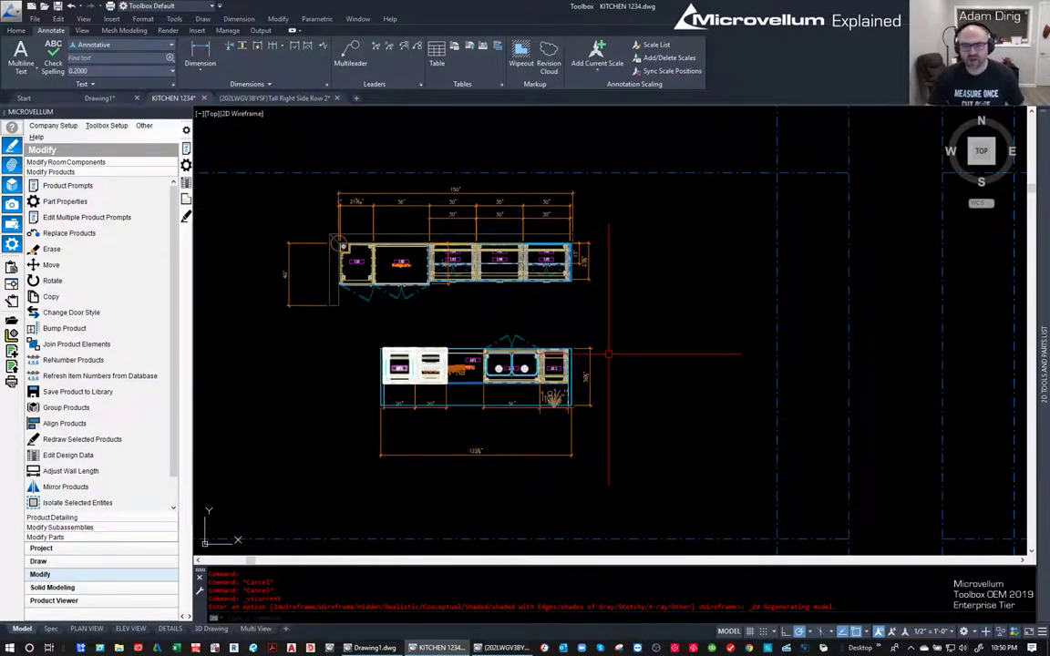
click(547, 375)
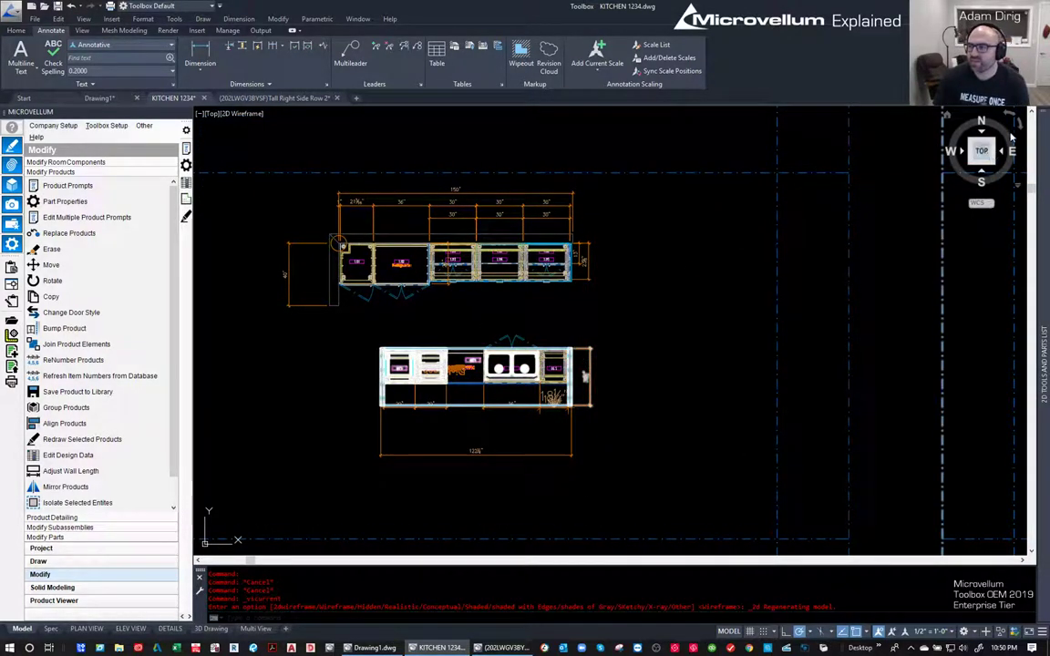
click(660, 283)
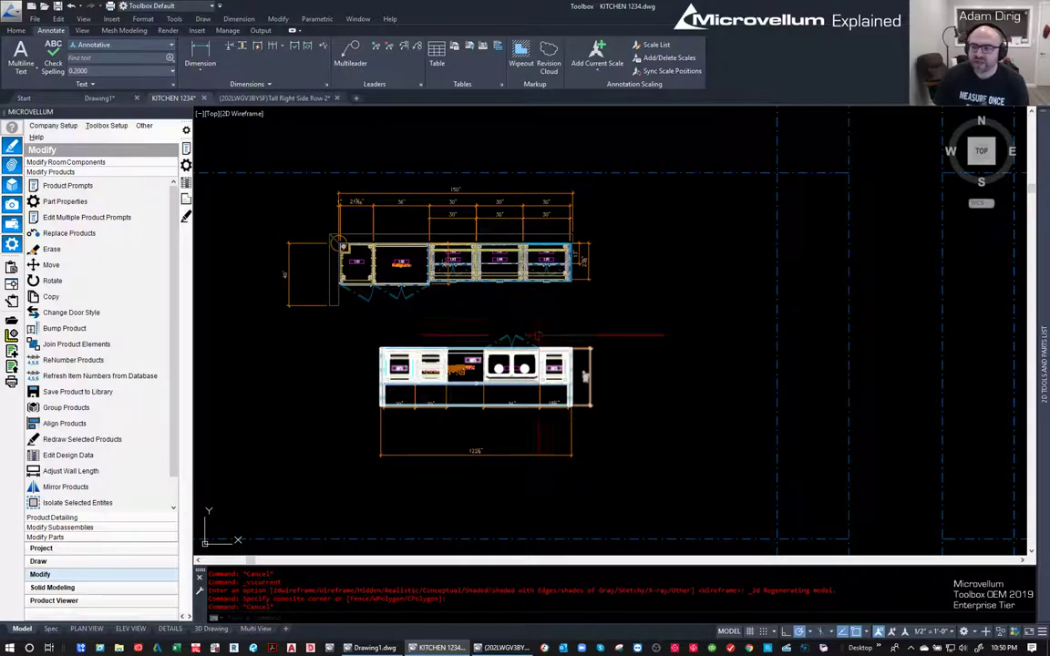
middle_drag(660, 283, 689, 289)
click(355, 362)
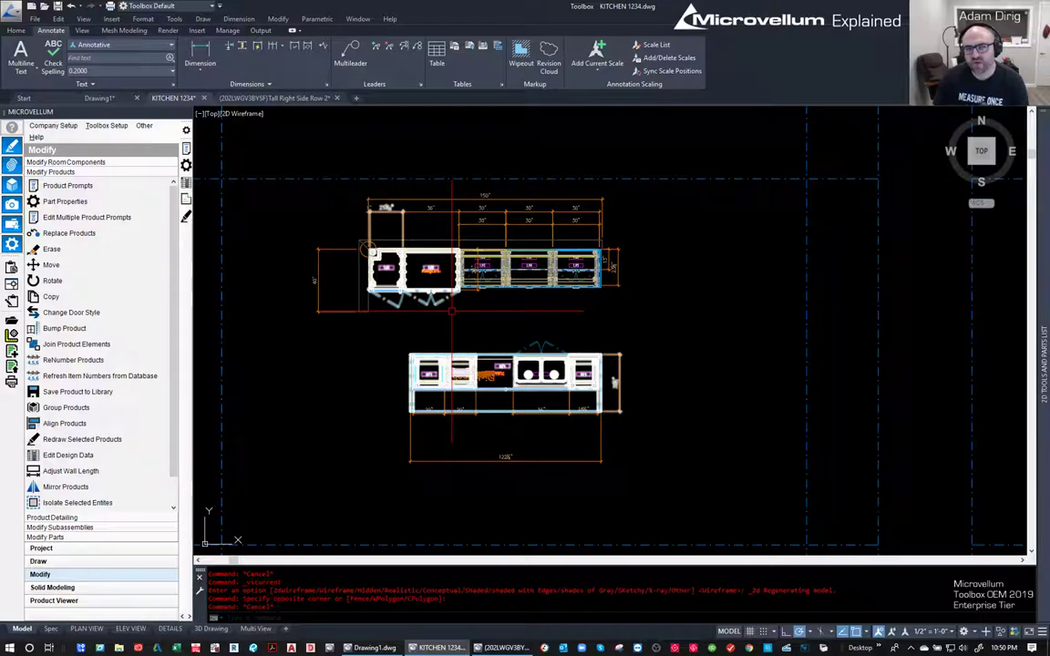
key(Escape)
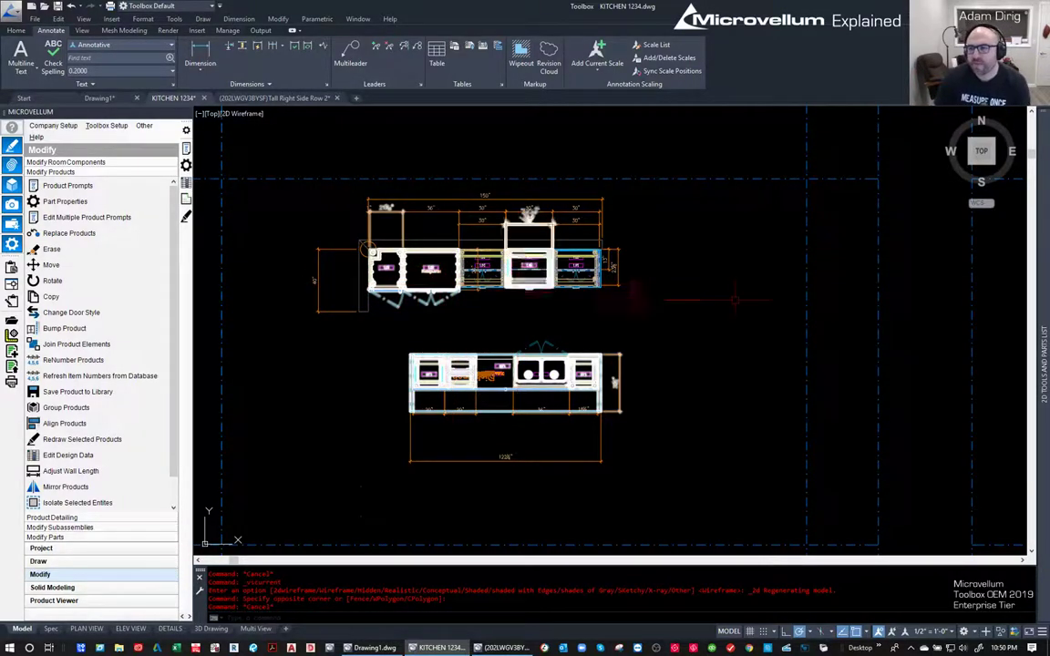
key(Escape)
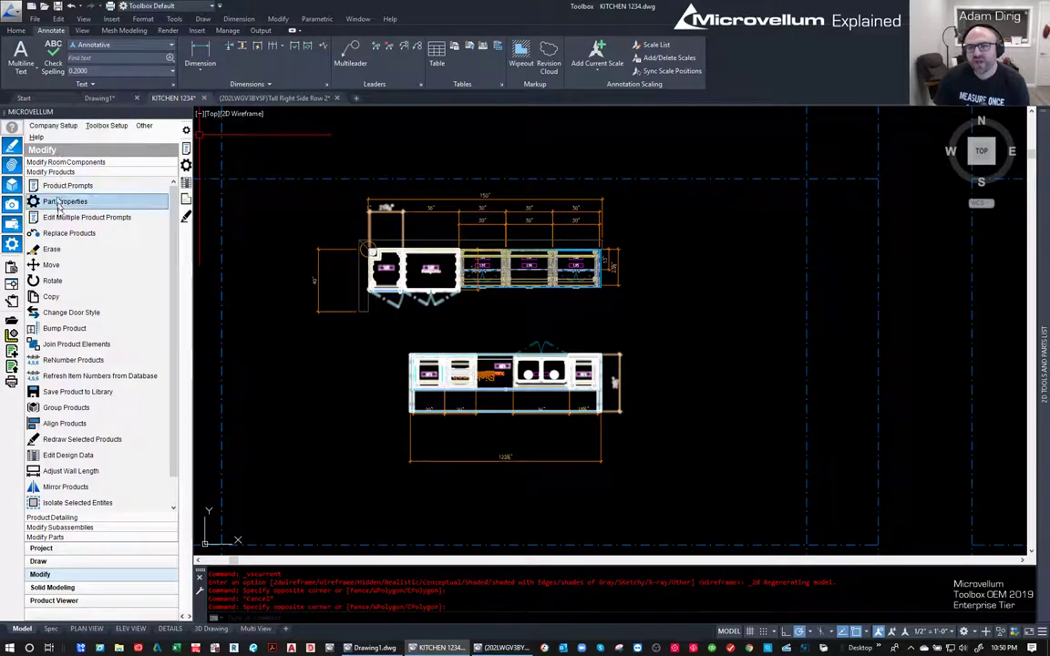
- Start a base drawing view from model space, using the wall run's cabinets and walls as its source objects
click(16, 30)
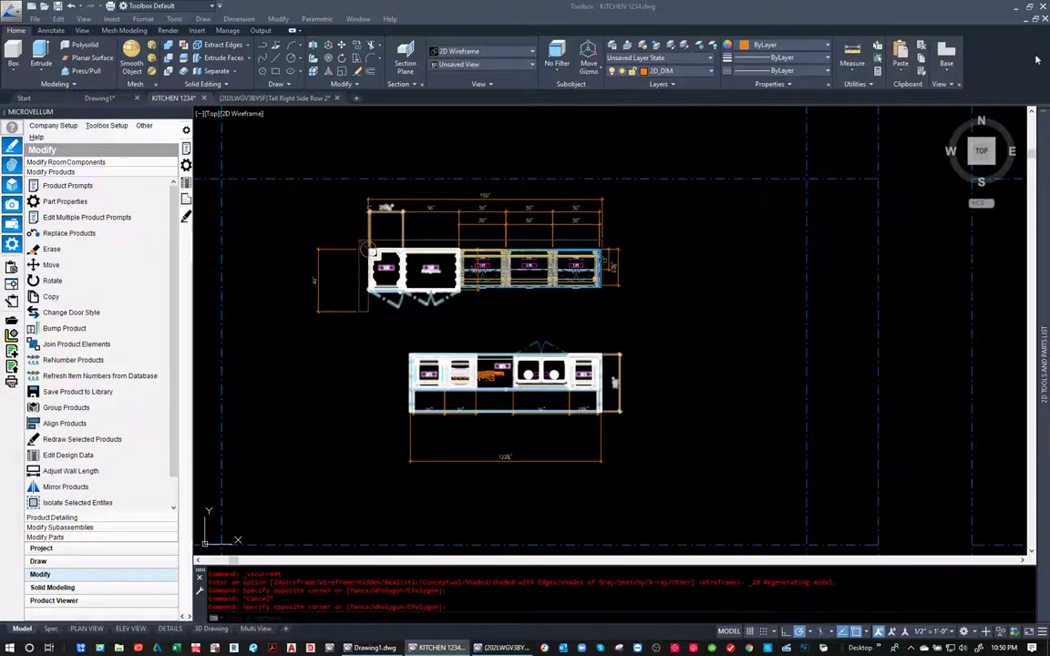
click(949, 62)
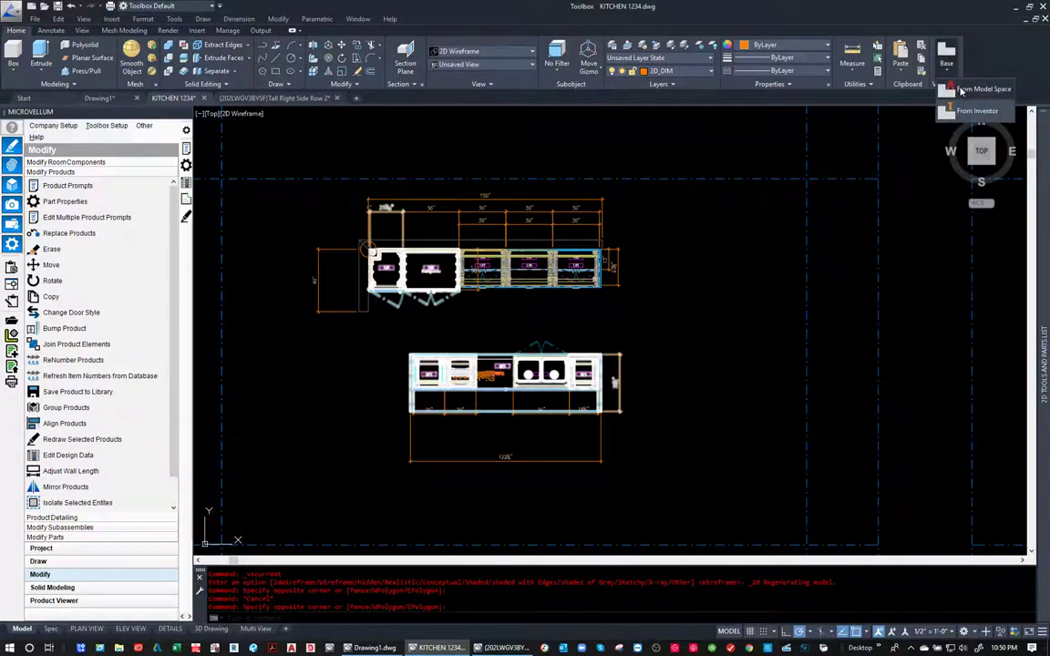
click(971, 90)
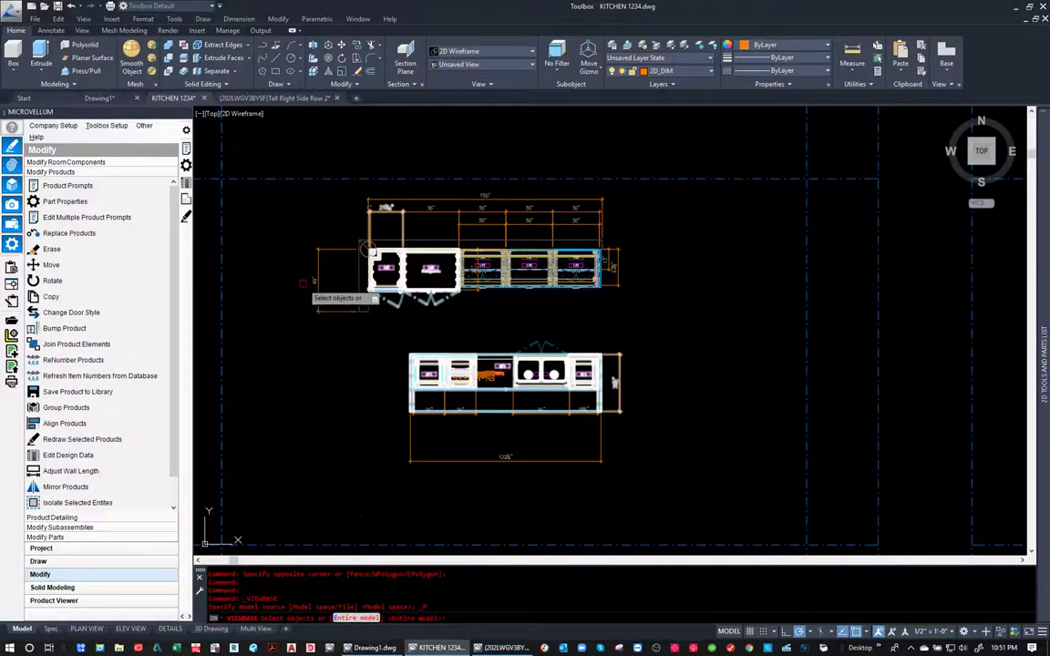
click(282, 187)
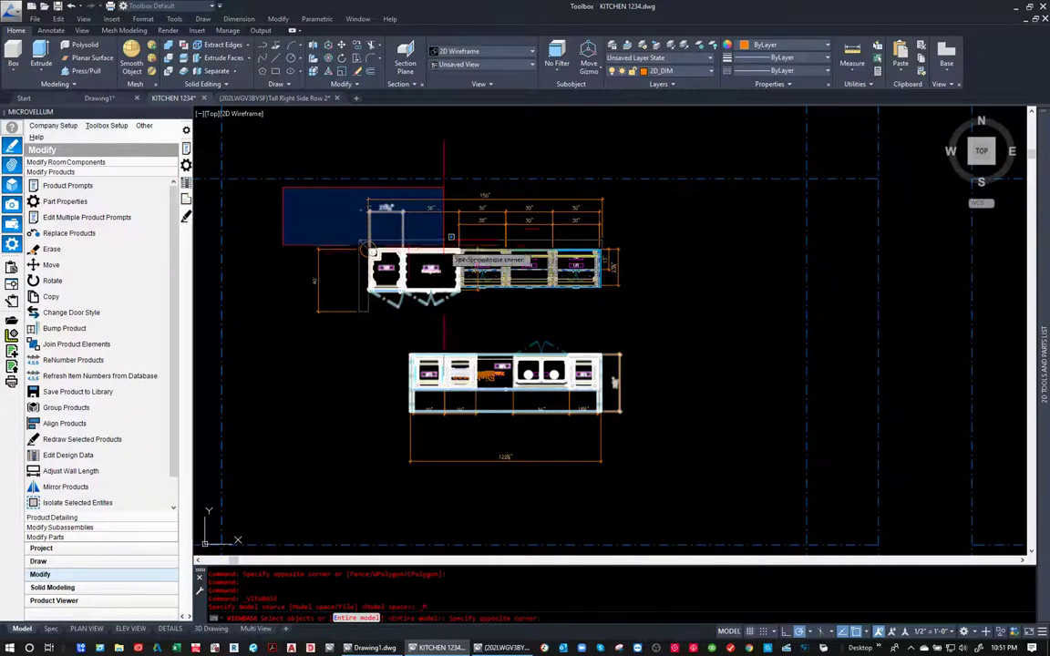
click(687, 325)
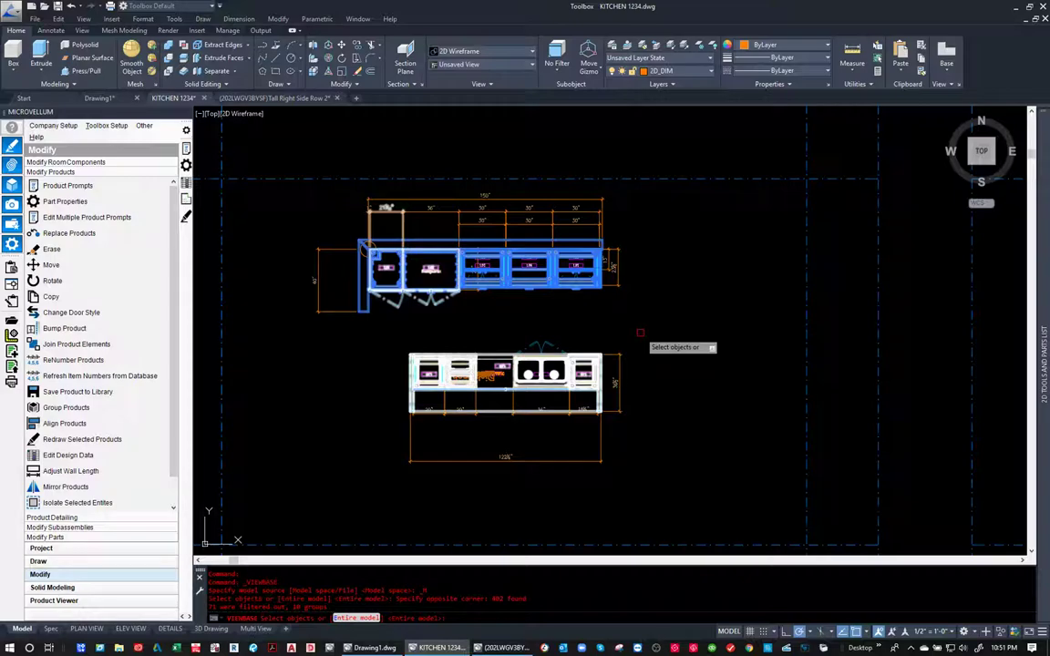
key(Return)
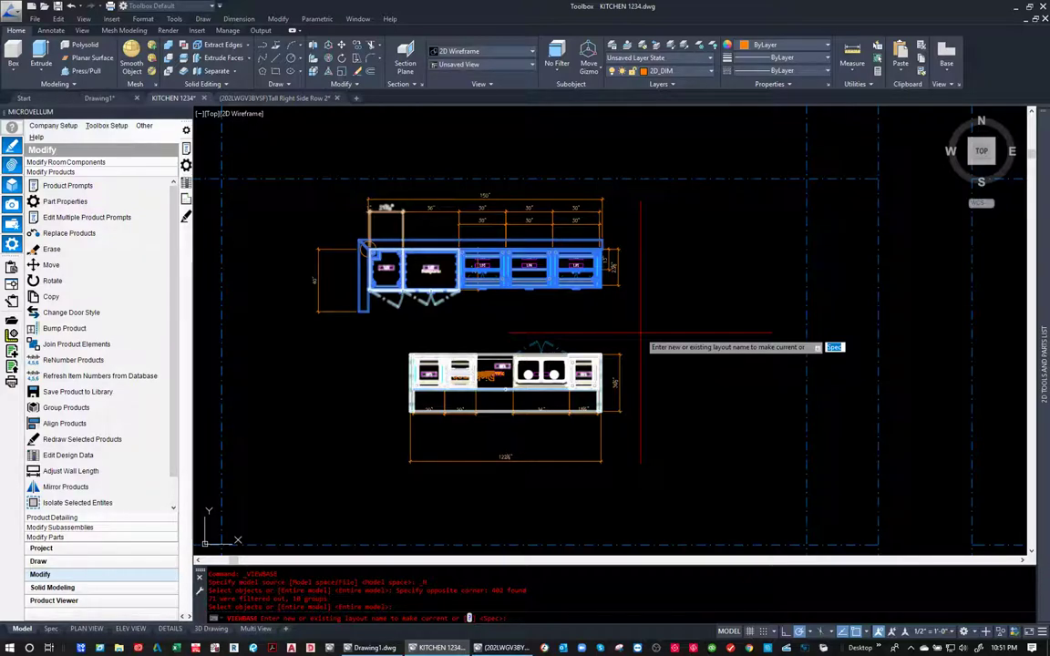
- Make the "3D Drawing" layout current as the destination for the base view
text(3d)
key(Caps_Lock)
text(Drawing)
key(Caps_Lock)
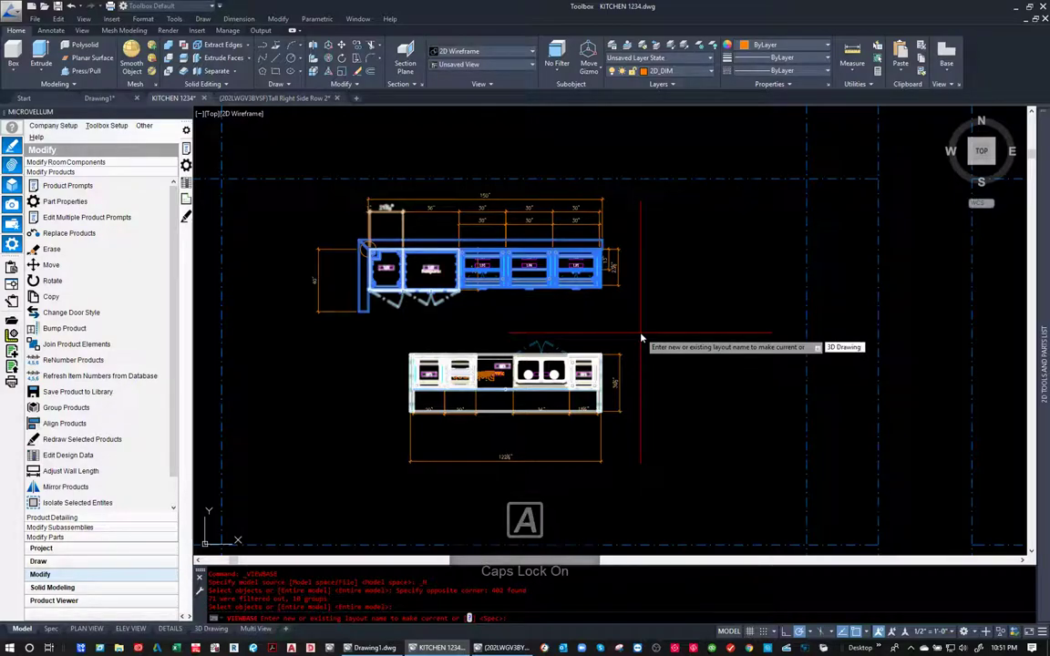
key(Return)
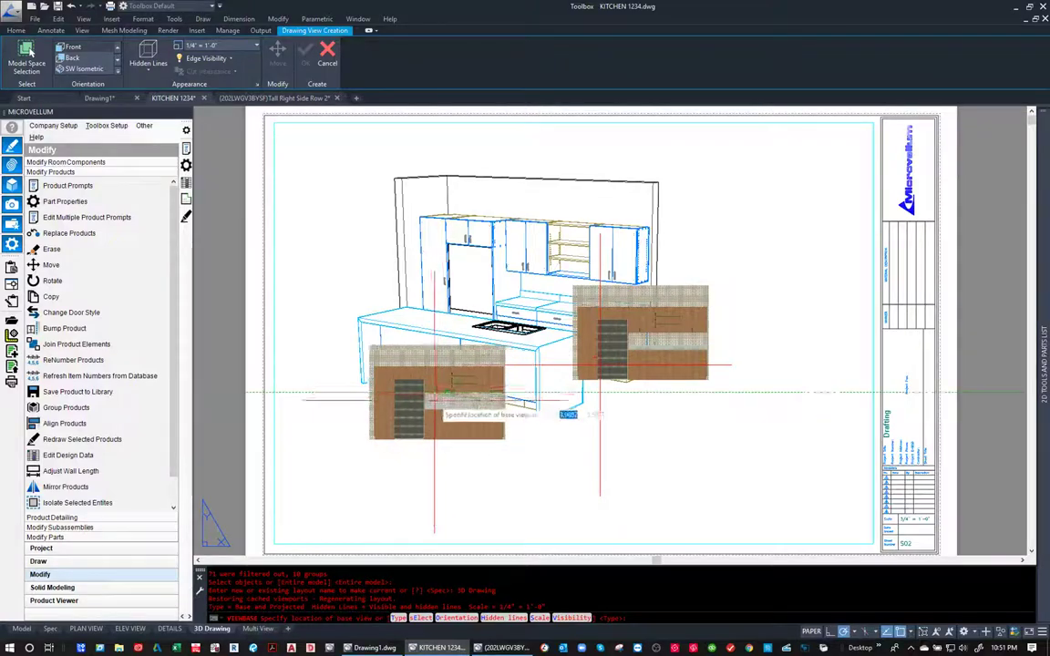
- Place the front base view low on the sheet, a projected plan view above it and an isometric view near the title block
scroll(424, 406, down, 2)
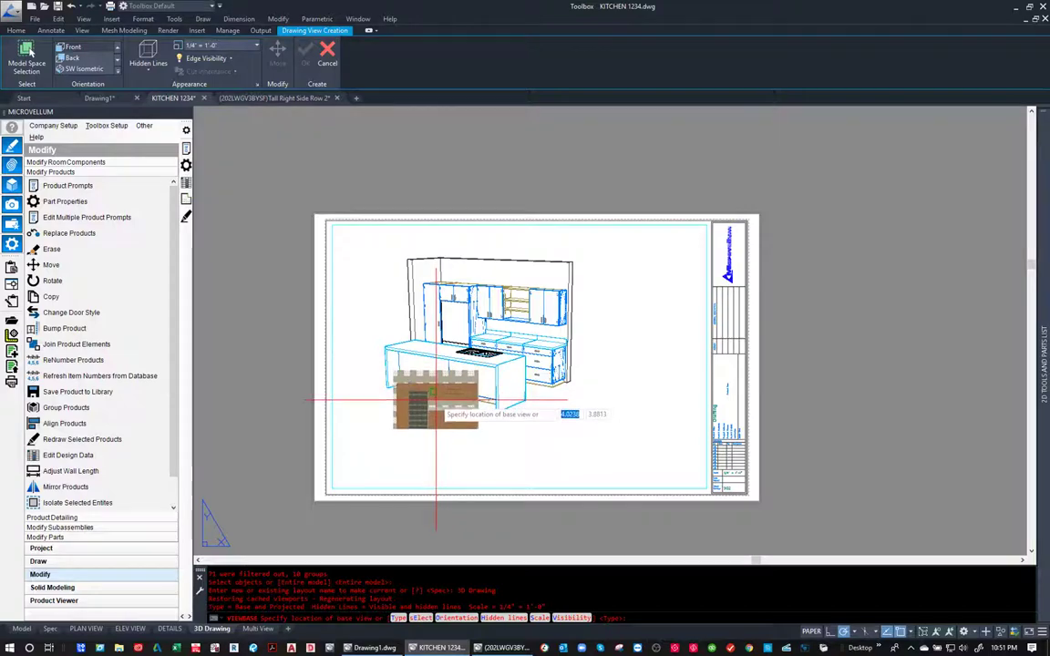
click(436, 398)
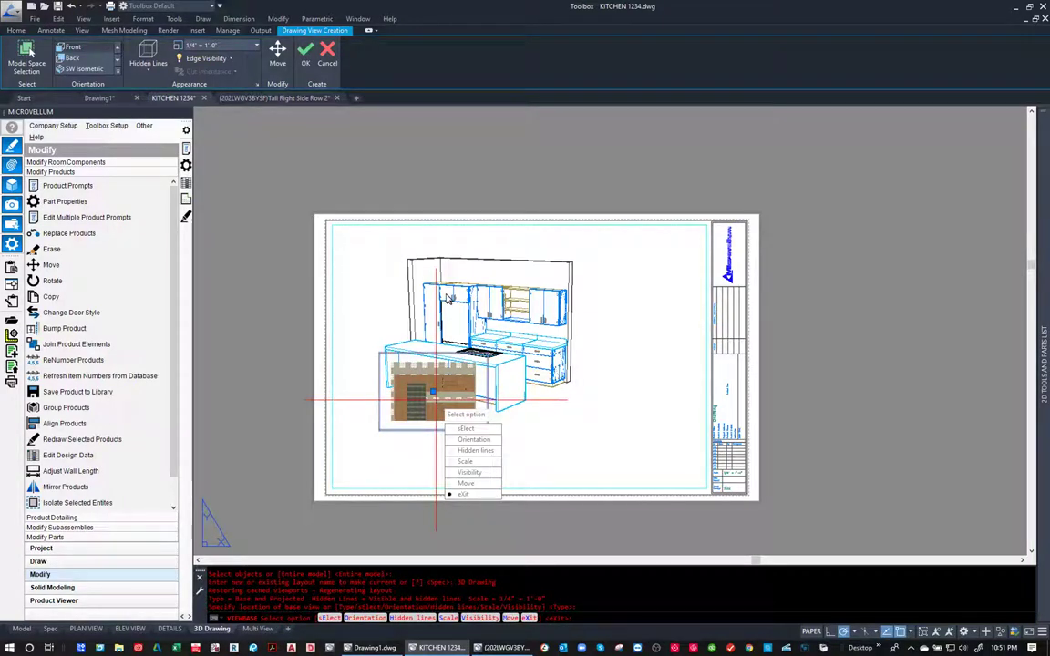
key(Return)
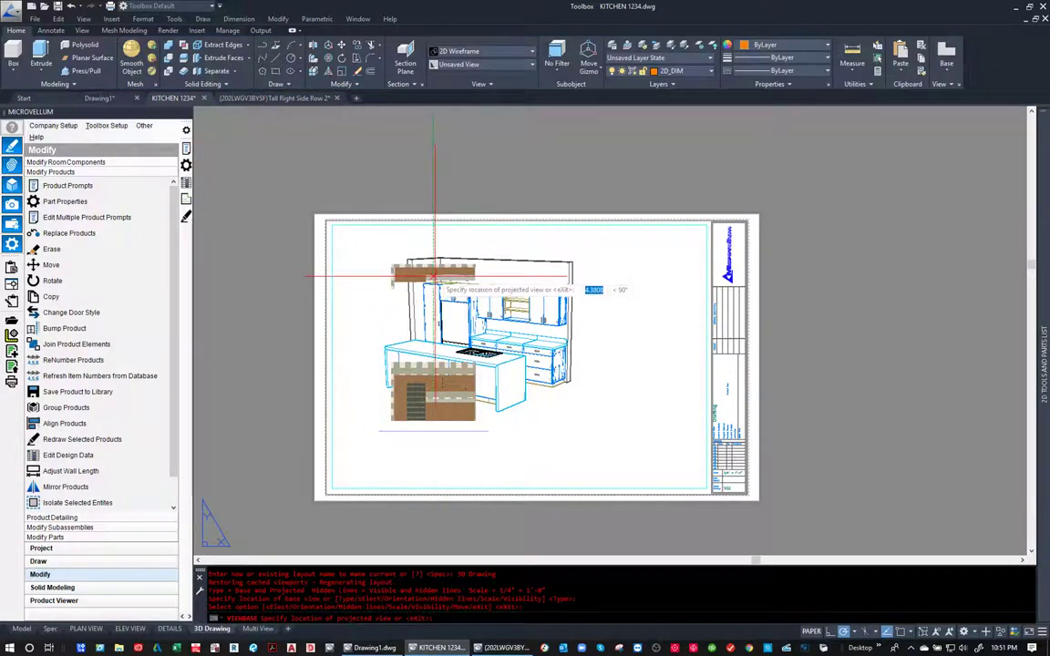
click(434, 275)
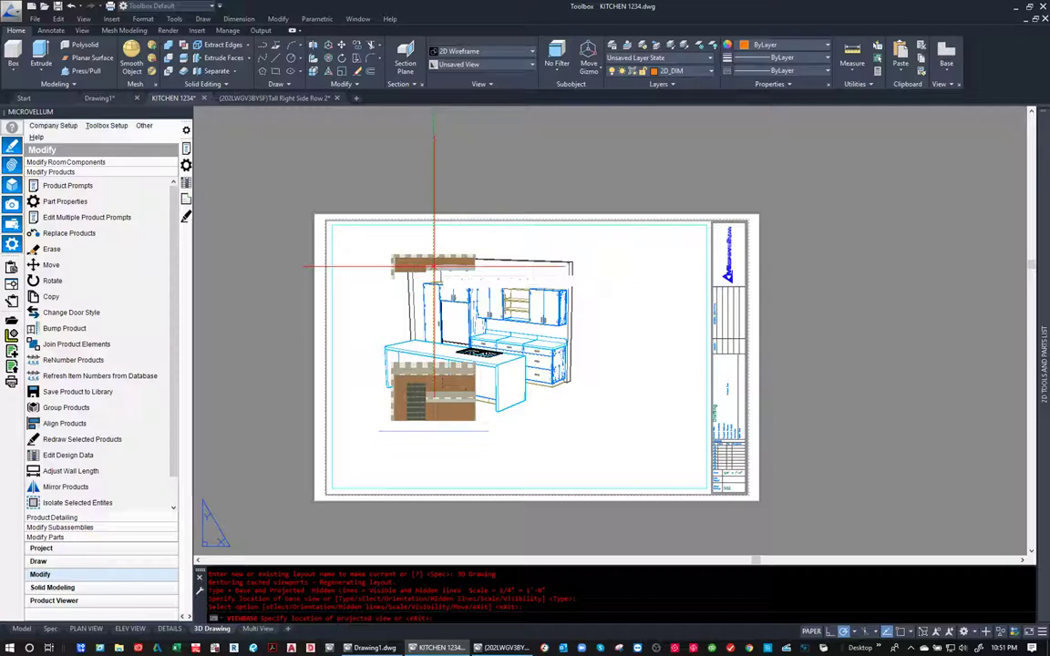
click(660, 275)
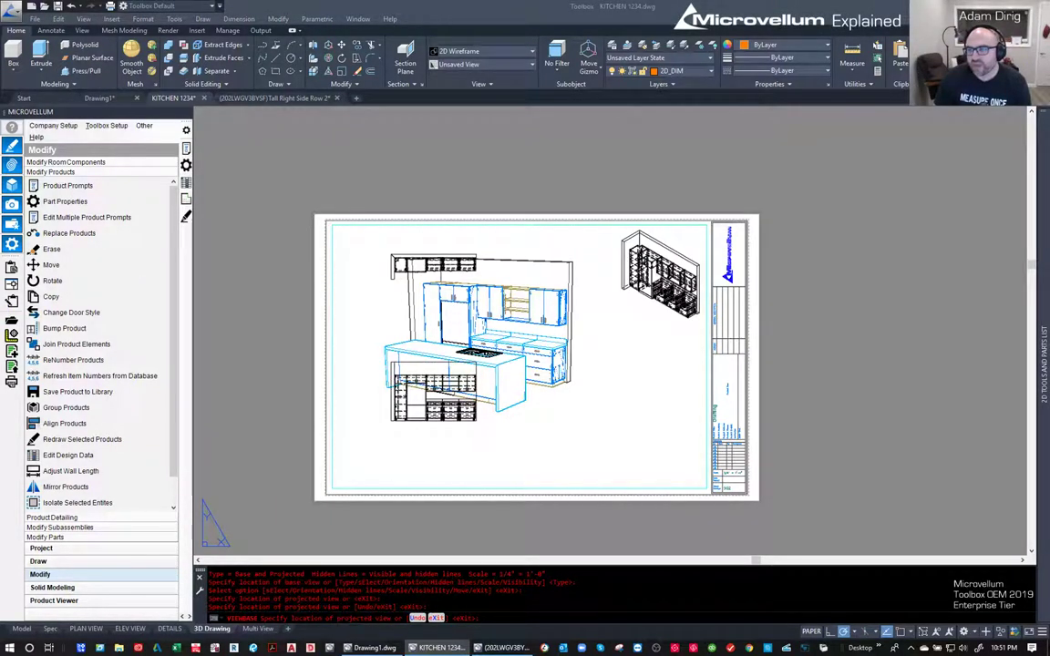
key(Return)
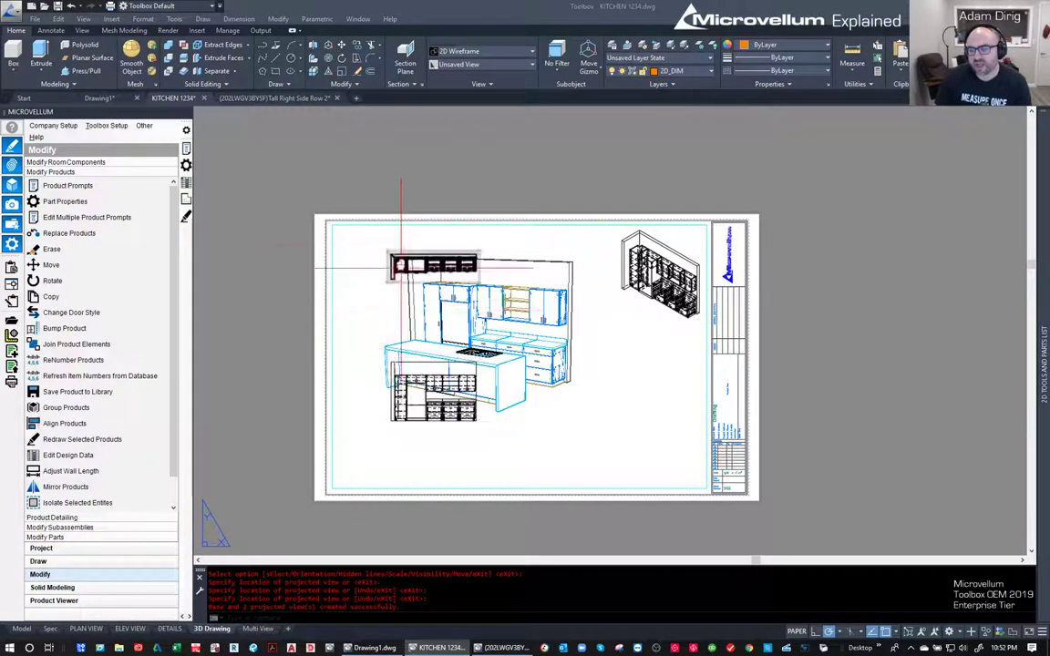
- Delete the existing perspective viewport from the 3D Drawing sheet
click(392, 222)
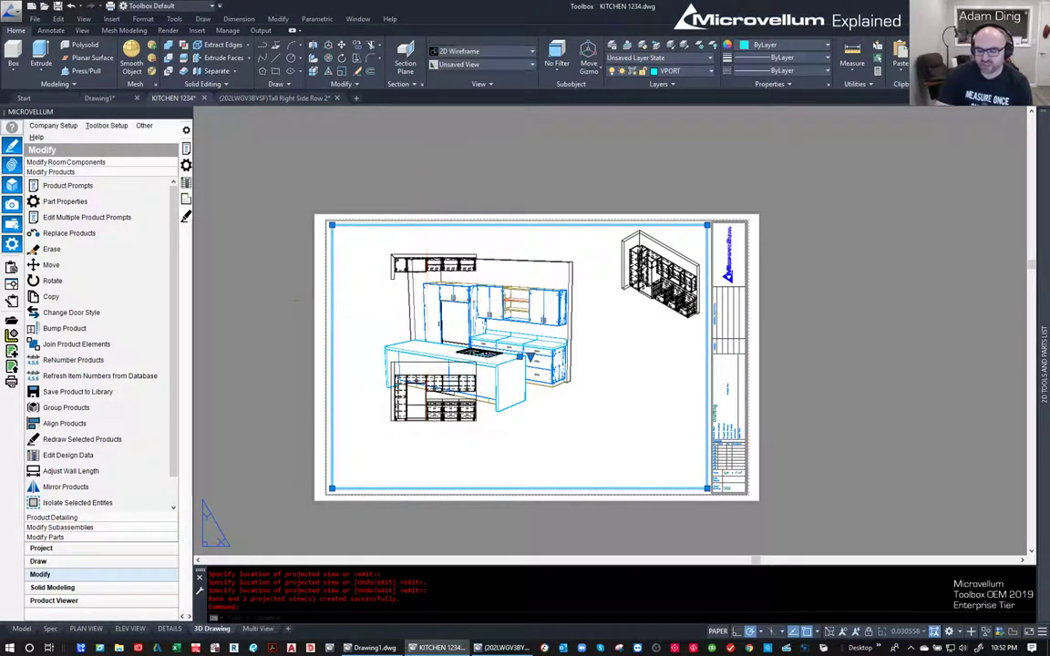
key(Delete)
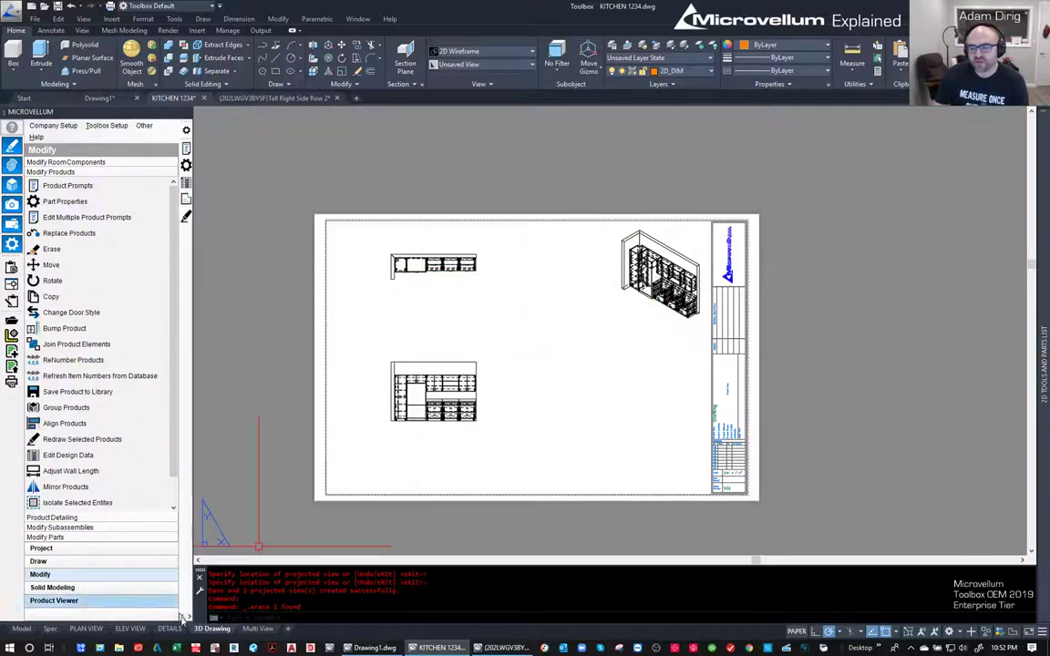
mouse_move(20, 628)
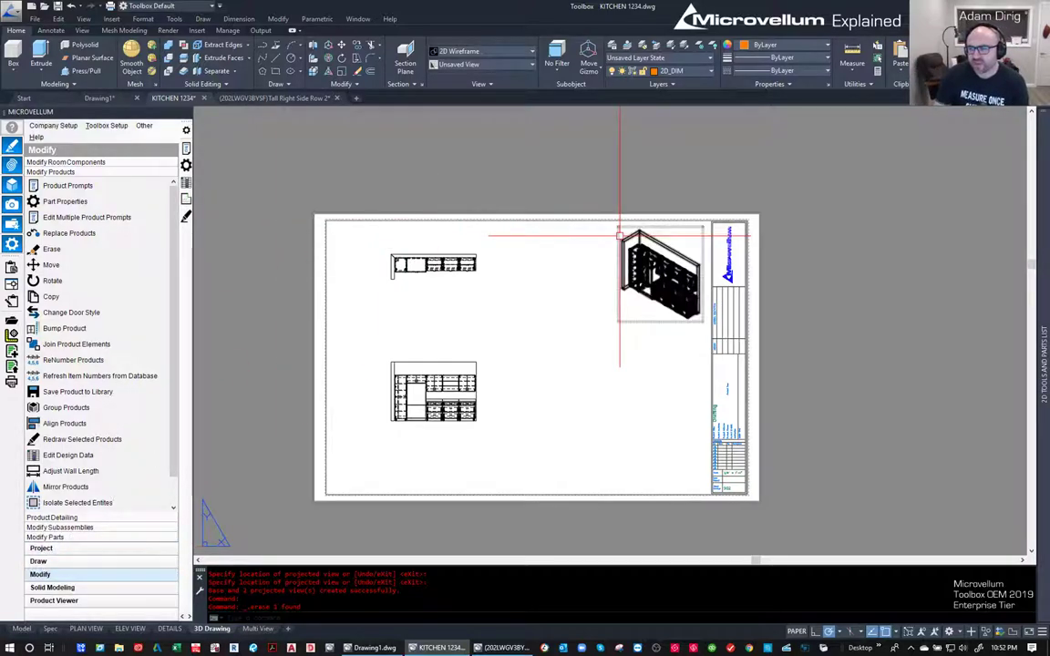
scroll(500, 397, up, 2)
scroll(500, 397, down, 2)
scroll(570, 356, up, 2)
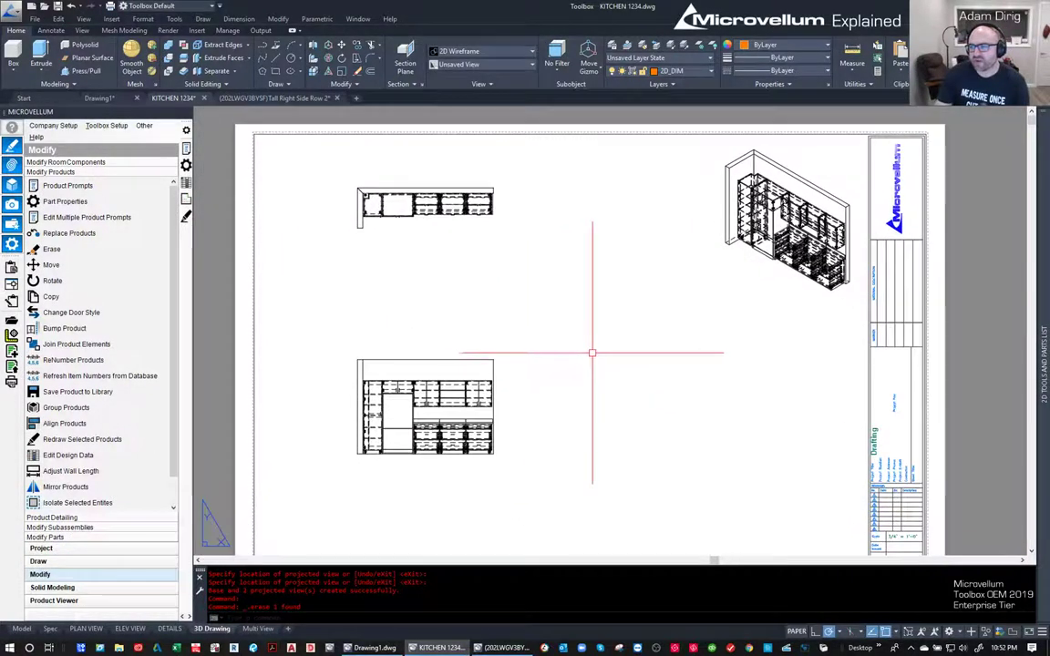
click(779, 238)
key(Escape)
click(434, 368)
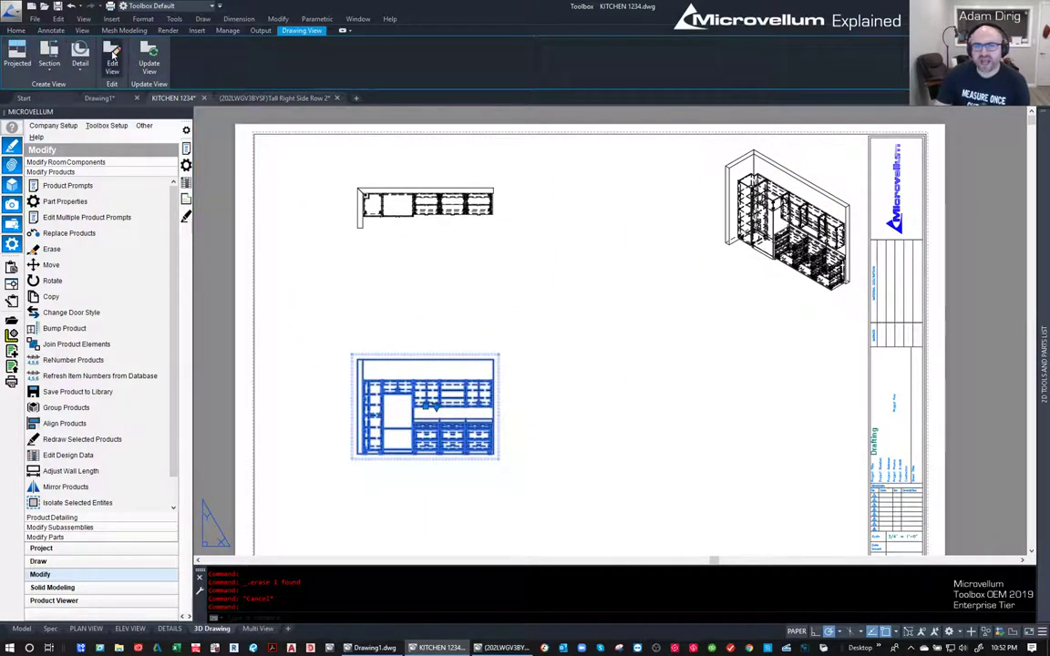
click(113, 56)
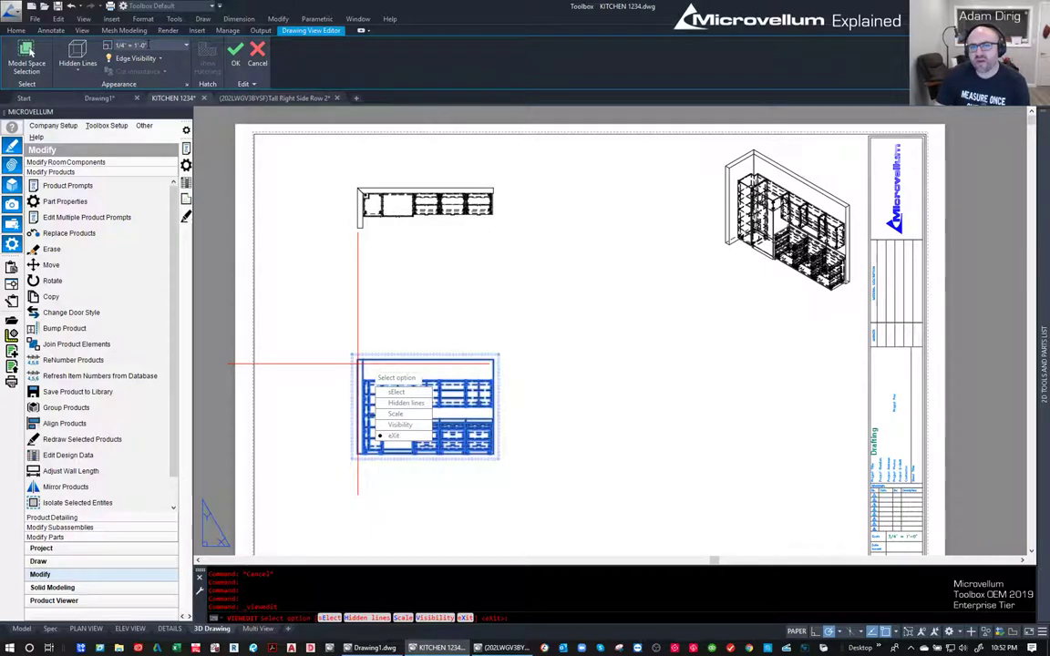
click(151, 62)
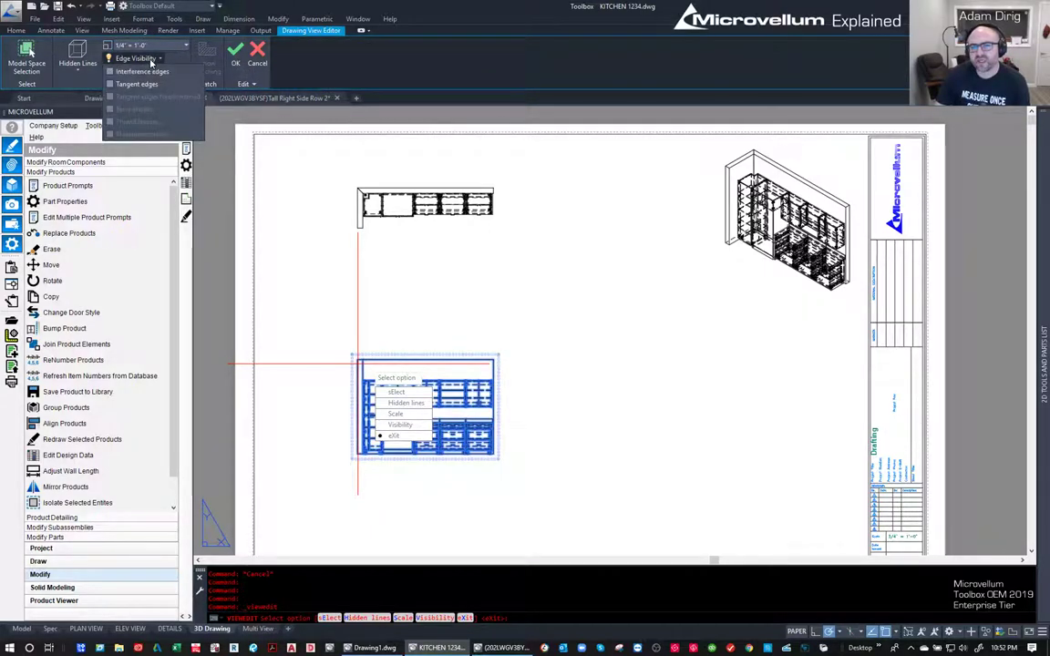
click(419, 403)
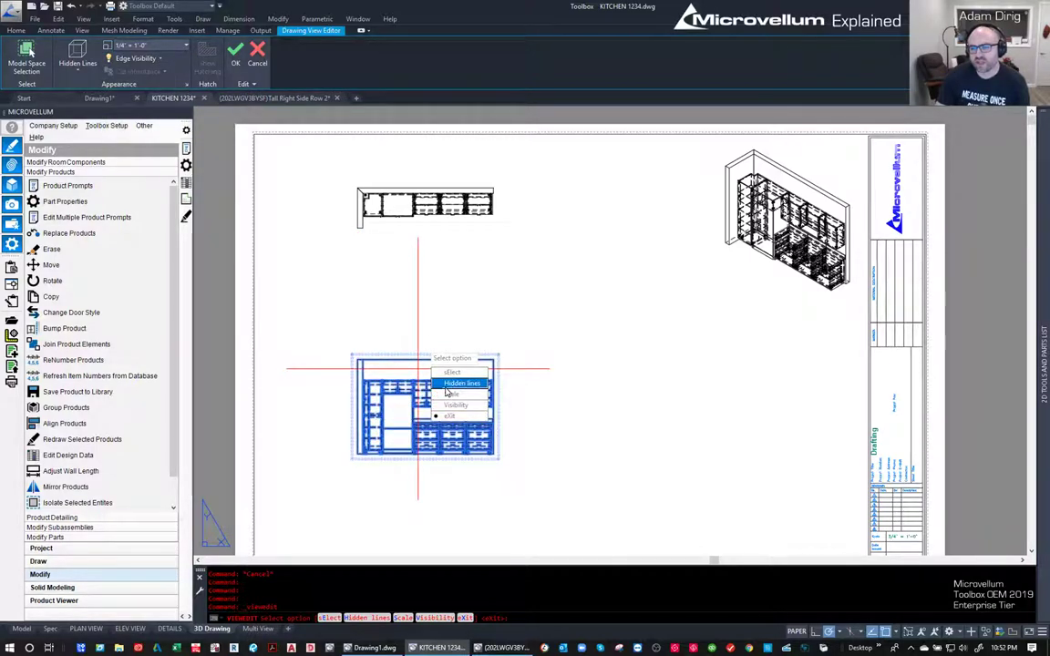
click(447, 405)
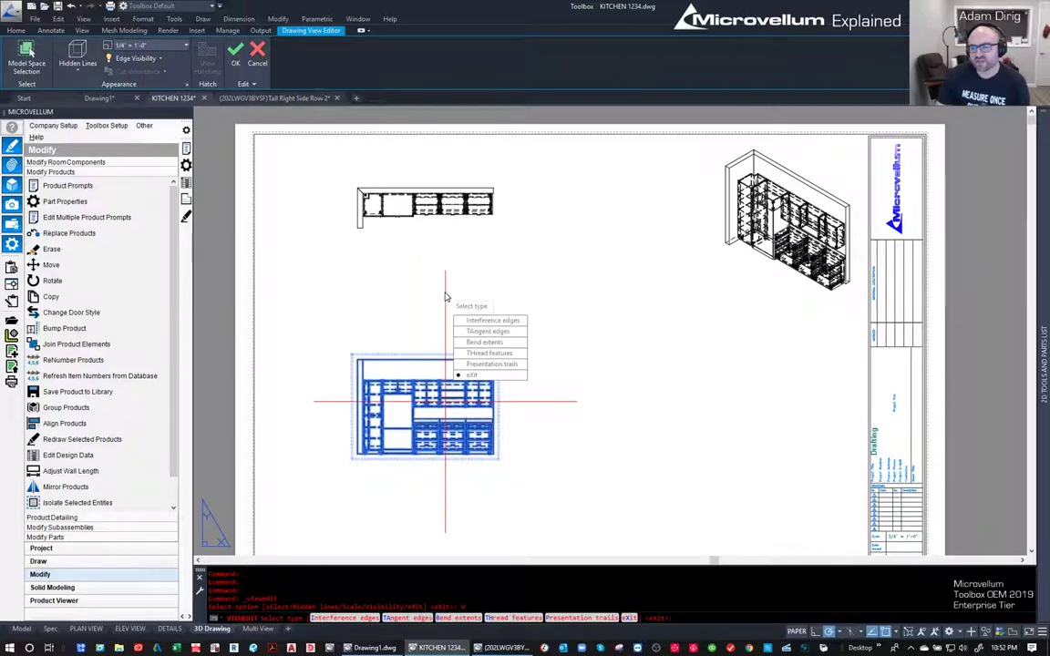
key(Escape)
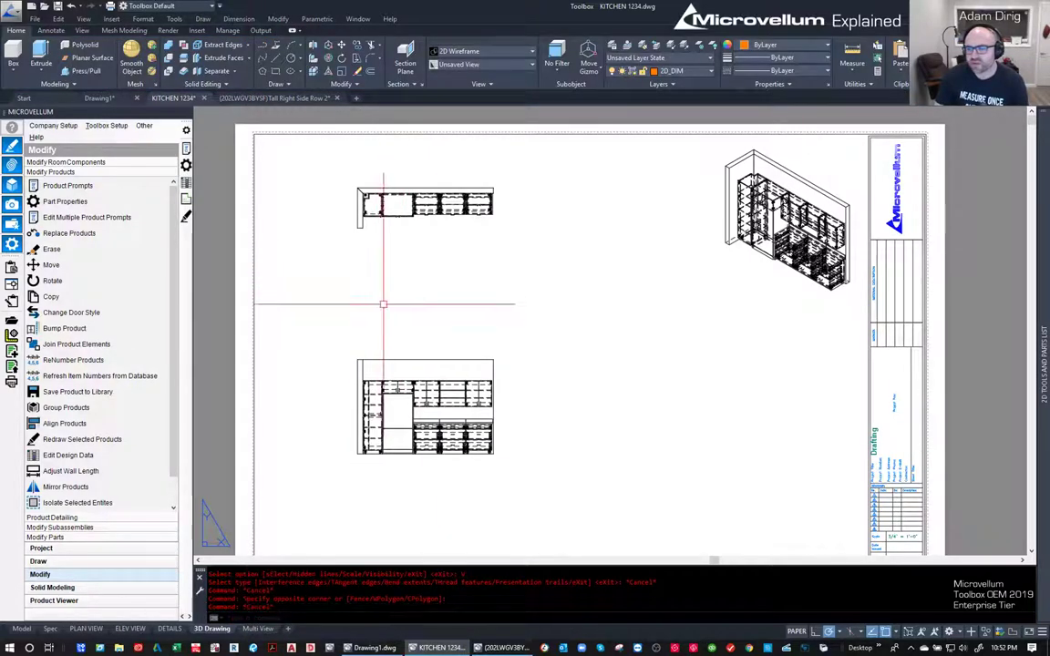
- Edit the front elevation view's hidden lines style to Visible lines
click(403, 368)
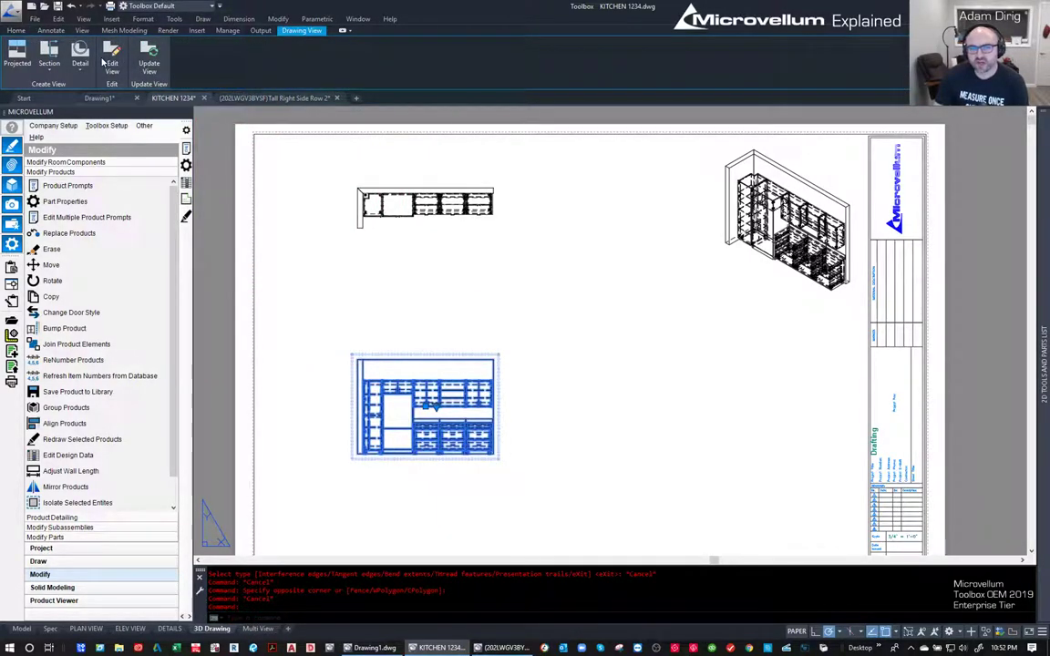
click(111, 58)
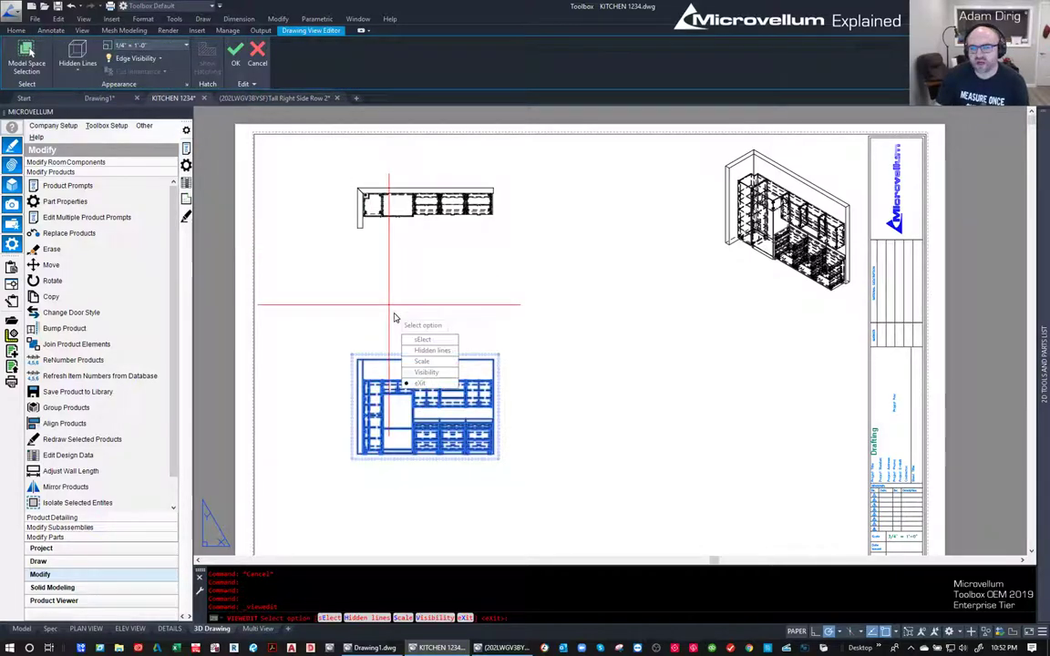
key(Escape)
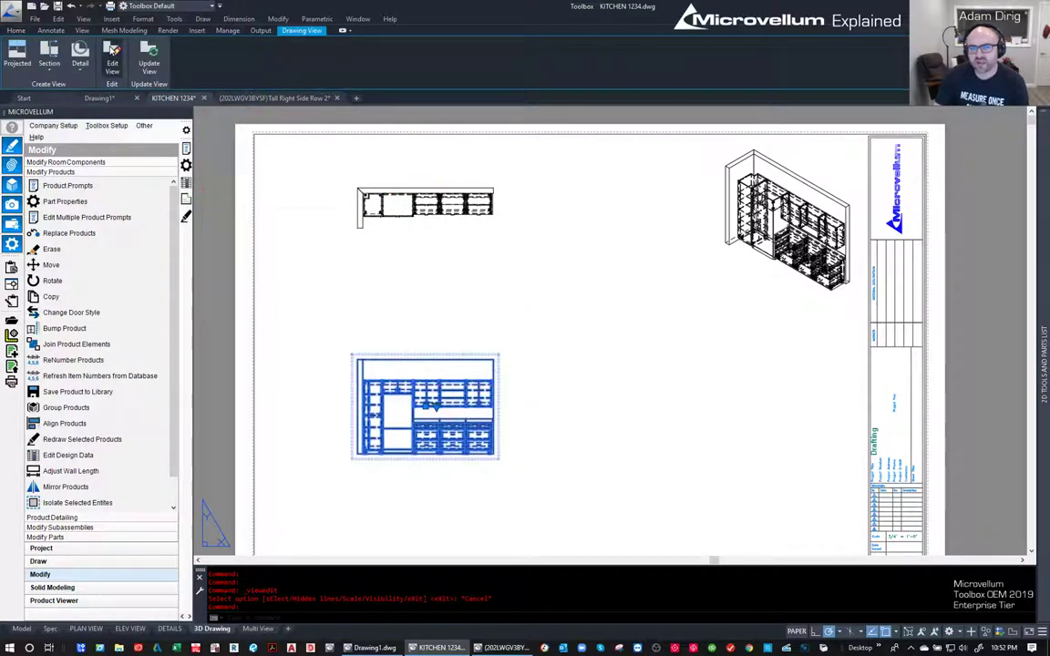
click(111, 55)
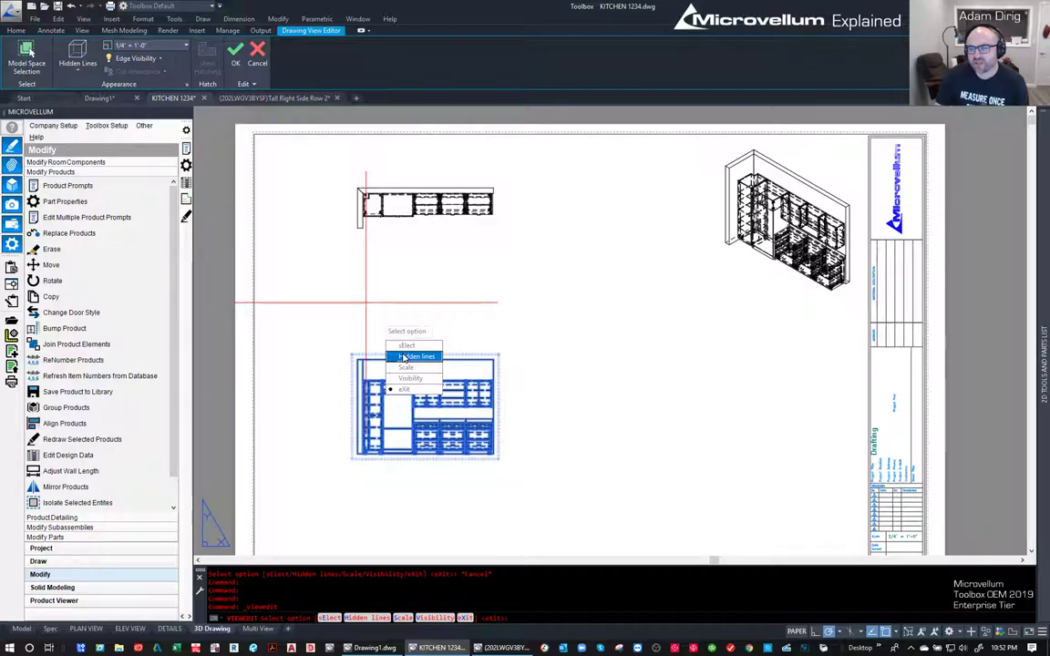
click(405, 356)
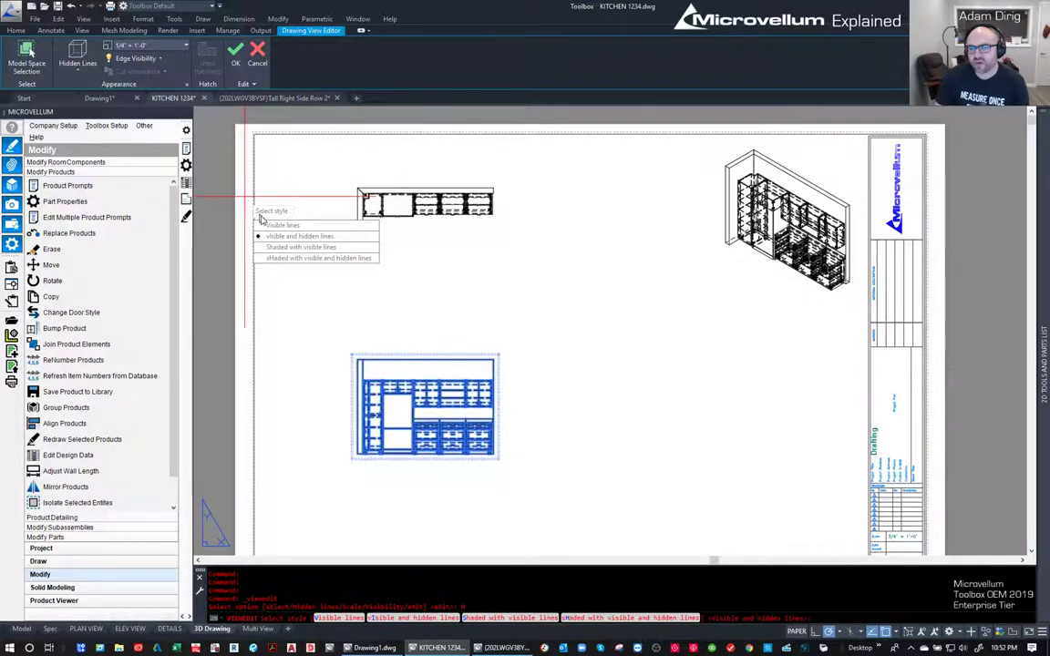
key(Return)
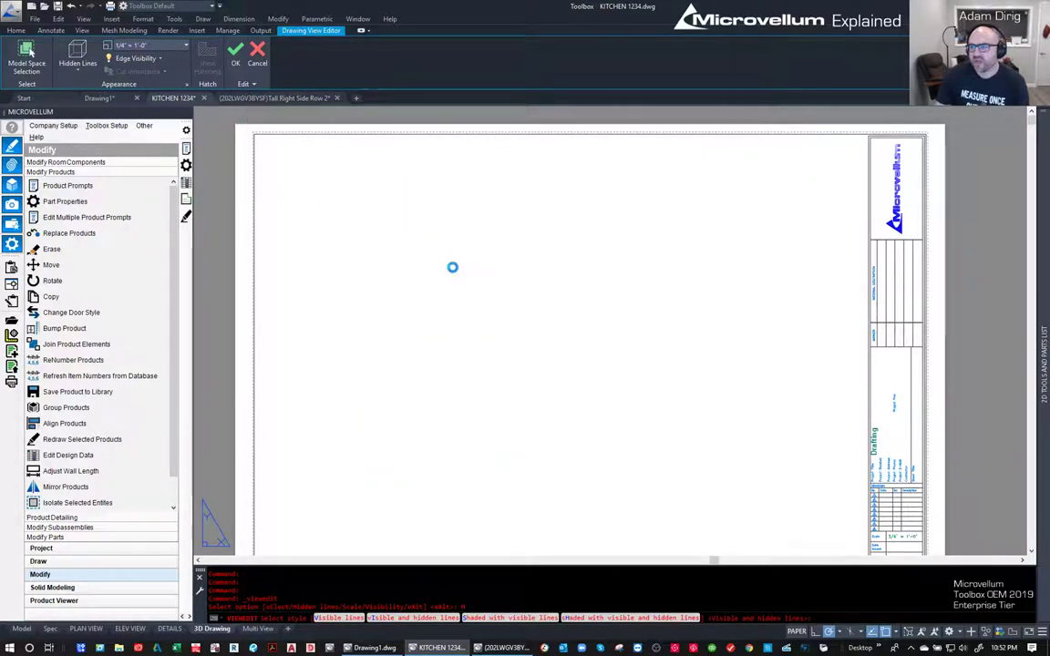
key(Escape)
- Examine the line display of the isometric, plan and front elevation views on the sheet
click(833, 236)
scroll(833, 236, up, 4)
scroll(833, 236, down, 3)
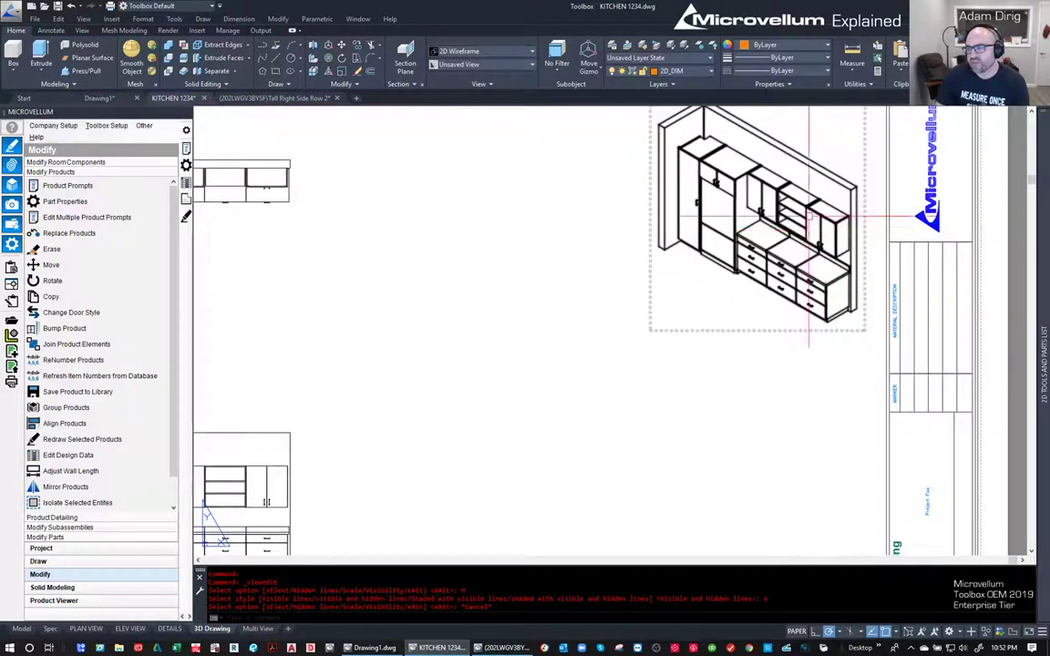
middle_drag(419, 319, 815, 258)
middle_drag(500, 450, 481, 265)
scroll(410, 228, down, 2)
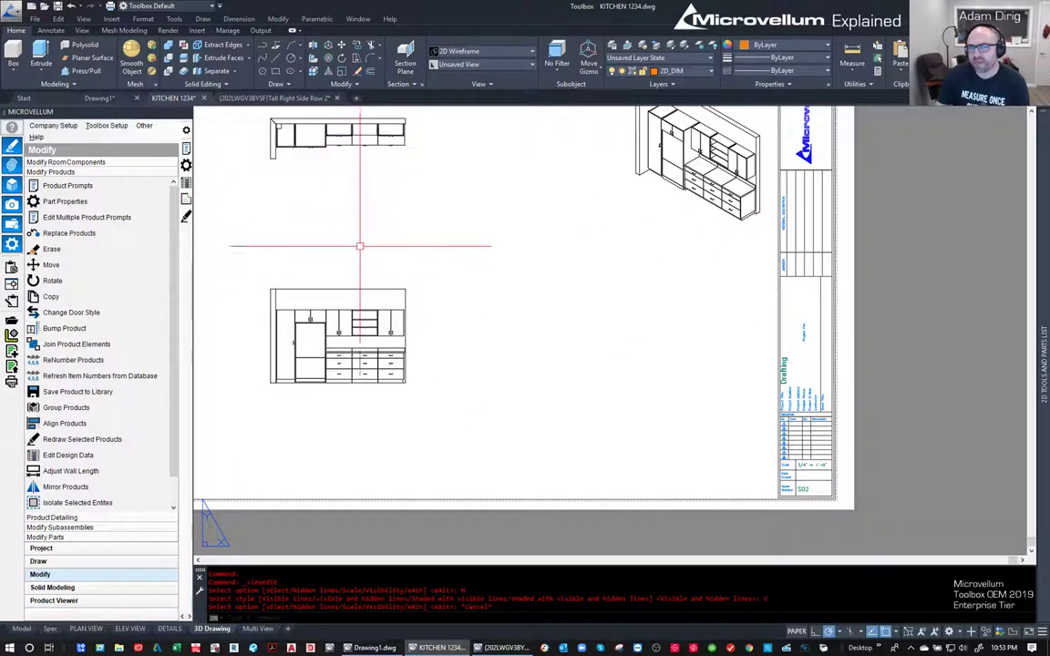
middle_drag(398, 265, 415, 323)
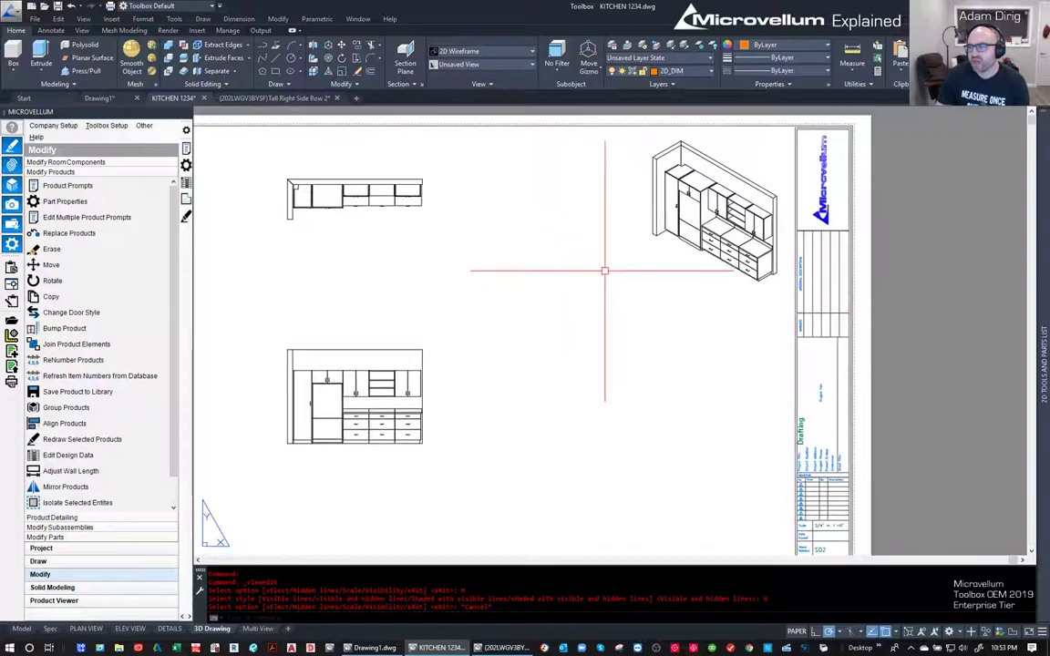
- Set the front elevation view's scale to 1/2" = 1'-0"
click(716, 204)
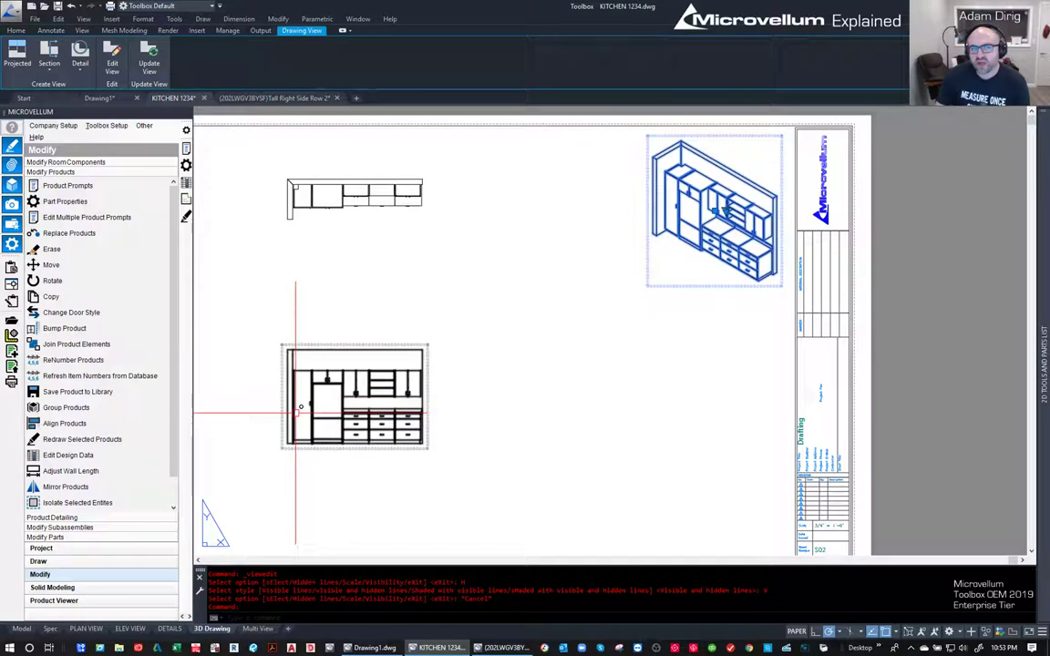
key(Escape)
scroll(297, 410, down, 2)
click(301, 369)
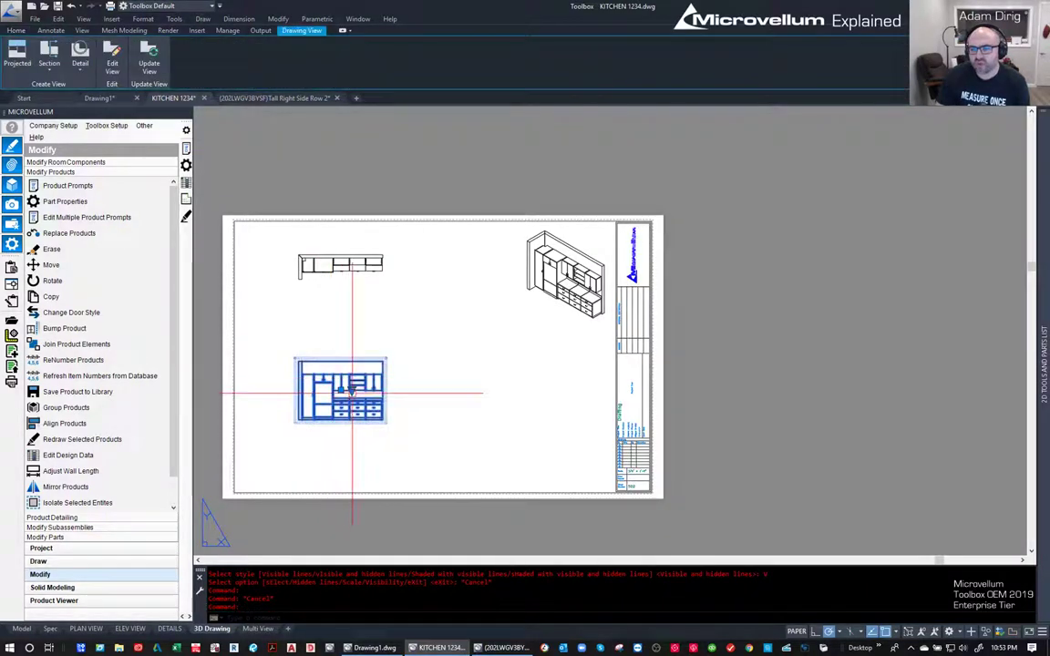
click(350, 390)
click(394, 471)
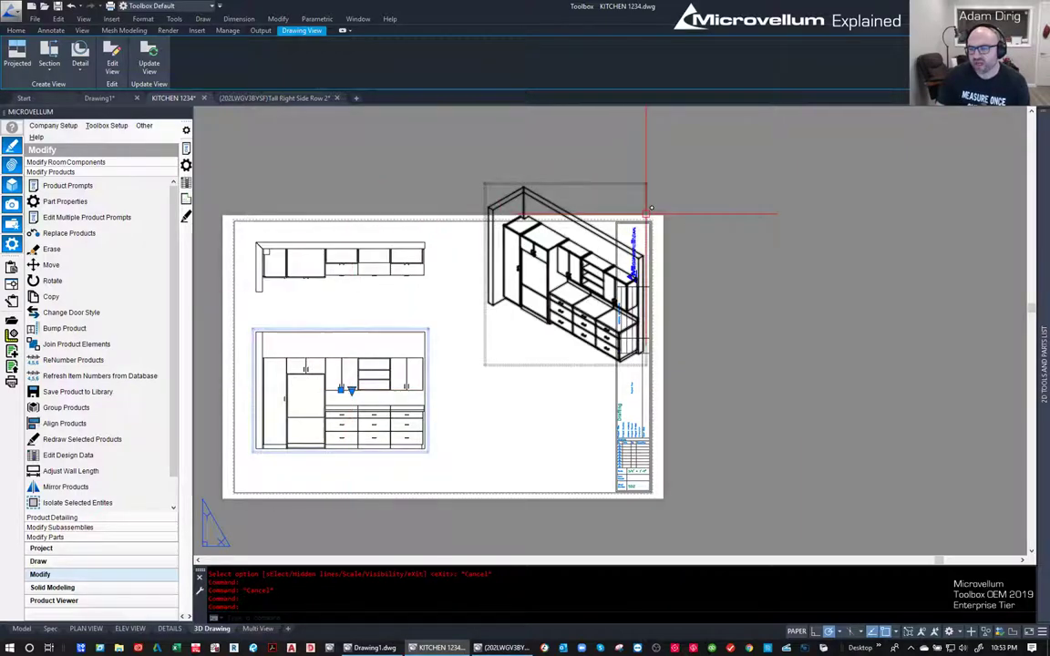
- Set the isometric view's scale to 1/4" = 1'-0", independent of the parent view
click(561, 265)
click(575, 275)
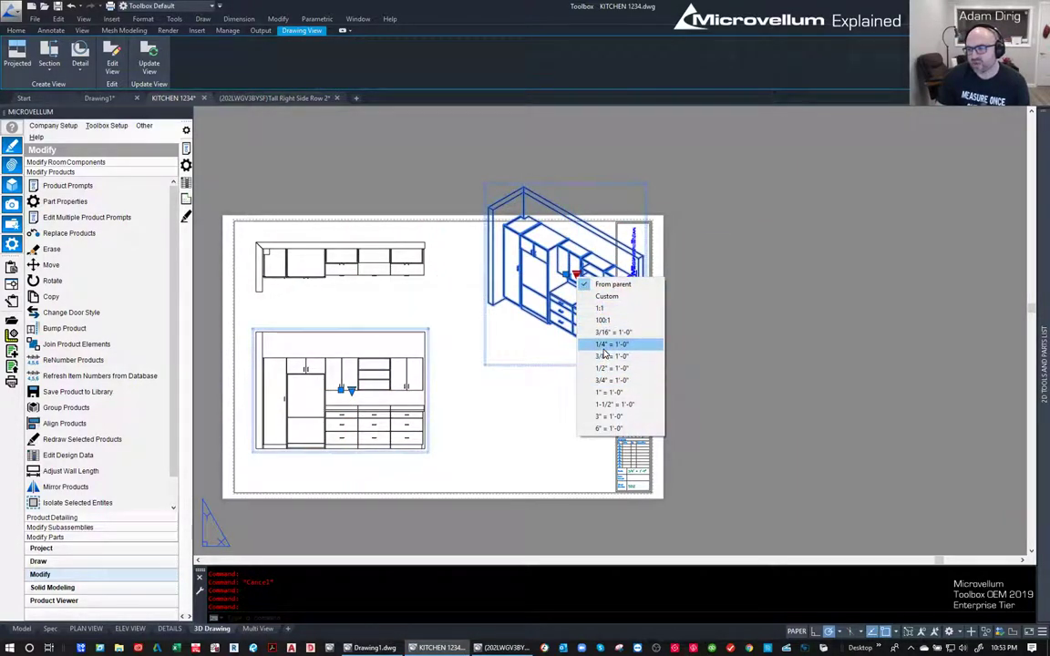
click(603, 345)
key(Escape)
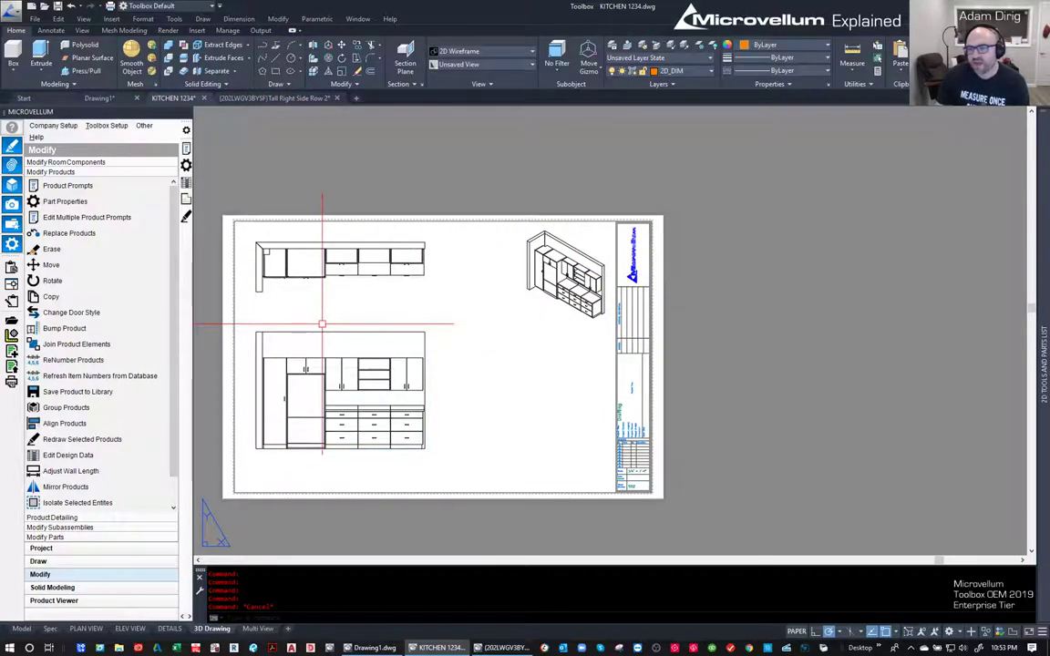
- Move the plan and front elevation views together straight down the sheet
scroll(322, 323, up, 3)
scroll(412, 187, down, 2)
scroll(534, 335, up, 1)
click(621, 374)
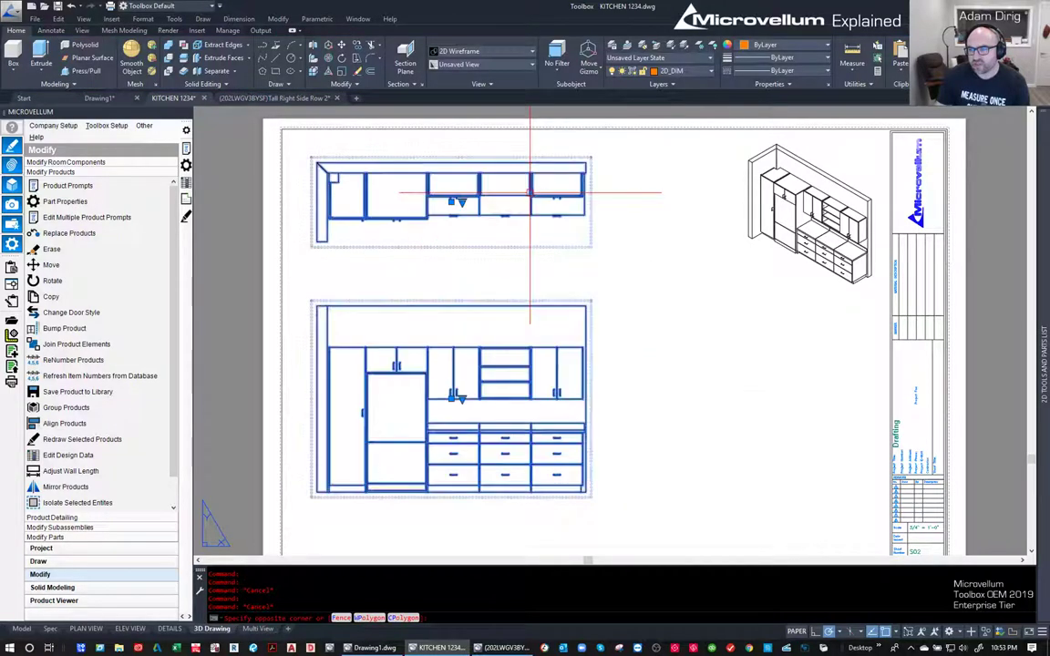
text(m)
key(Return)
click(642, 293)
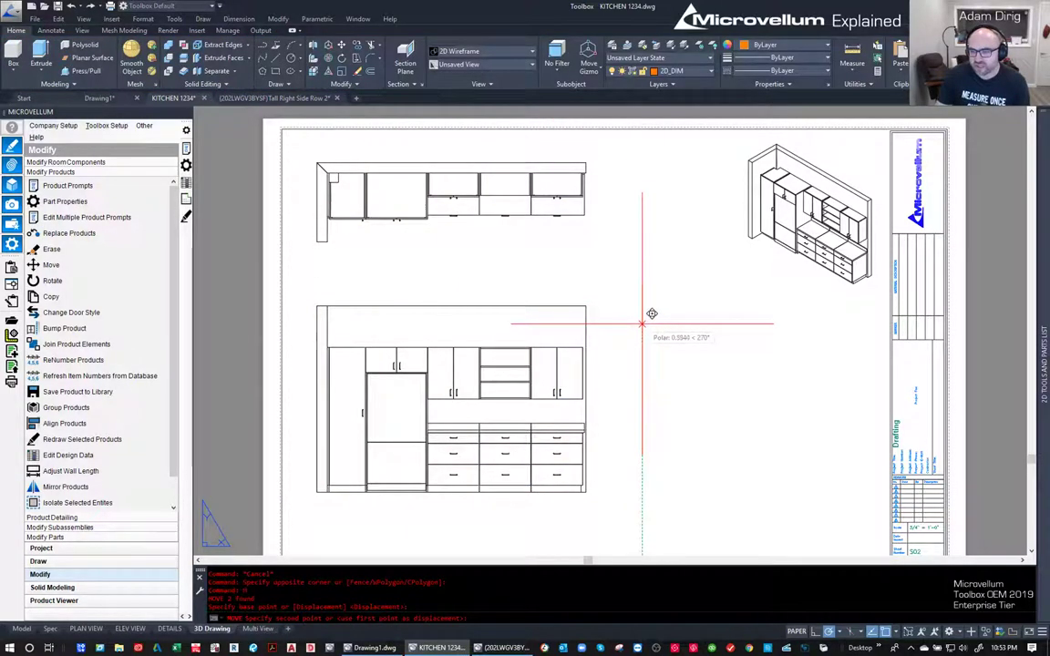
click(643, 334)
- Move the plan view up toward the sheet's upper border, in alignment with the front elevation, to widen the gap between them
click(287, 178)
click(679, 314)
key(Return)
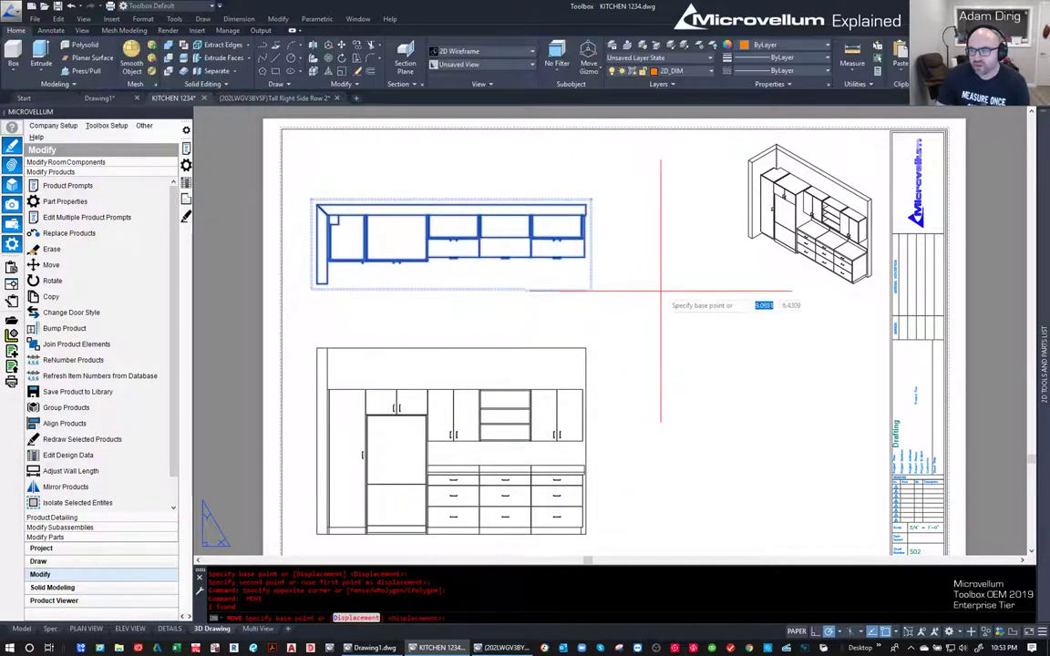
click(661, 290)
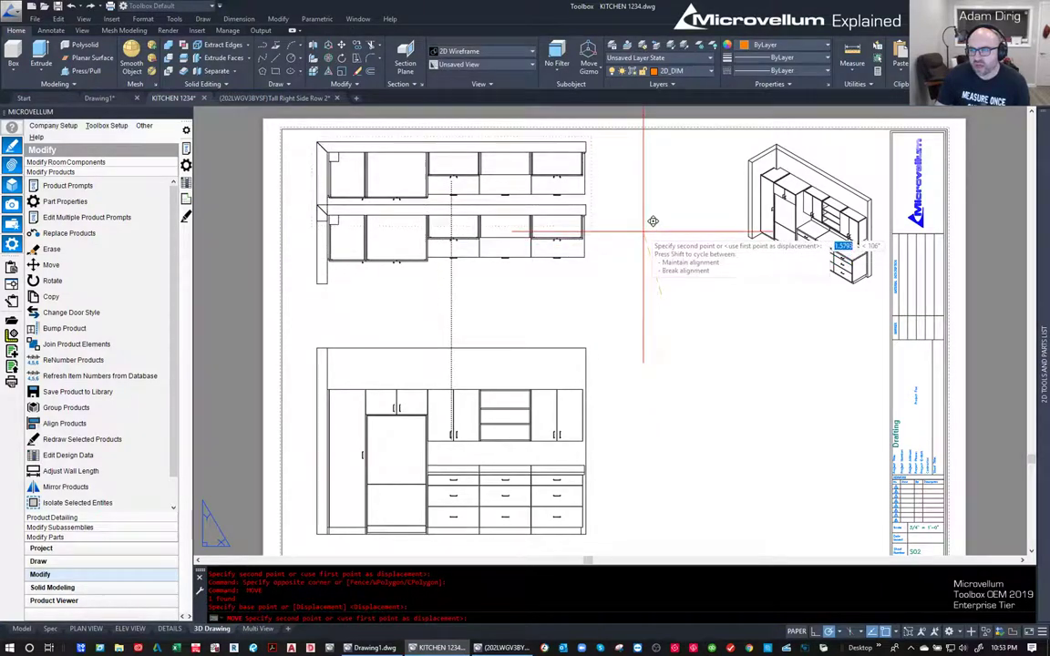
key(Escape)
- Create a full section view from a horizontal cut through the elevation's upper cabinets, looking down, and place it between the plan and elevation
middle_drag(591, 422, 541, 365)
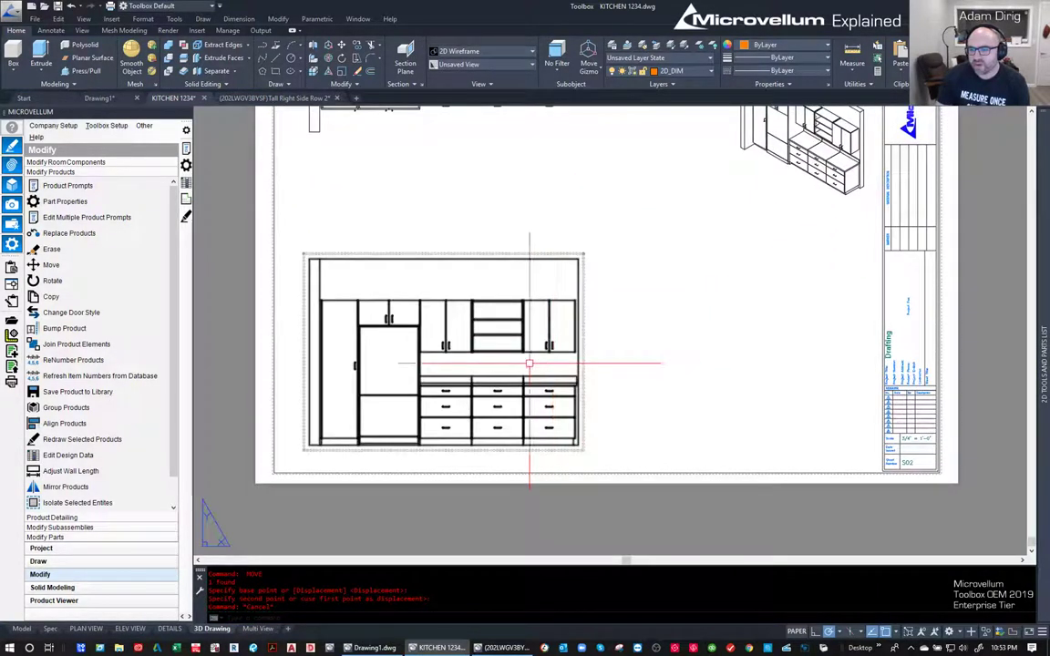
click(471, 353)
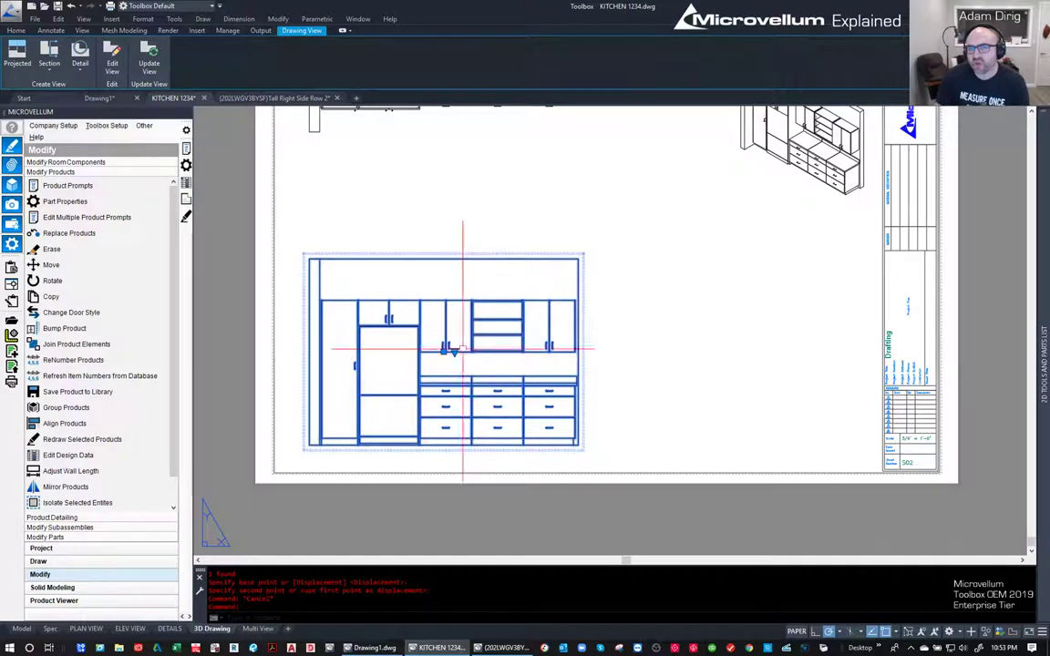
click(50, 50)
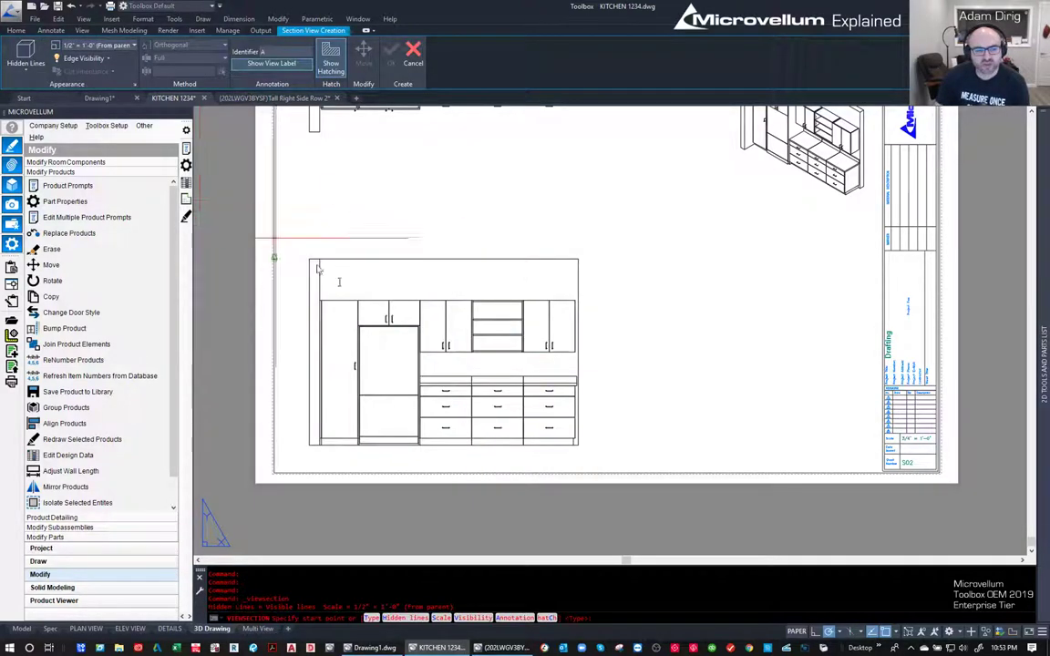
click(300, 313)
click(588, 312)
key(Return)
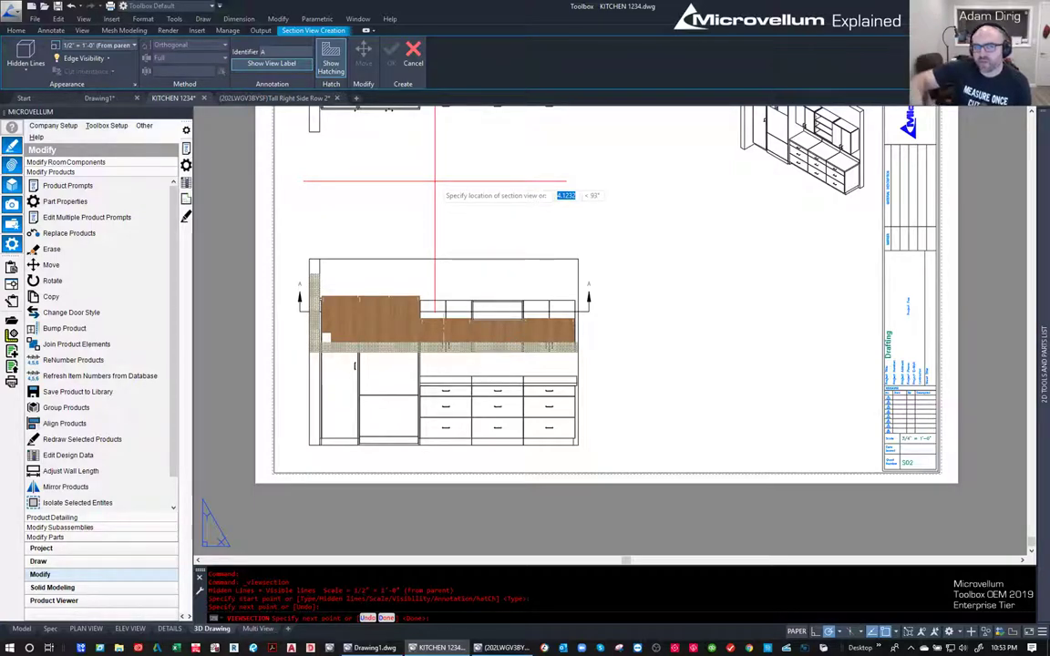
middle_drag(434, 181, 434, 219)
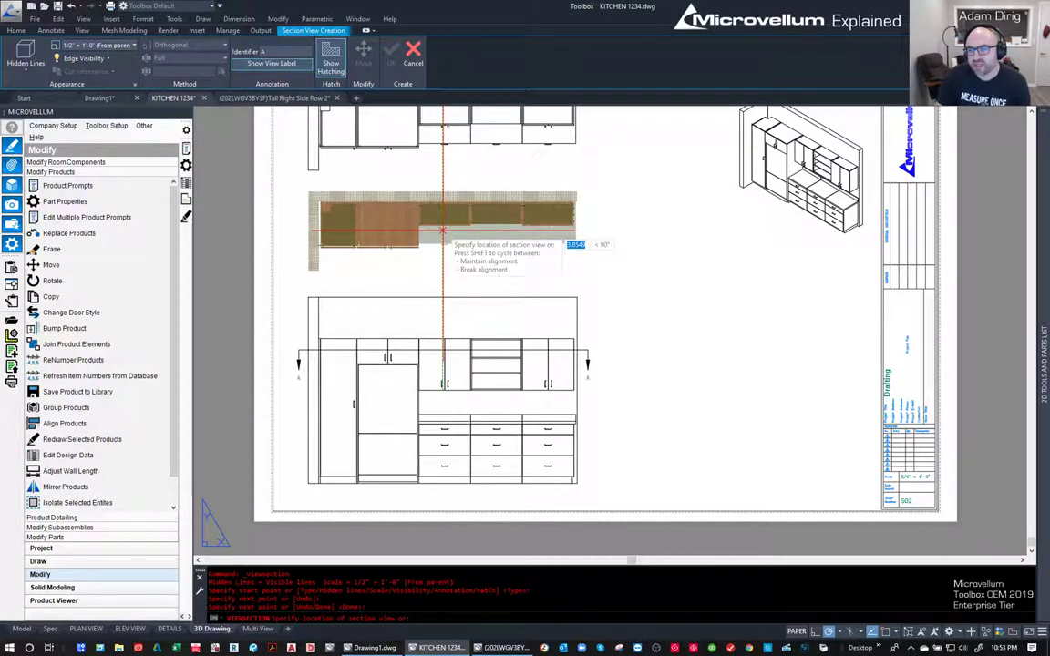
right_click(441, 230)
click(443, 230)
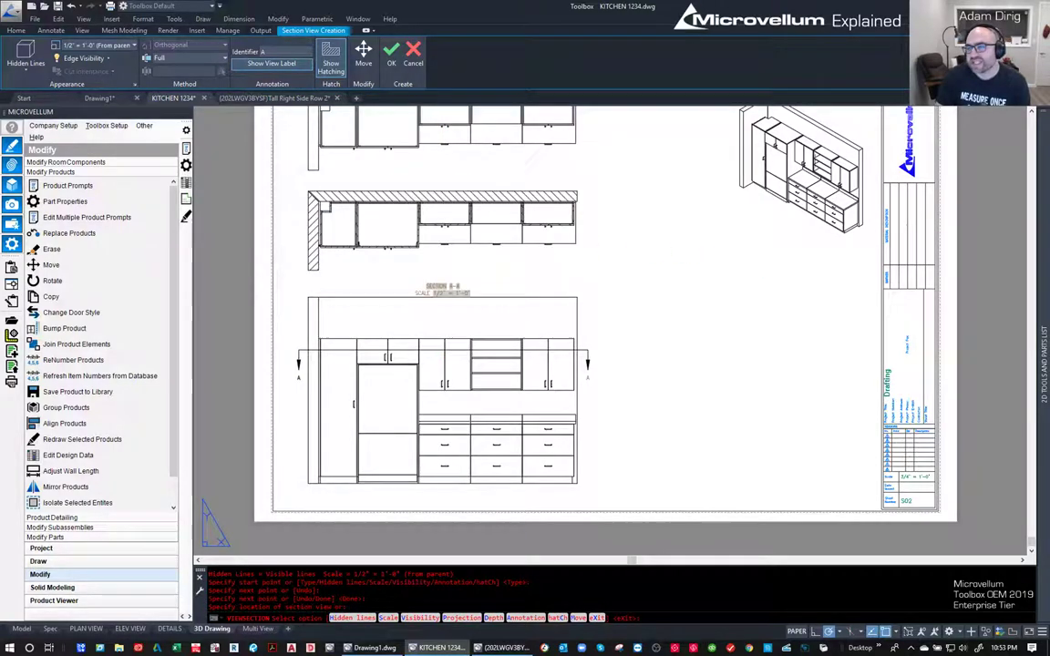
scroll(350, 224, up, 8)
key(Return)
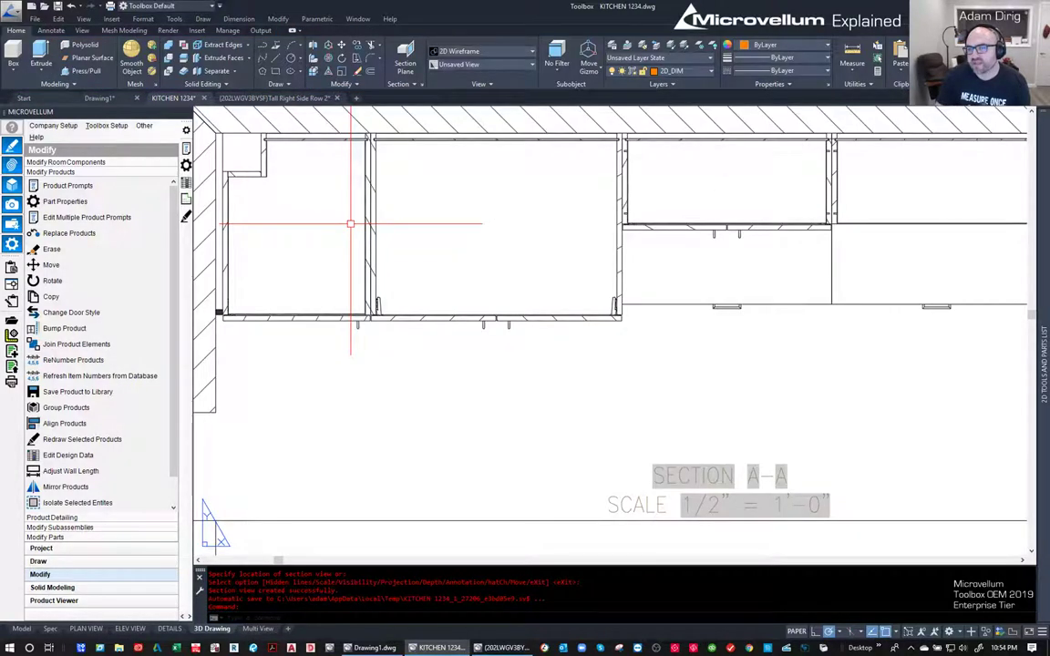
- Move the horizontal section line down the front elevation so it cuts through the base cabinets' top drawers
scroll(368, 274, down, 4)
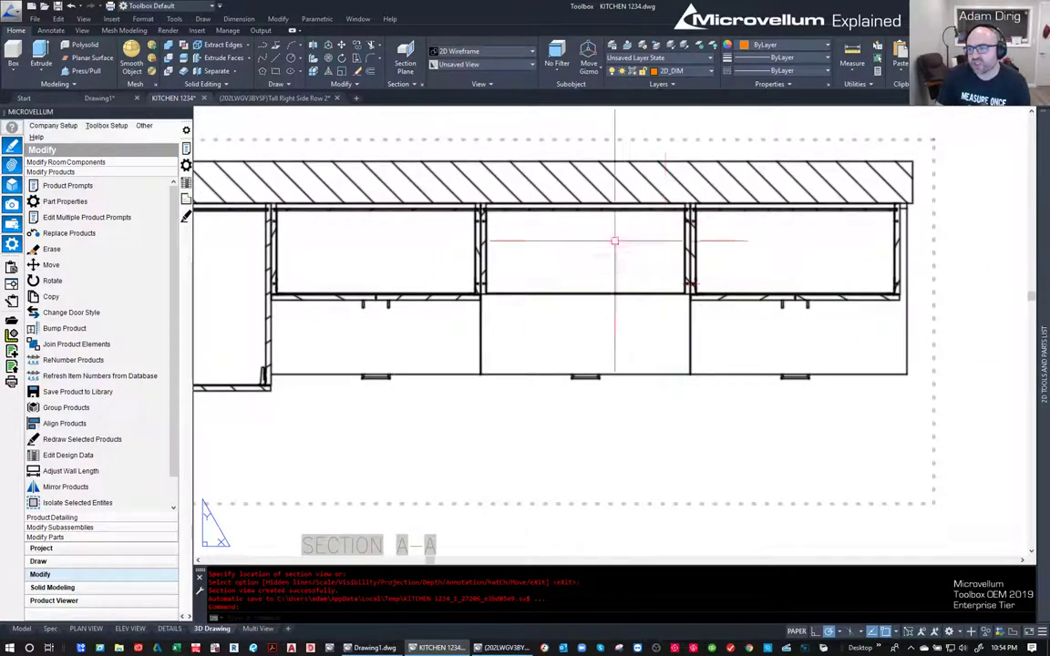
scroll(392, 394, down, 3)
middle_drag(392, 394, 420, 314)
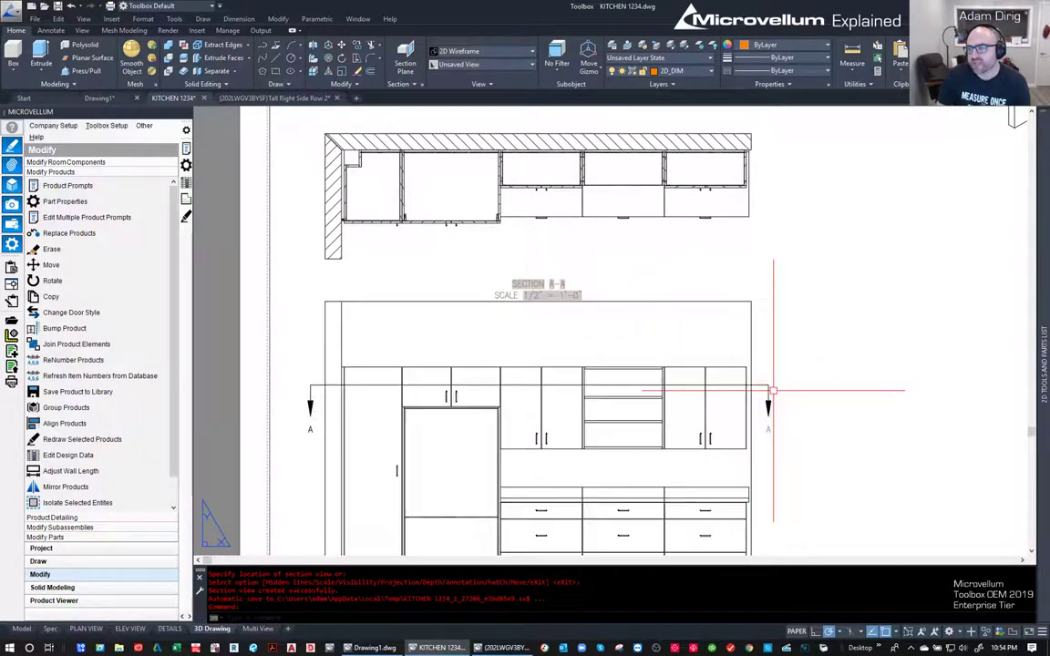
click(766, 390)
key(m)
key(Return)
click(818, 353)
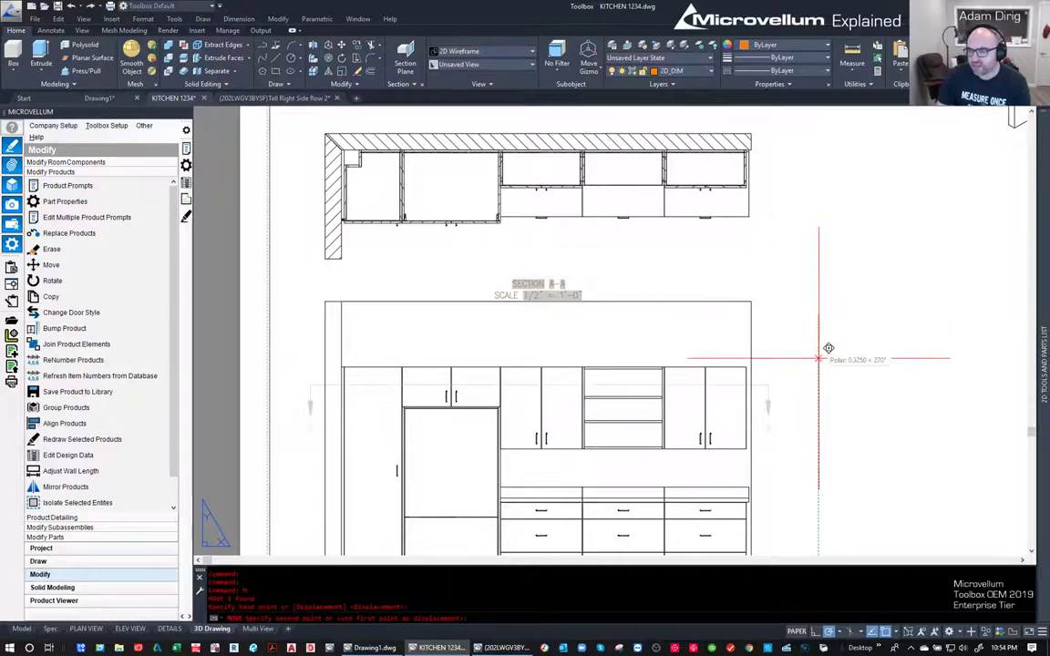
click(817, 436)
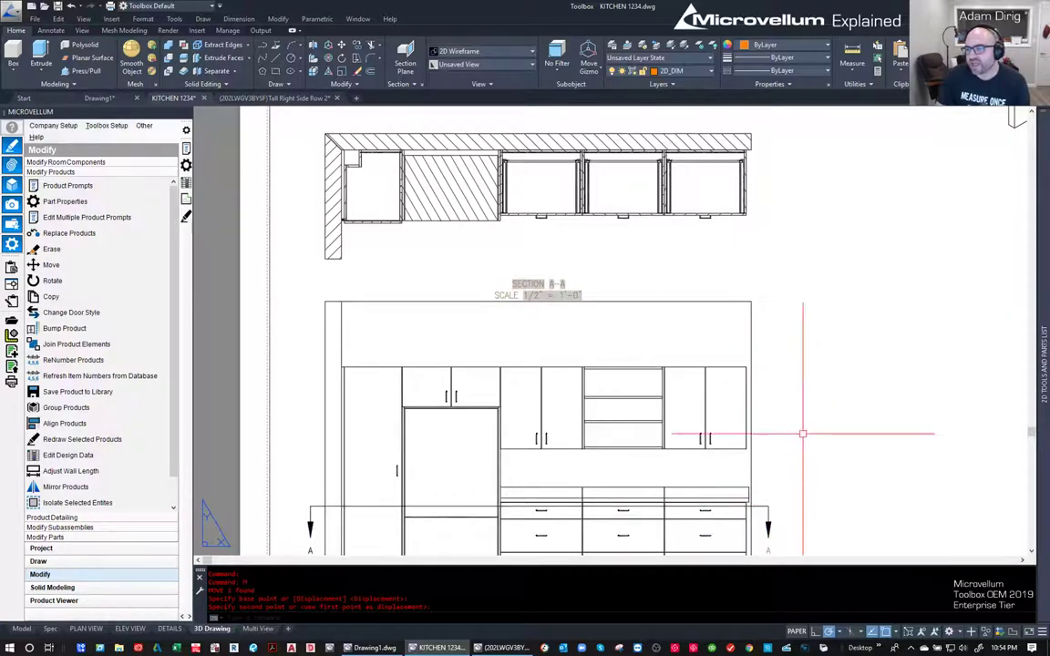
- Create a vertical full section through the tall cabinet beside the refrigerator opening and place it off the sheet, level with the elevation
scroll(443, 254, down, 2)
mouse_move(745, 362)
middle_down()
mouse_move(681, 343)
mouse_move(652, 372)
mouse_move(660, 388)
middle_up()
middle_drag(635, 311, 646, 322)
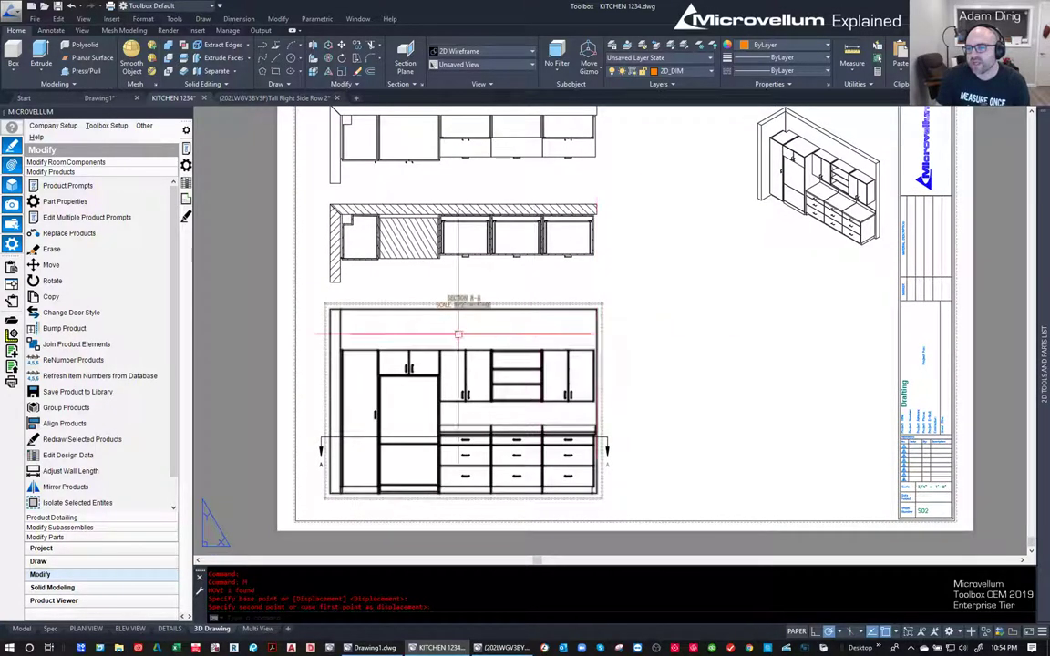
click(431, 356)
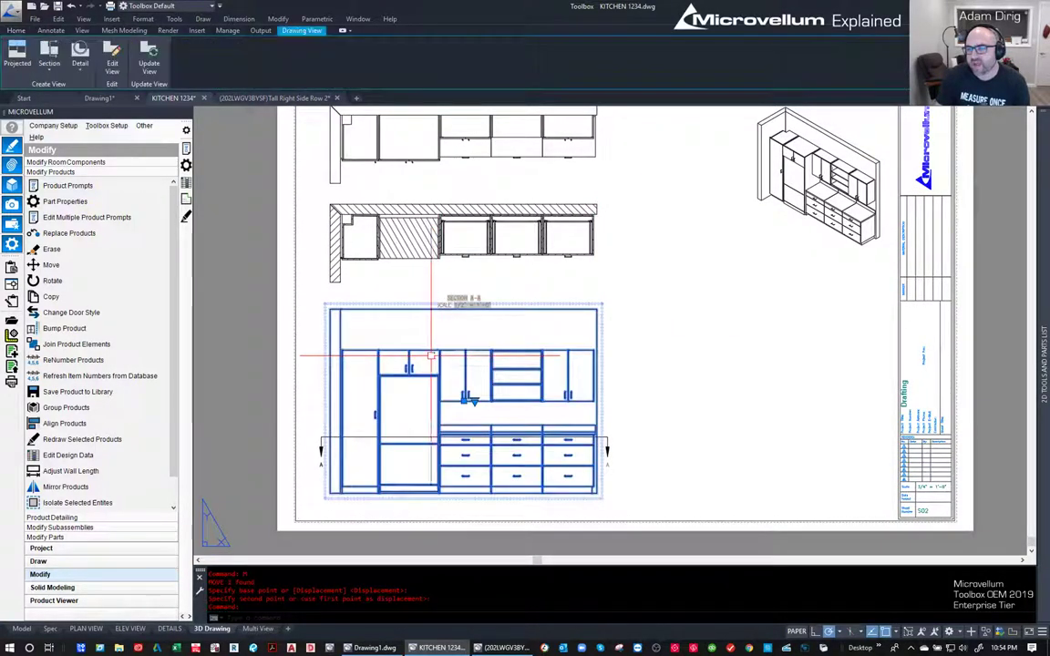
click(49, 53)
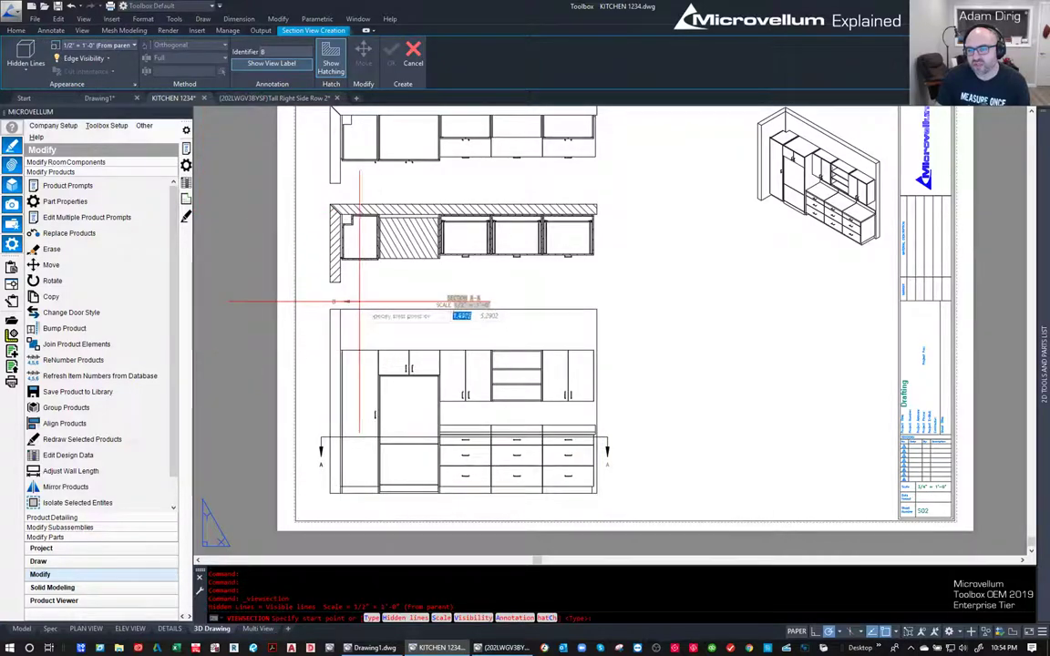
click(373, 375)
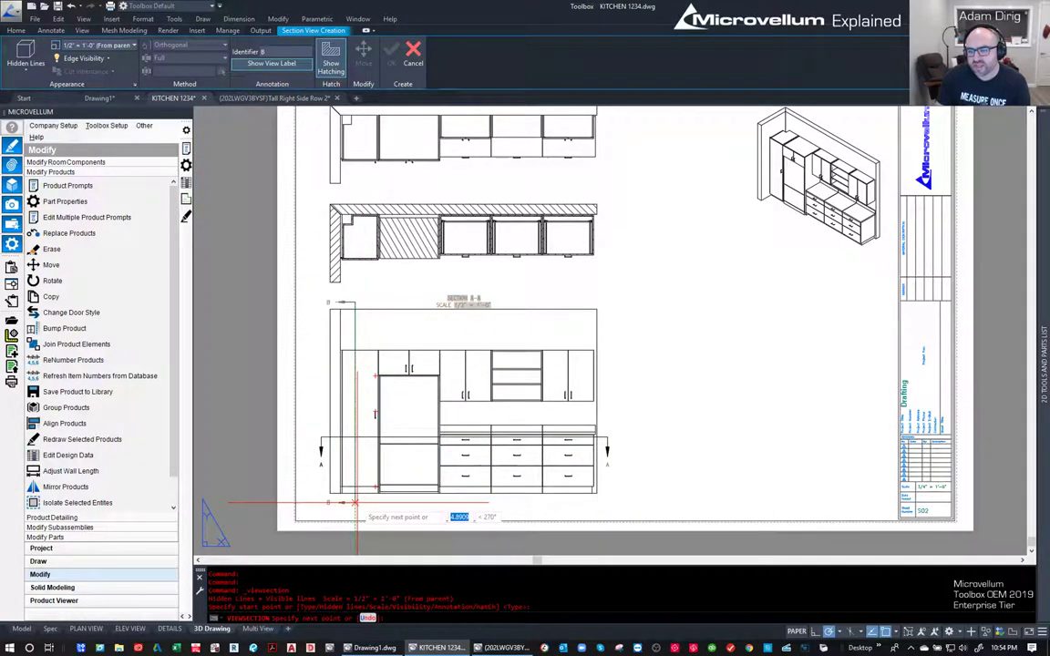
click(355, 502)
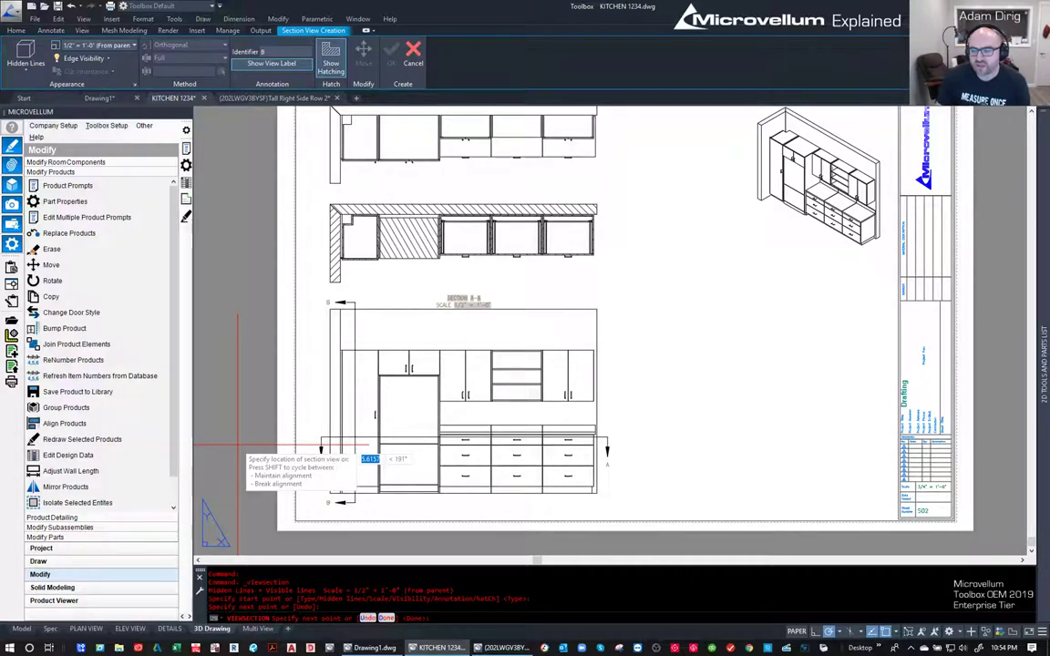
key(Return)
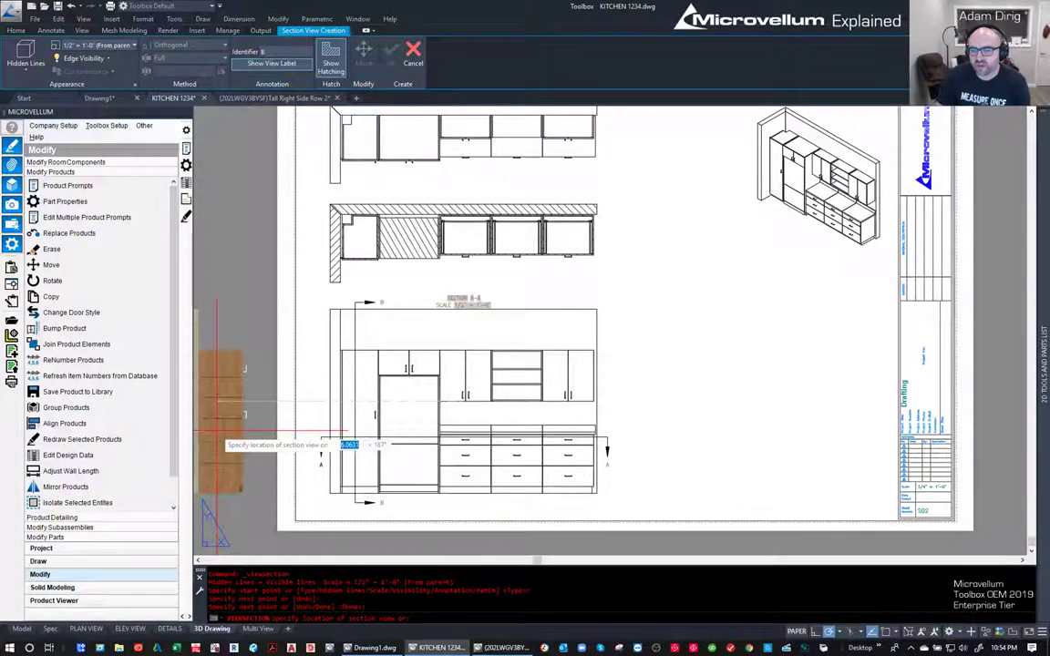
middle_drag(216, 429, 318, 410)
click(318, 410)
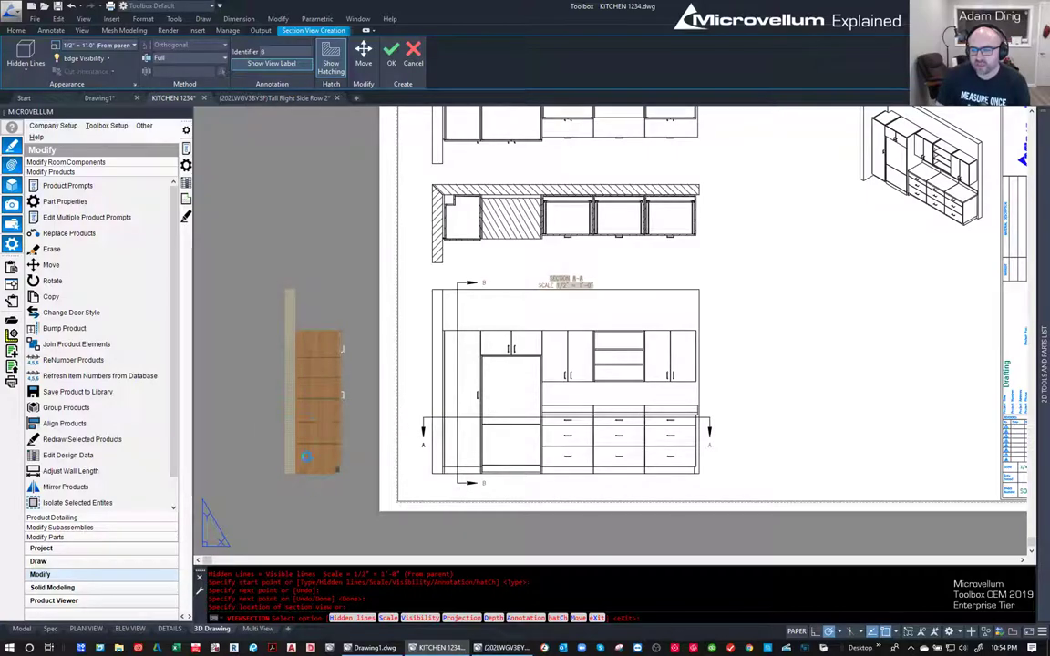
key(Return)
- Move the tall cabinet's section view and its label onto the sheet, just right of the front elevation and level with it
click(338, 526)
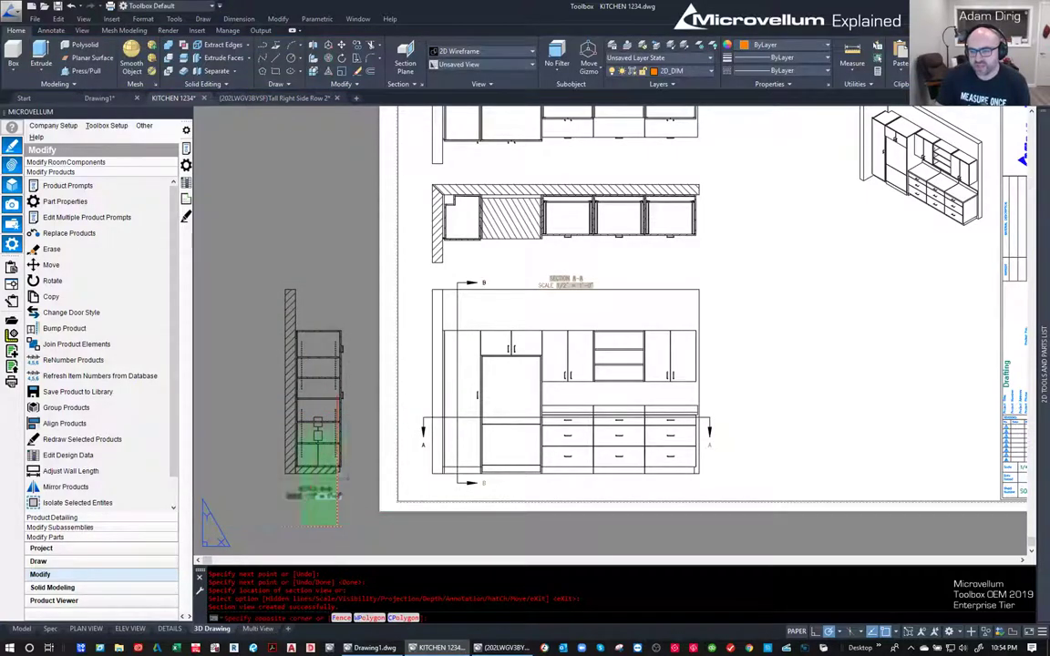
click(252, 265)
text(m)
key(Return)
click(318, 300)
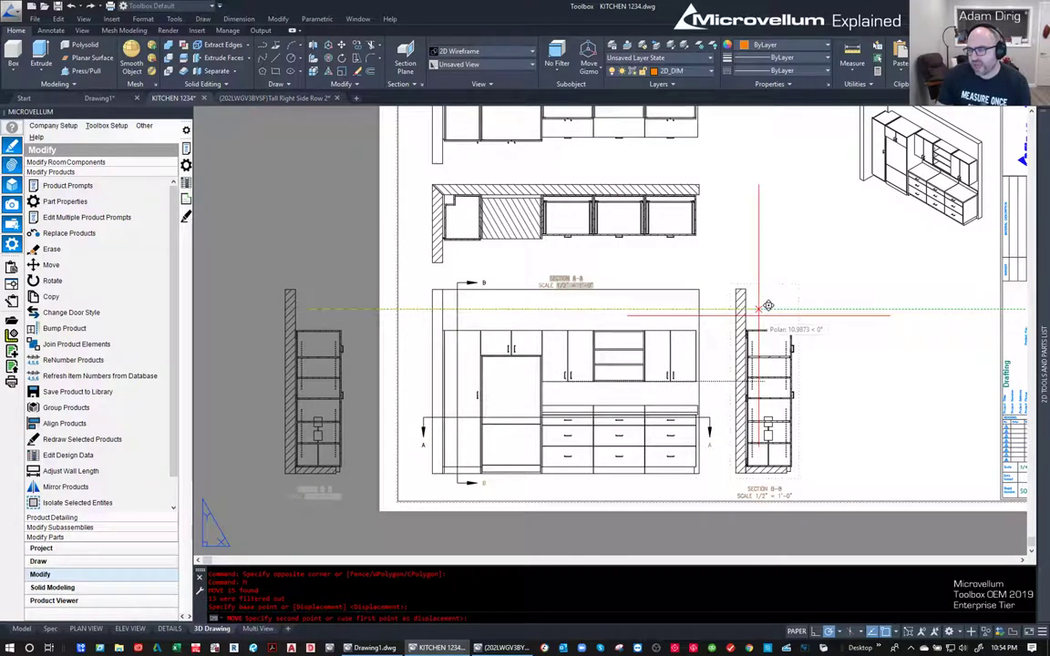
click(768, 305)
key(Escape)
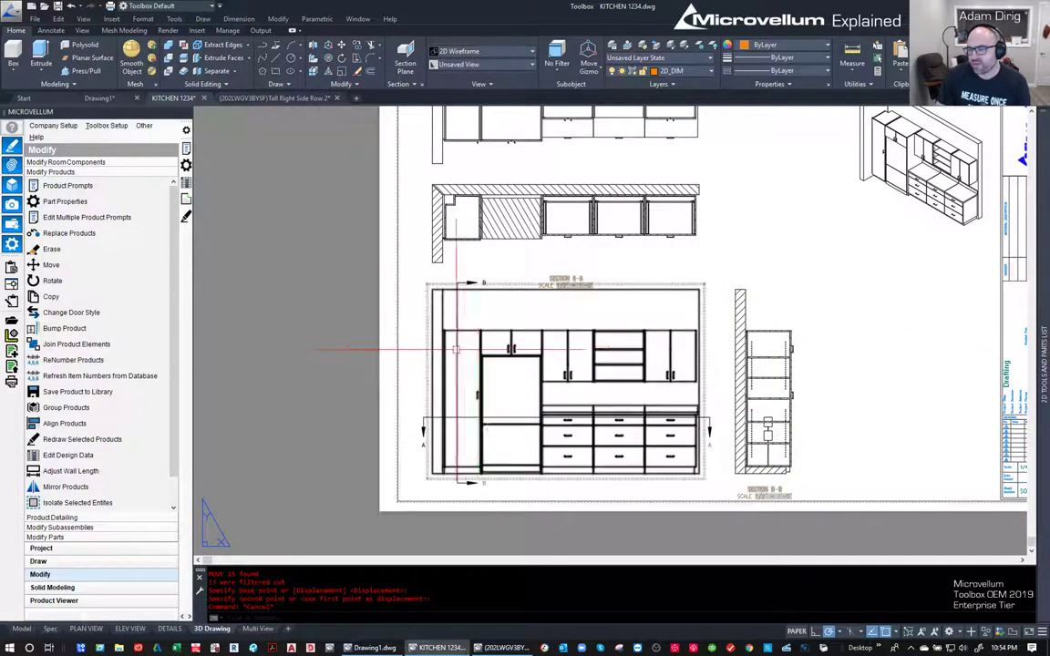
- Create a vertical full section through the upper and drawer base cabinets right of the refrigerator opening, placed off the sheet level with the elevation
click(487, 337)
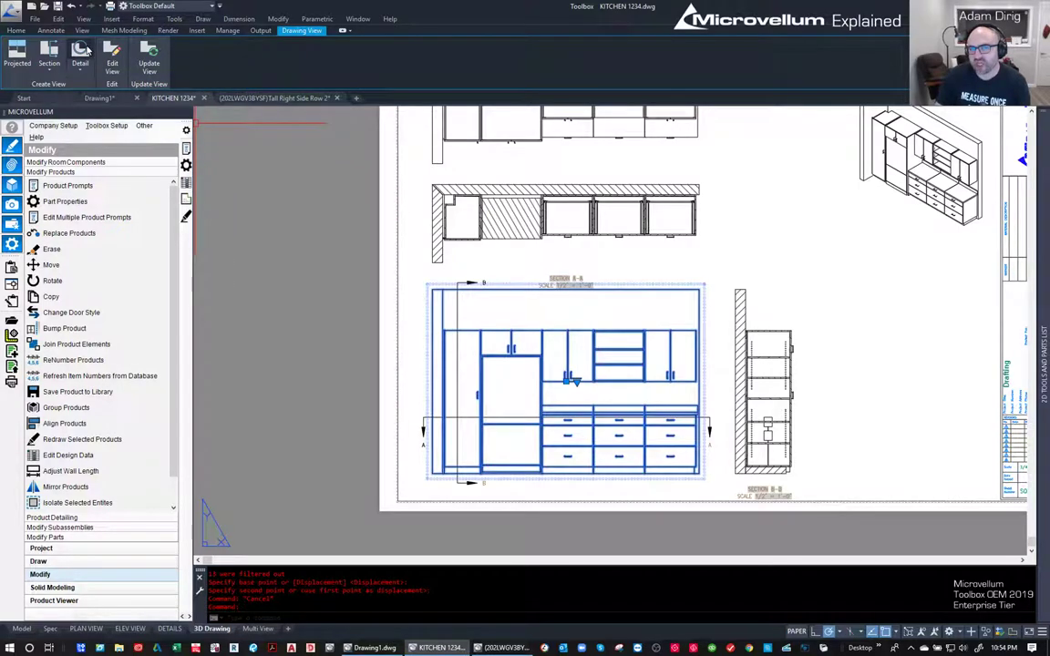
click(50, 58)
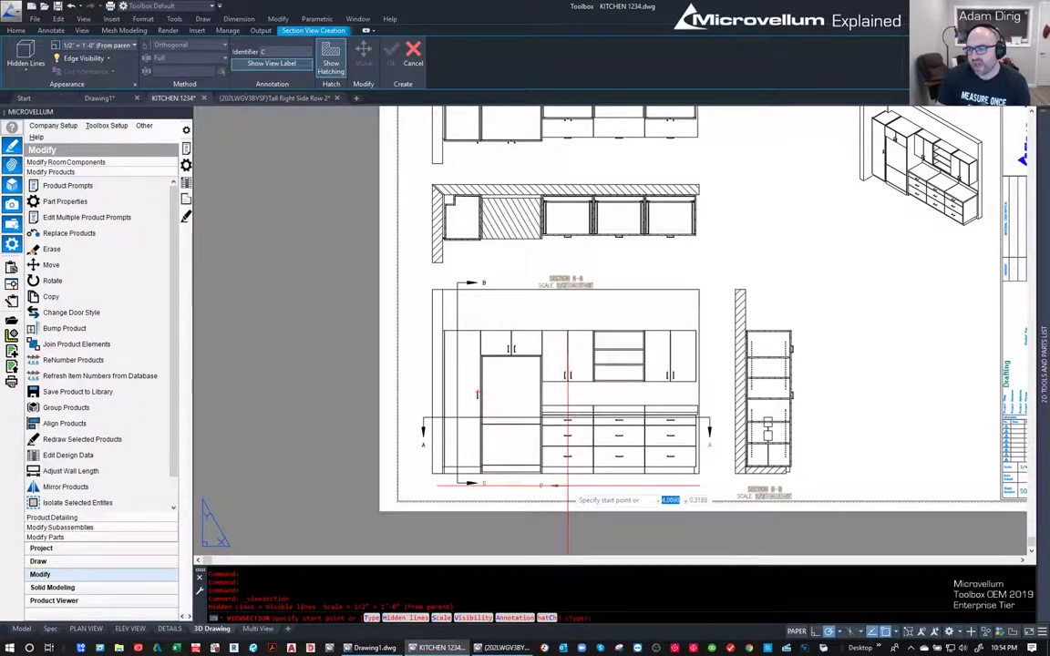
click(570, 168)
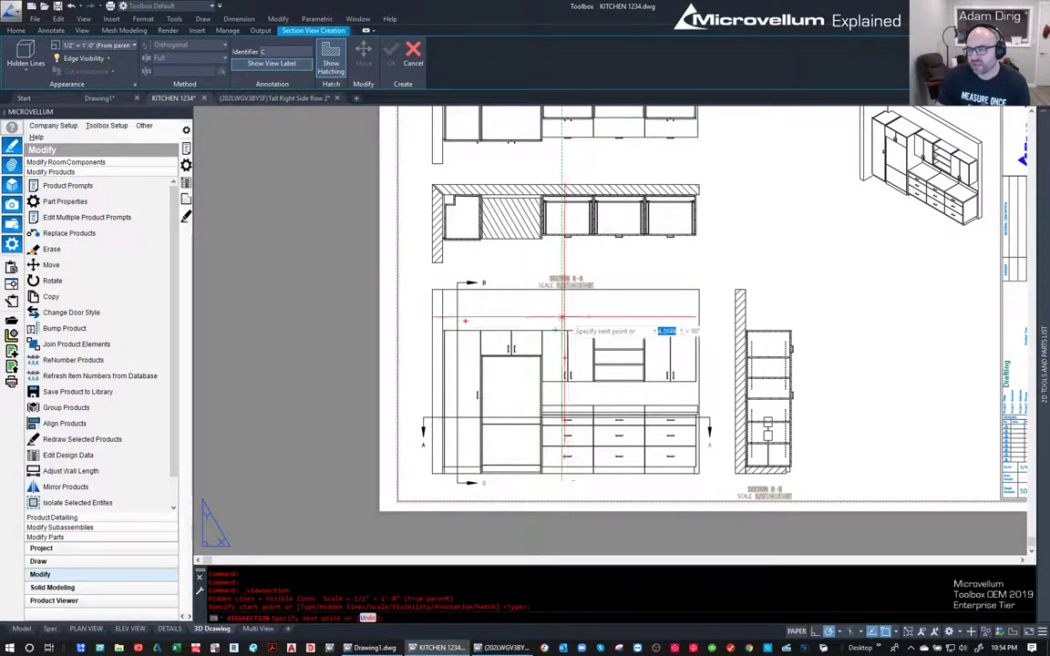
click(561, 264)
key(Return)
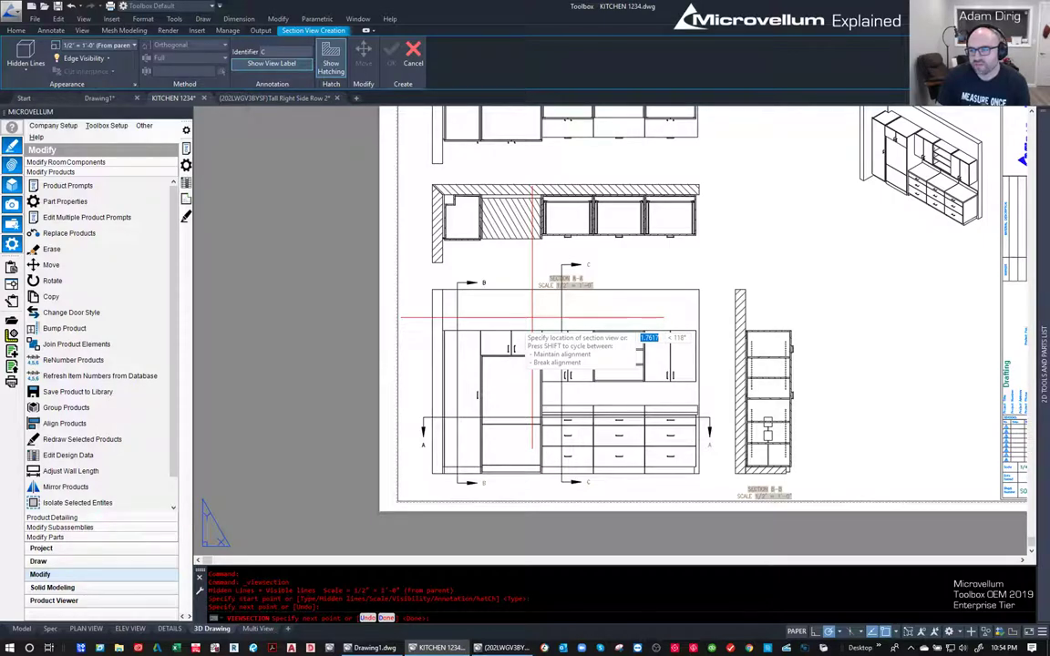
click(311, 345)
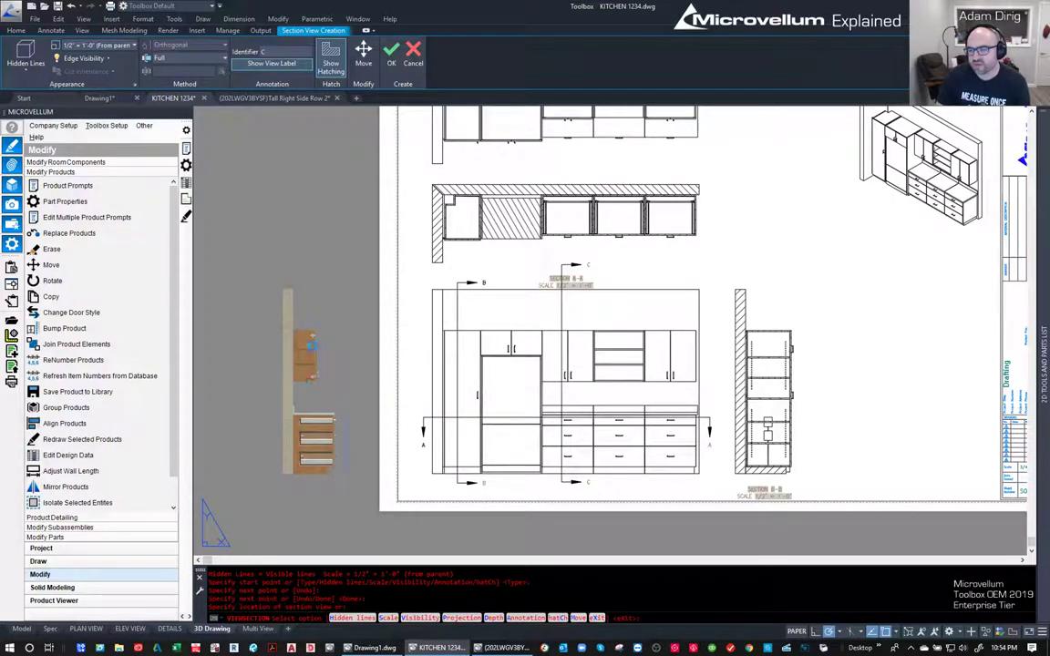
key(Return)
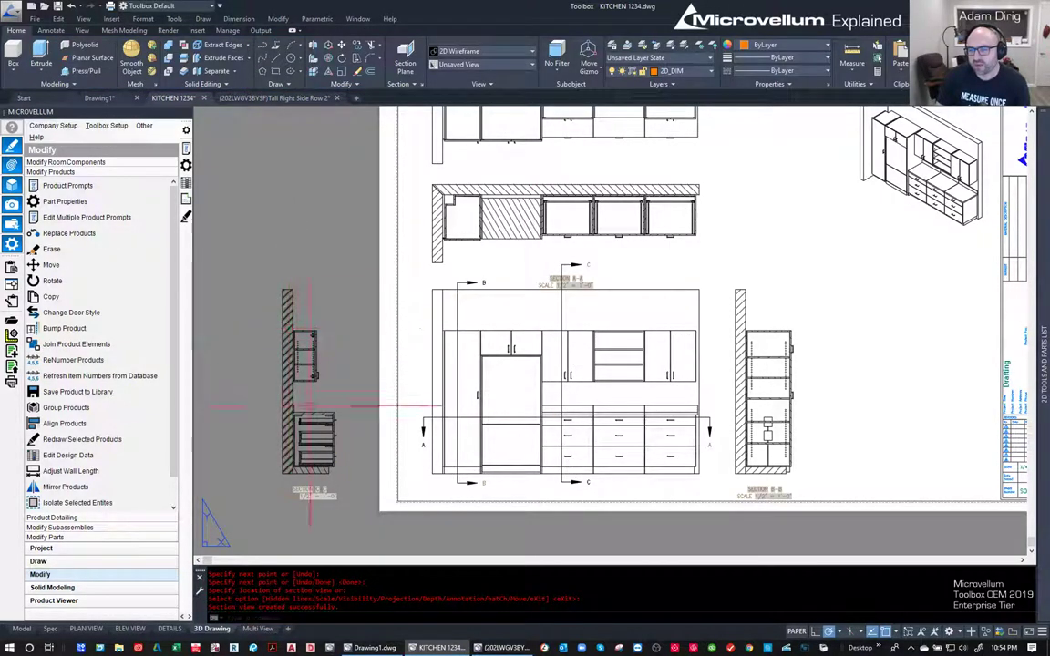
- Move the new upper and base cabinet section view with its label onto the sheet, right of the tall cabinet's section and level with it
click(266, 383)
click(266, 382)
text(m)
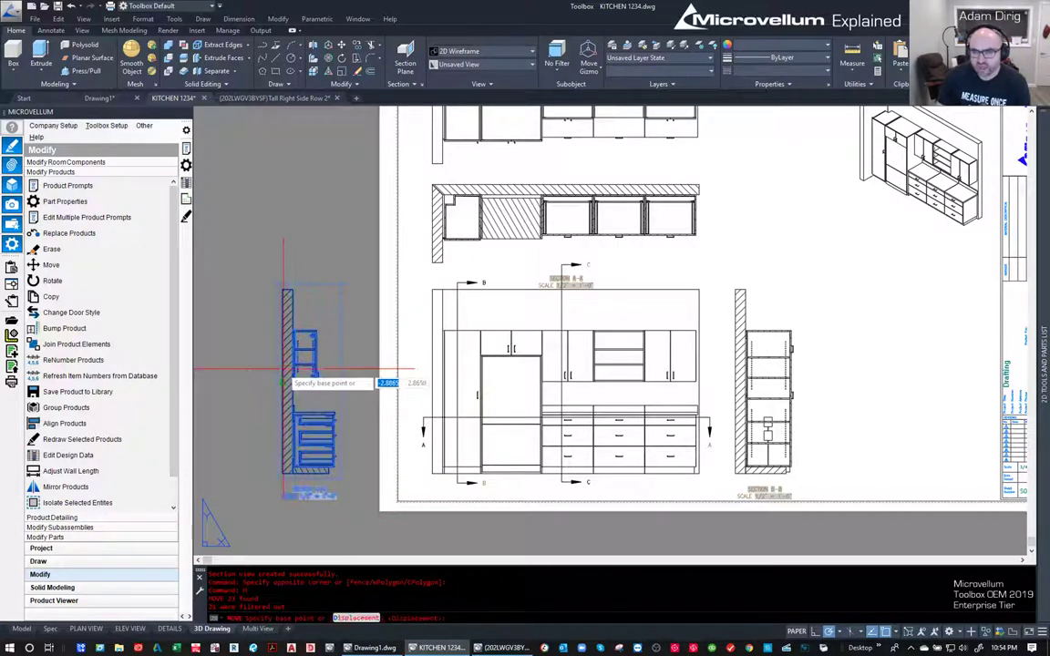
key(Return)
click(296, 369)
click(832, 366)
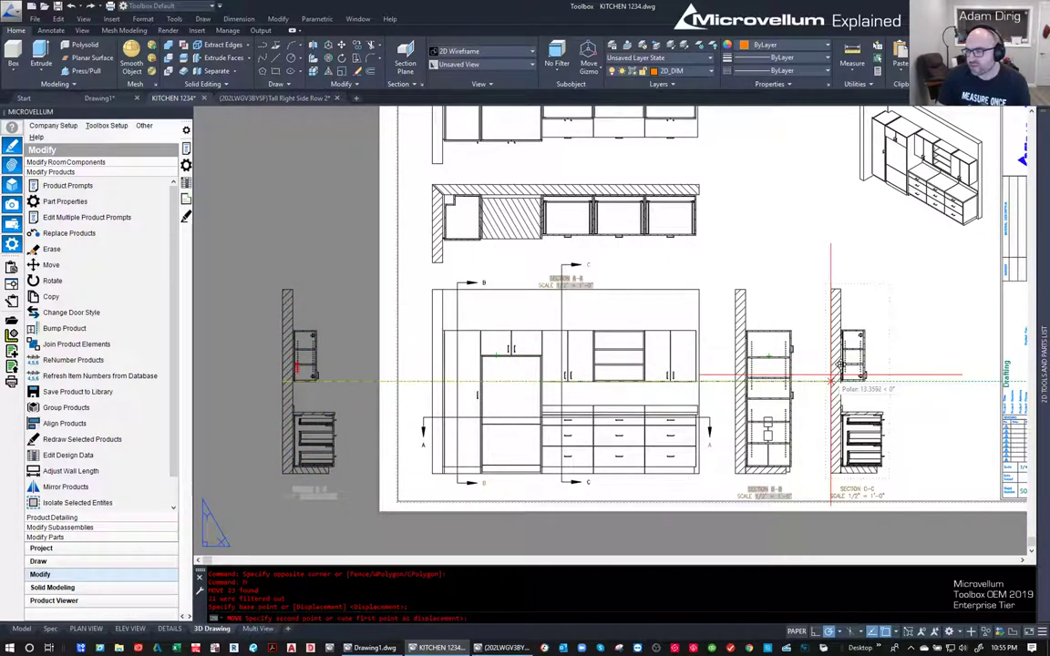
key(Escape)
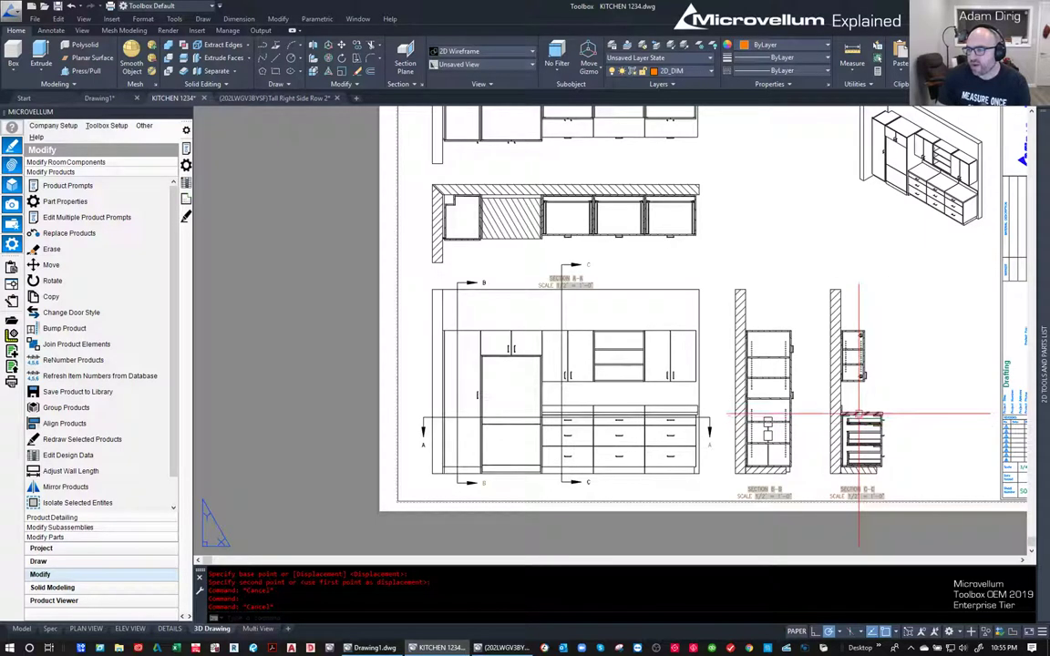
key(Escape)
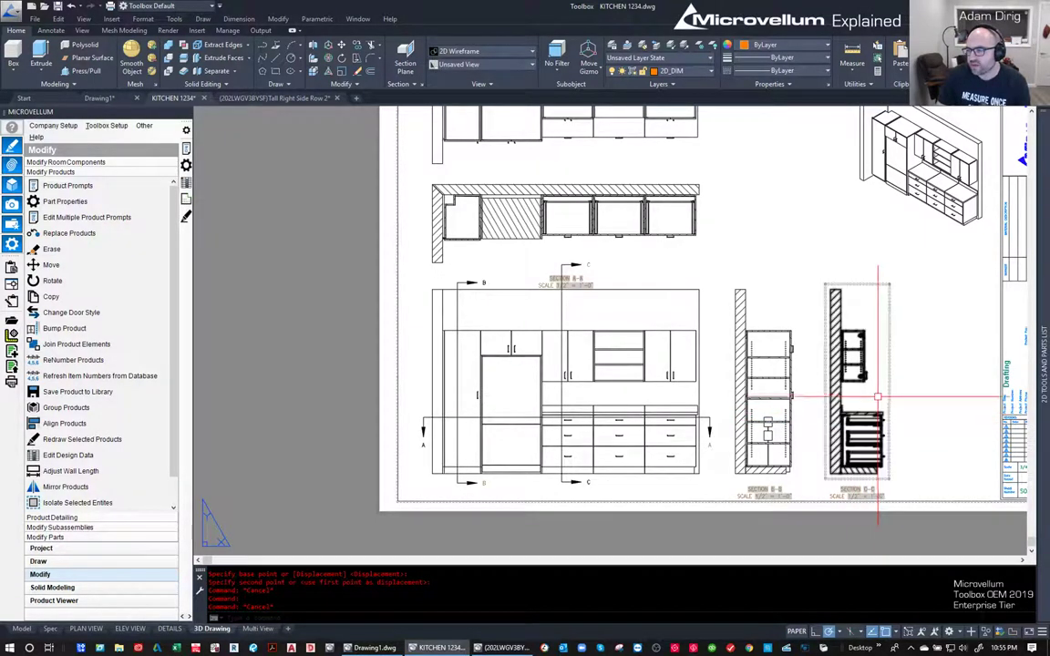
- Create a circular detail view of the base cabinet section's upper front corner at 3/4" = 1'-0", placed to the right of that section
click(866, 410)
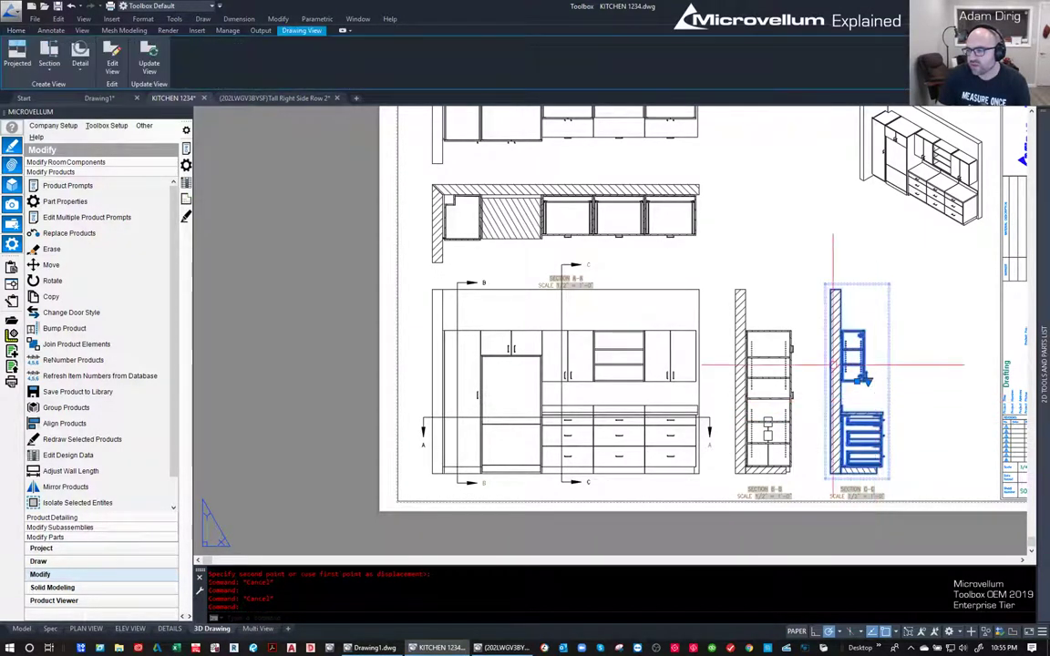
click(80, 55)
click(876, 423)
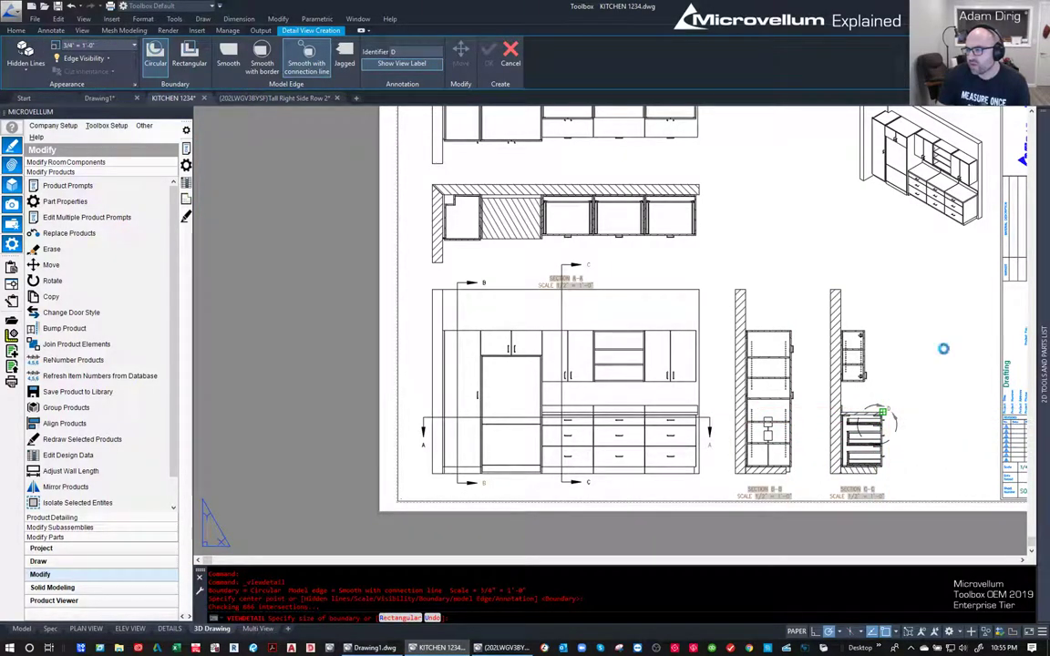
click(893, 418)
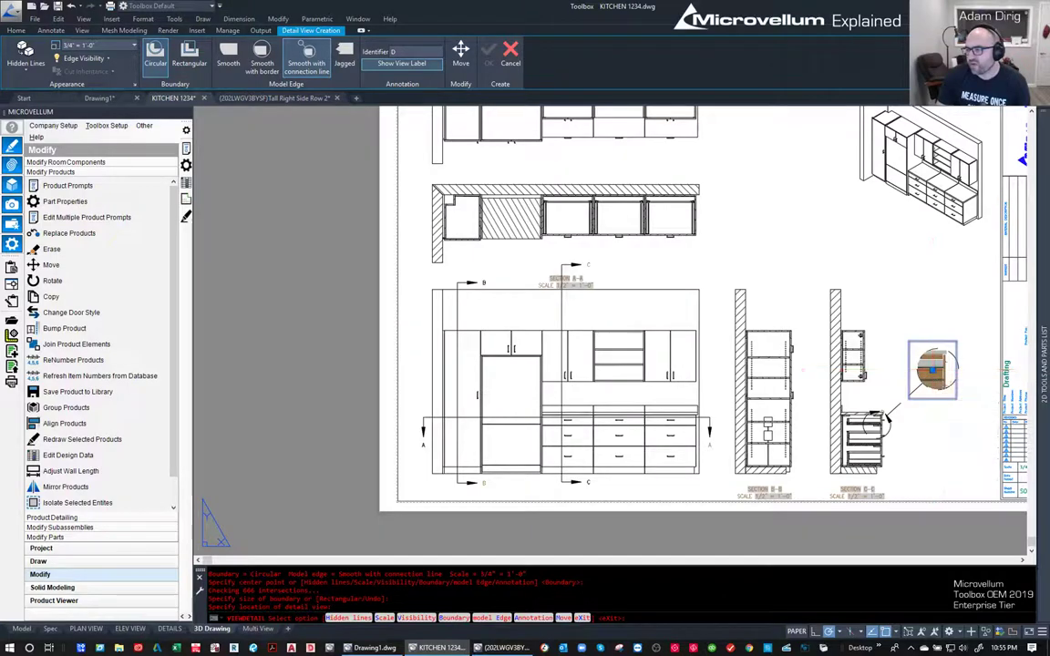
click(936, 369)
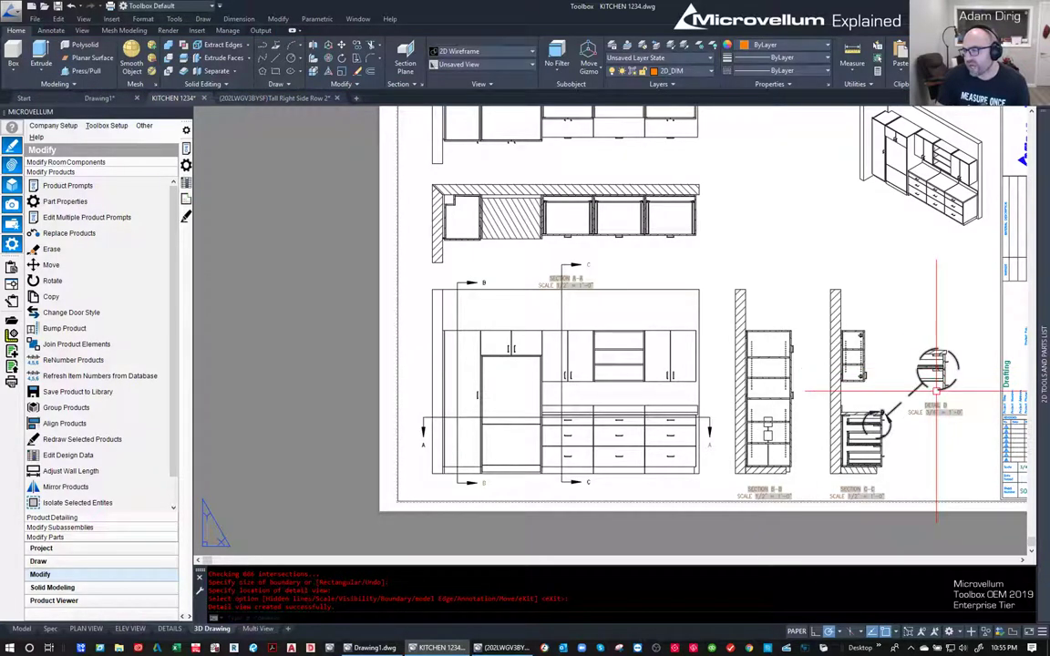
key(Escape)
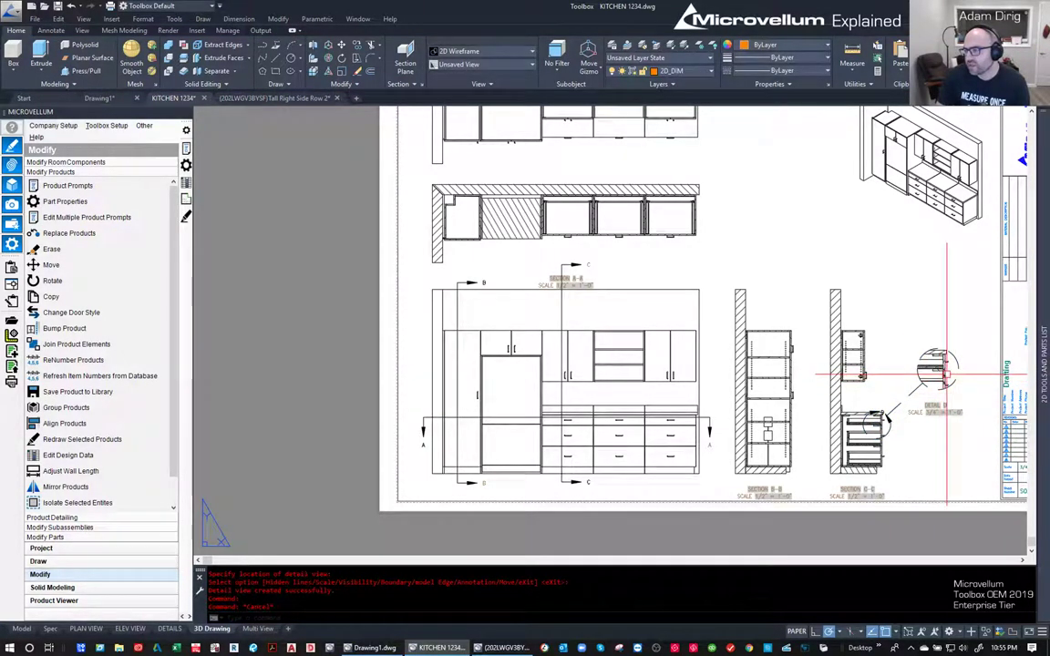
- Set the circular detail view's scale to 1-1/2" = 1'-0"
click(934, 369)
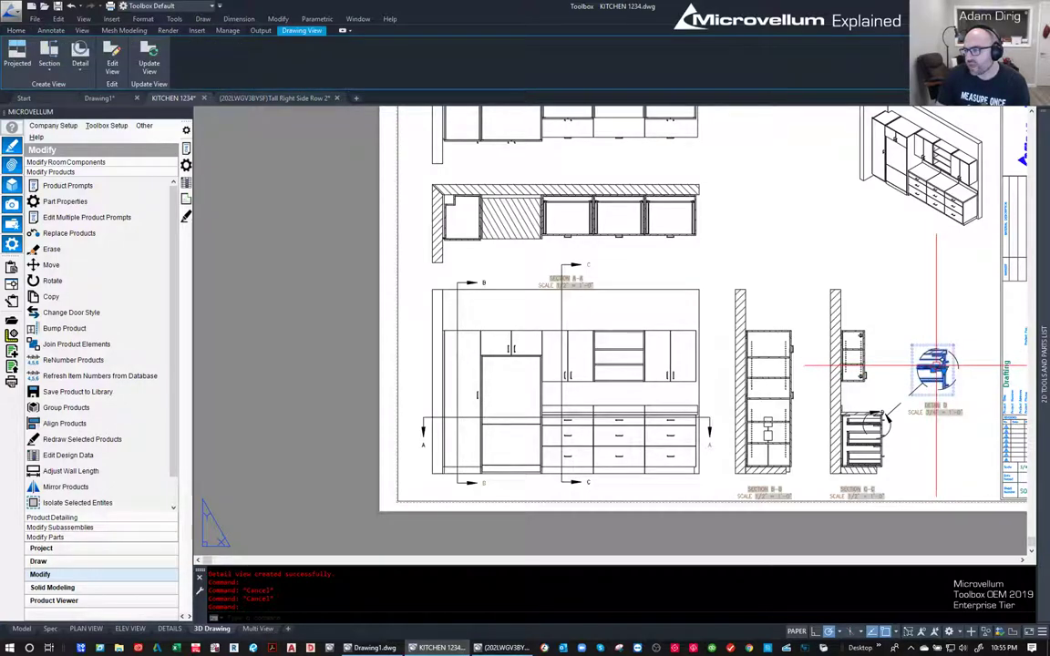
click(943, 367)
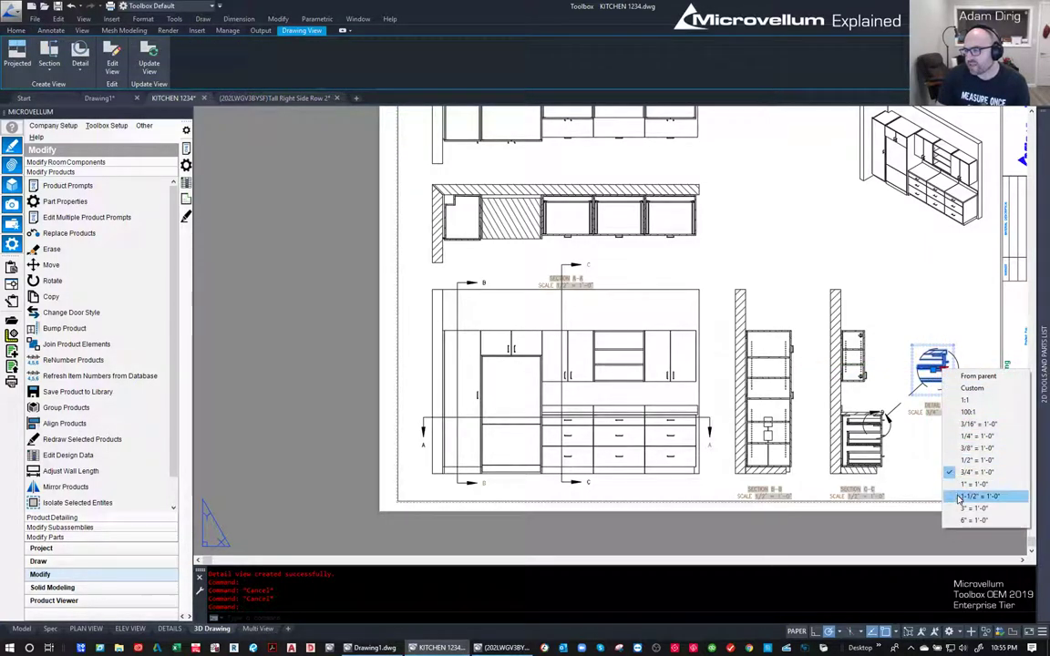
click(923, 450)
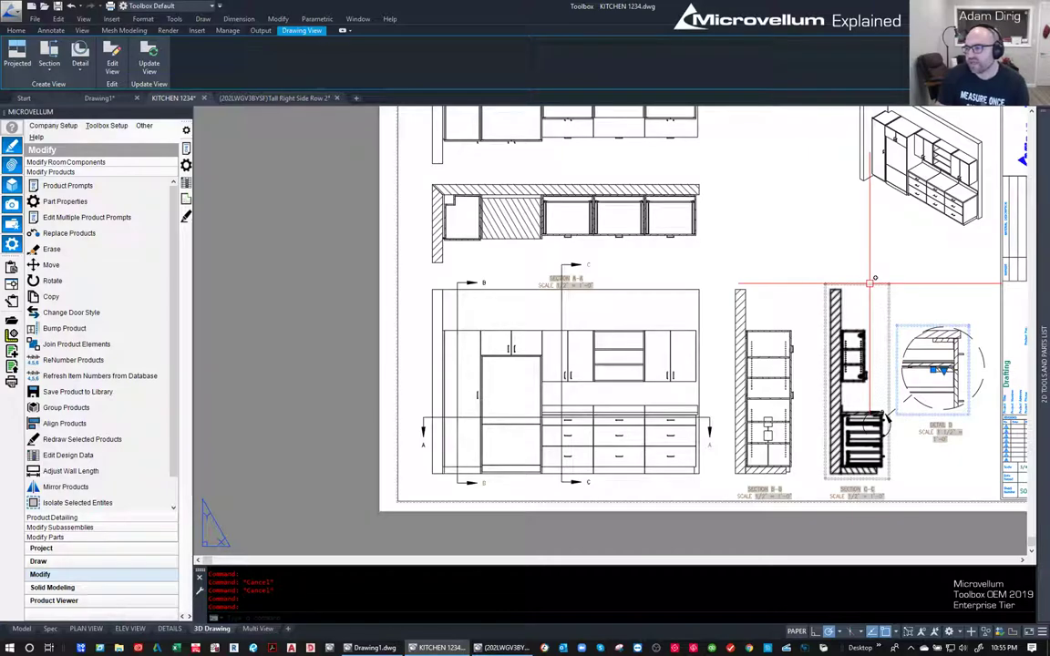
key(Escape)
click(731, 195)
key(Escape)
text(i)
key(Return)
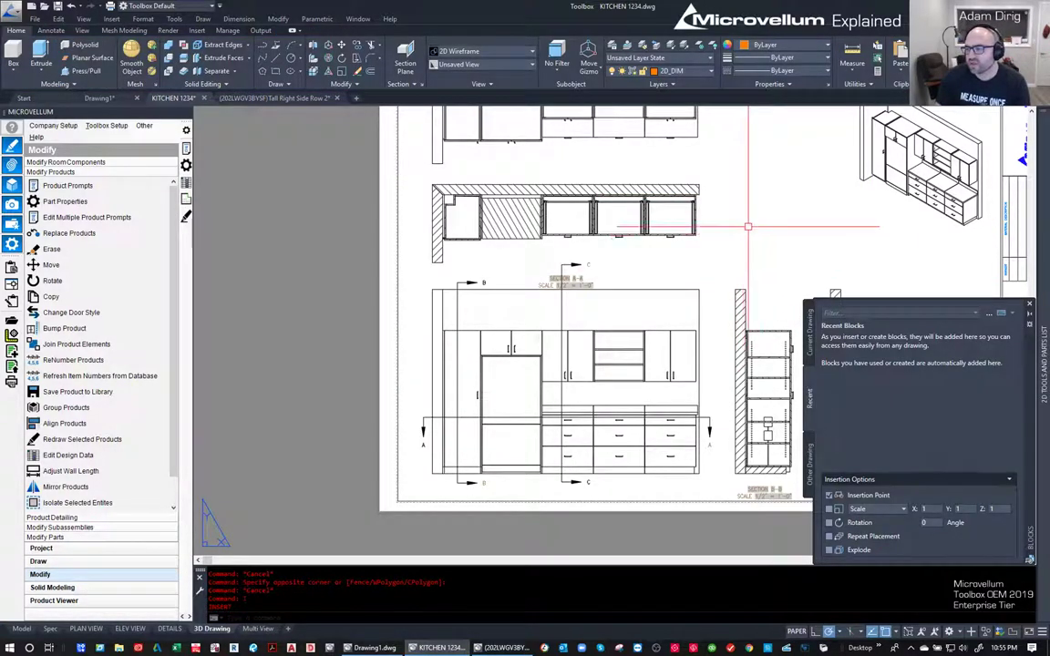
click(1029, 306)
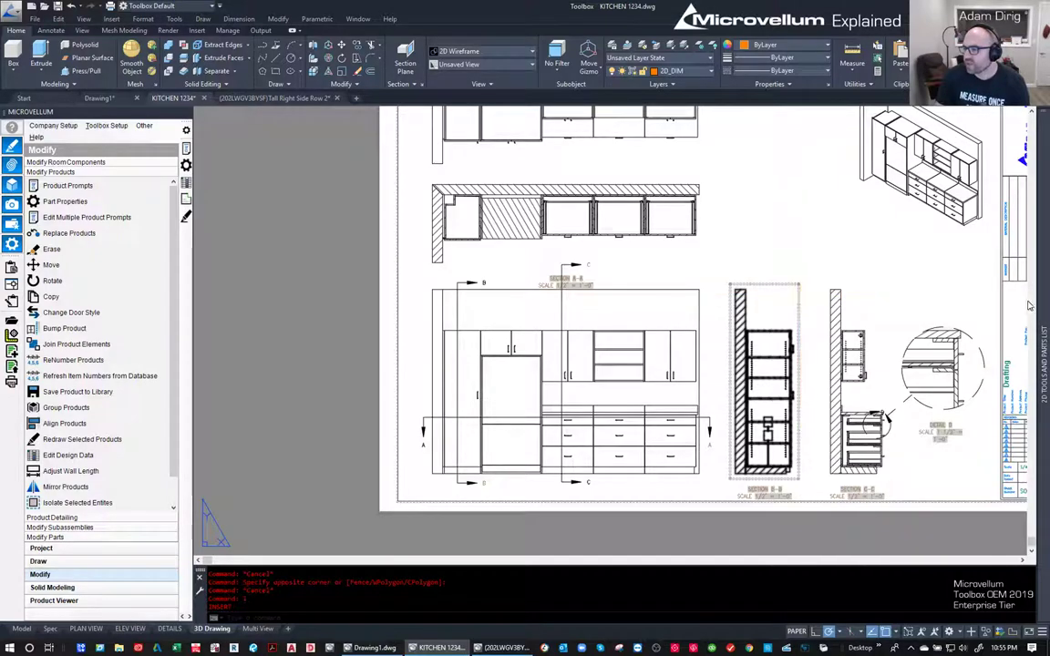
- Attach the desktop image KITCHEN 1234-Temp0000 with a relative path, placing and sizing it on screen above the two vertical cabinet sections
click(111, 19)
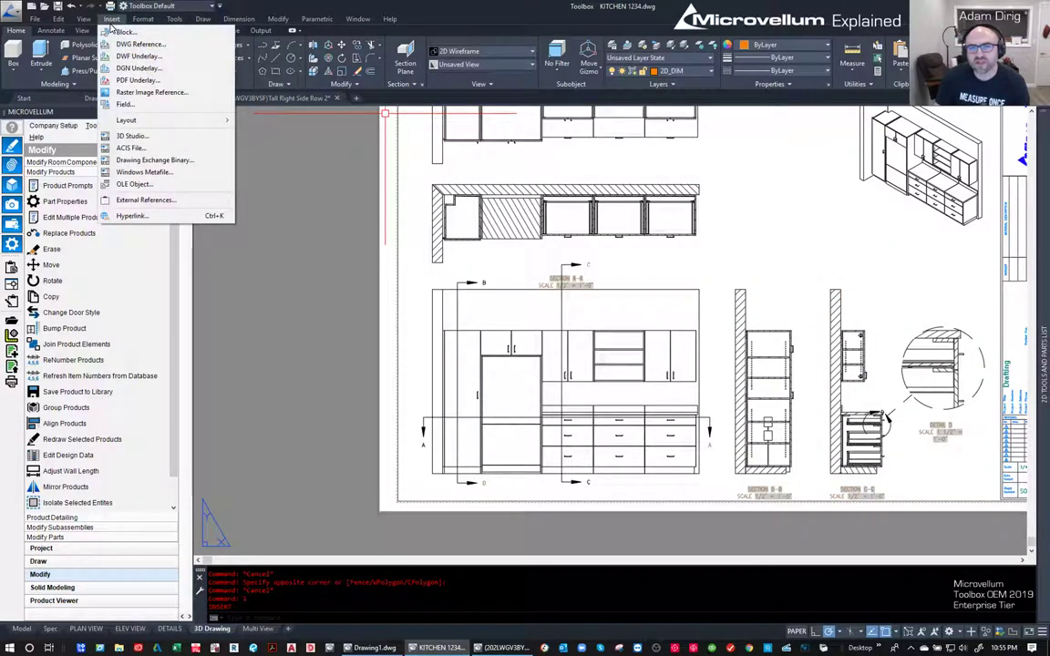
click(150, 92)
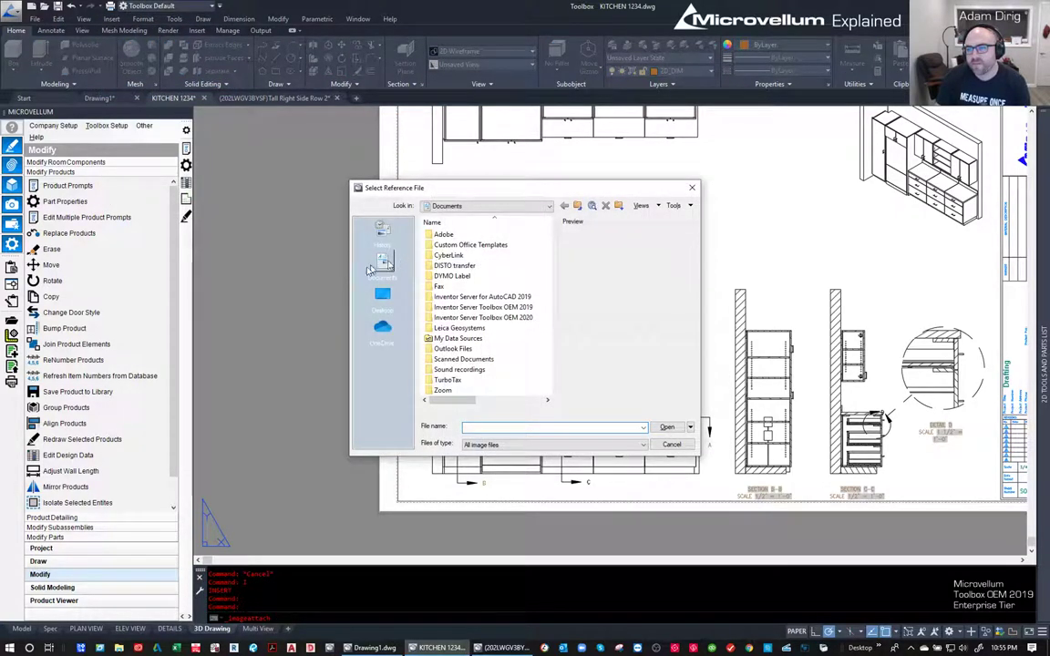
click(390, 311)
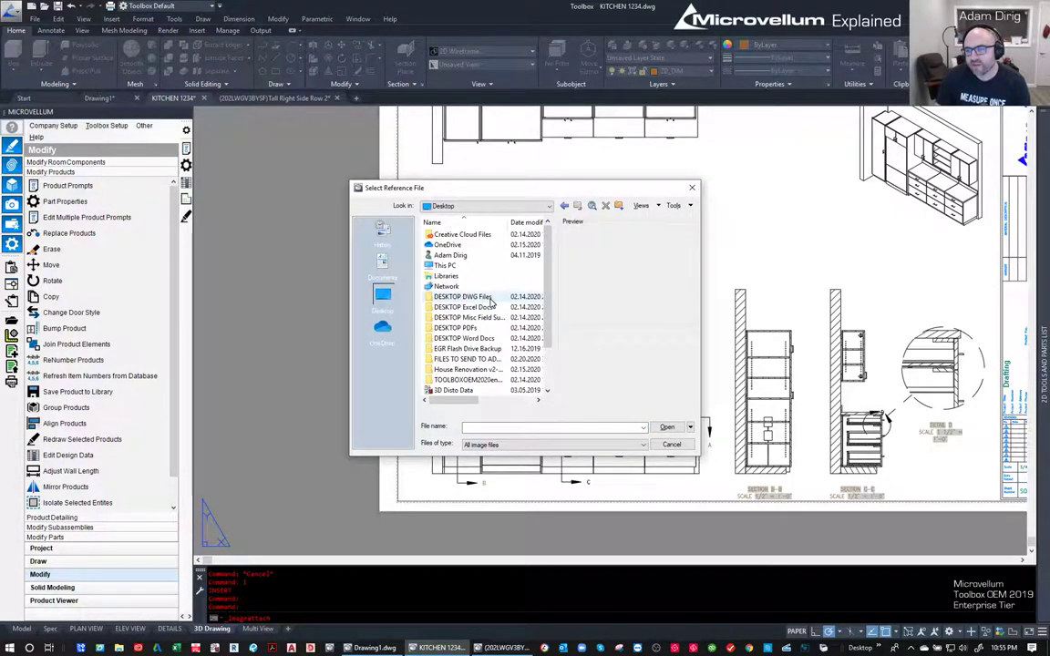
scroll(492, 301, down, 2)
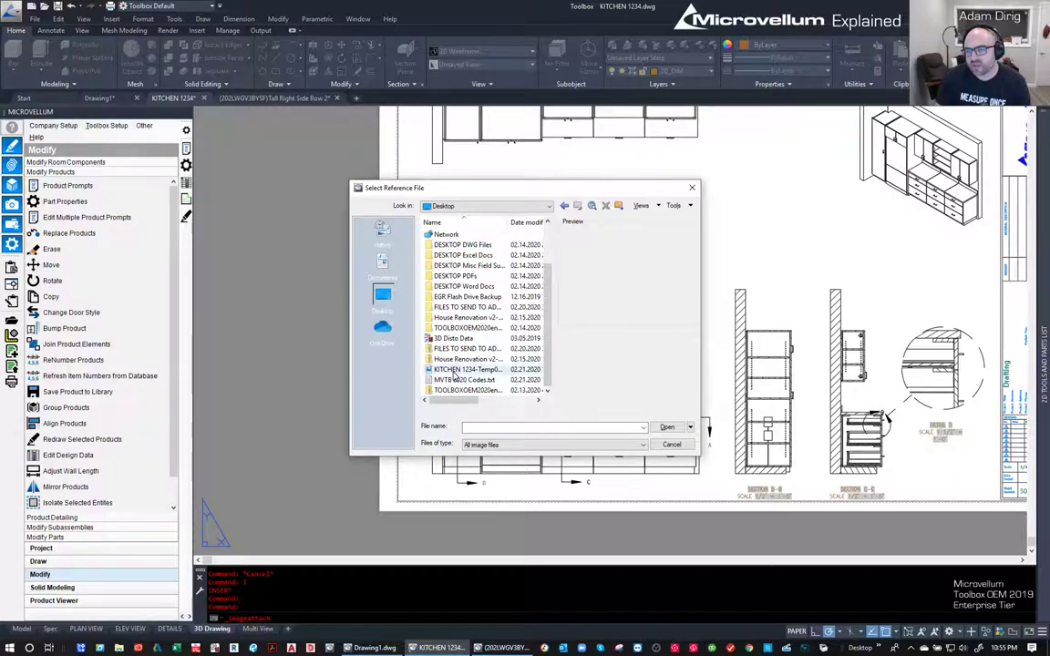
double_click(453, 370)
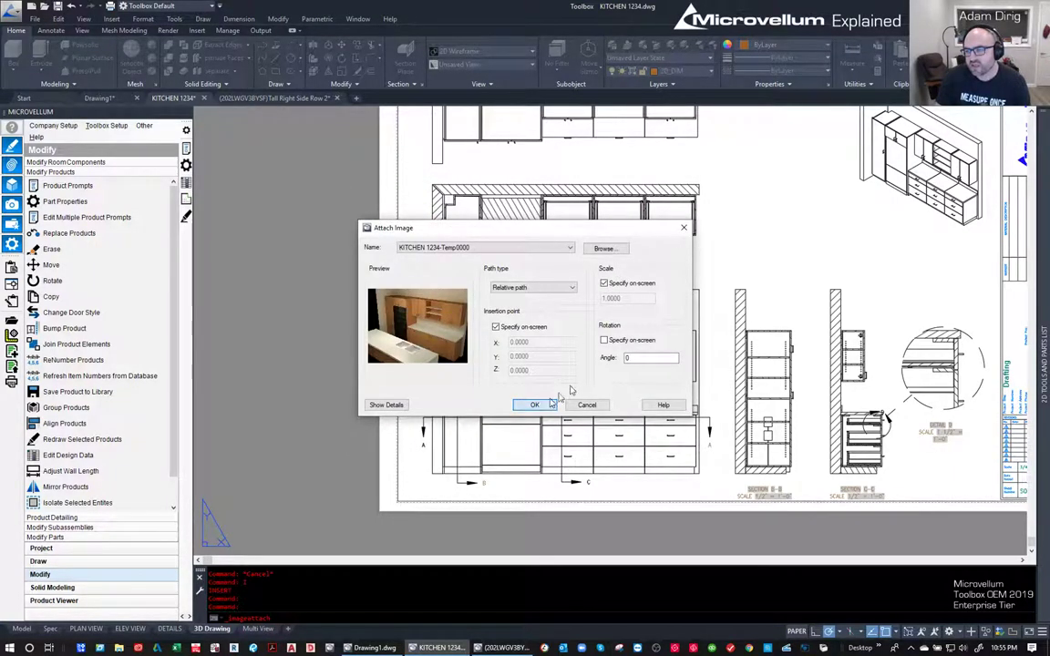
click(534, 405)
click(724, 270)
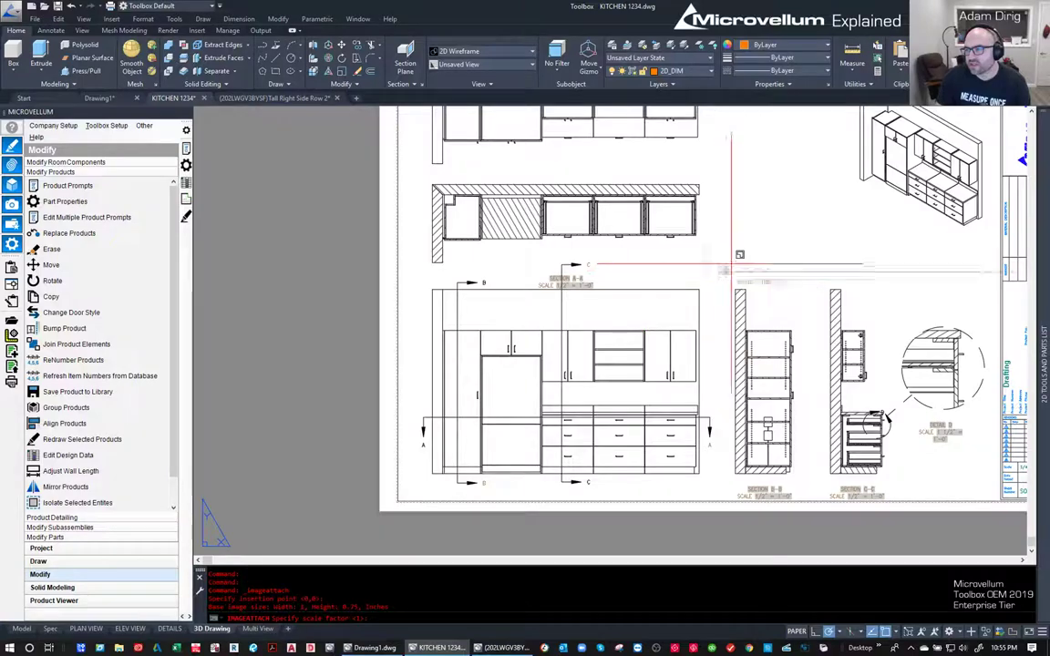
click(820, 182)
scroll(820, 182, down, 3)
middle_click(820, 182)
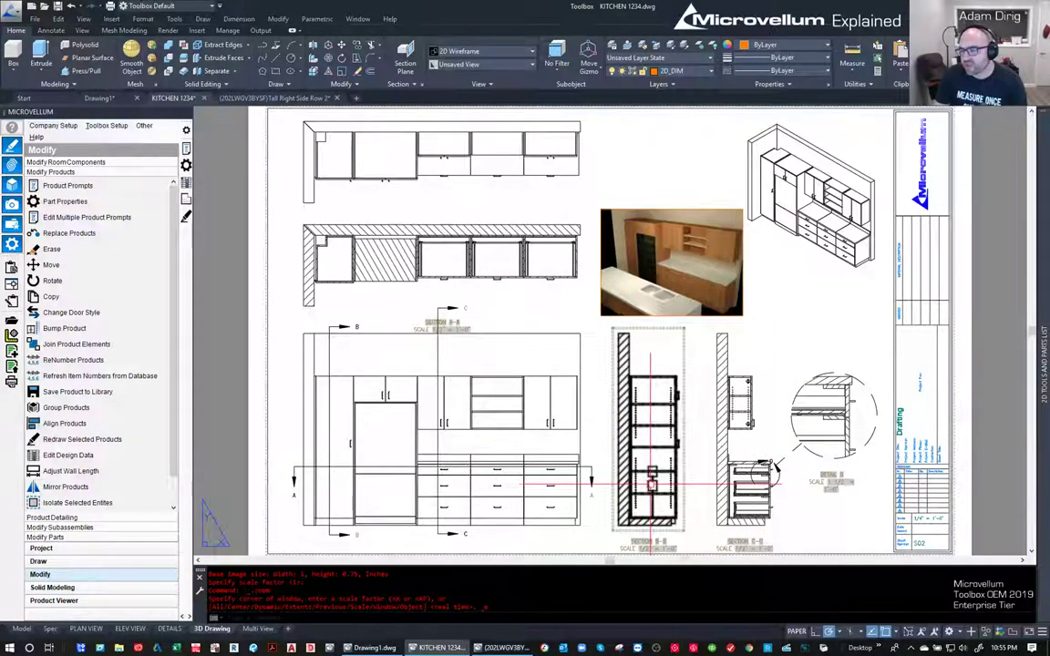
scroll(650, 483, up, 2)
scroll(441, 398, down, 4)
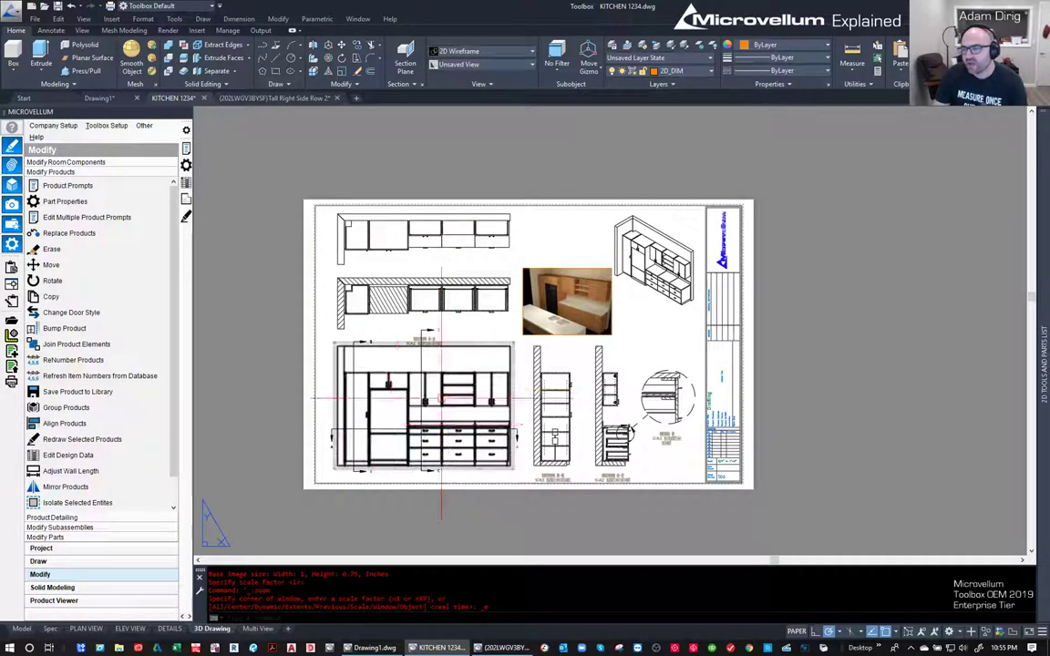
scroll(441, 398, up, 5)
text(N)
key(Return)
click(243, 387)
click(403, 387)
key(Escape)
- Add linear dimensions for the widths of the tall cabinet and the refrigerator opening, aligned in one row below the front elevation
key(Return)
click(243, 387)
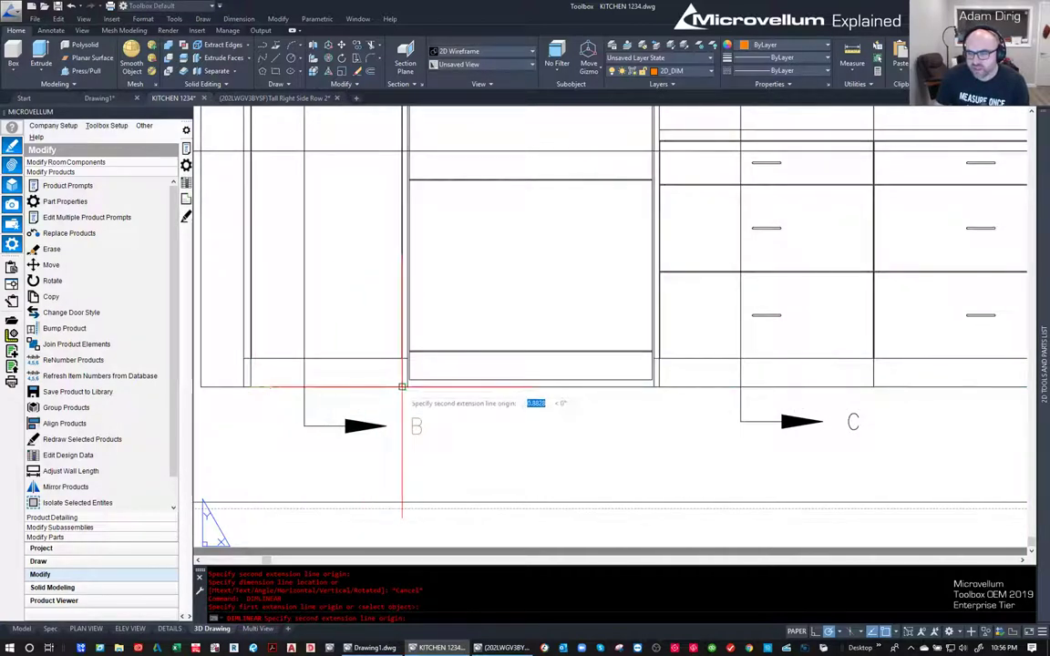
click(402, 388)
click(398, 477)
key(Return)
click(400, 388)
click(659, 387)
click(383, 476)
- Dimension the width of the first drawer base cabinet beside the refrigerator opening, in line with the existing dimension row
key(Return)
click(660, 386)
click(873, 386)
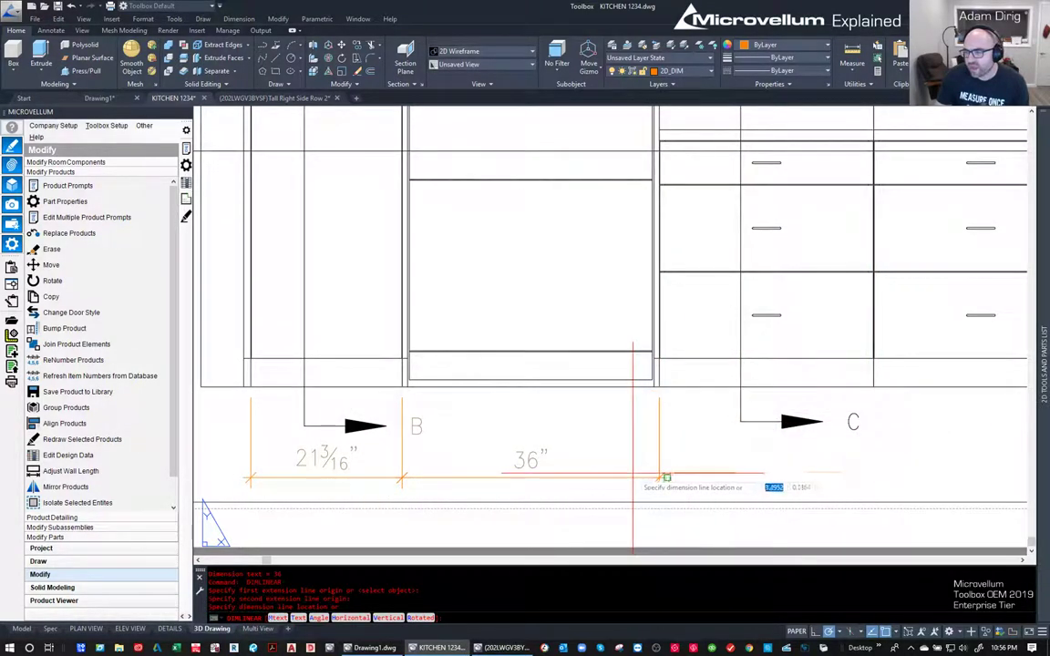
click(634, 475)
key(Escape)
scroll(629, 474, down, 6)
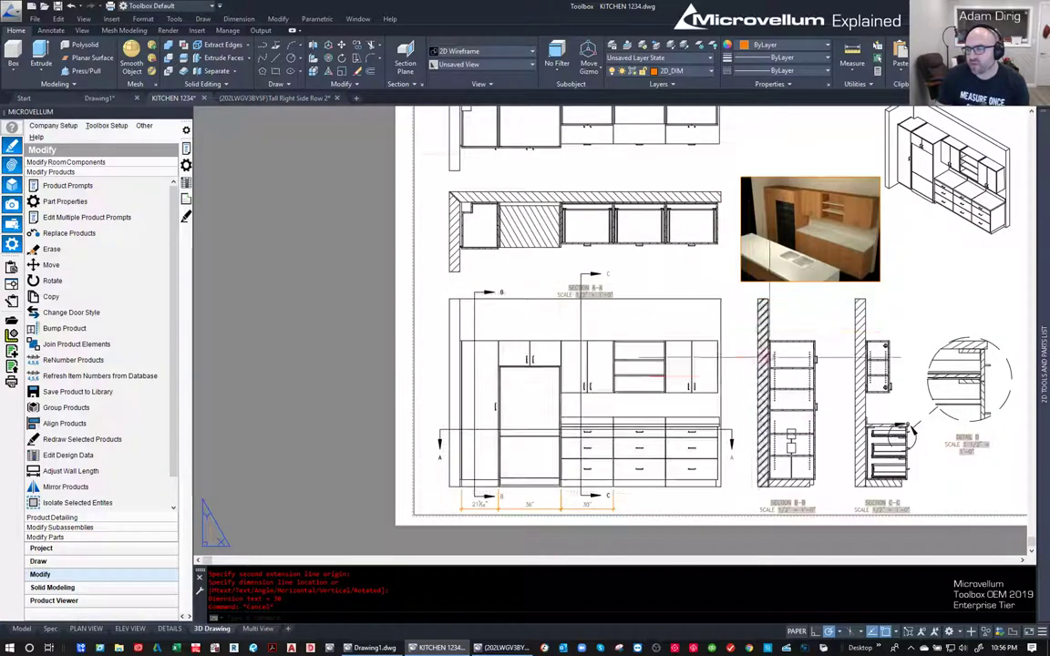
middle_click(629, 475)
middle_click(628, 475)
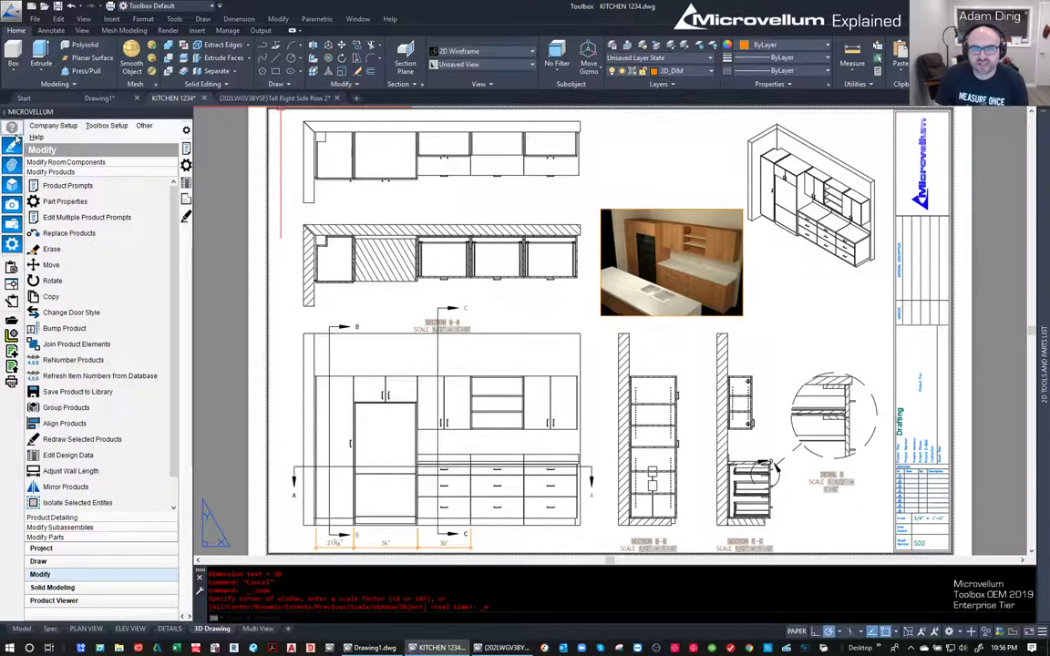
click(222, 282)
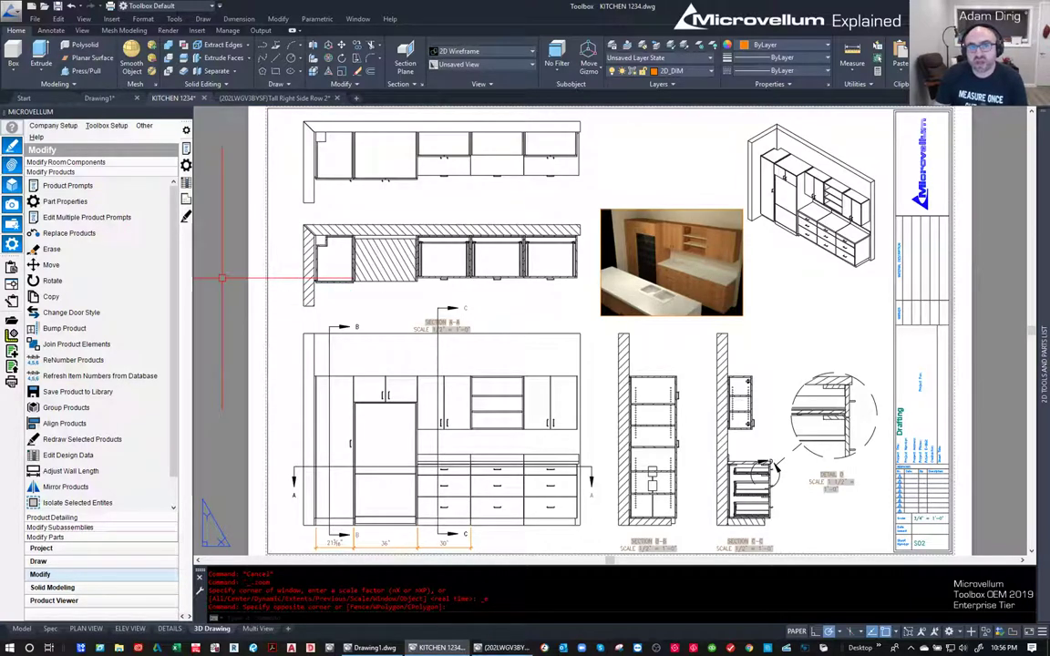
scroll(430, 244, up, 8)
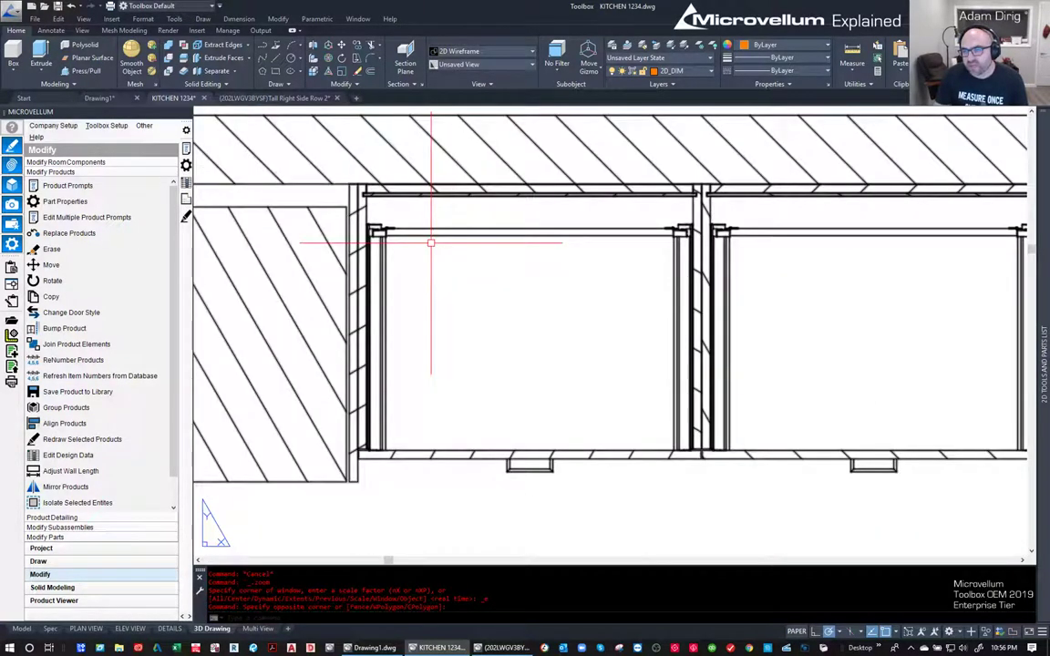
scroll(430, 244, down, 6)
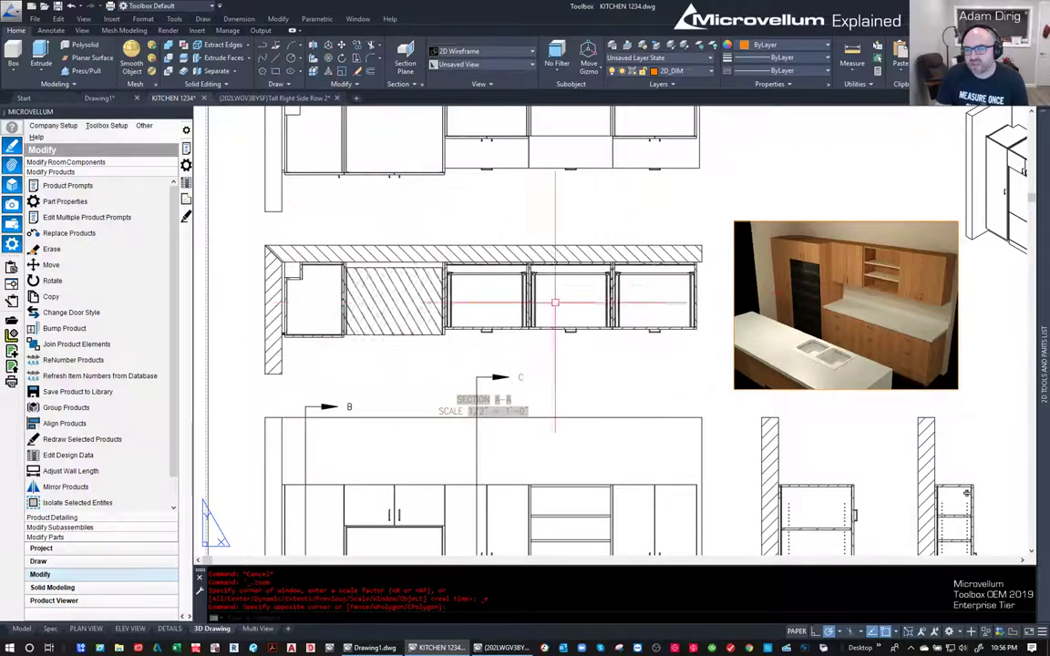
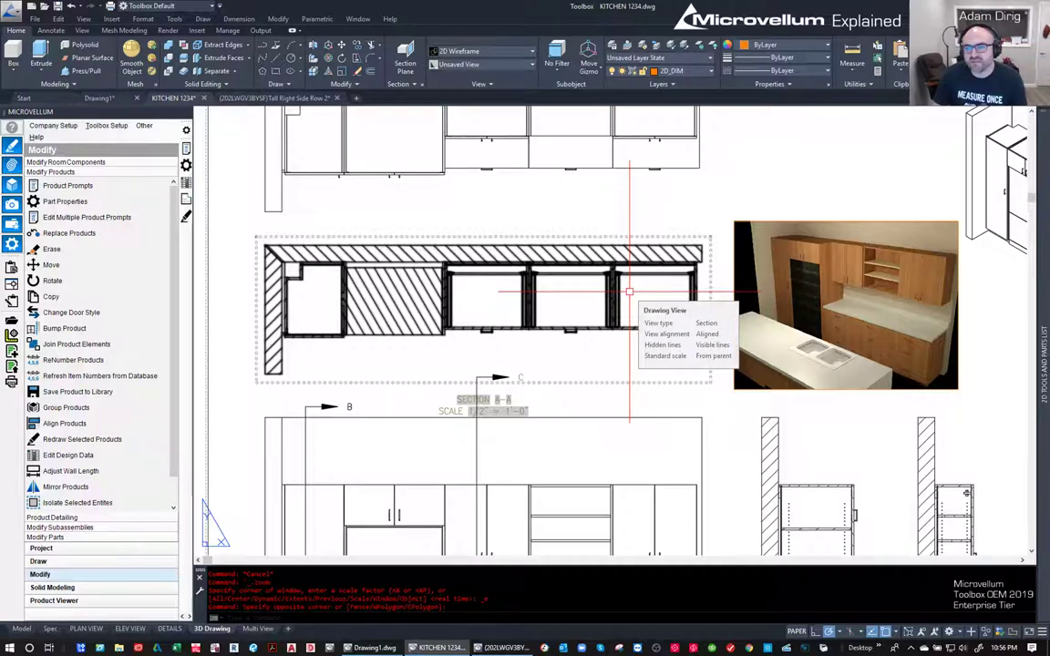
click(572, 196)
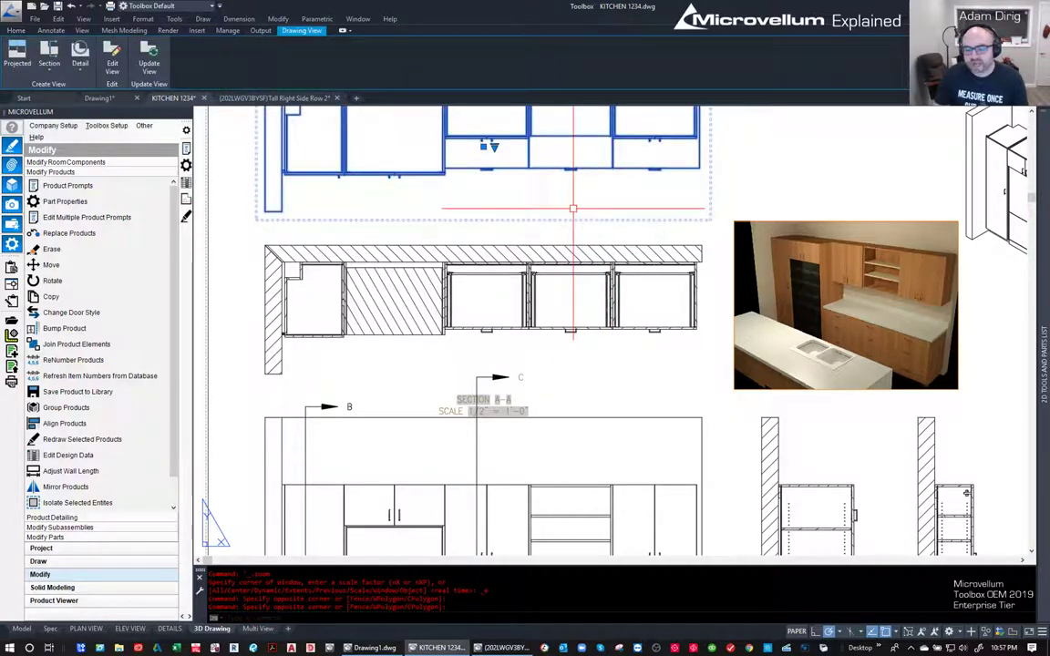
key(Escape)
scroll(570, 205, down, 2)
middle_click(554, 303)
middle_click(554, 304)
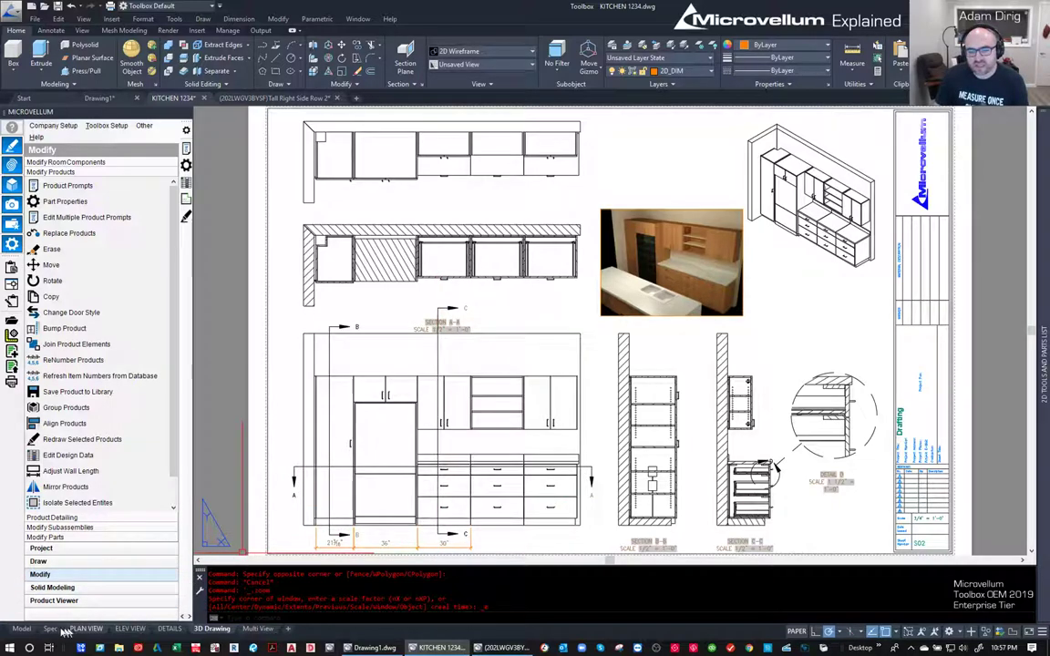
- Switch from the 3D Drawing sheet to model space and bring up the Microvellum 2D drawing commands
click(20, 628)
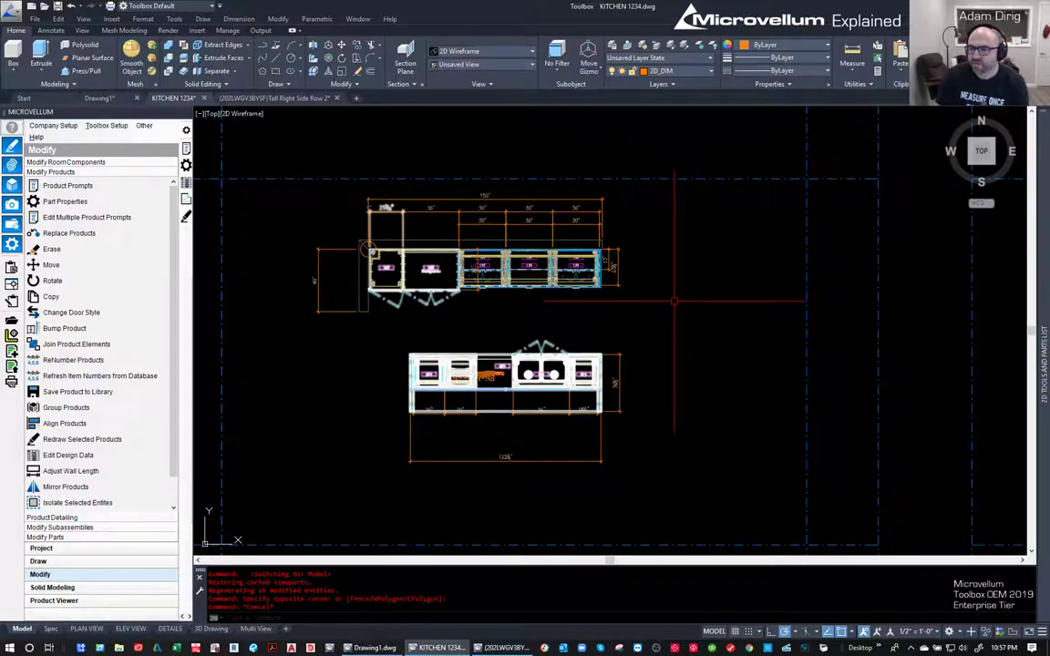
scroll(726, 338, down, 3)
middle_drag(693, 355, 524, 351)
mouse_move(692, 364)
middle_down()
mouse_move(598, 336)
mouse_move(490, 351)
middle_up()
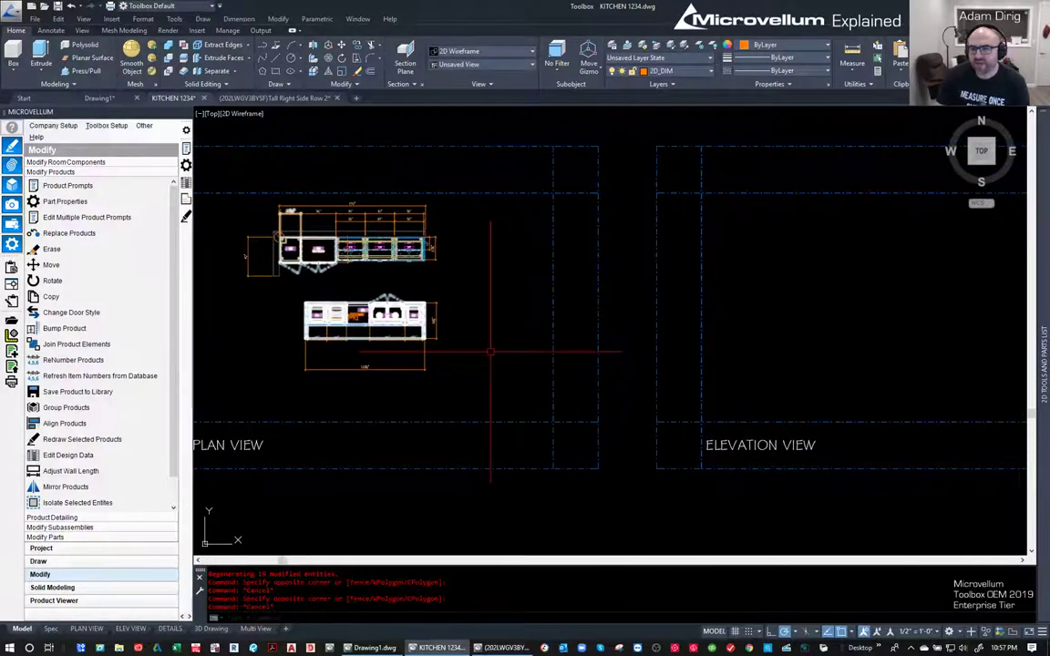
click(49, 563)
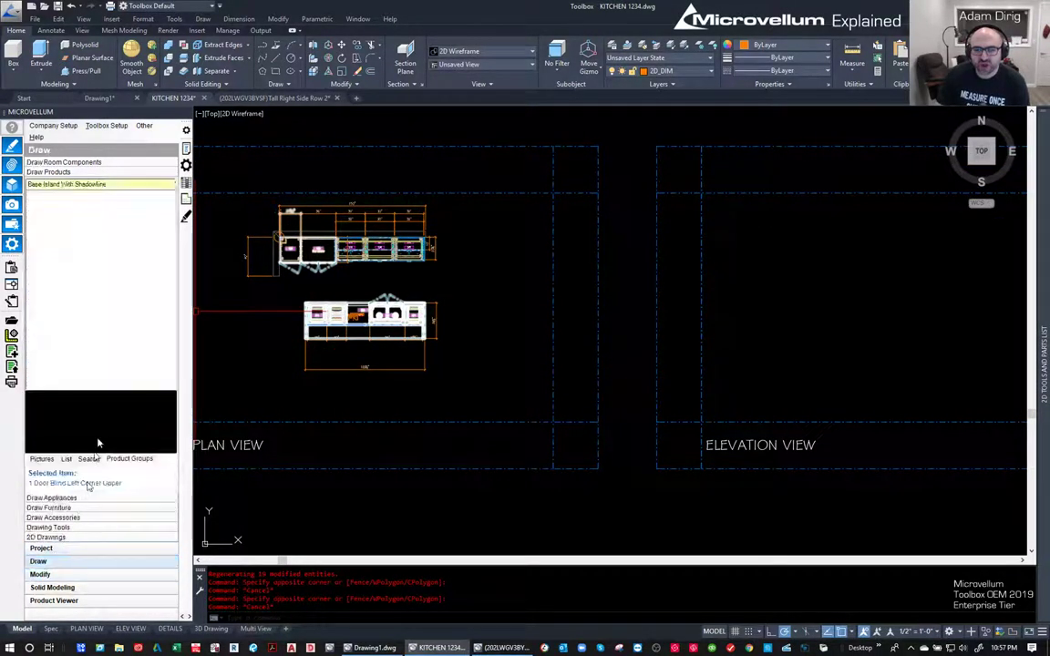
click(46, 538)
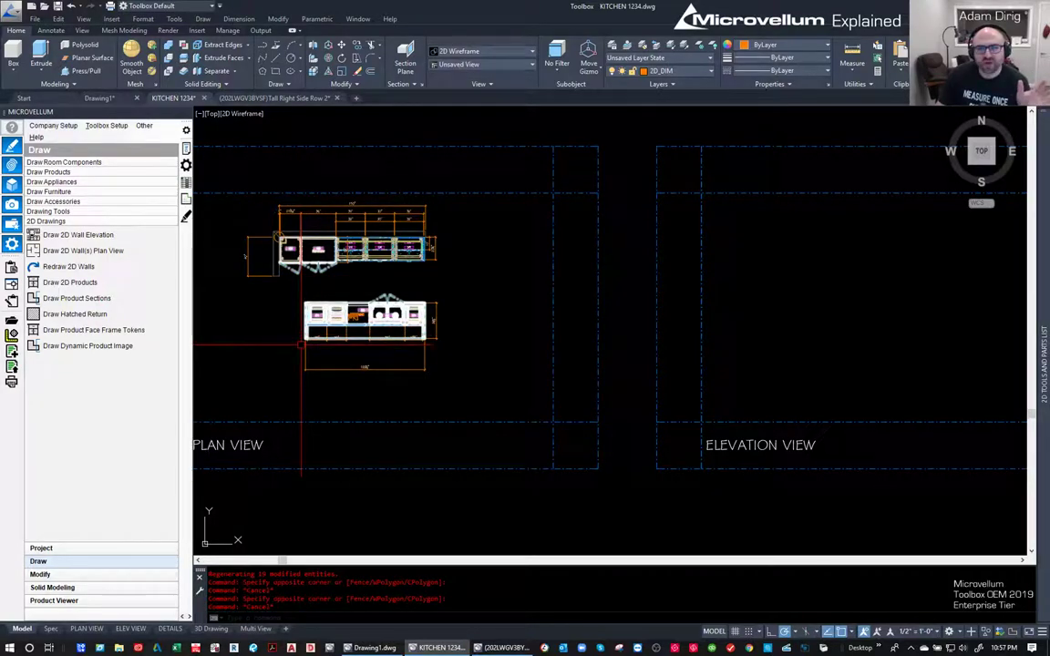
- Draw a 2D elevation of the upper plan wall with all its products, placed at the inner lower-left corner of the ELEVATION VIEW frame
click(77, 235)
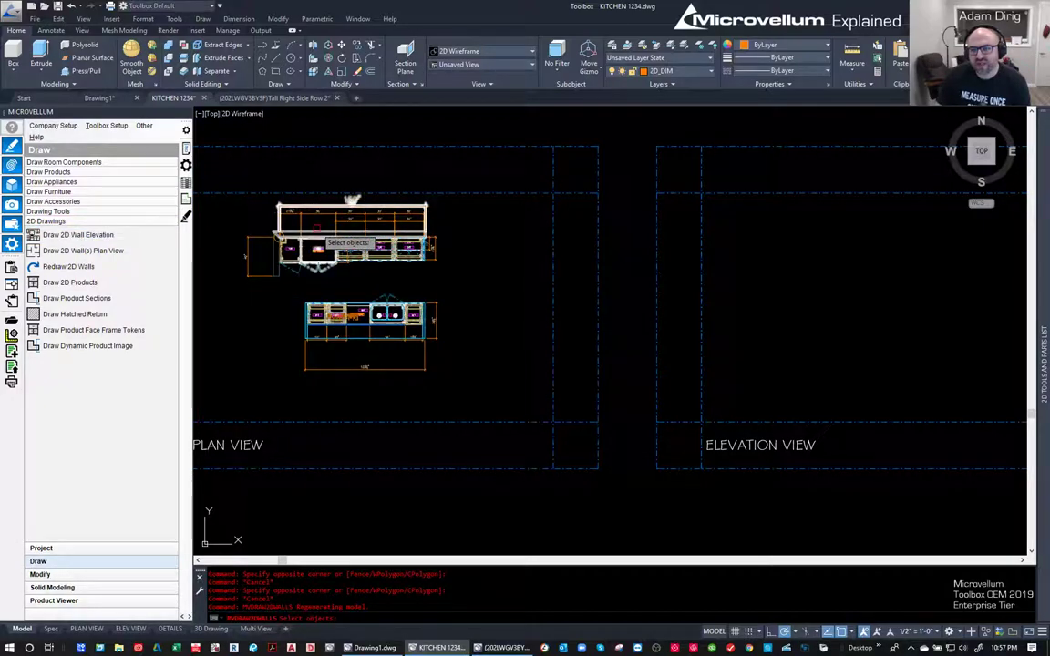
click(421, 283)
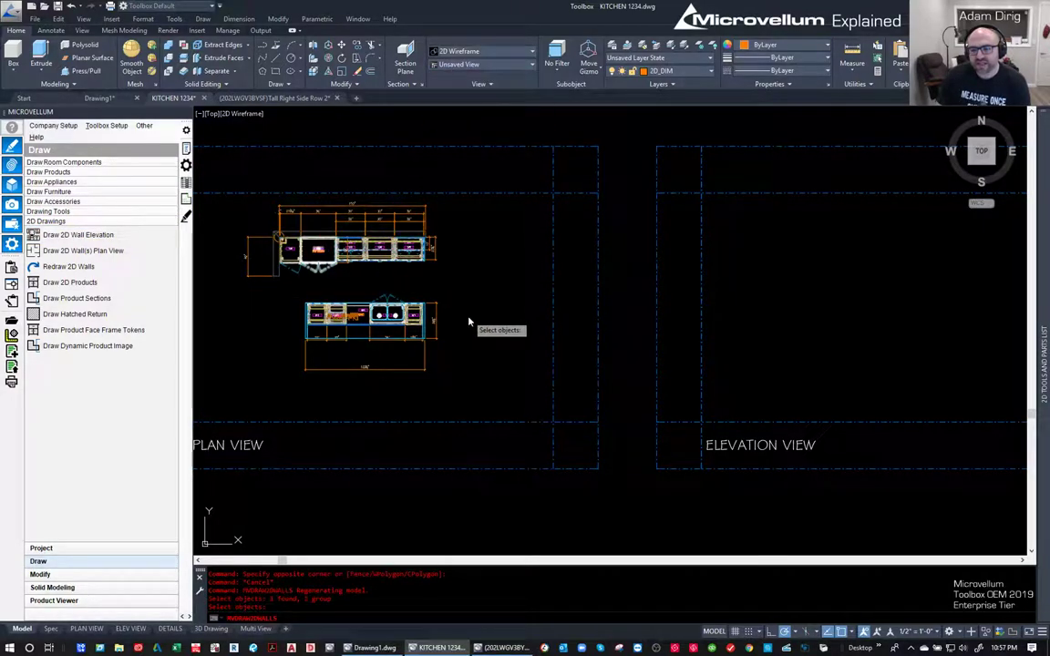
key(Return)
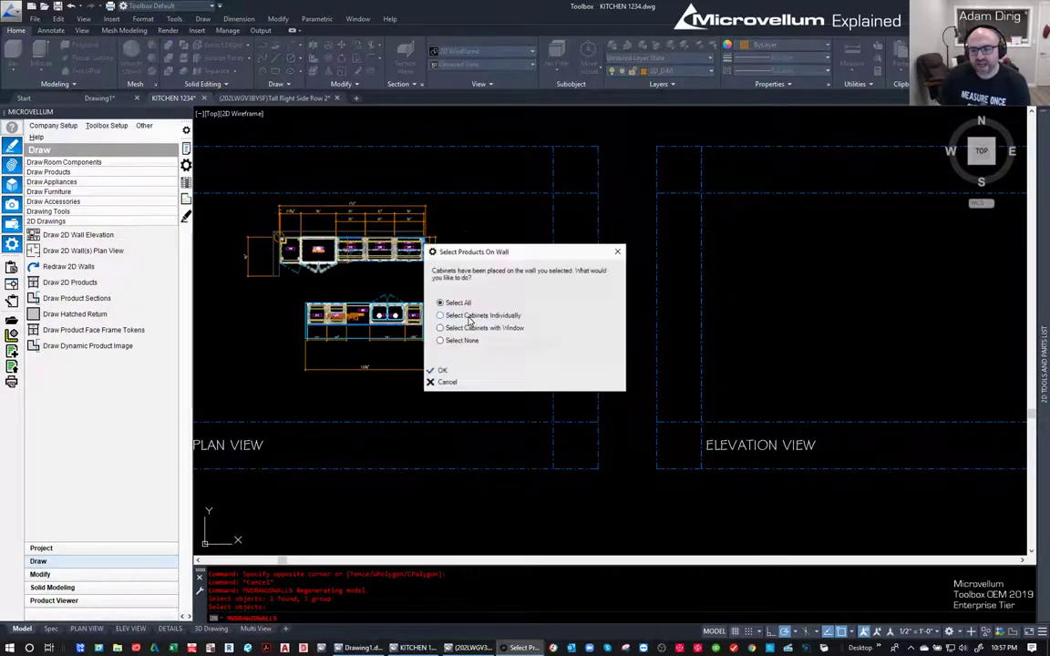
click(442, 372)
middle_drag(779, 421, 501, 426)
scroll(450, 426, up, 2)
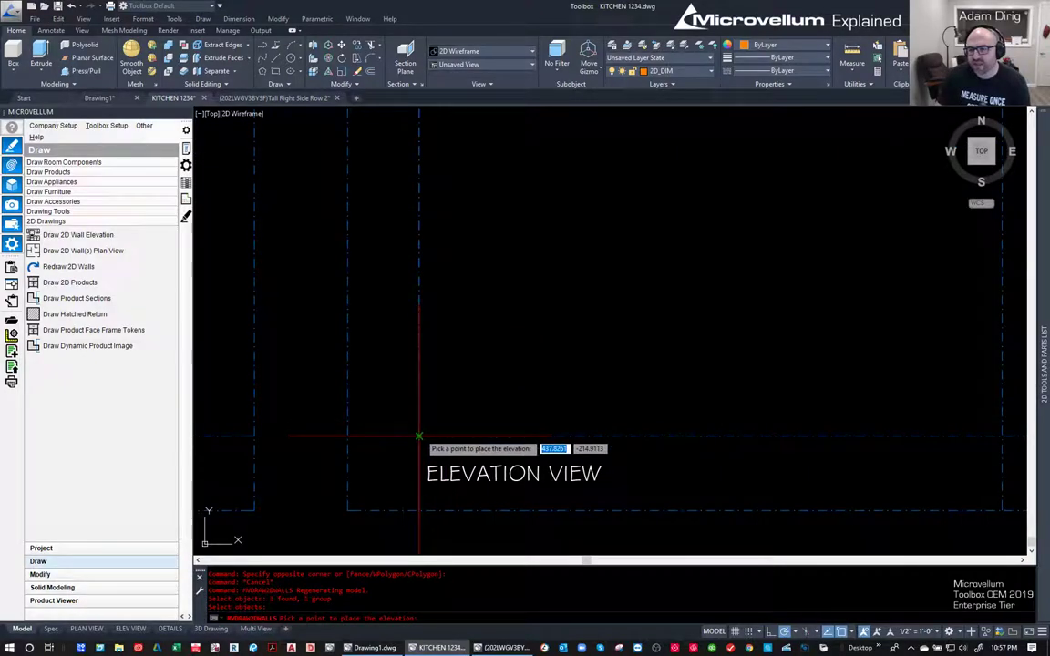
click(419, 437)
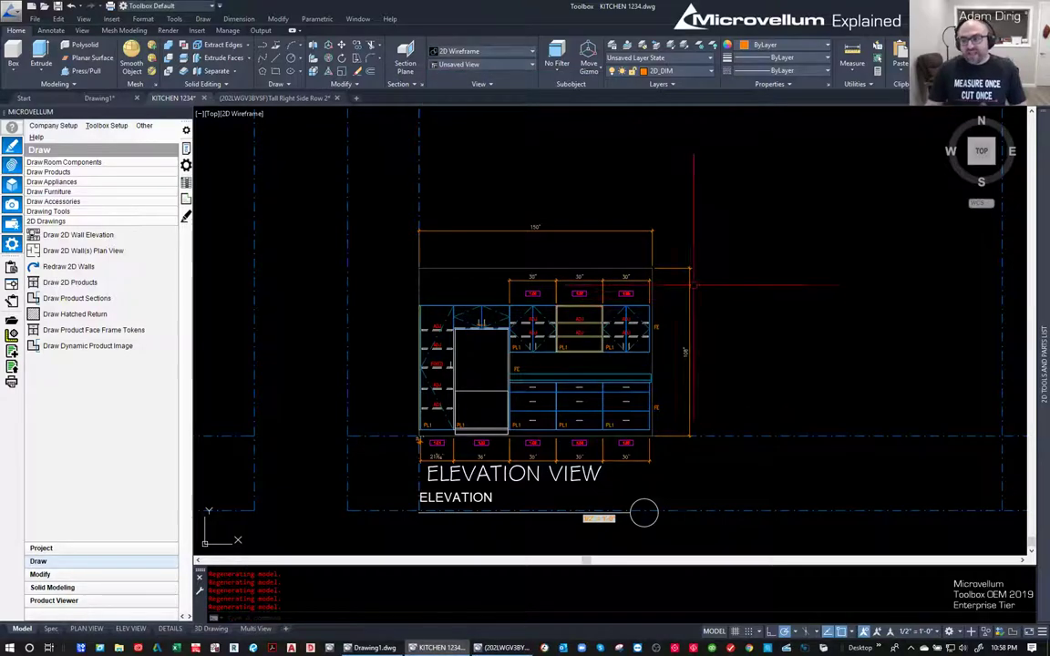
- Set the ANNOALLVISIBLE system variable to 0
scroll(601, 382, up, 2)
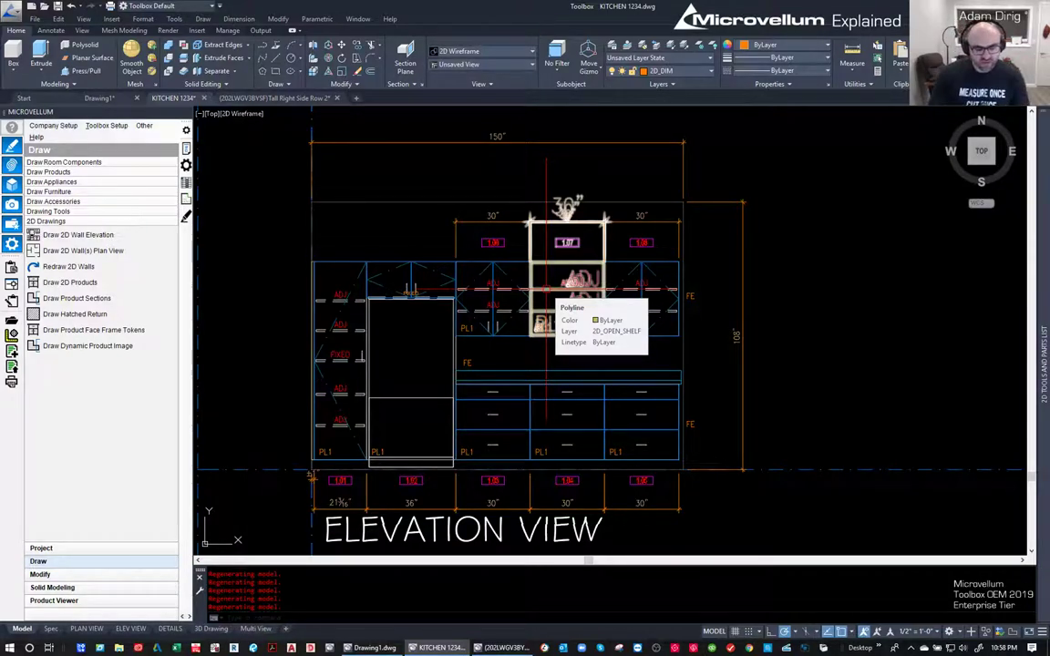
text(NNOT)
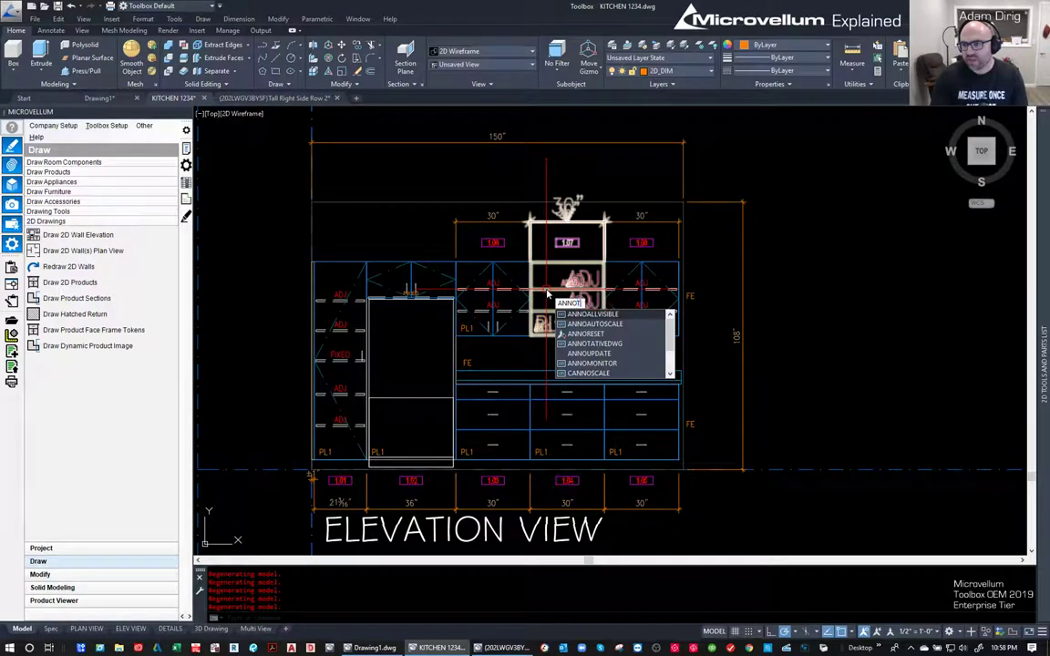
text(A)
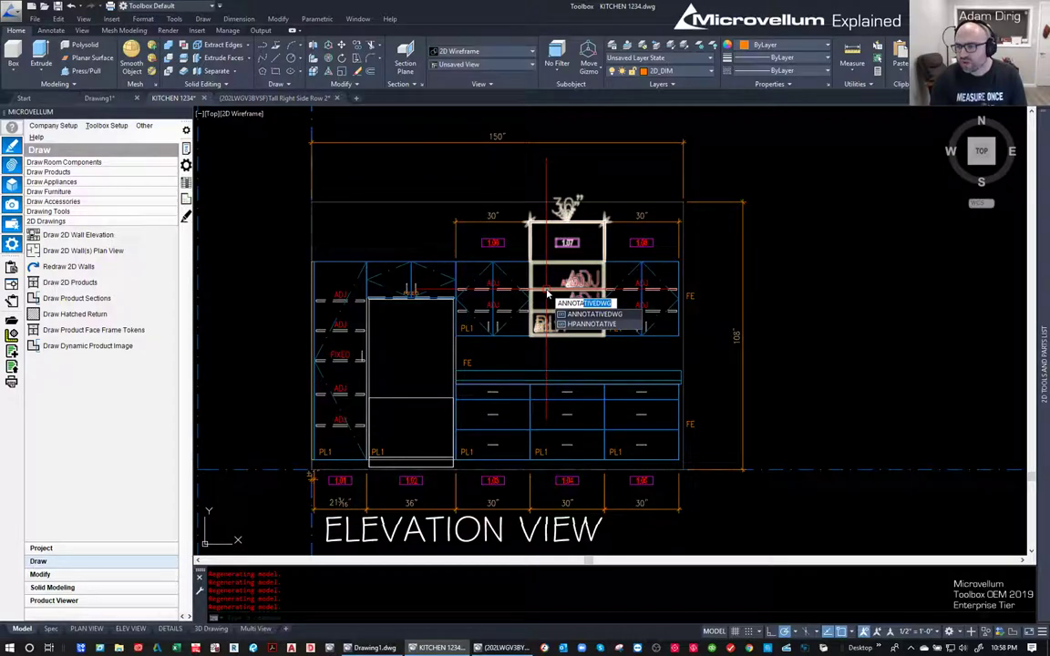
key(BackSpace)
key(BackSpace)
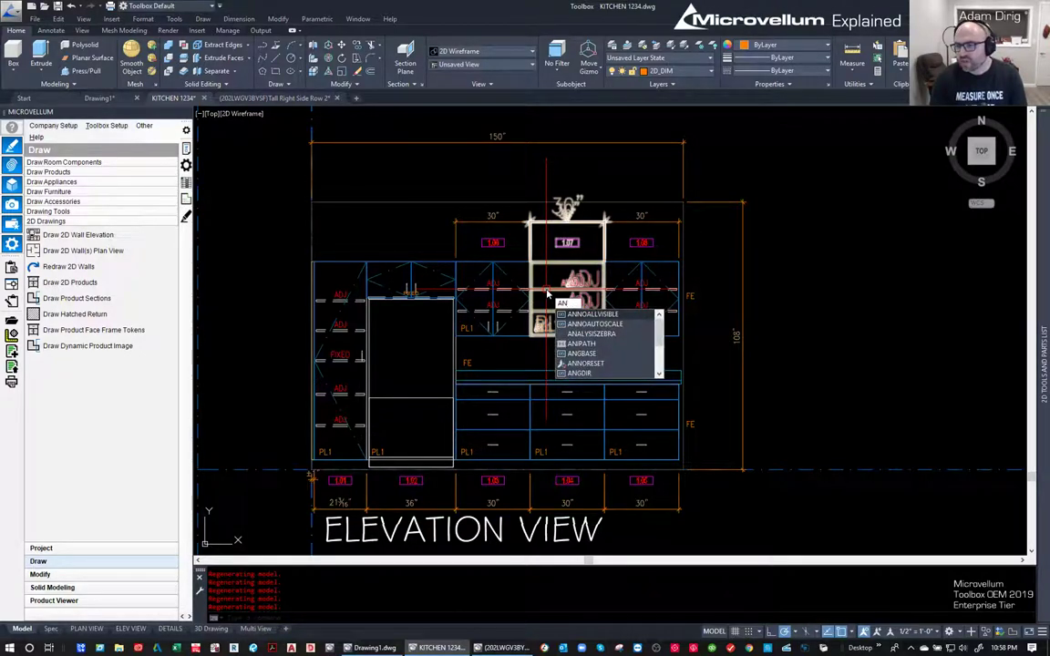
click(635, 315)
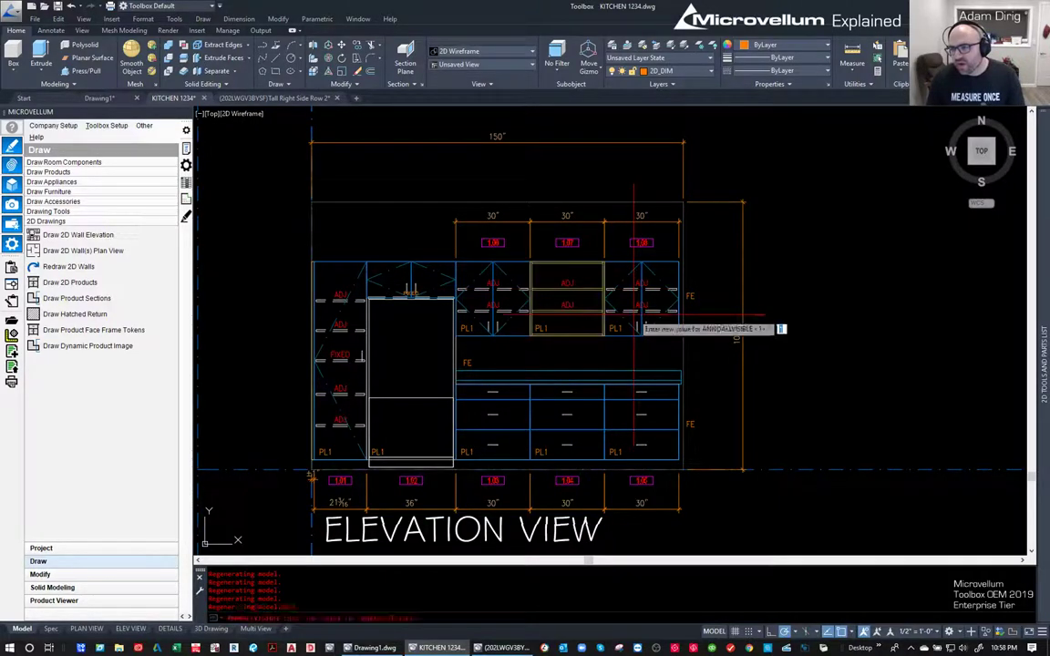
text(0)
key(Return)
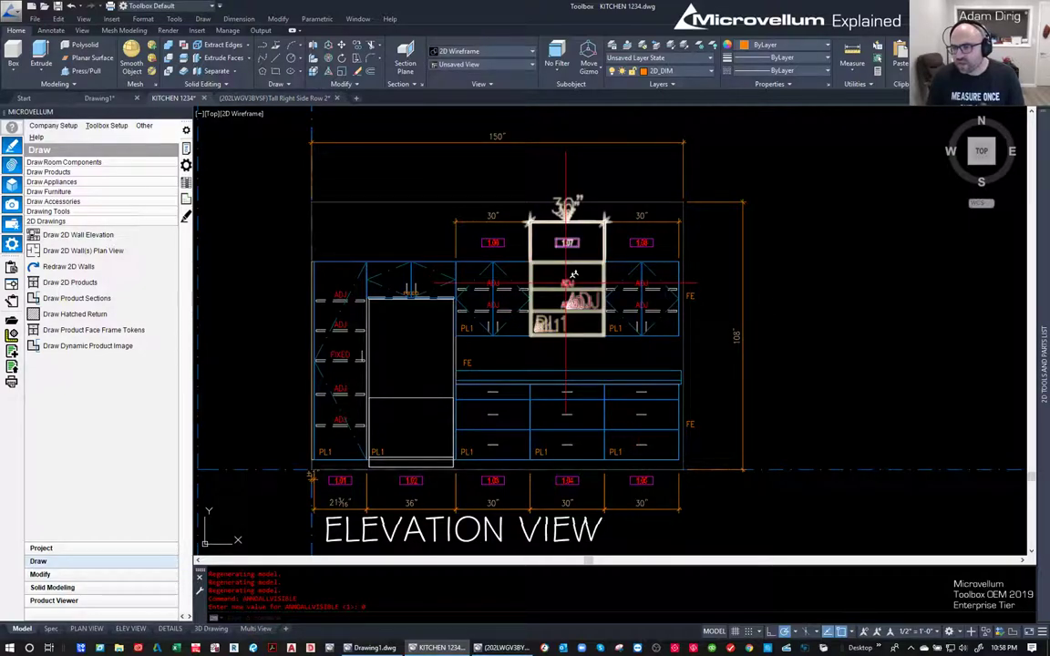
- Set the ANNOALLVISIBLE system variable back to 1 and clear any selection in the elevation
key(Return)
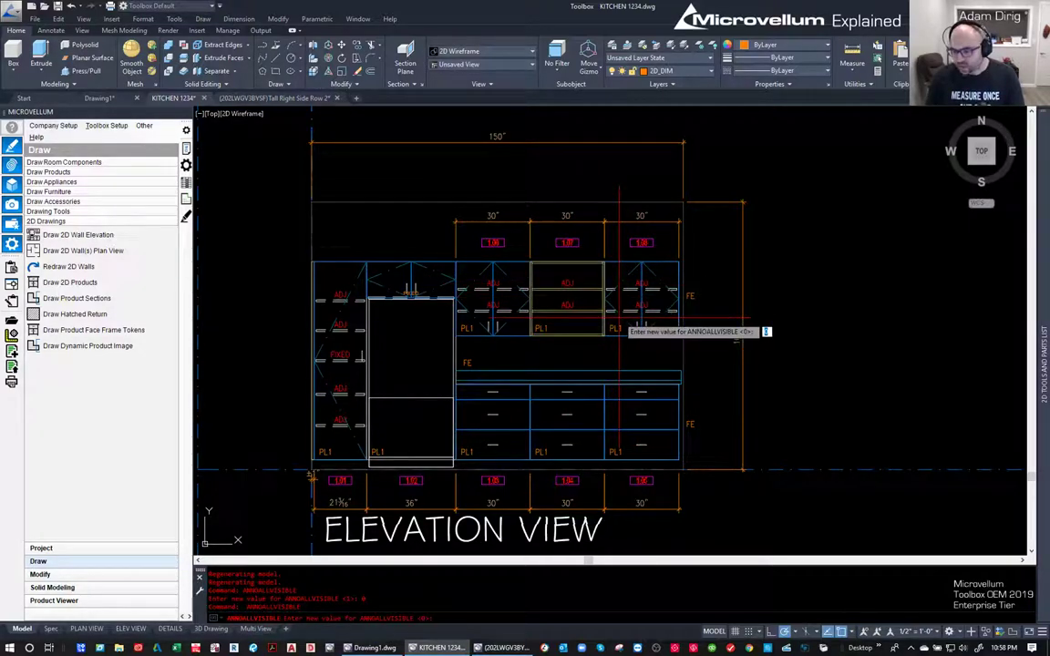
key(Return)
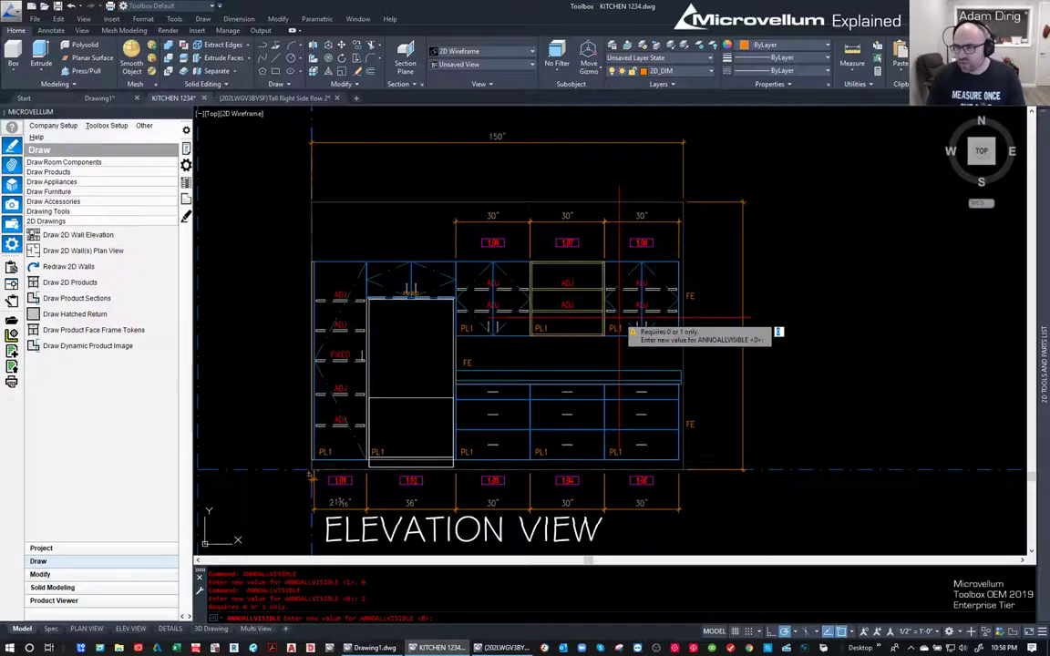
text(1)
key(Return)
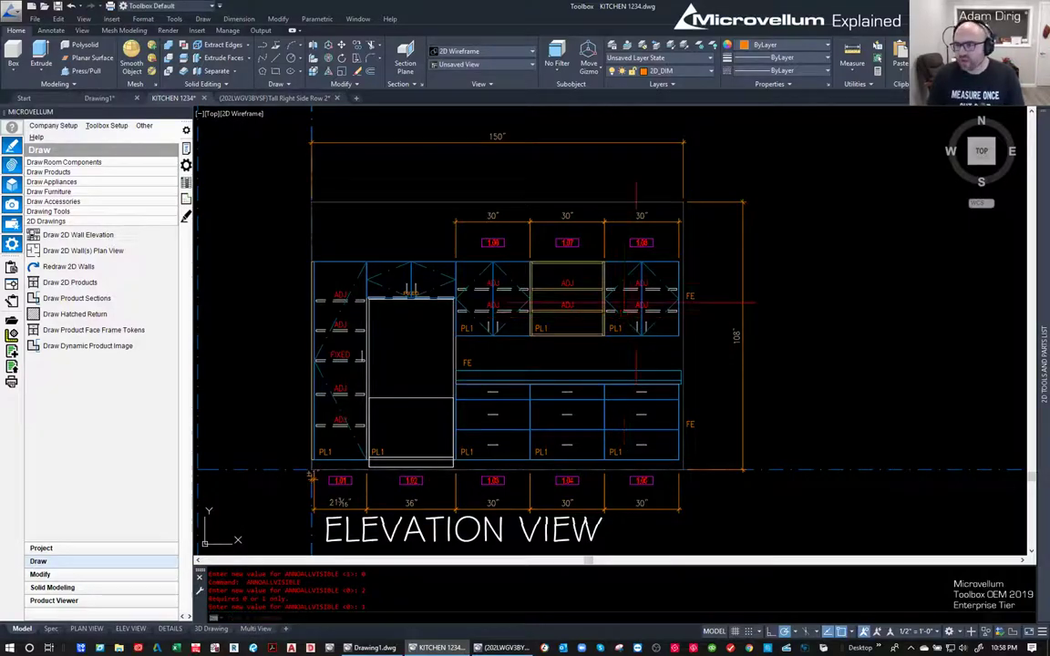
click(640, 213)
key(Escape)
click(788, 290)
- Try the annotation scales 1", 3/8", 1" and 1-1/2" = 1'-0" in turn on the wall elevation
click(916, 631)
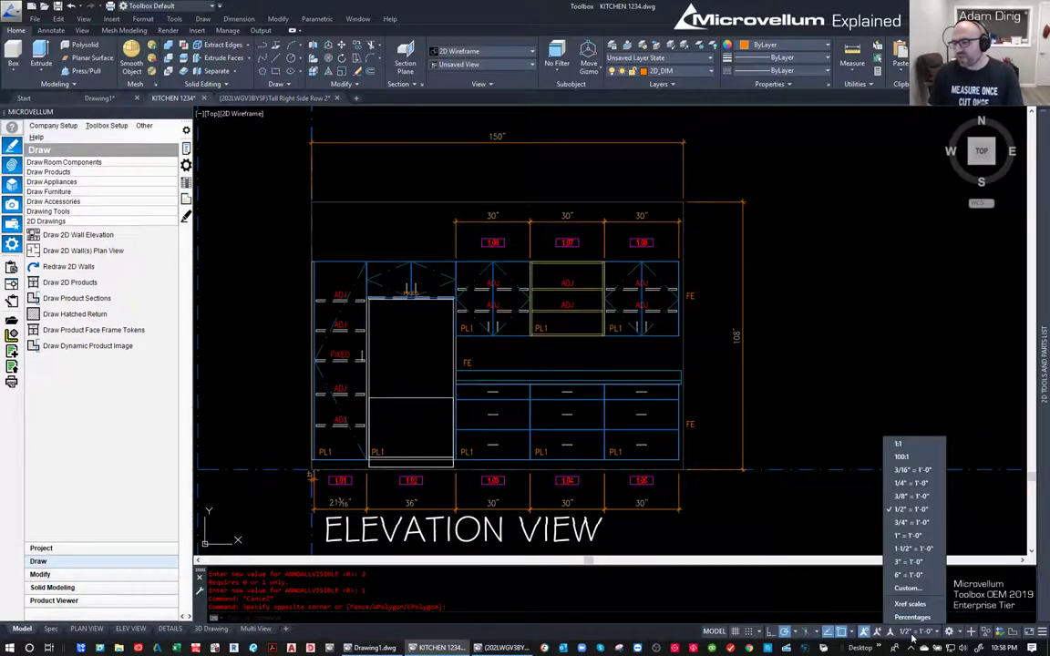
click(911, 561)
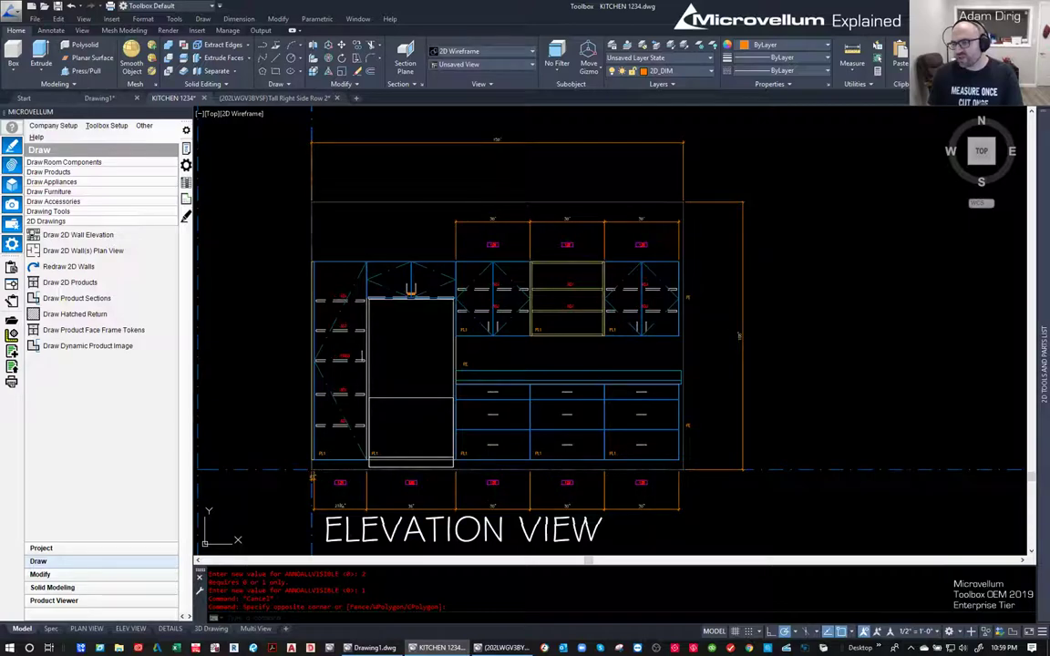
click(916, 631)
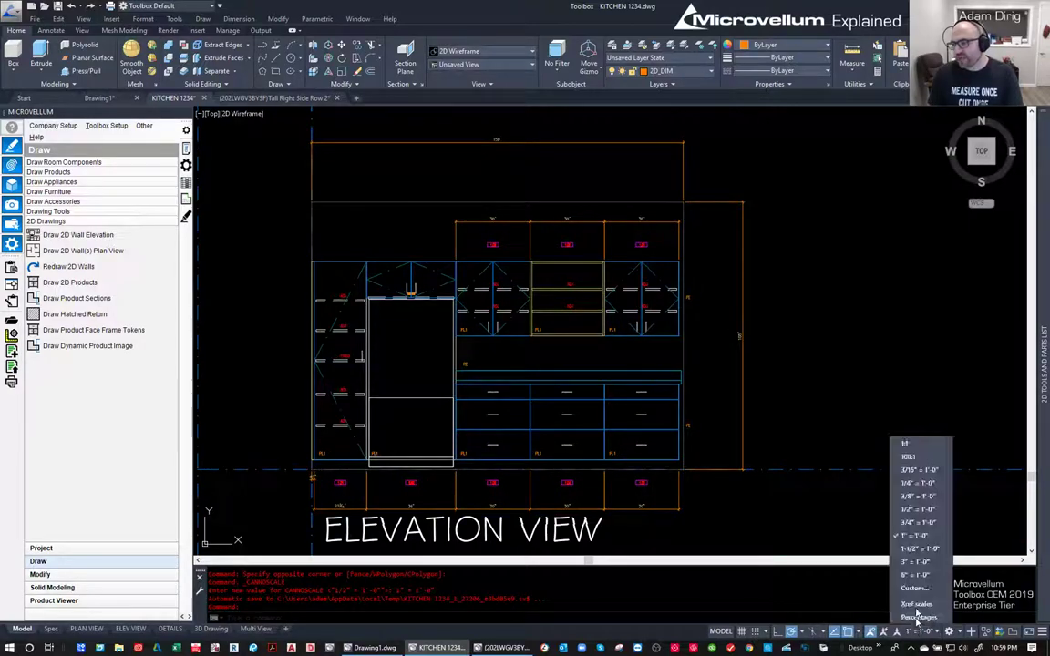
click(917, 496)
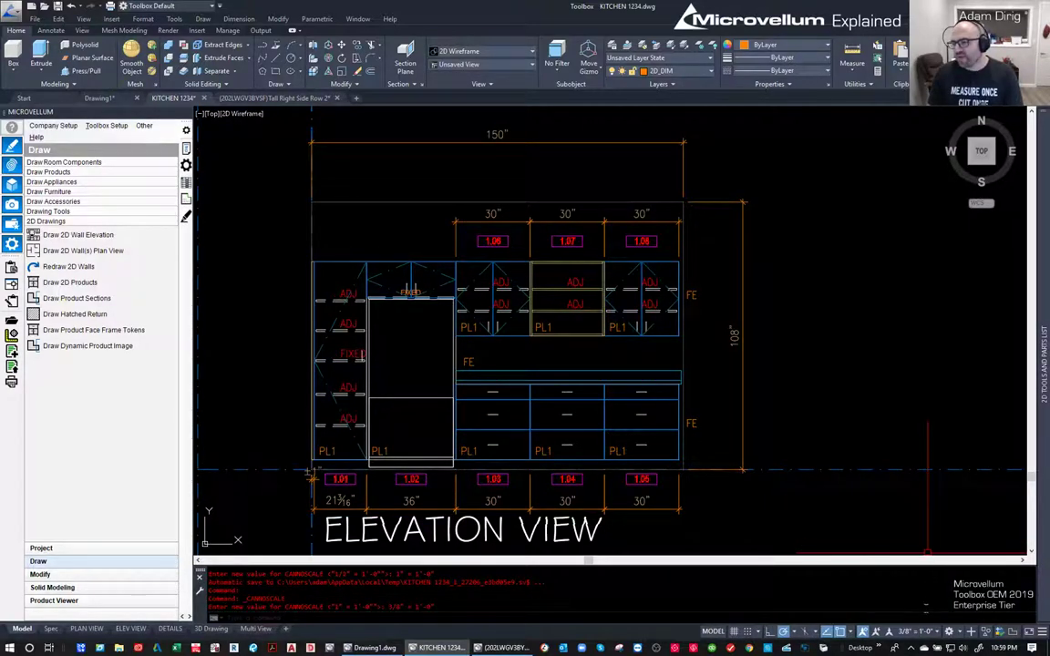
click(911, 632)
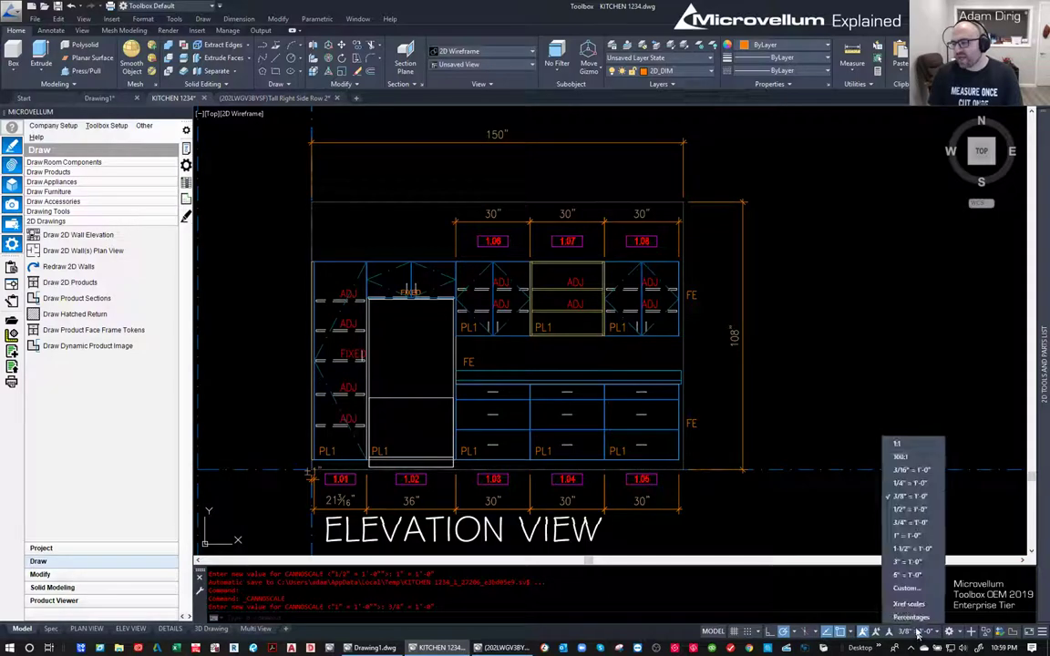
click(907, 542)
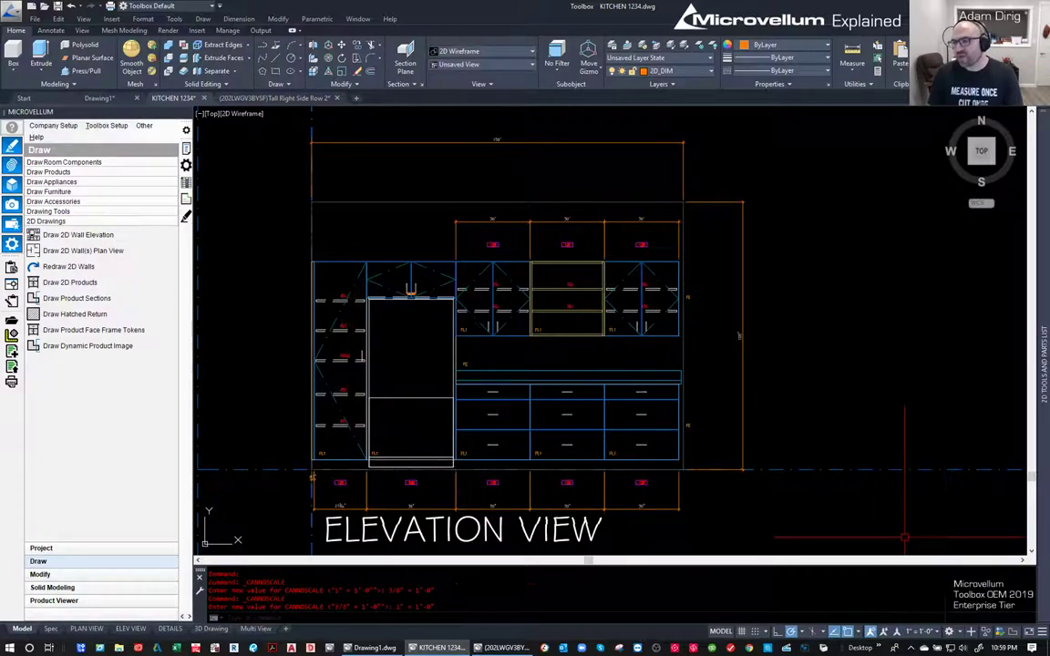
click(926, 630)
click(911, 558)
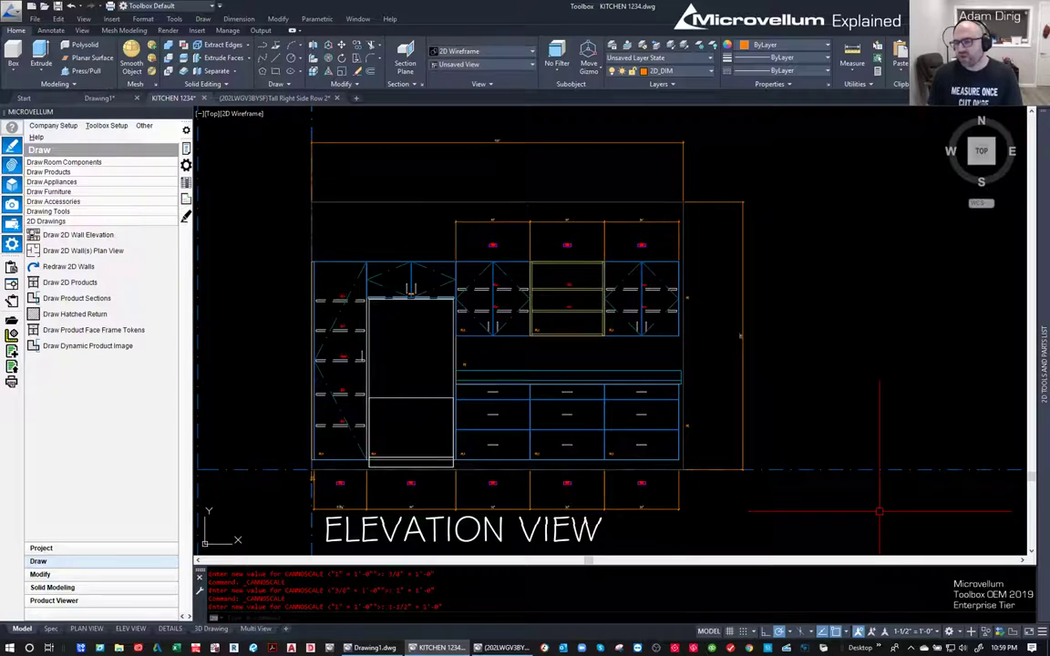
- Set the model space annotation scale to 3/4" = 1'-0"
click(926, 630)
click(905, 533)
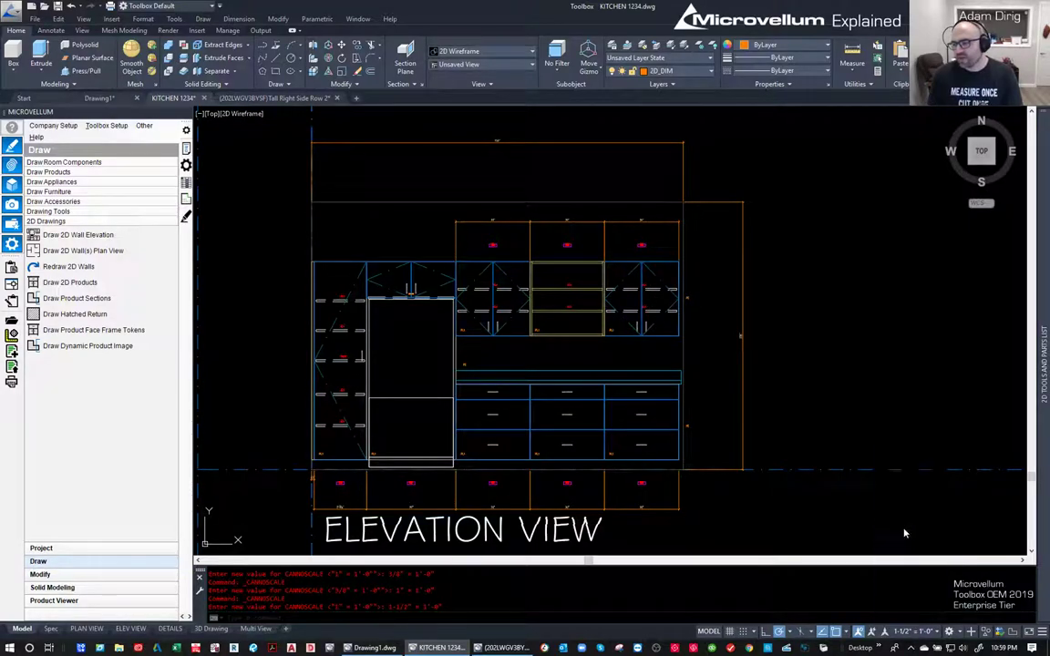
key(Escape)
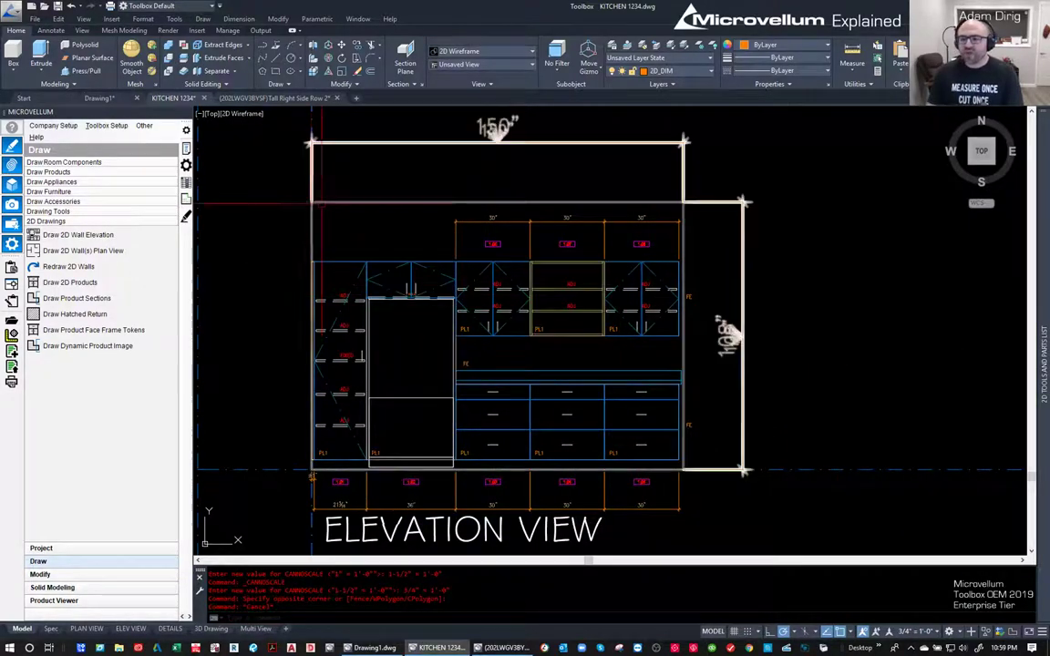
mouse_move(389, 211)
middle_down()
mouse_move(425, 218)
mouse_move(380, 254)
middle_up()
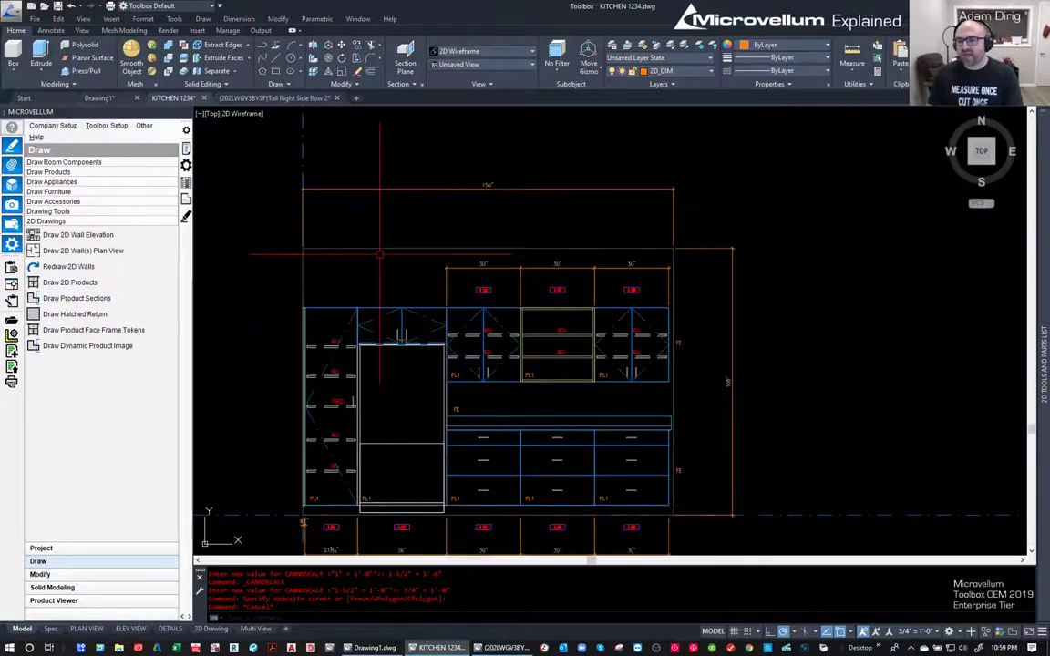
scroll(438, 256, up, 2)
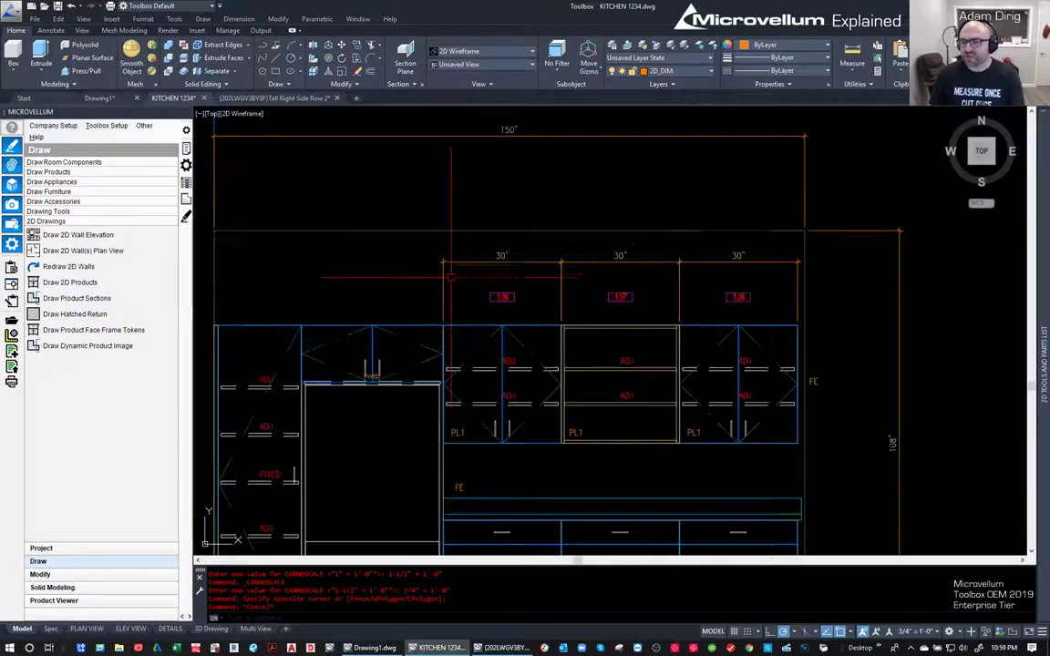
click(447, 257)
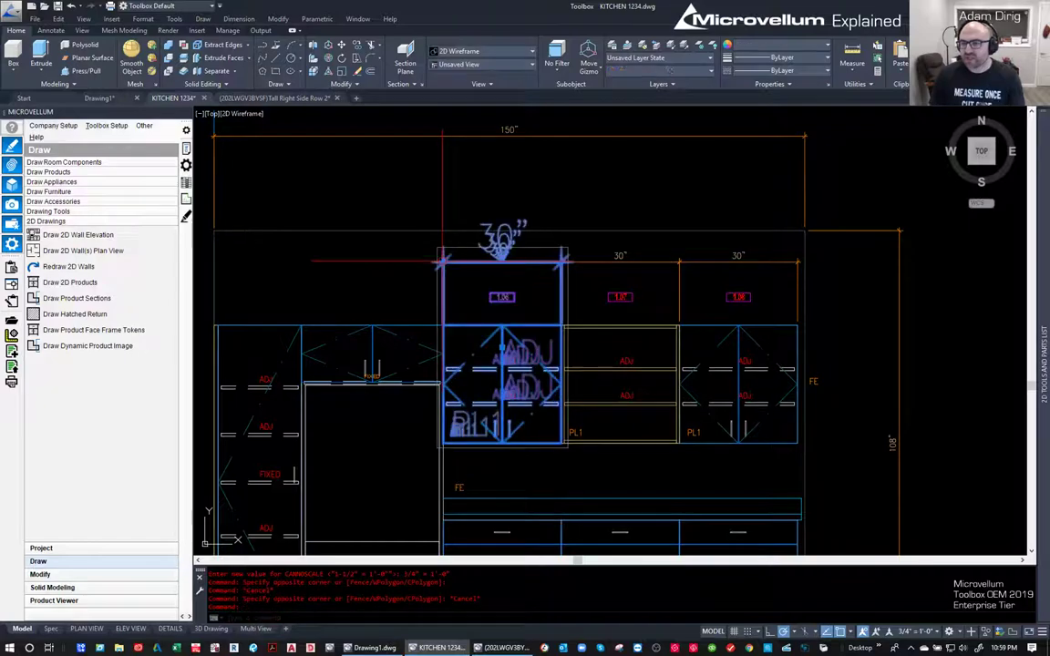
key(Escape)
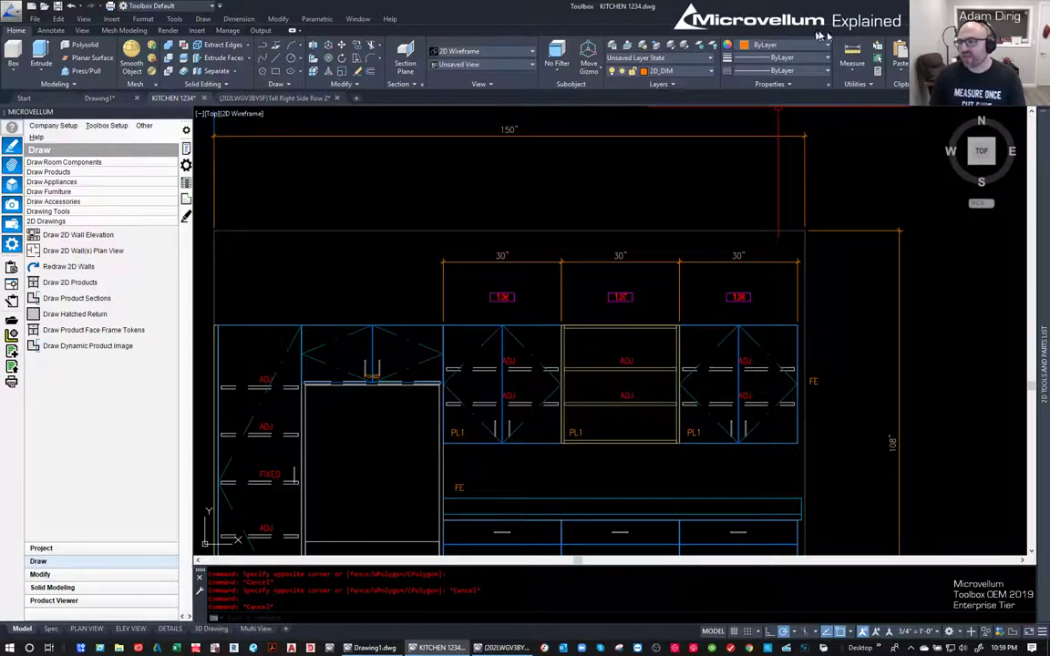
click(565, 184)
click(493, 181)
key(Escape)
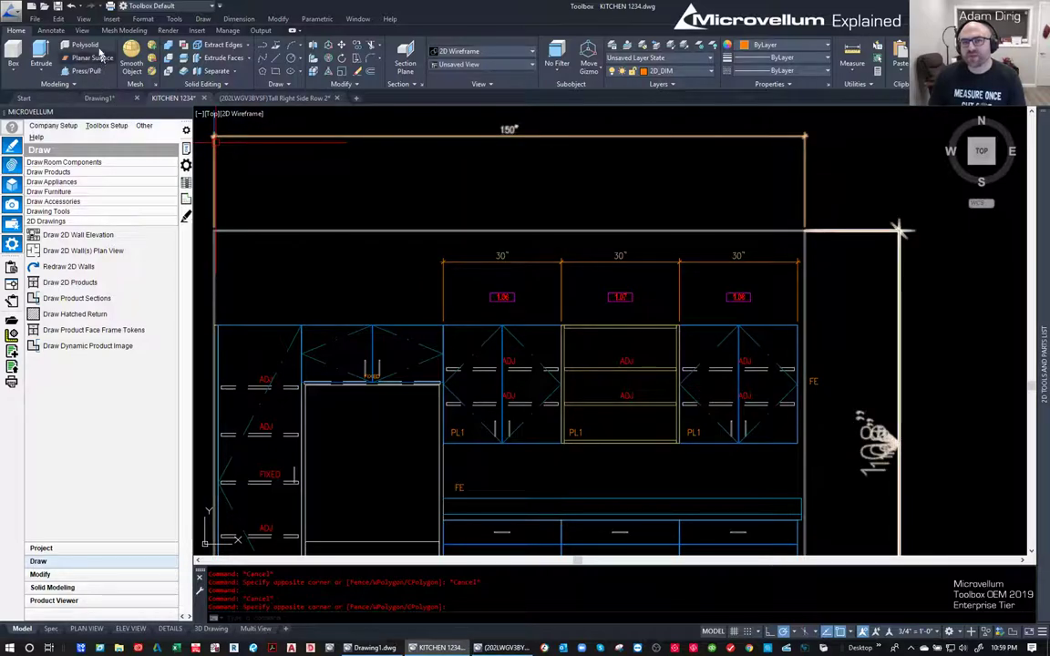
click(83, 30)
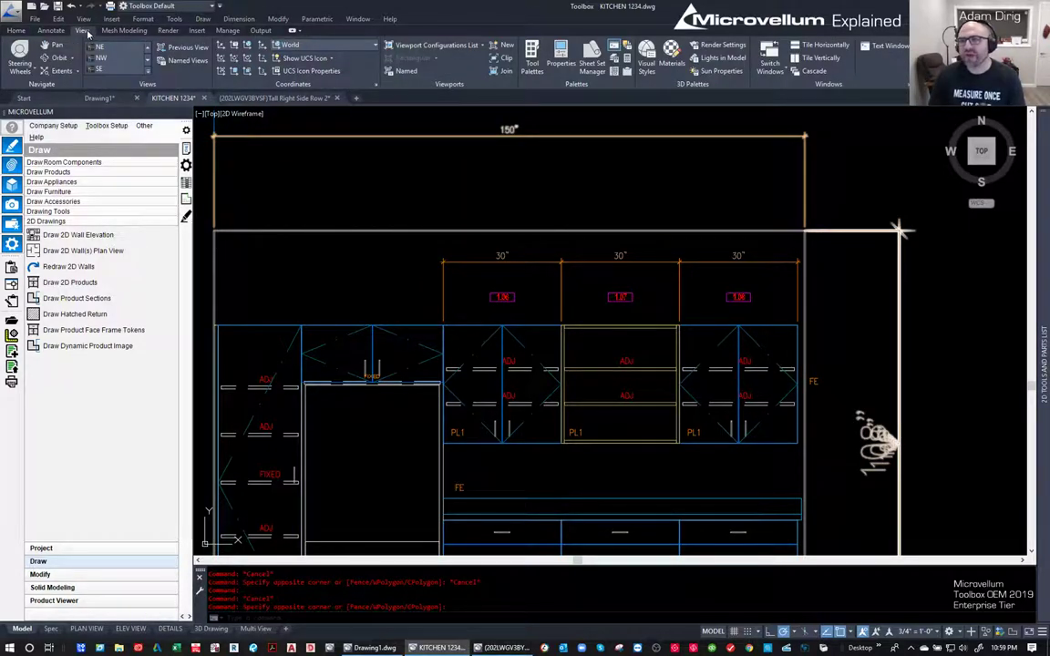
click(16, 30)
click(50, 30)
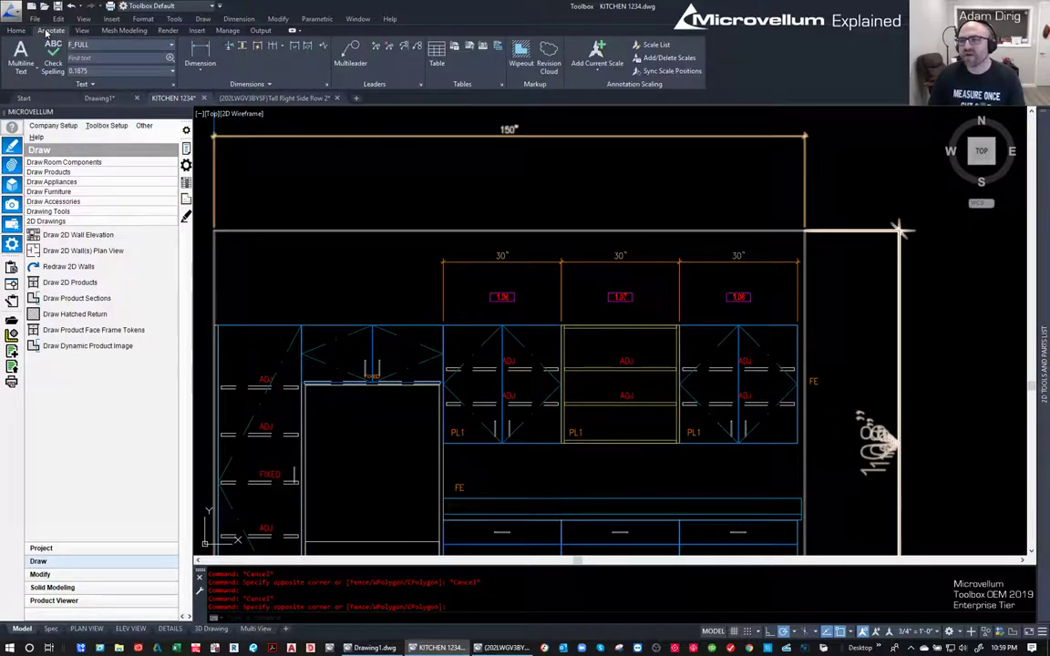
click(16, 30)
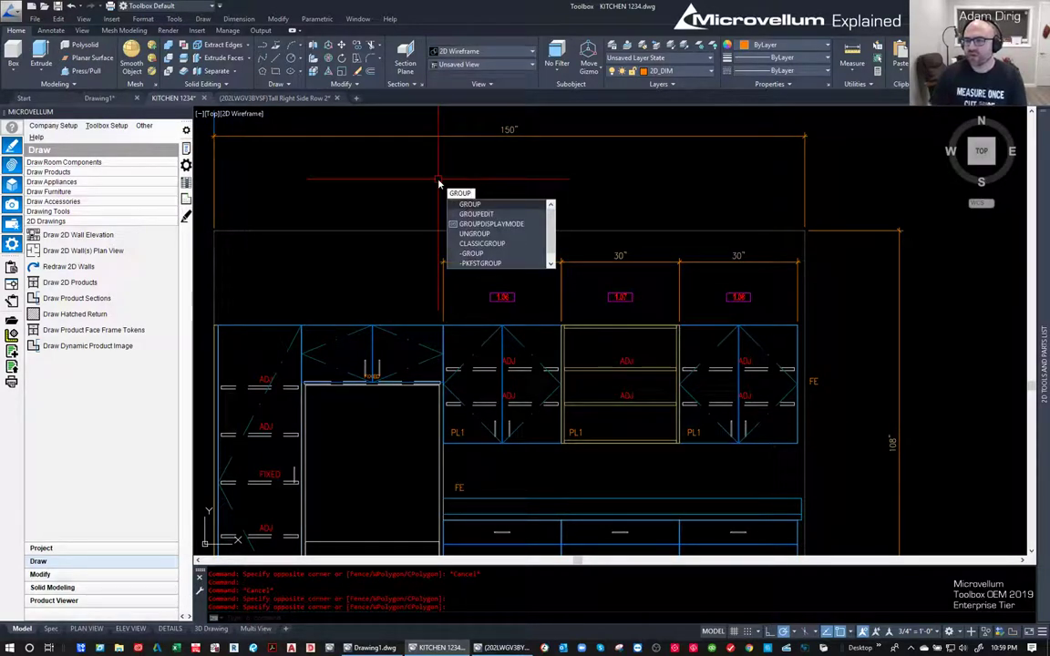
- Set the GROUPDISPLAYMODE system variable to 1 and check how the group of cabinet 1.06 highlights
click(465, 223)
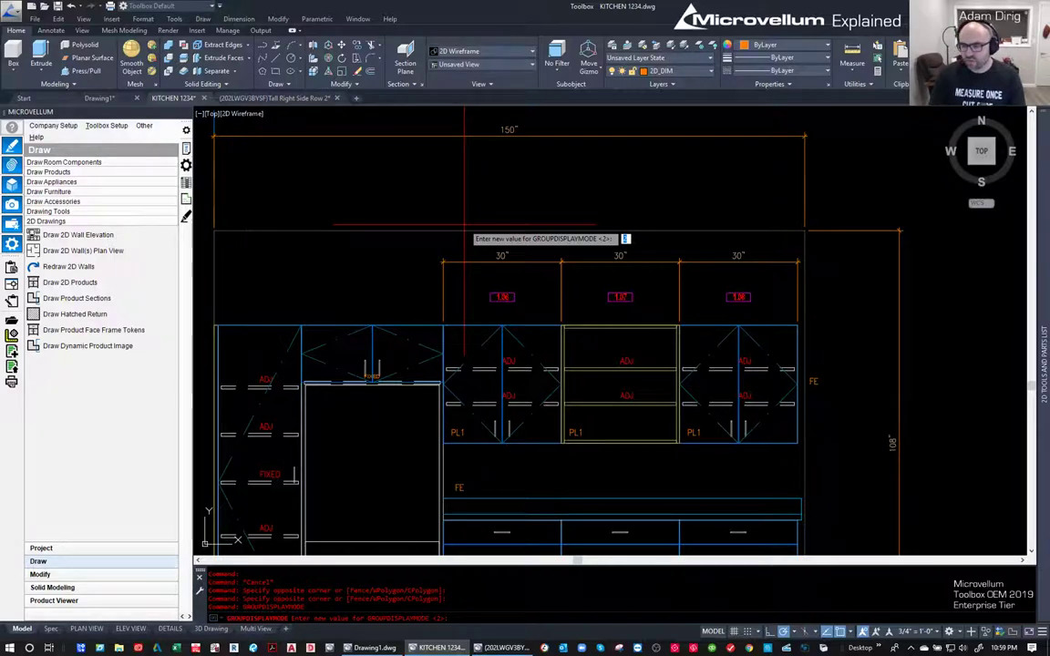
text(1)
key(Return)
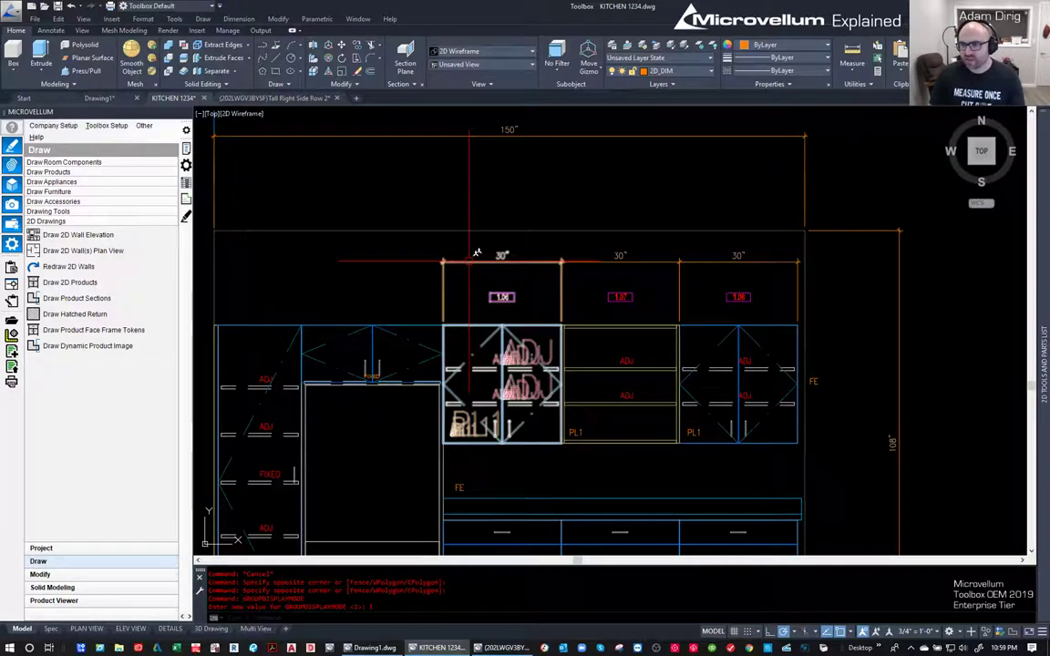
key(Escape)
- Set the GROUPDISPLAYMODE system variable to 0 and test it by selecting the group of cabinet 1.06
key(Return)
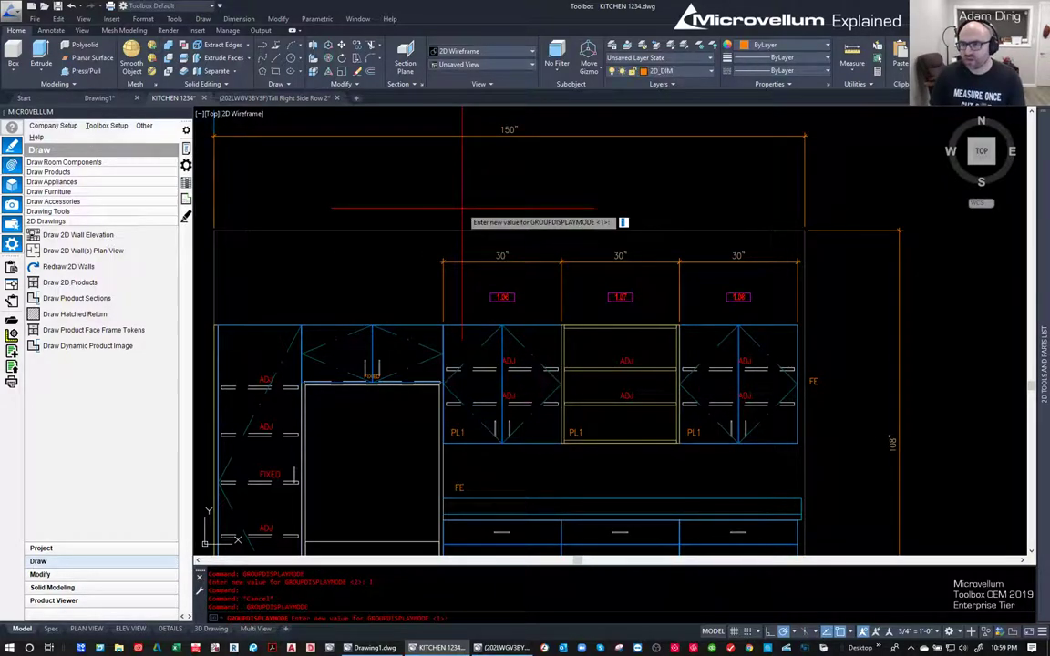
text(0)
key(Return)
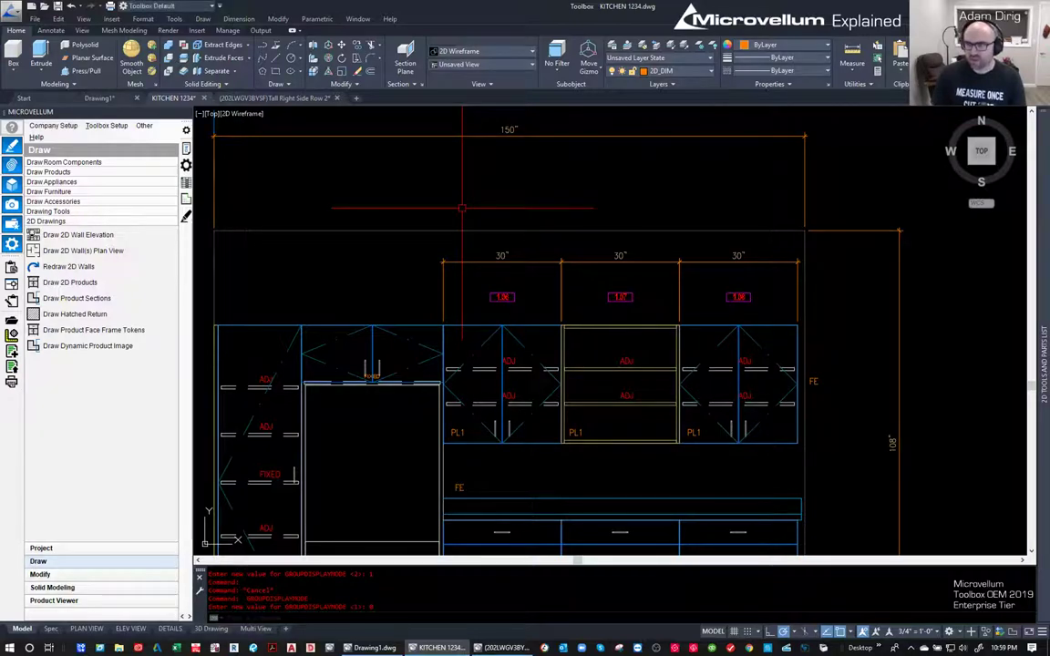
click(465, 261)
key(Escape)
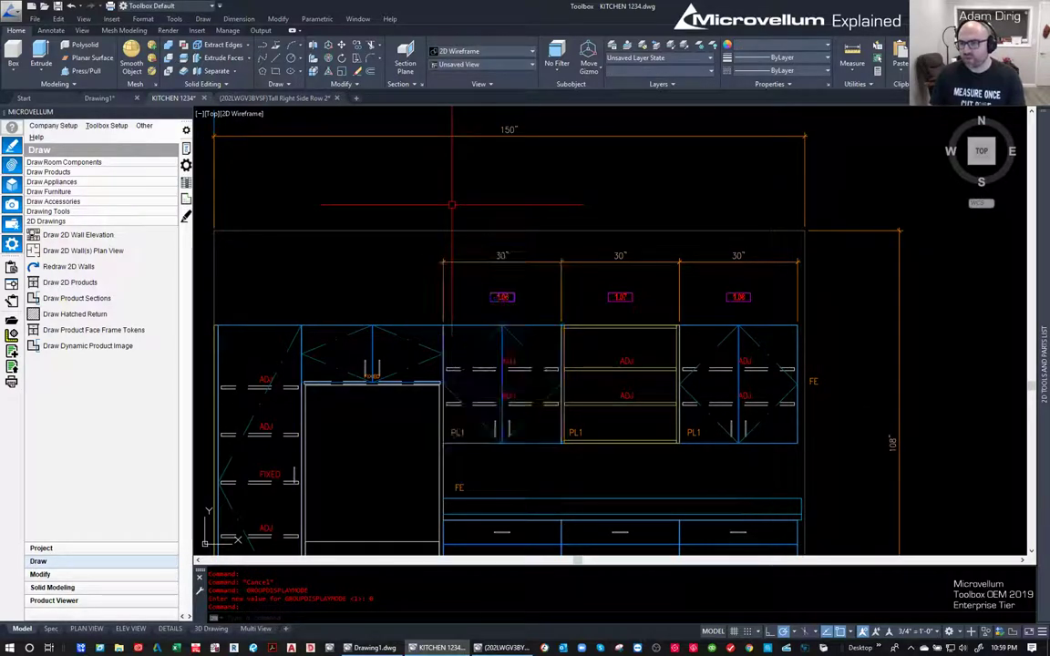
- Set the GROUPDISPLAYMODE system variable back to 2
key(Return)
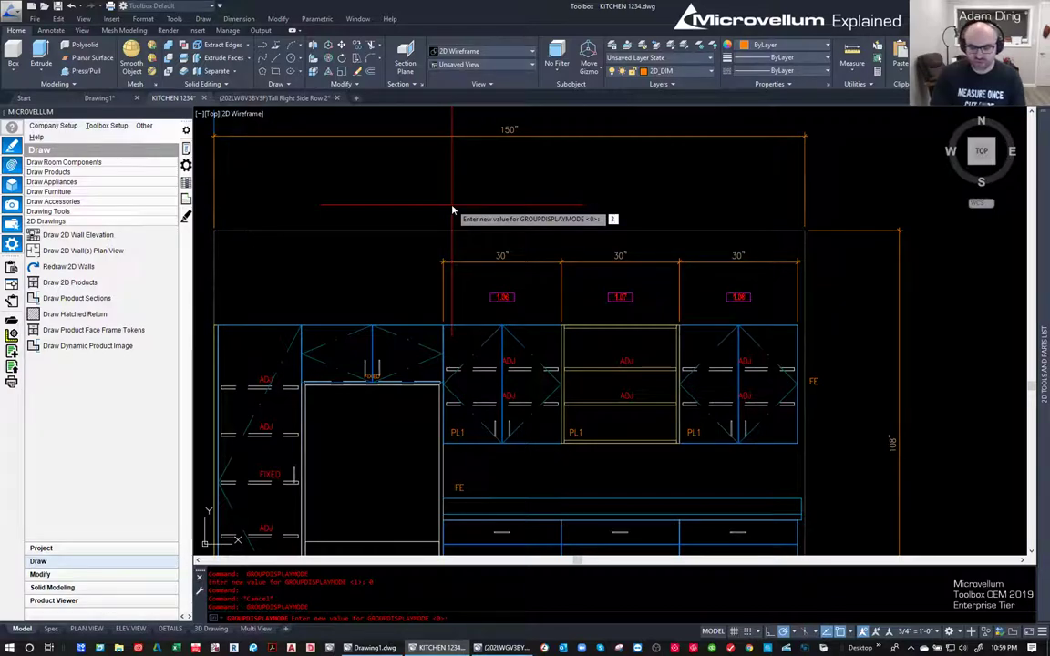
text(2)
key(Return)
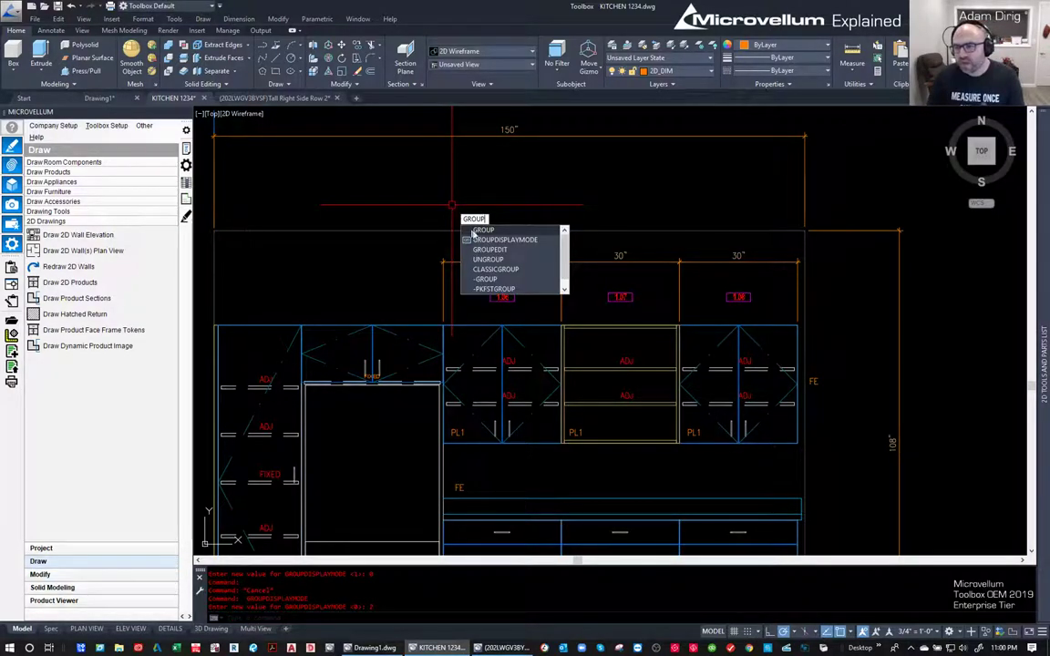
click(492, 249)
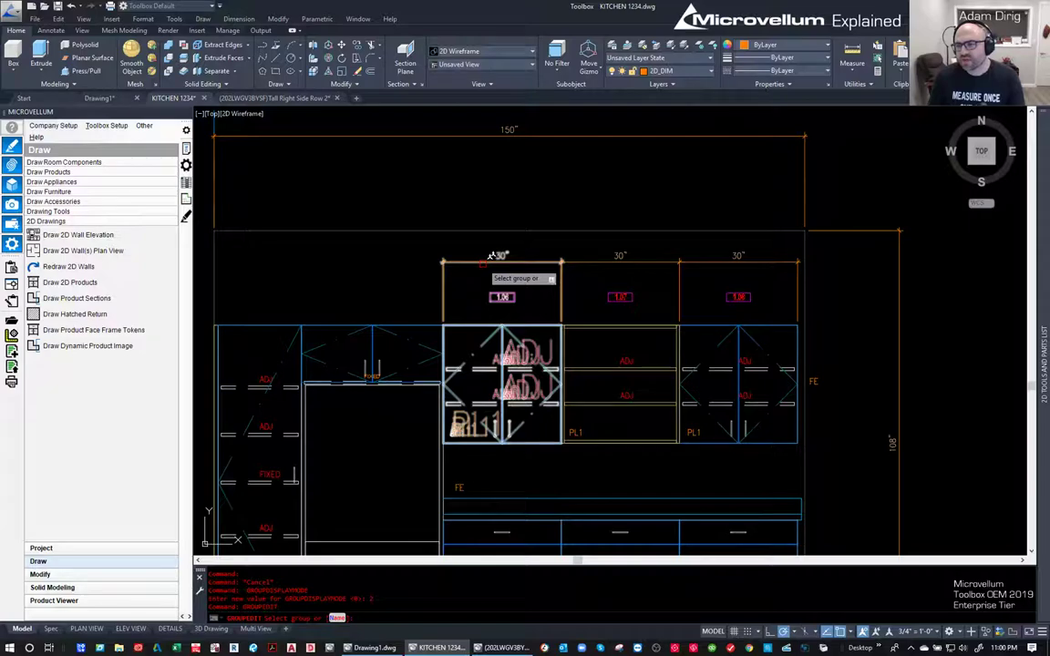
key(Escape)
text(GROUP)
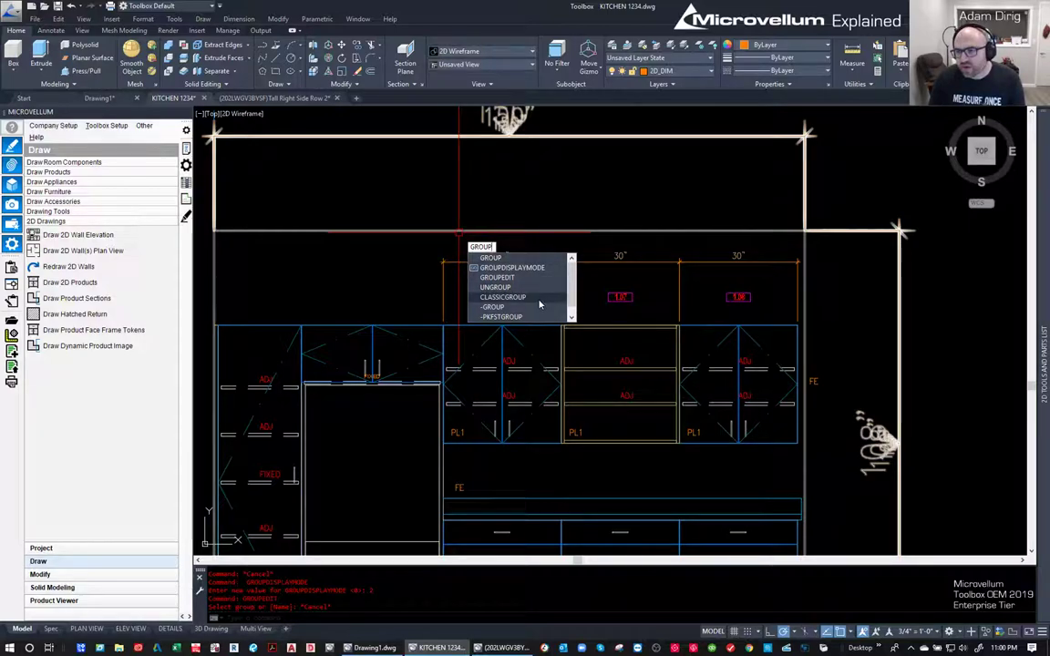
scroll(538, 303, down, 1)
scroll(538, 304, up, 1)
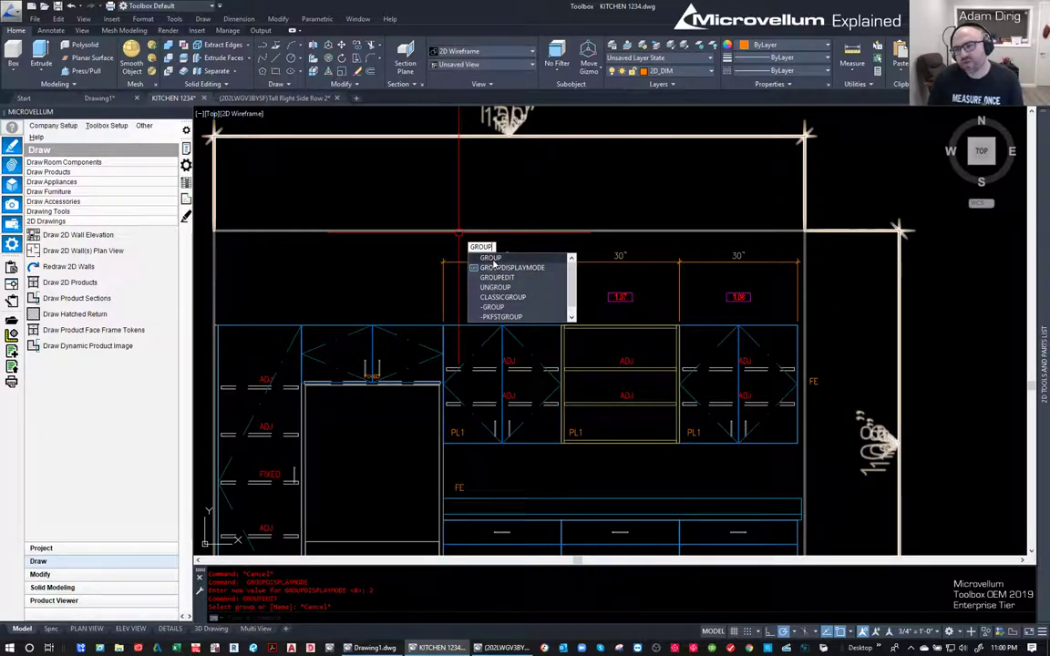
click(493, 260)
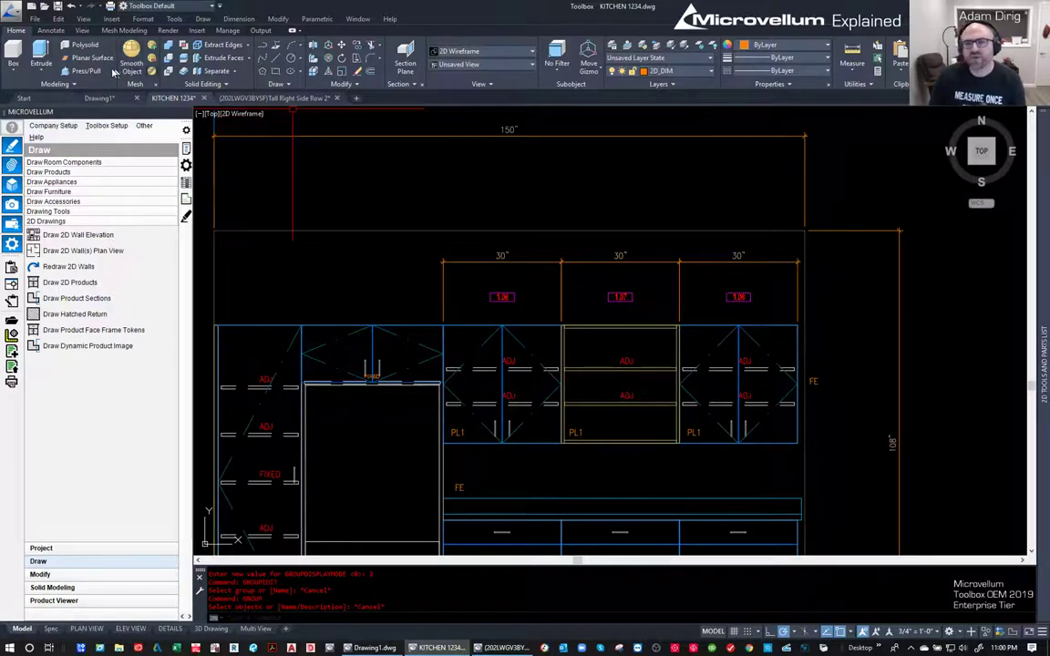
- Look through the ribbon's toolsets and its list of available panels for the group tools
click(51, 30)
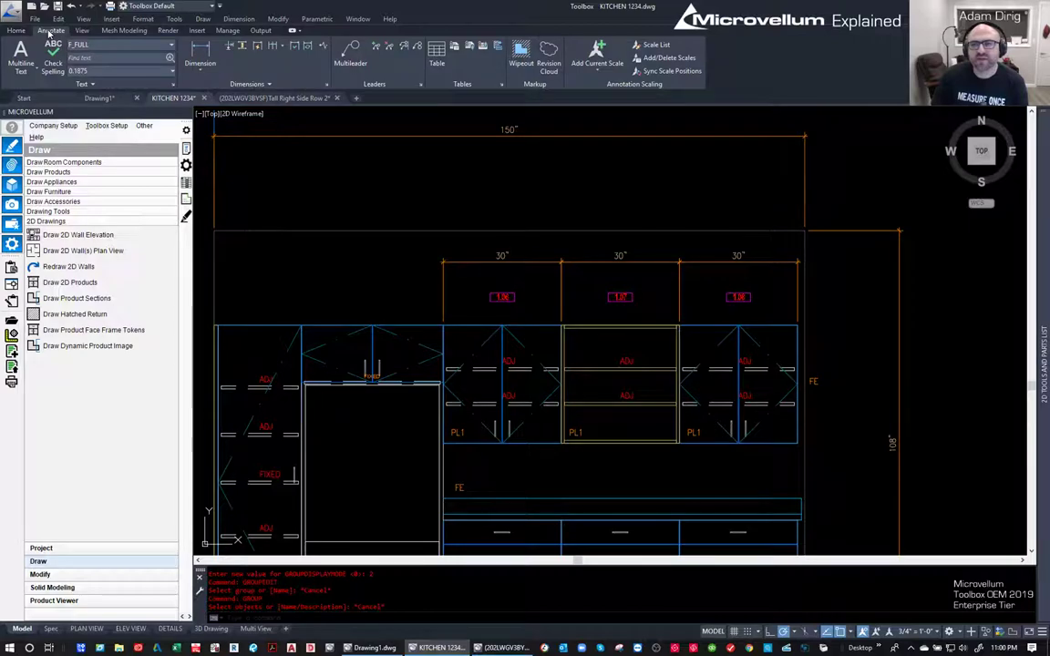
click(82, 30)
click(107, 31)
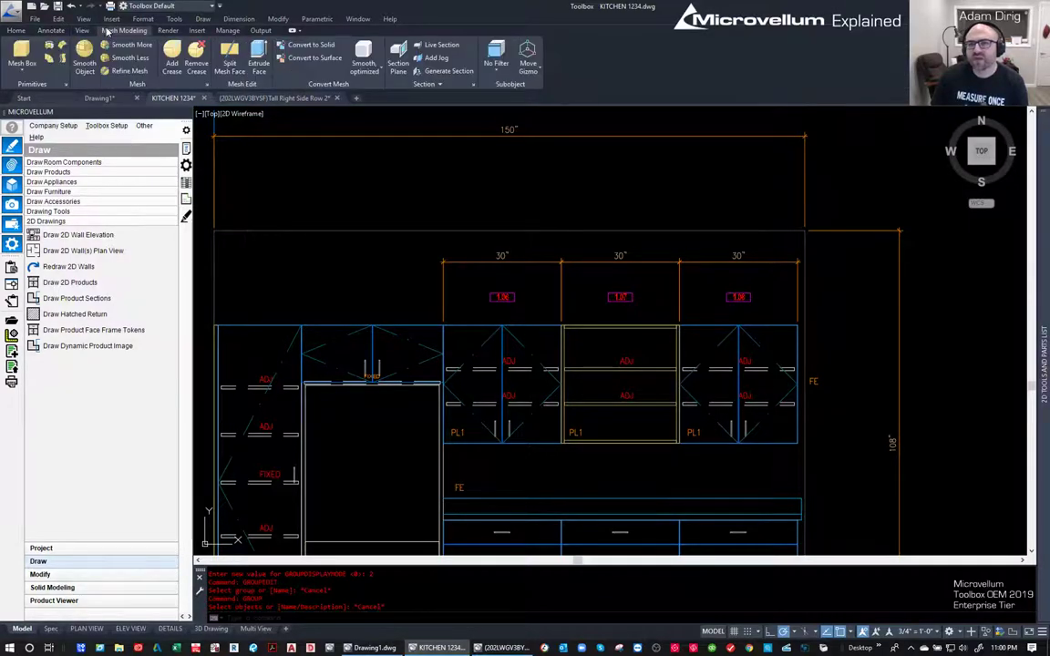
click(197, 31)
click(233, 31)
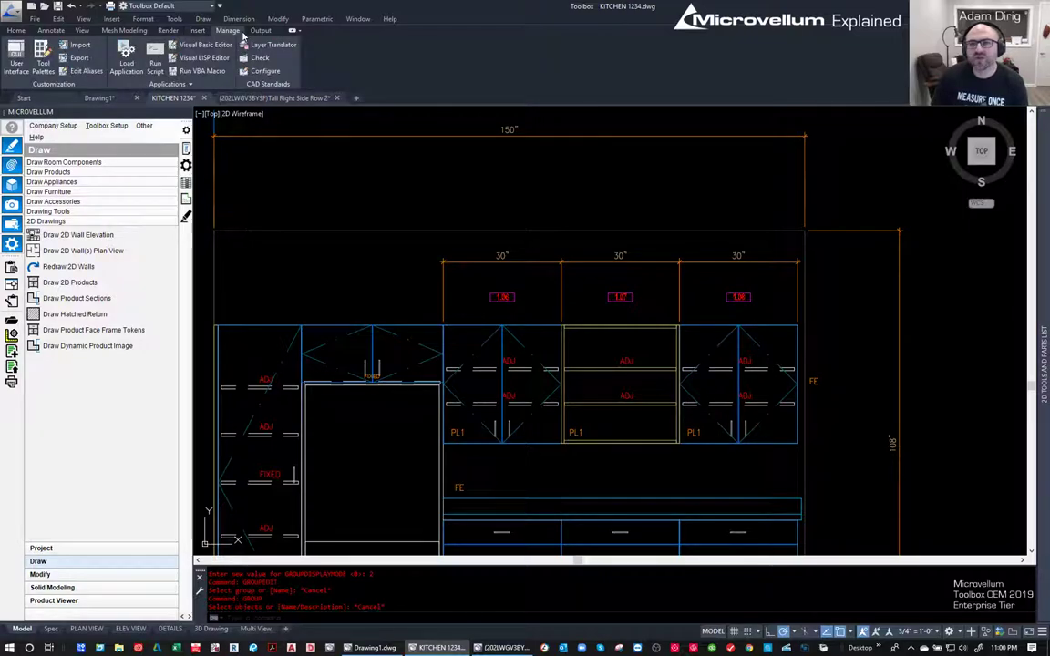
click(259, 30)
right_click(256, 33)
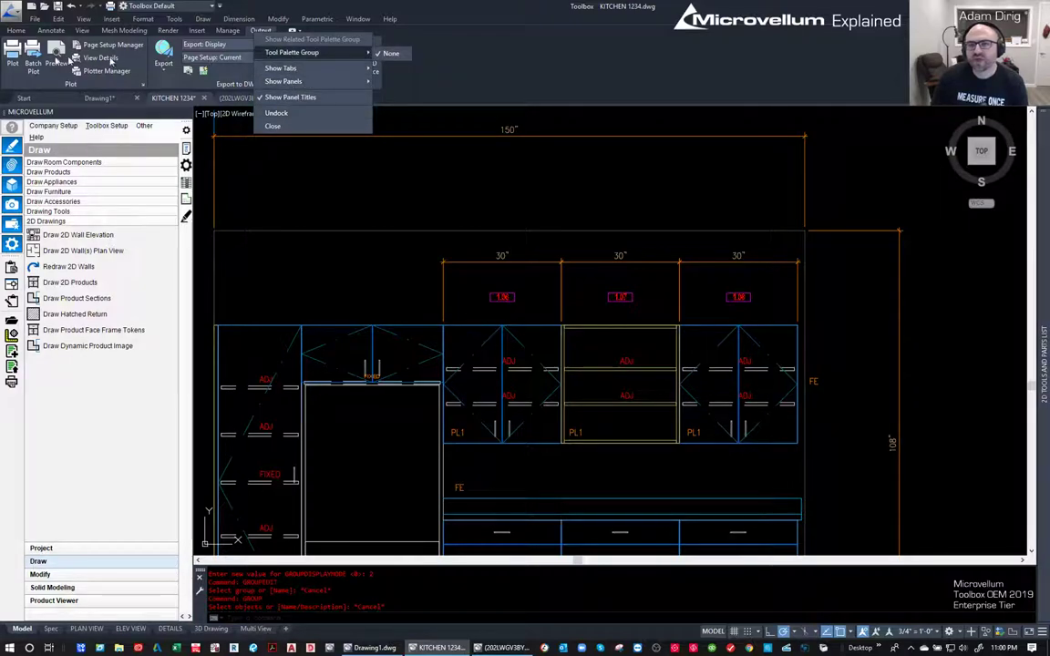
click(20, 30)
click(18, 30)
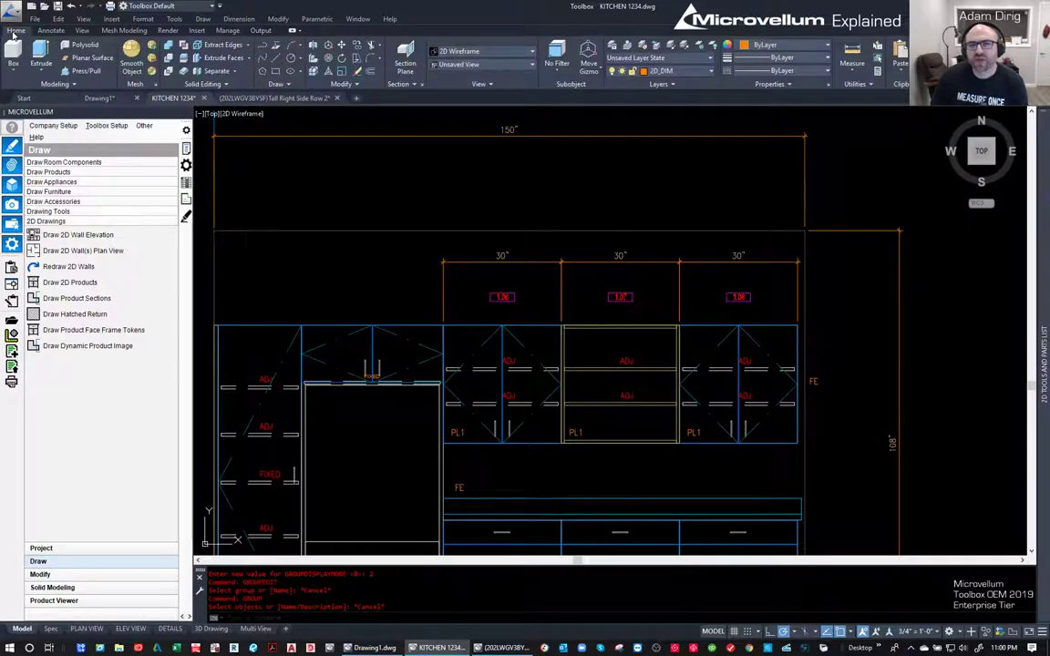
right_click(402, 66)
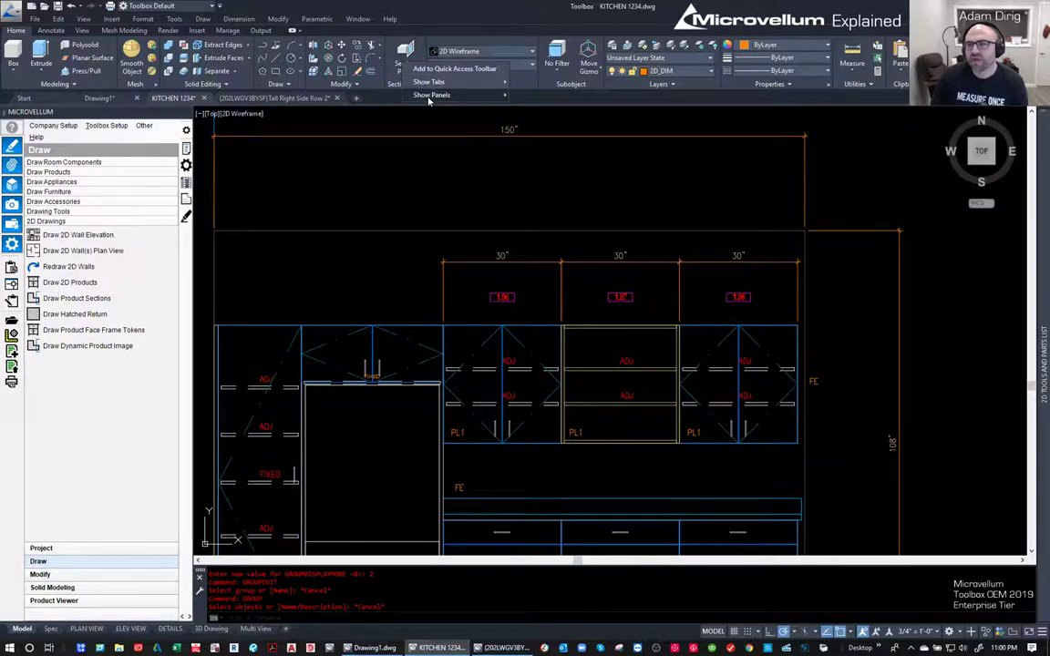
mouse_move(428, 98)
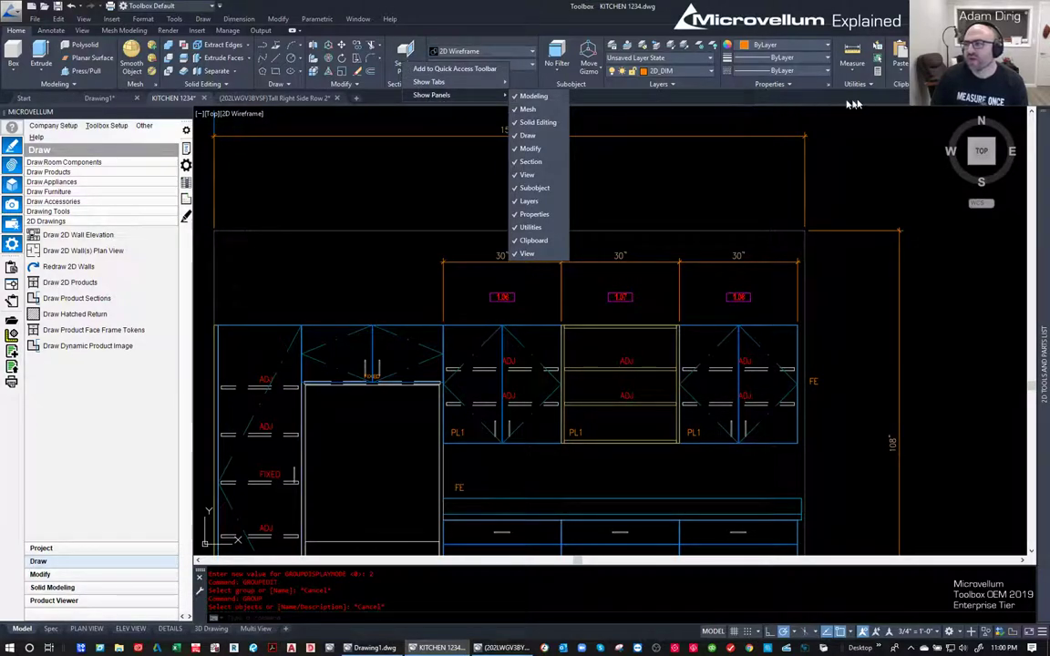
key(Escape)
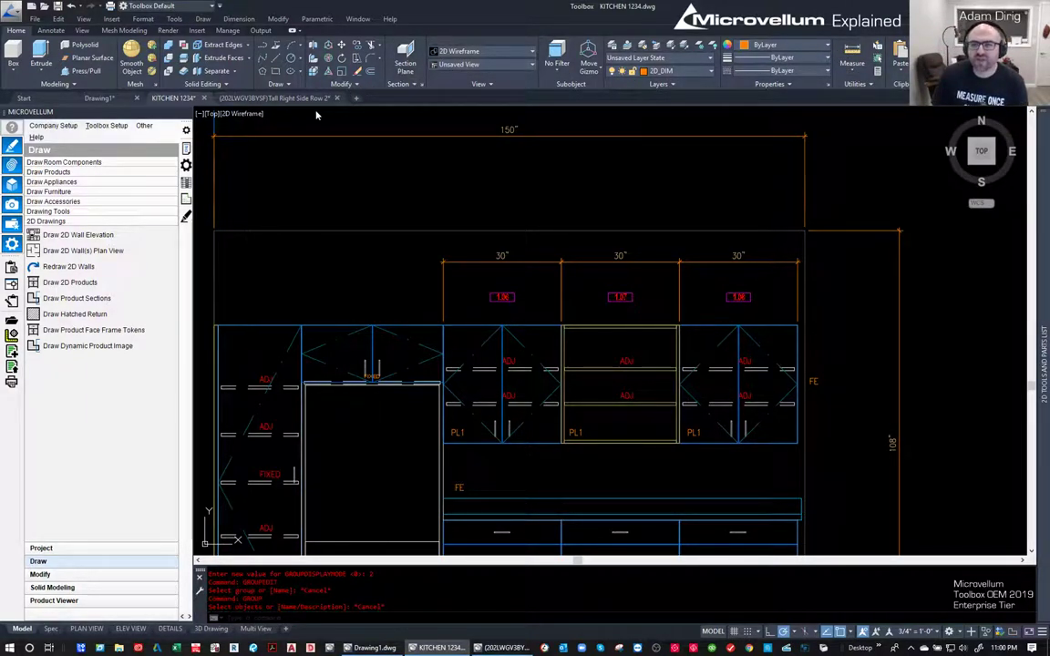
- Add a linear dimension across the upper cabinet above the refrigerator opening, aligned with the existing row of 30" cabinet dimensions
click(362, 285)
click(336, 261)
text(DIMLIN)
key(Return)
scroll(411, 307, up, 2)
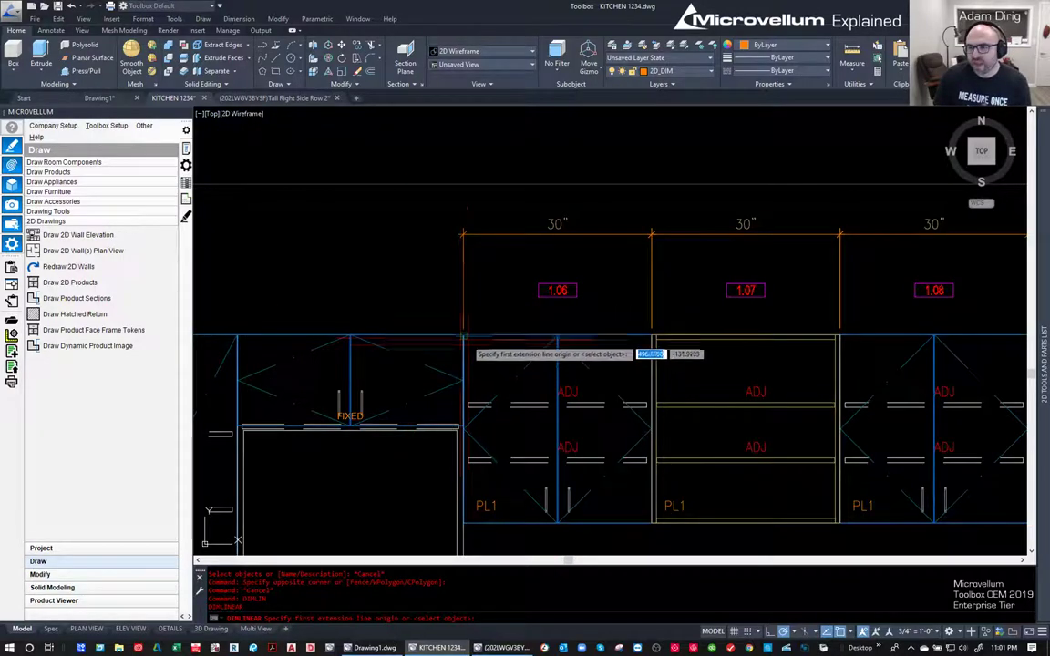
scroll(464, 335, up, 5)
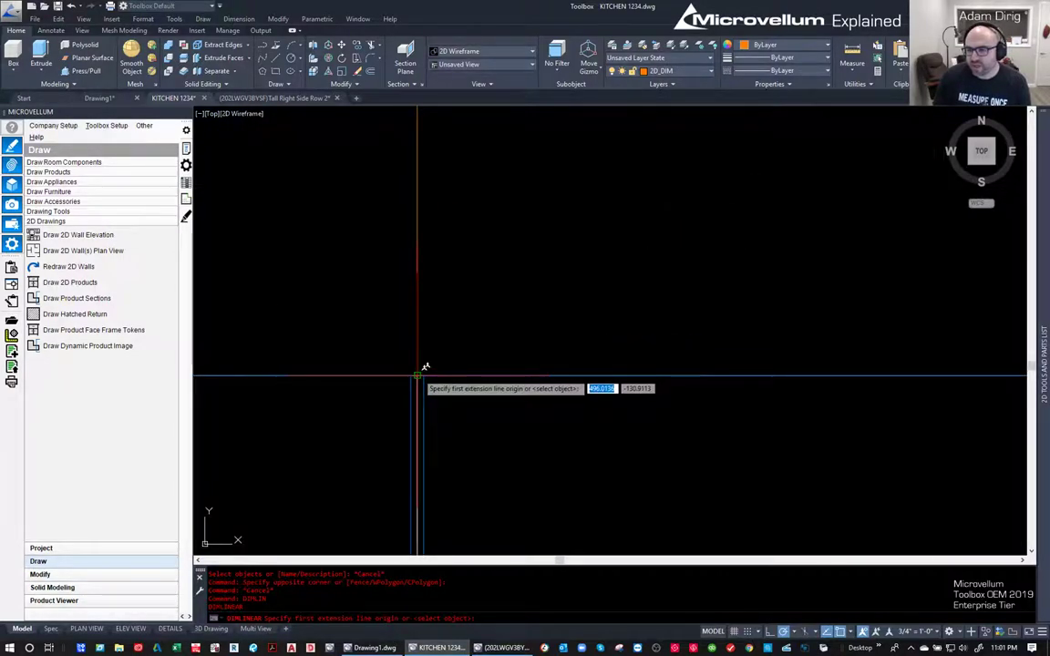
scroll(425, 368, down, 3)
scroll(401, 346, up, 5)
click(398, 339)
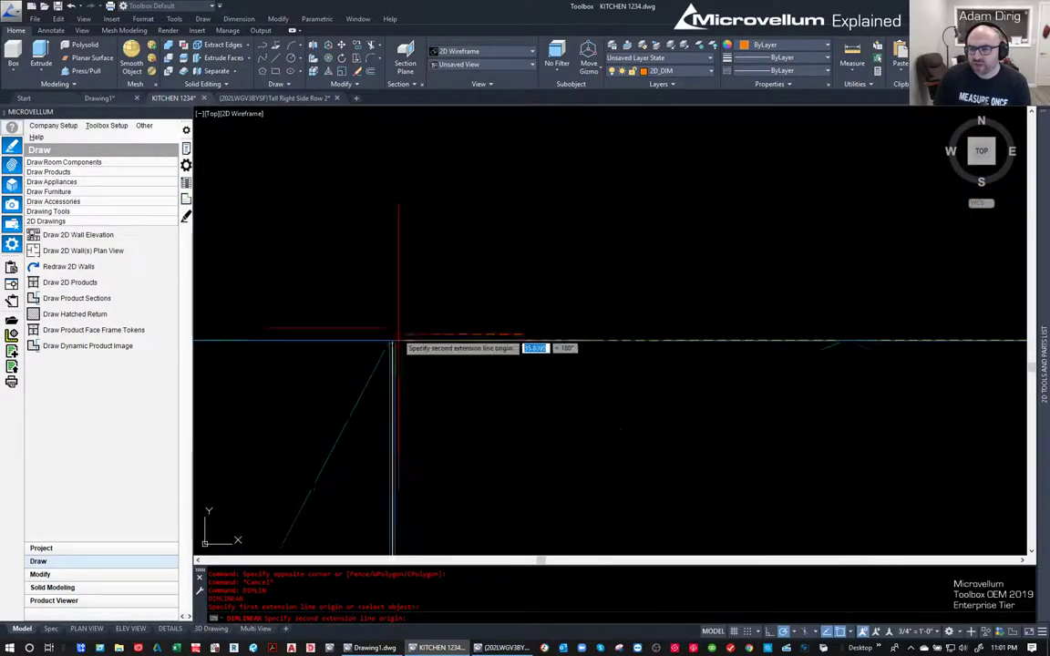
scroll(380, 355, down, 4)
click(723, 344)
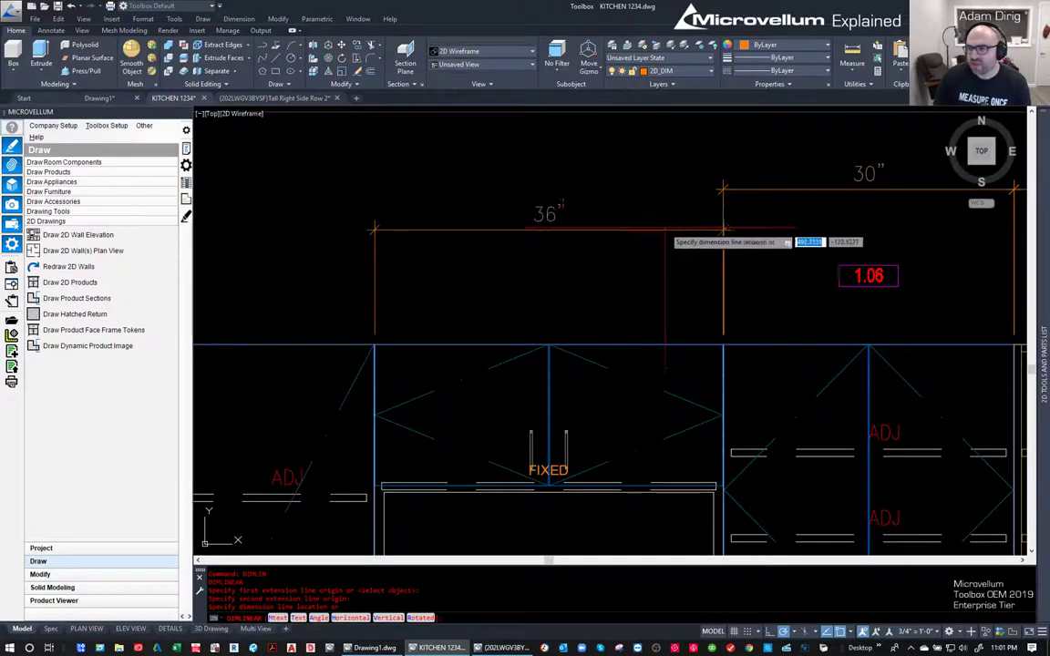
click(729, 190)
key(Escape)
- Continue the new cabinet dimension across the tall cabinet and the narrow filler to the wall's end
middle_drag(391, 315, 655, 300)
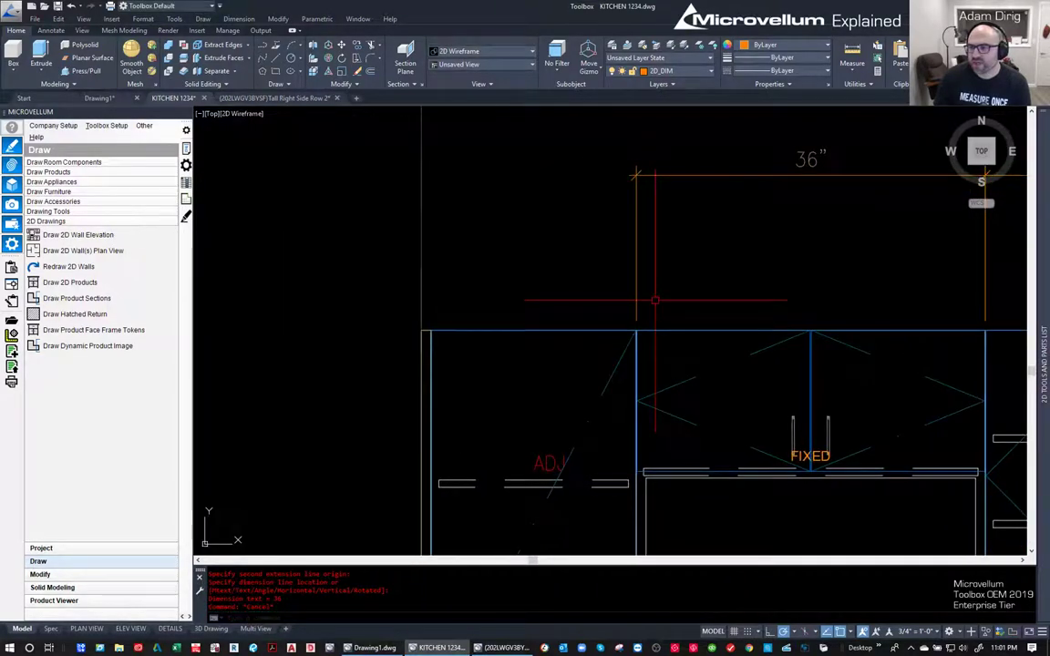
click(637, 172)
mouse_move(637, 173)
click(693, 219)
scroll(461, 351, up, 5)
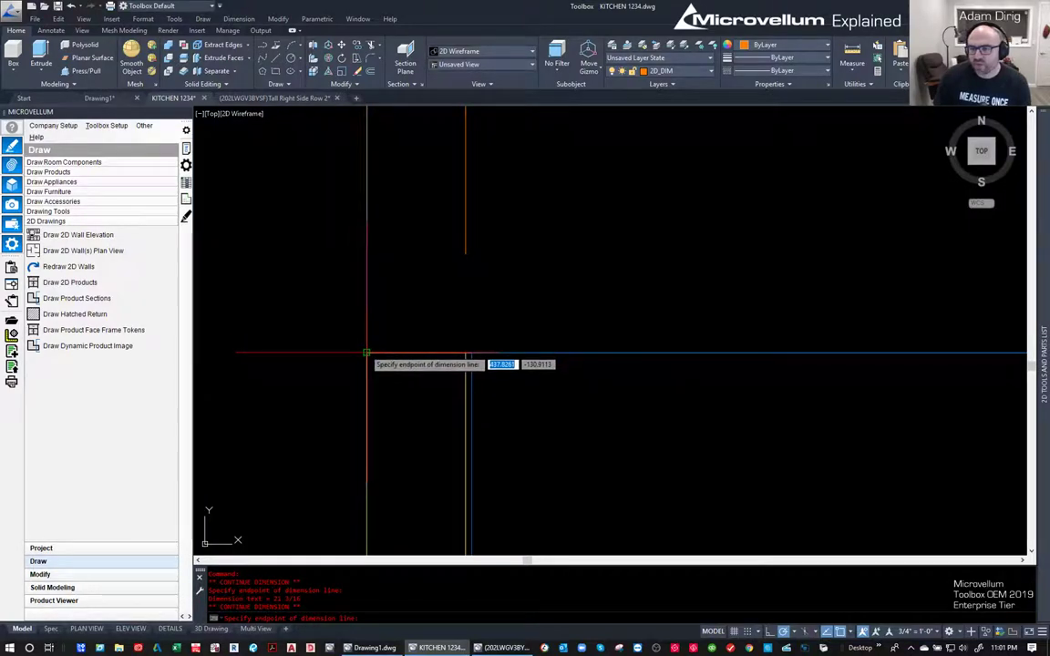
scroll(368, 356, down, 2)
key(Escape)
scroll(403, 374, down, 6)
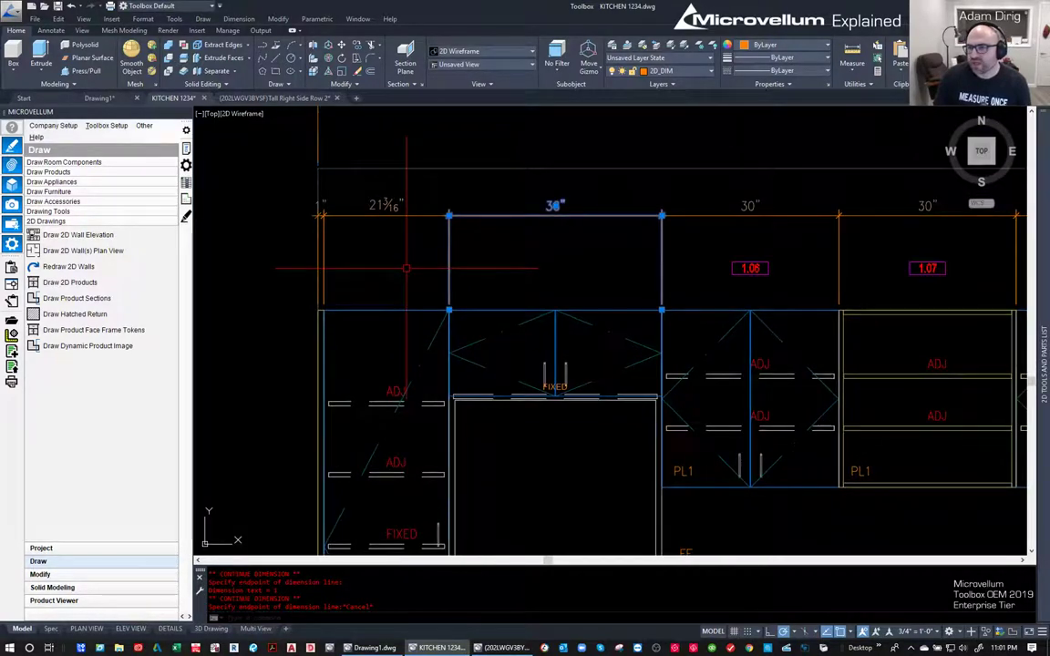
- Examine the dimensioned wall elevation, including its cabinet tags, lower dimensions and title
scroll(629, 356, down, 4)
middle_drag(634, 365, 620, 351)
scroll(528, 342, up, 4)
middle_drag(446, 329, 428, 359)
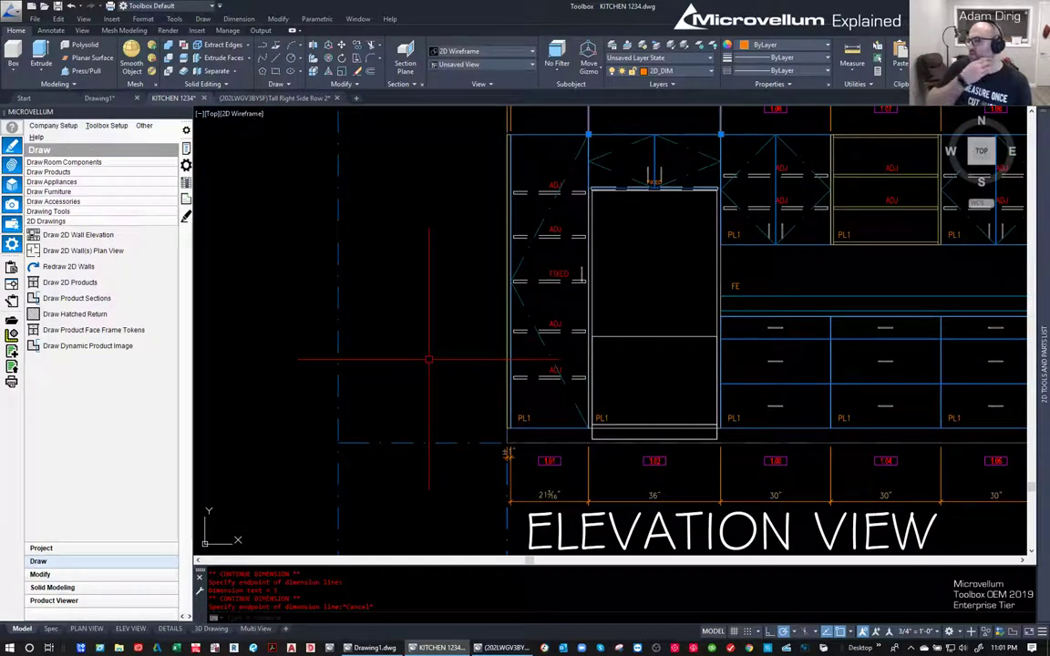
scroll(429, 359, down, 4)
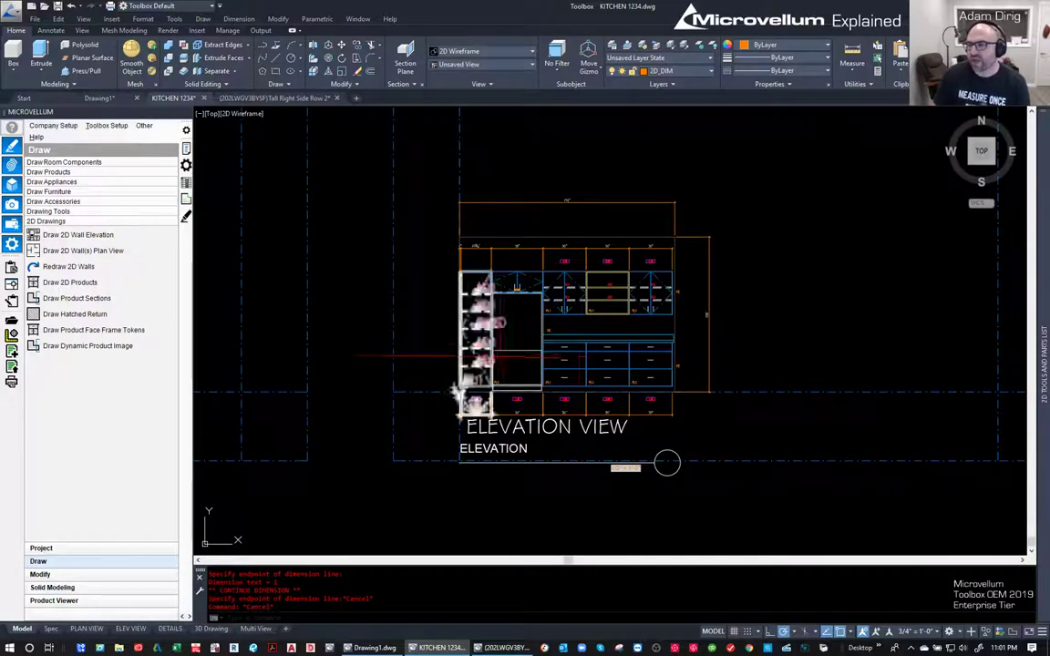
click(859, 274)
click(601, 262)
scroll(628, 273, up, 4)
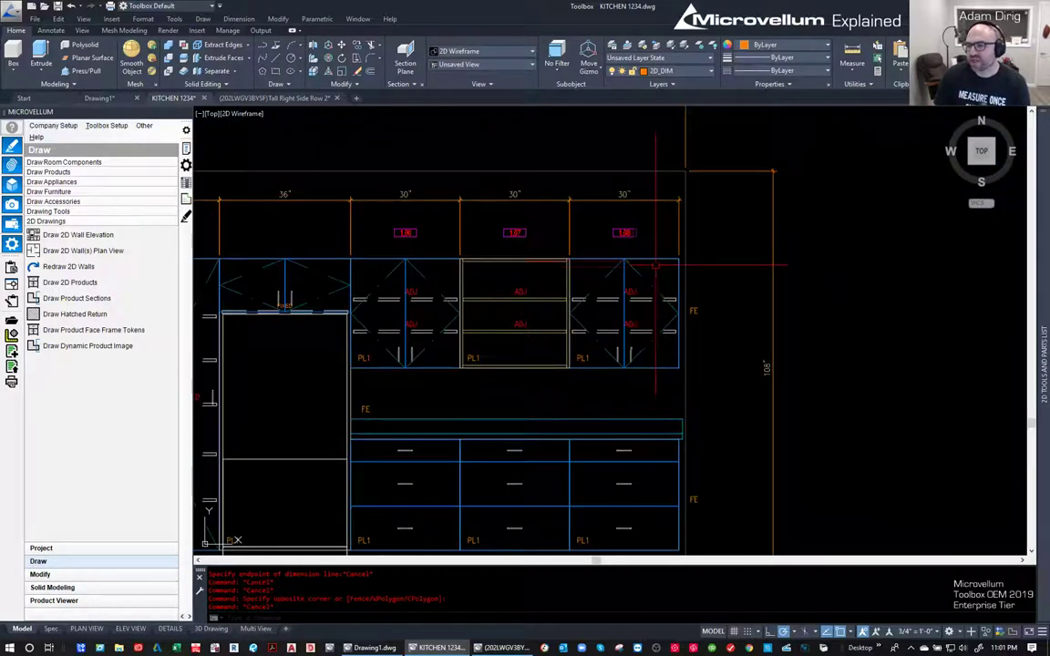
scroll(601, 301, down, 4)
scroll(273, 294, up, 3)
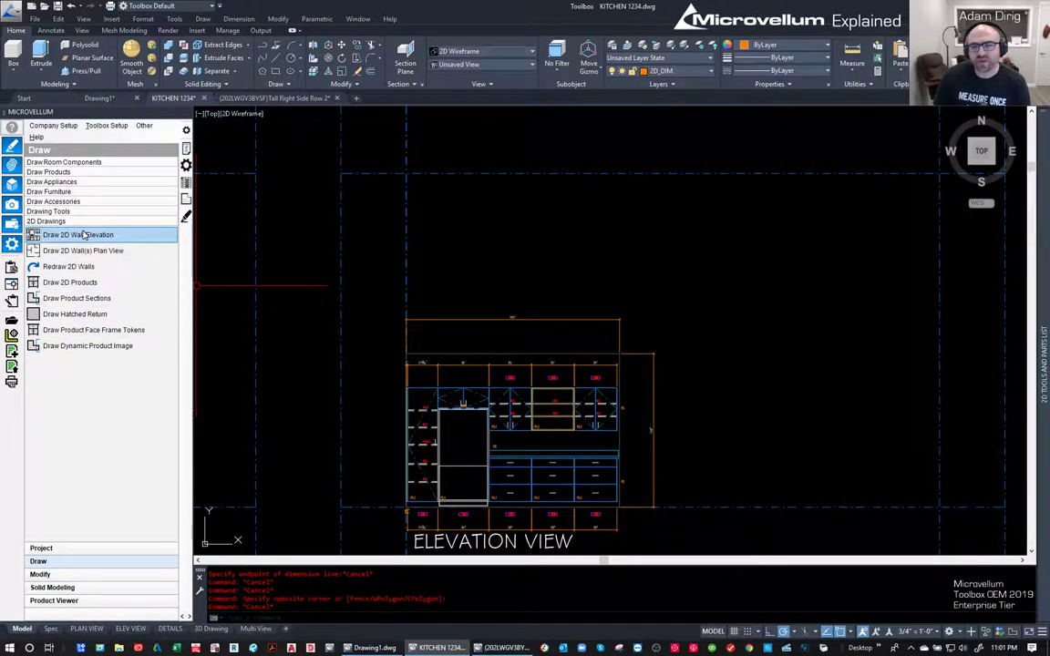
- Draw a 2D plan view of the long back wall, placed at the guideline intersection above the wall elevation
click(109, 251)
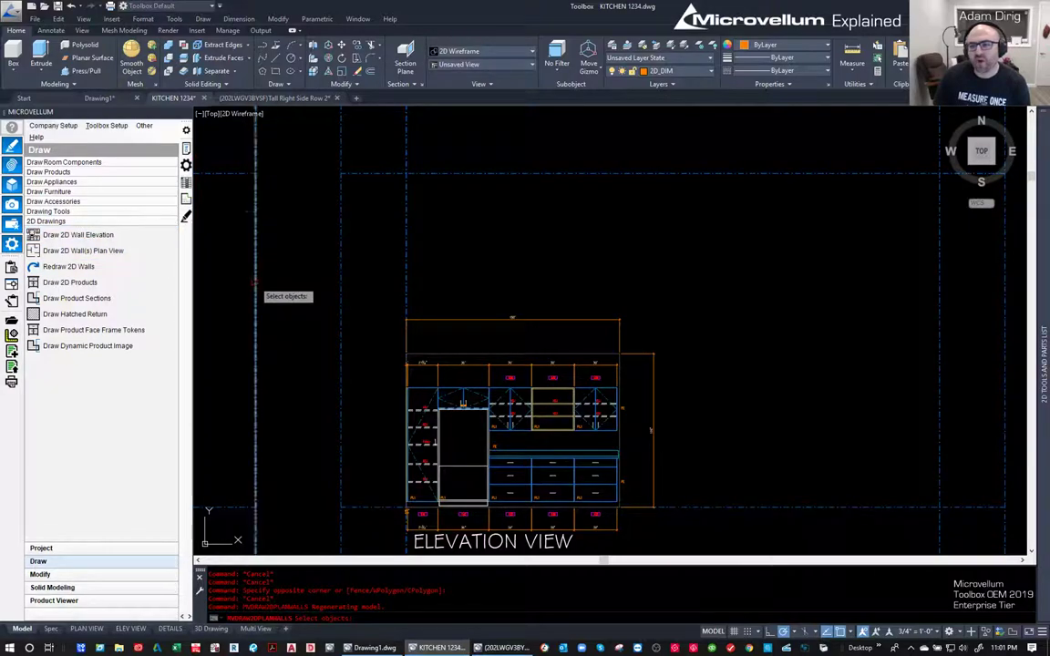
middle_drag(524, 302, 594, 301)
click(343, 226)
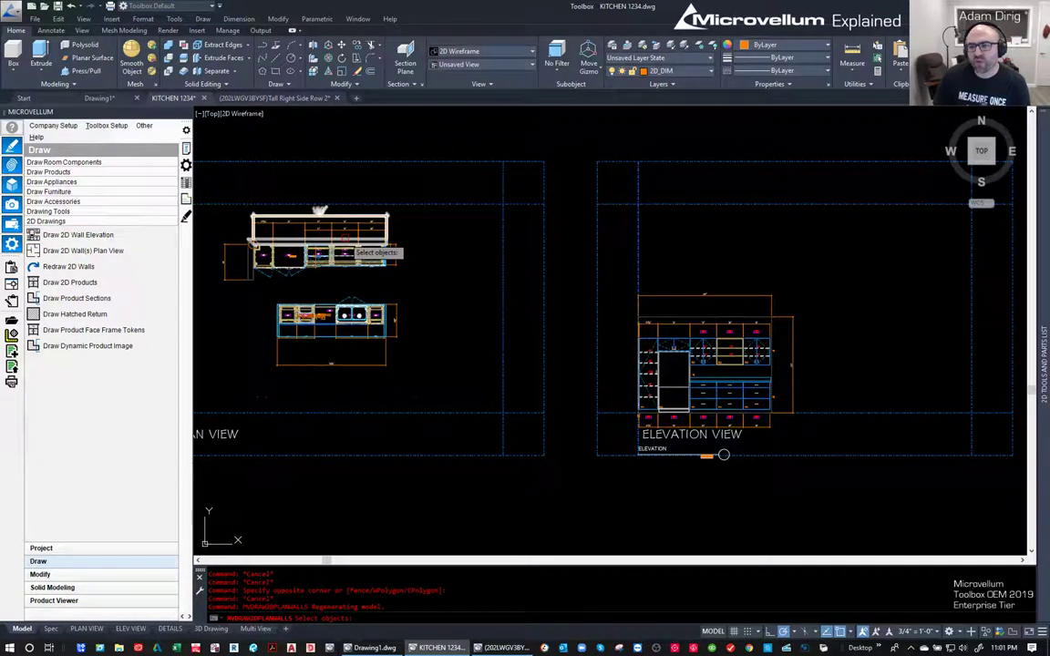
key(Return)
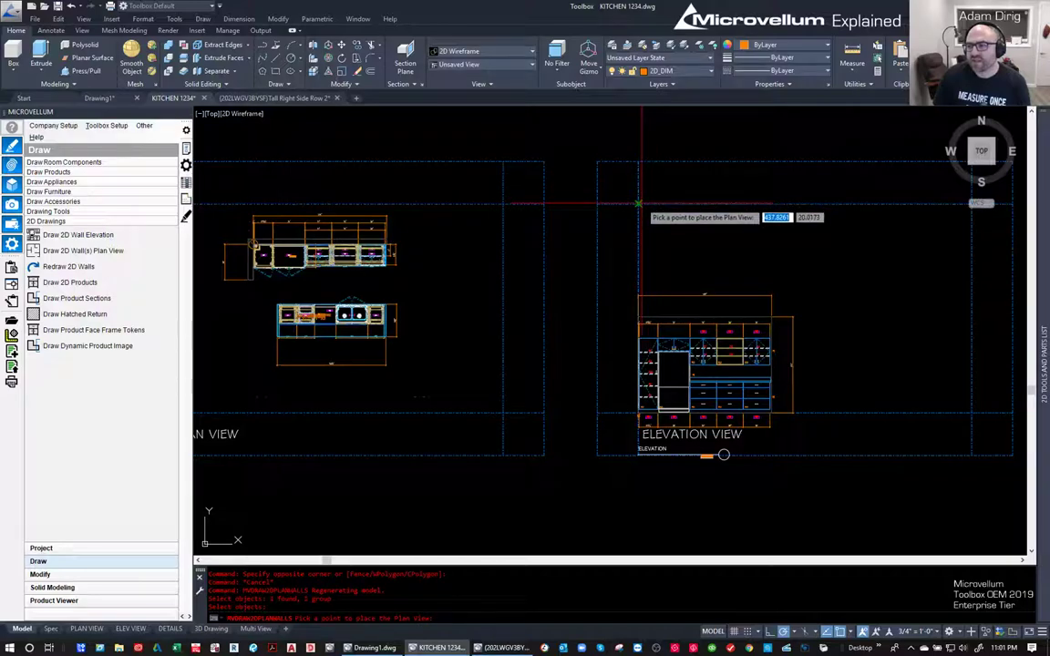
click(638, 202)
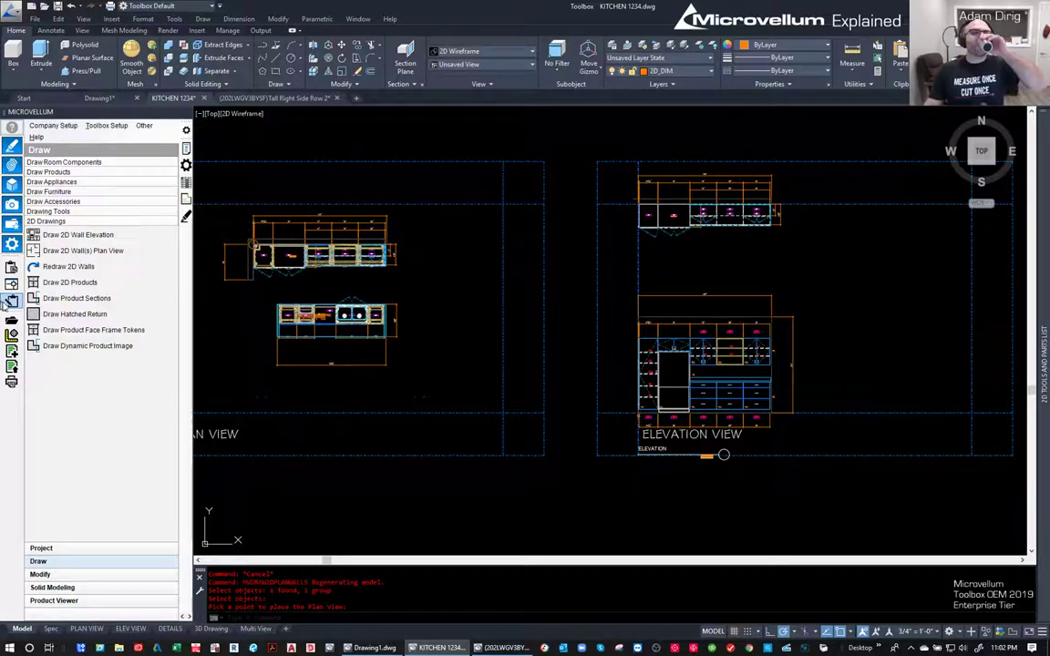
- Draw a 2D plan view of the short side wall, placed just beside the long wall's new plan view
click(110, 256)
click(224, 260)
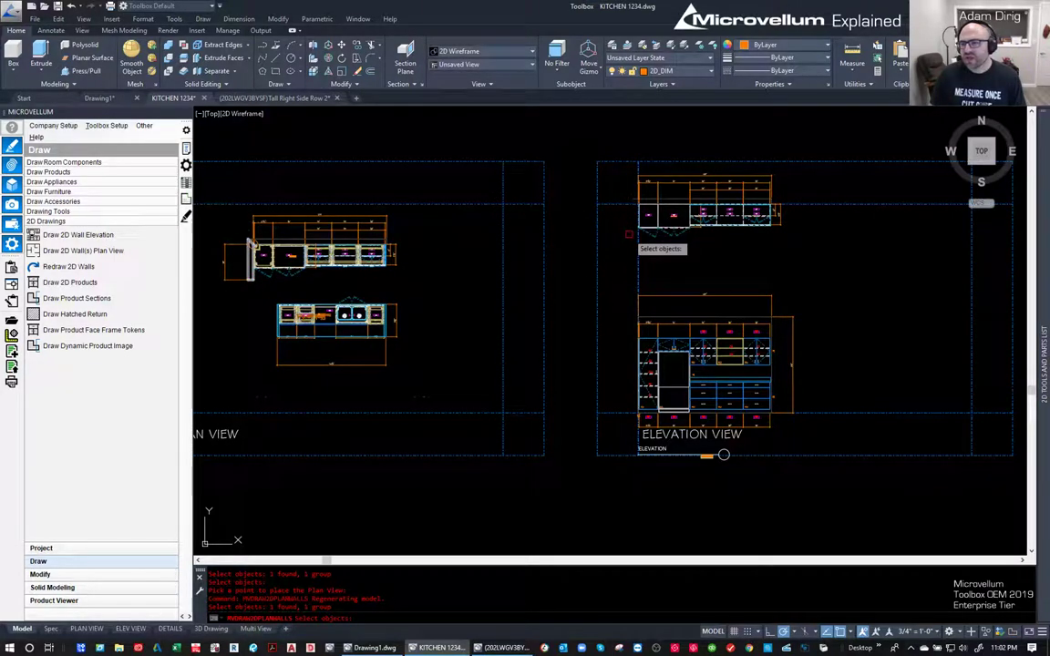
key(Return)
scroll(646, 232, up, 4)
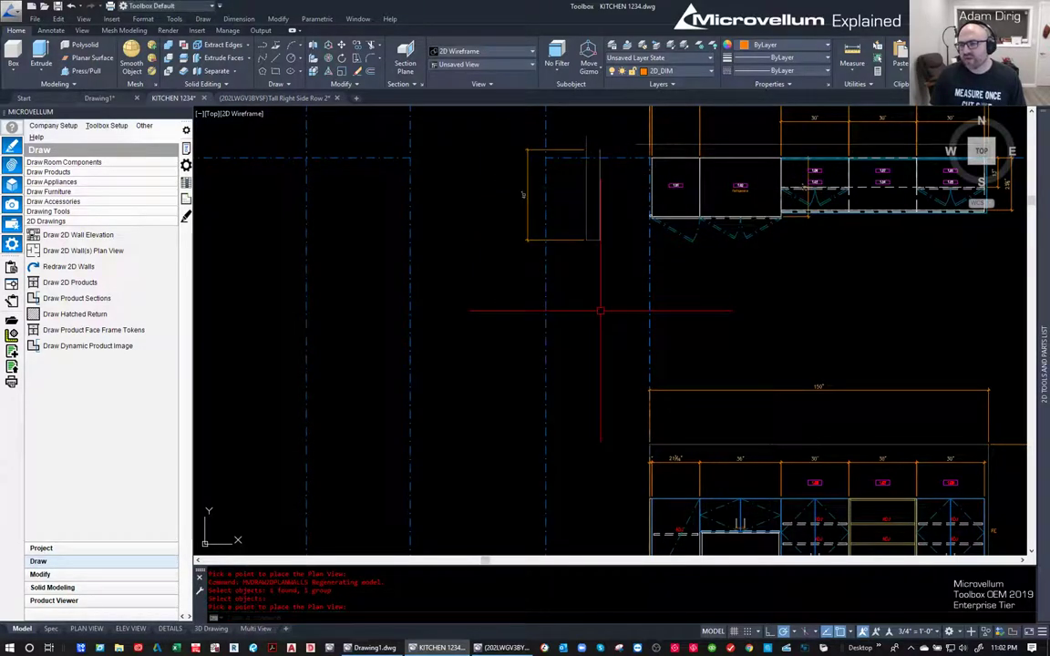
- Move the short side wall's plan view and its 40" dimension against the long wall's end so their corners join
click(580, 211)
click(580, 212)
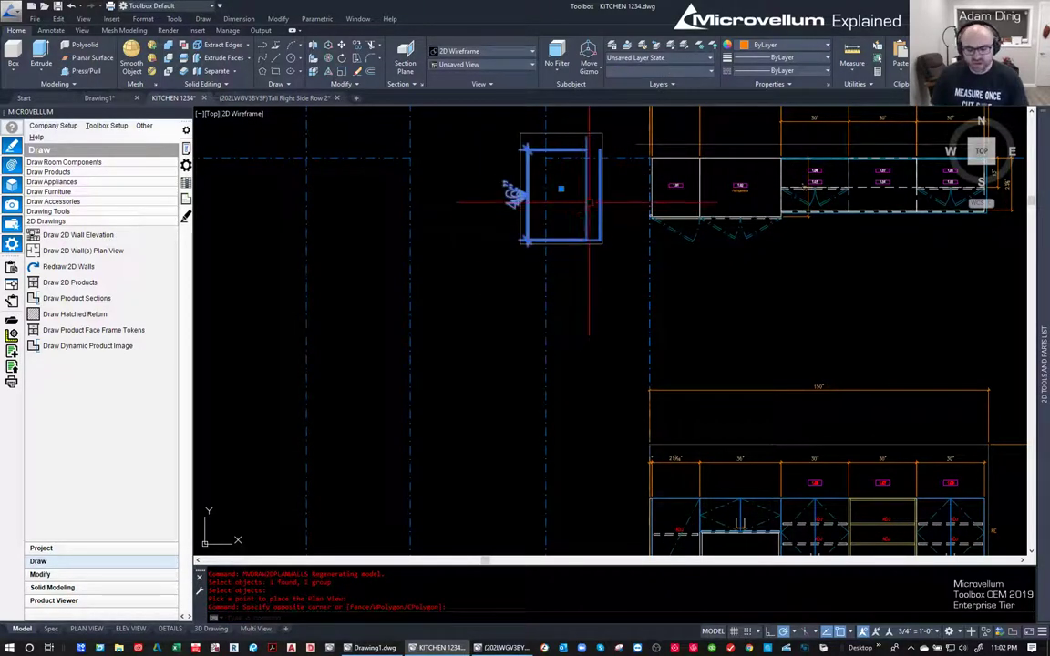
text(m)
key(Return)
click(601, 139)
scroll(619, 138, up, 3)
scroll(620, 138, up, 2)
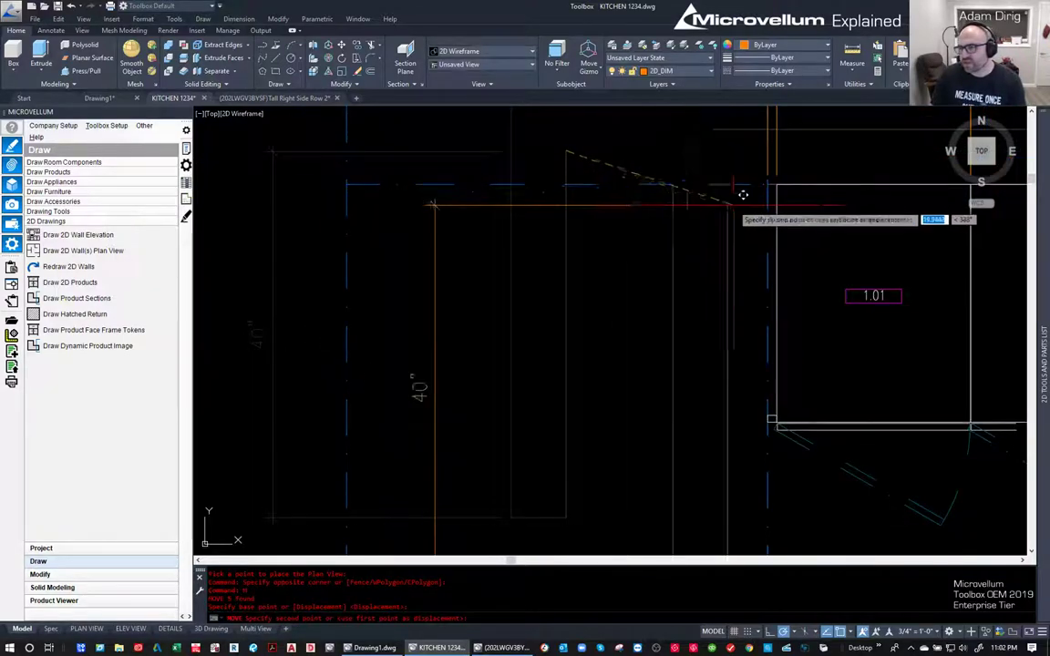
click(473, 185)
scroll(474, 185, down, 5)
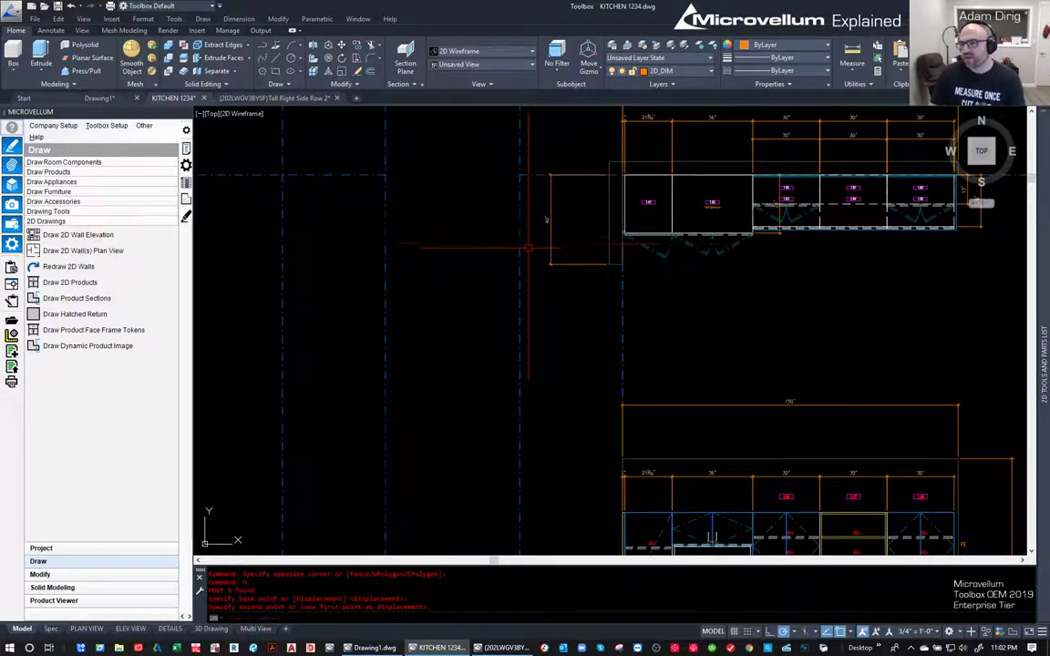
middle_drag(780, 290, 706, 228)
key(Escape)
scroll(706, 228, down, 2)
scroll(708, 313, up, 6)
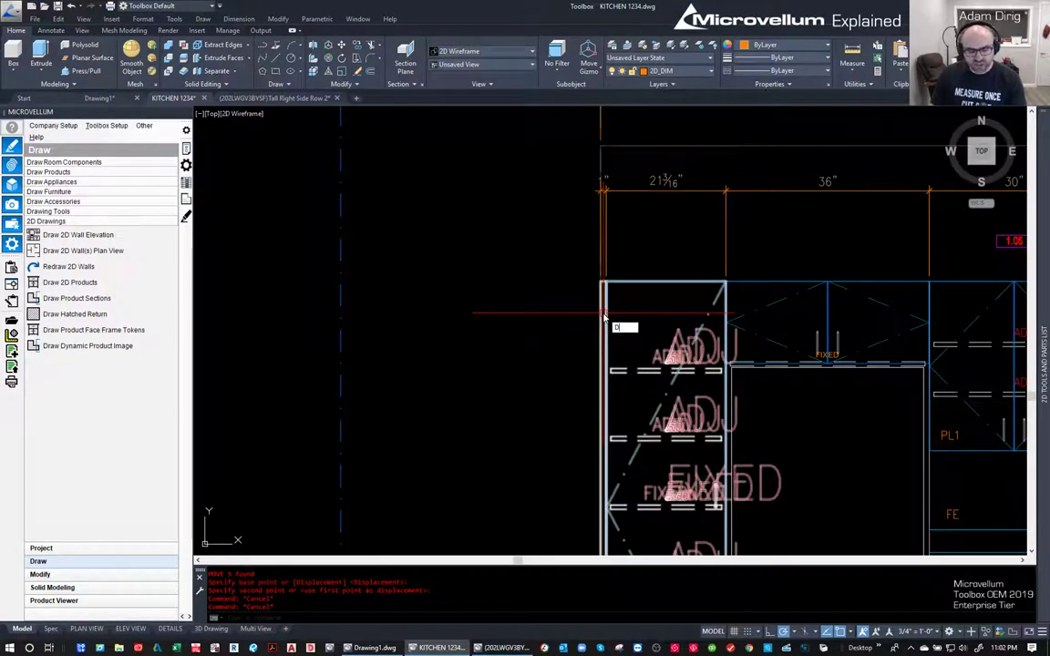
key(Return)
click(599, 281)
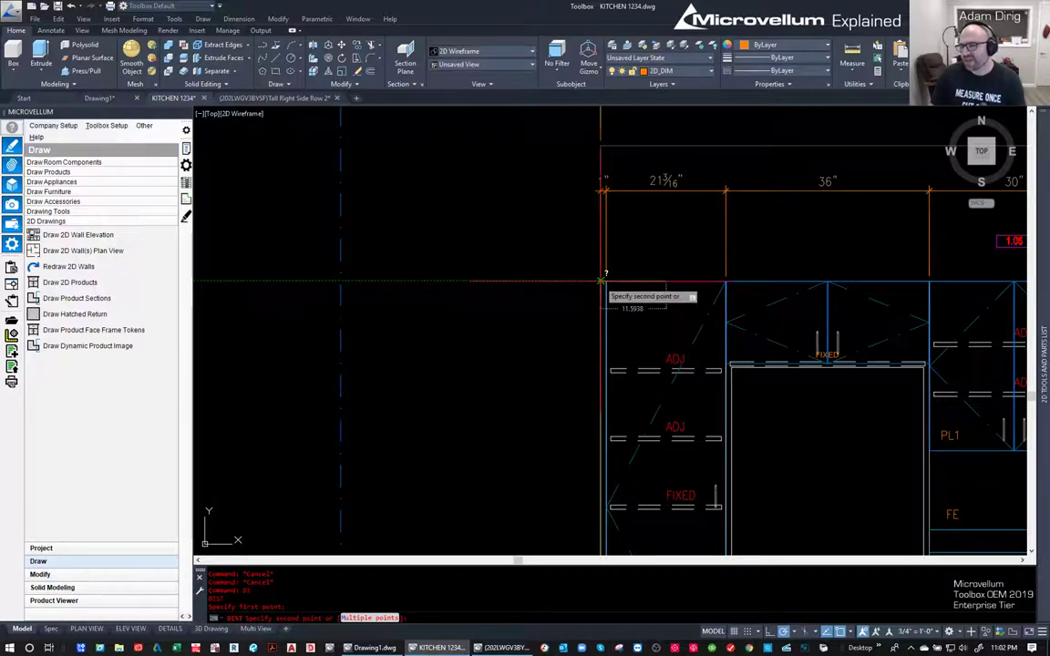
key(Escape)
scroll(610, 292, down, 5)
scroll(625, 316, down, 2)
middle_drag(625, 315, 554, 254)
scroll(638, 300, up, 3)
mouse_move(688, 335)
middle_down()
mouse_move(619, 292)
mouse_move(543, 319)
middle_up()
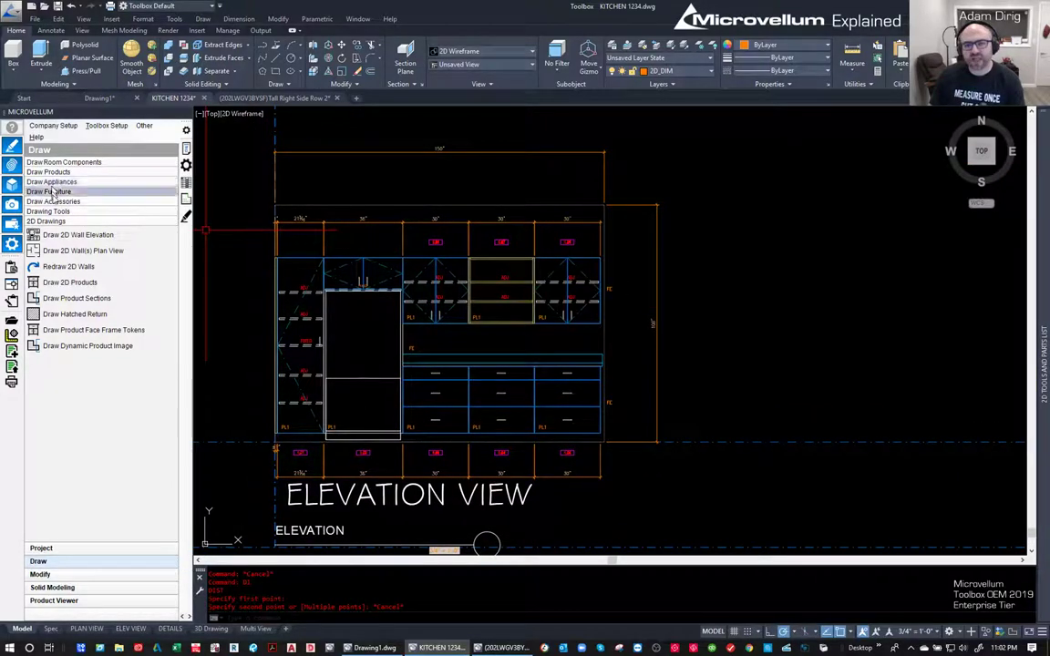
- Draw a right-facing cross section of the tall cabinet 12 inches from the origin, with all object snap modes enabled, on the floor guideline beside the elevation
click(78, 298)
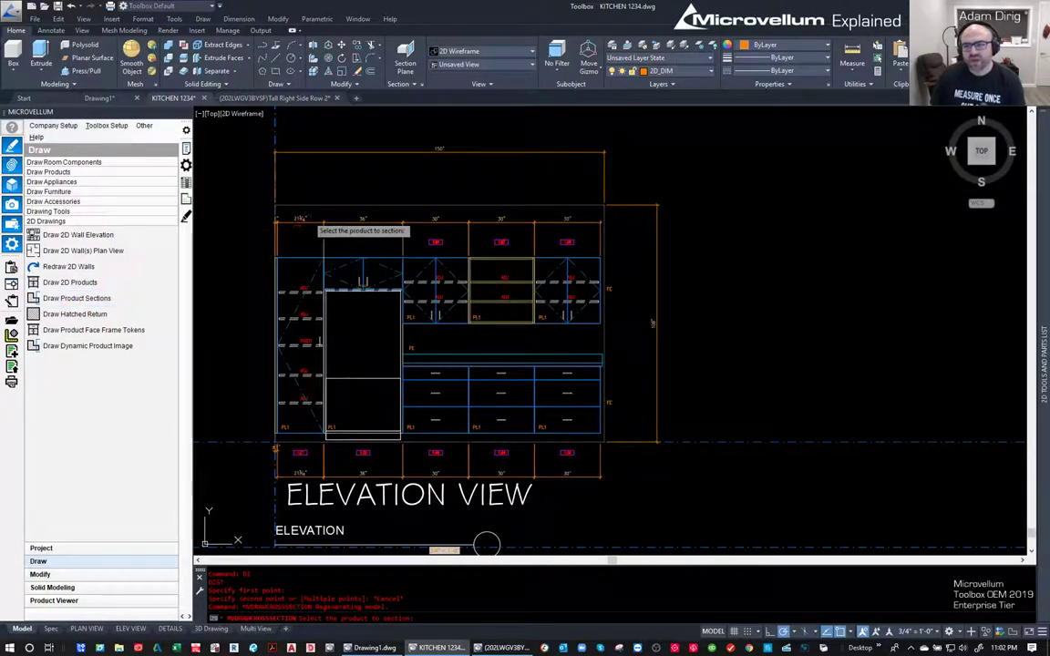
click(313, 209)
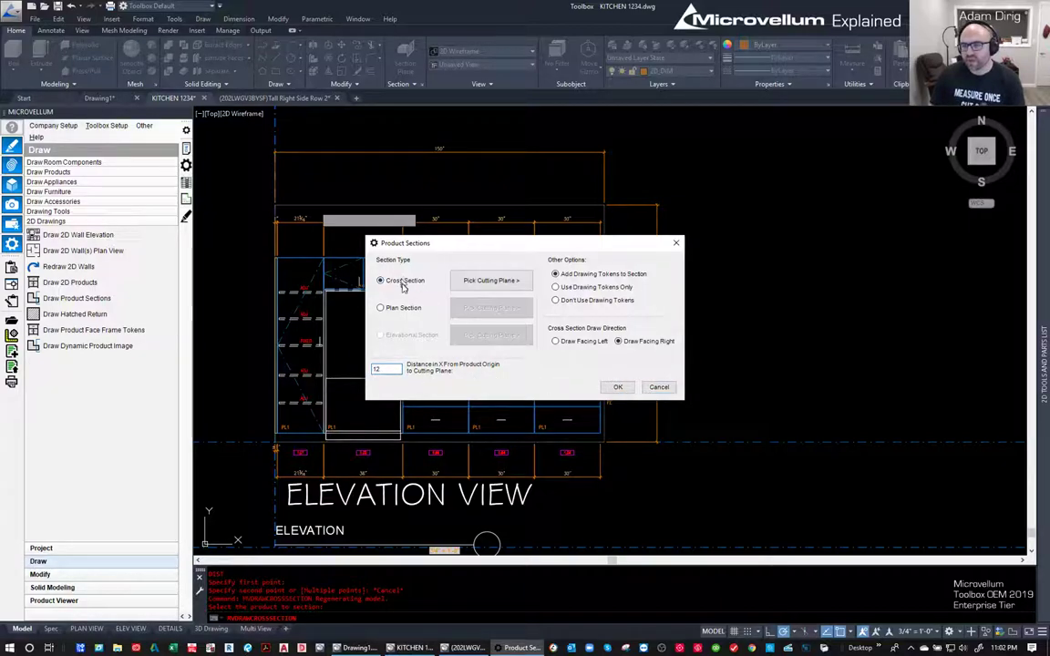
click(617, 388)
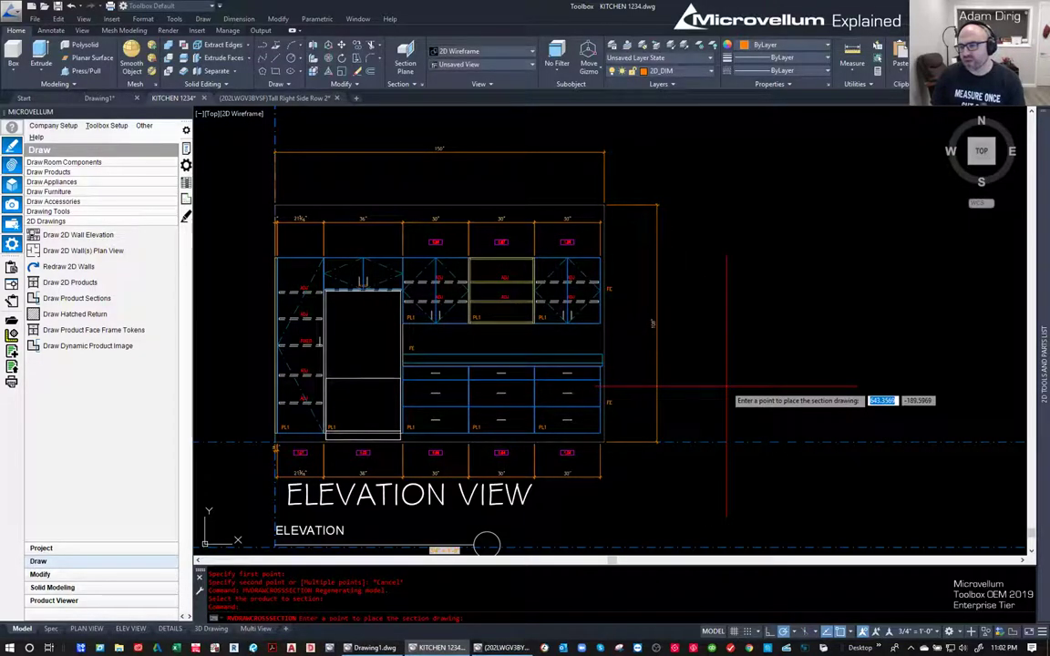
click(846, 630)
click(841, 617)
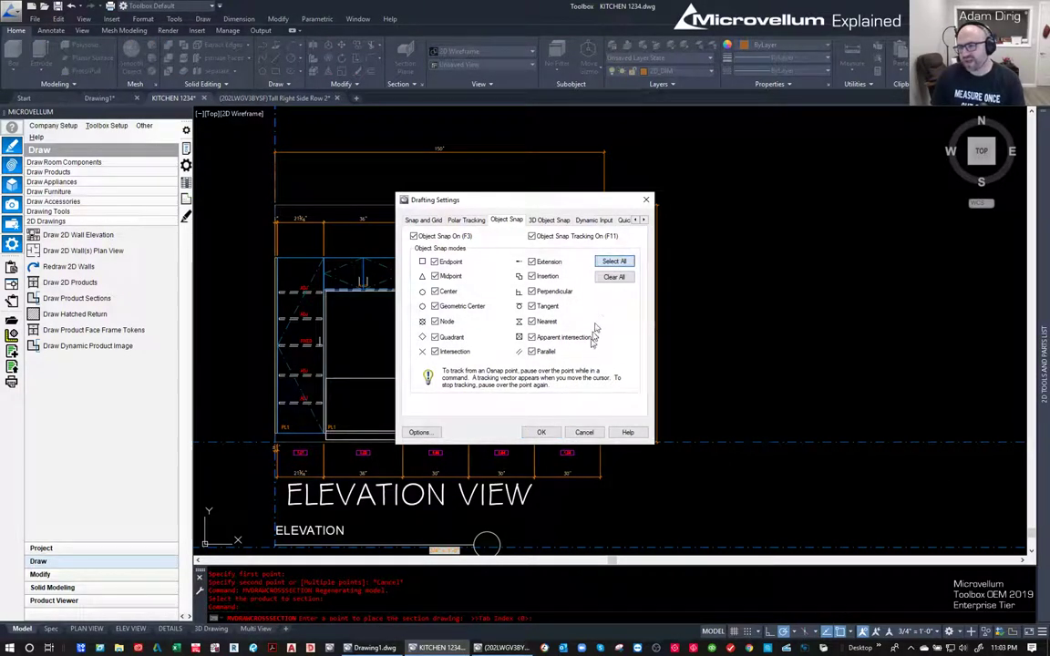
click(556, 433)
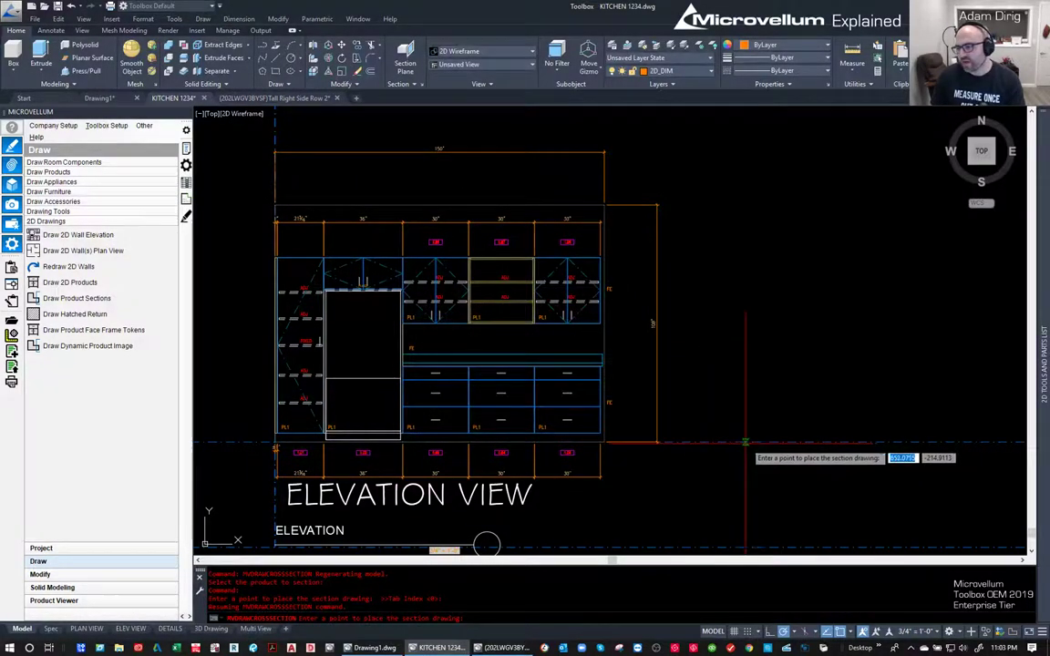
click(747, 442)
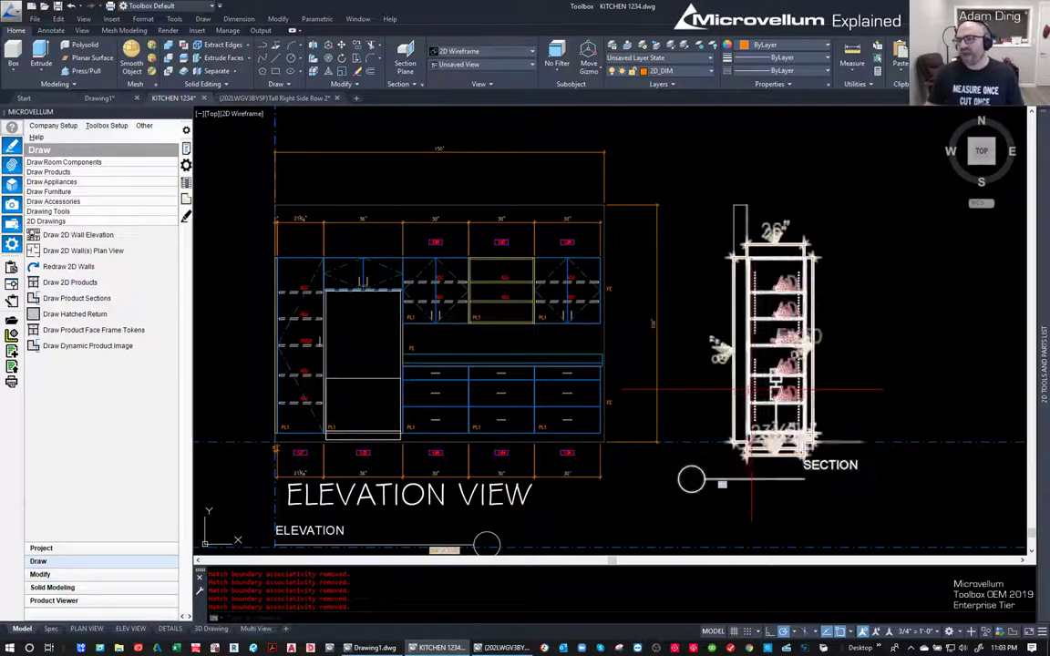
- Measure the horizontal distance from the first 30" upper cabinet to the wall's end beside the tall cabinet
scroll(785, 417, up, 5)
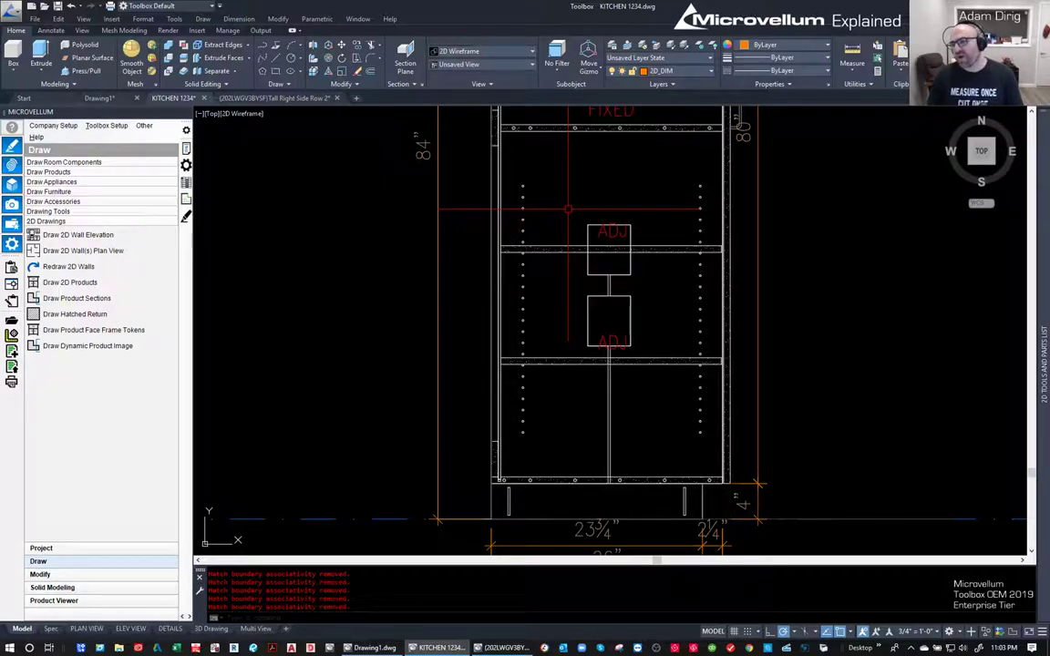
scroll(567, 210, down, 3)
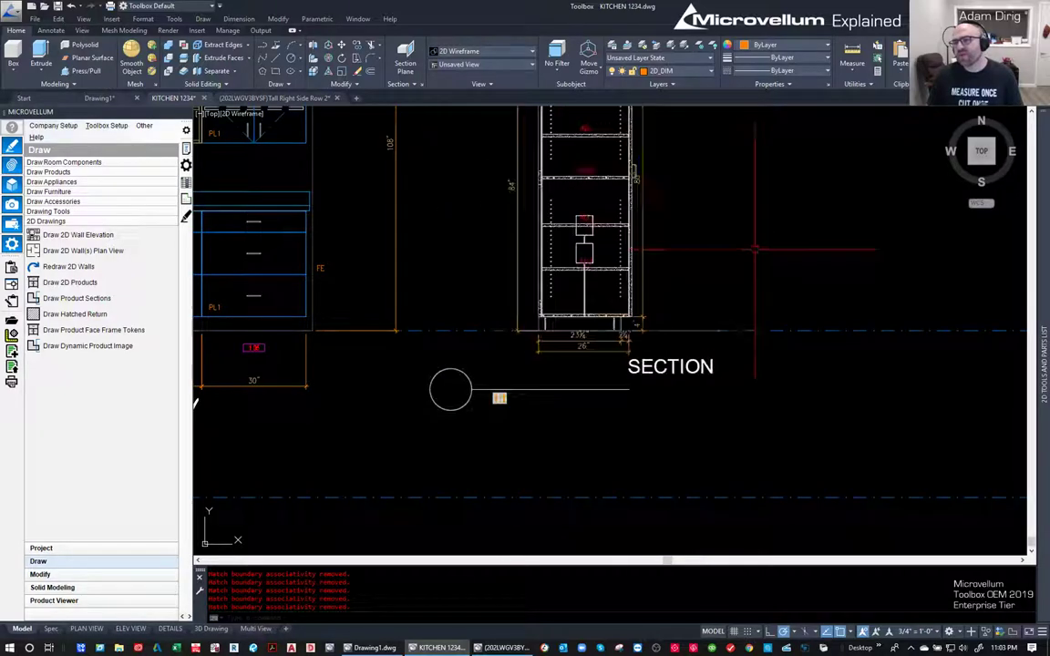
scroll(567, 210, down, 4)
mouse_move(750, 201)
middle_down()
mouse_move(530, 269)
mouse_move(731, 240)
middle_up()
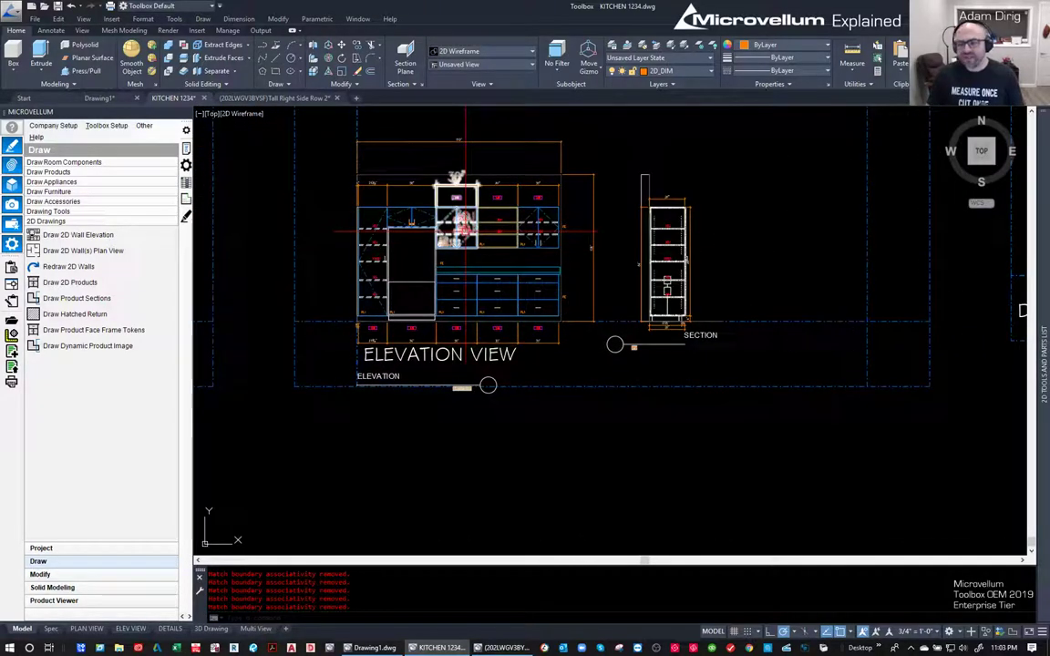
key(Return)
scroll(468, 245, up, 4)
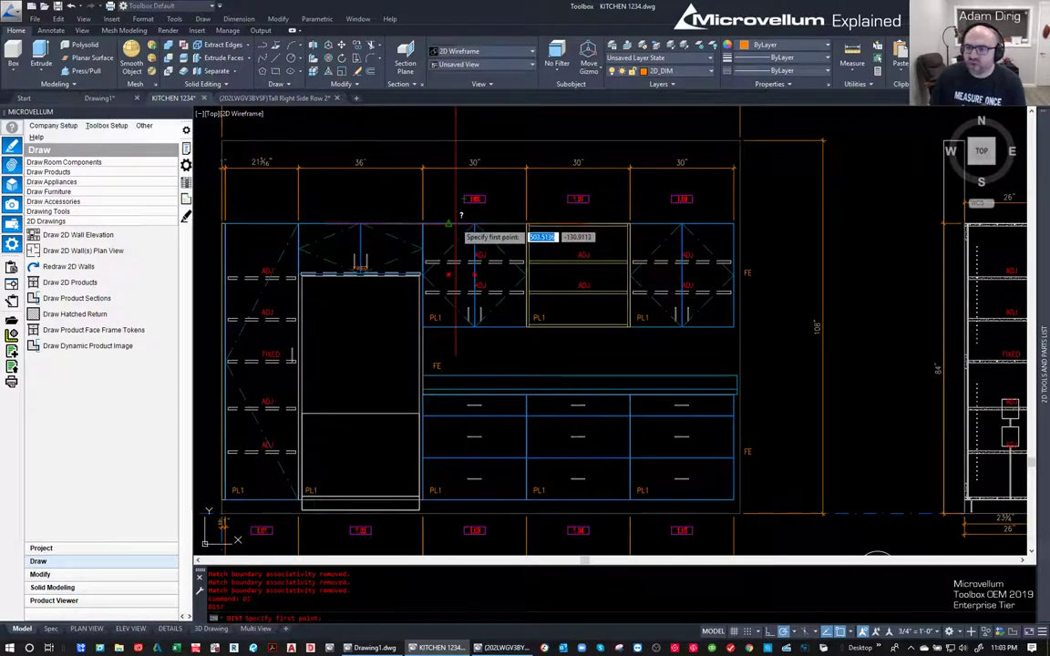
click(448, 223)
scroll(248, 223, up, 4)
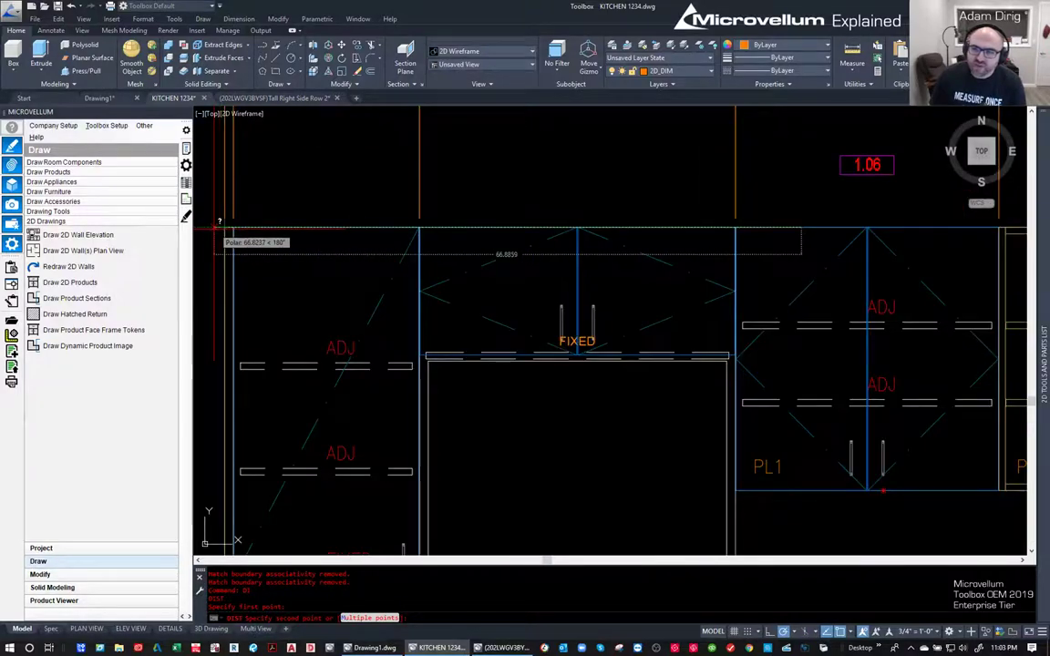
click(227, 230)
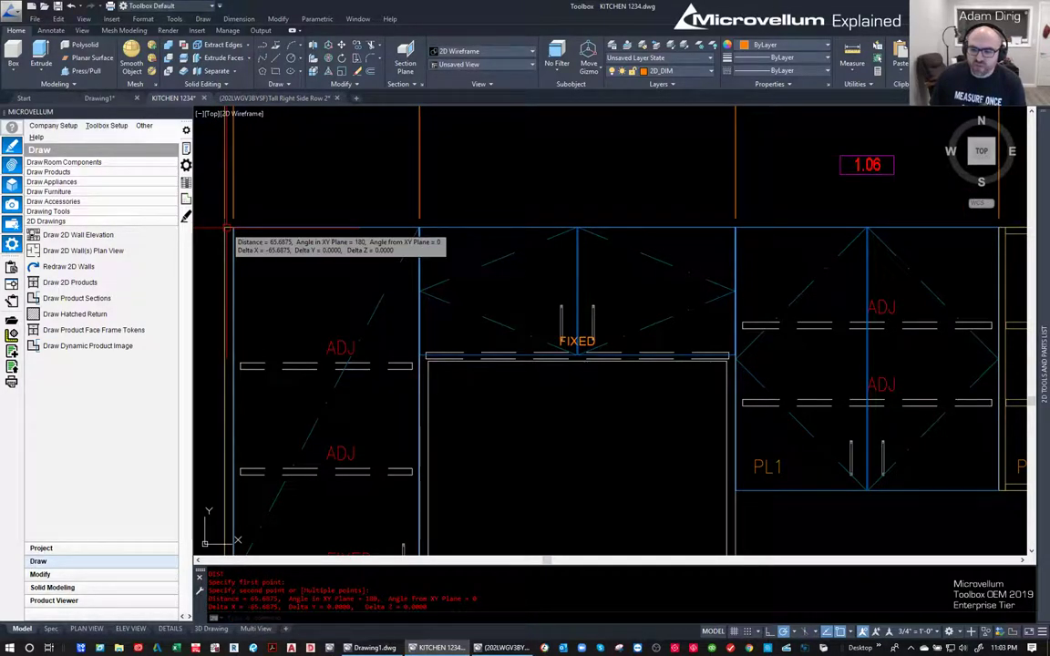
key(Escape)
- Draw a right-facing cross section through the upper and base cabinets, 74.75 inches from the origin, on the floor guideline beside the tall cabinet section
scroll(661, 252, down, 8)
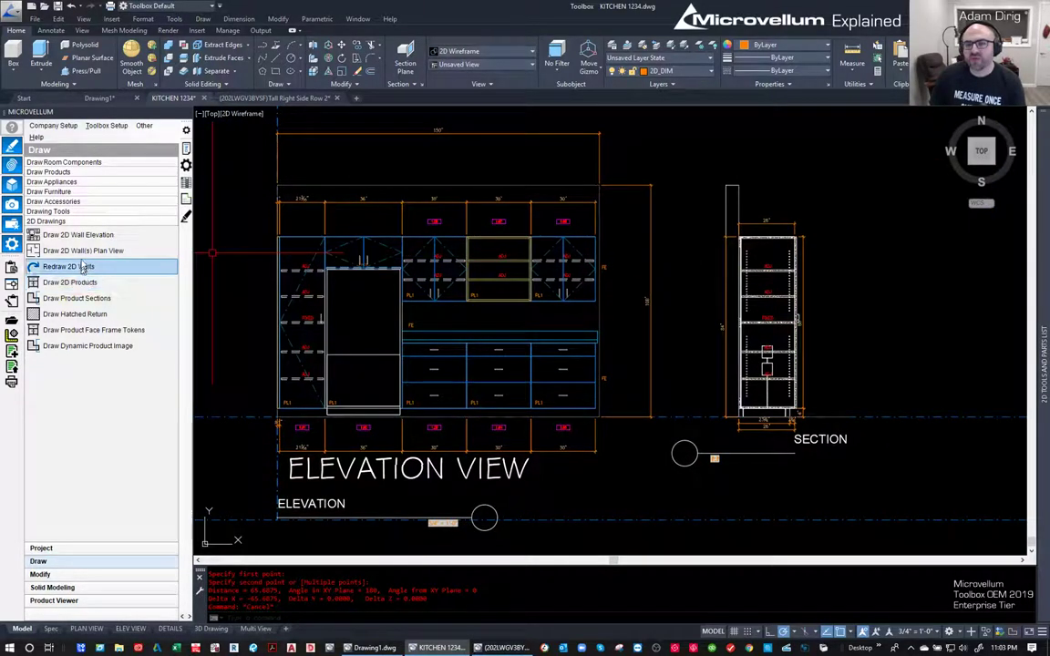
click(87, 301)
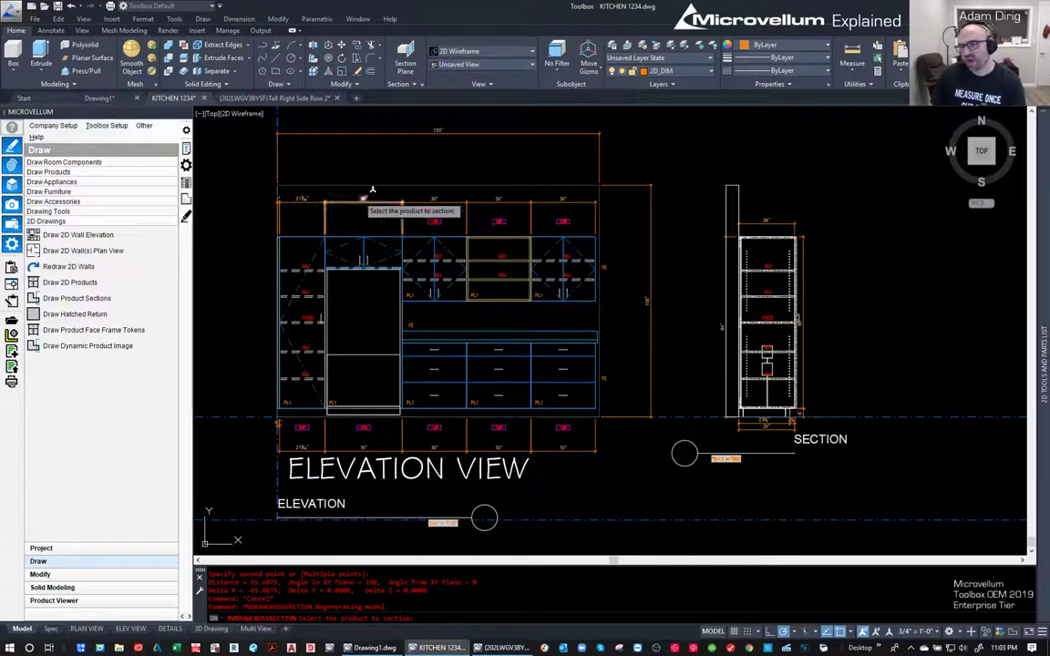
click(401, 195)
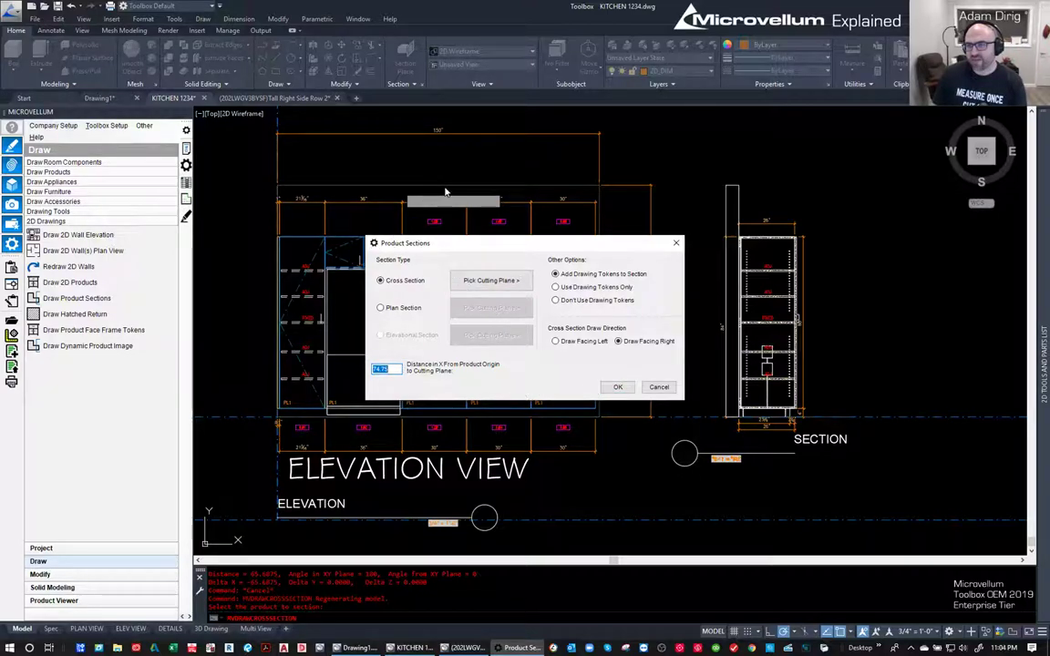
click(617, 387)
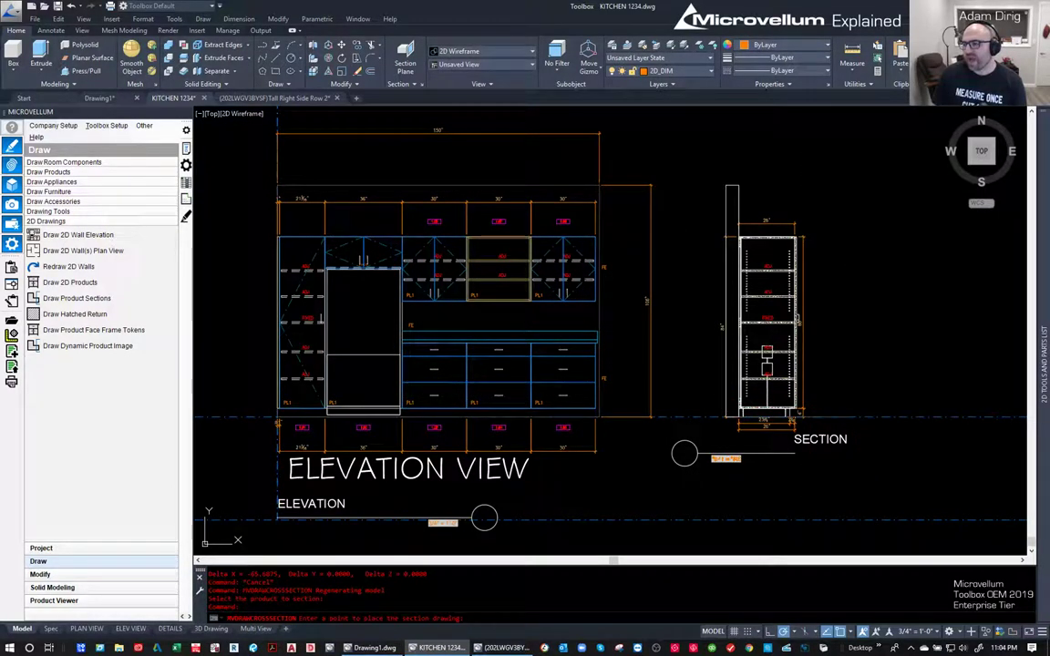
click(797, 321)
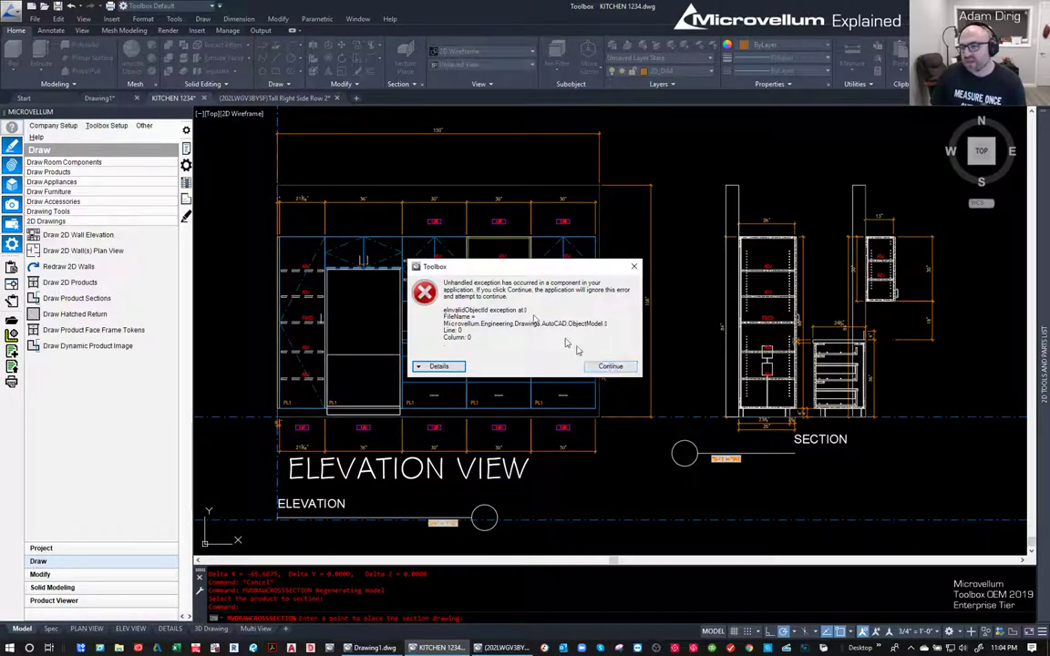
click(609, 367)
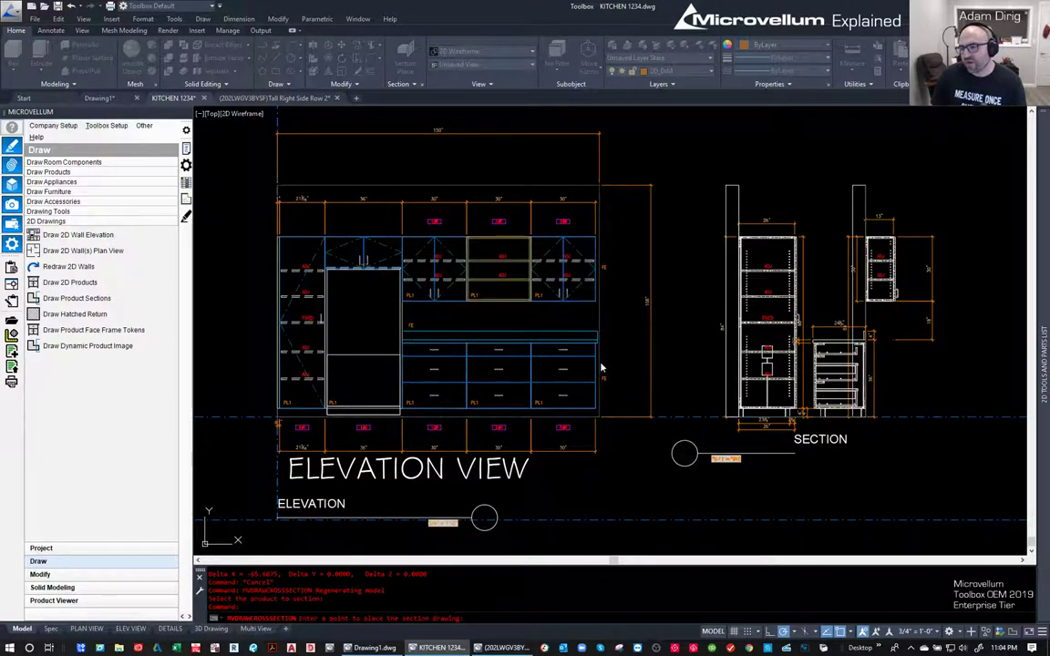
- Delete the second section's wall, upper cabinet, base cabinet and surrounding dimensions beside the tall cabinet section
scroll(798, 333, up, 5)
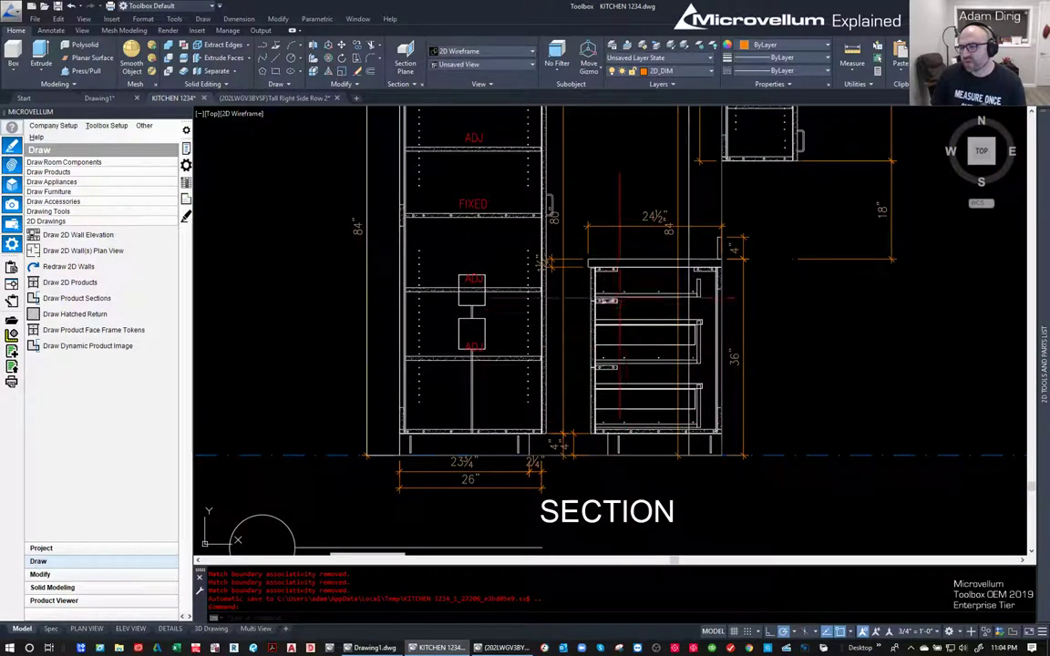
key(Escape)
scroll(635, 317, down, 4)
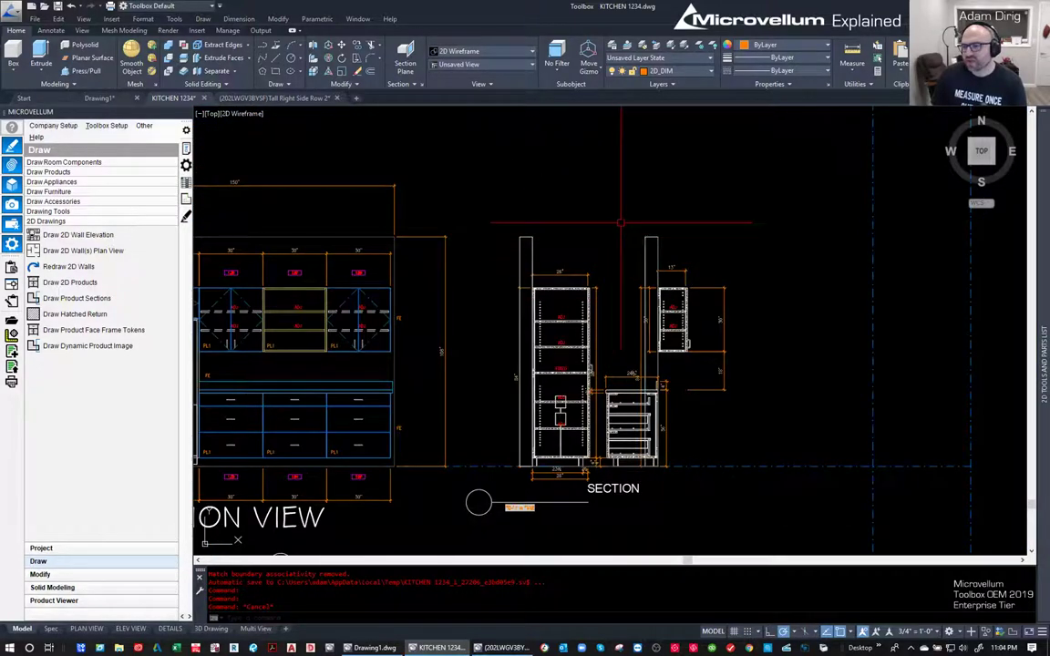
click(750, 416)
click(649, 222)
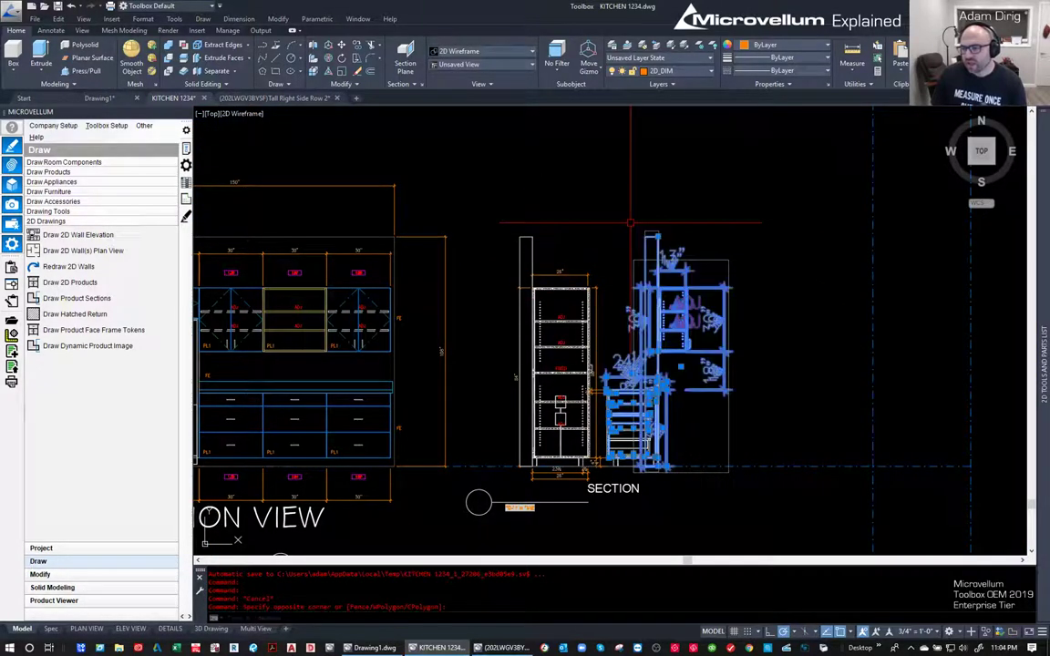
key(Delete)
scroll(638, 383, up, 5)
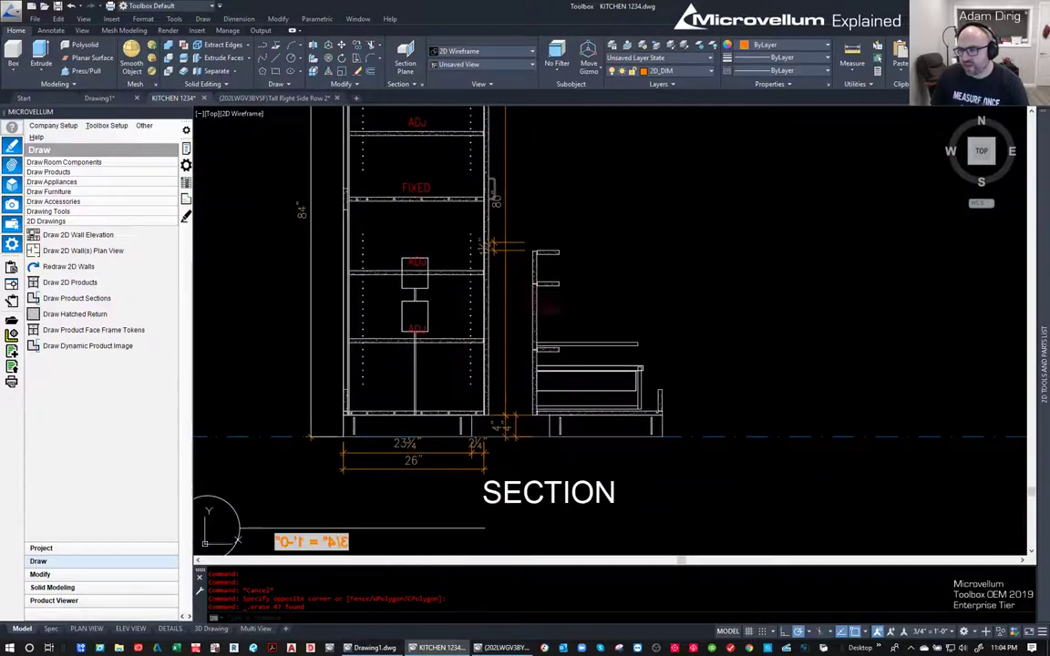
click(520, 234)
click(649, 422)
key(Delete)
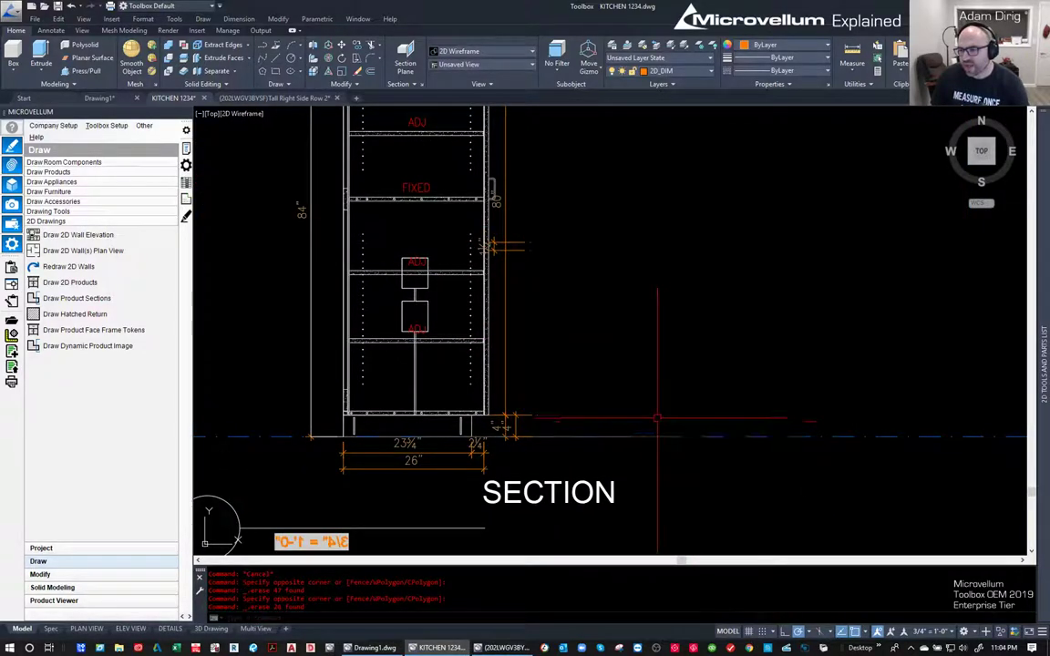
- Delete the leftover 4" and 1½" dimensions of the removed section beside the tall cabinet section
click(552, 443)
click(521, 234)
key(Delete)
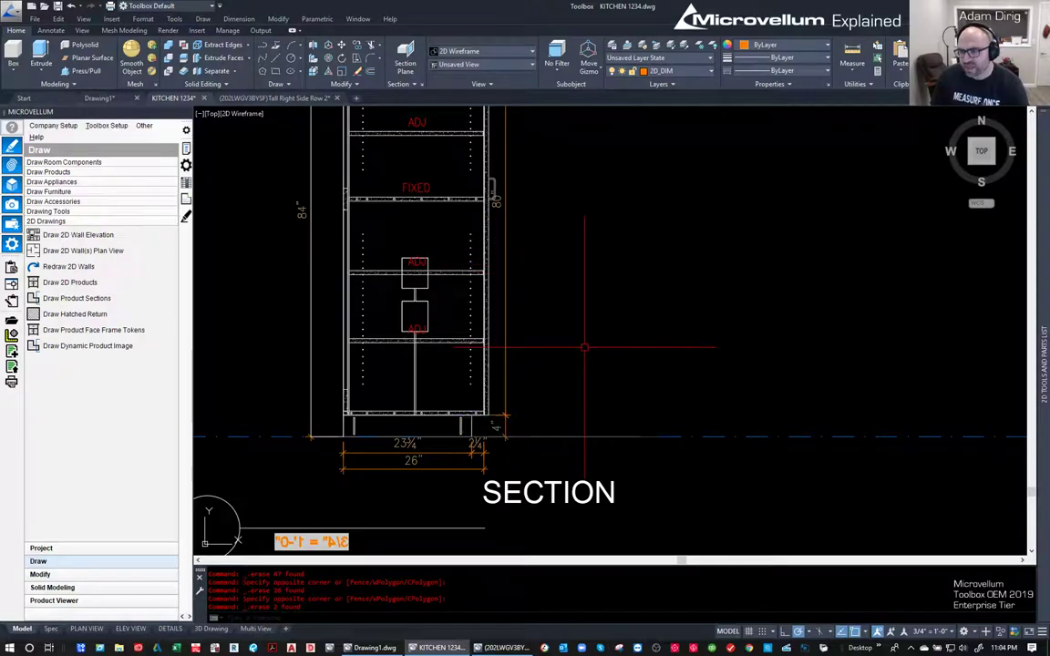
key(Escape)
key(Escape)
- Measure the horizontal distance from a point inside the first 30" upper cabinet back to the wall's end beside the tall cabinet
scroll(584, 347, down, 5)
scroll(521, 349, up, 2)
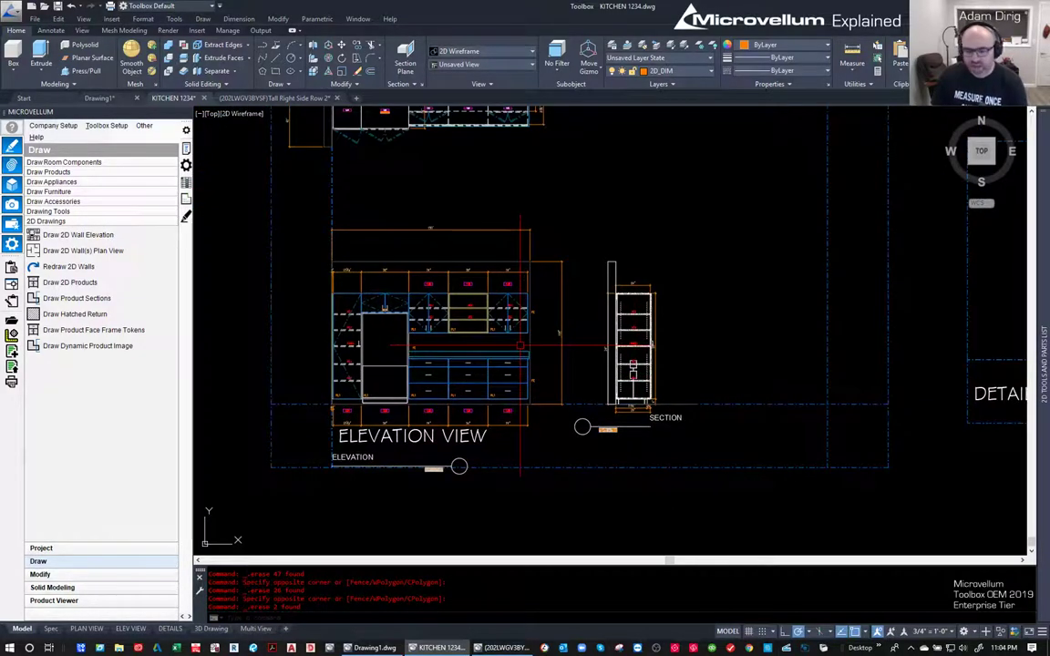
text(DI)
key(Return)
scroll(455, 310, up, 6)
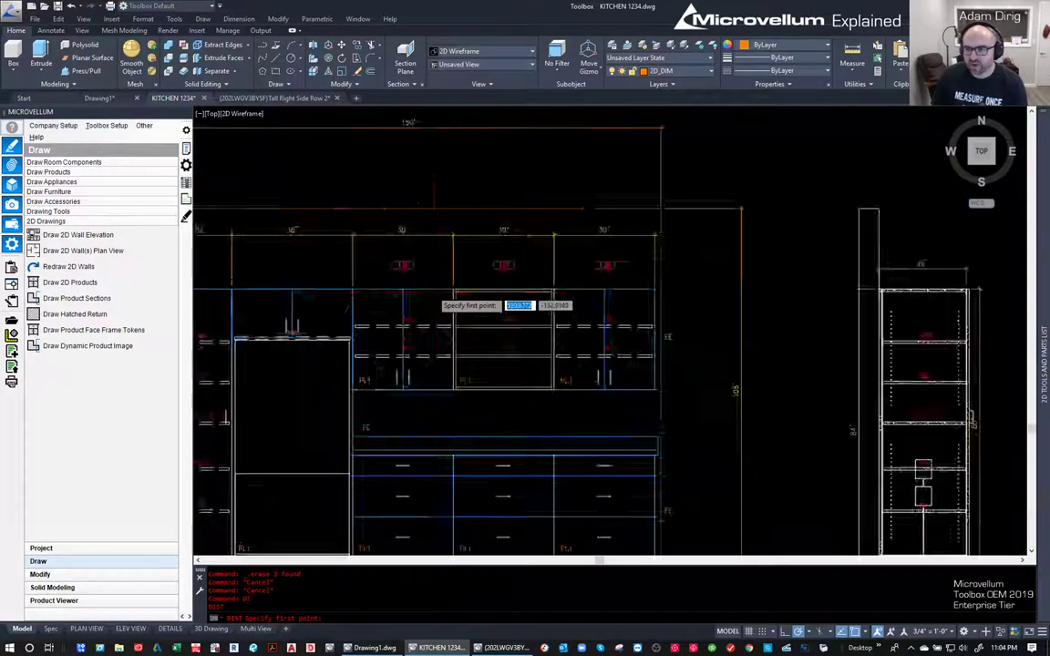
click(296, 287)
scroll(310, 319, down, 5)
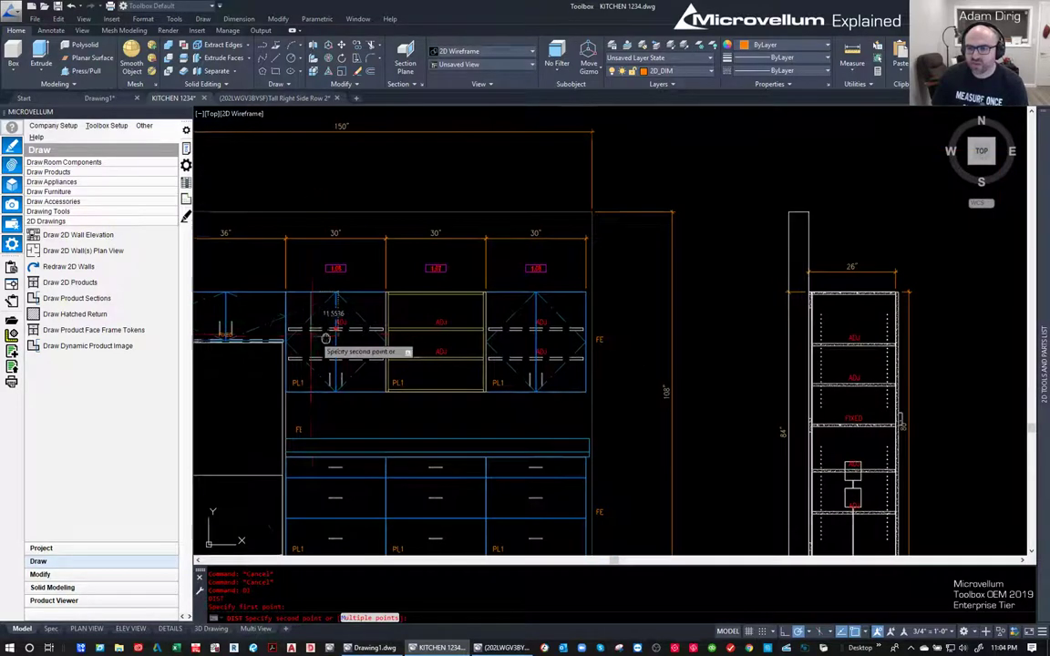
scroll(492, 346, up, 3)
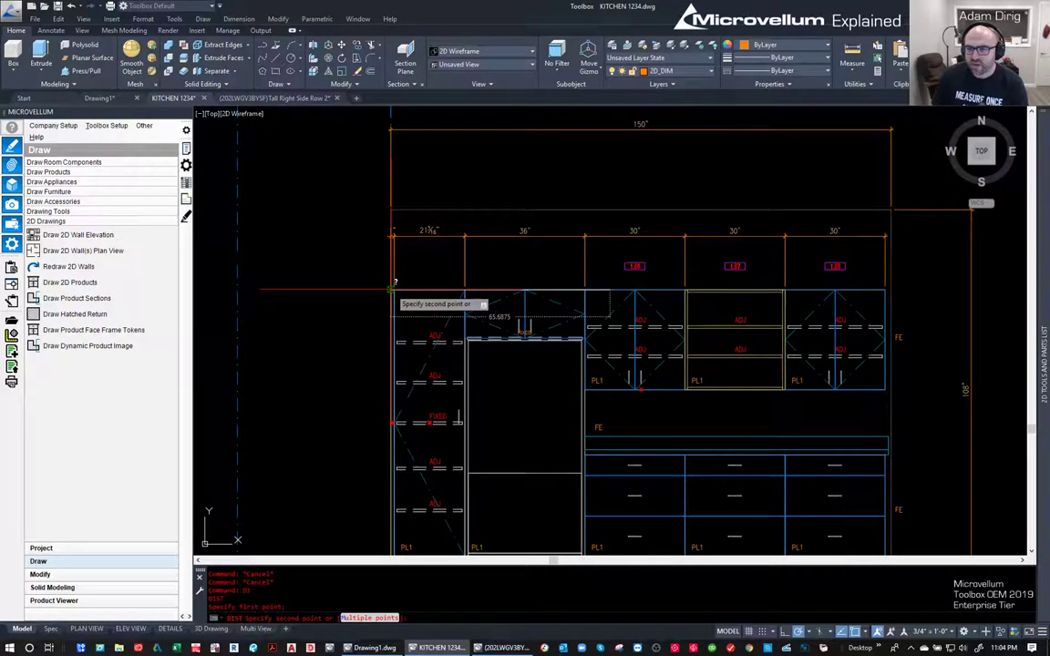
scroll(328, 273, down, 4)
key(Escape)
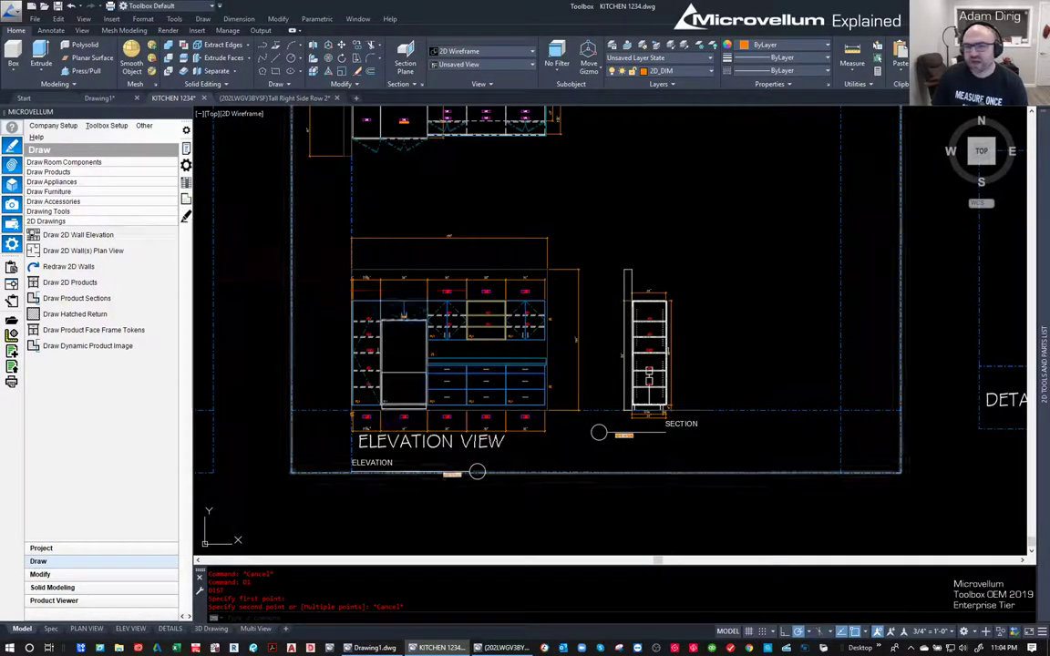
- Draw a right-facing cross section with drawing tokens, 65 inches from the origin, on the floor guideline beside the tall cabinet section
click(77, 298)
click(397, 270)
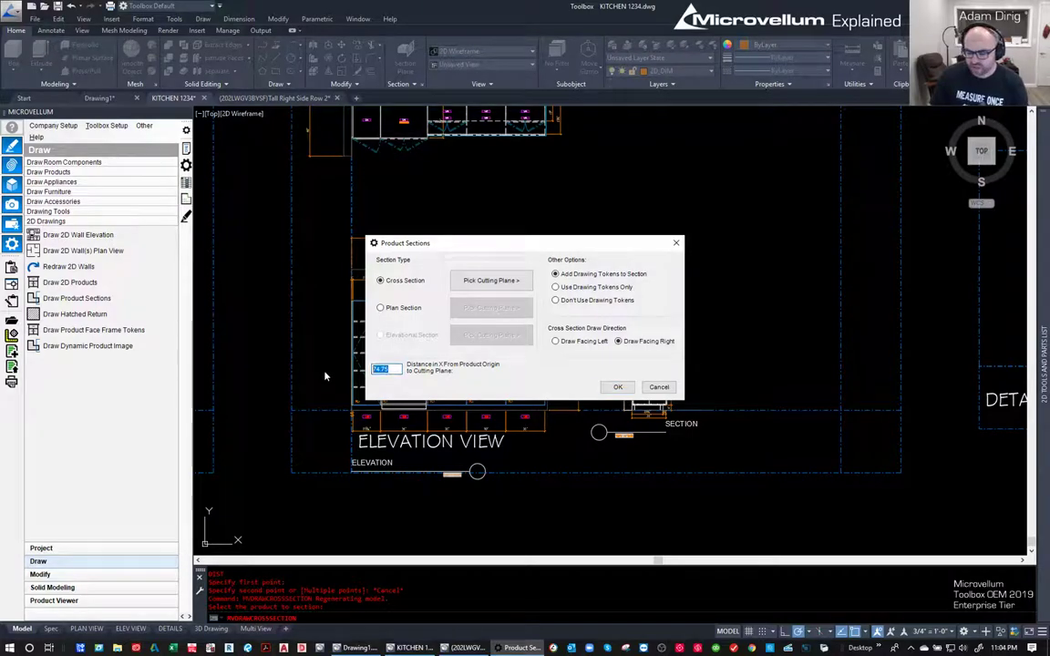
text(65)
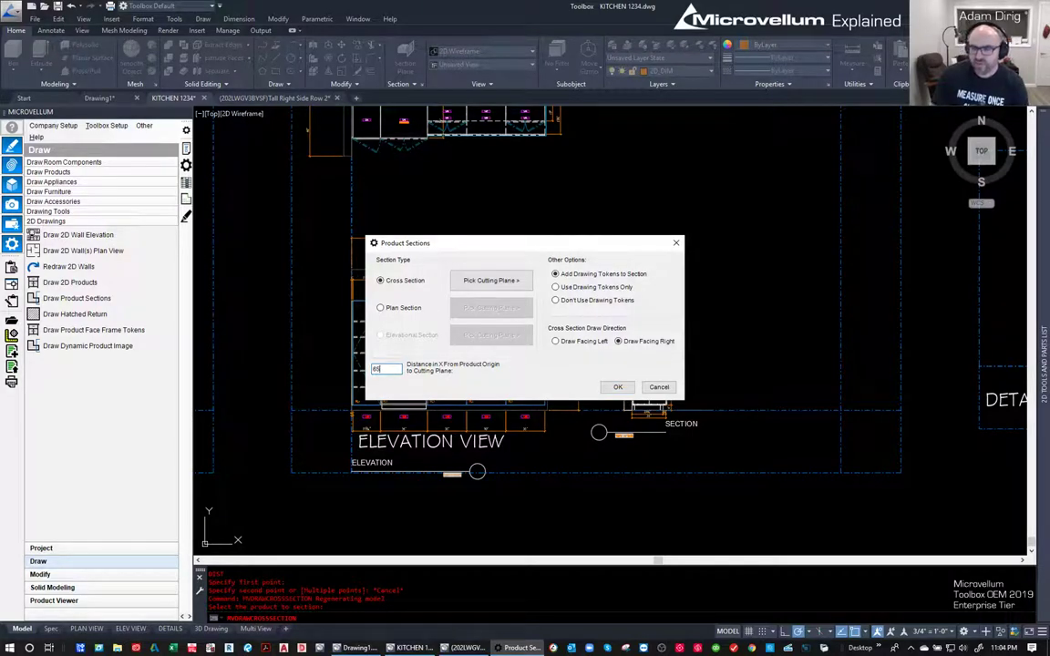
click(618, 388)
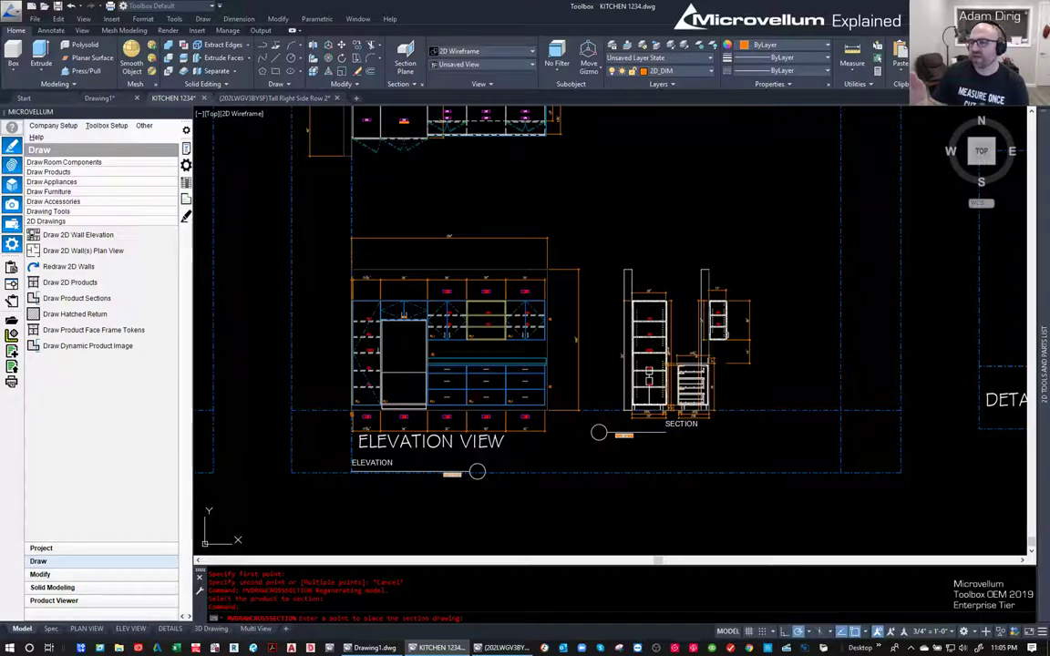
click(738, 480)
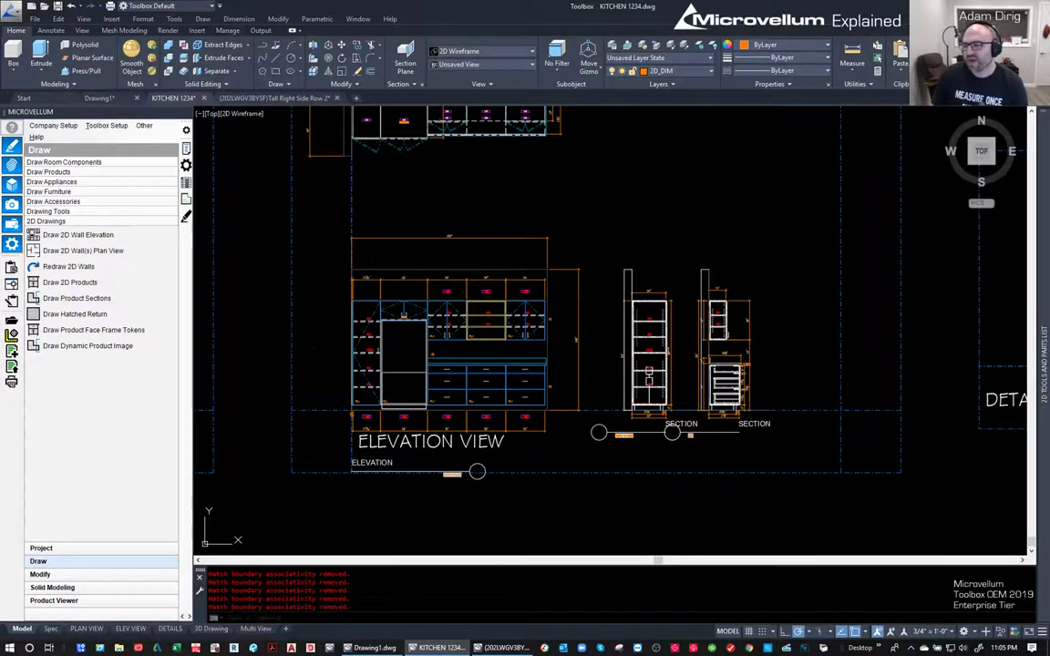
- Examine the upper cabinets in the wall elevation against the new upper and base cabinet section beside it
scroll(397, 313, up, 5)
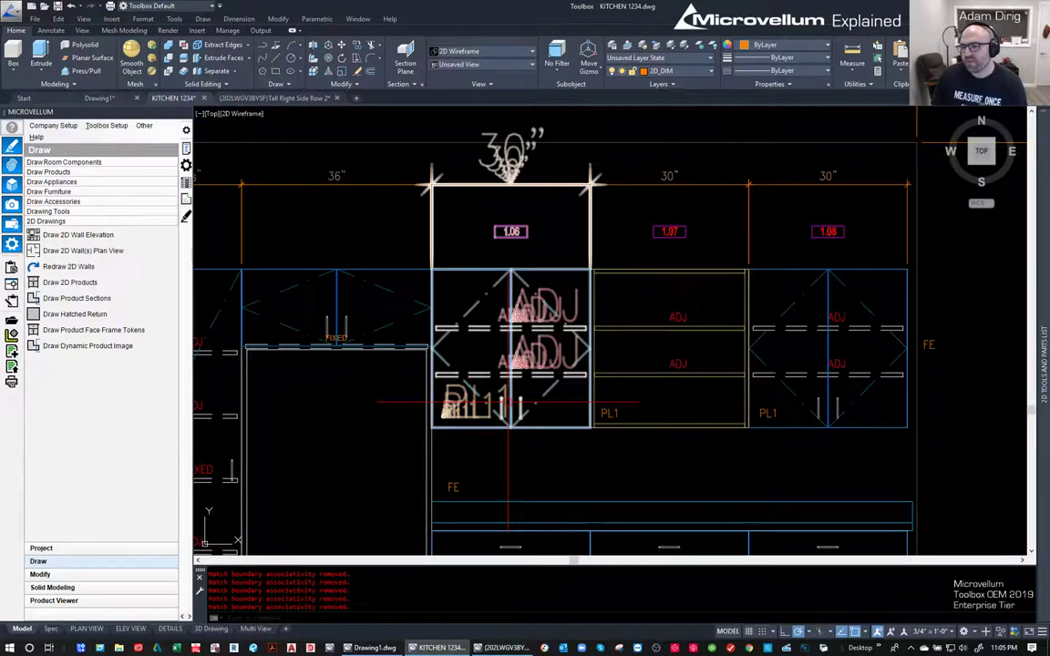
scroll(507, 401, down, 3)
scroll(576, 241, up, 2)
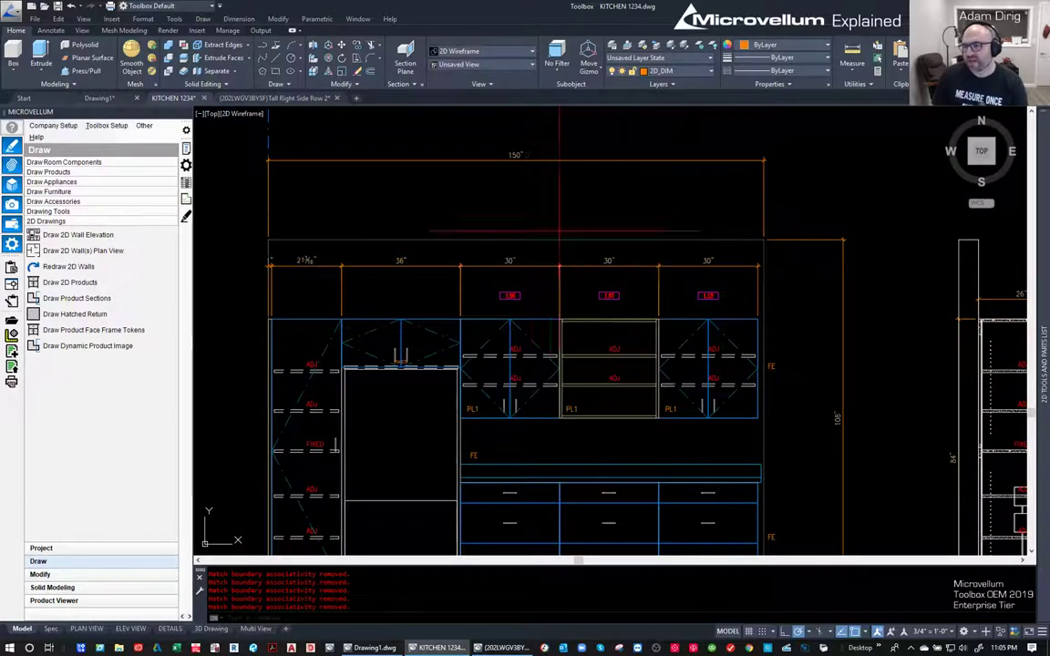
scroll(576, 241, down, 3)
scroll(848, 326, up, 4)
middle_drag(909, 276, 846, 280)
scroll(820, 283, down, 2)
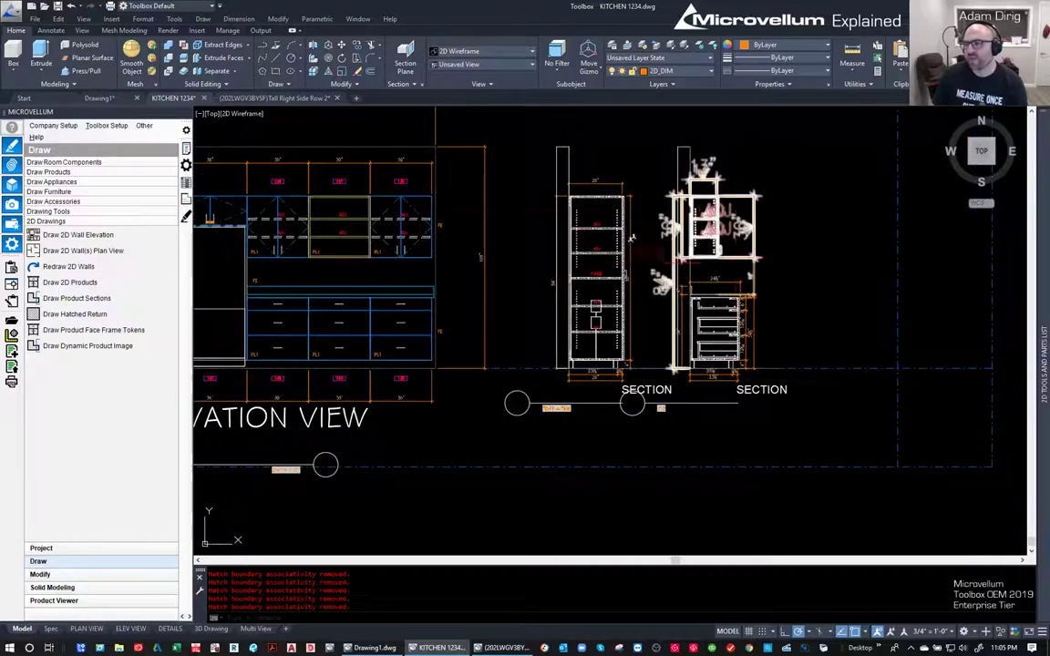
scroll(547, 273, down, 2)
middle_drag(415, 267, 521, 339)
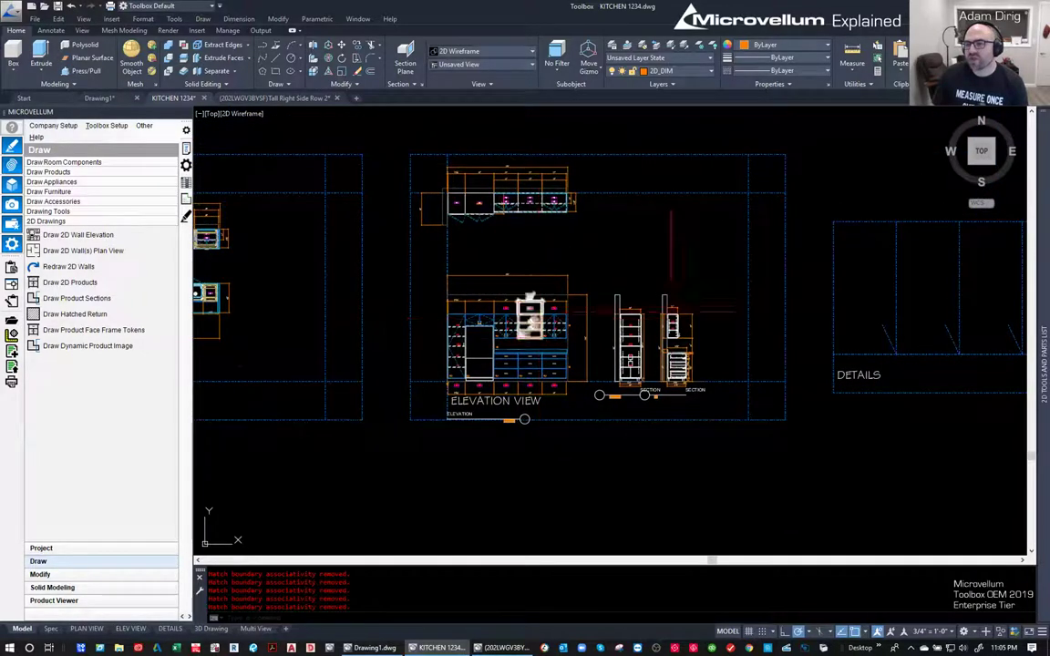
scroll(618, 259, up, 3)
middle_drag(616, 269, 619, 268)
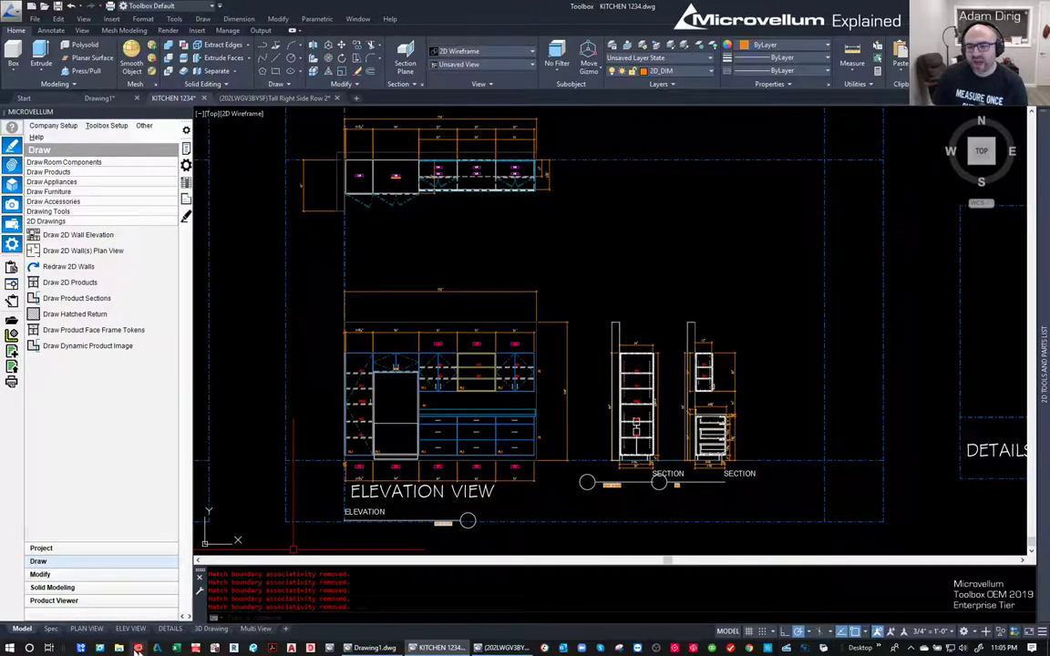
- On the ELEV VIEW layout, reposition the drawing inside the viewport to frame the elevation and both sections, then return to paper space
click(131, 629)
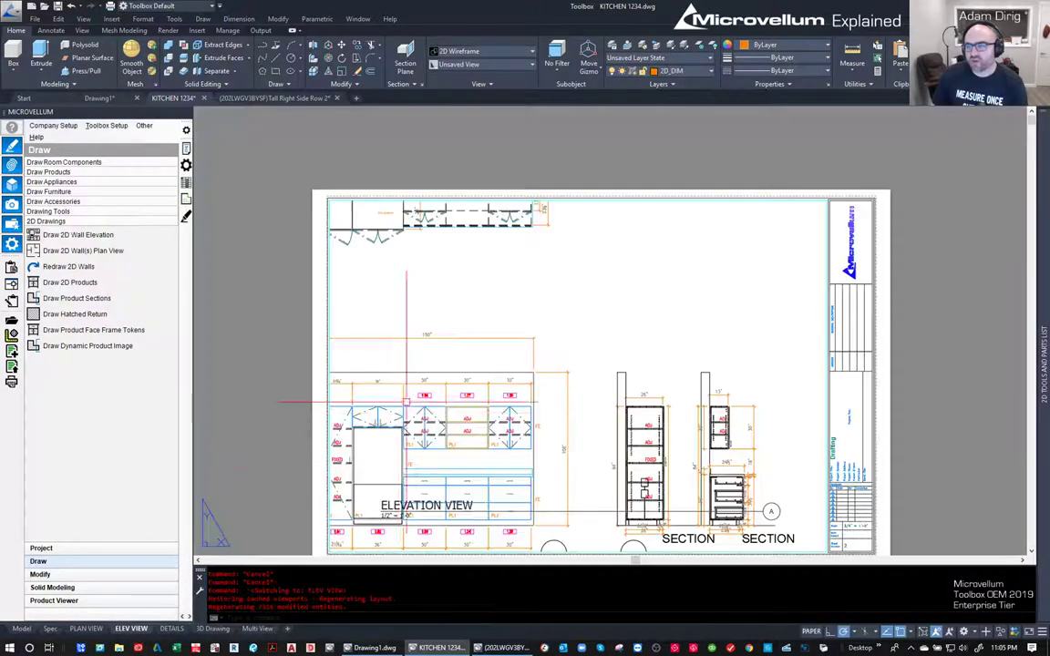
double_click(584, 426)
middle_drag(584, 426, 627, 373)
scroll(613, 354, up, 1)
scroll(614, 360, down, 1)
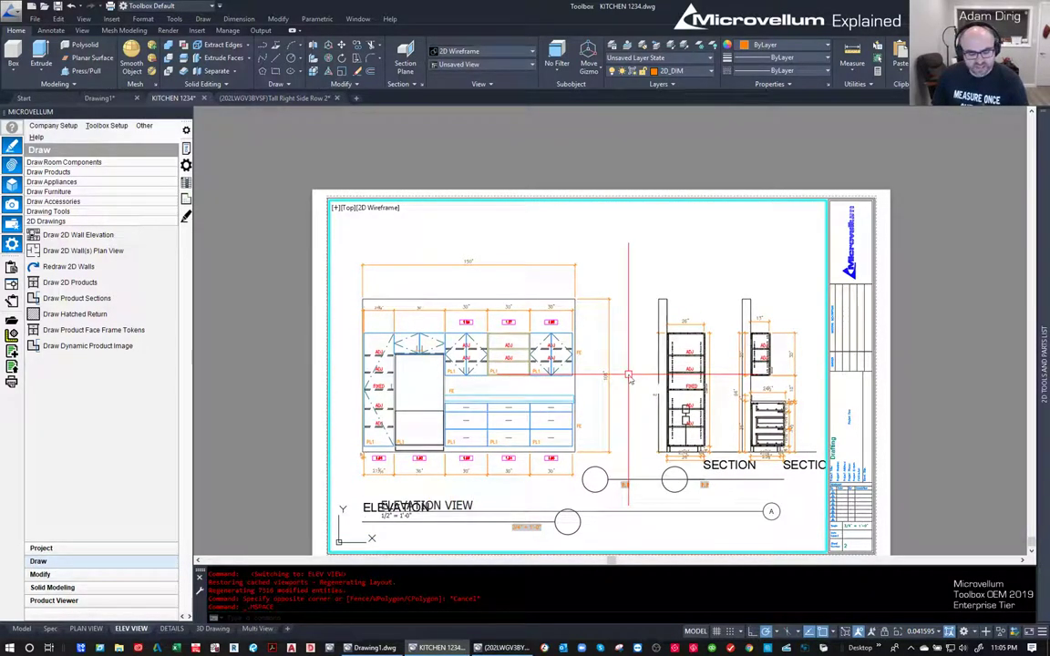
text(ps)
key(Return)
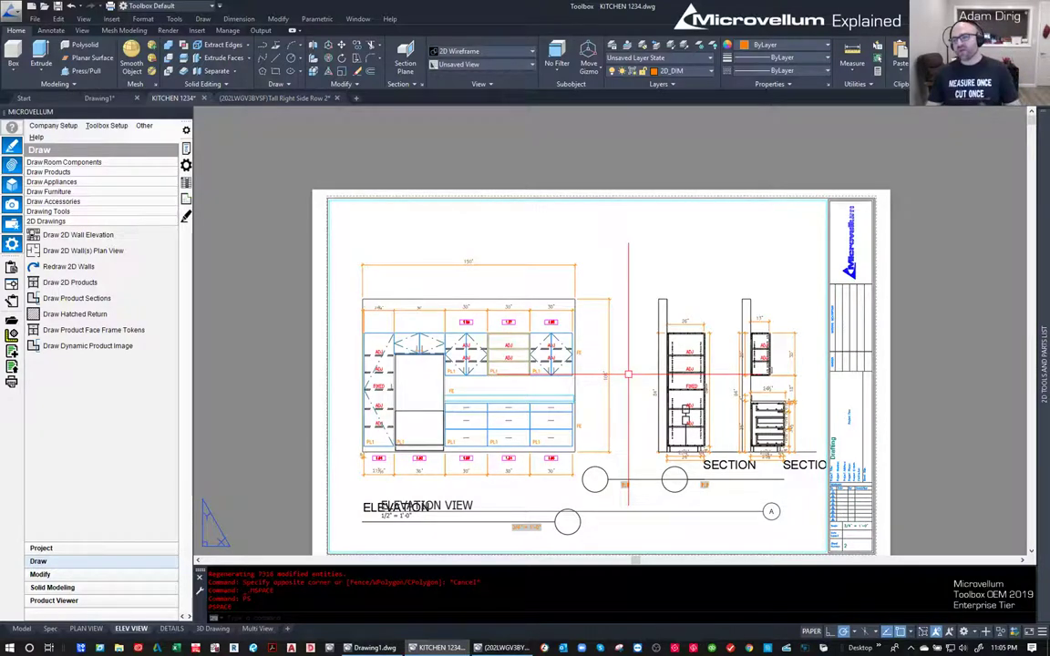
- In model space, set the shelf row quantity of the first 30" two-door upper cabinet in the elevation to 3
click(21, 629)
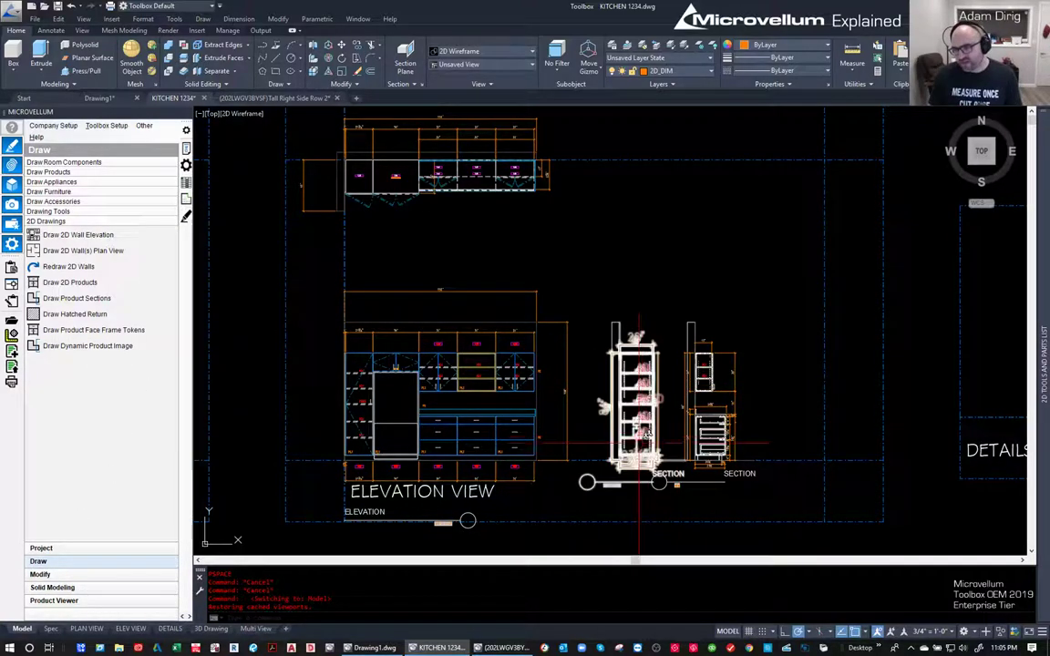
scroll(635, 439, up, 4)
middle_drag(635, 439, 605, 374)
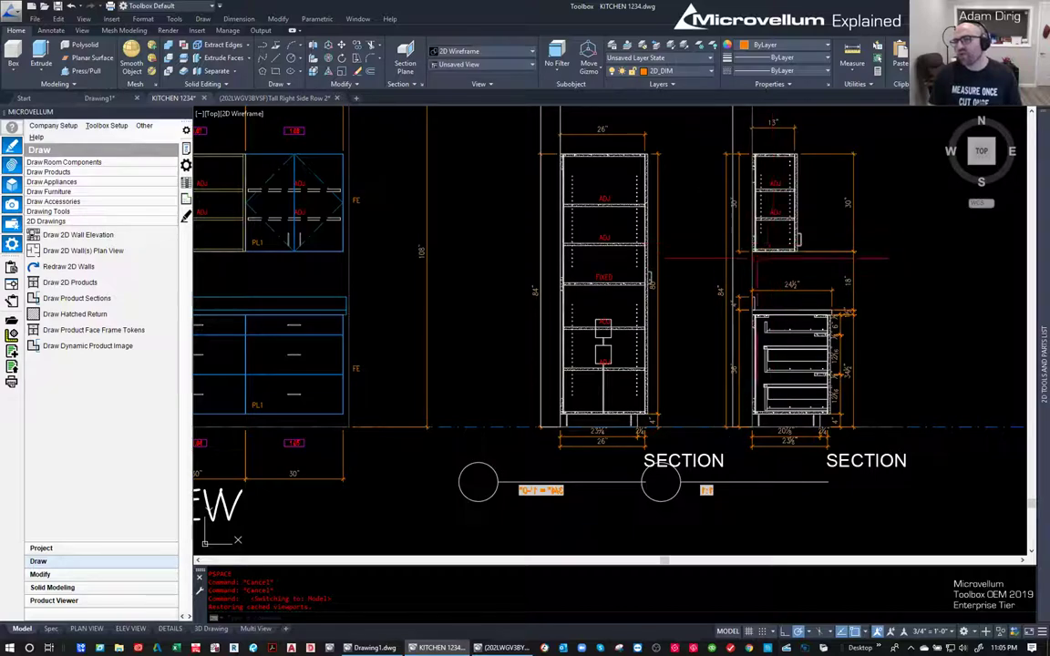
scroll(638, 274, down, 2)
mouse_move(511, 286)
middle_down()
mouse_move(621, 286)
mouse_move(606, 319)
middle_up()
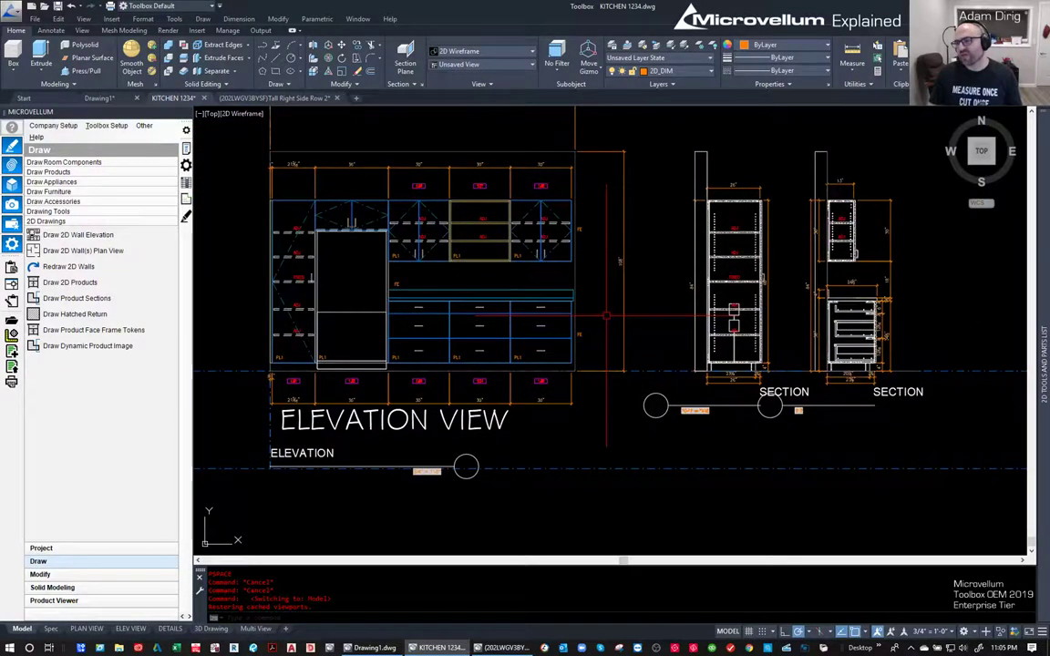
click(167, 135)
click(408, 257)
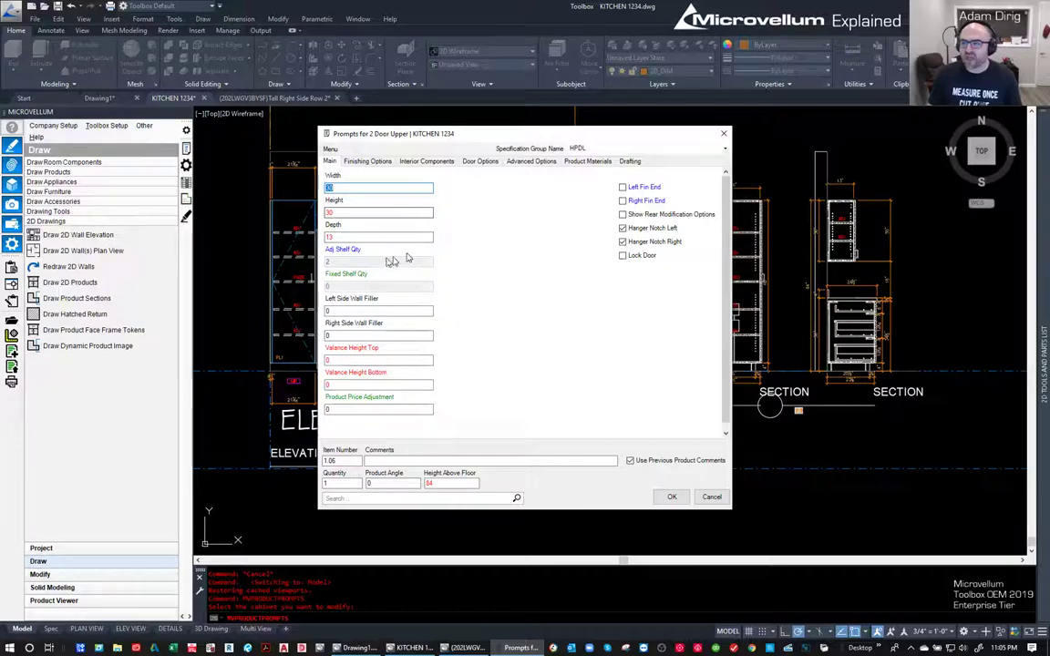
click(366, 161)
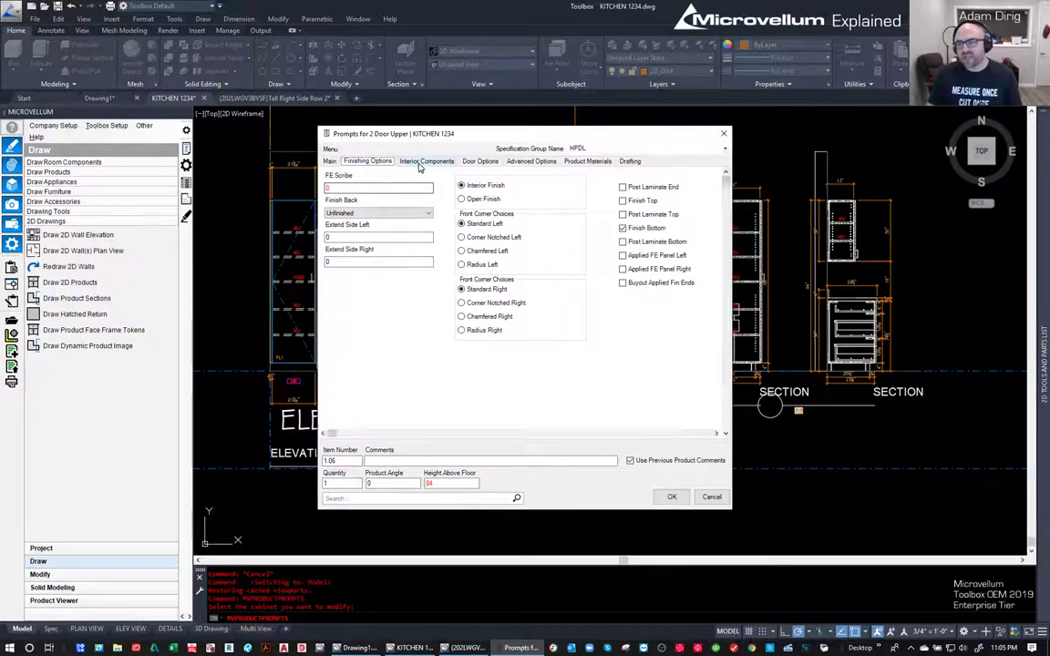
click(421, 161)
click(378, 212)
click(333, 248)
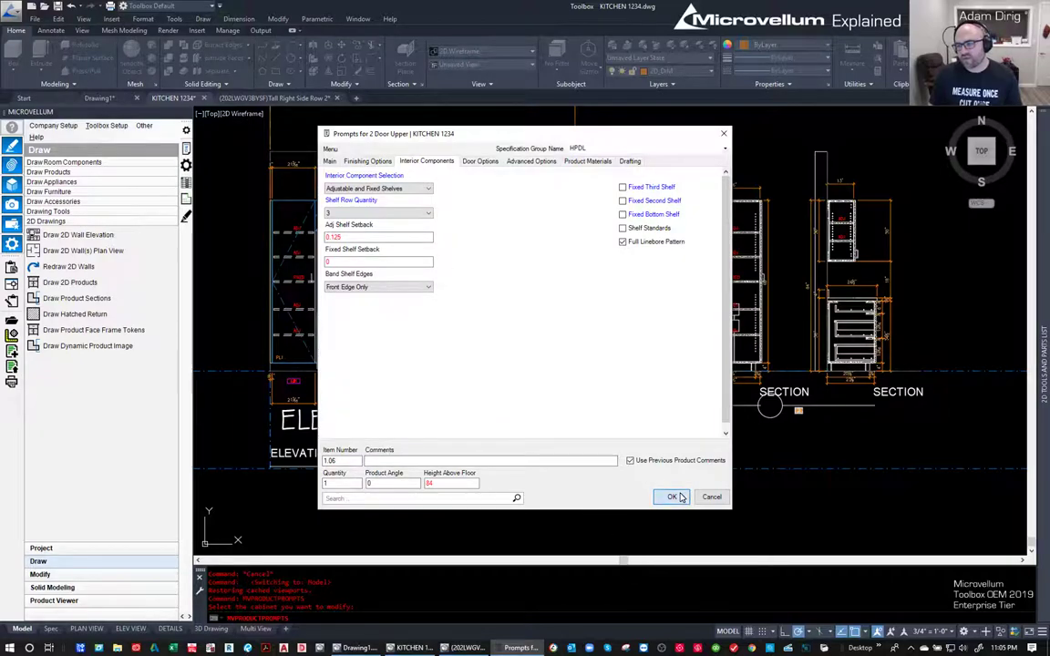
click(671, 497)
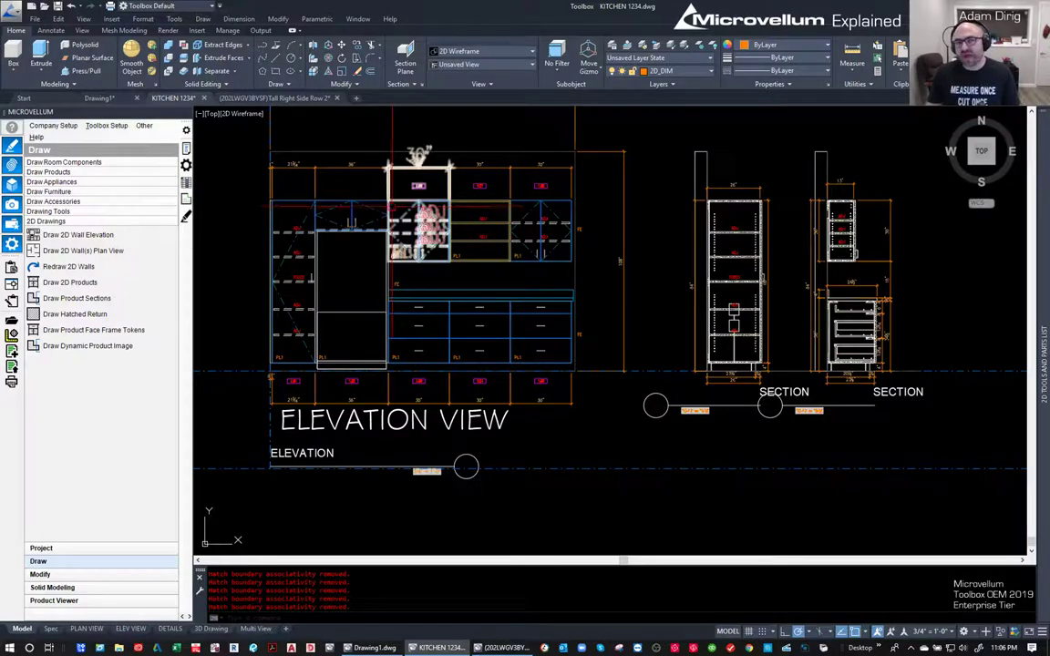
click(641, 182)
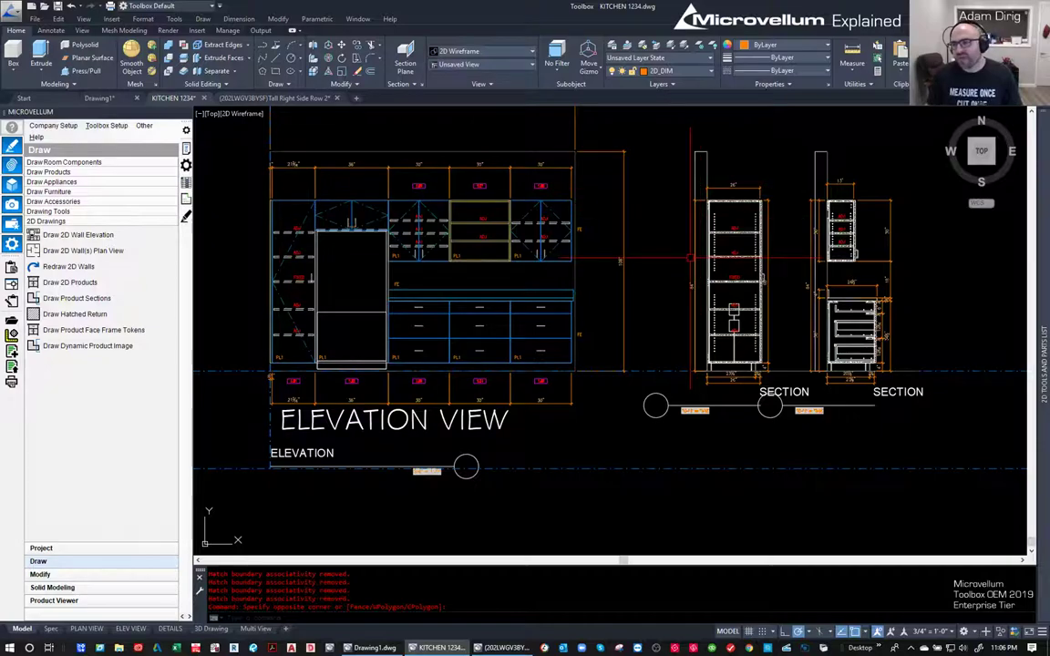
middle_click(690, 313)
middle_click(689, 313)
scroll(621, 304, down, 3)
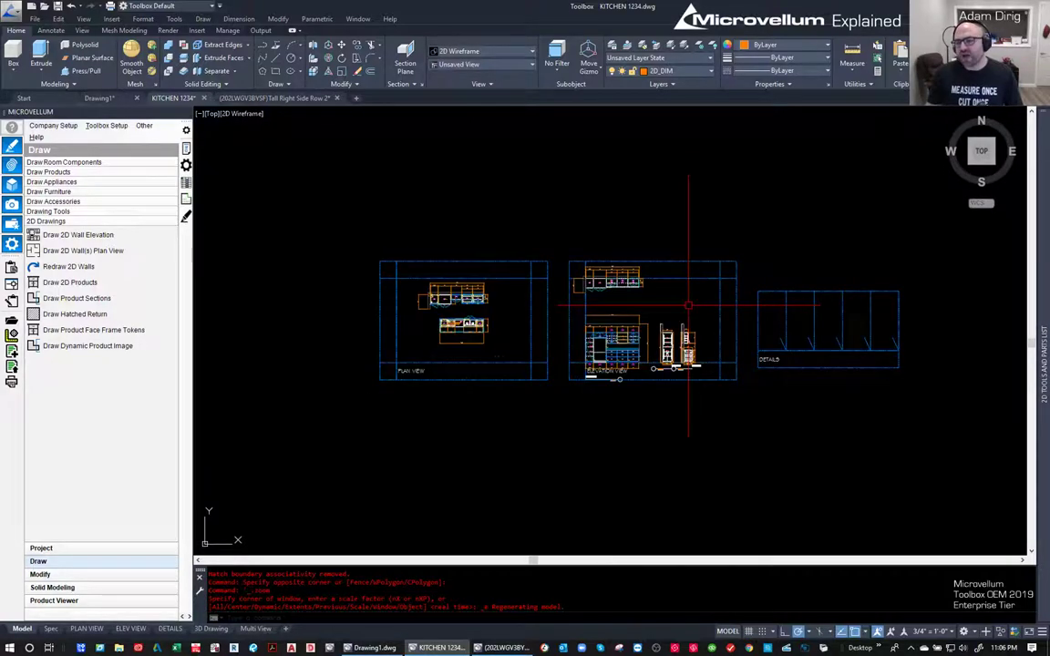
scroll(582, 299, up, 3)
middle_drag(649, 306, 594, 306)
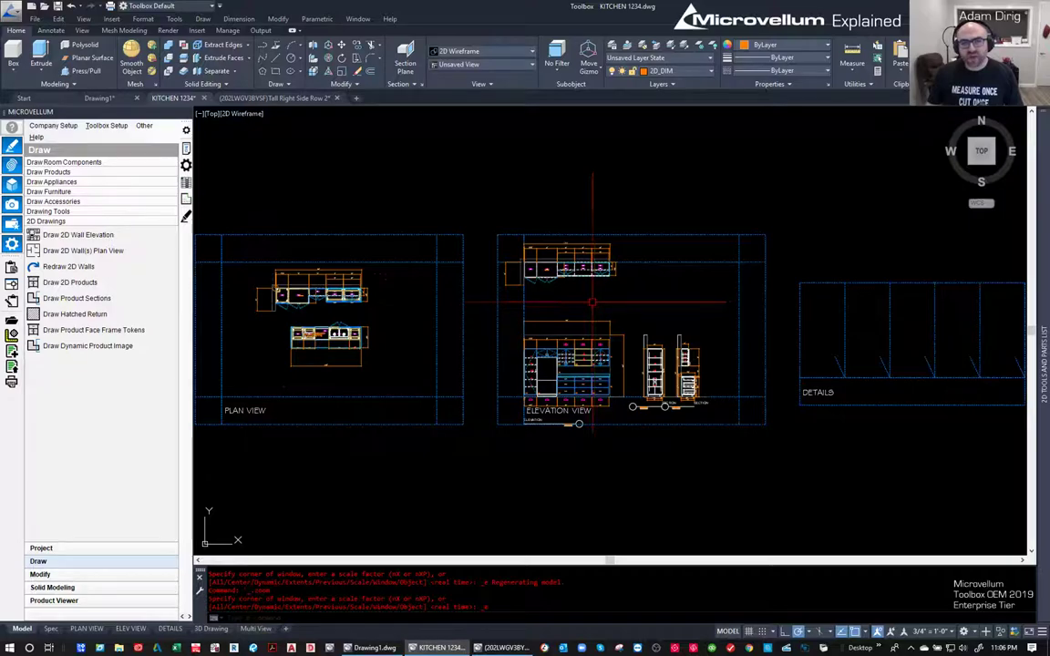
click(437, 165)
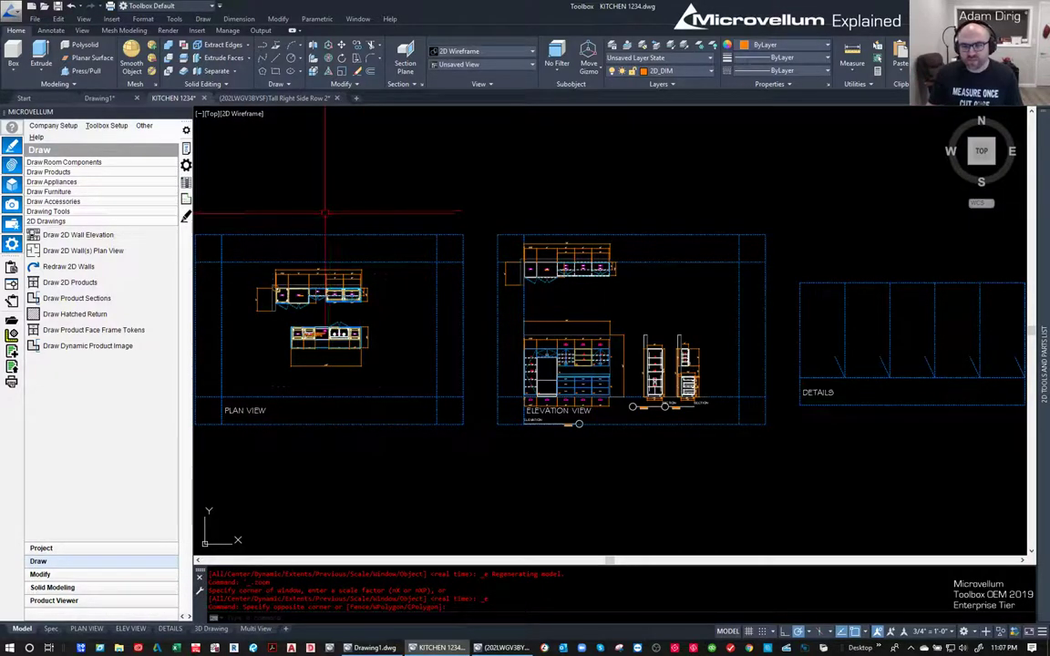
click(11, 285)
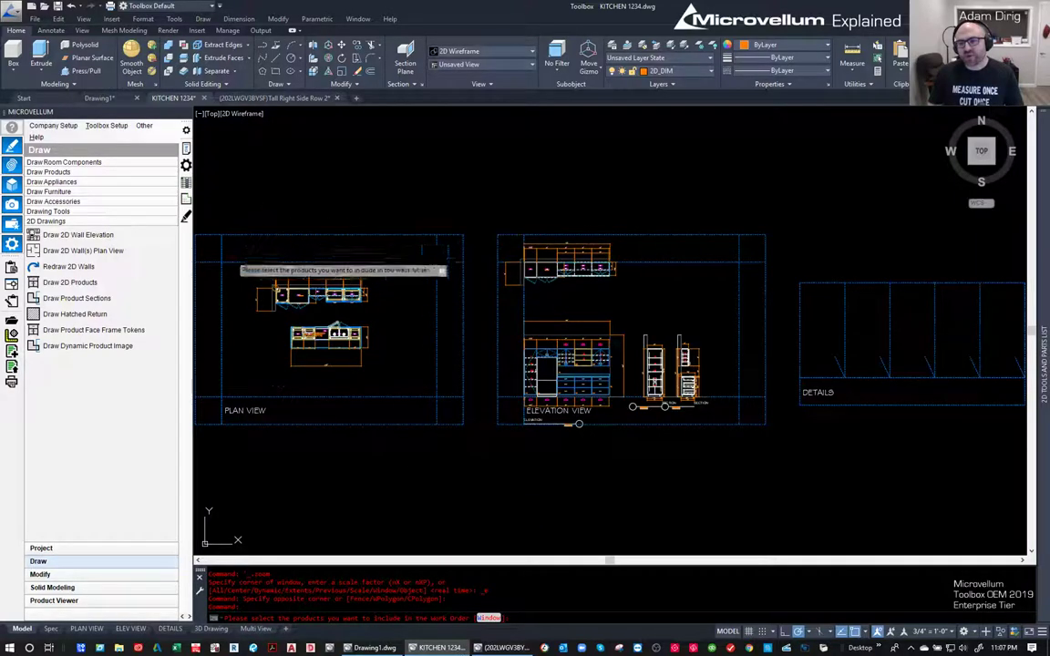
scroll(314, 300, up, 2)
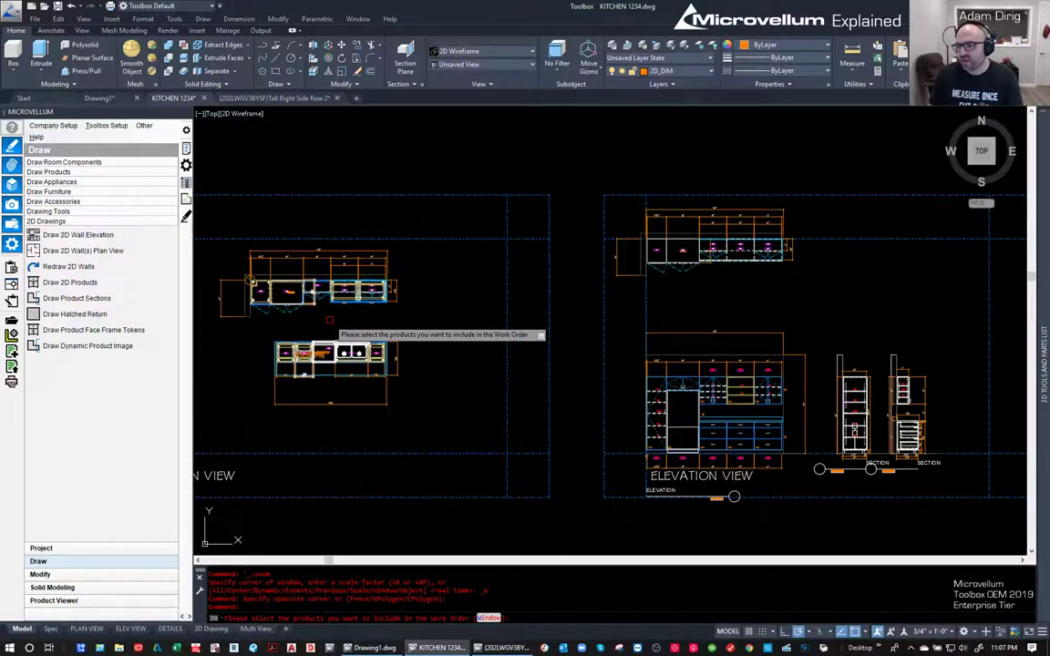
key(Escape)
- Examine the kitchen's cabinets in plan view and in 3D, checking the wall run next to the refrigerator for missing products
scroll(269, 309, up, 5)
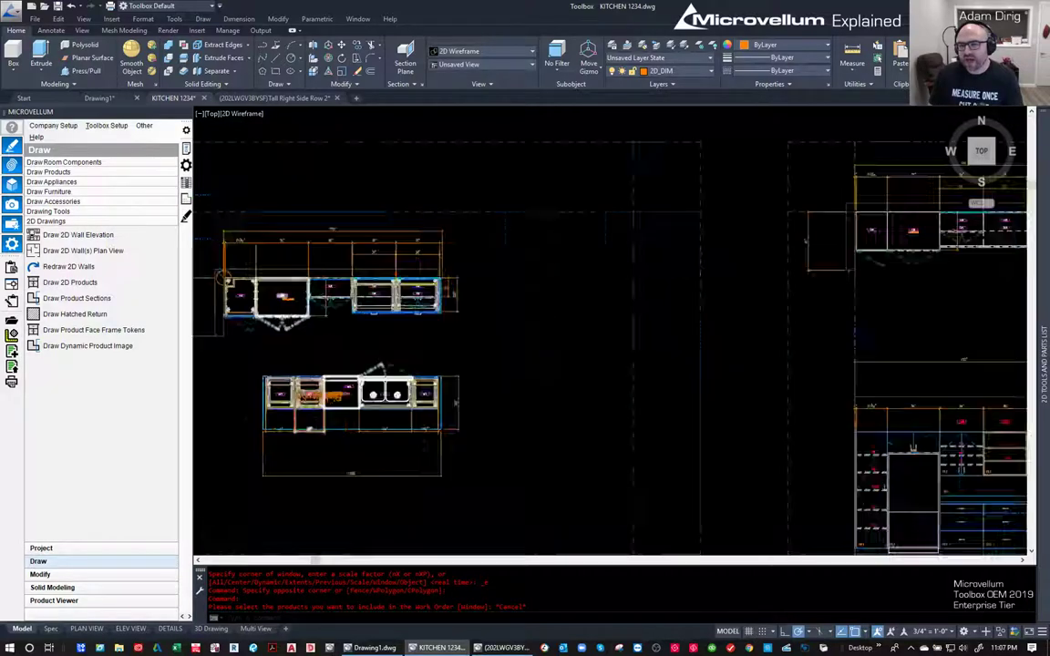
scroll(522, 275, up, 3)
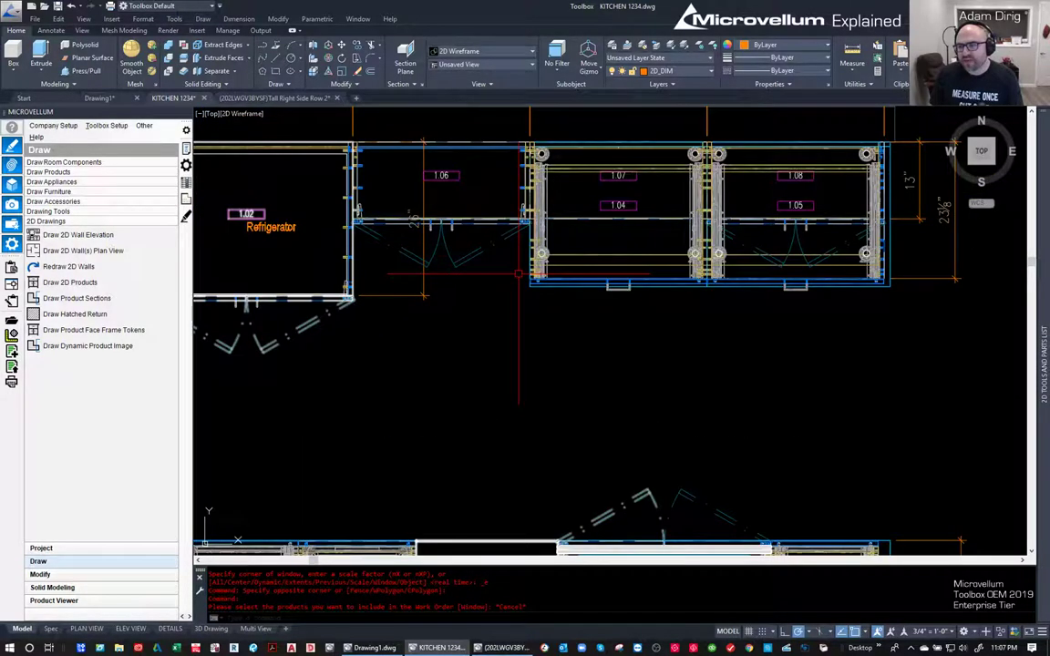
middle_drag(522, 275, 548, 286)
scroll(548, 286, down, 5)
click(69, 285)
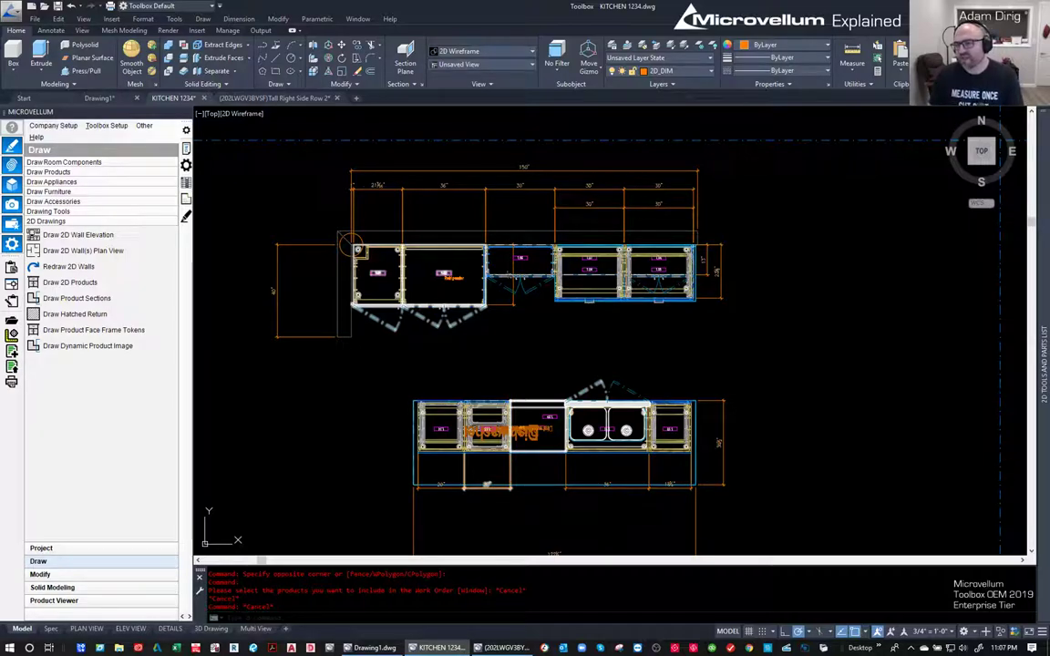
shift+middle_drag(559, 368, 515, 265)
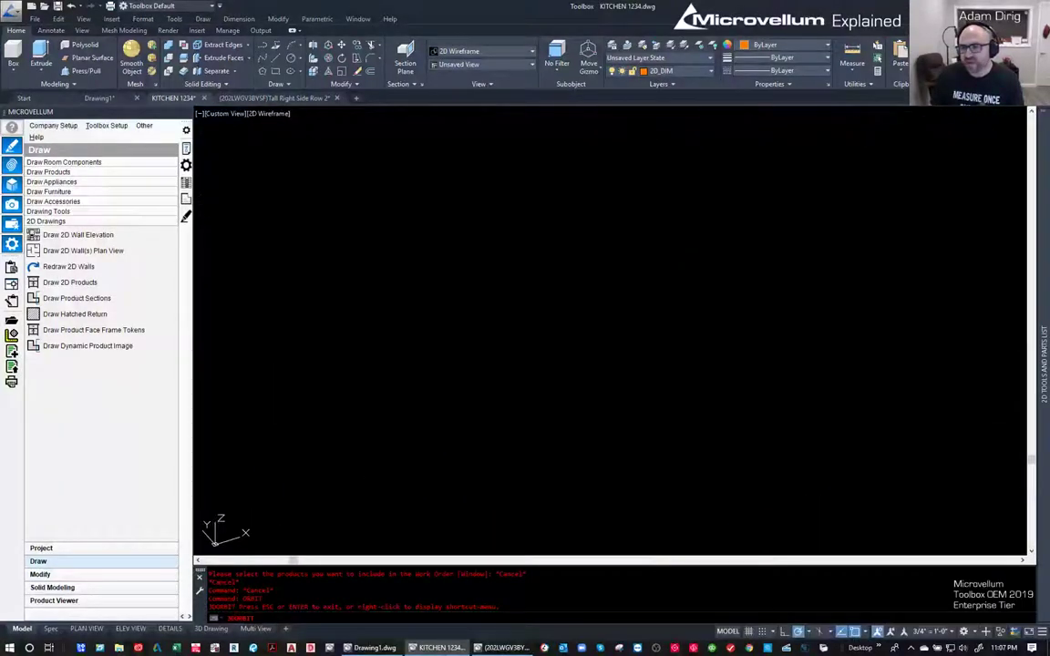
scroll(515, 265, up, 4)
scroll(515, 265, down, 2)
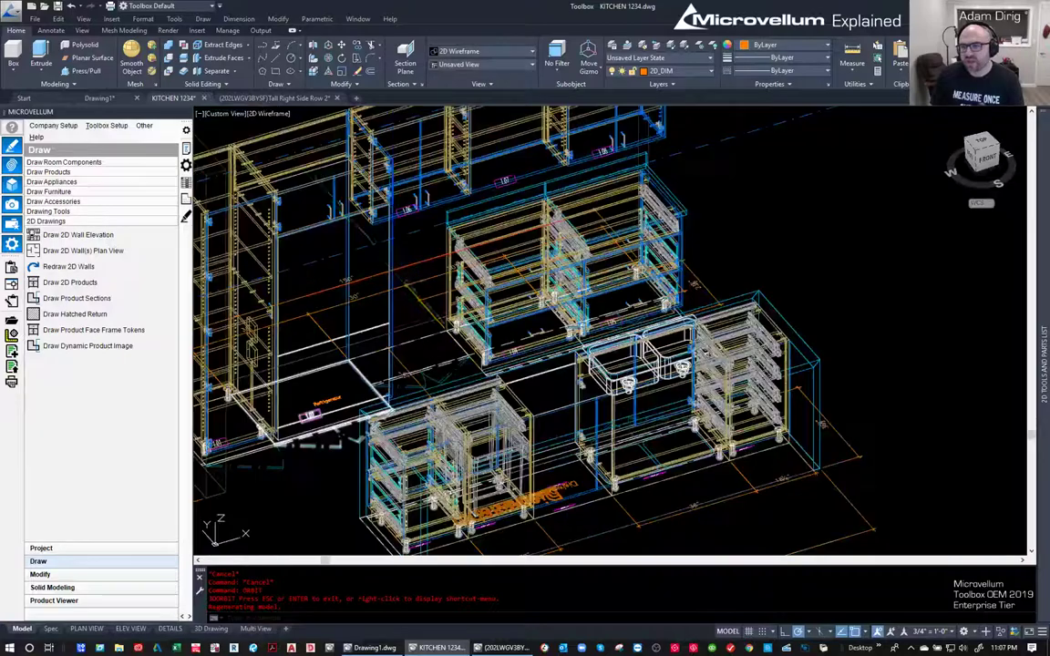
scroll(515, 265, up, 1)
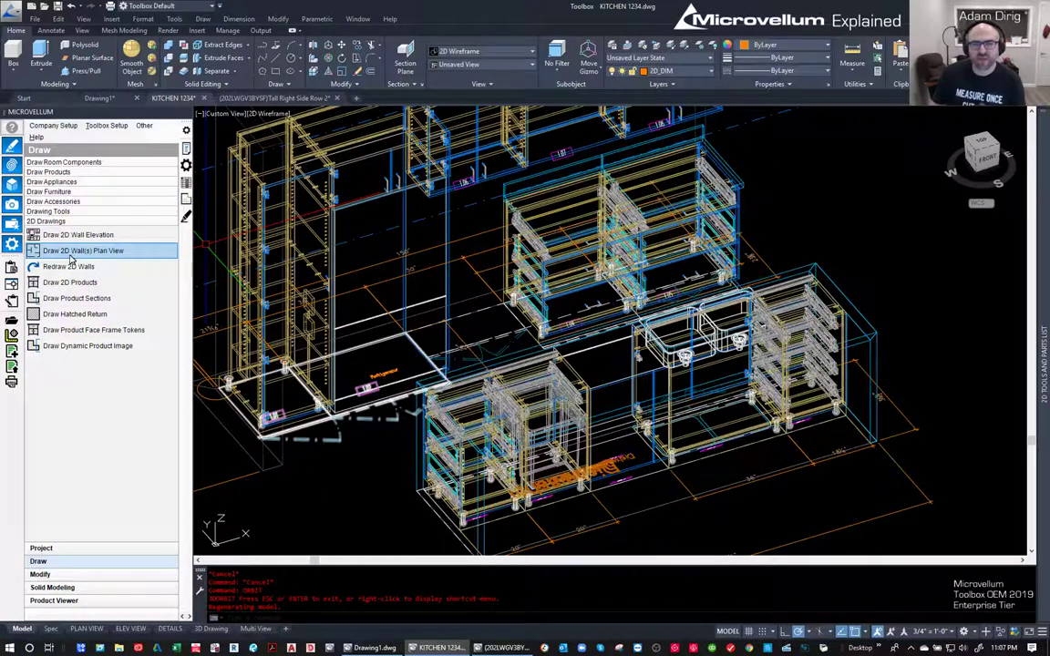
click(40, 575)
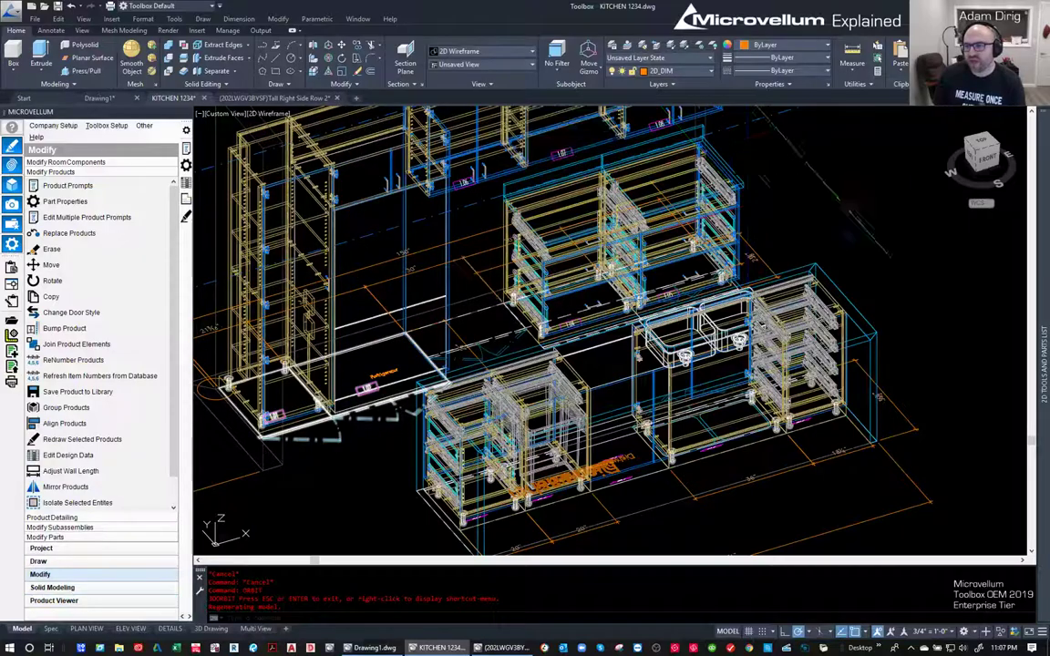
scroll(558, 273, up, 5)
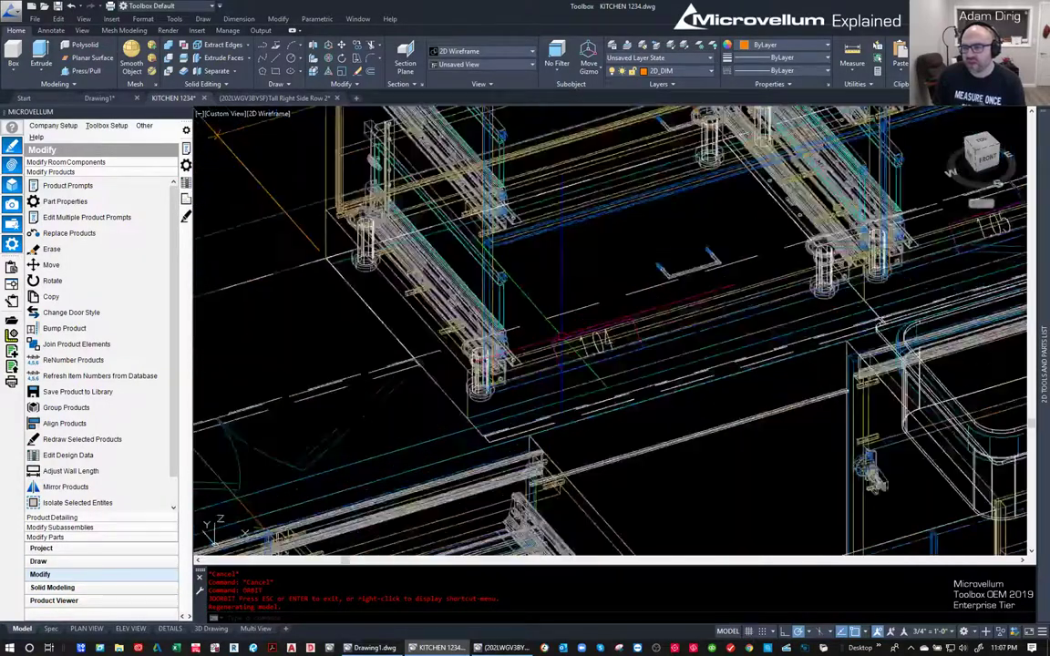
scroll(588, 351, down, 3)
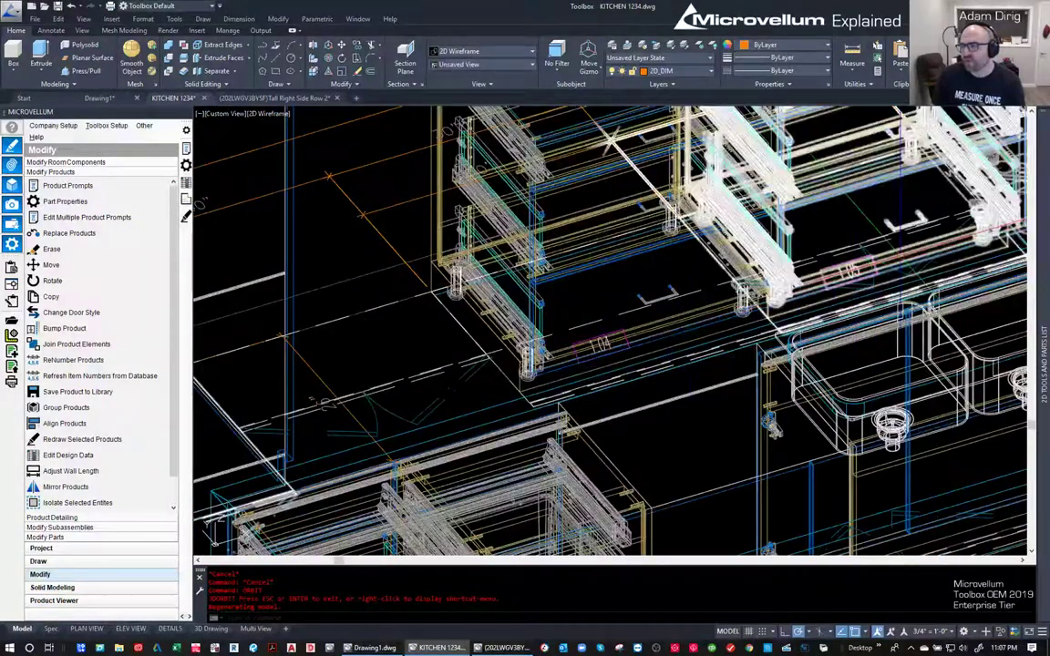
scroll(588, 351, down, 3)
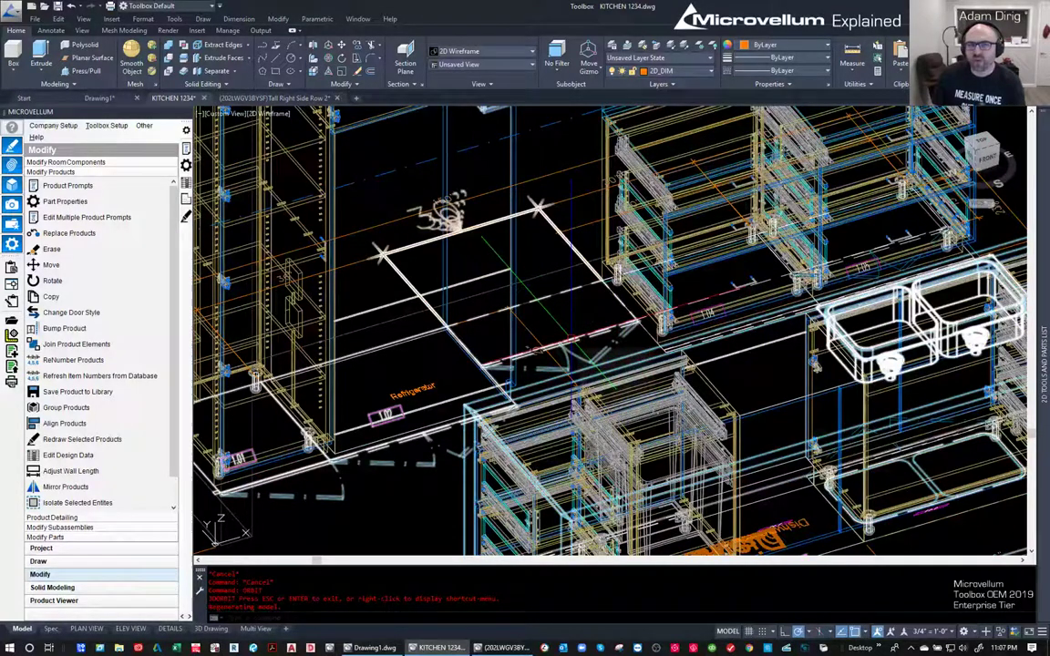
scroll(588, 350, down, 3)
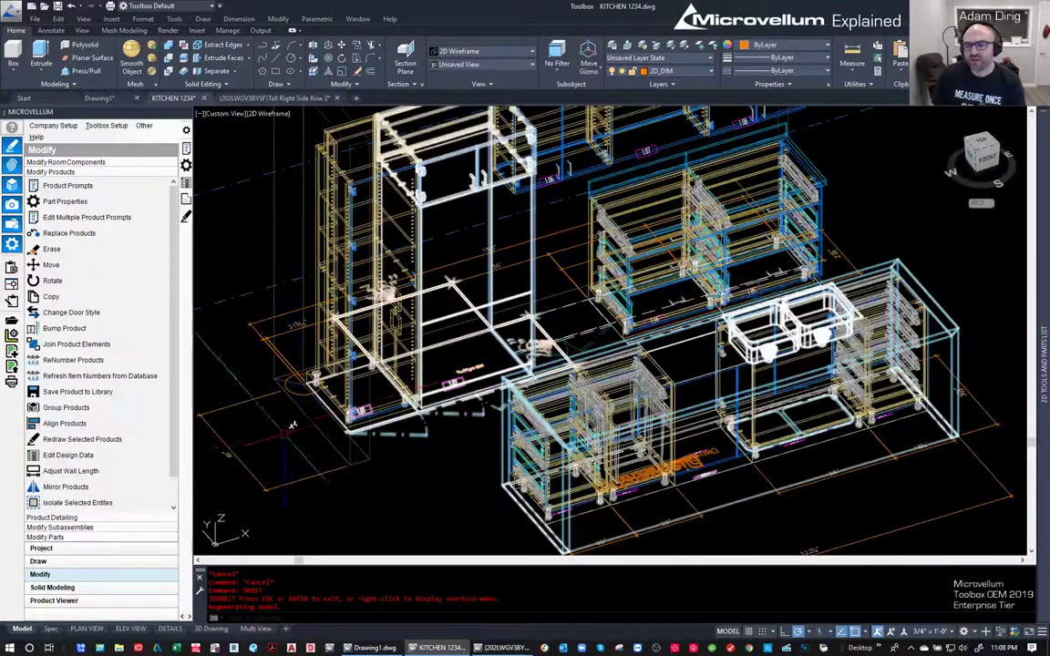
- Redraw product 1.03, the 3 Drawer Base of KITCHEN 1234, from the database
click(55, 601)
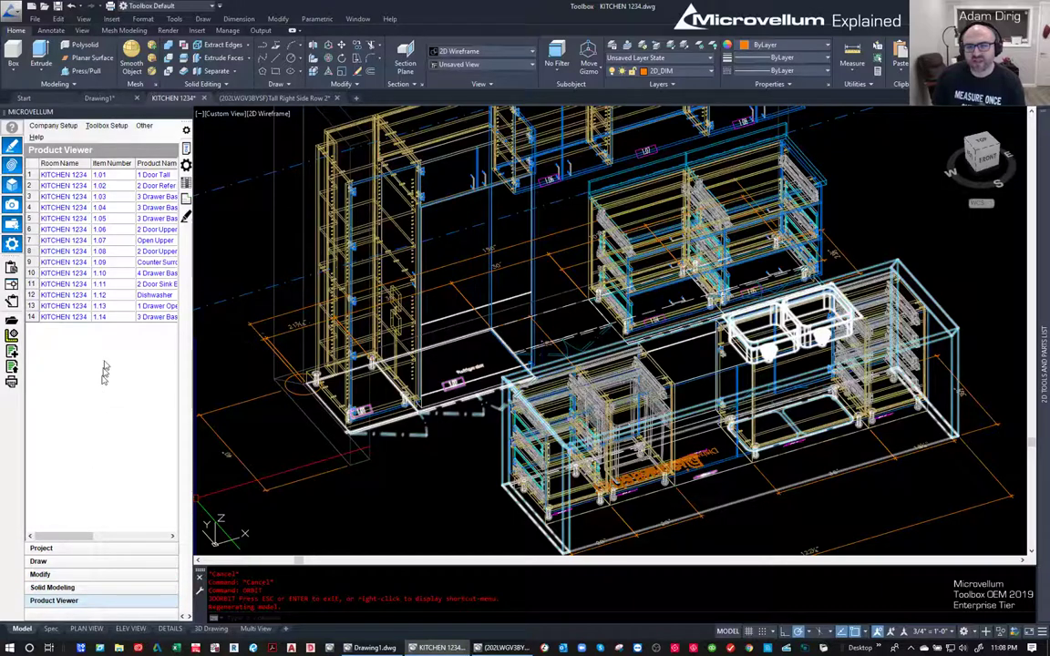
right_click(103, 205)
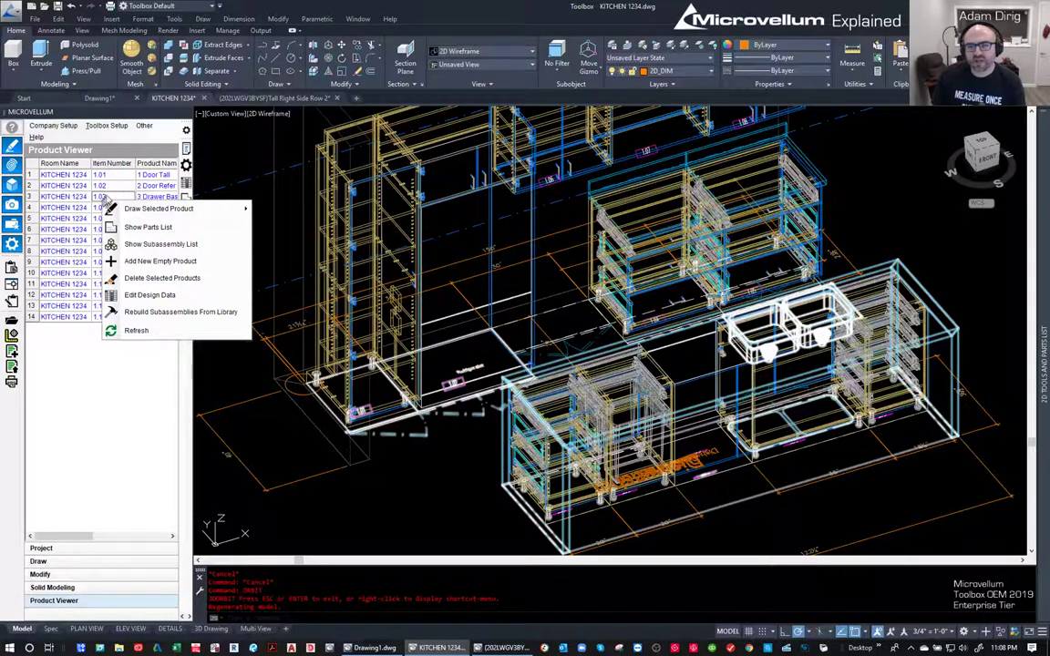
mouse_move(142, 214)
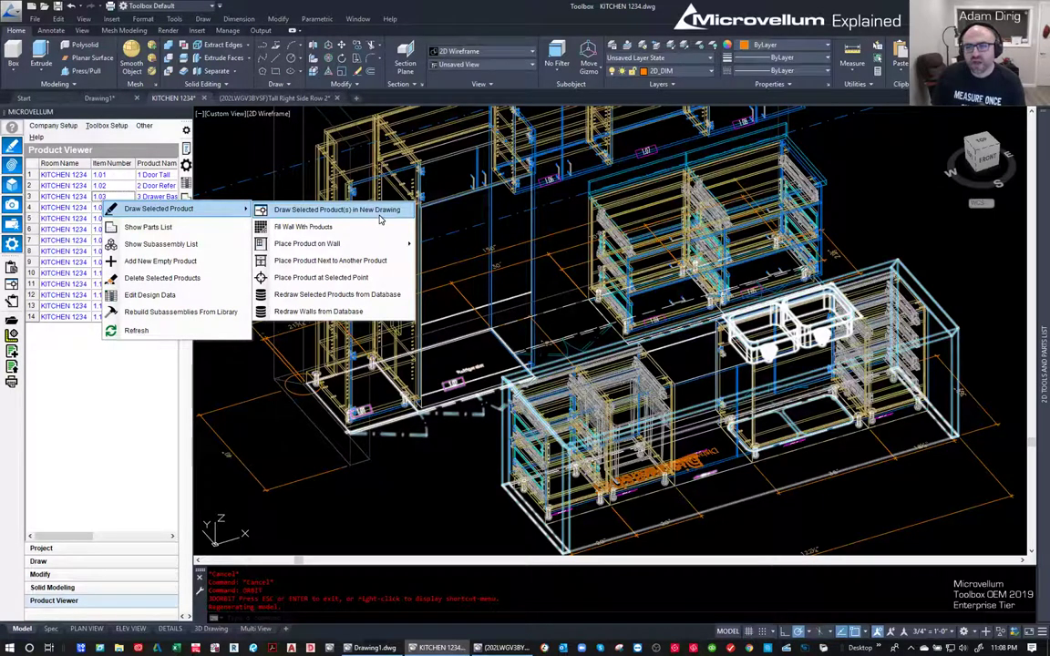
mouse_move(371, 240)
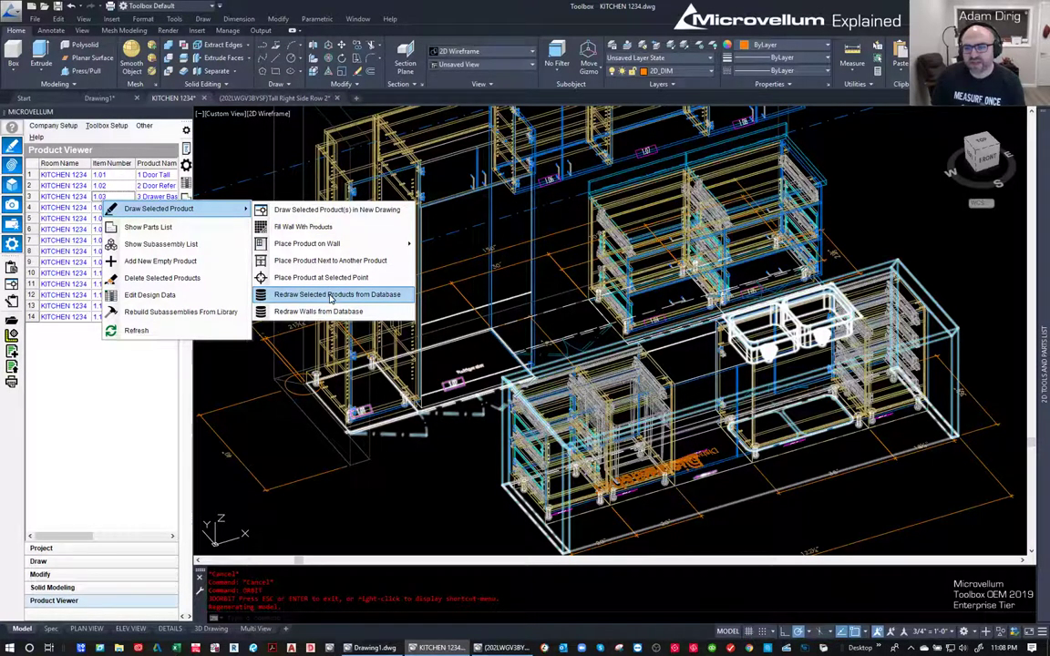
click(332, 297)
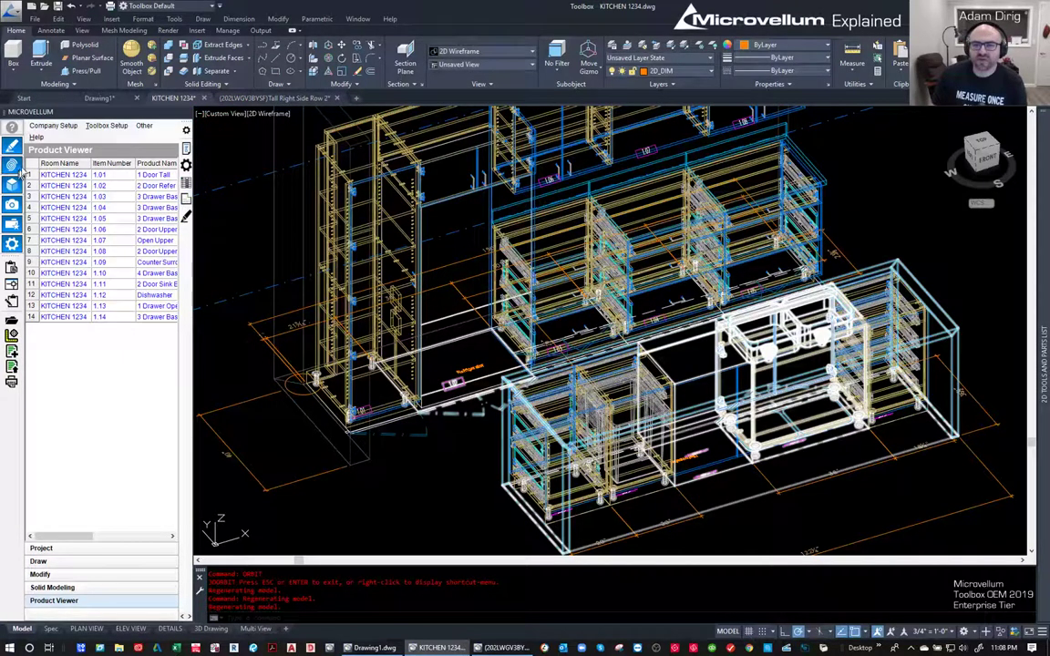
- Select all KITCHEN 1234 products, 1.01 to 1.14, and look at the option for redrawing them from the database
drag(84, 328, 77, 173)
right_click(82, 318)
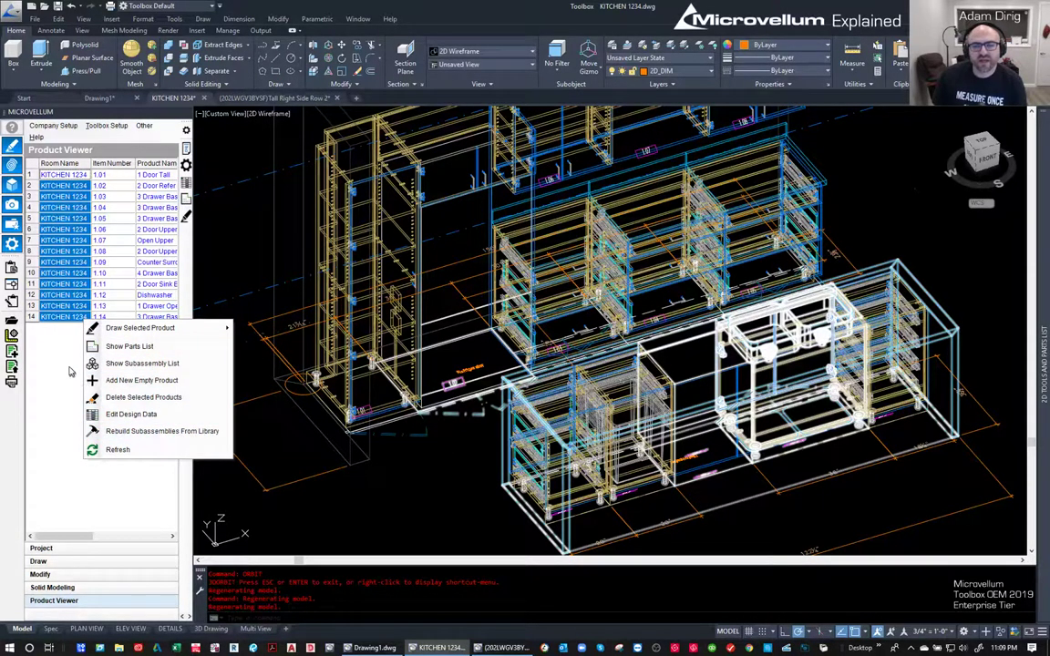
mouse_move(118, 328)
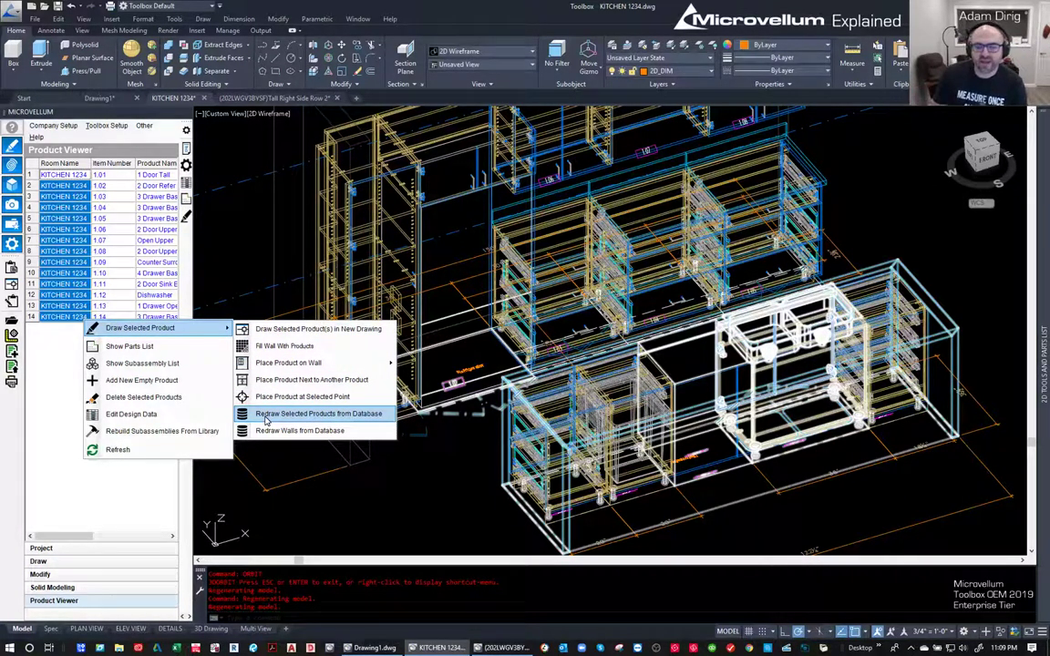
click(274, 414)
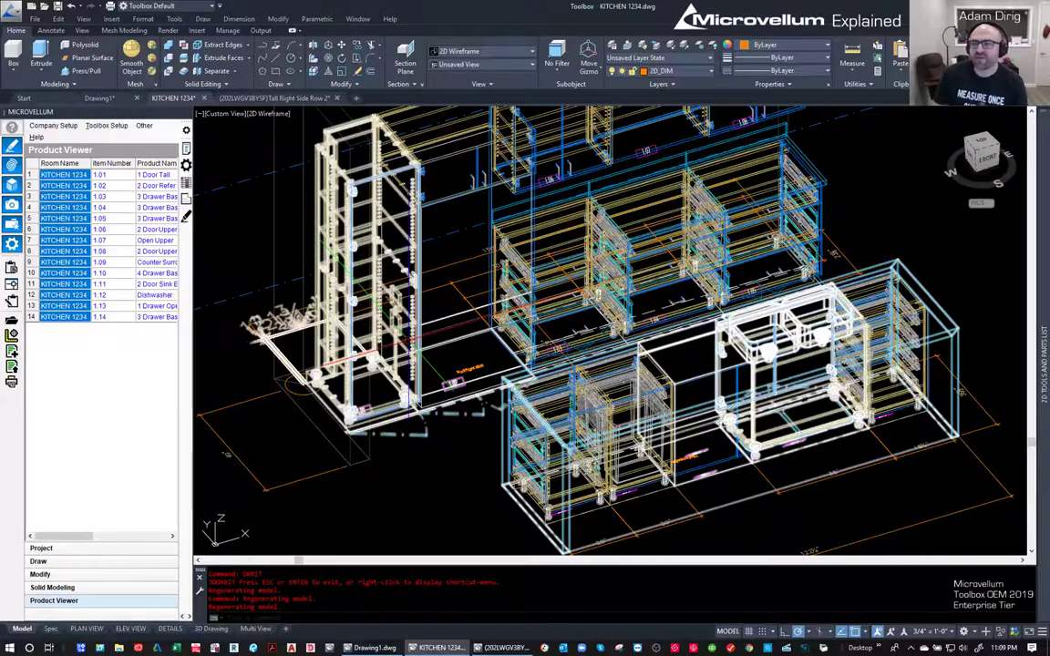
scroll(417, 360, down, 3)
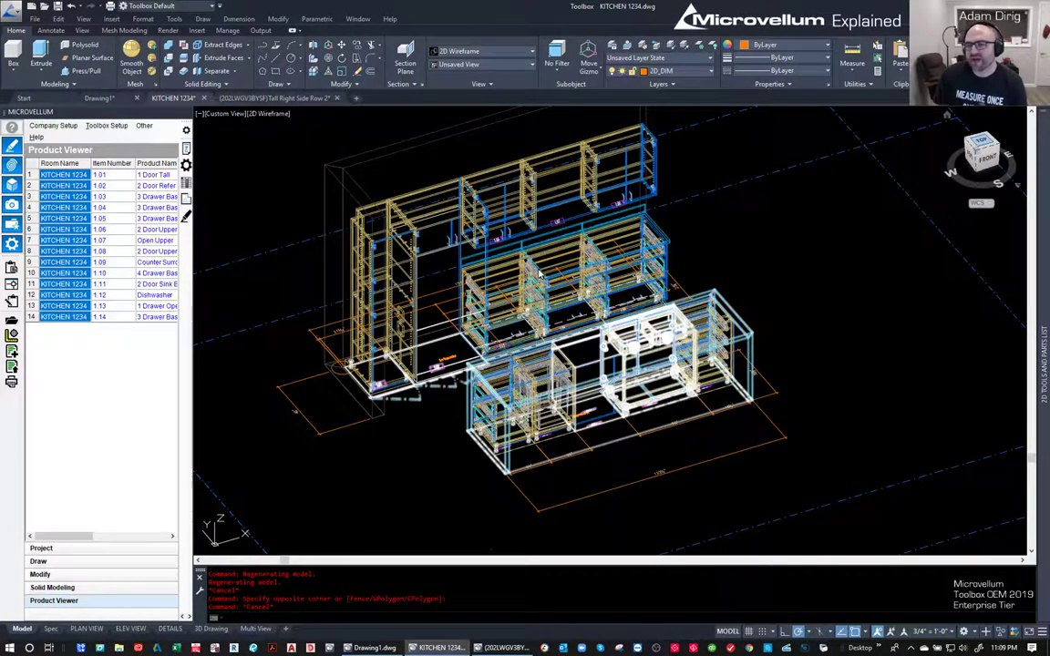
- Start a work order from the plan view and window-select the wall run of products, 1.01 to 1.08, to include in it
click(11, 267)
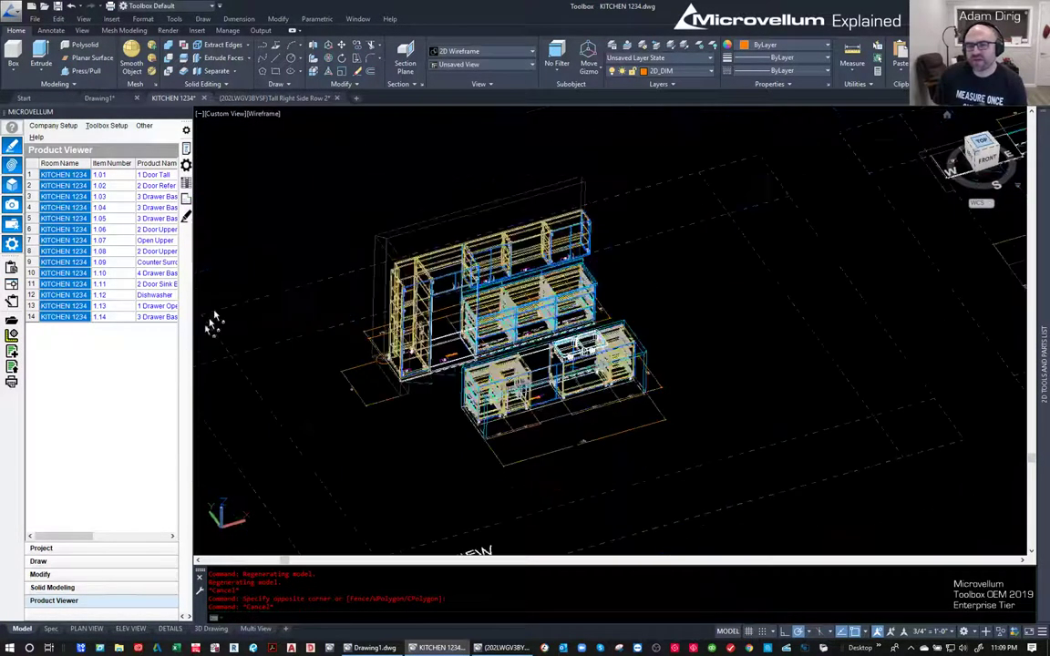
click(11, 283)
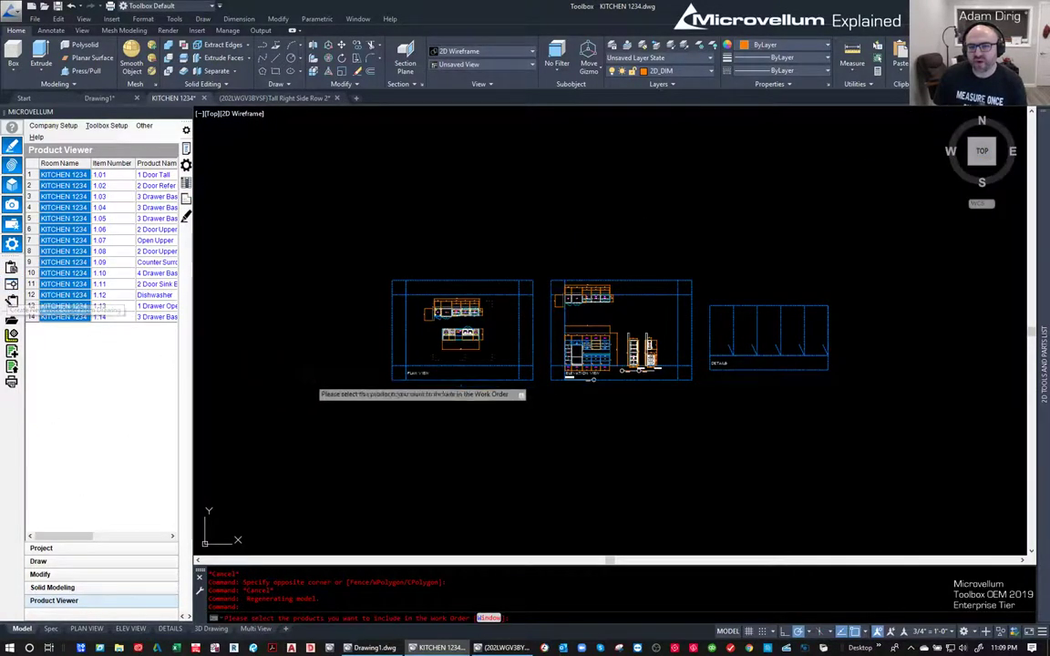
scroll(456, 324, up, 5)
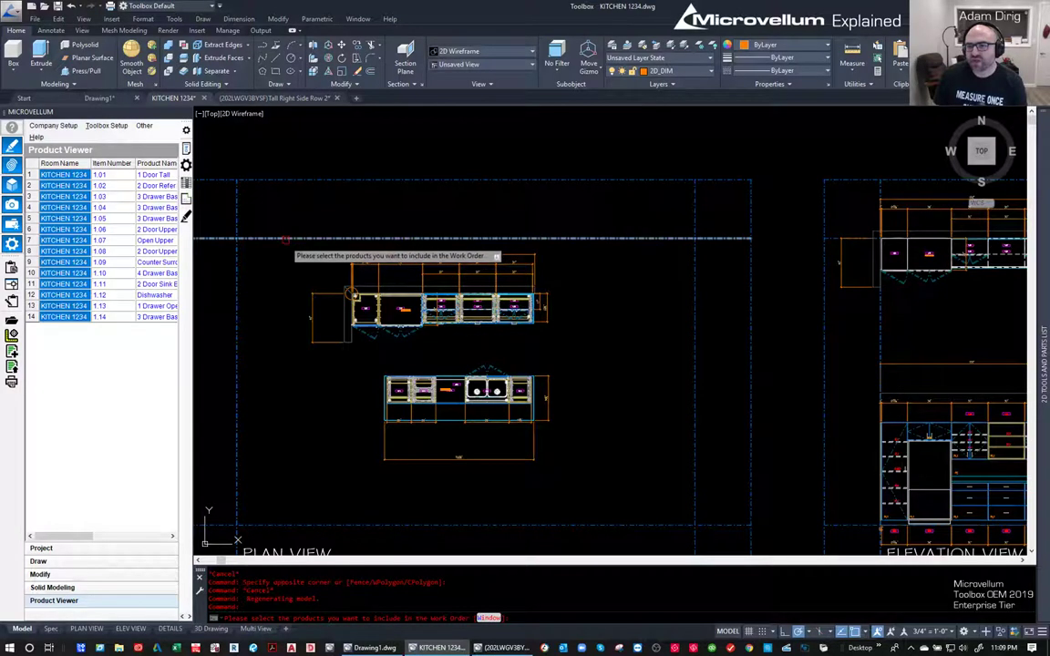
text(w)
key(Return)
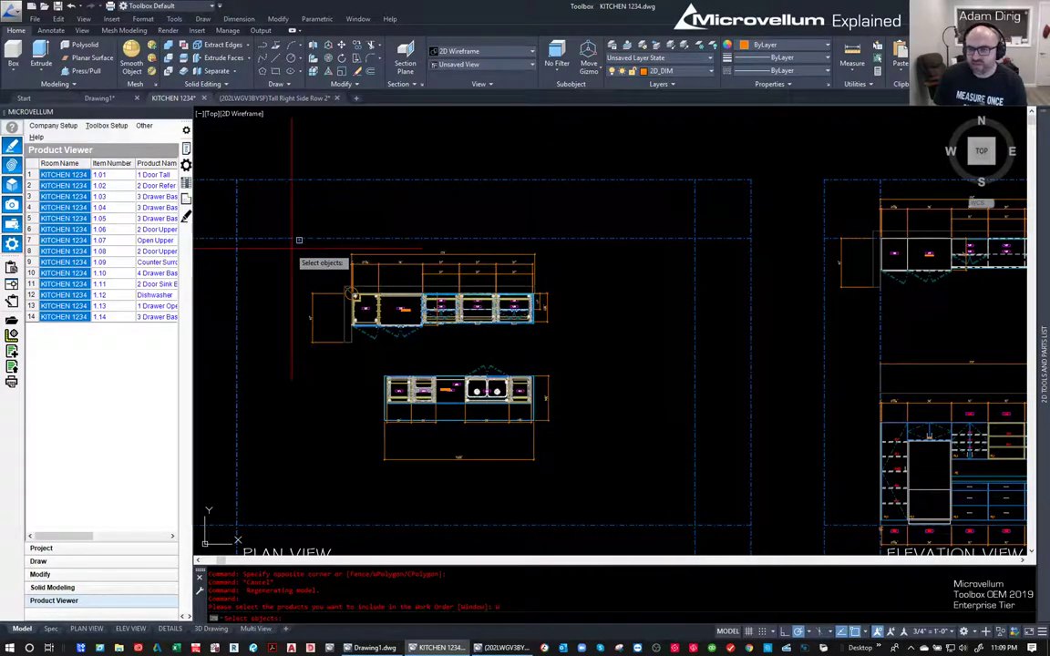
click(290, 244)
click(601, 362)
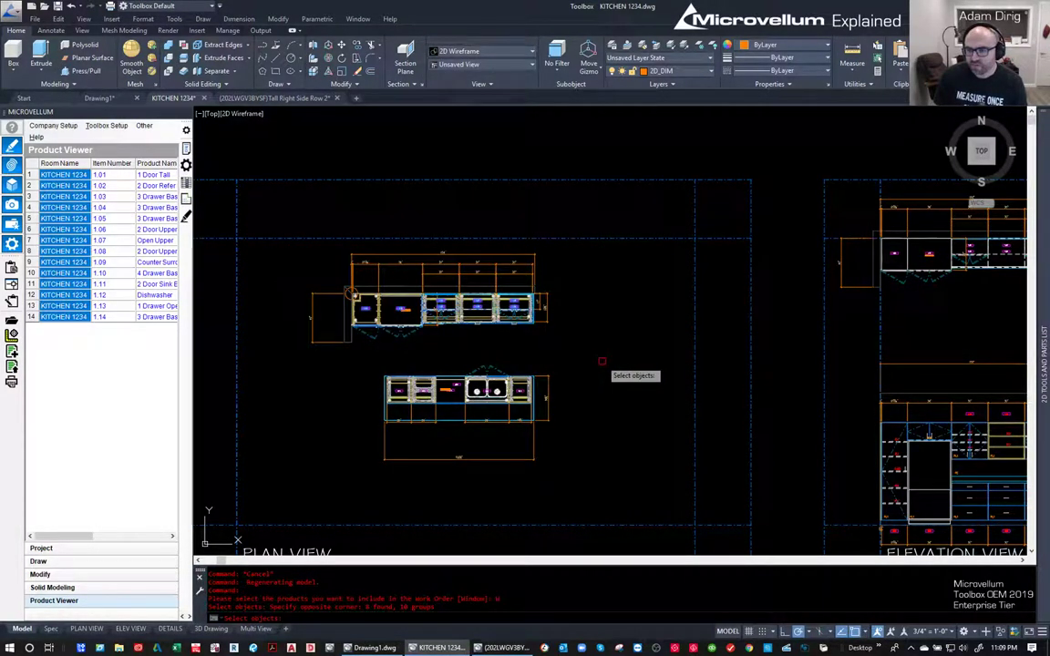
key(Return)
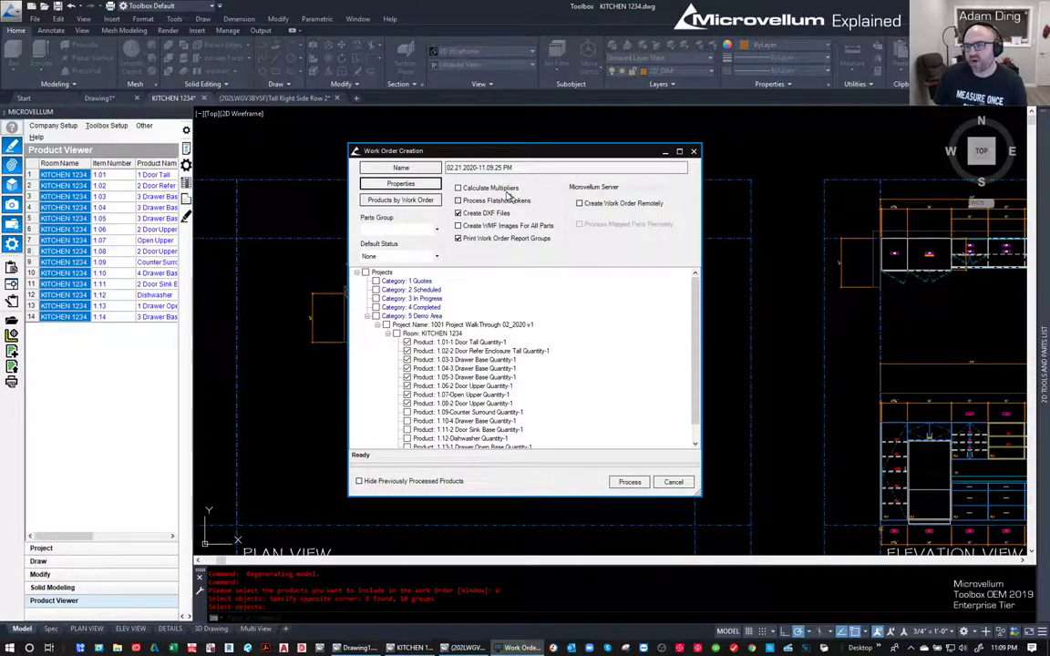
- Begin a standardized naming convention for the work order with the %PROJECT_NAME% variable
click(401, 168)
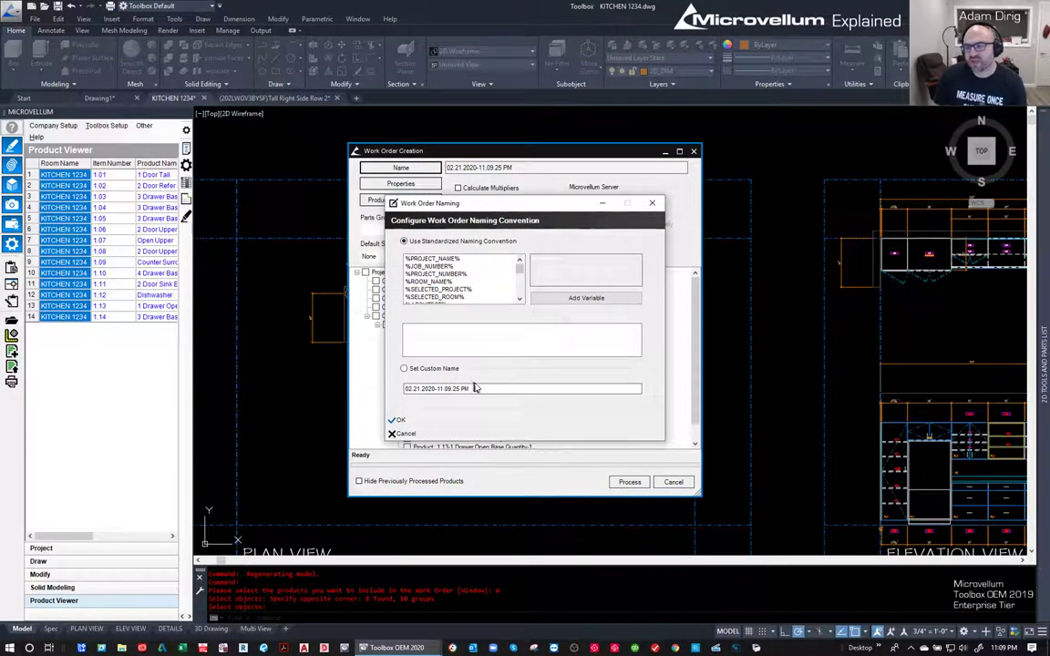
drag(472, 389, 406, 389)
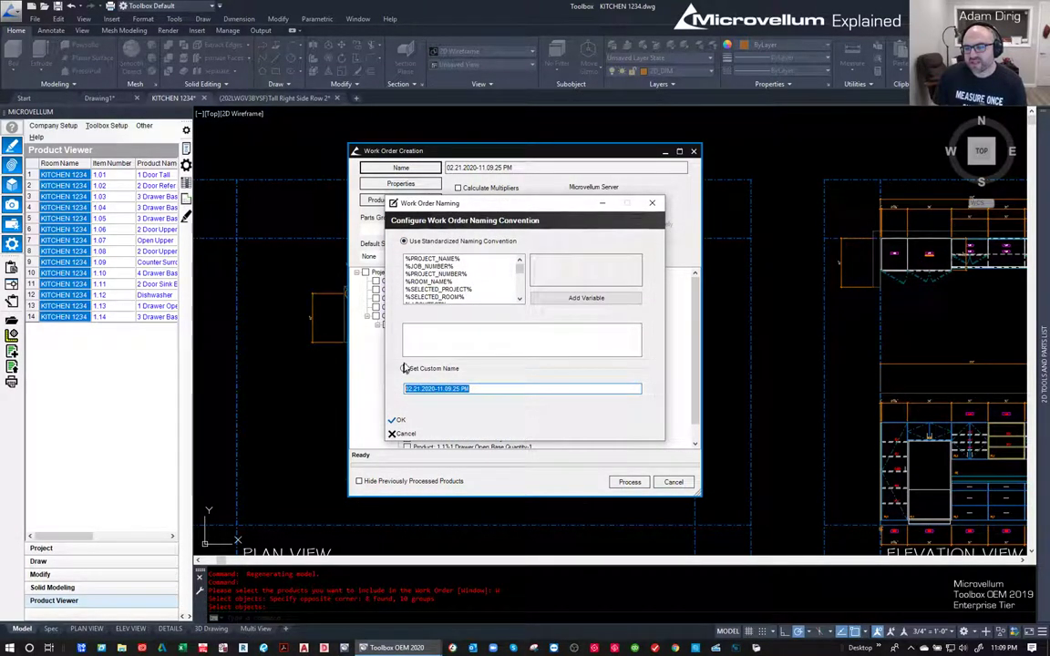
click(429, 265)
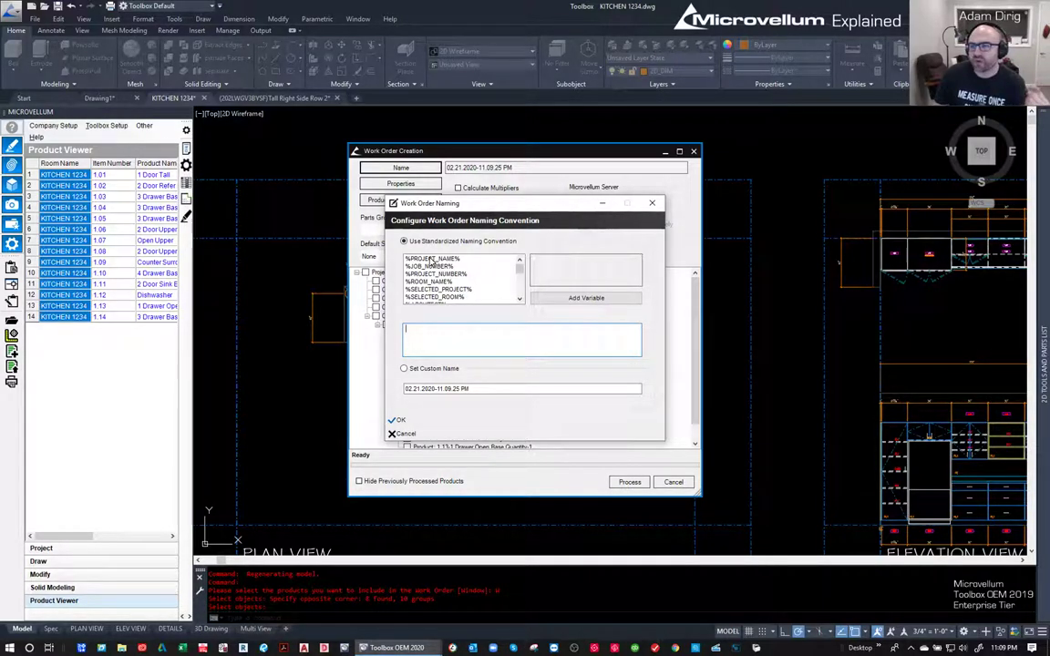
click(433, 259)
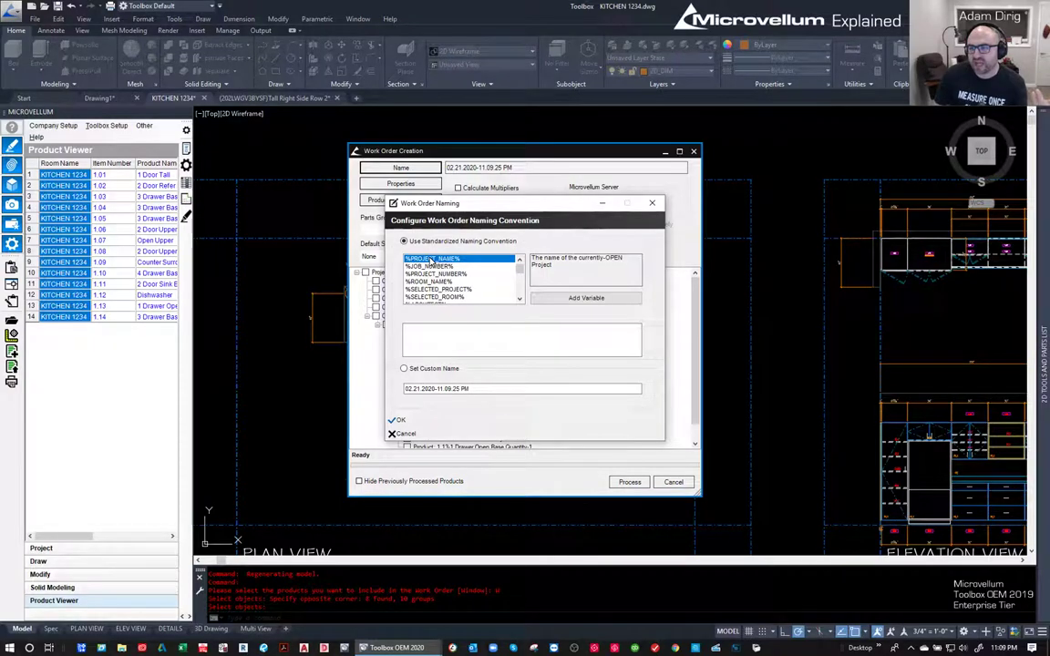
click(605, 299)
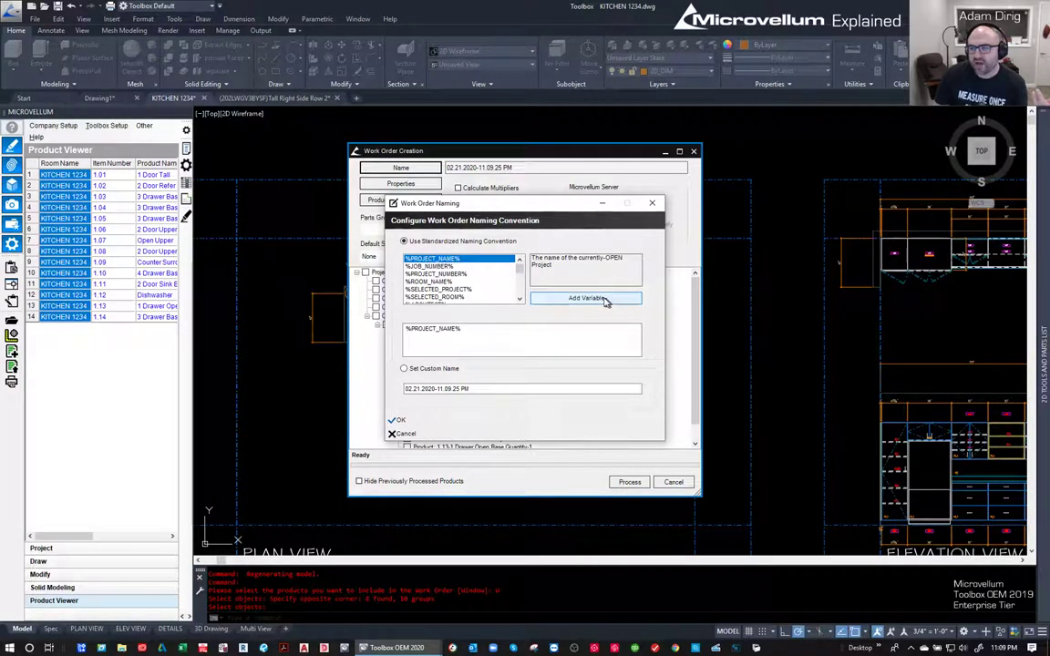
- Append the %JOB_NUMBER% and %ROOM_NAME% variables, separated by spaces, to the work order naming convention and accept it
click(483, 329)
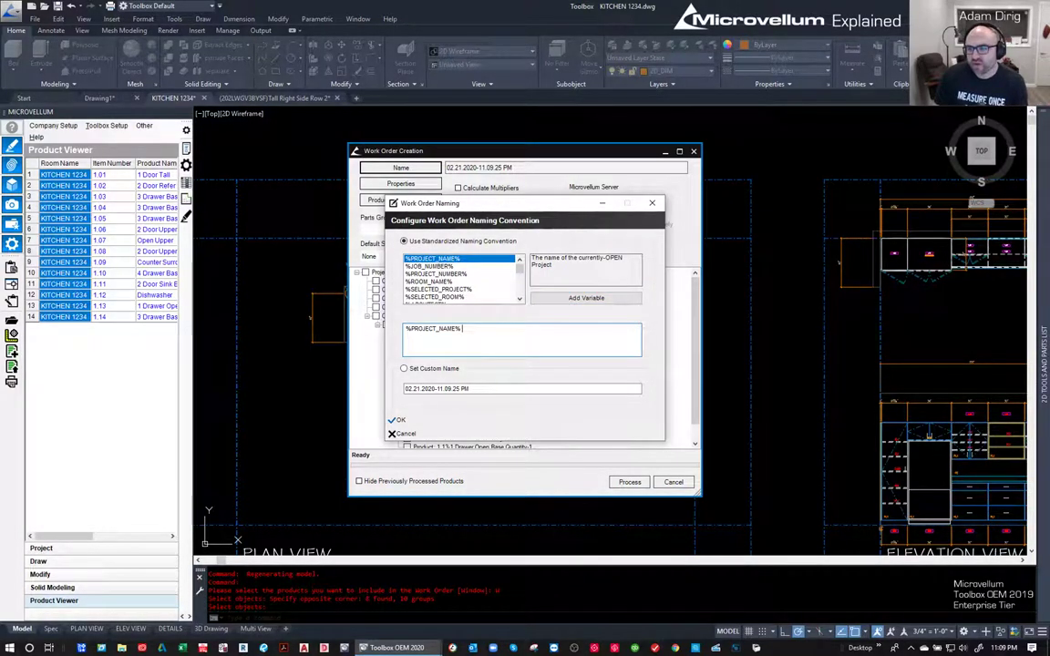
click(429, 266)
click(569, 300)
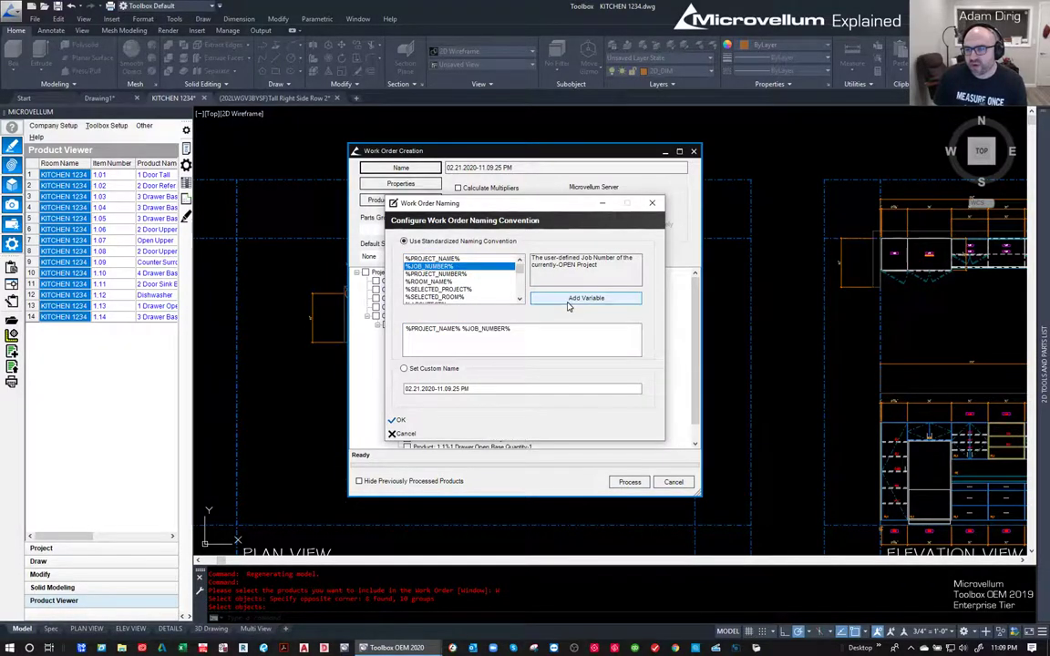
click(512, 330)
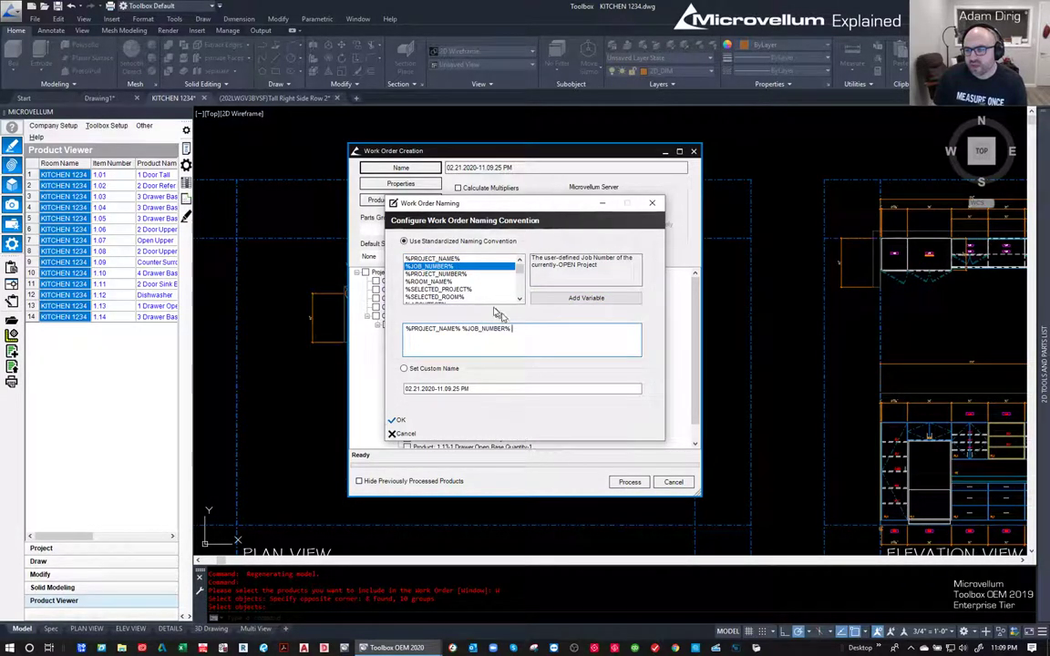
click(447, 284)
click(582, 298)
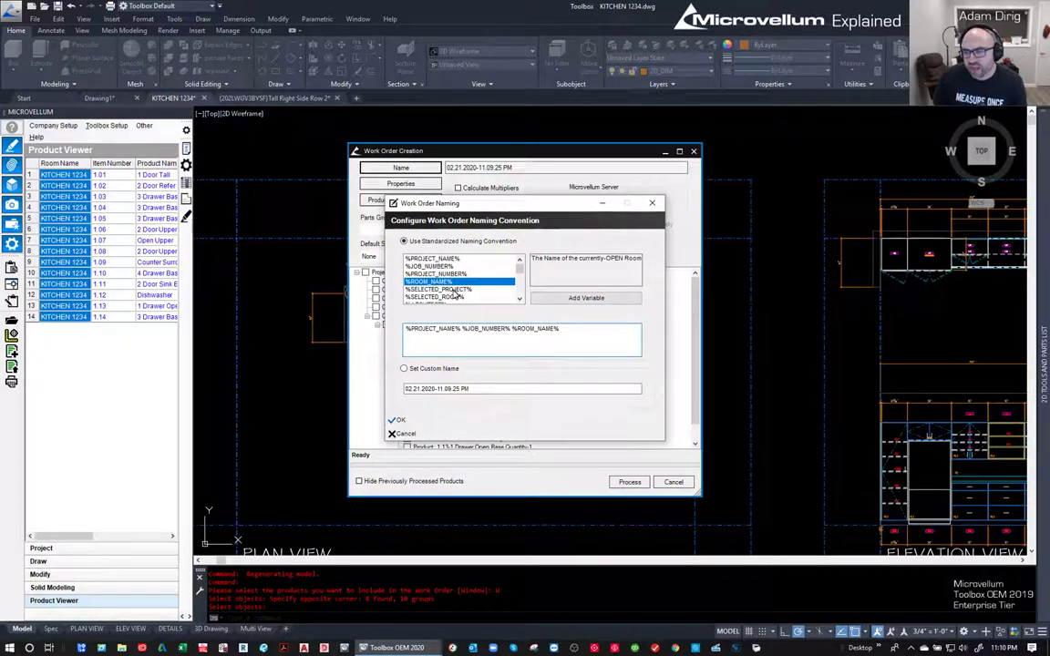
scroll(463, 300, down, 5)
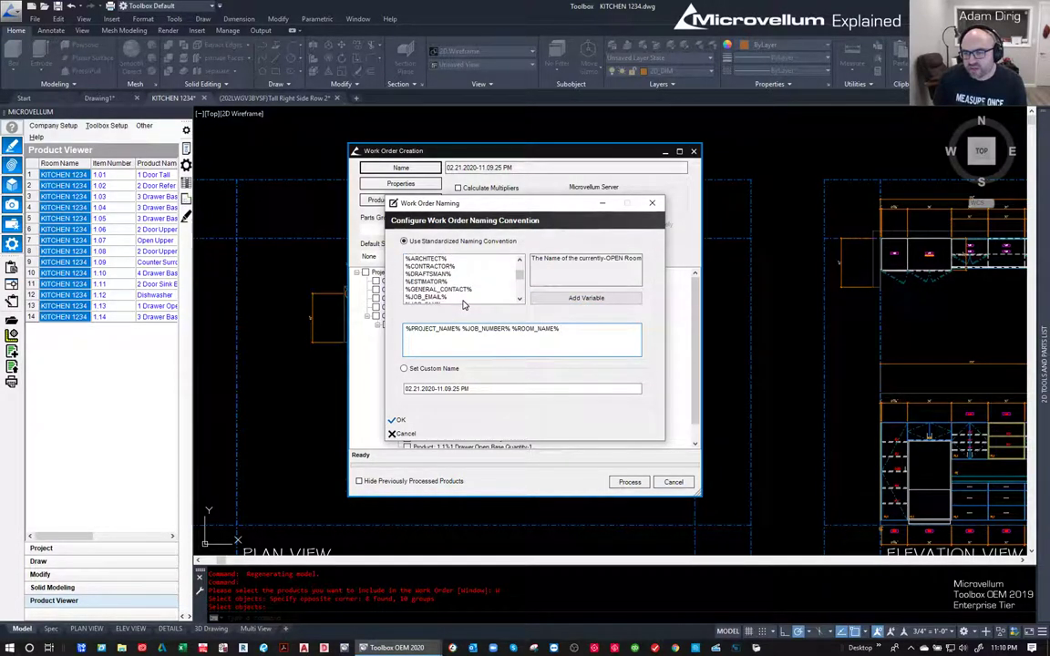
scroll(463, 304, up, 5)
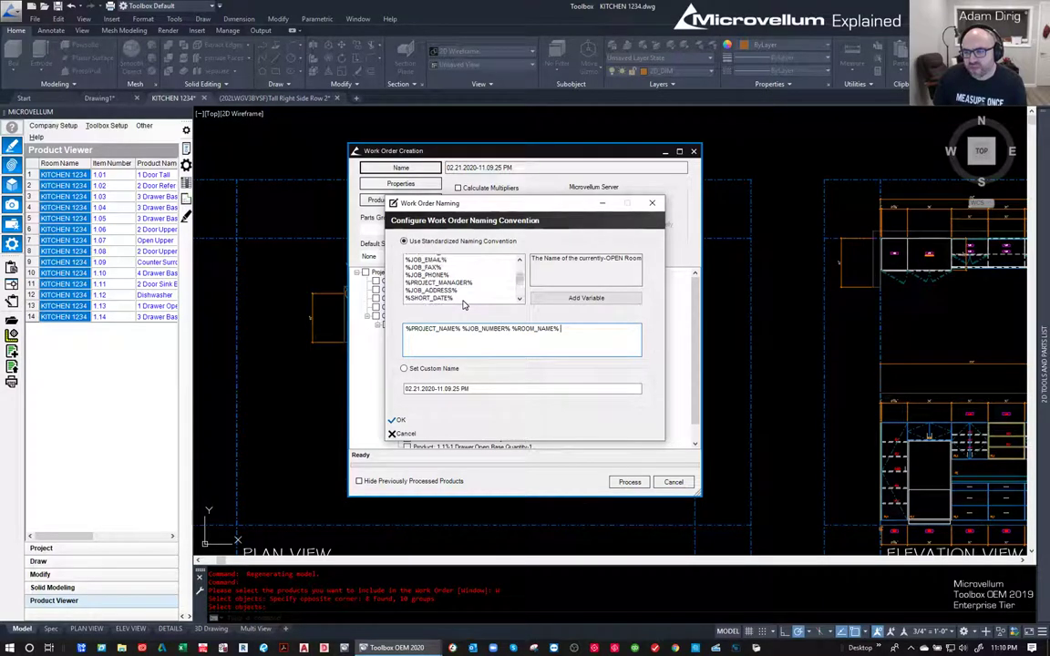
click(435, 419)
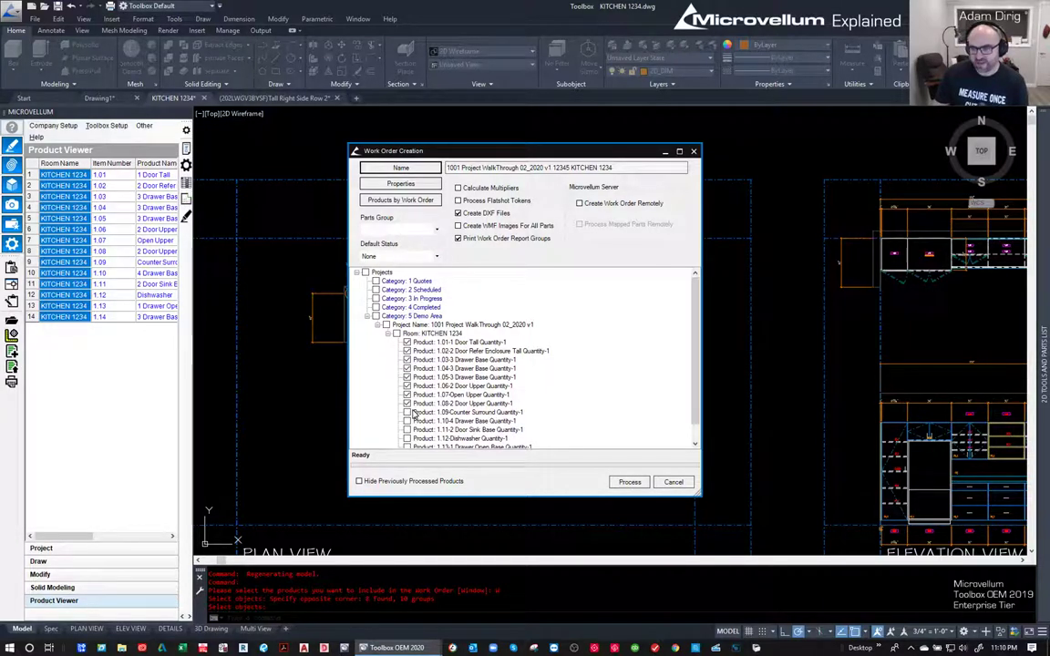
- Review the checked products 1.01 to 1.08, process the work order, and open it in the Processing Center
scroll(415, 412, down, 1)
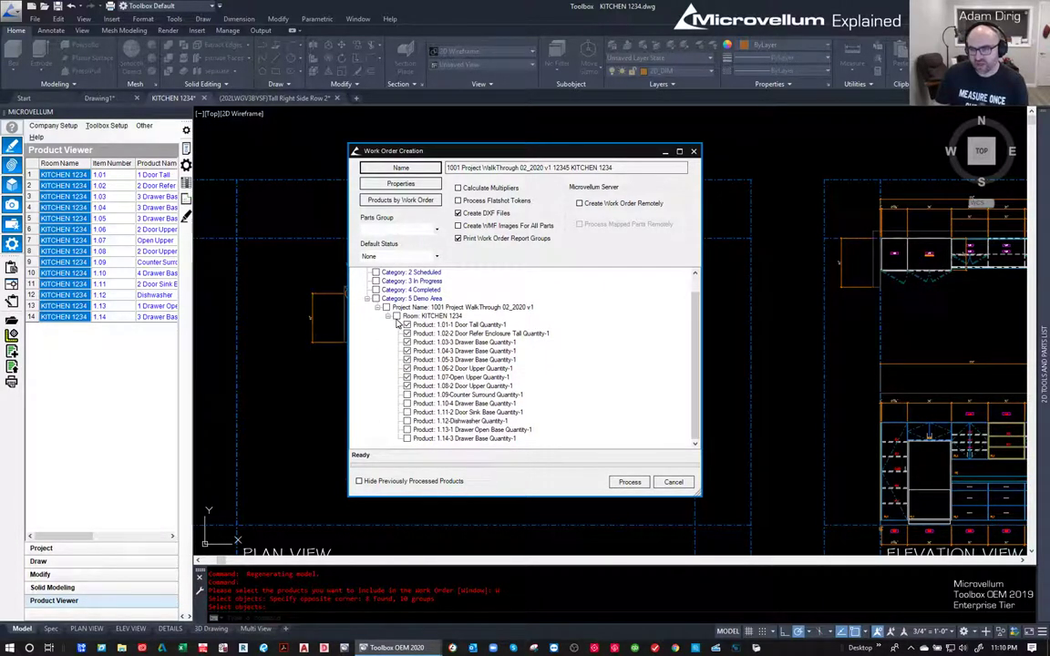
scroll(399, 323, up, 1)
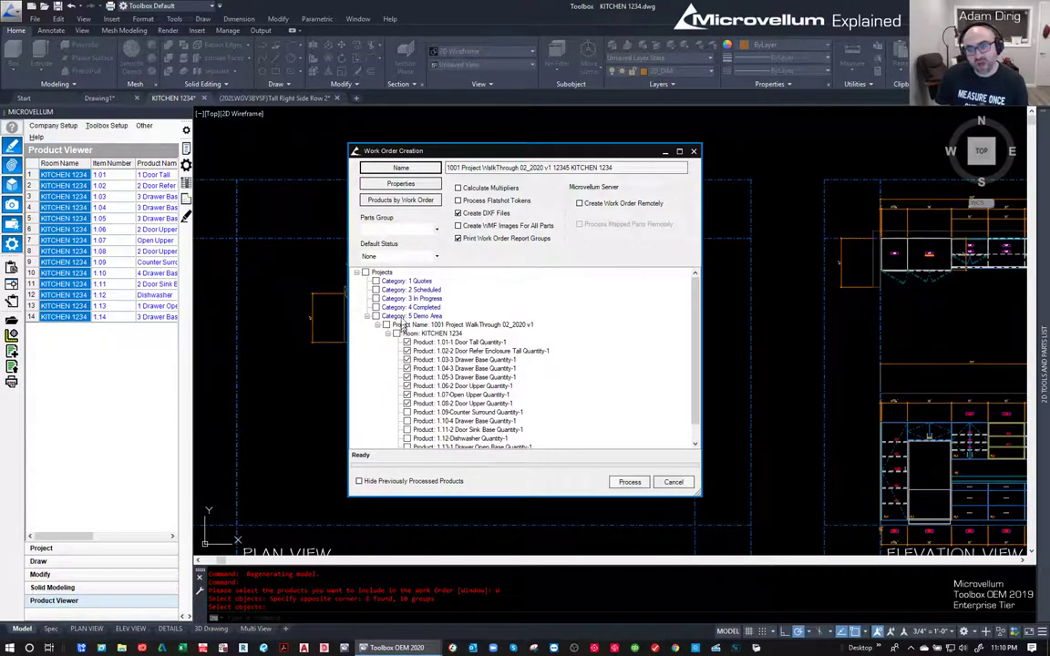
click(629, 483)
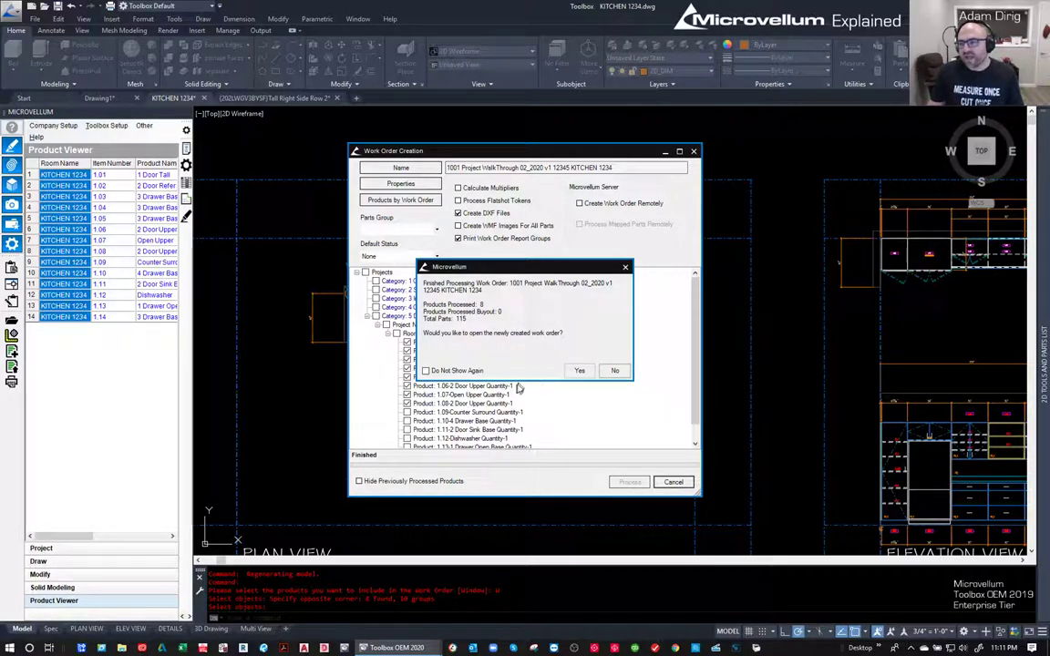
click(579, 371)
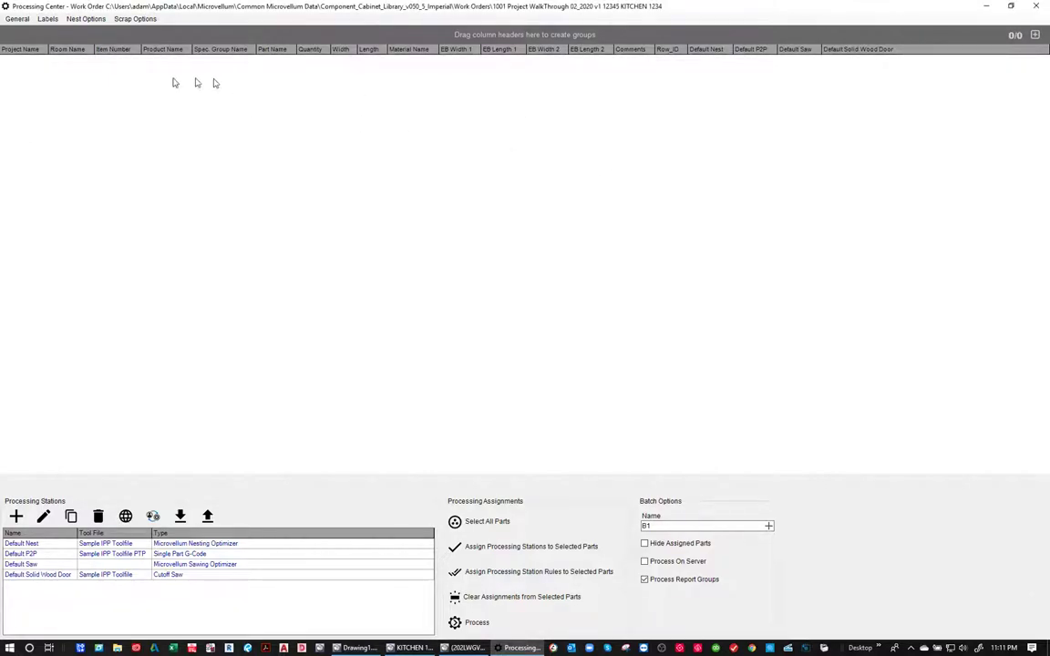
- Load the work order's complete parts list with all parts and look through its rows
click(15, 18)
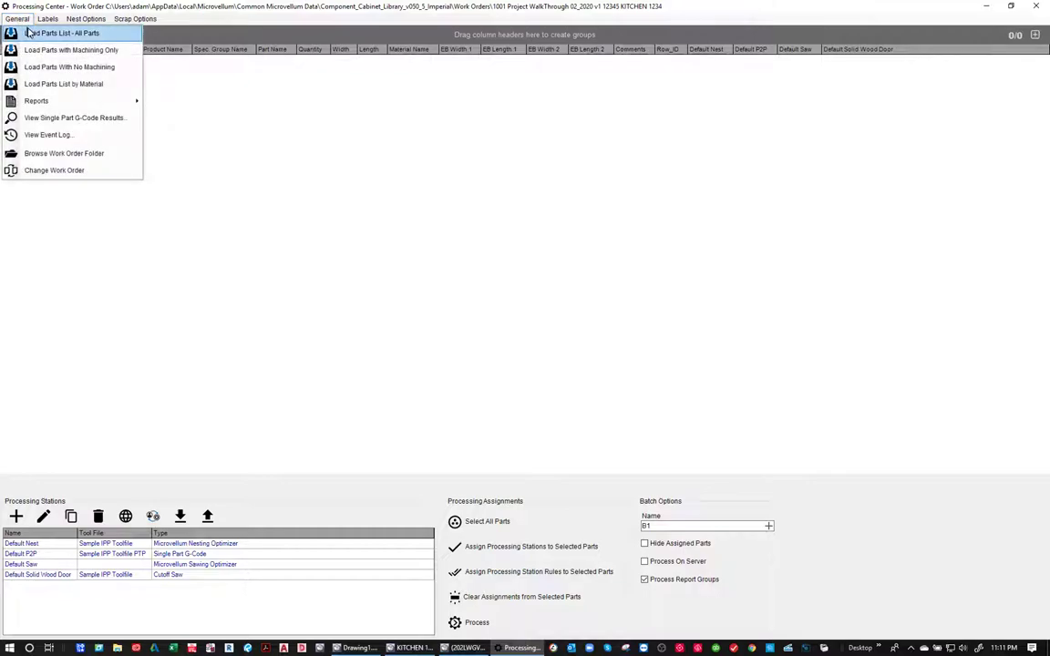
click(28, 30)
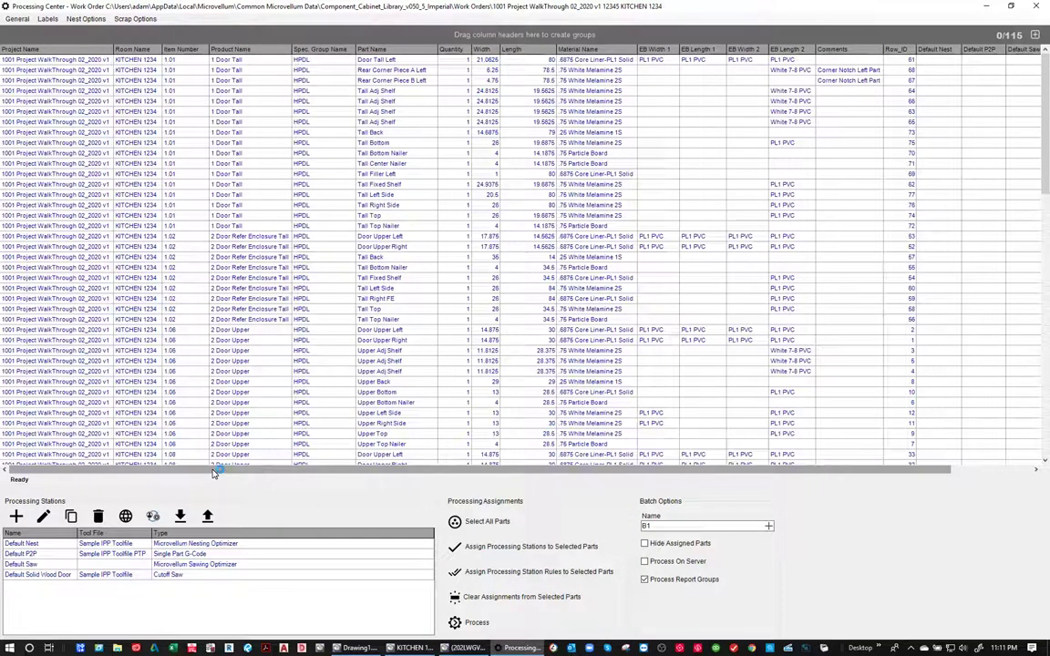
drag(213, 473, 155, 469)
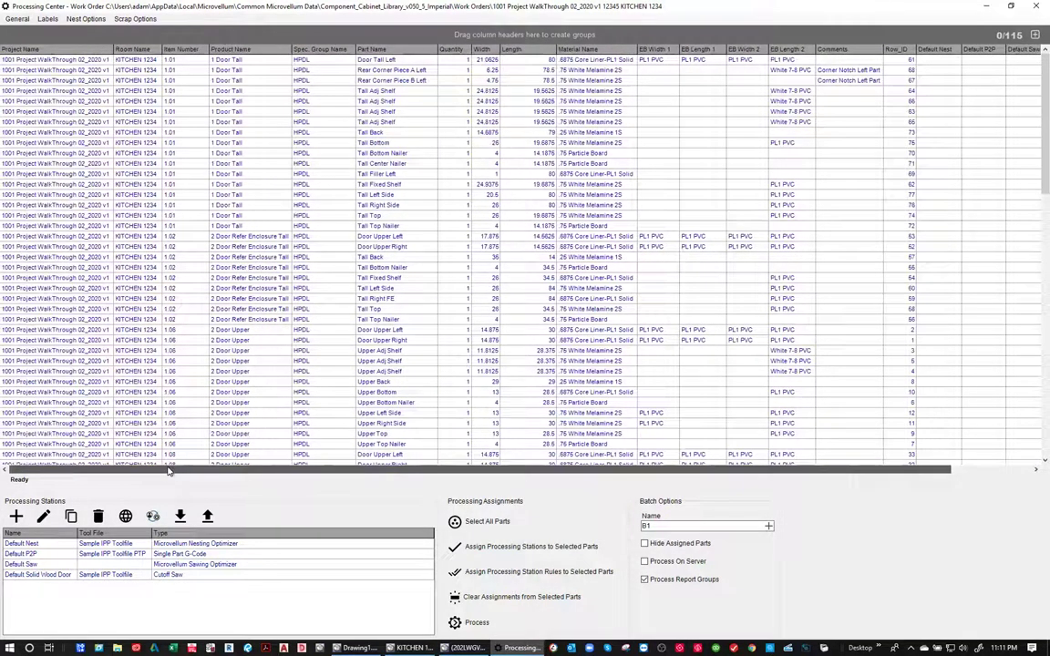
scroll(148, 321, down, 8)
scroll(146, 321, down, 10)
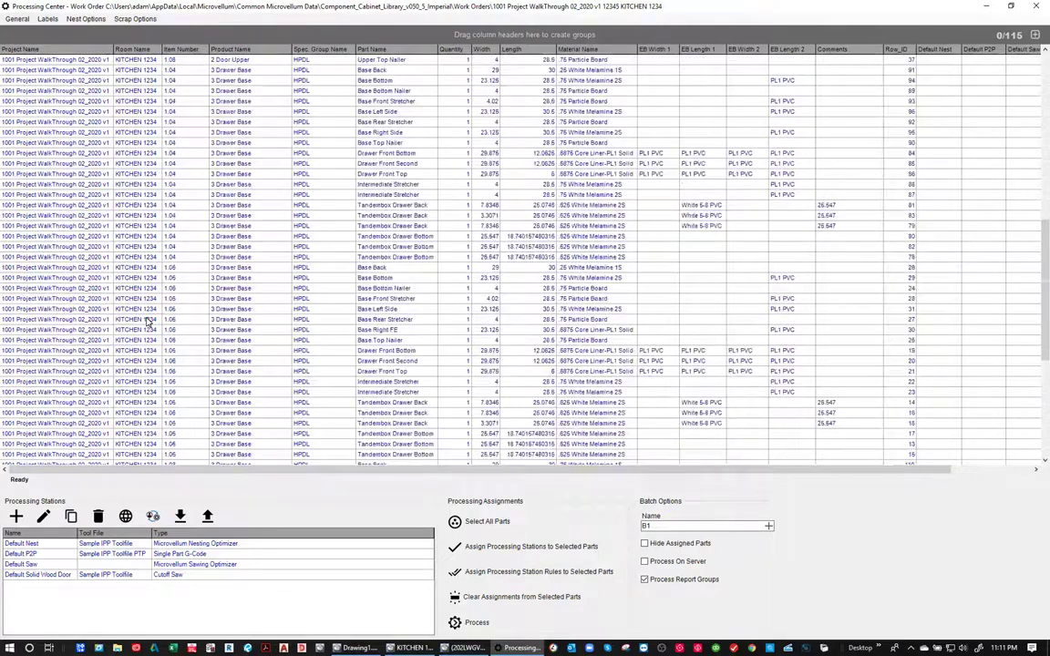
scroll(146, 320, up, 11)
scroll(145, 321, up, 8)
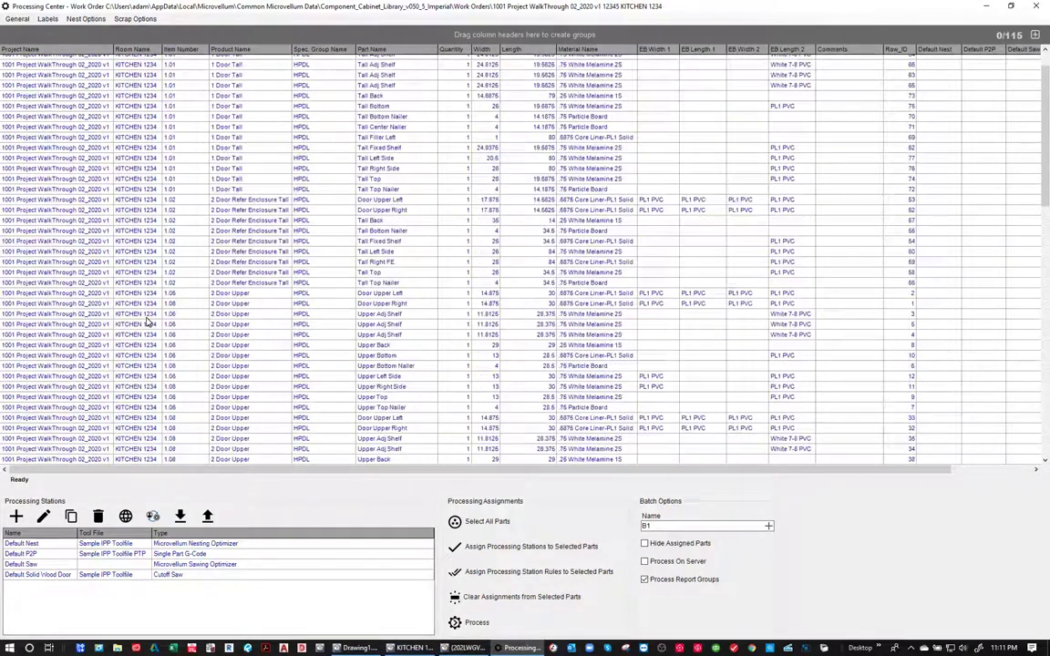
- Sort the parts list by material name, length and other columns in turn, ending with item number
click(601, 50)
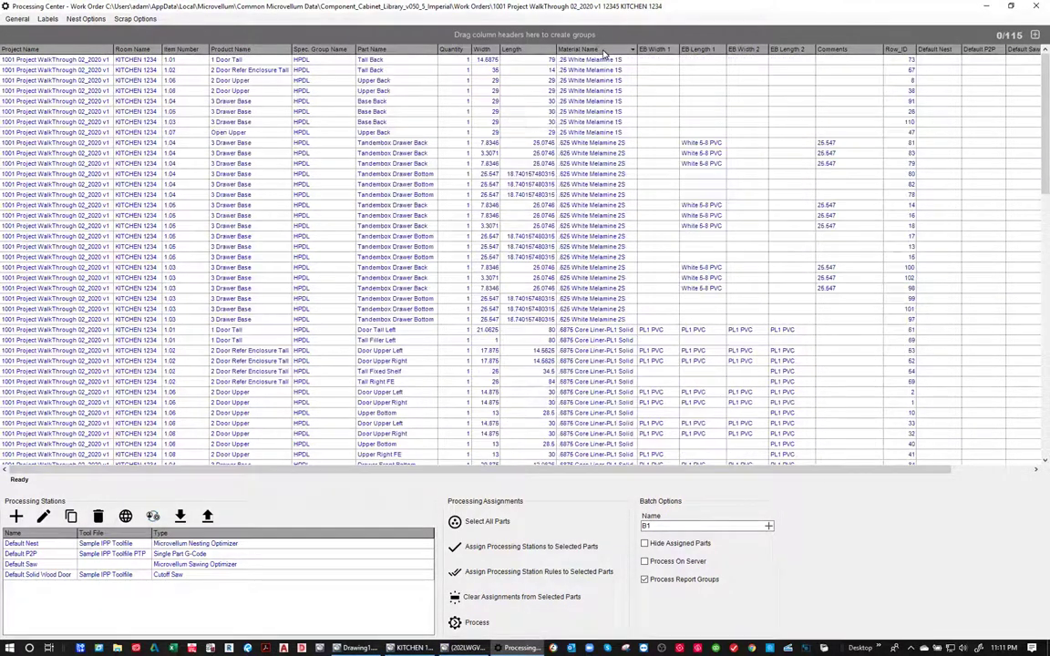
click(538, 51)
click(454, 51)
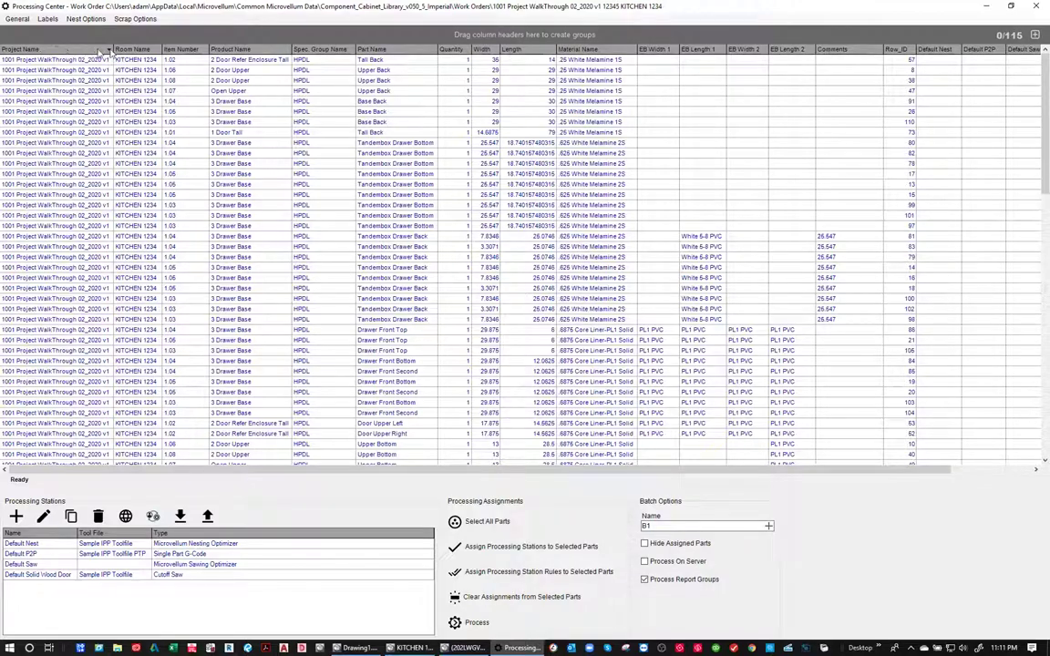
click(171, 48)
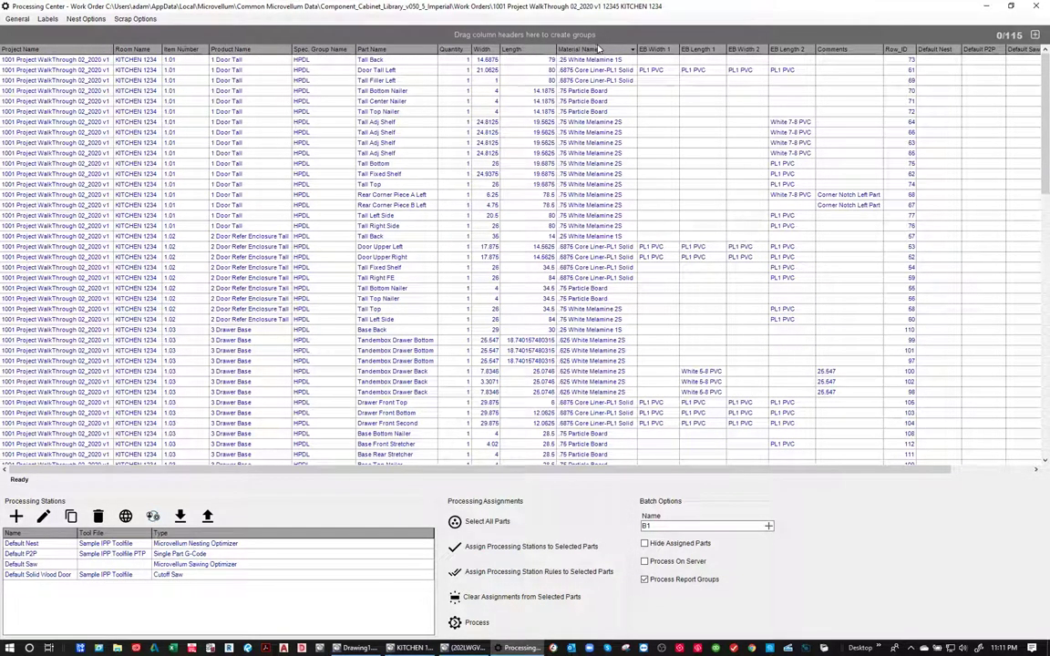
- Group the parts list by material name and move the Part Name column to after Width
drag(599, 48, 114, 36)
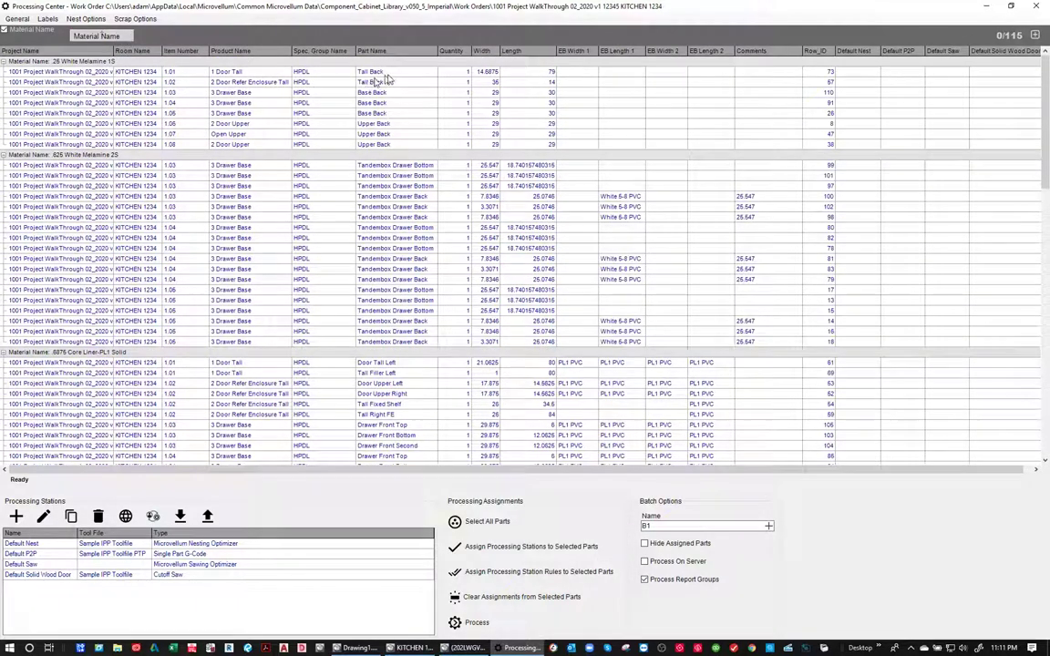
mouse_move(399, 51)
mouse_down()
mouse_move(219, 38)
mouse_move(128, 53)
mouse_move(241, 41)
mouse_move(428, 50)
mouse_move(419, 51)
mouse_up()
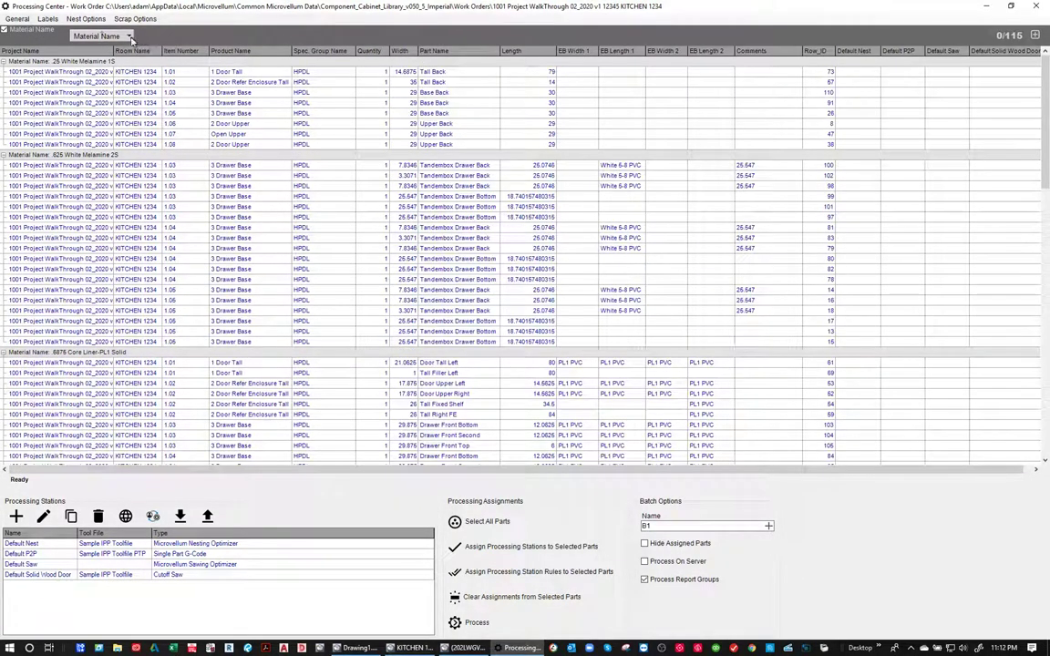
- Filter the material groups to .75 Particle Board only and select all of its parts
click(129, 36)
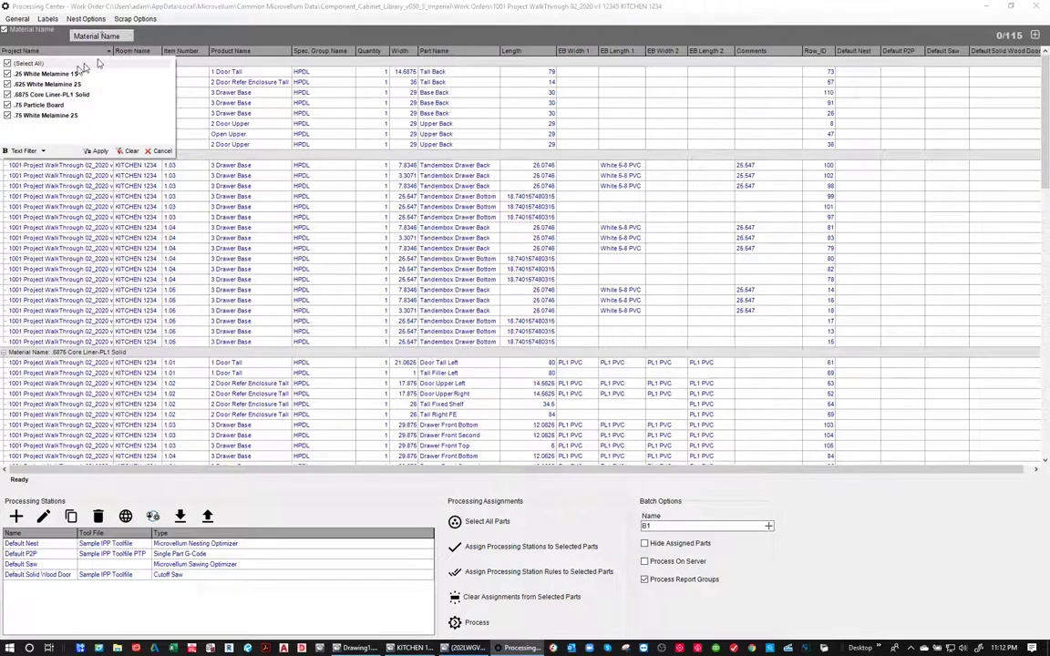
click(7, 64)
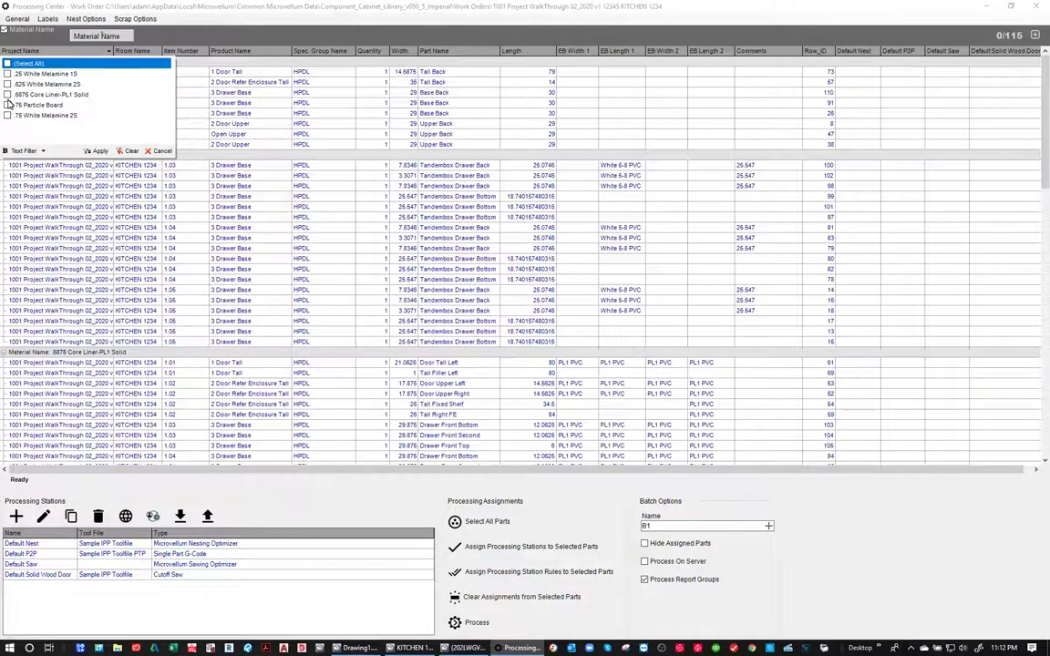
click(7, 105)
click(97, 151)
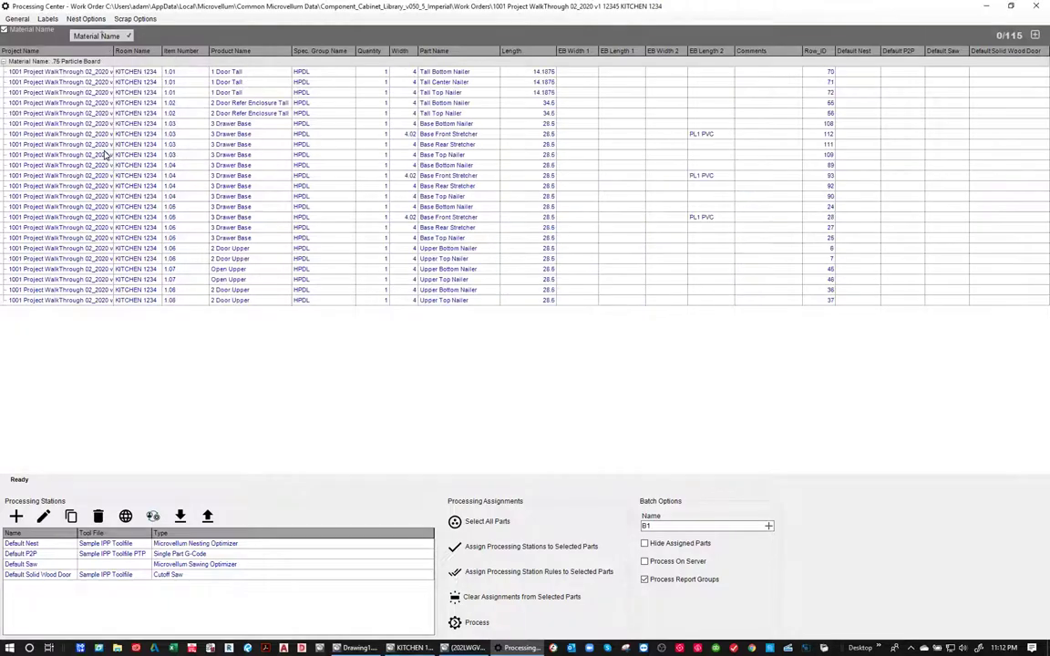
drag(410, 71, 432, 321)
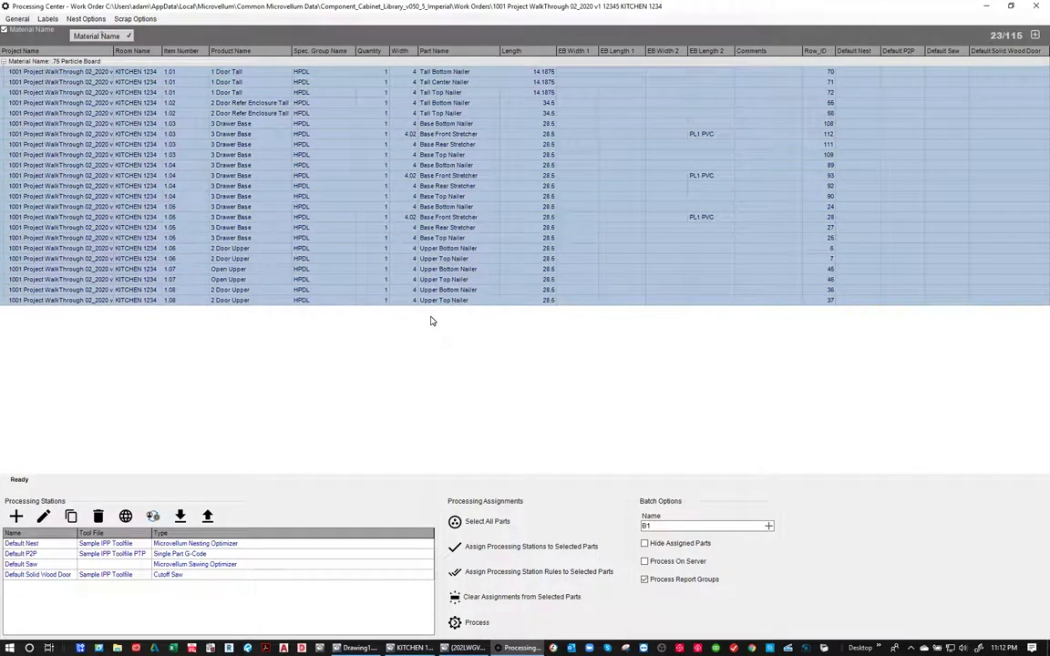
- Show all materials again and remove the material grouping, placing the Material Name column between Part Name and Length
click(128, 37)
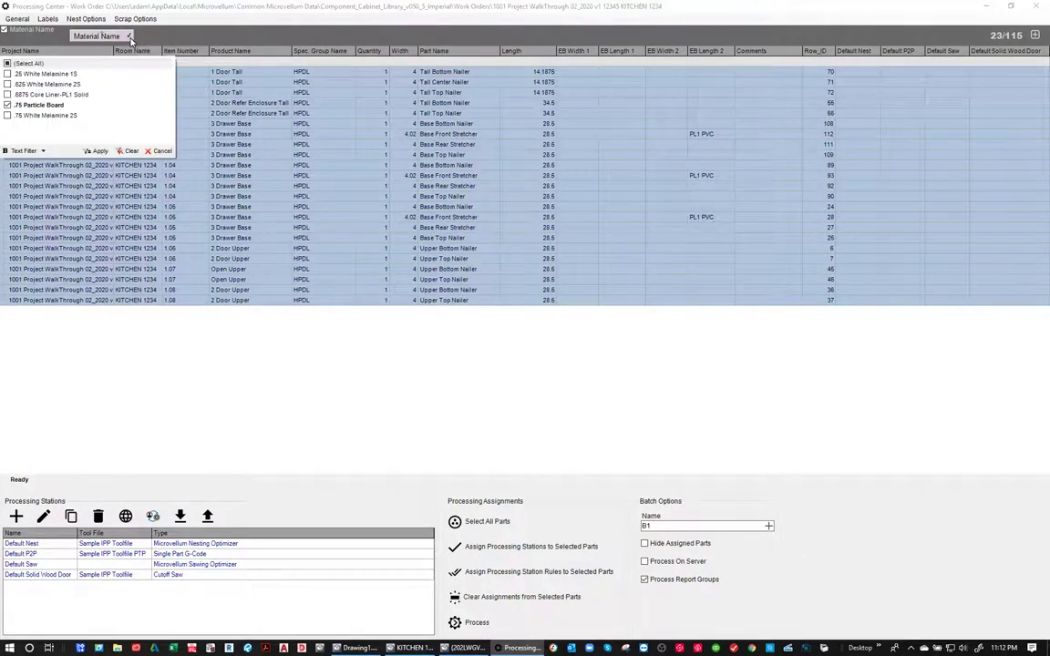
click(8, 64)
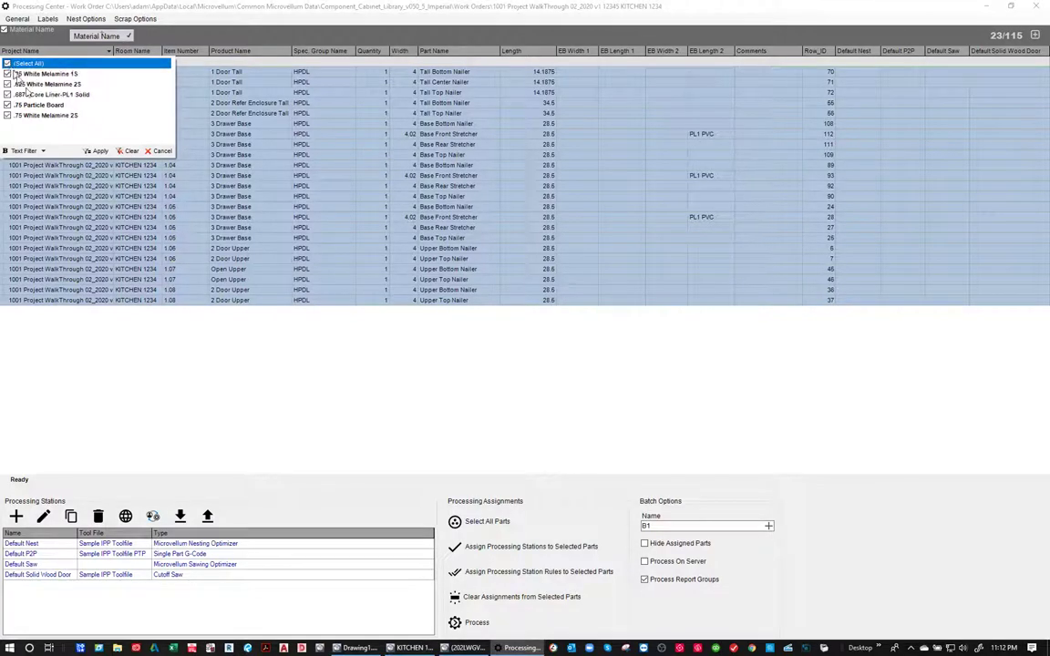
click(99, 150)
drag(87, 39, 493, 58)
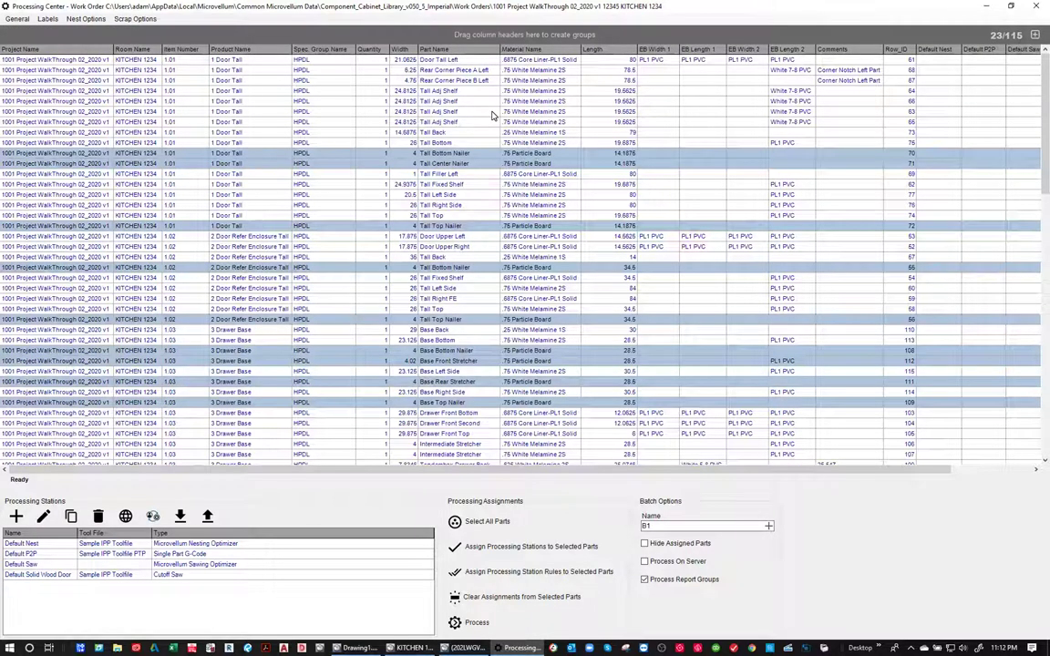
- Reduce the part selection to the 1.01 Tall Back and look through the four processing stations one by one
click(187, 132)
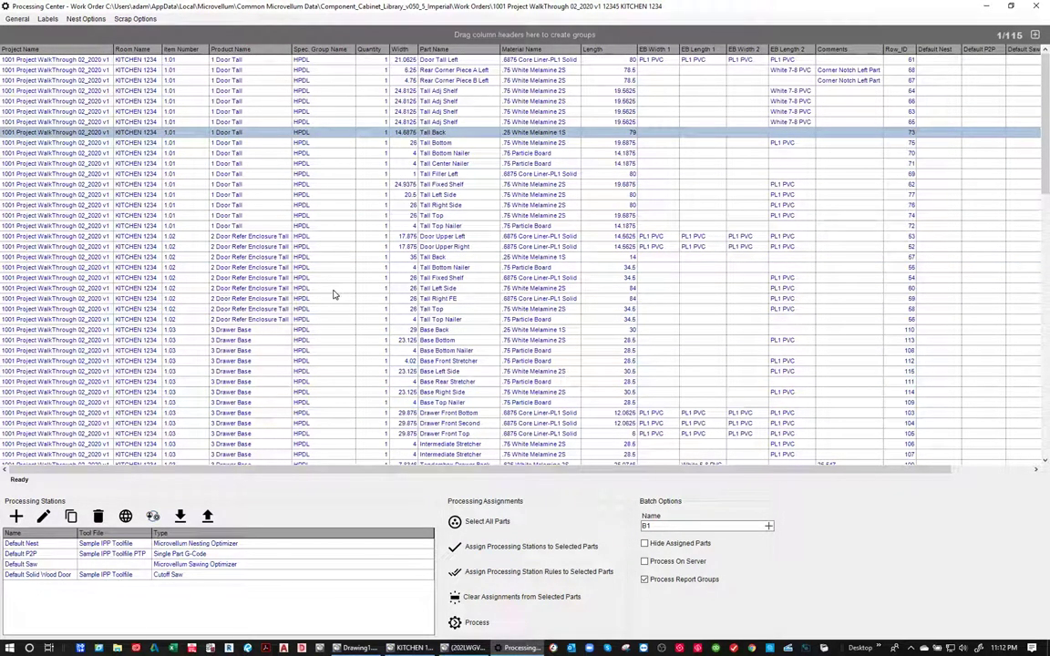
click(27, 543)
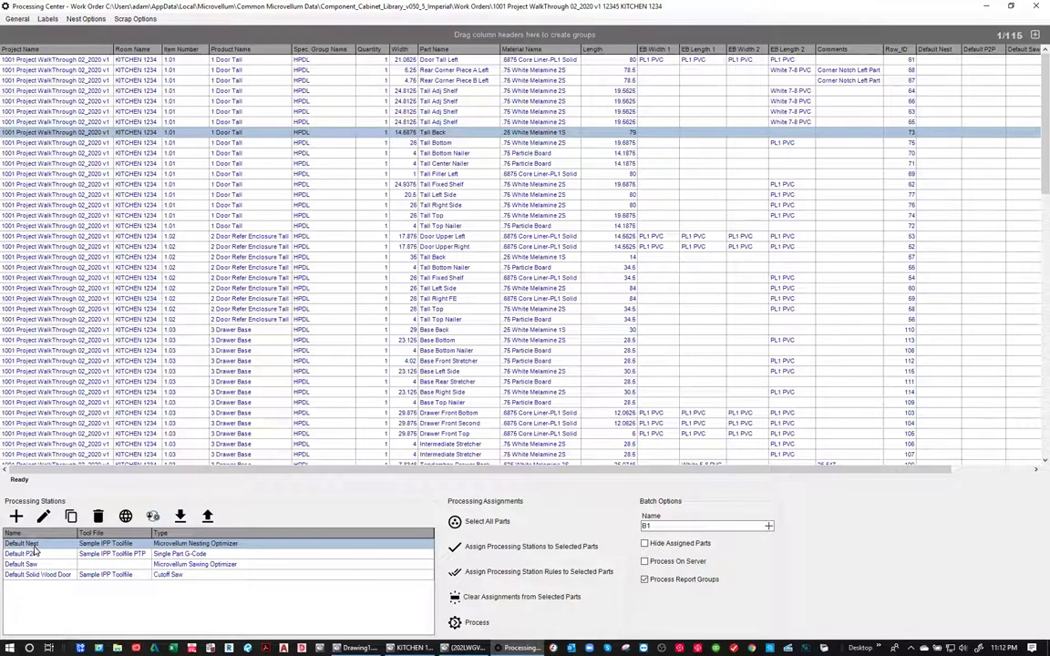
click(37, 553)
click(39, 565)
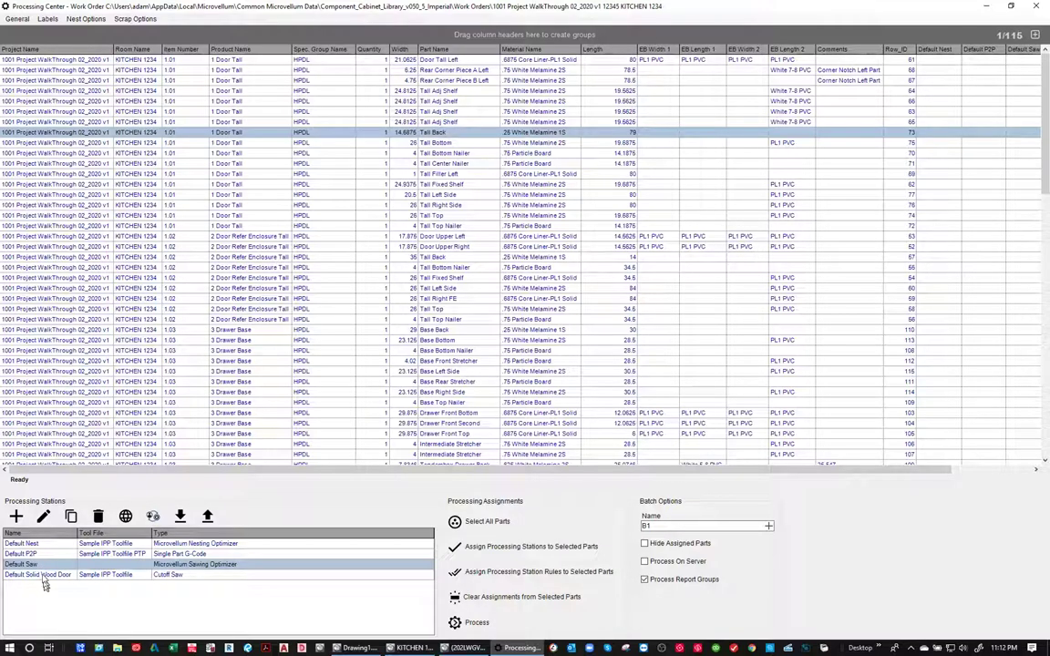
click(41, 574)
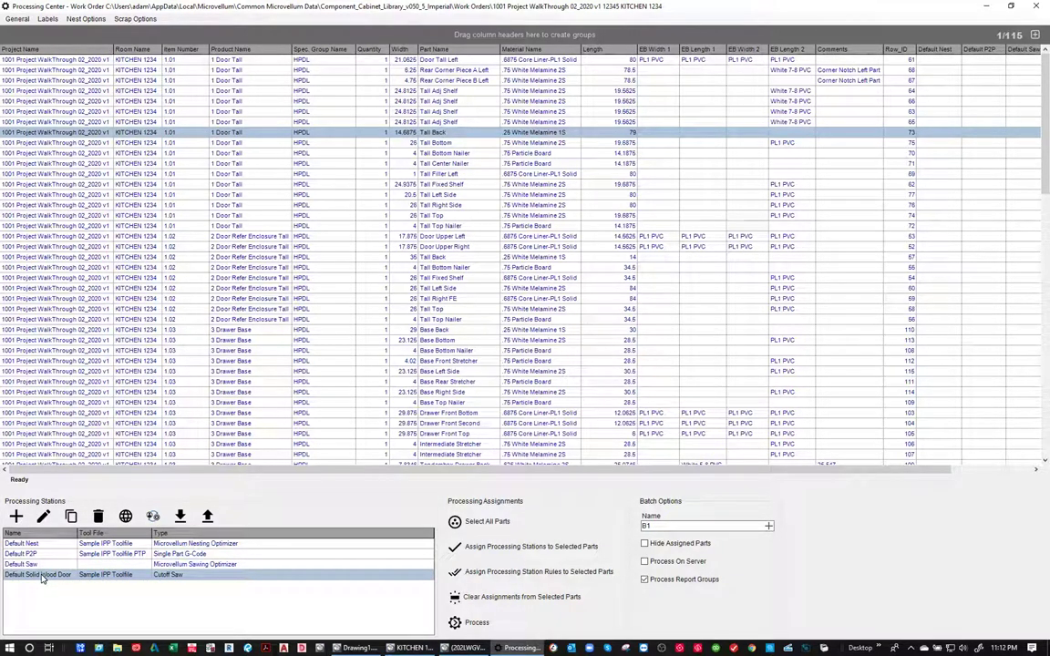
- Open the Default Nest processing station for editing and show its nest settings in an enlarged window
click(40, 544)
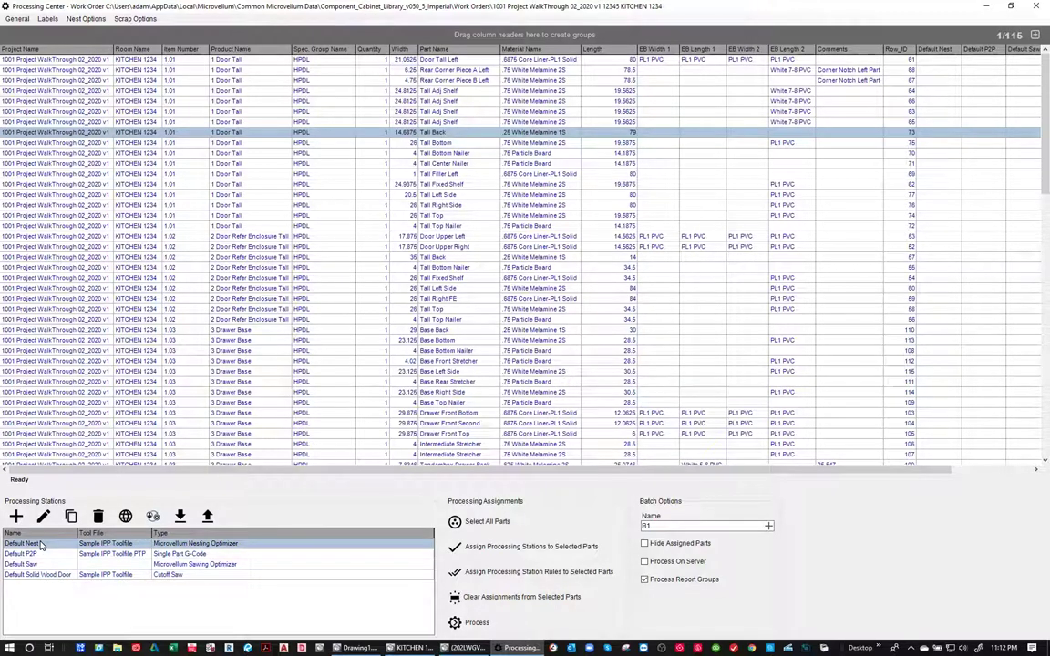
click(43, 516)
click(445, 210)
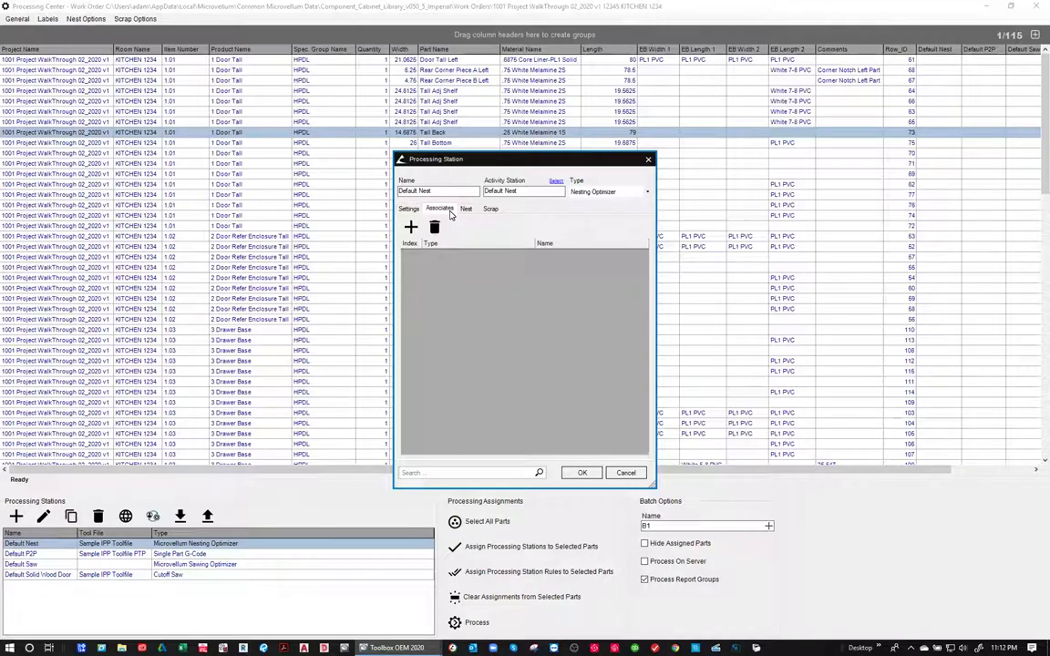
click(466, 209)
drag(574, 165, 492, 90)
drag(570, 410, 588, 625)
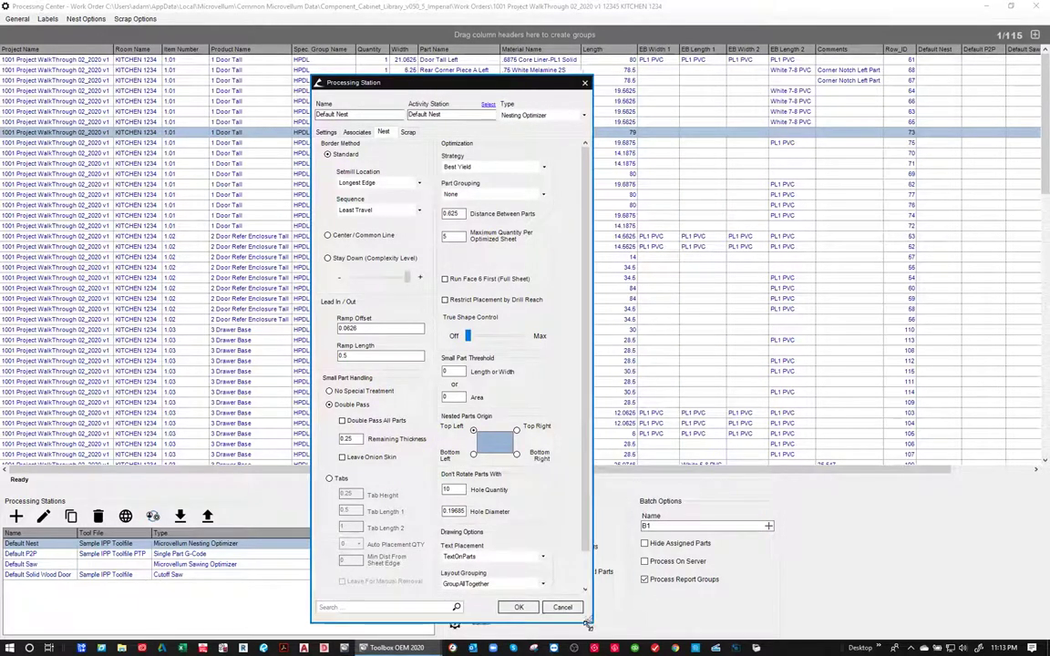
drag(448, 89, 511, 27)
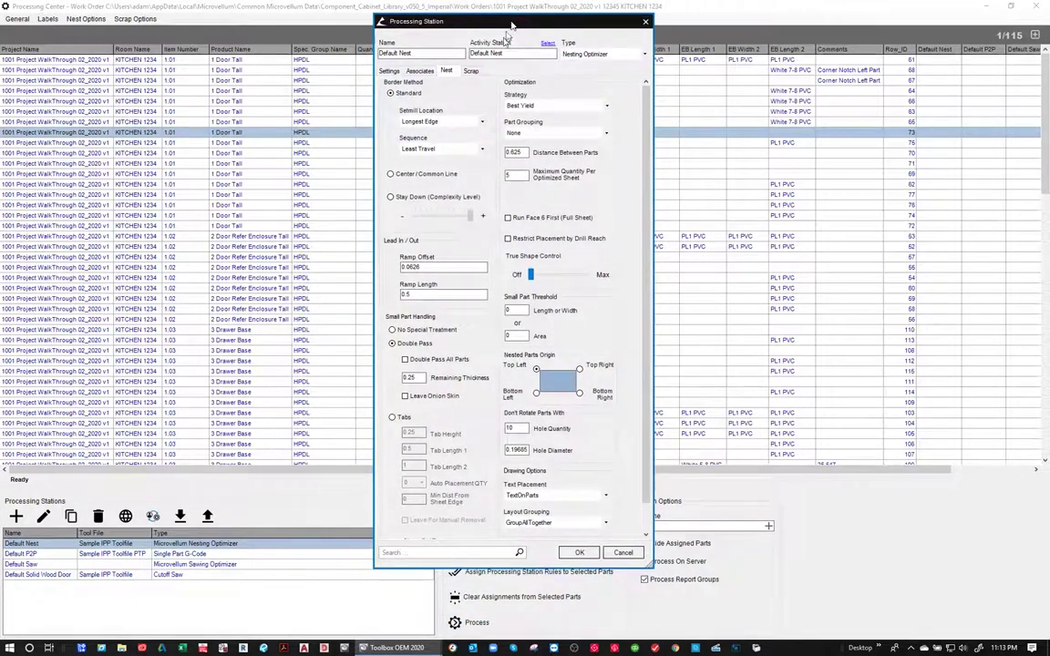
- Examine the Default Nest station's setmill location, sequence and optimization options, keeping Longest Edge and Least Travel, and close its settings
click(471, 121)
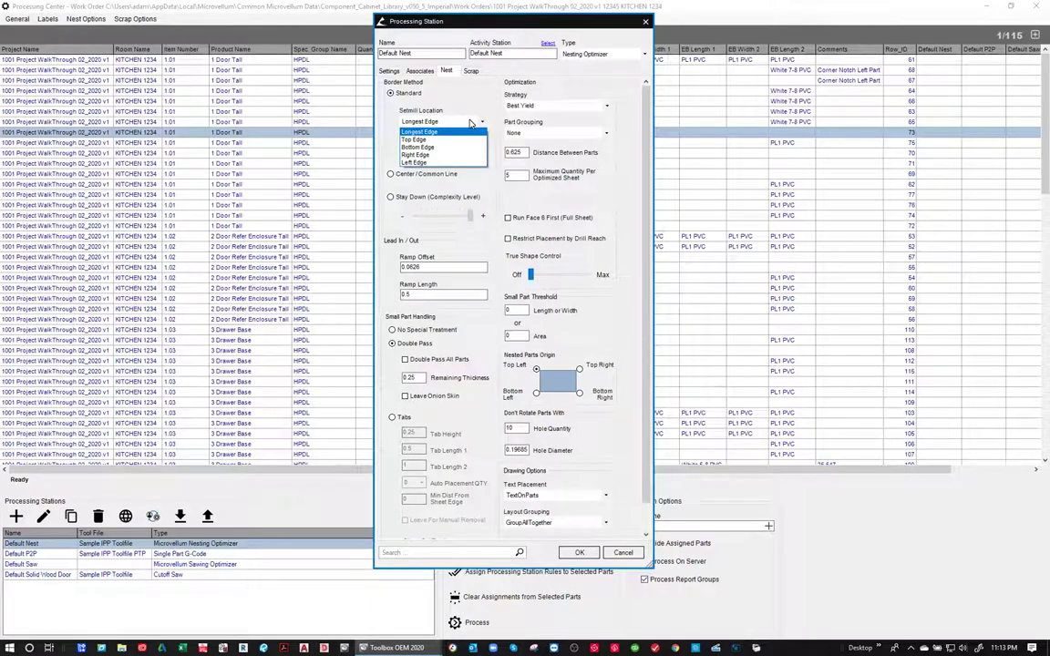
click(471, 123)
click(441, 149)
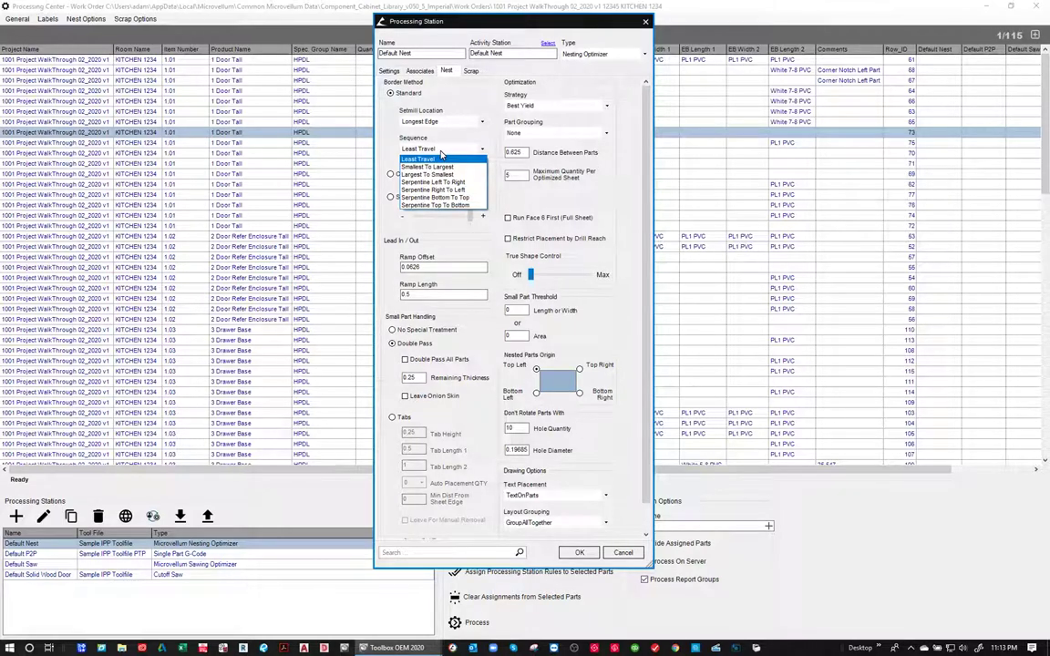
click(441, 153)
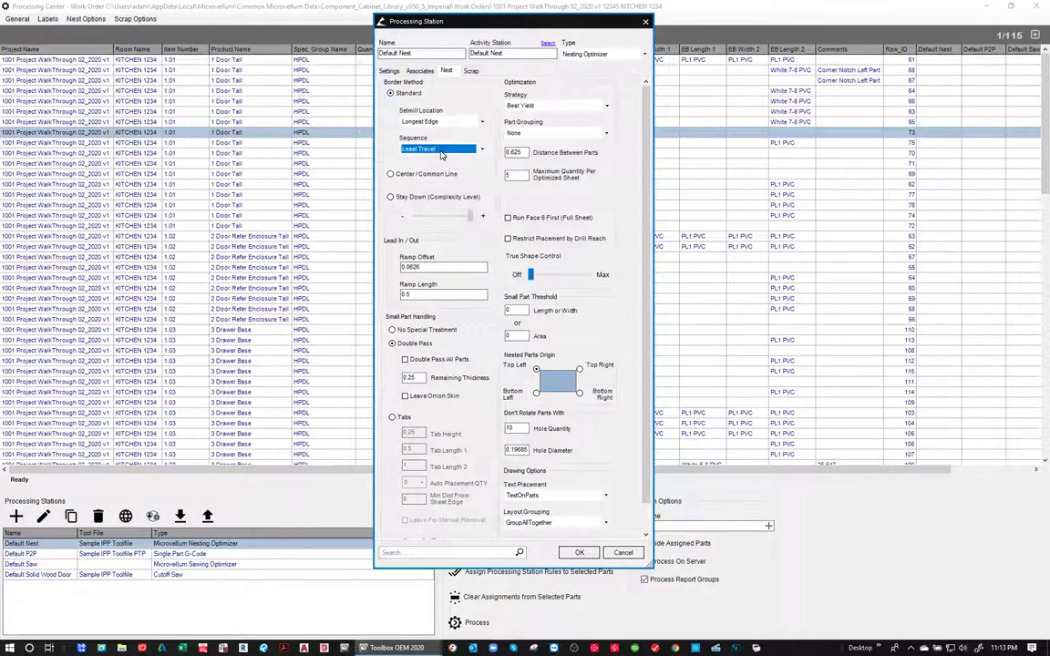
mouse_move(410, 180)
mouse_move(536, 280)
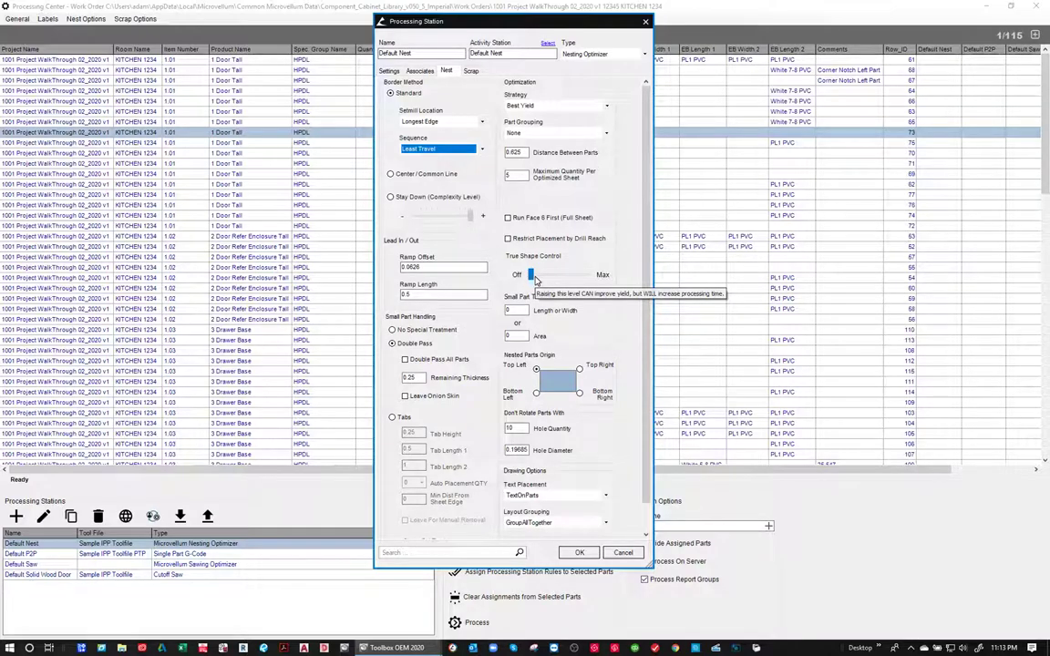
scroll(520, 221, down, 1)
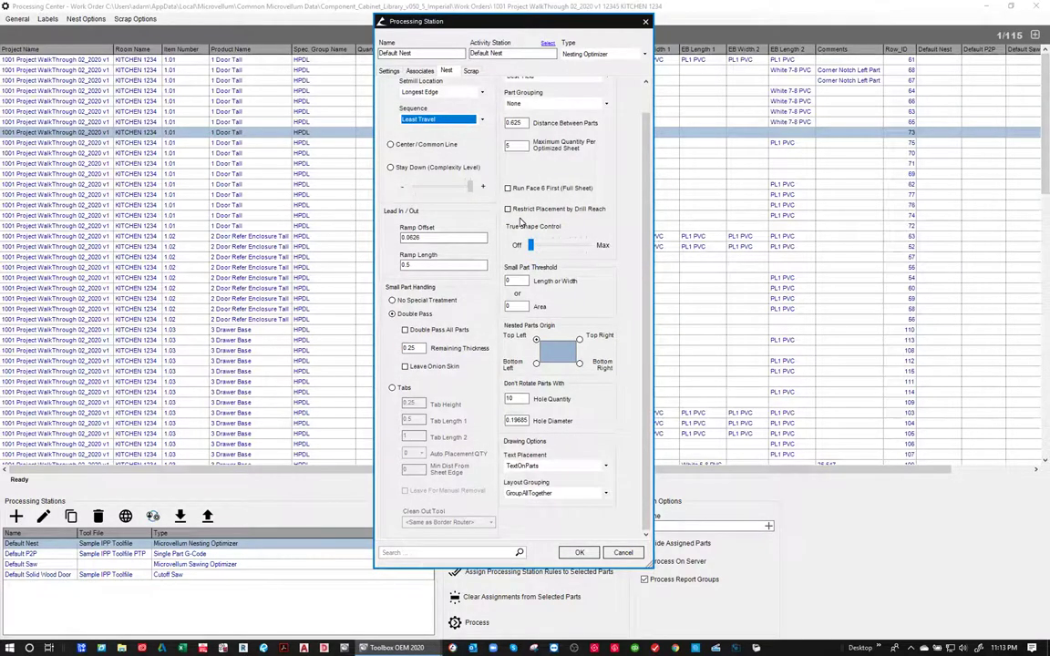
scroll(520, 220, up, 1)
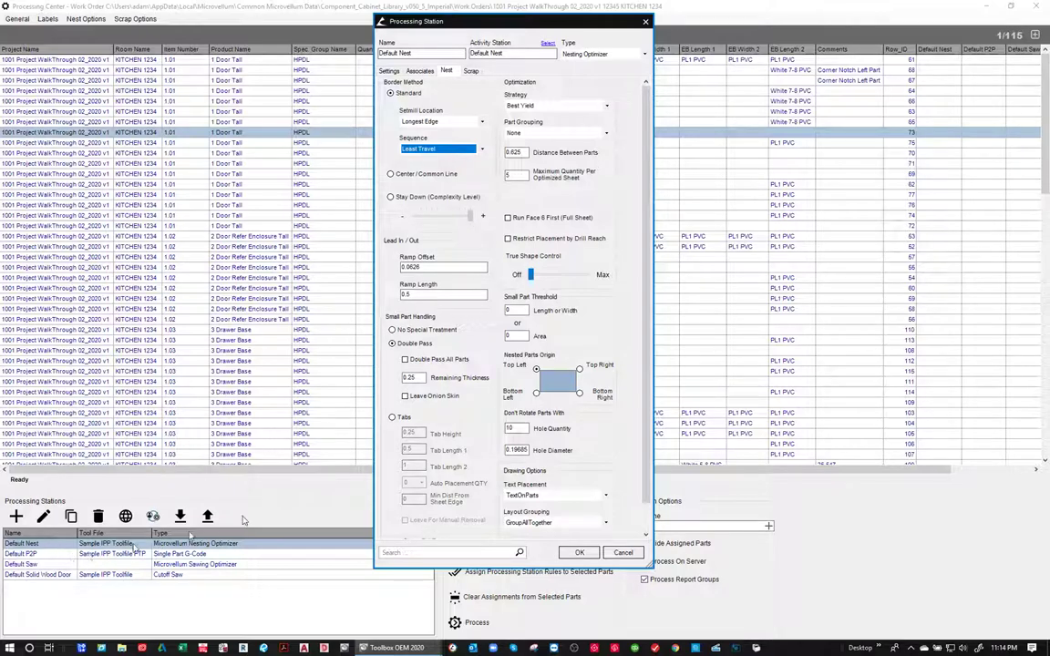
click(606, 552)
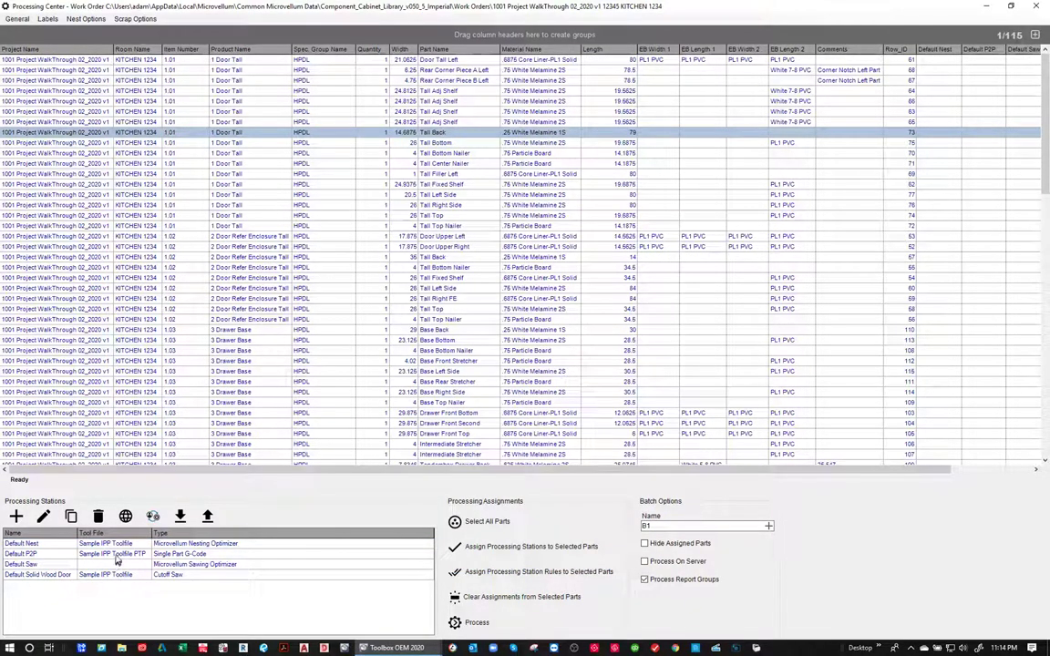
- Assign the Default Nest station to all parts and process batch B1 without marking any parts for flipping
click(30, 544)
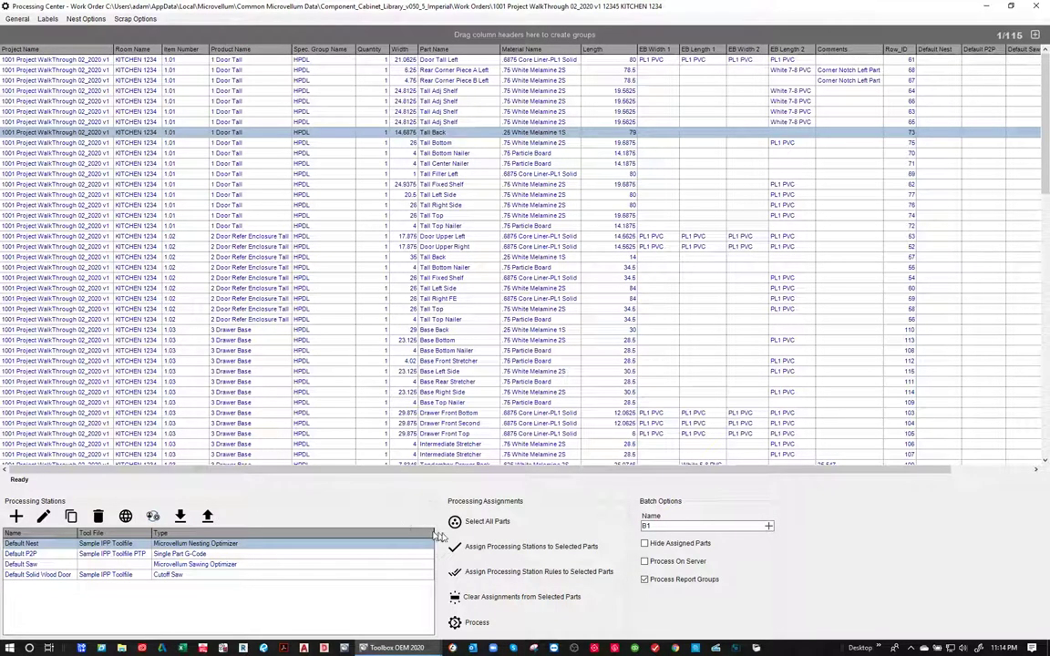
click(488, 522)
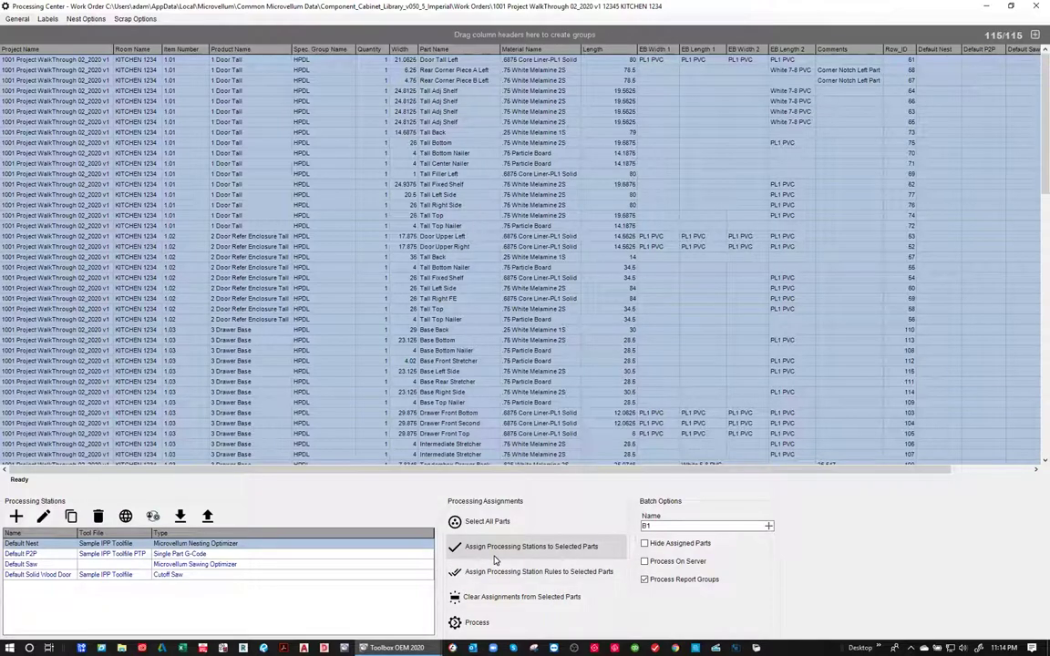
click(495, 547)
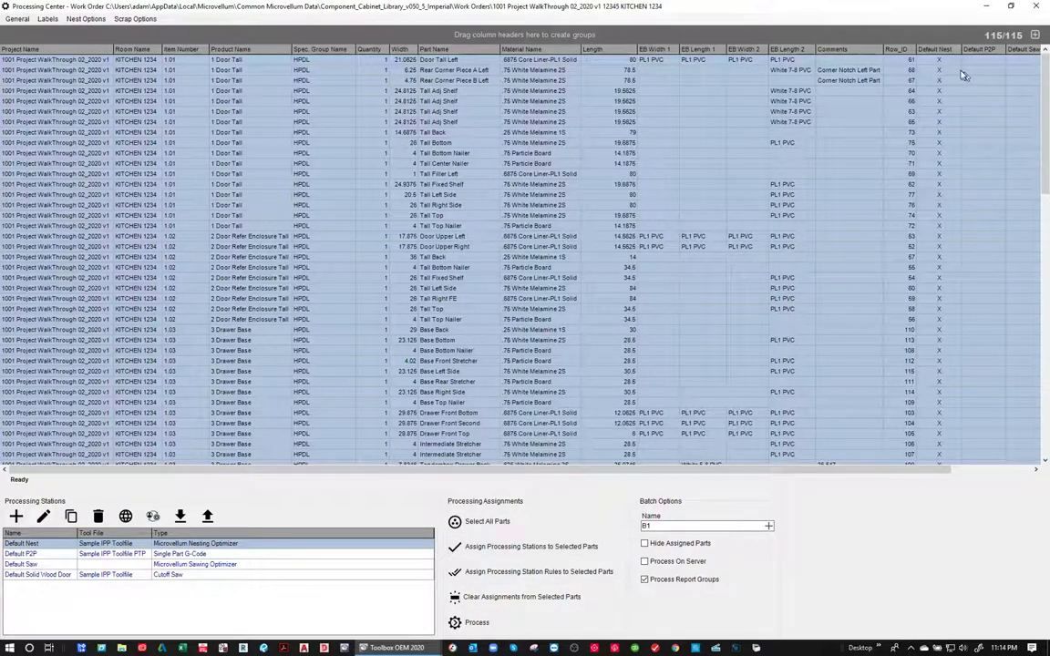
scroll(944, 72, down, 3)
scroll(944, 71, down, 14)
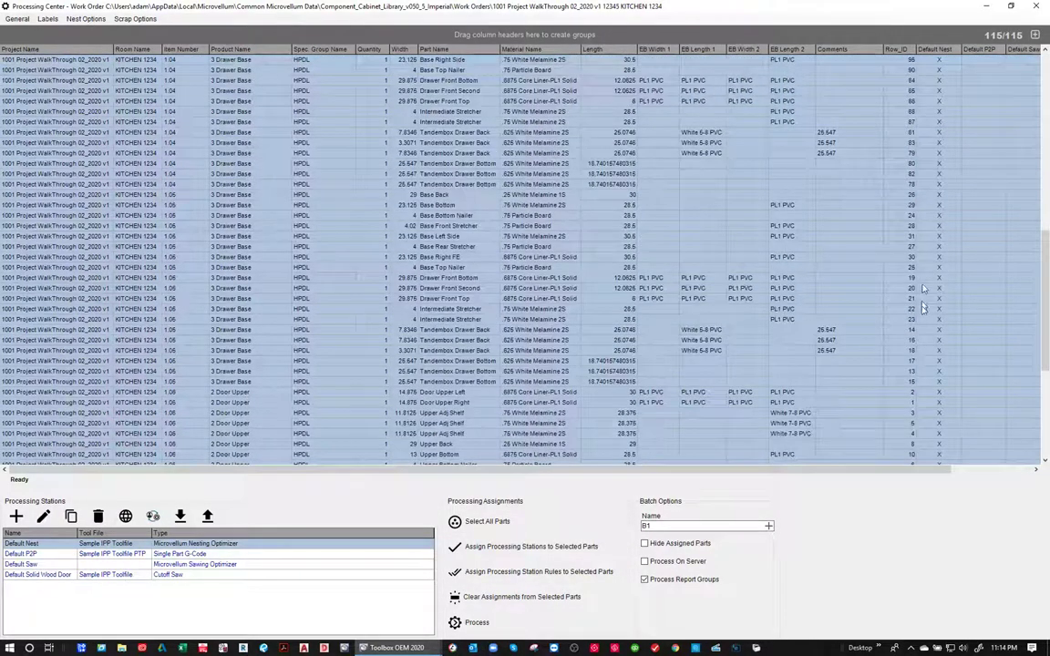
scroll(932, 421, up, 9)
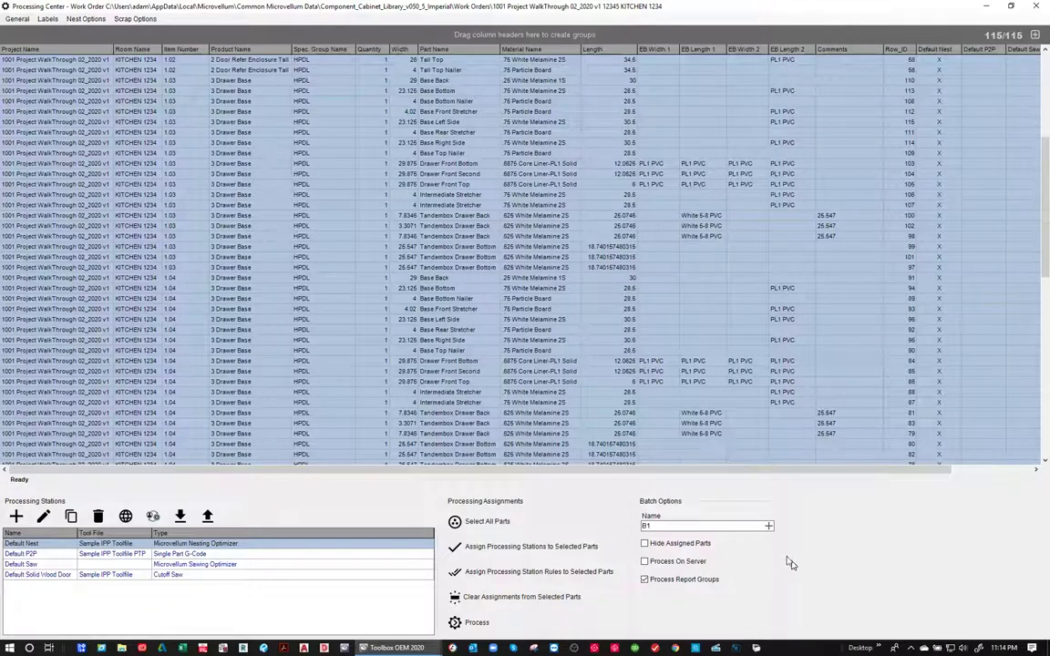
click(506, 629)
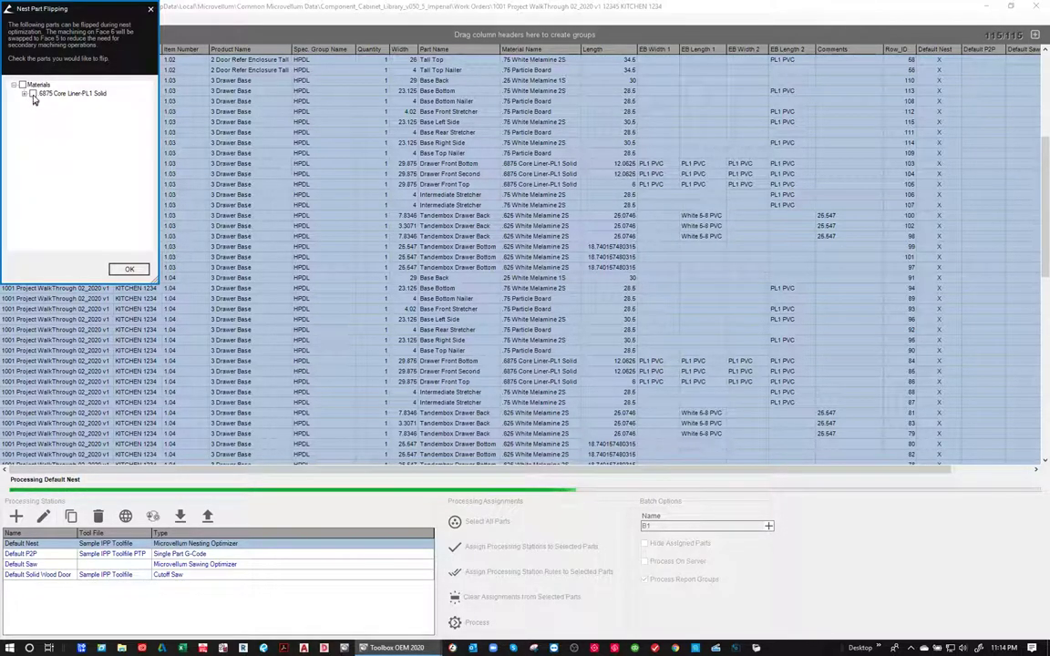
click(128, 270)
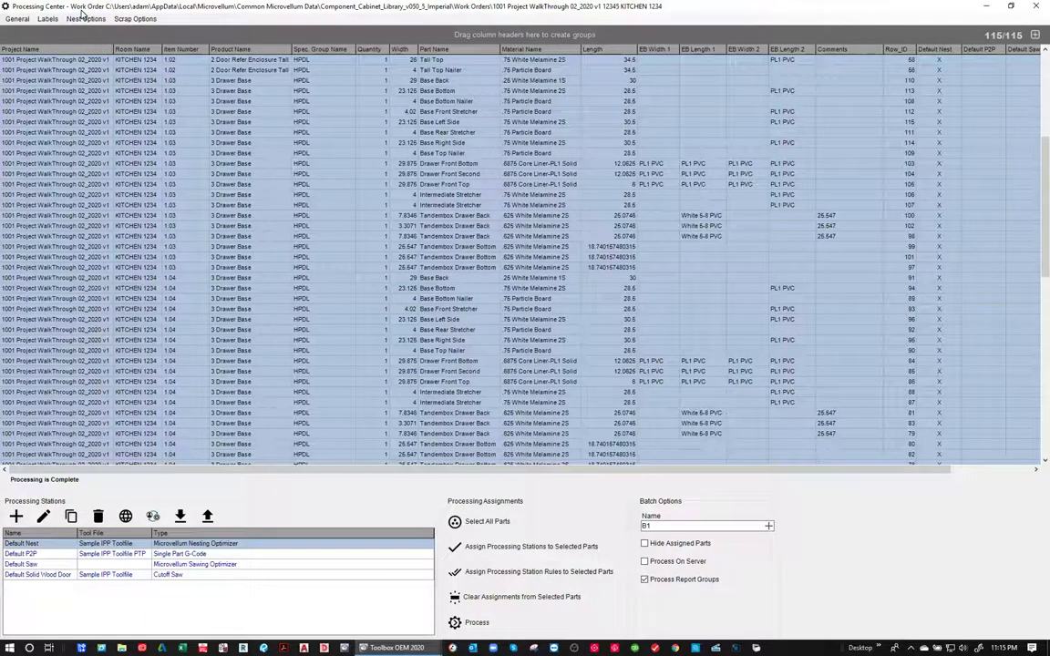
- Open the Composite nest drawing from batch B1's Default Nest folder and show the project information
click(86, 19)
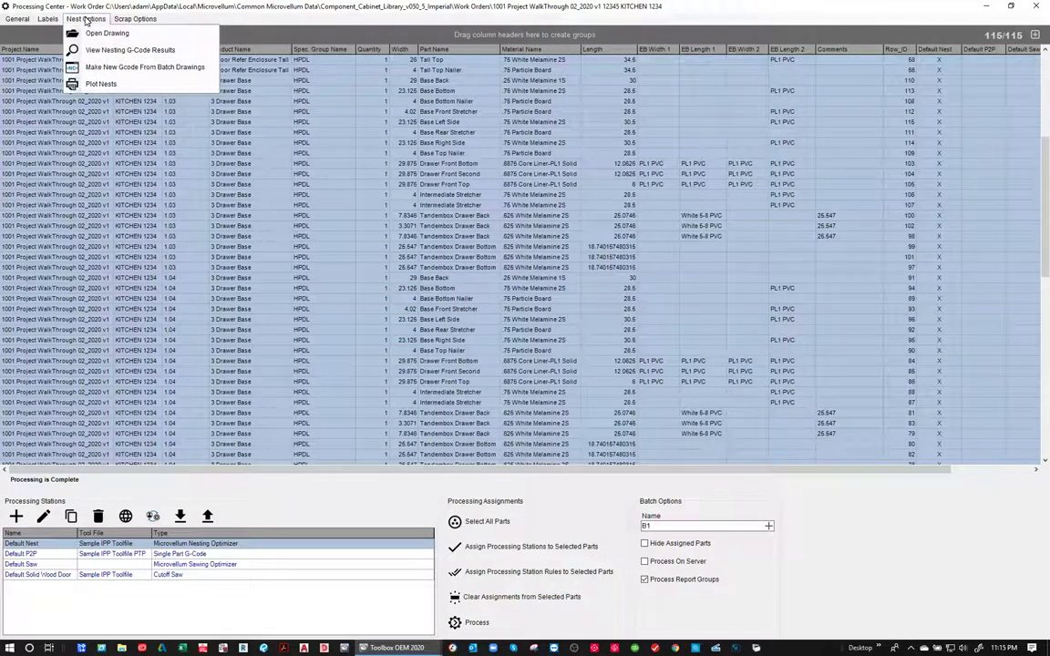
click(89, 33)
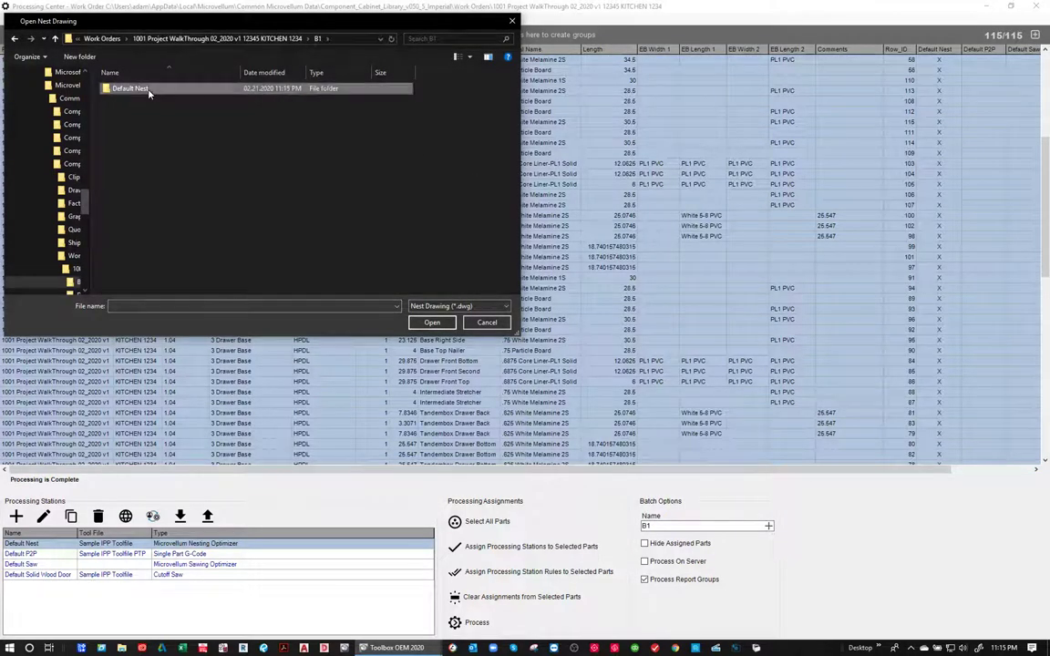
double_click(146, 90)
double_click(146, 90)
double_click(144, 148)
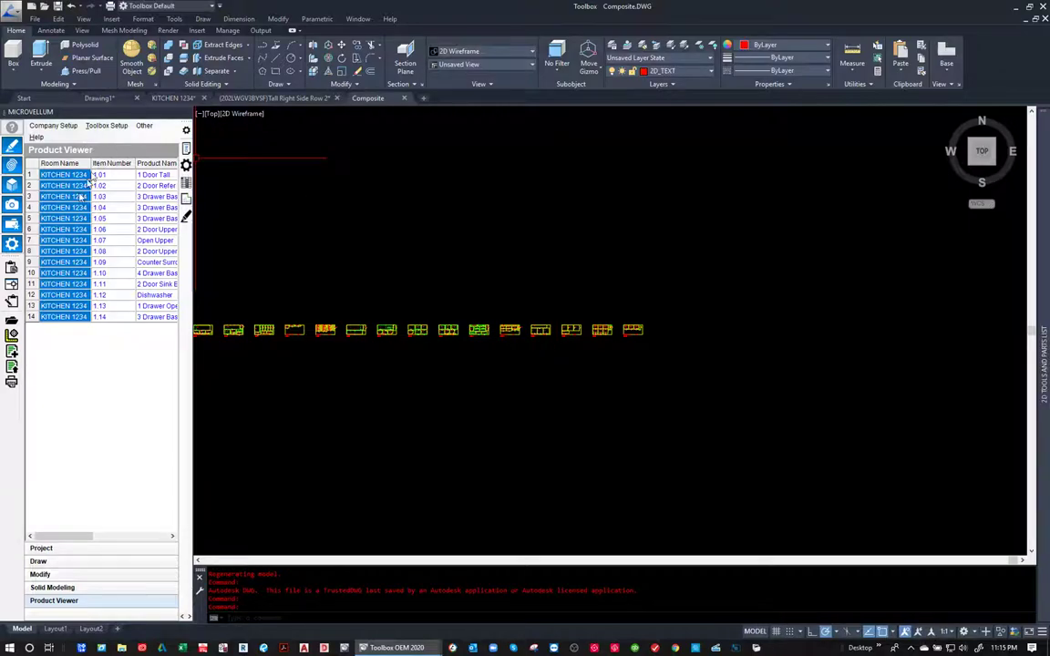
click(50, 547)
- Examine the nested sheets in the composite drawing one after another, from B11001 to B11013
click(286, 229)
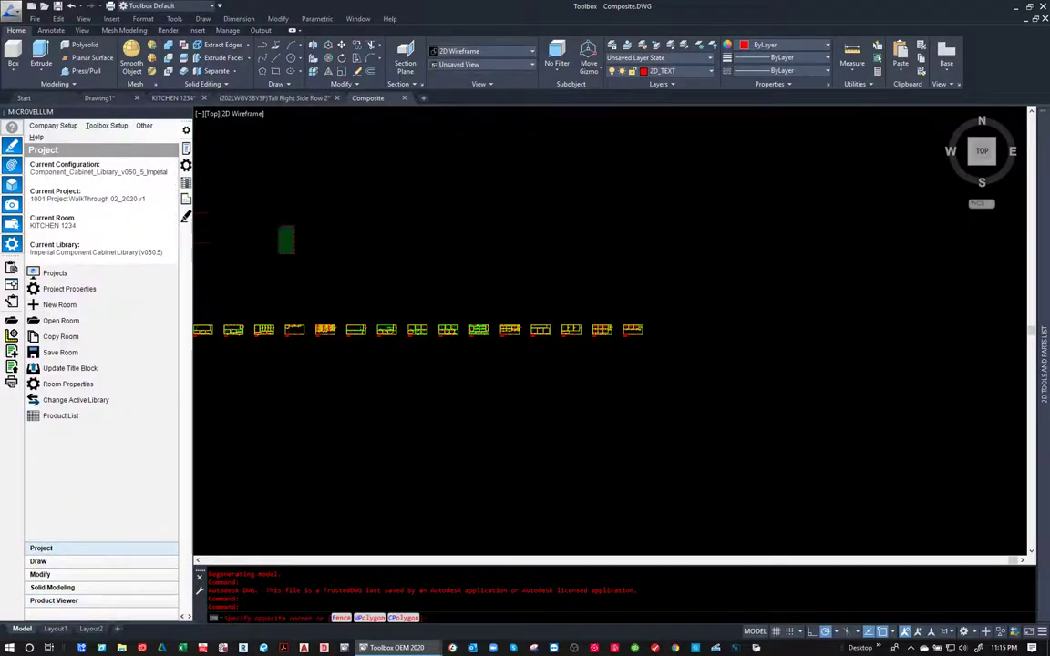
scroll(412, 286, up, 10)
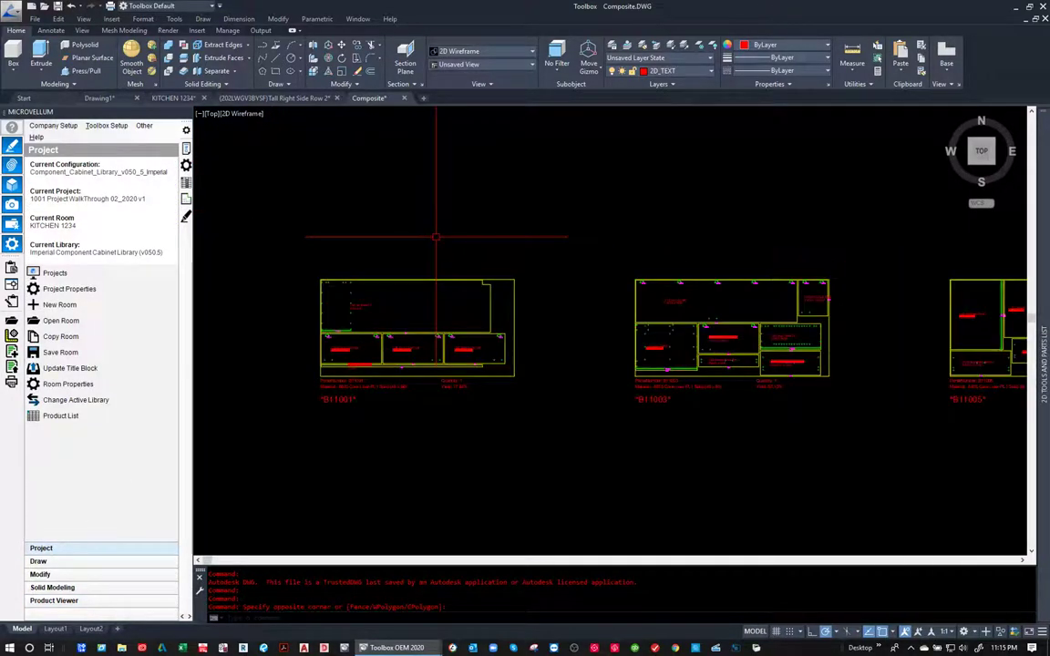
middle_drag(627, 351, 430, 318)
middle_drag(930, 295, 398, 276)
mouse_move(701, 273)
middle_down()
mouse_move(361, 257)
mouse_move(647, 258)
mouse_move(298, 264)
mouse_move(679, 281)
mouse_move(271, 240)
middle_up()
mouse_move(616, 234)
middle_down()
mouse_move(335, 253)
mouse_move(277, 242)
middle_up()
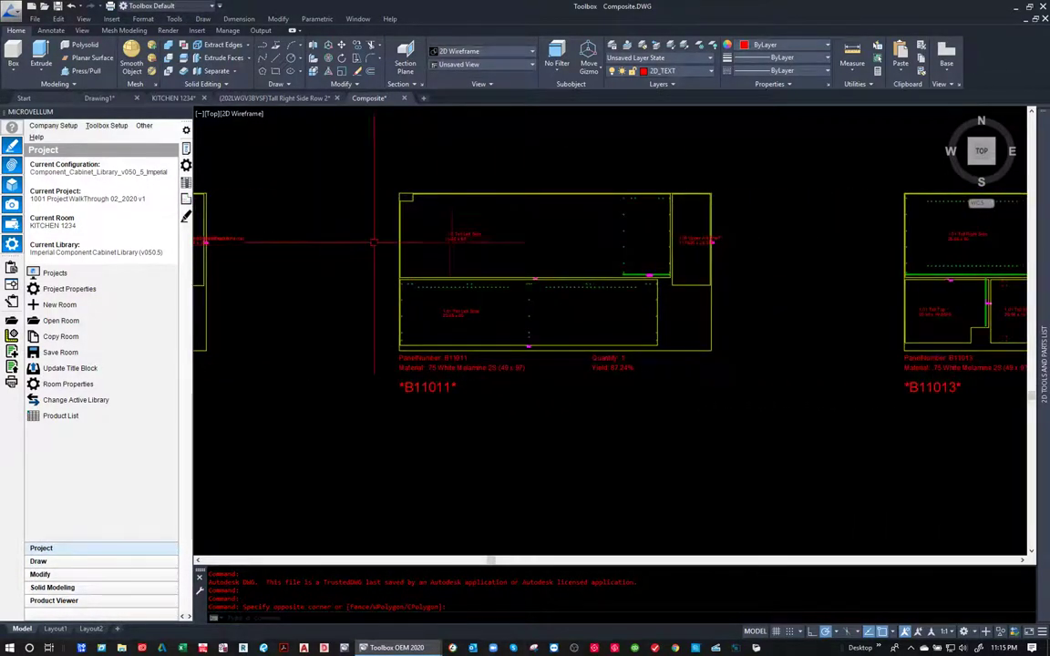
middle_drag(729, 239, 269, 242)
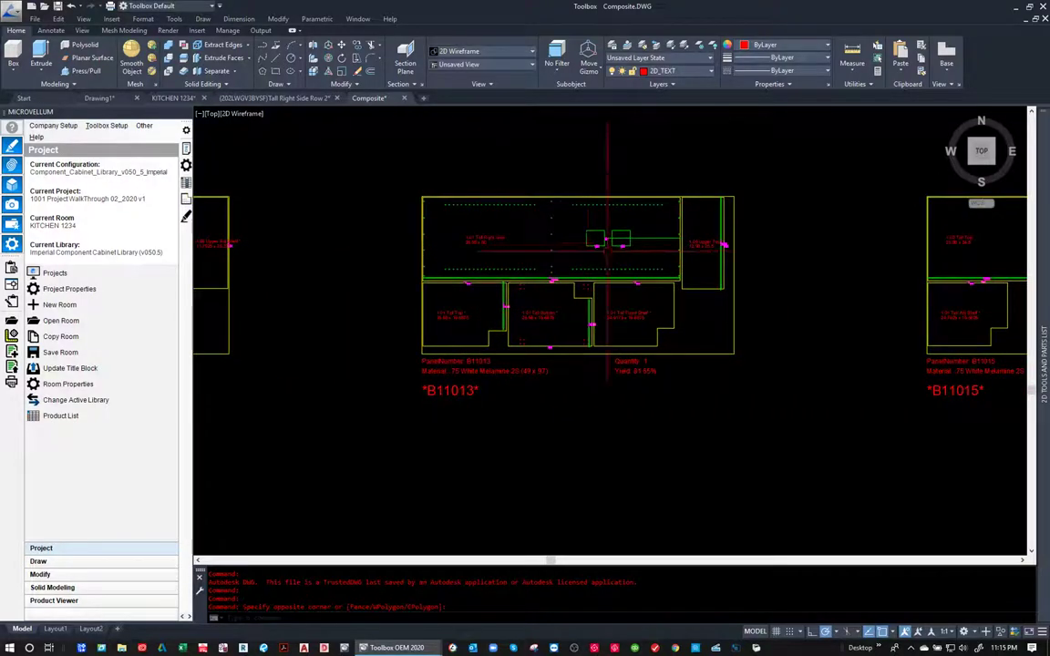
scroll(707, 227, up, 4)
scroll(469, 208, down, 3)
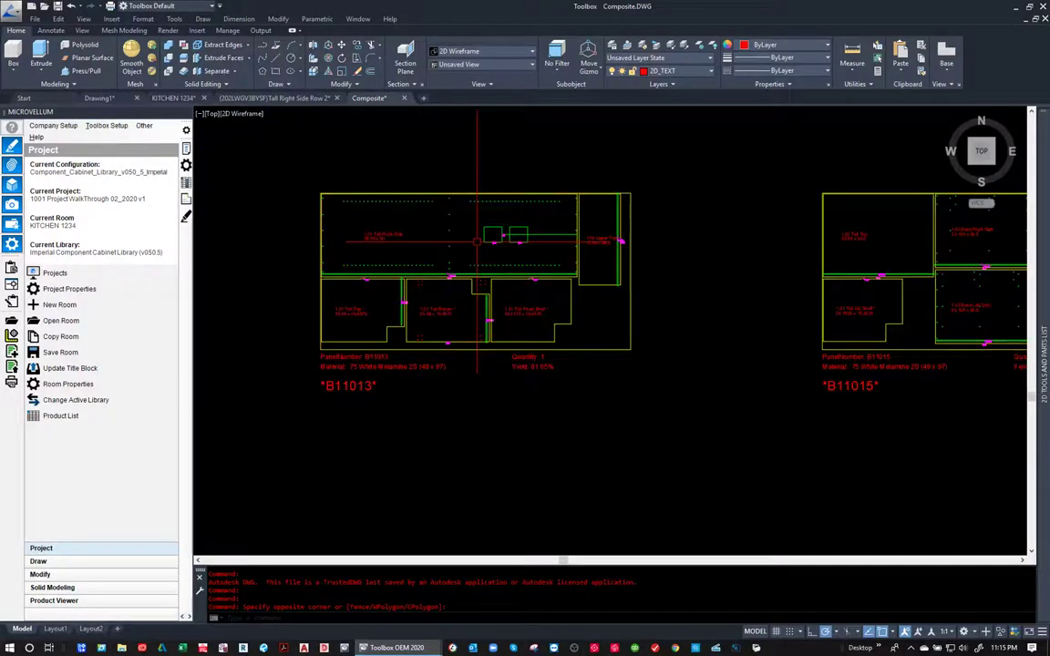
- Move the four holes inside the 1.01 Tall Bottom's notch on sheet B11013 down onto the part, from the notch's outer corner to its inner corner
scroll(441, 263, up, 3)
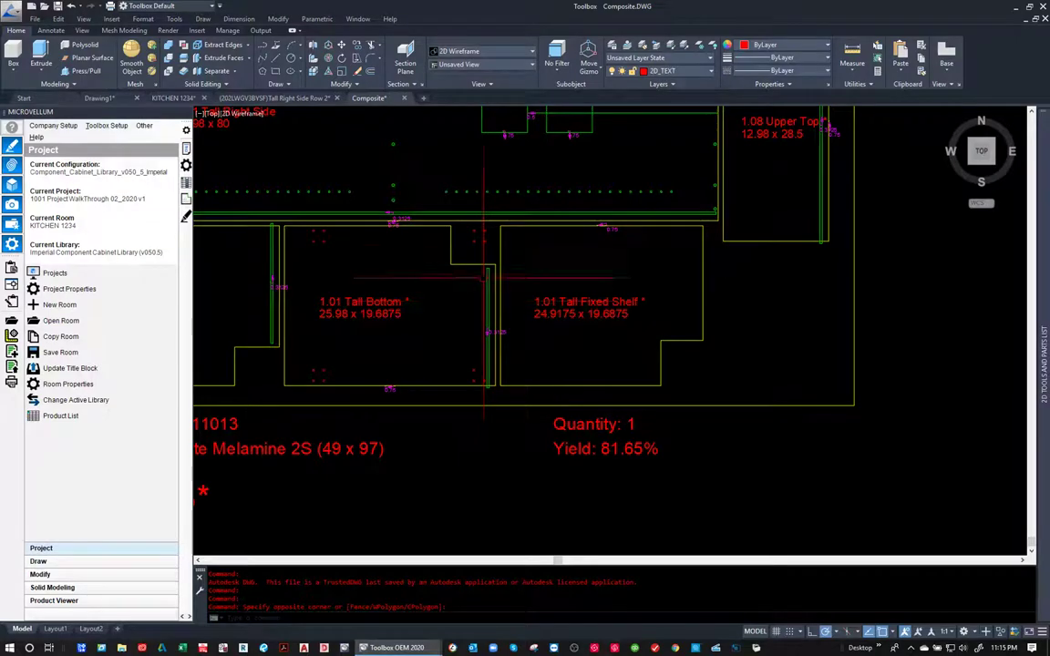
scroll(441, 262, up, 3)
middle_drag(441, 262, 672, 241)
scroll(613, 260, down, 2)
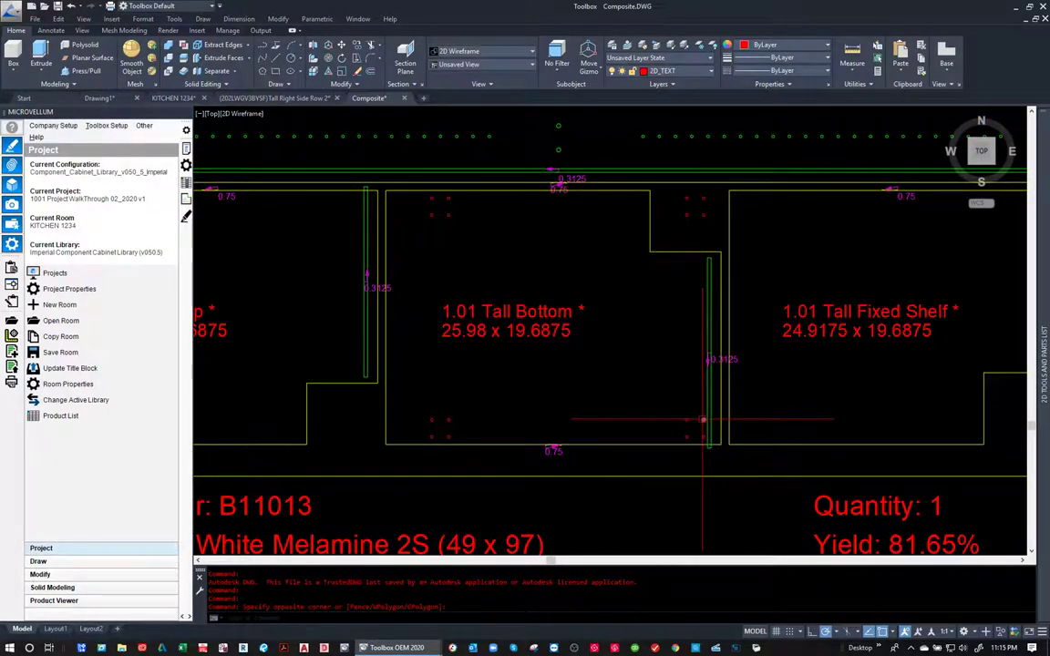
scroll(720, 204, up, 2)
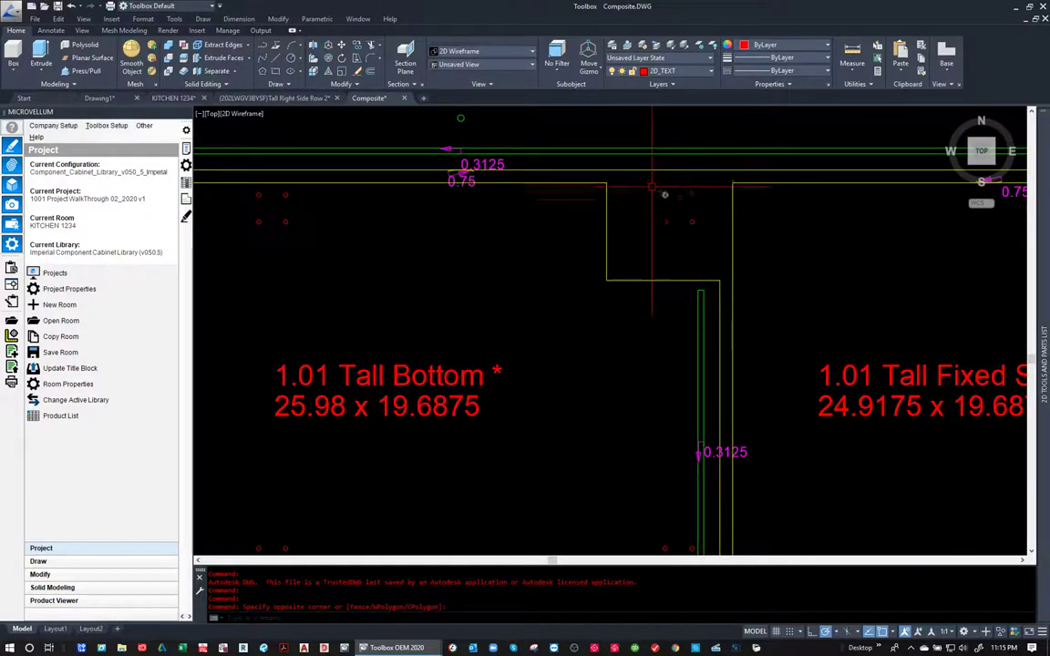
click(711, 244)
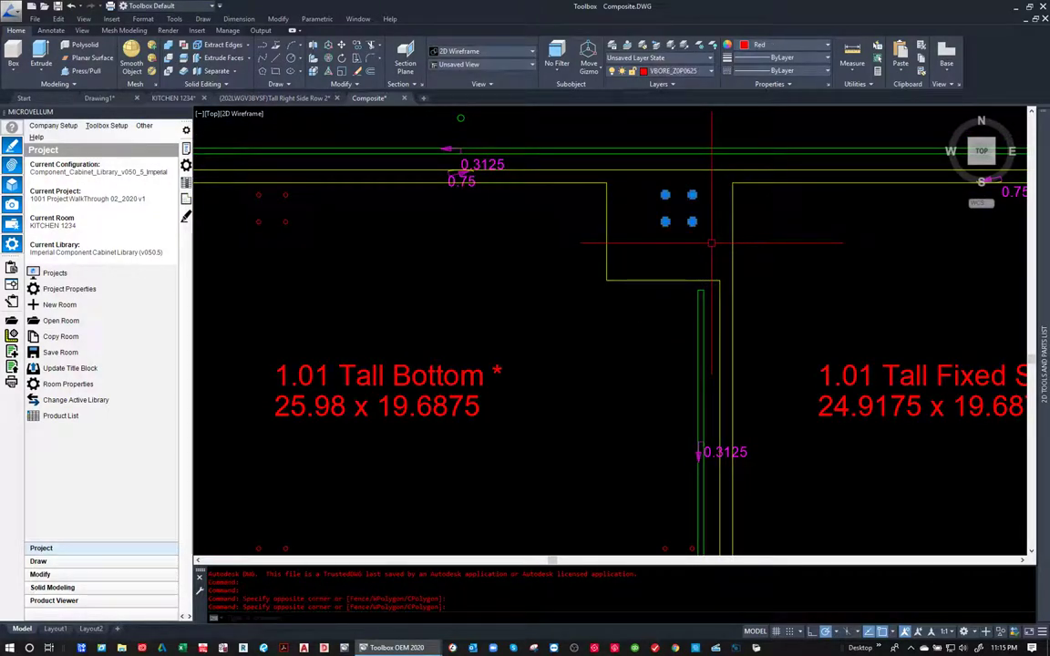
text(m)
key(Return)
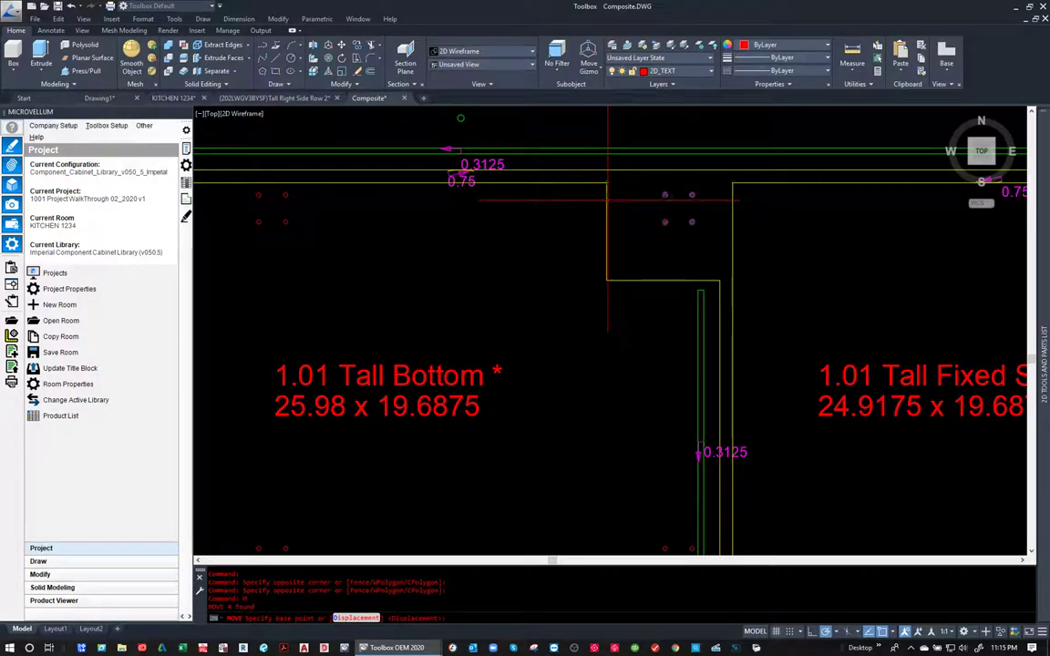
scroll(608, 197, up, 5)
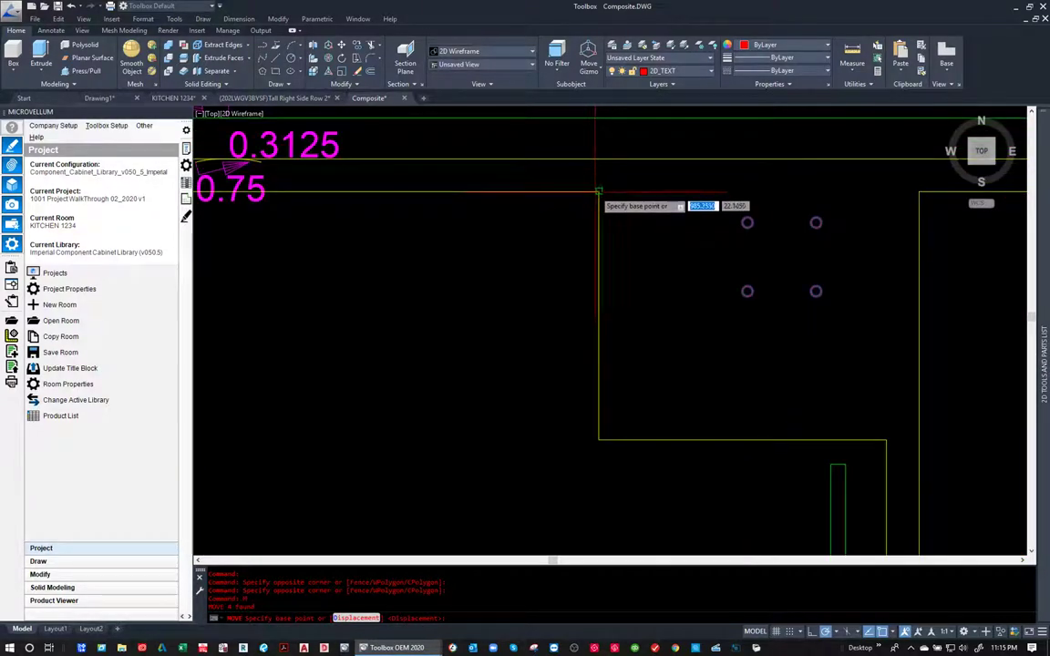
click(599, 192)
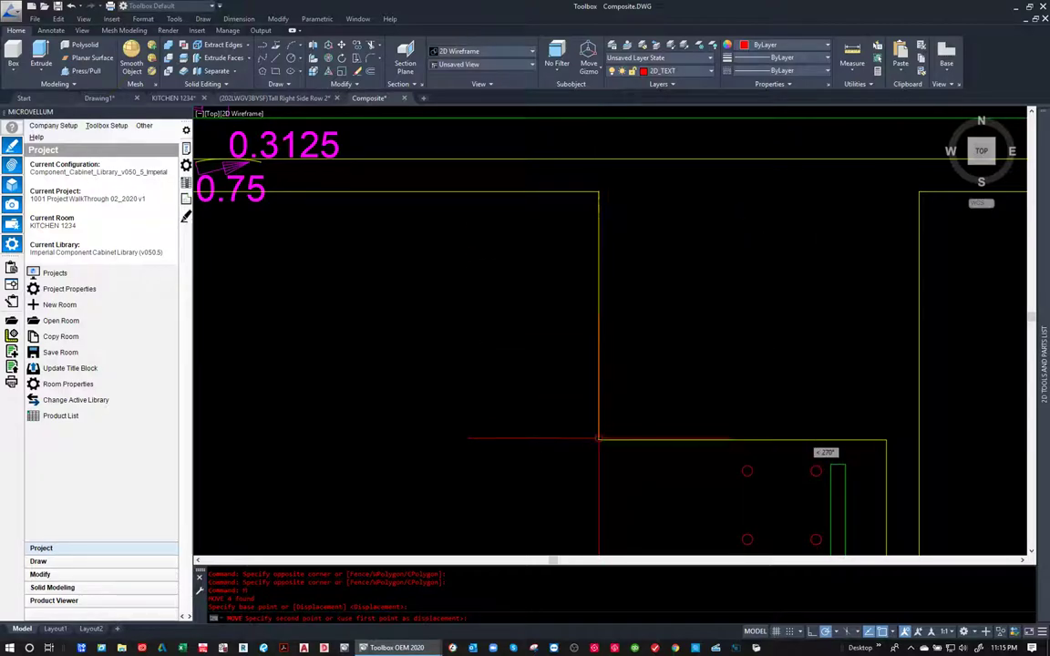
scroll(599, 440, down, 3)
scroll(574, 272, up, 2)
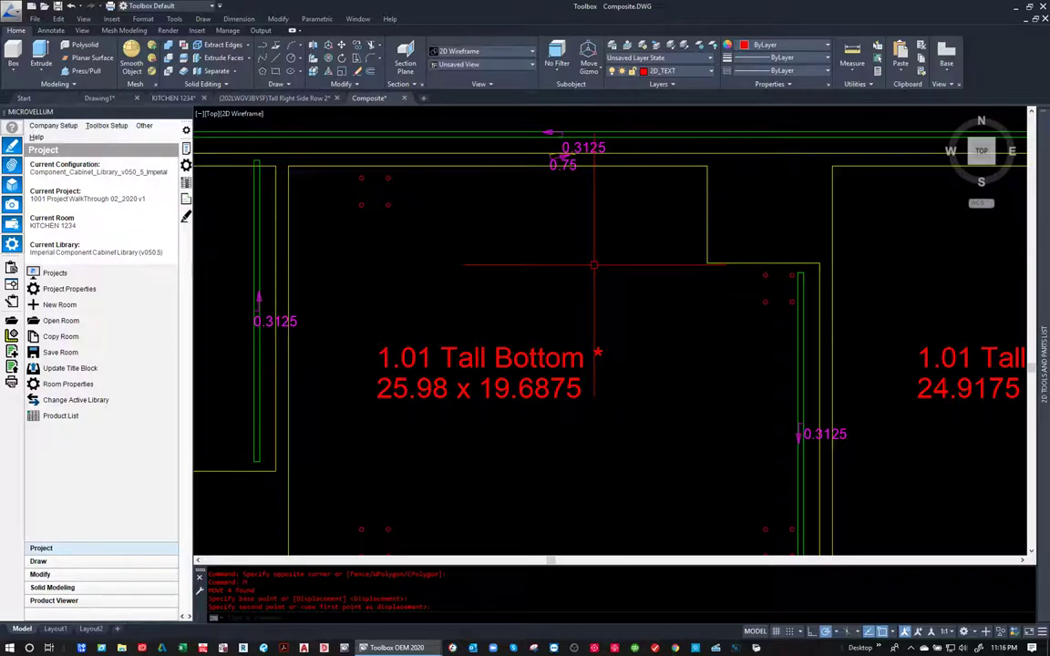
- Check the hole placement on the Tall Bottom and examine the following nested sheets from B11015 to B11021
scroll(593, 265, down, 2)
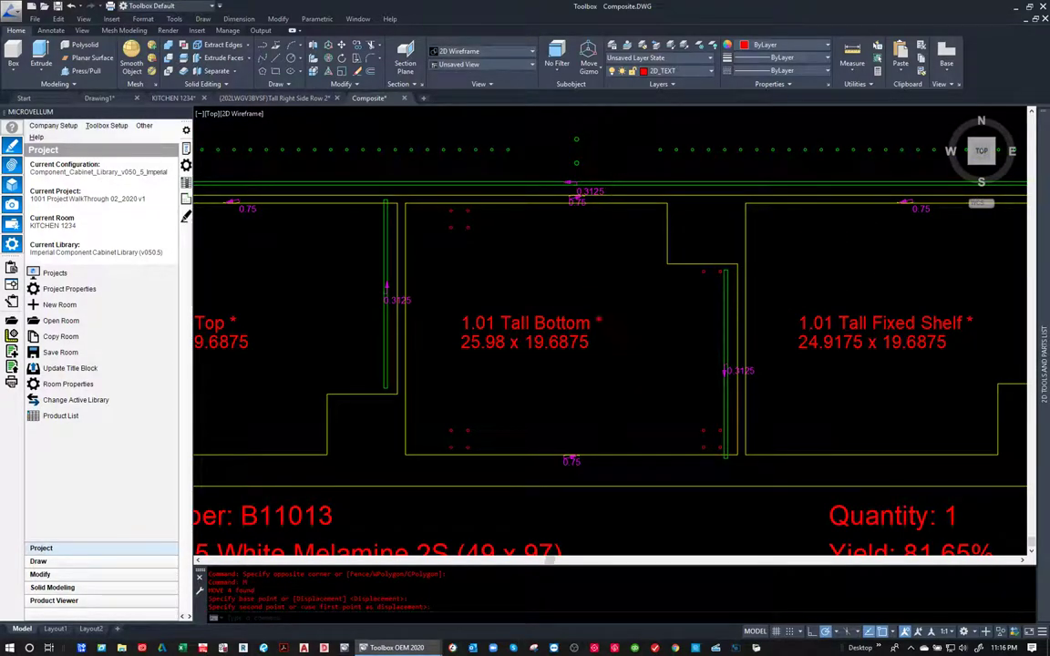
scroll(546, 314, down, 1)
scroll(473, 318, up, 1)
middle_drag(474, 318, 506, 268)
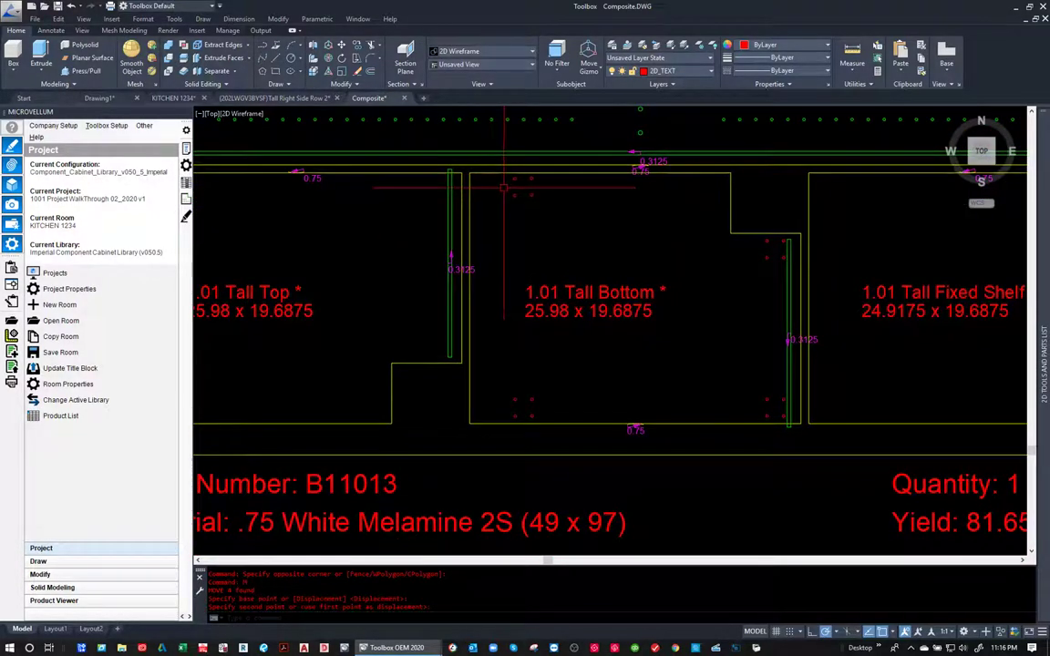
scroll(775, 324, down, 4)
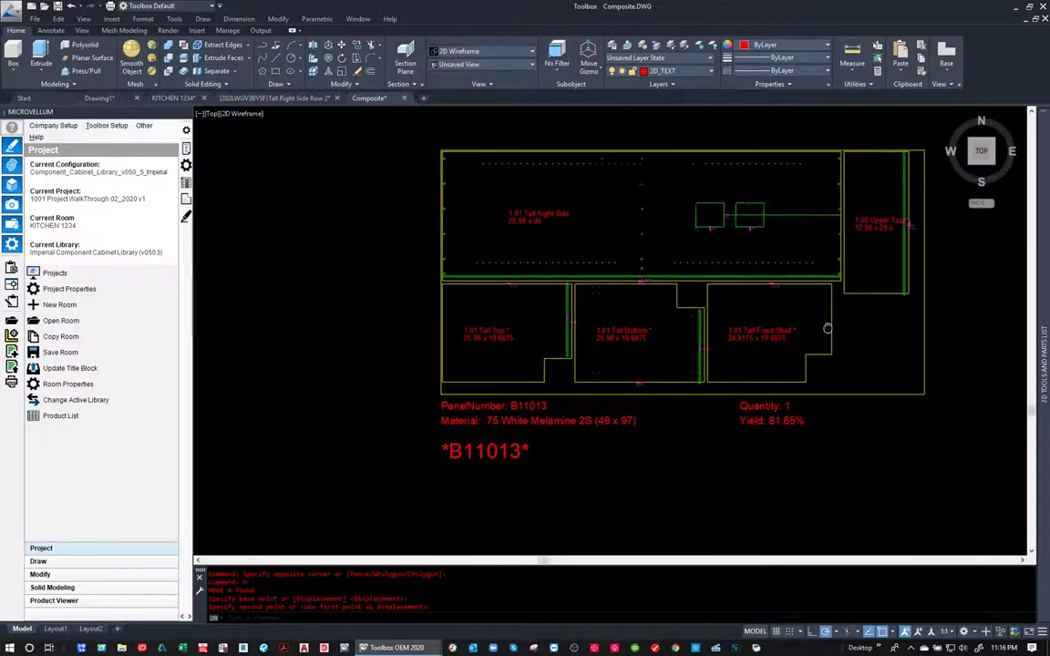
mouse_move(775, 325)
middle_down()
mouse_move(638, 356)
mouse_move(365, 319)
middle_up()
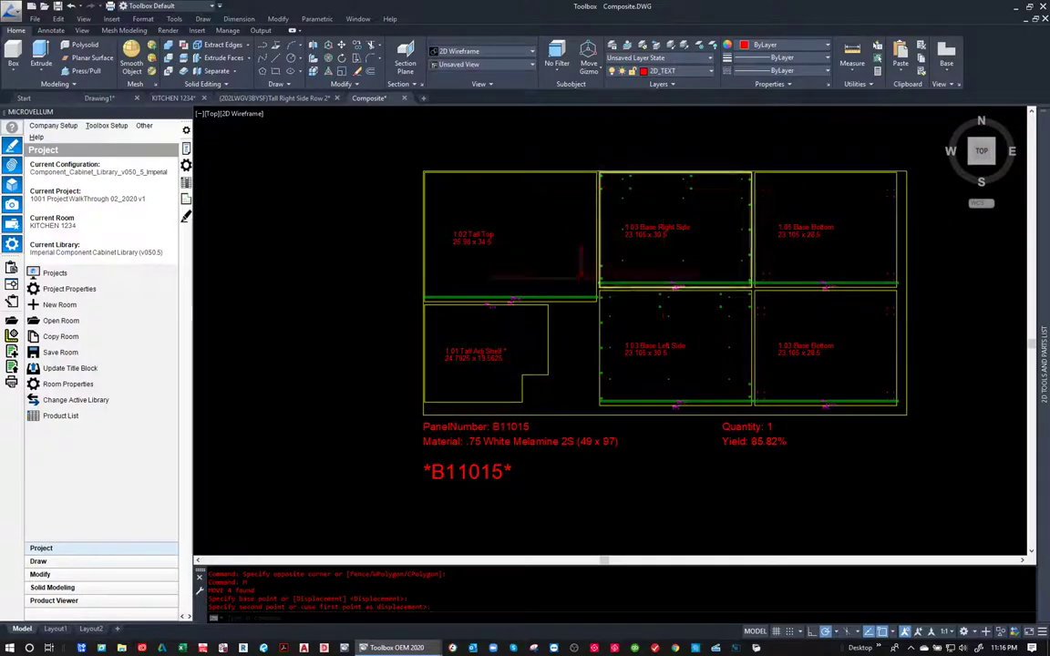
middle_drag(772, 329, 323, 300)
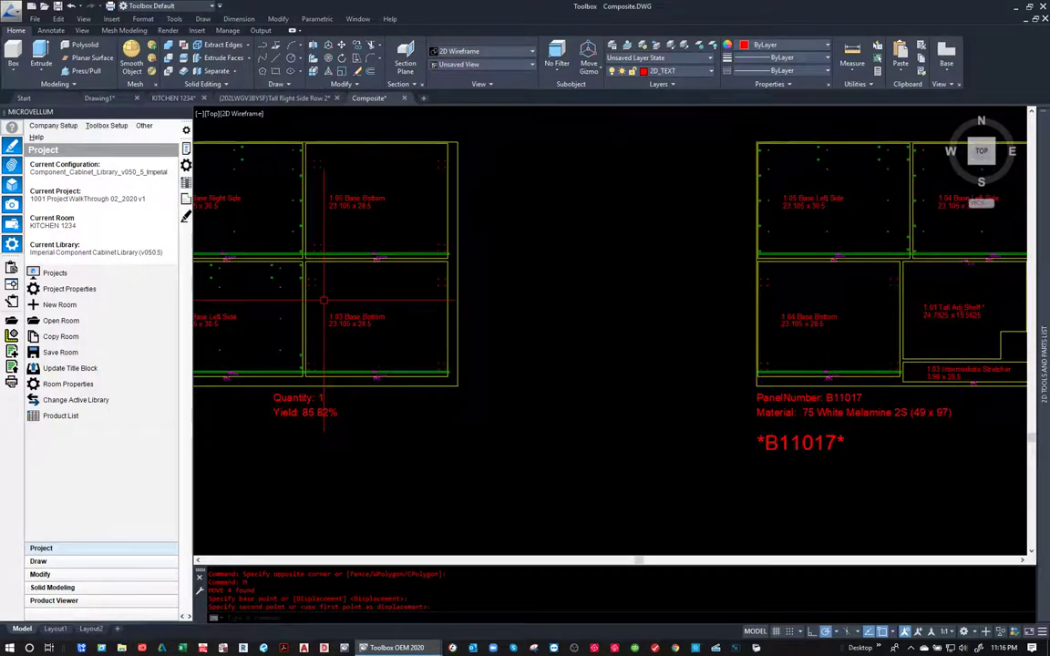
scroll(323, 300, down, 2)
scroll(696, 301, up, 2)
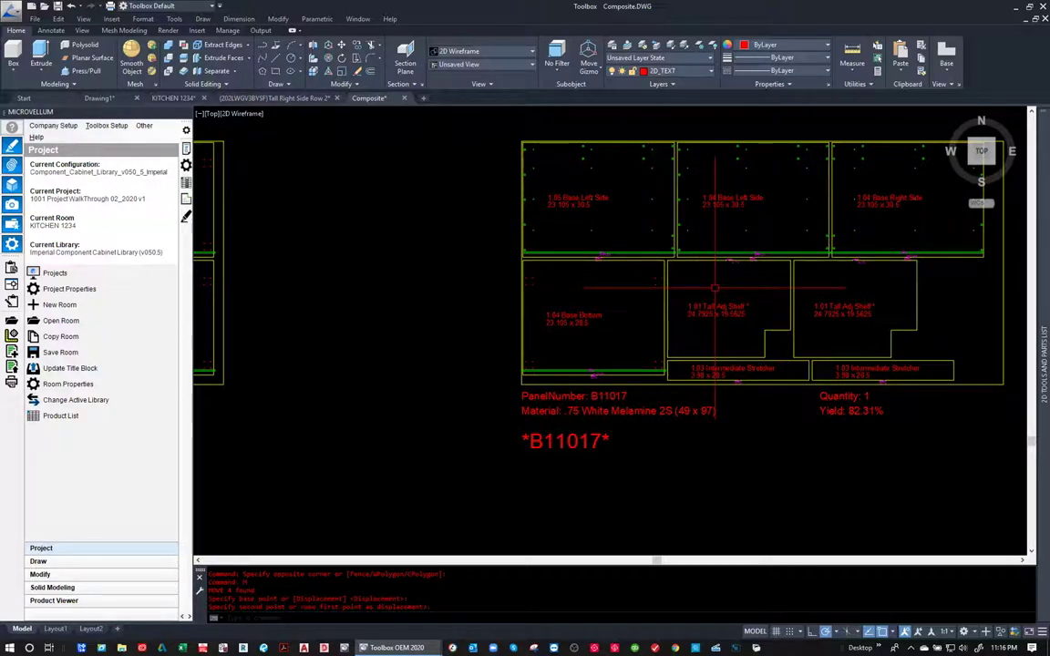
scroll(715, 287, down, 3)
scroll(576, 377, down, 2)
scroll(968, 365, up, 2)
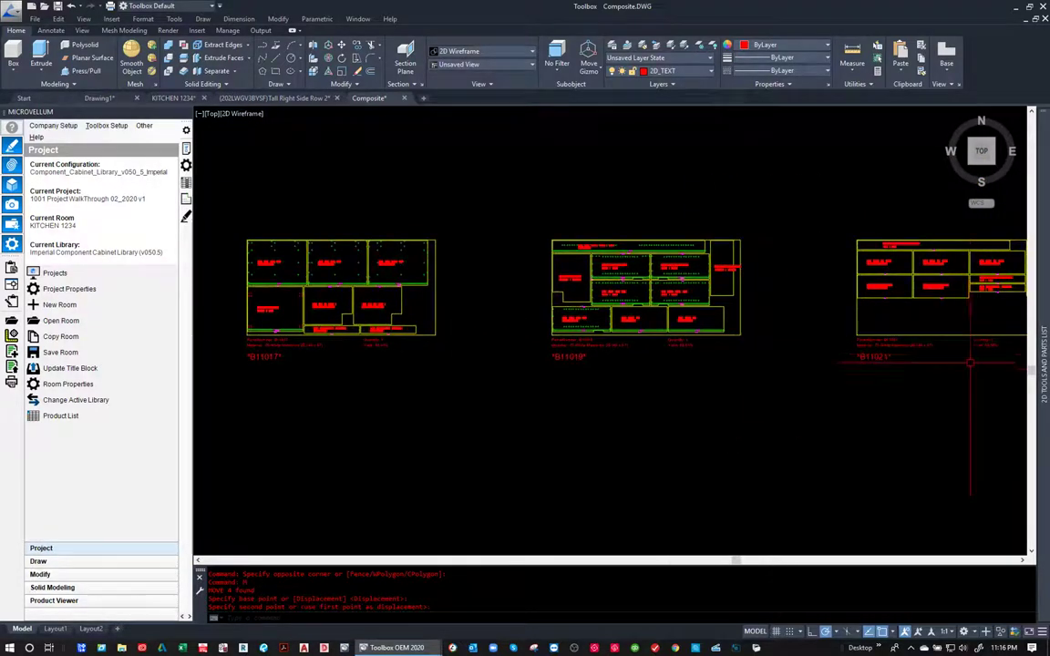
middle_drag(939, 369, 910, 365)
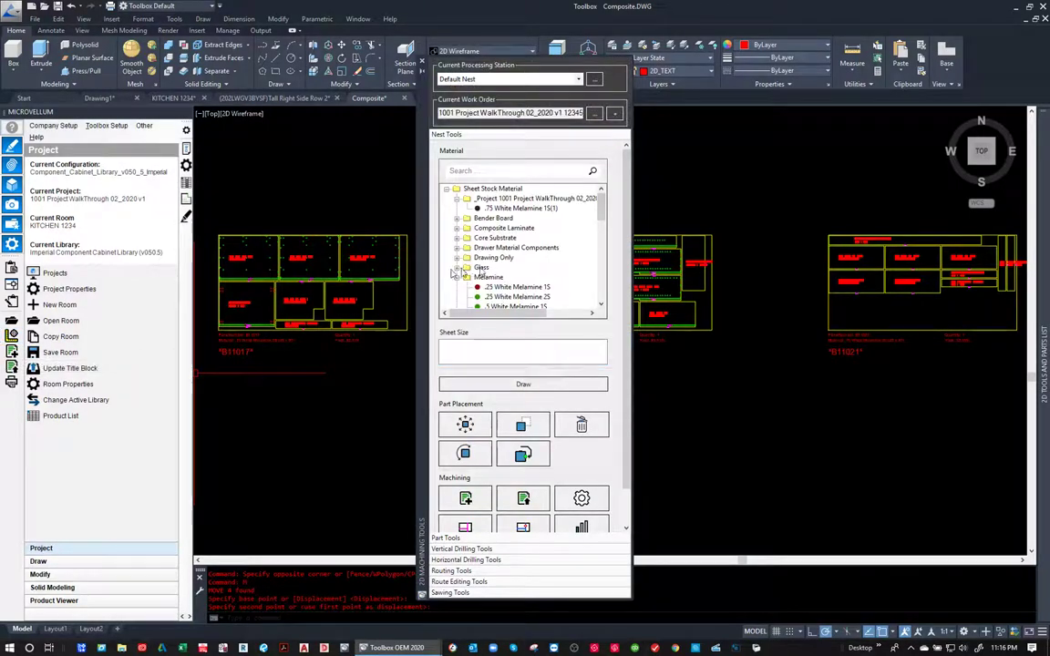
- Anchor the 2D Machining Tools palette on the right, keep it expanded and widened, and close the 2D Tools and Parts List palette
right_click(421, 326)
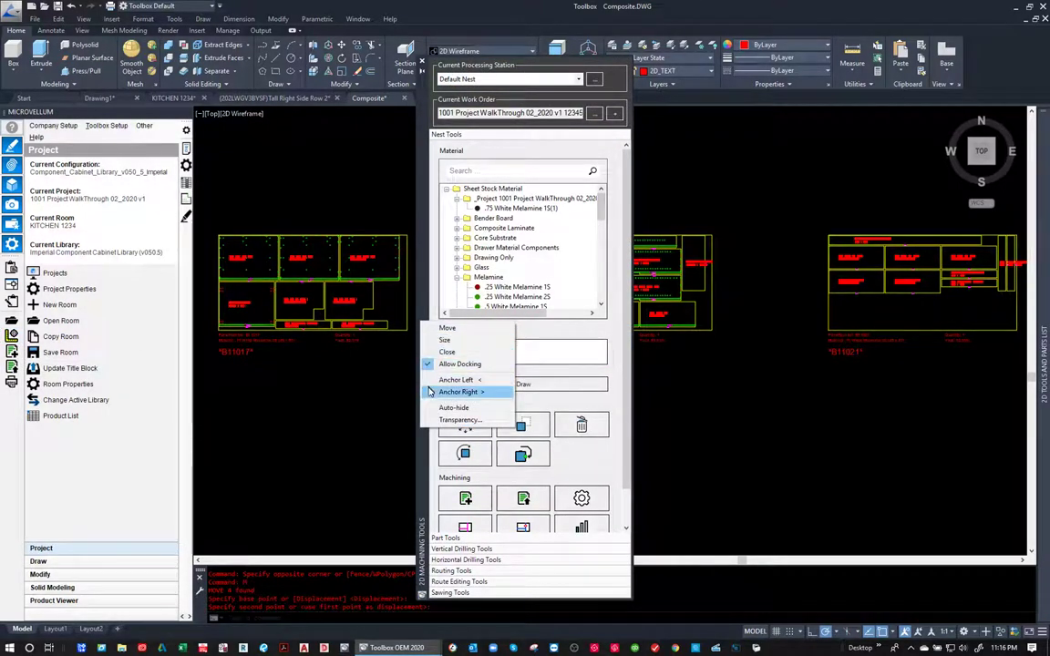
click(438, 392)
mouse_move(1039, 415)
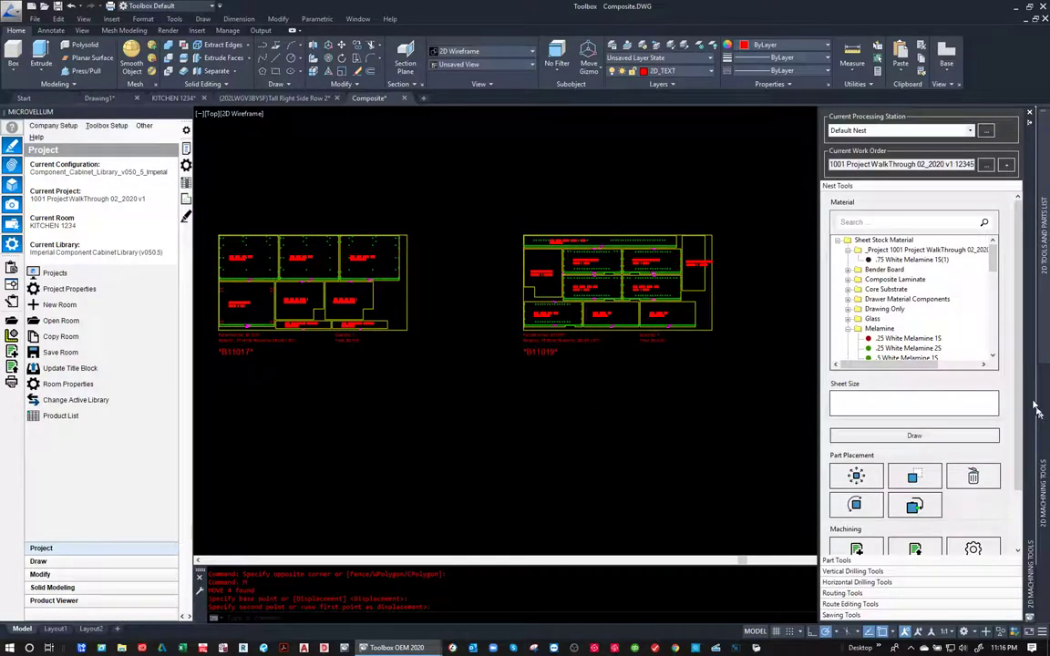
click(1031, 125)
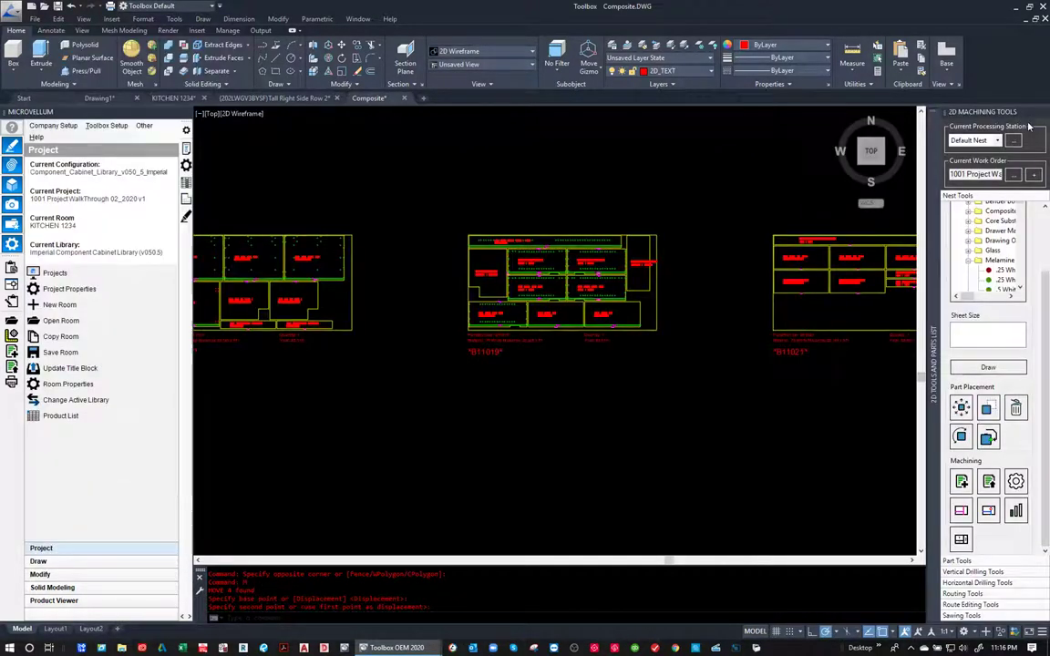
mouse_move(928, 225)
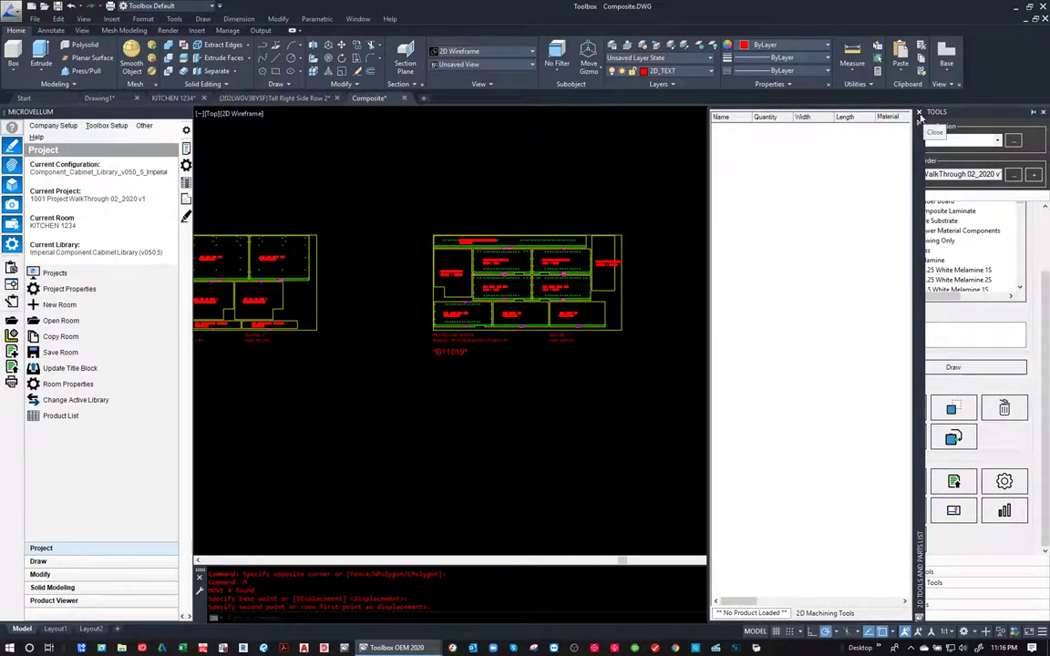
click(921, 115)
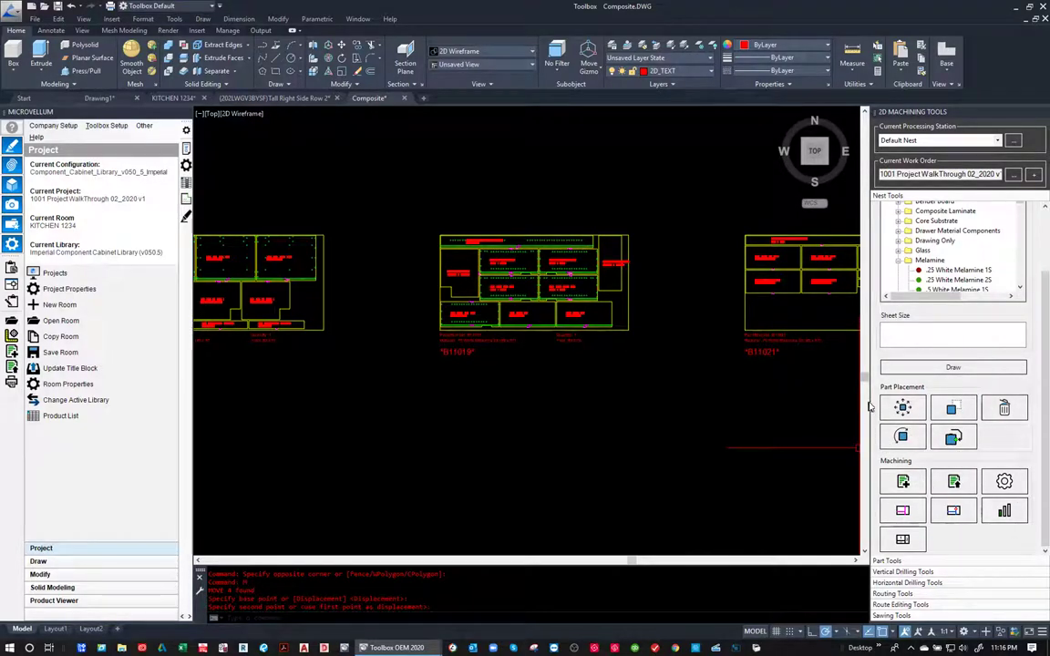
drag(870, 404, 837, 406)
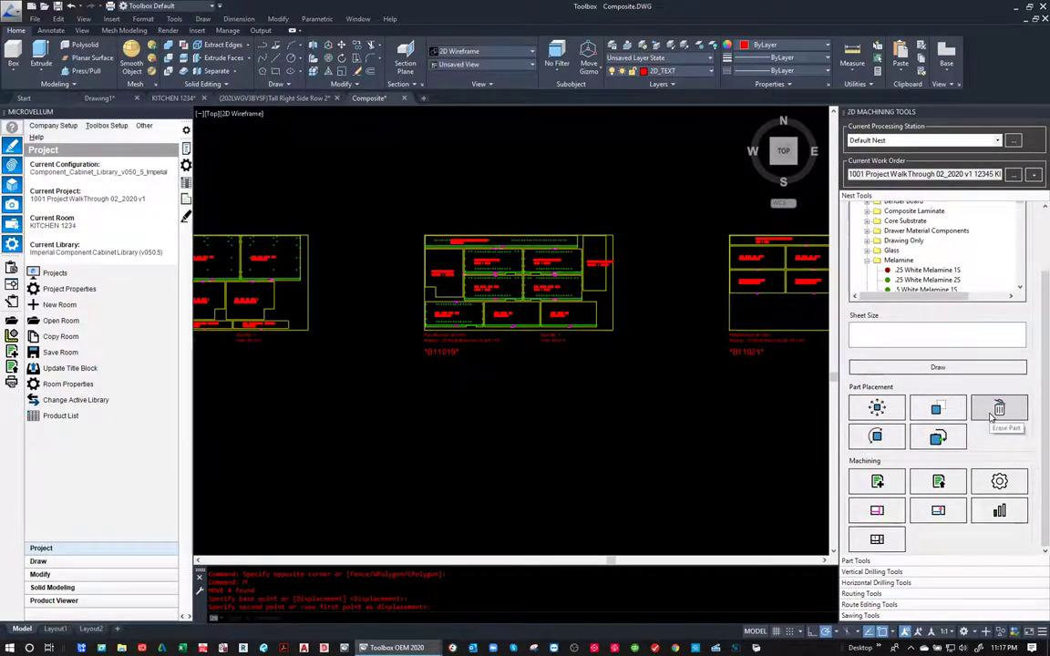
- Draw a blank 49 x 97 sheet of .75 White Melamine 2S after the last nested sheet
scroll(924, 242, down, 5)
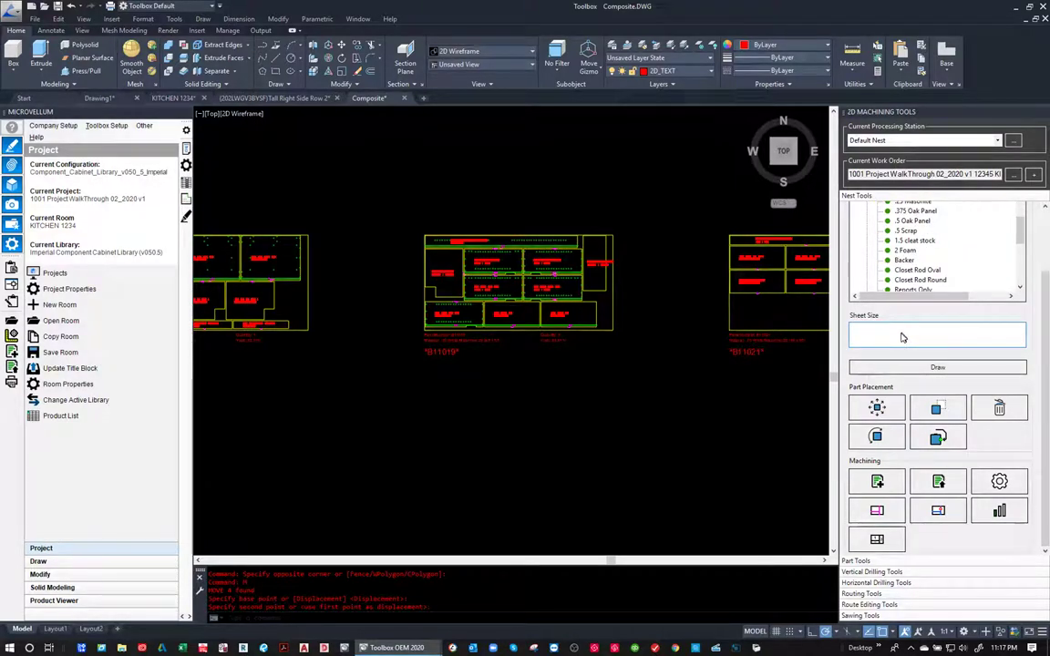
scroll(909, 238, up, 2)
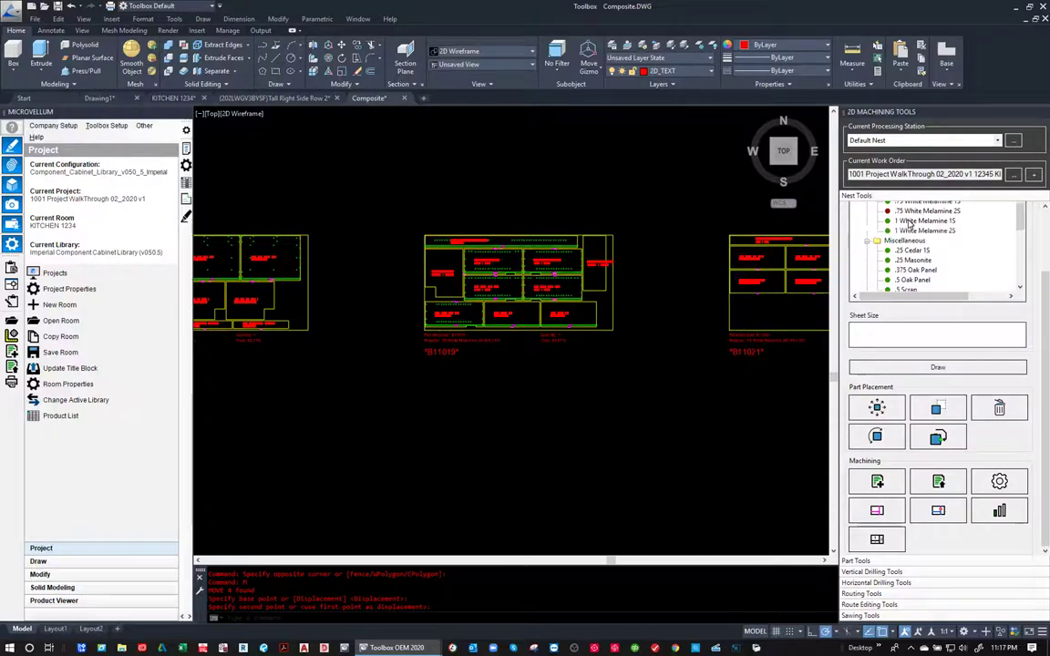
scroll(909, 250, up, 2)
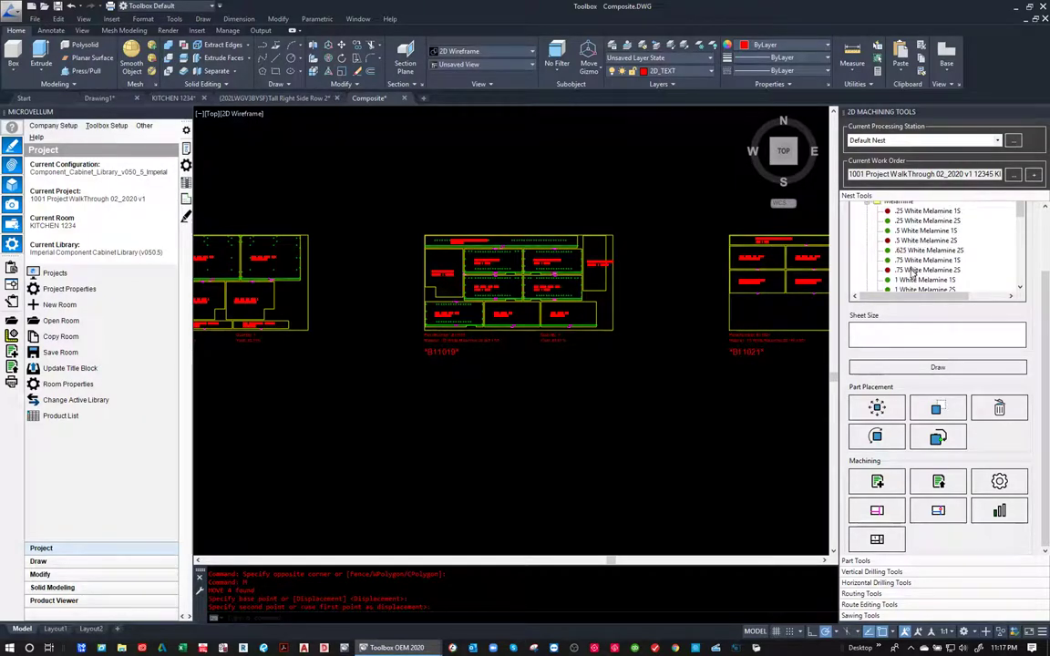
click(912, 272)
click(861, 371)
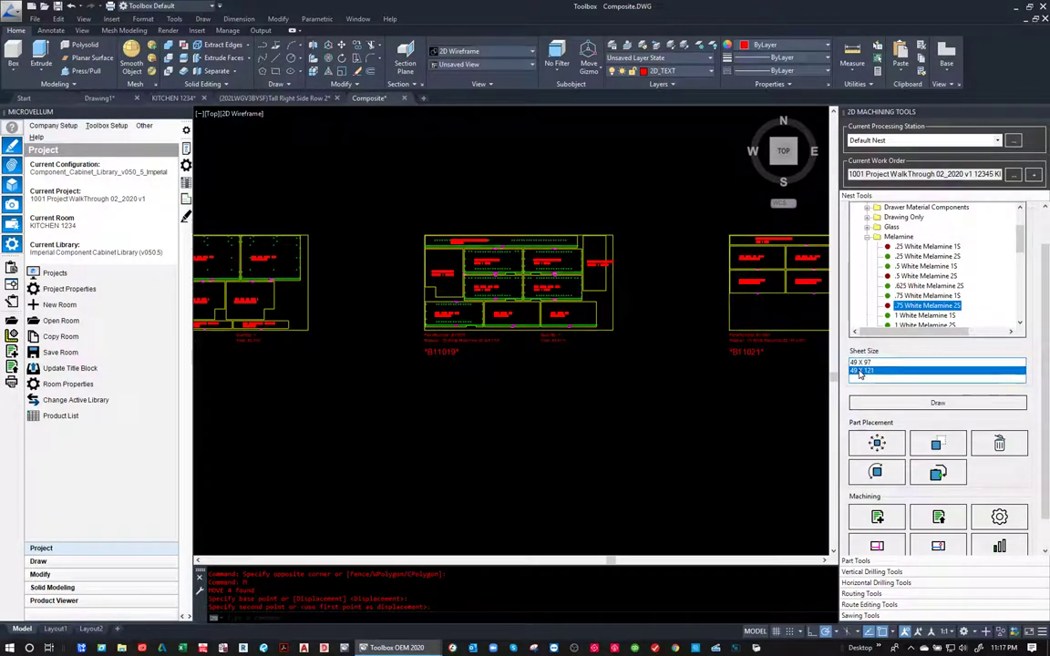
click(862, 362)
click(938, 402)
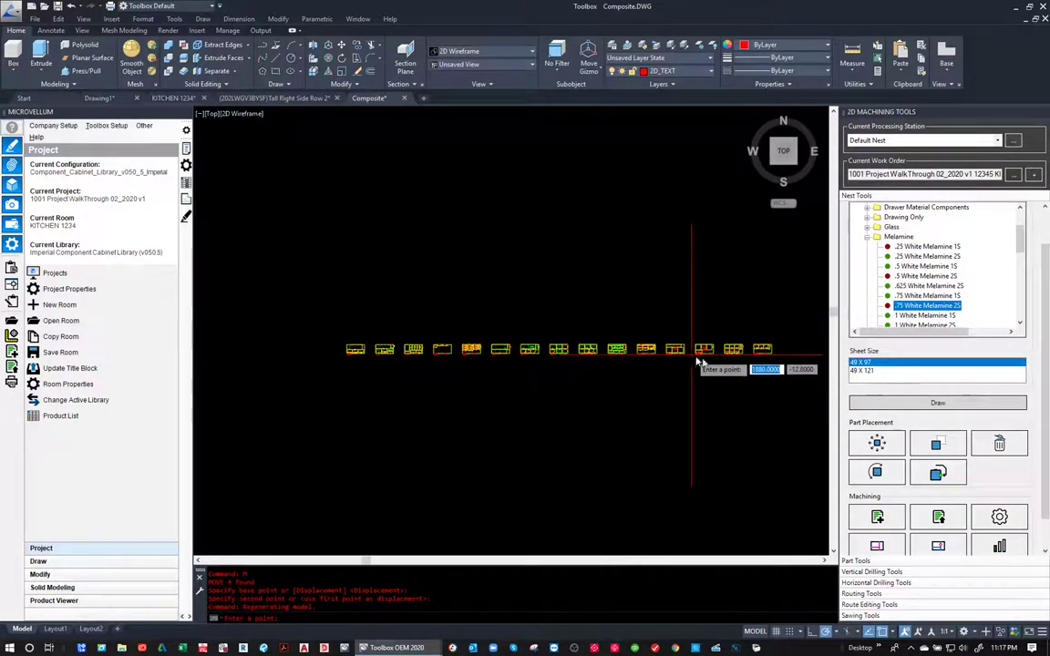
scroll(797, 367, up, 5)
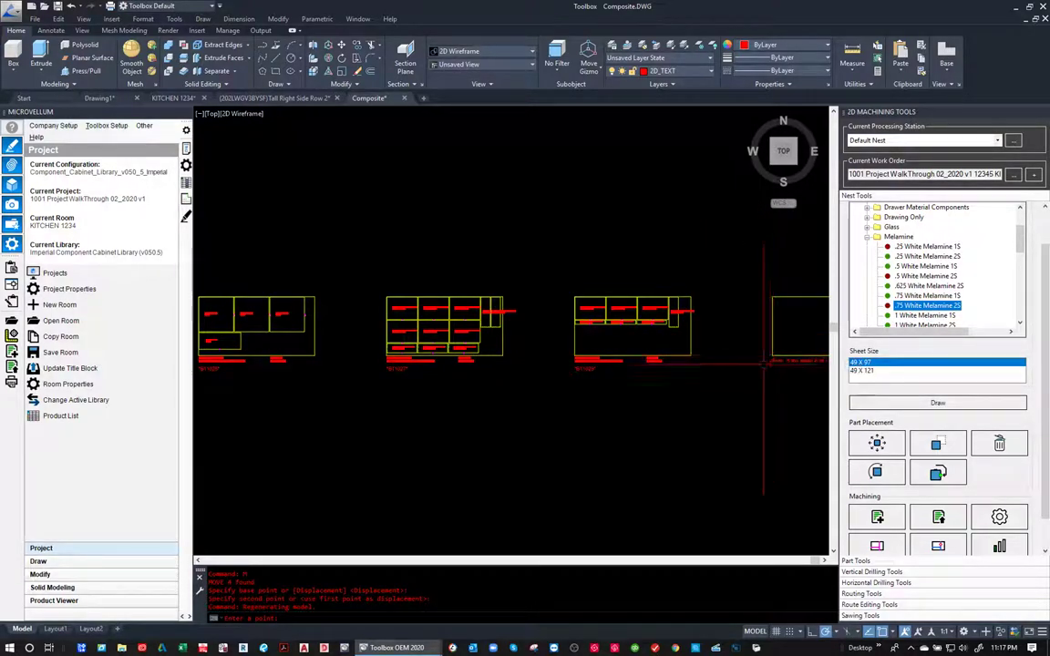
scroll(633, 445, down, 2)
scroll(703, 412, up, 5)
middle_drag(737, 375, 624, 370)
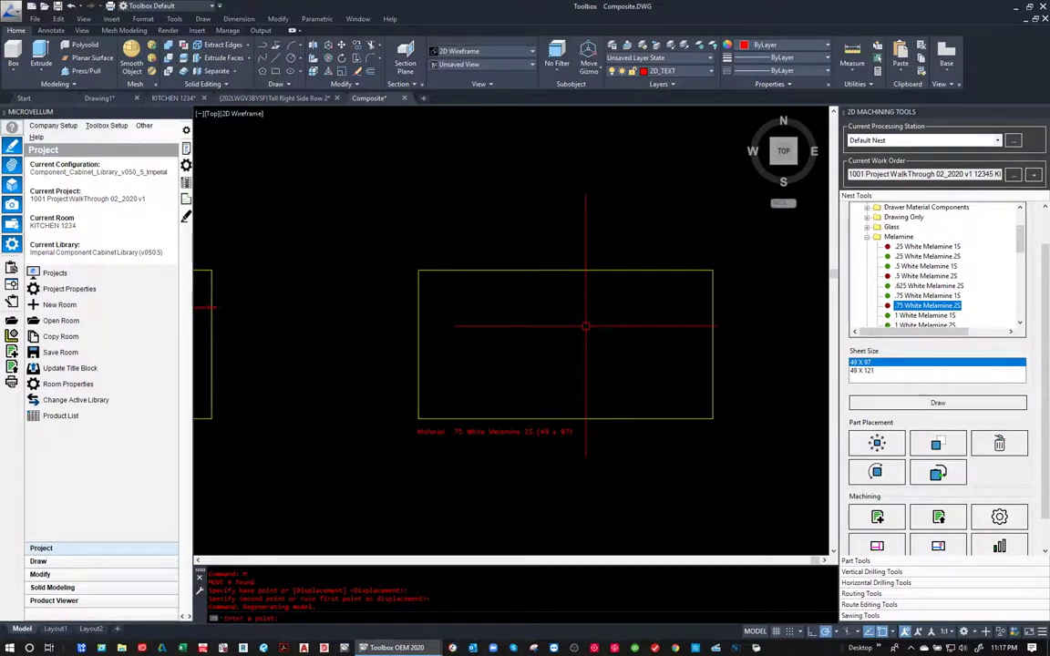
- Draw a rectangle freehand inside the blank .75 White Melamine 2S sheet
text(C)
key(Return)
click(483, 297)
click(663, 369)
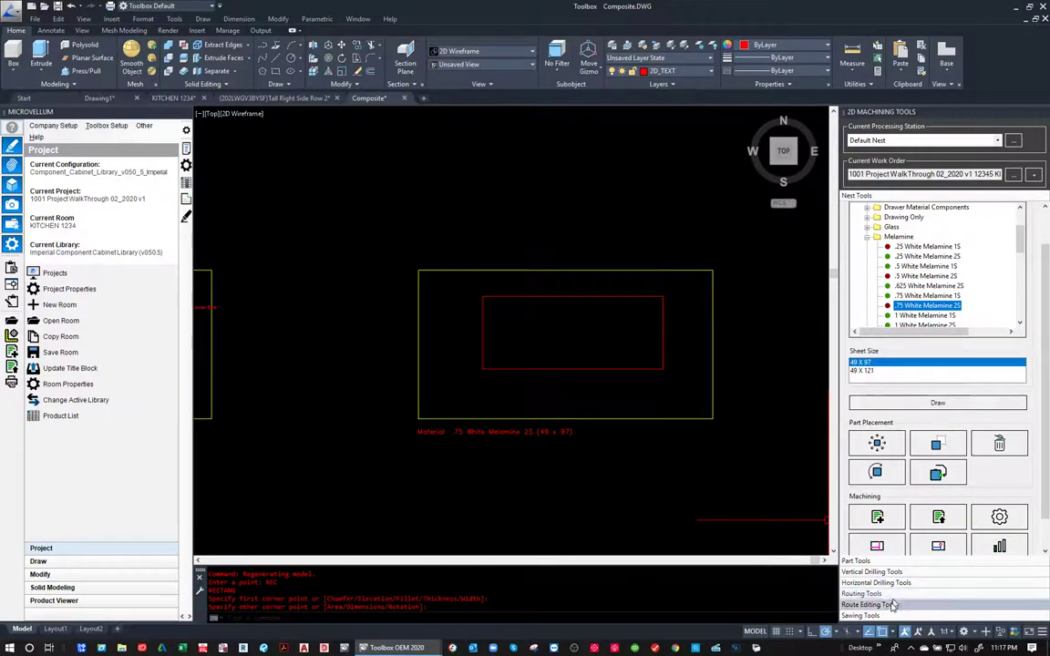
- Convert the rectangle into a route with Router 3 1/4", depth .75 and left tool compensation
click(861, 593)
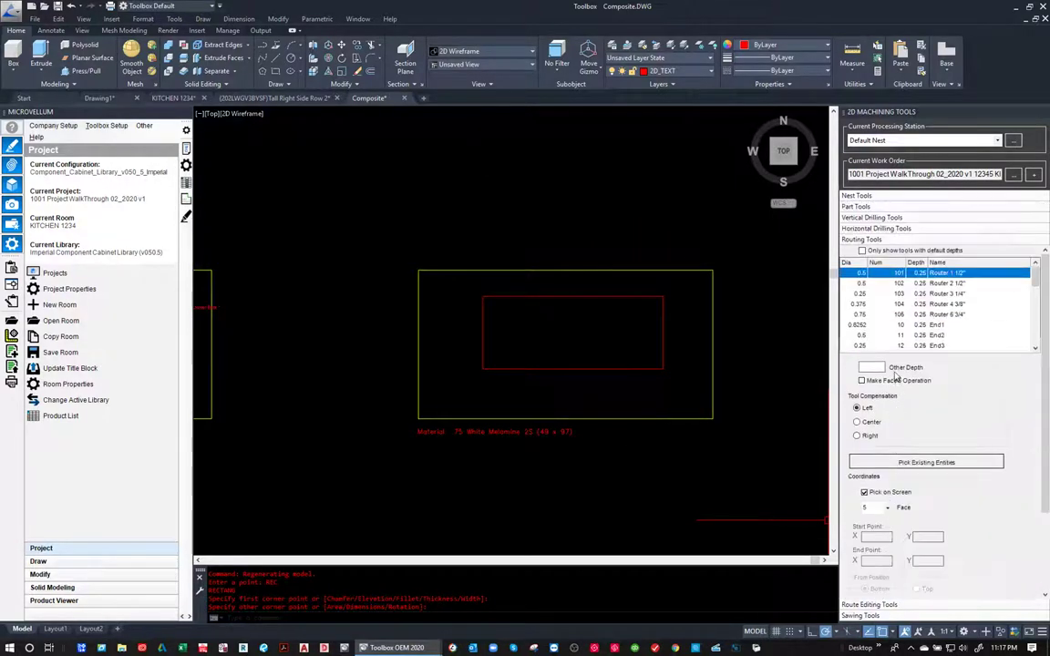
click(847, 295)
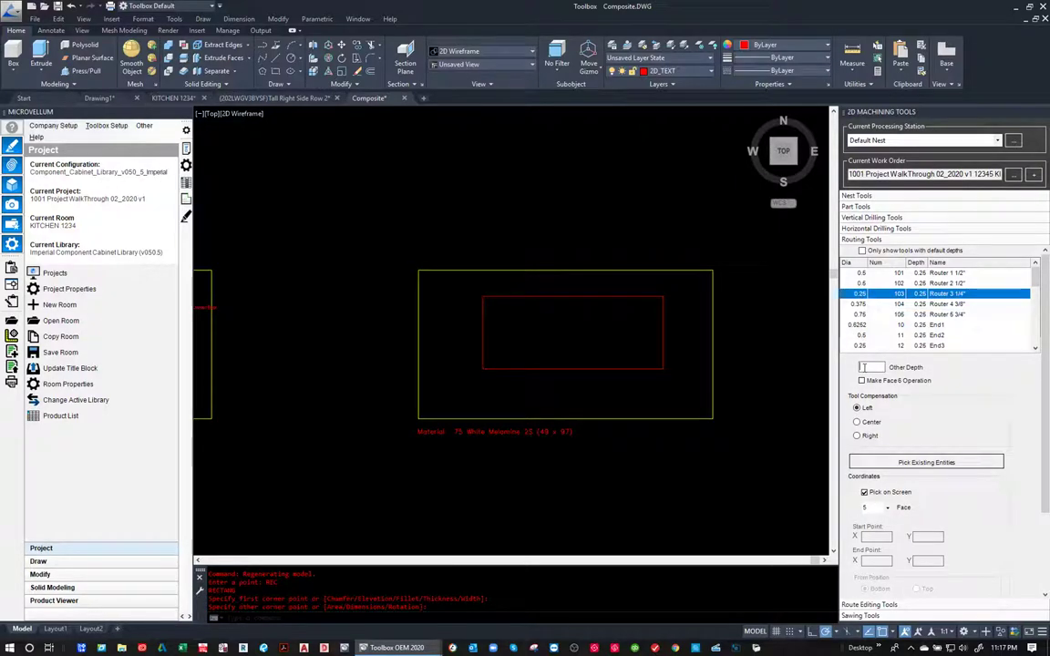
click(925, 462)
click(612, 369)
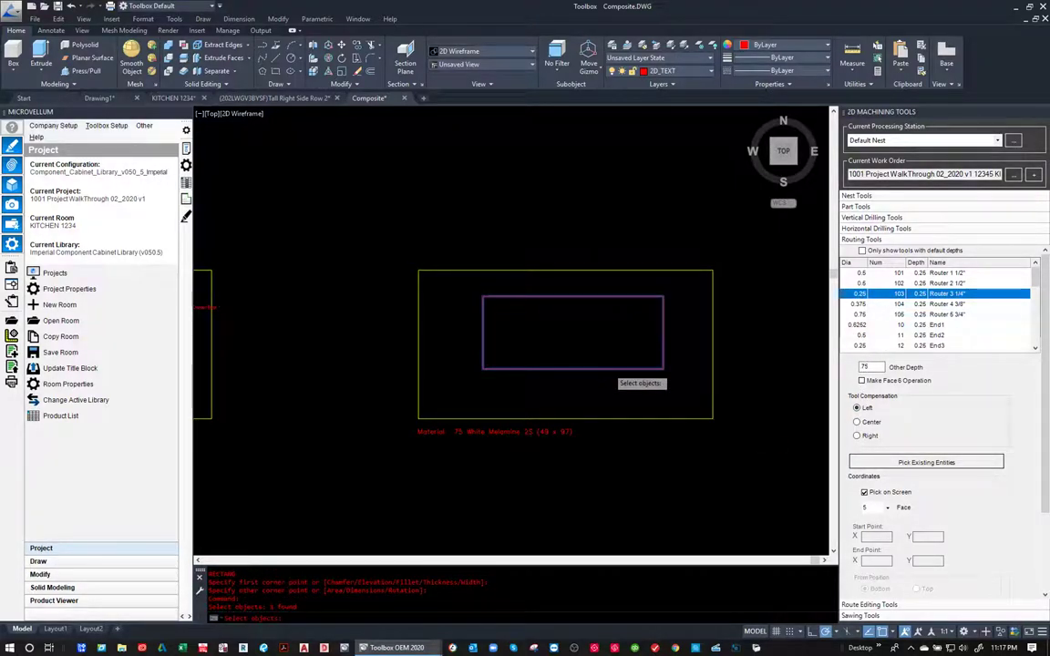
scroll(517, 331, up, 2)
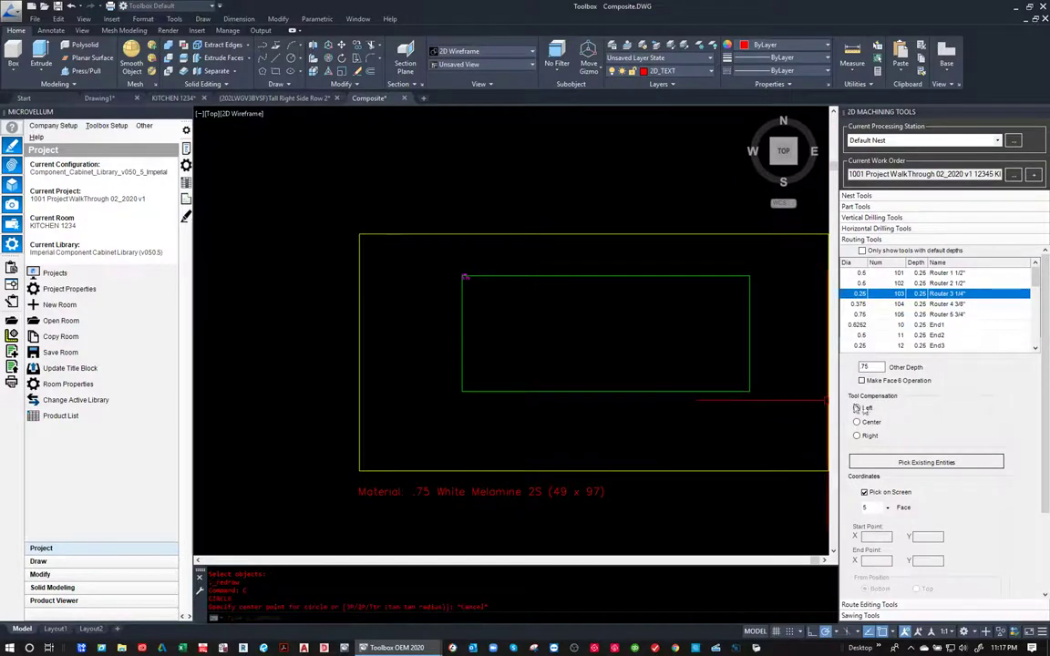
scroll(565, 383, down, 6)
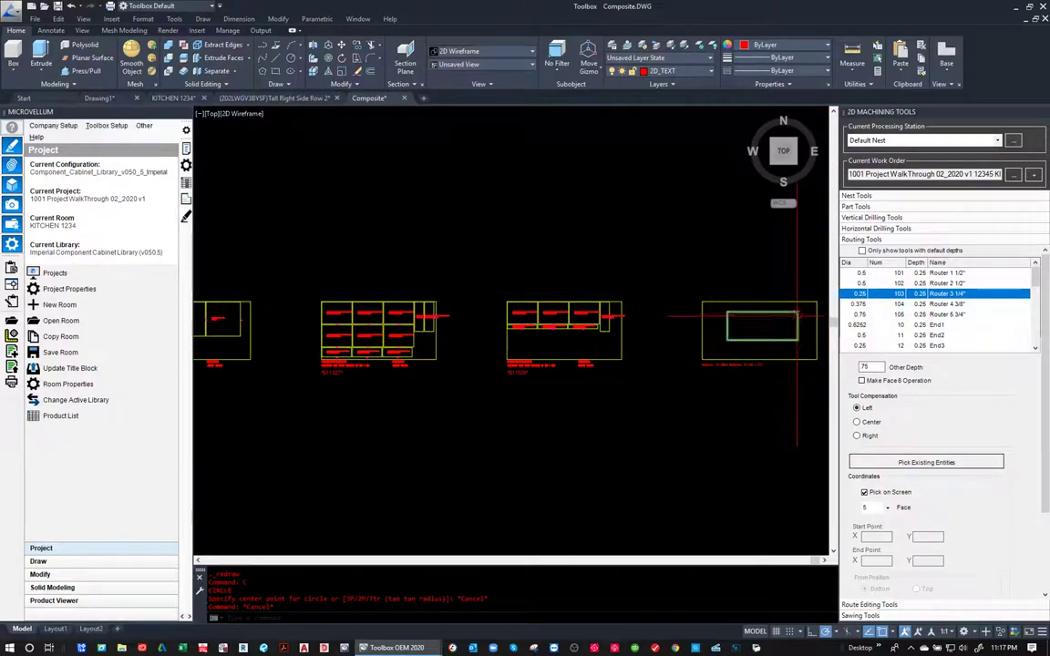
- Bring nested sheet B11029 into view and show the Nest Tools for part placement and machining
middle_drag(453, 415, 683, 378)
scroll(537, 398, up, 4)
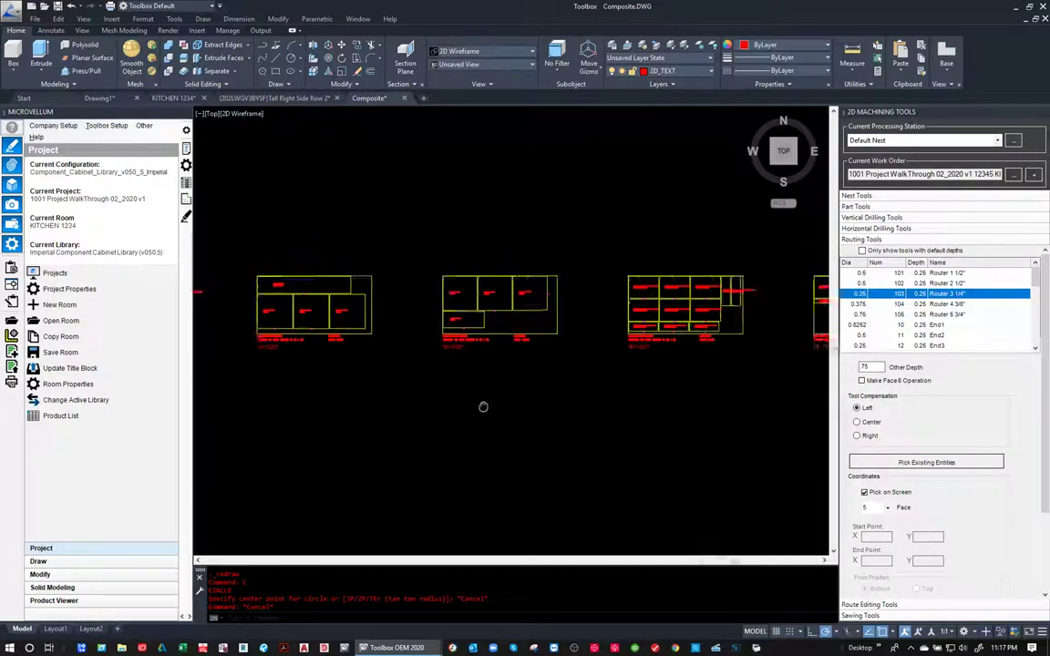
scroll(696, 323, up, 3)
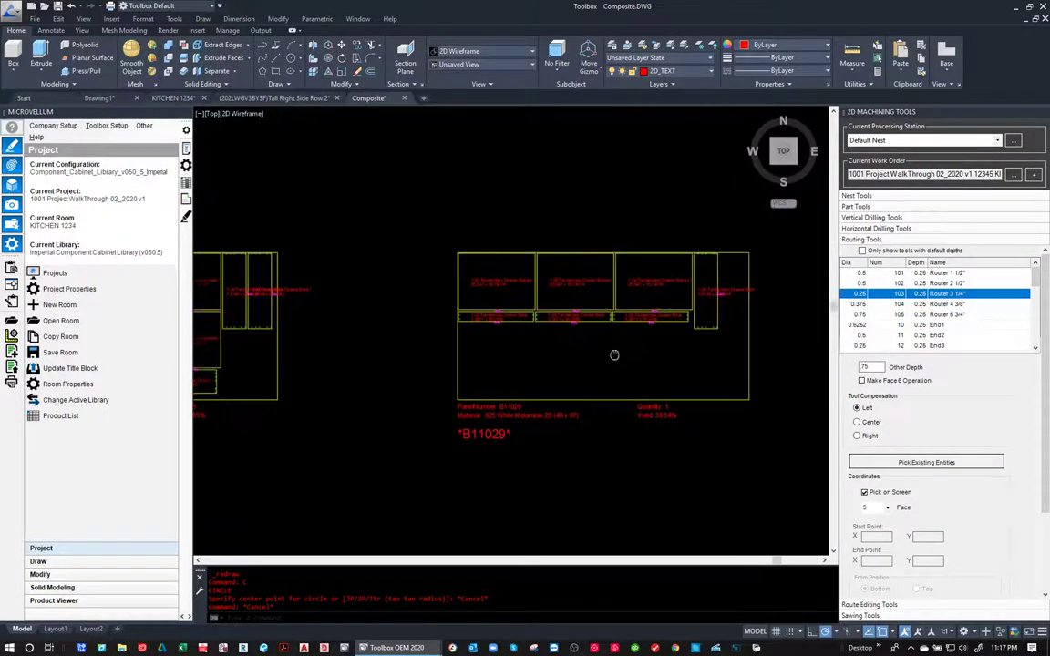
click(888, 604)
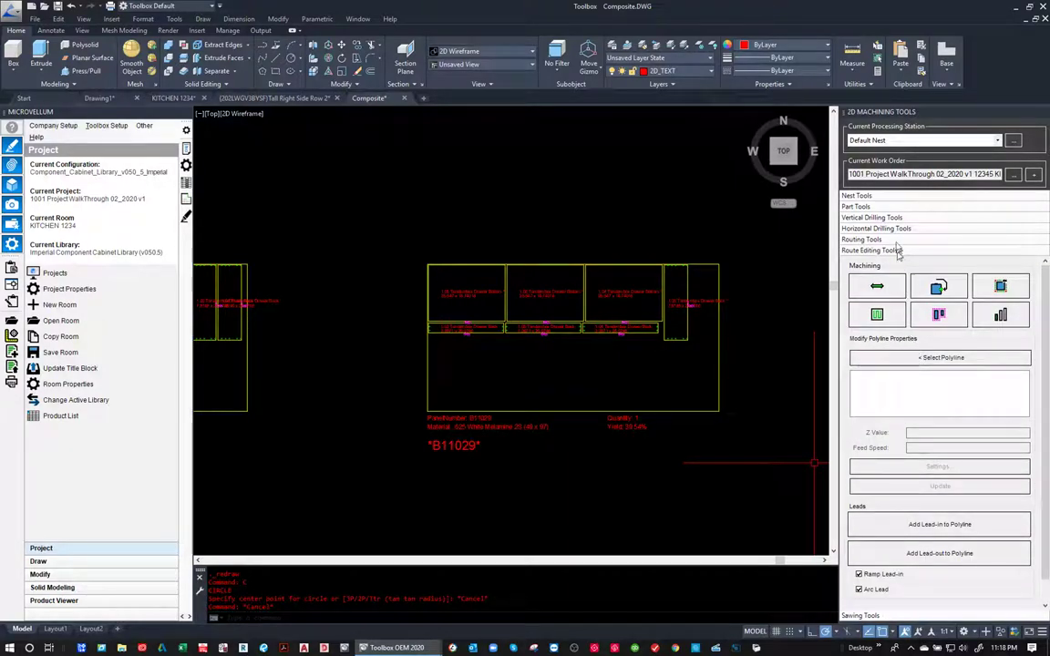
click(870, 196)
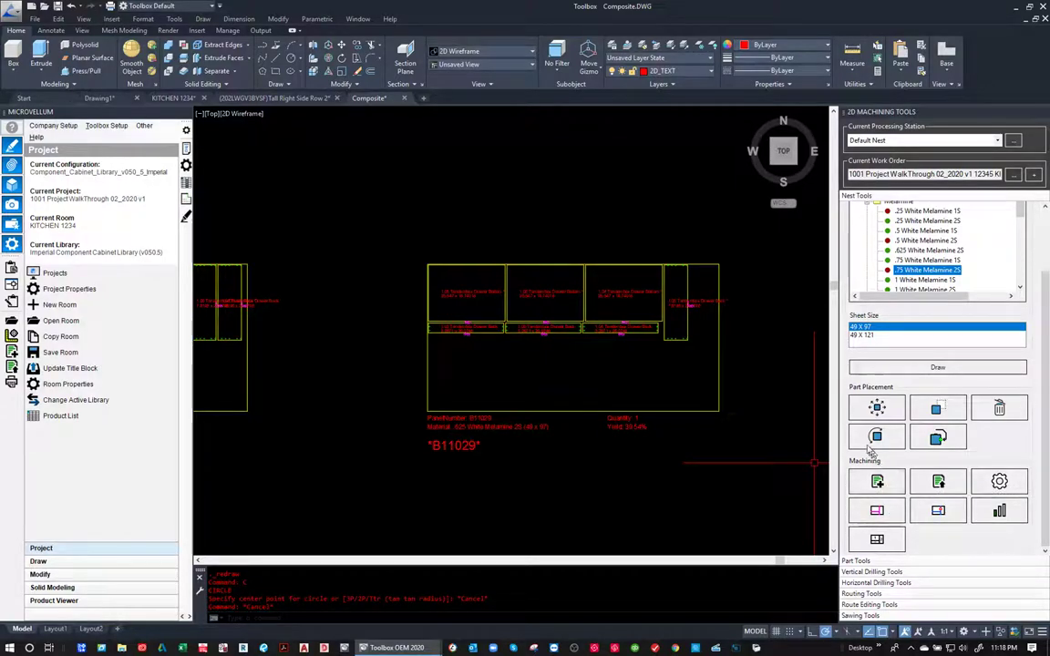
- Examine the border setmill positions on the Tandembox Drawer Back parts of sheet B11029
scroll(593, 323, up, 5)
scroll(638, 315, up, 2)
middle_drag(774, 364, 652, 378)
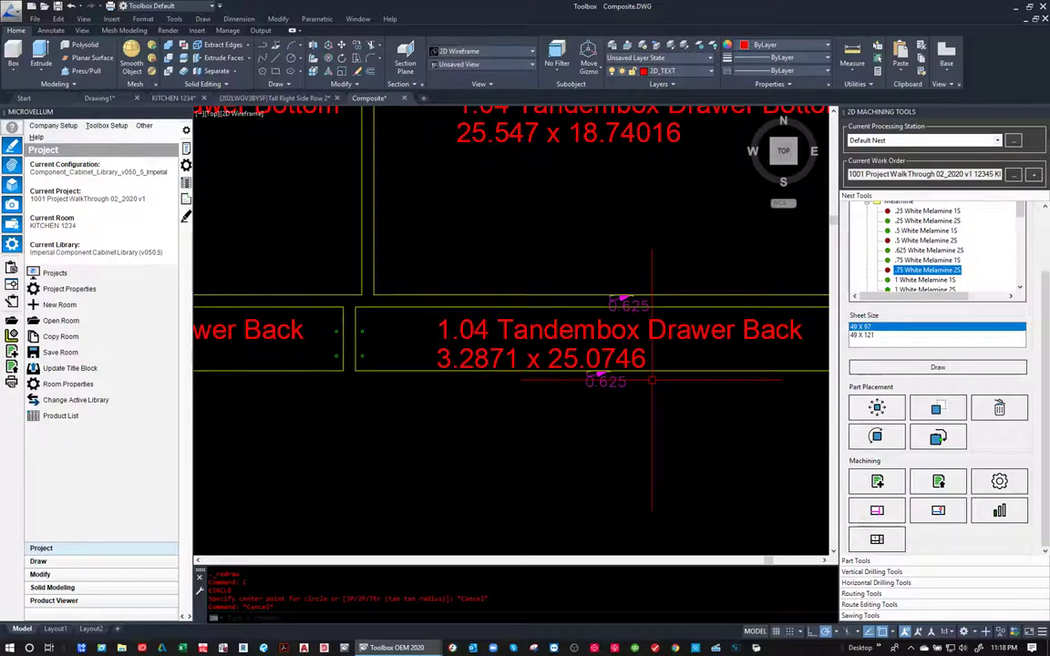
middle_drag(255, 401, 665, 382)
middle_drag(424, 456, 705, 422)
middle_drag(299, 379, 487, 378)
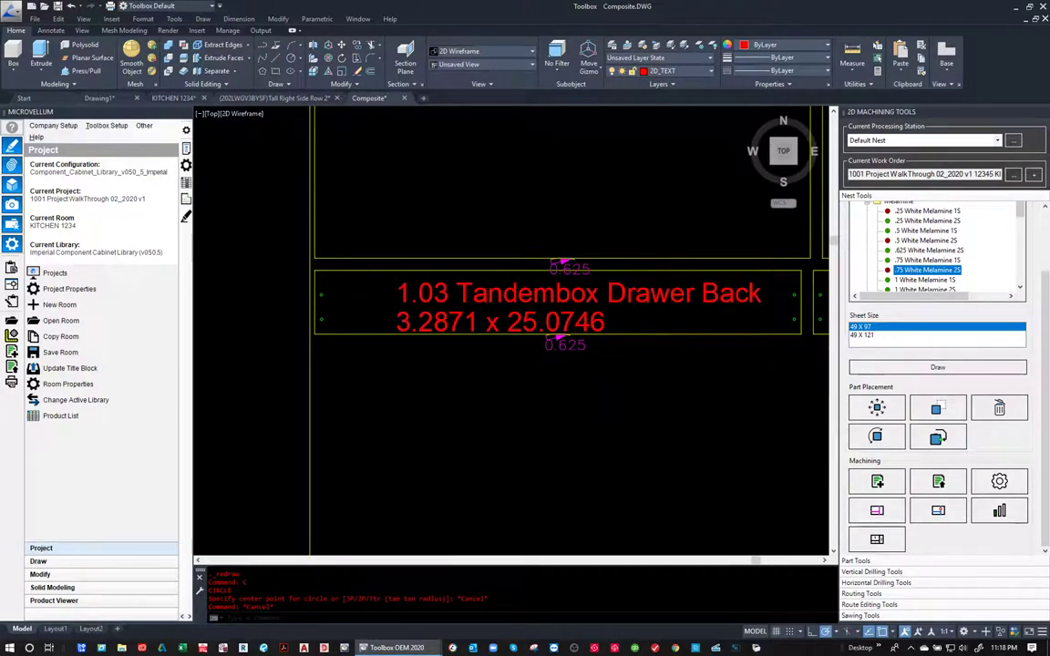
scroll(489, 378, down, 3)
scroll(386, 386, down, 1)
scroll(274, 330, up, 4)
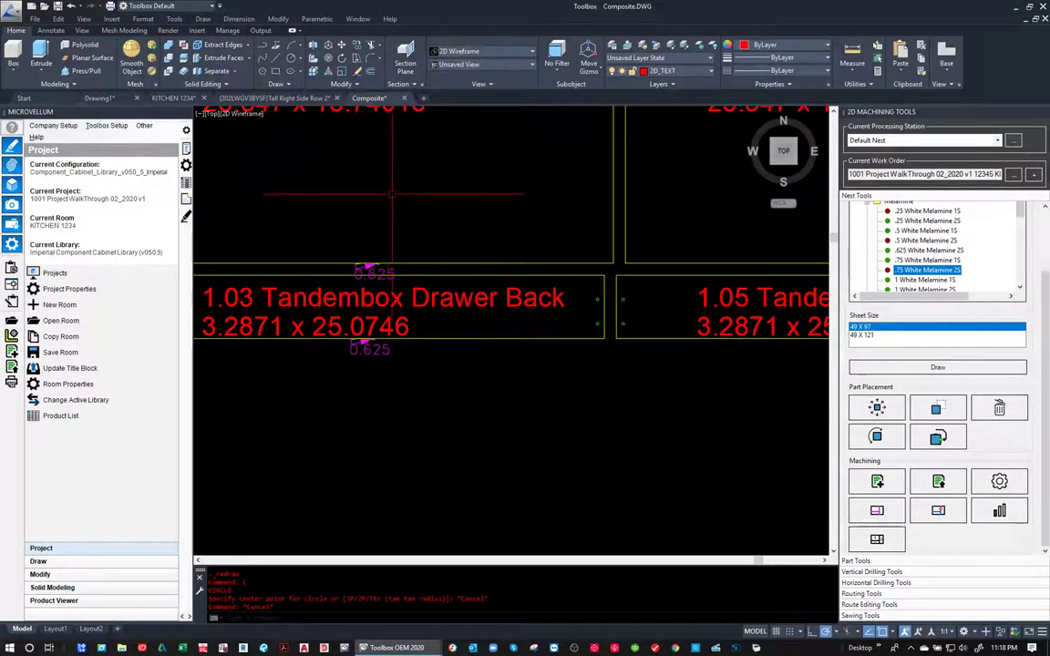
scroll(400, 292, down, 4)
scroll(413, 294, up, 2)
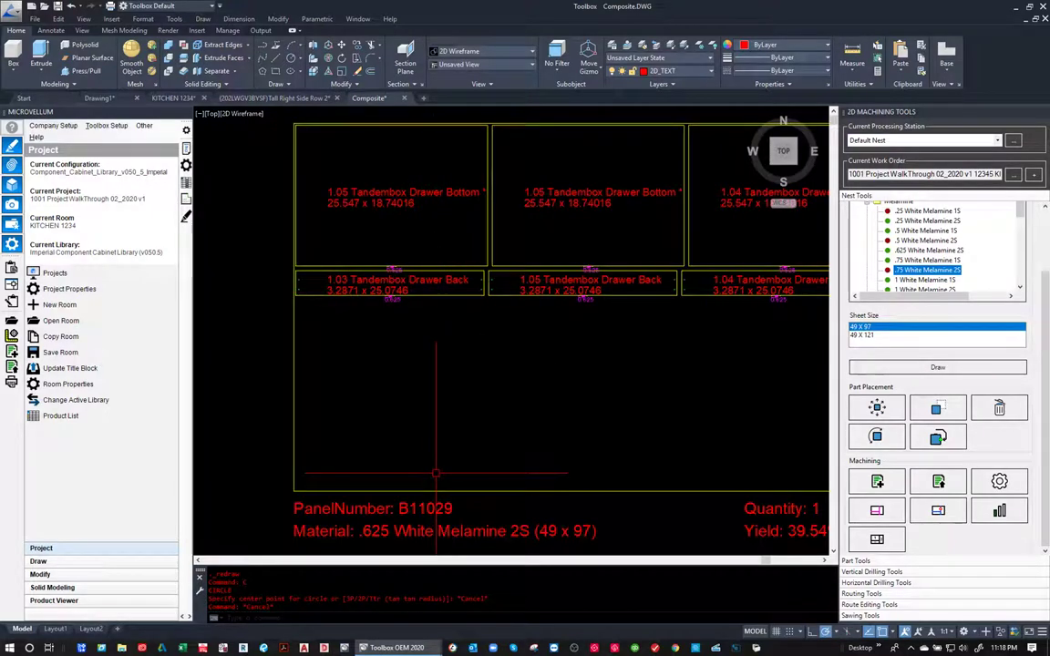
scroll(401, 383, down, 3)
scroll(403, 399, up, 2)
scroll(410, 409, up, 5)
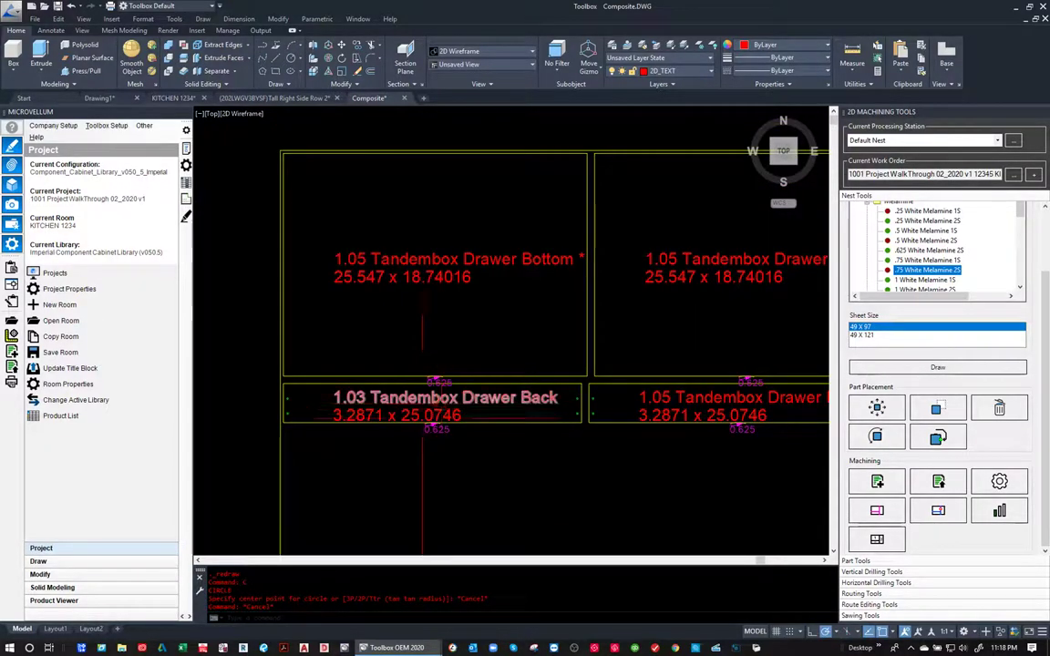
middle_drag(453, 403, 487, 384)
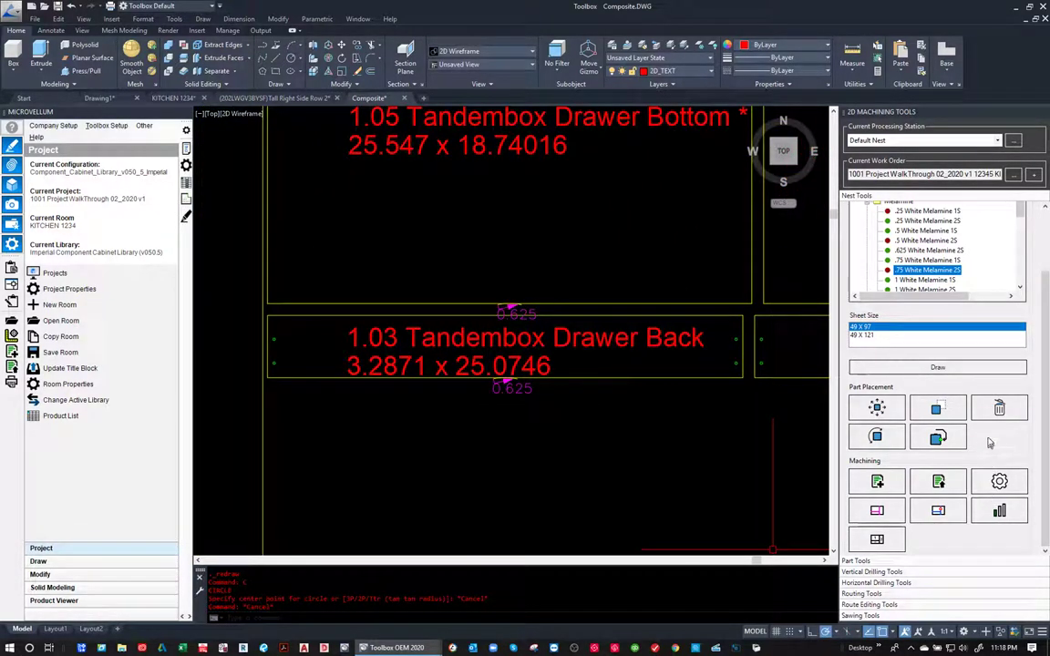
- Relocate the border setmills of the 1.03, 1.05 and 1.04 Tandembox Drawer Backs in the row to their upper edges
click(939, 439)
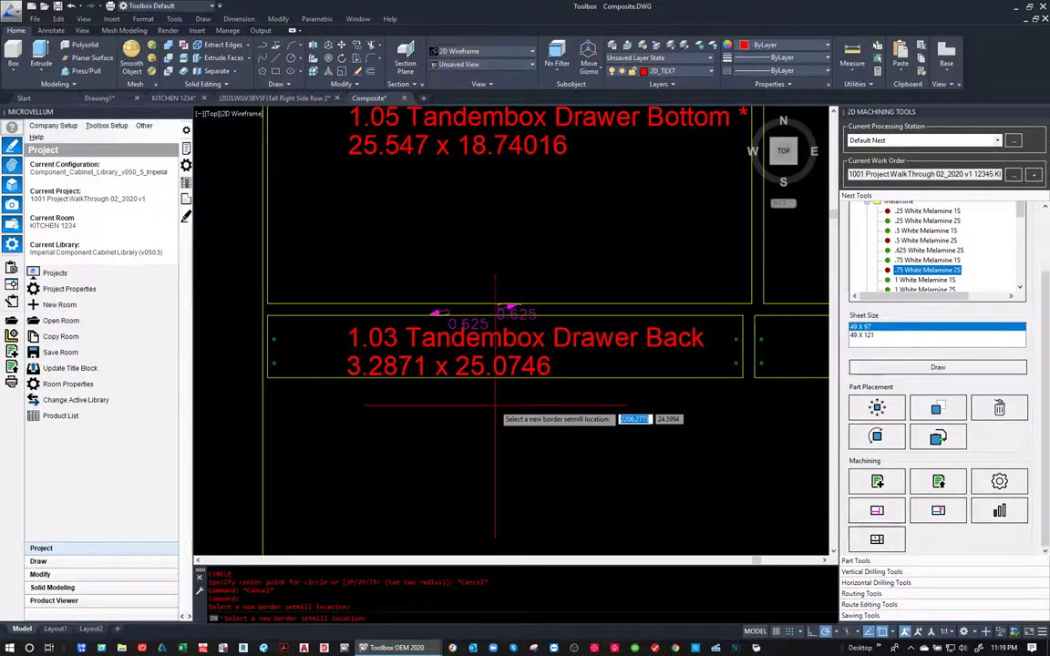
scroll(523, 376, down, 2)
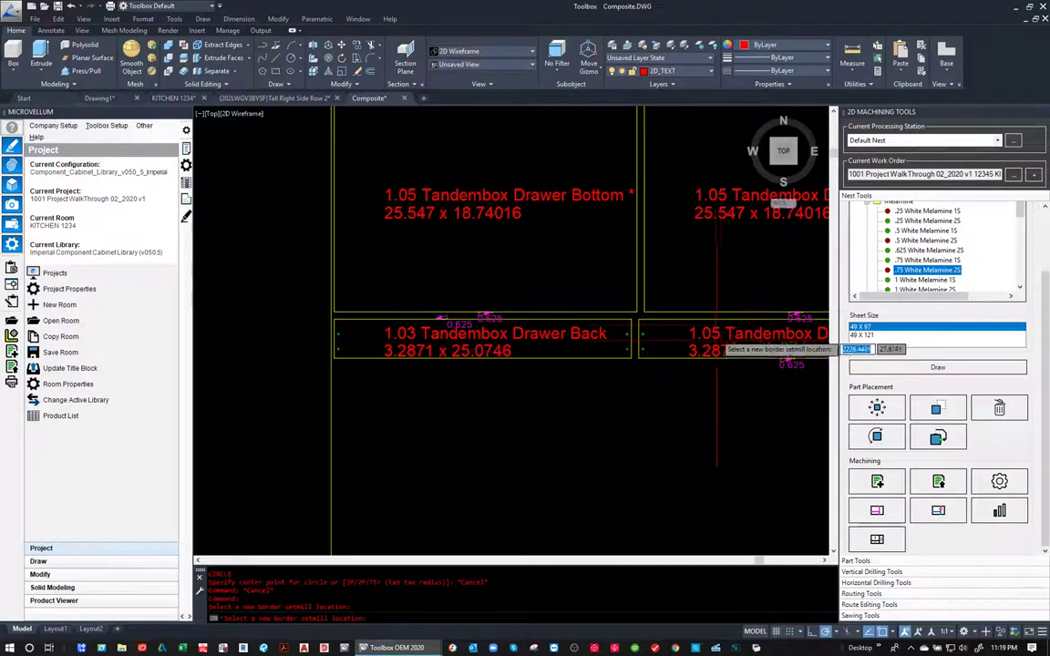
scroll(718, 333, up, 2)
scroll(716, 387, down, 3)
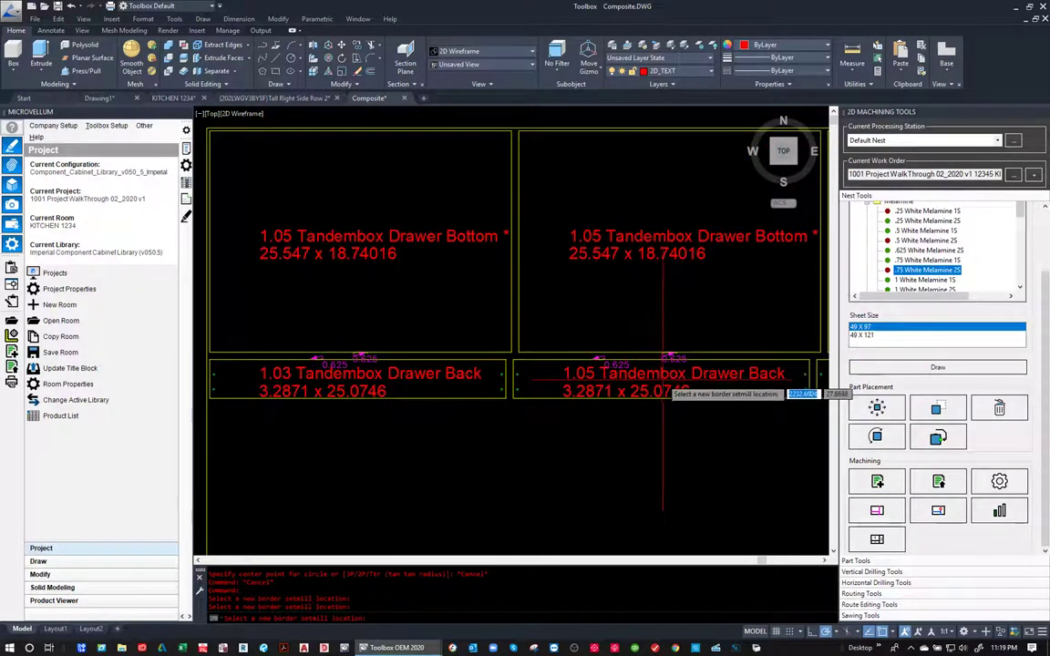
scroll(710, 374, up, 2)
scroll(706, 365, up, 2)
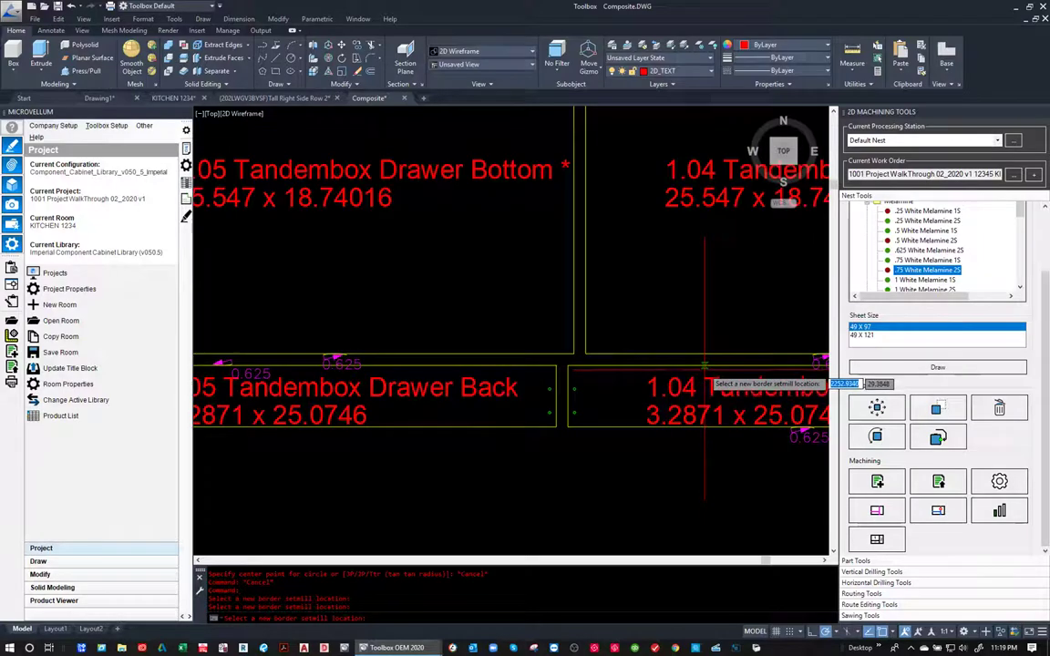
scroll(585, 461, down, 2)
scroll(584, 463, down, 2)
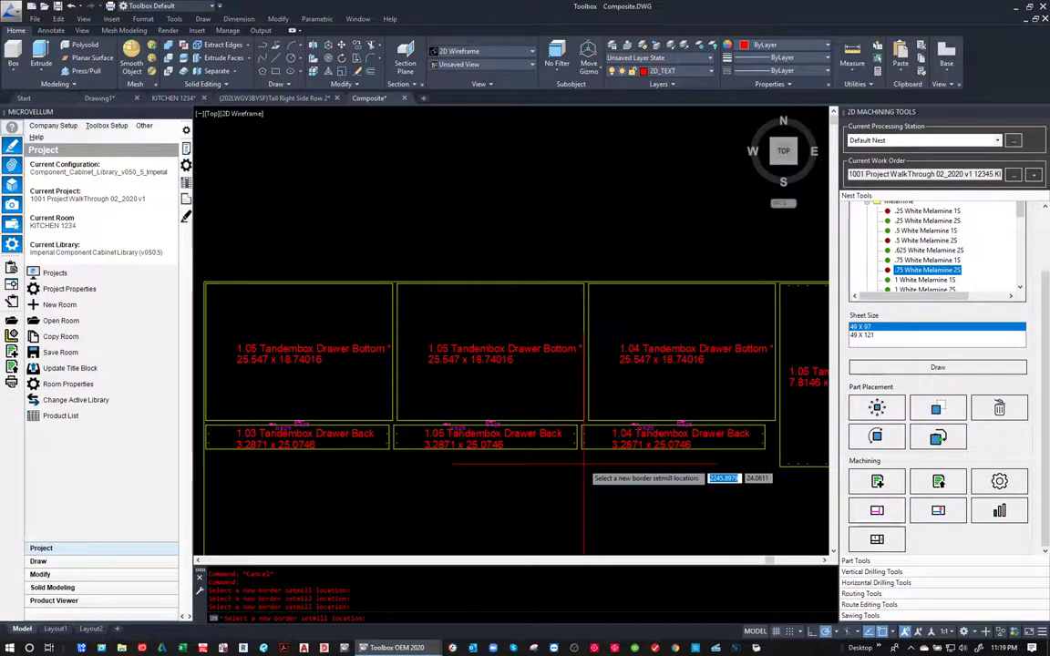
key(Return)
middle_drag(481, 474, 477, 401)
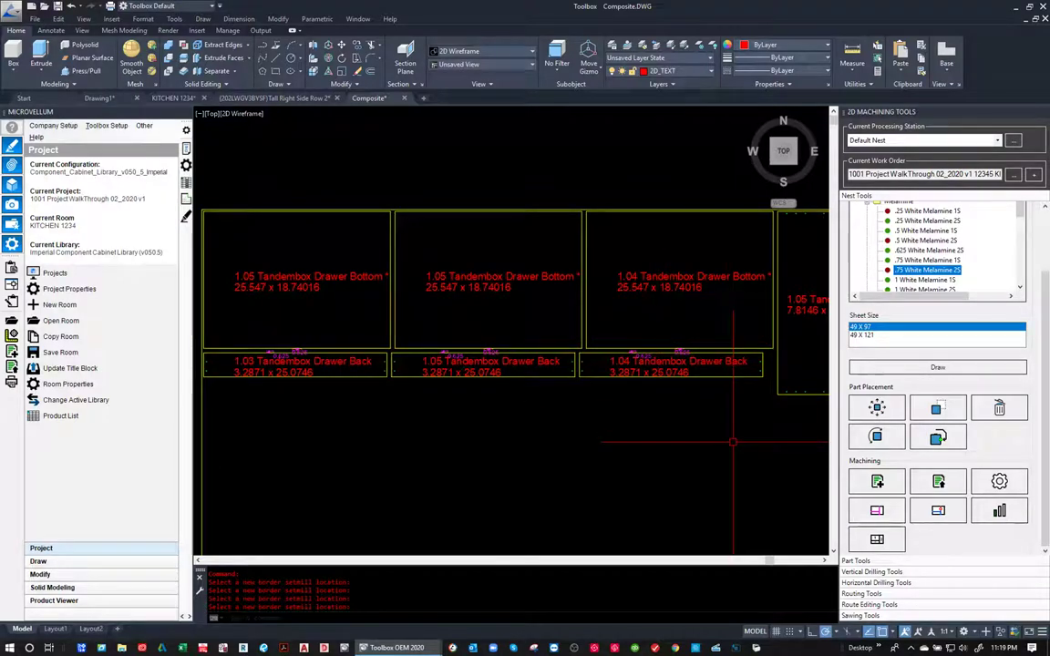
- Process the machining update for sheet B11029 by selecting its nest border
middle_drag(764, 435, 640, 403)
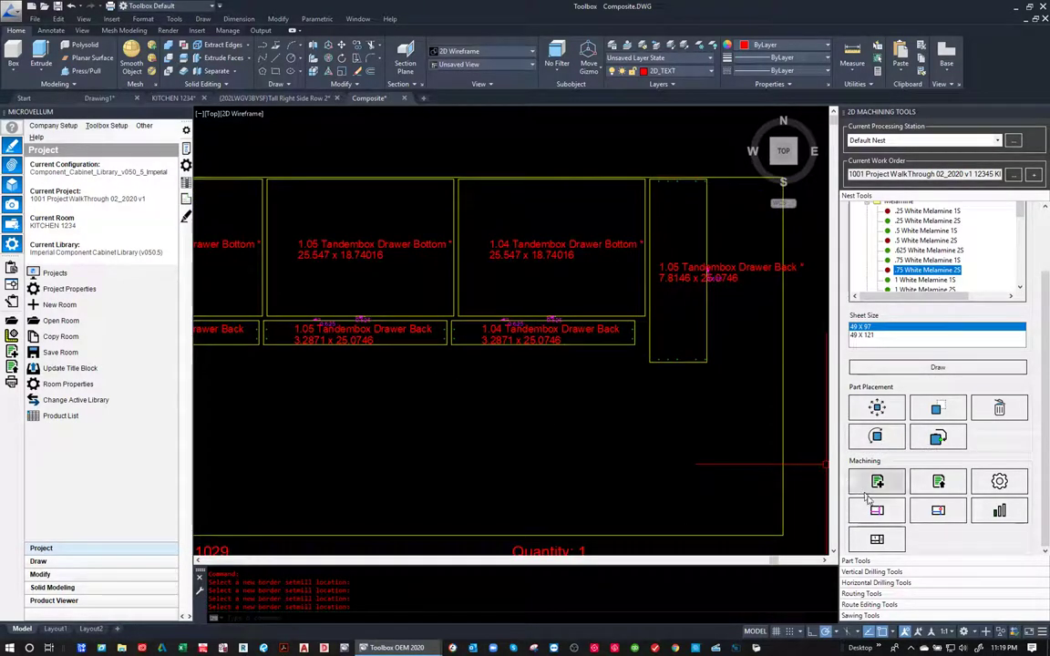
click(951, 482)
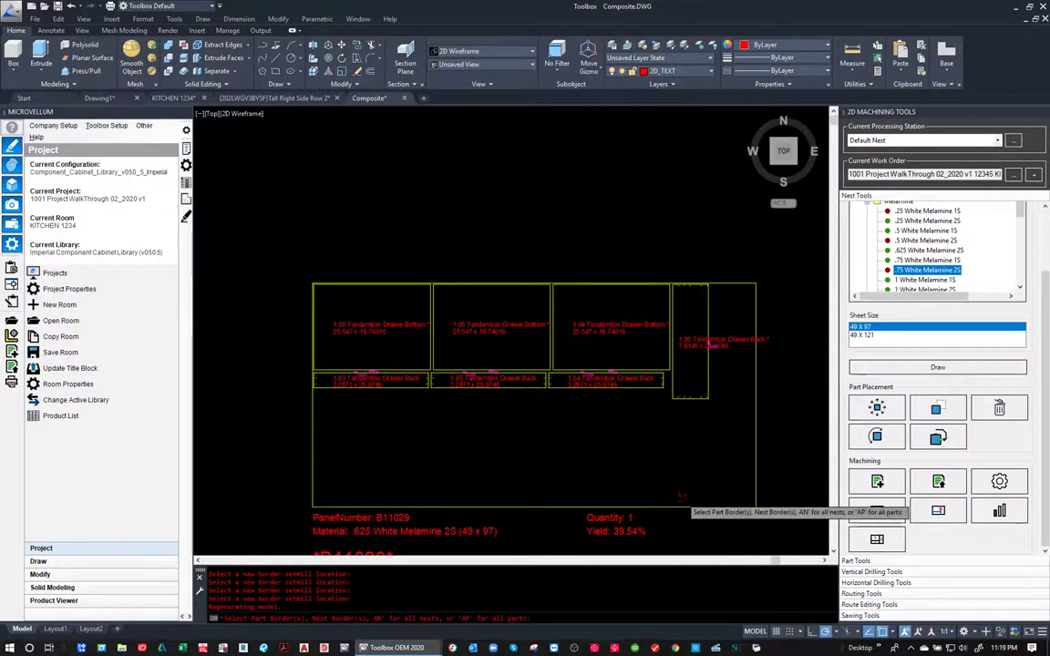
click(682, 503)
key(Return)
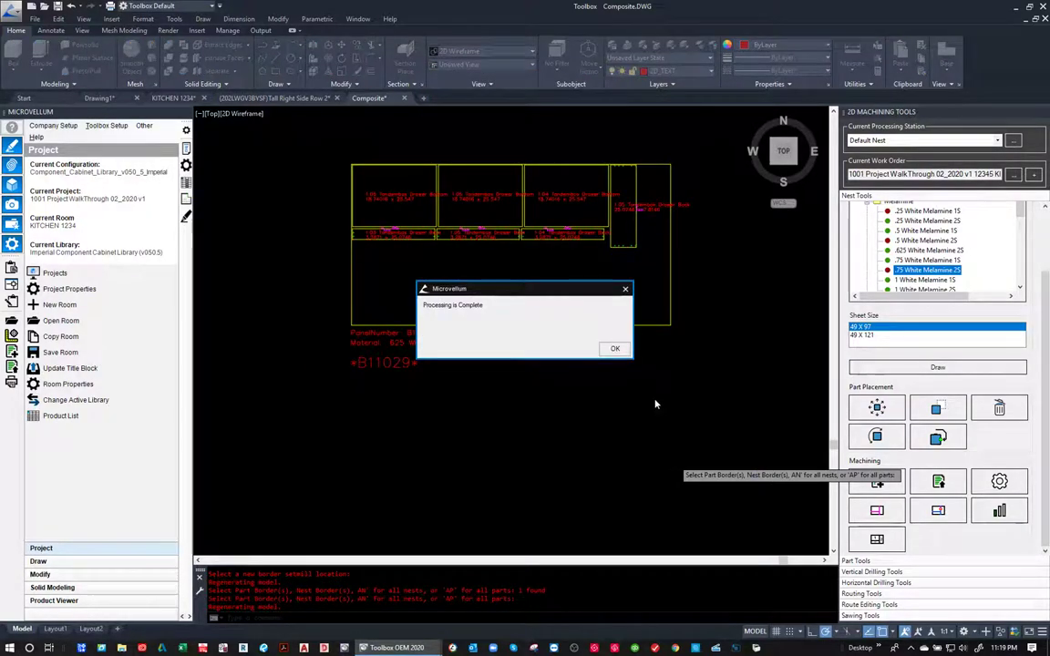
click(614, 348)
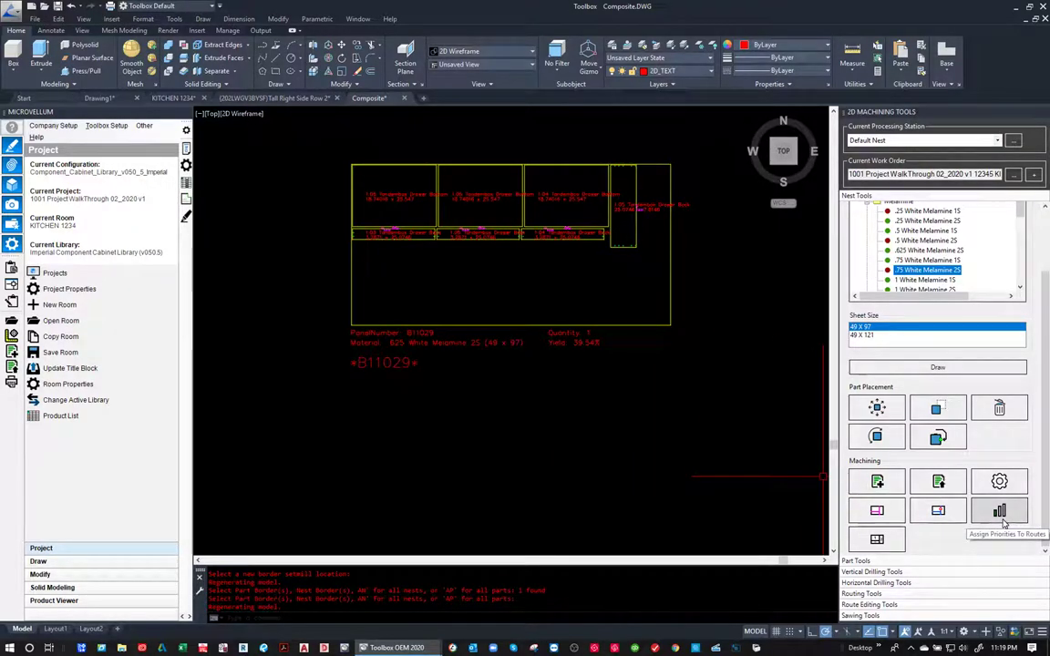
- Try to assign route priorities on sheet B11029, picking the 1.03 Tandembox Drawer Back outline as Sequence 1
click(999, 512)
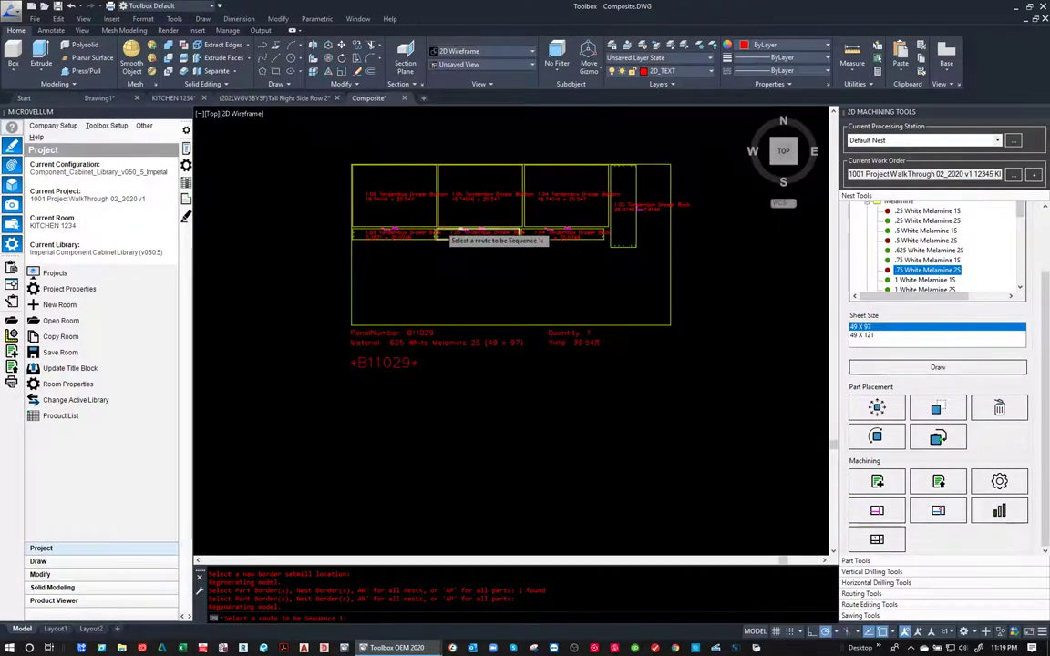
middle_drag(464, 306, 427, 364)
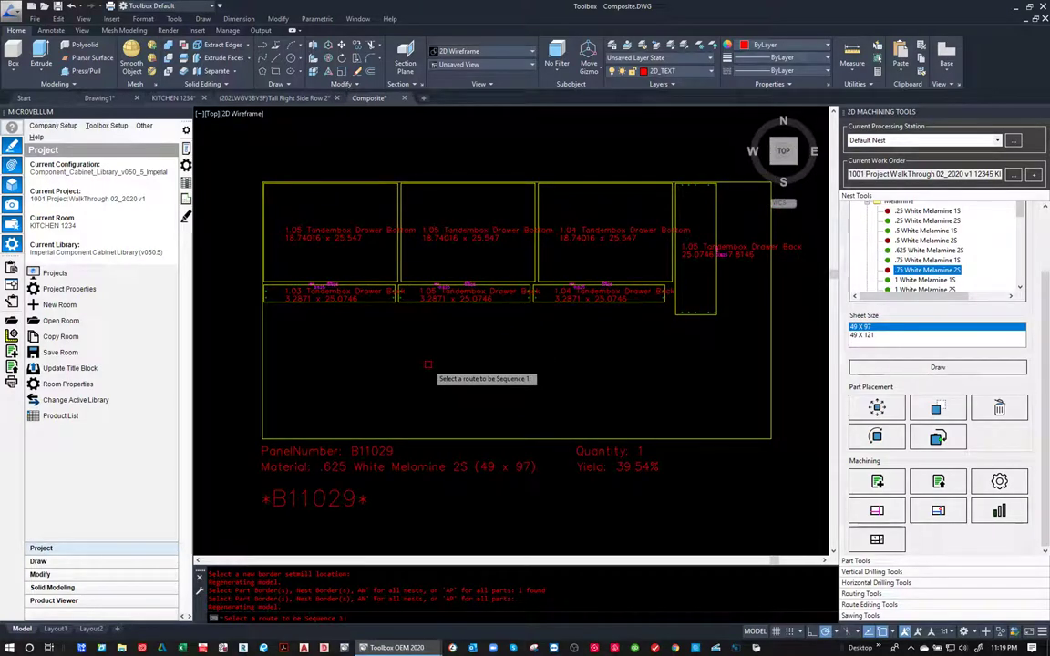
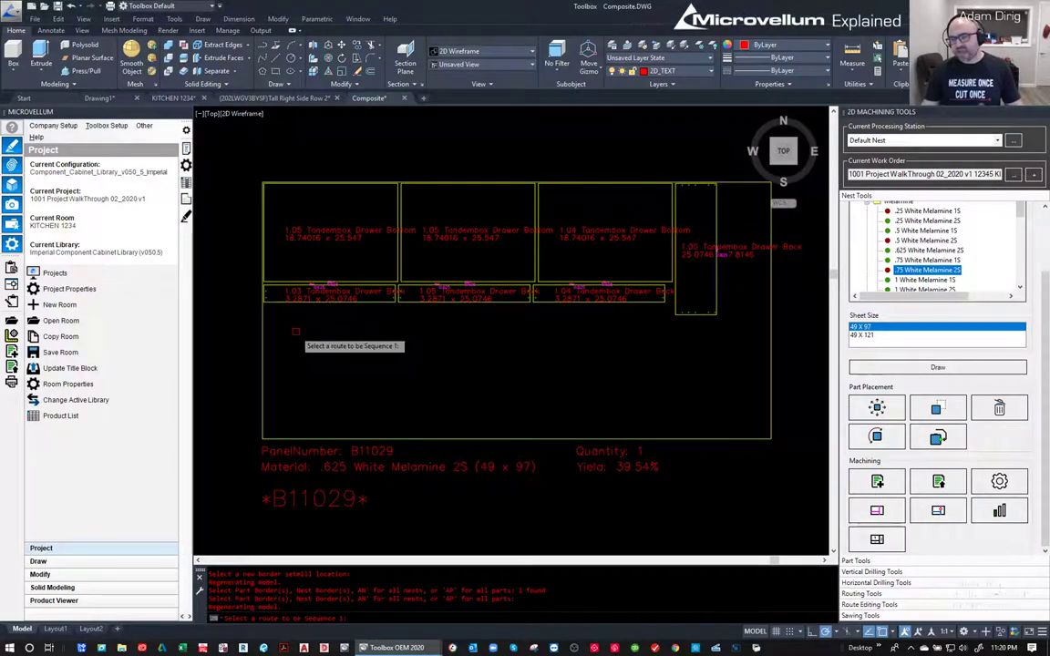
click(313, 309)
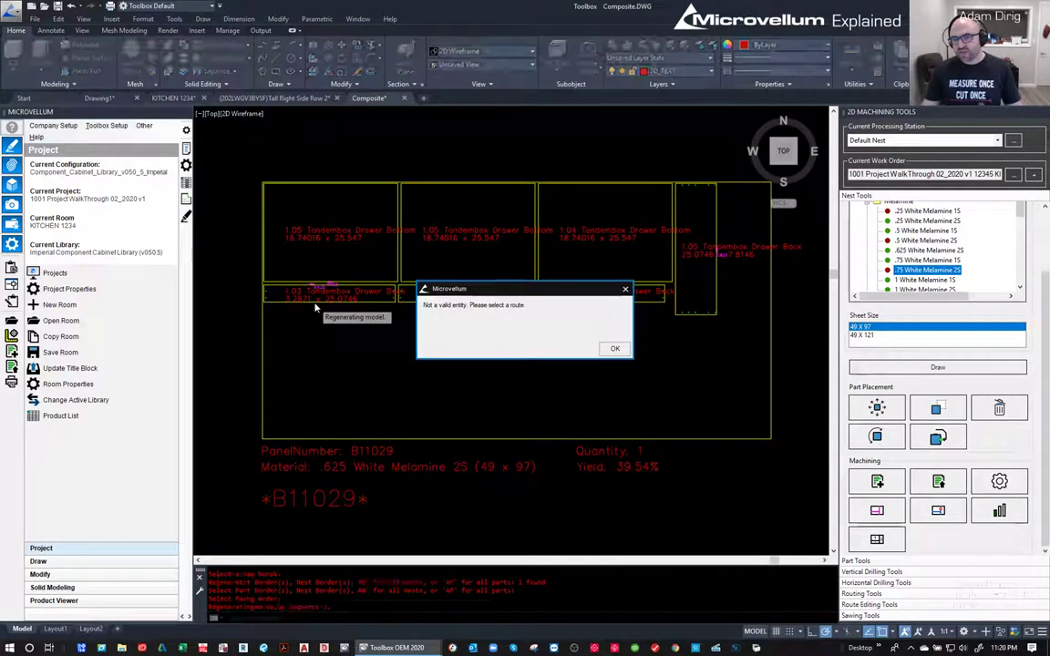
click(614, 348)
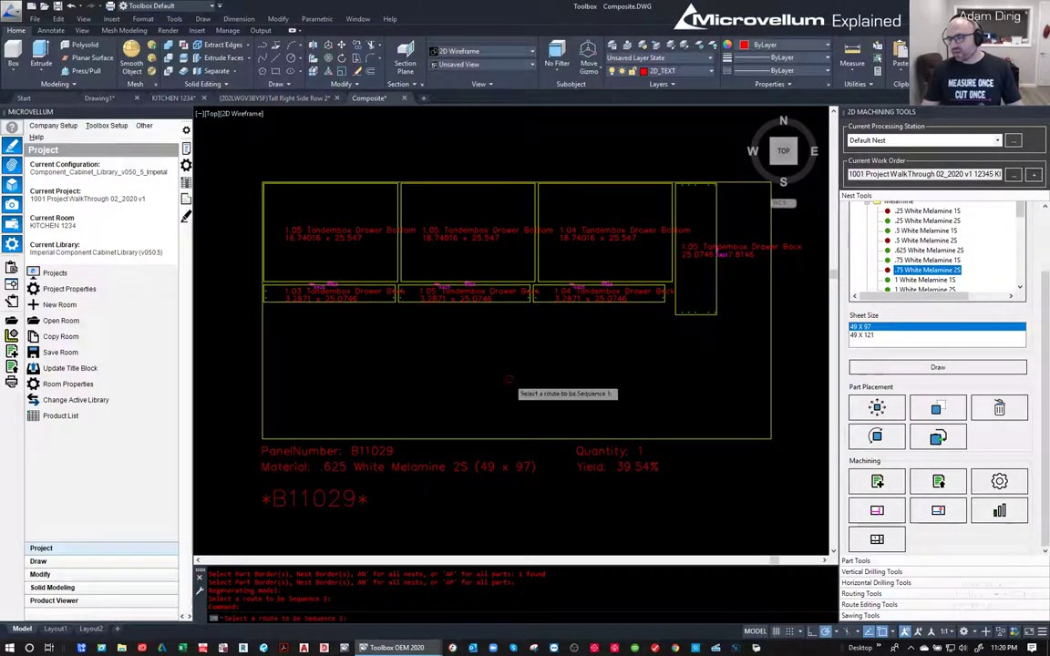
scroll(284, 291, up, 2)
click(277, 307)
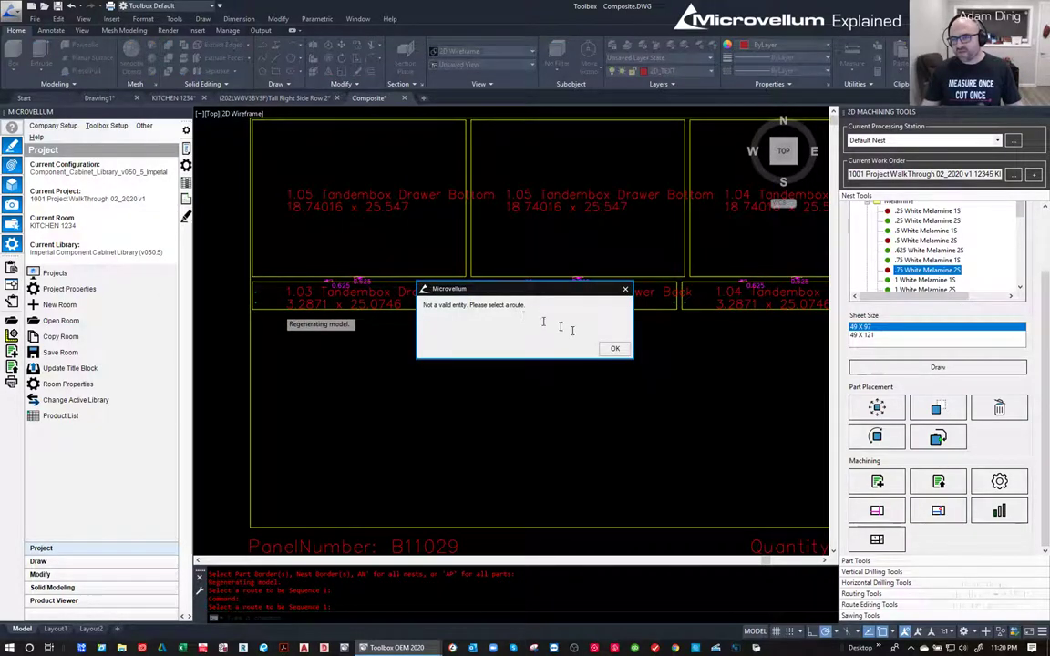
click(615, 350)
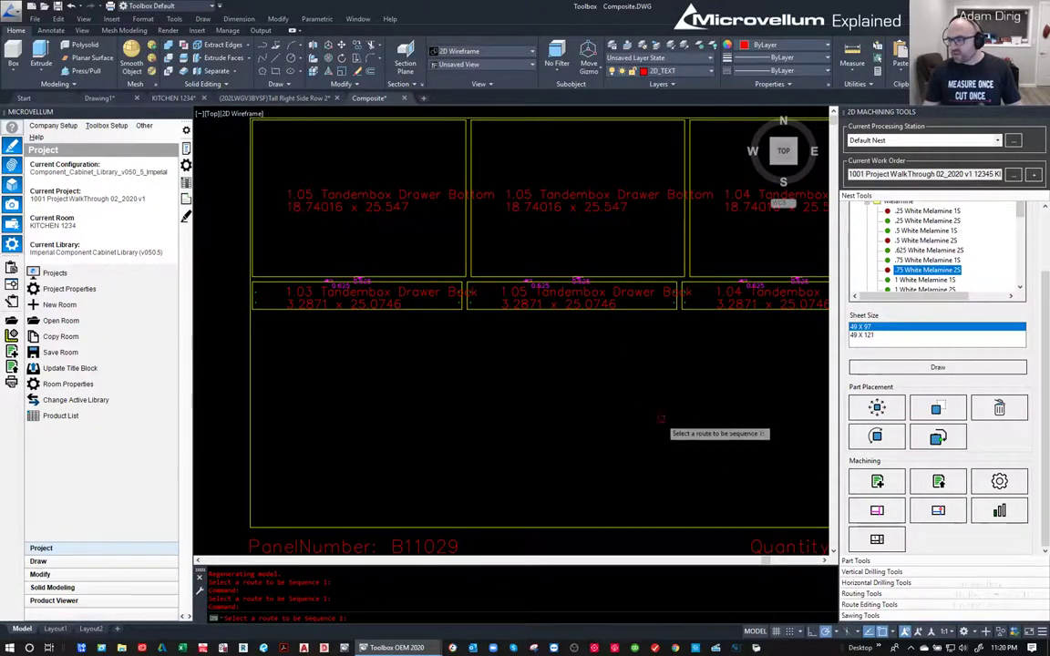
click(938, 480)
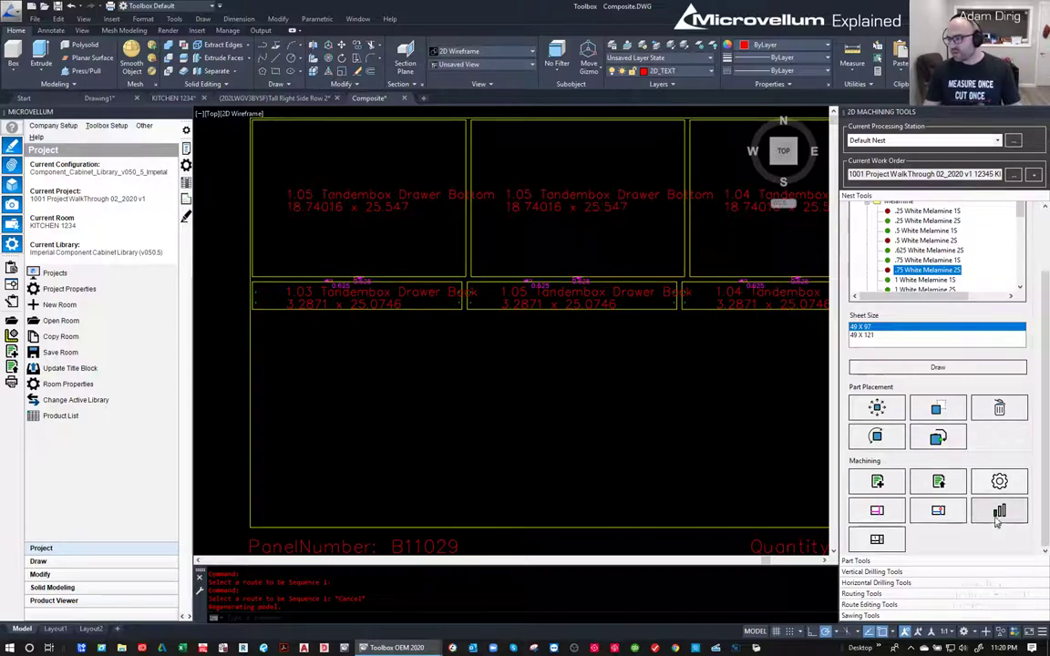
click(269, 310)
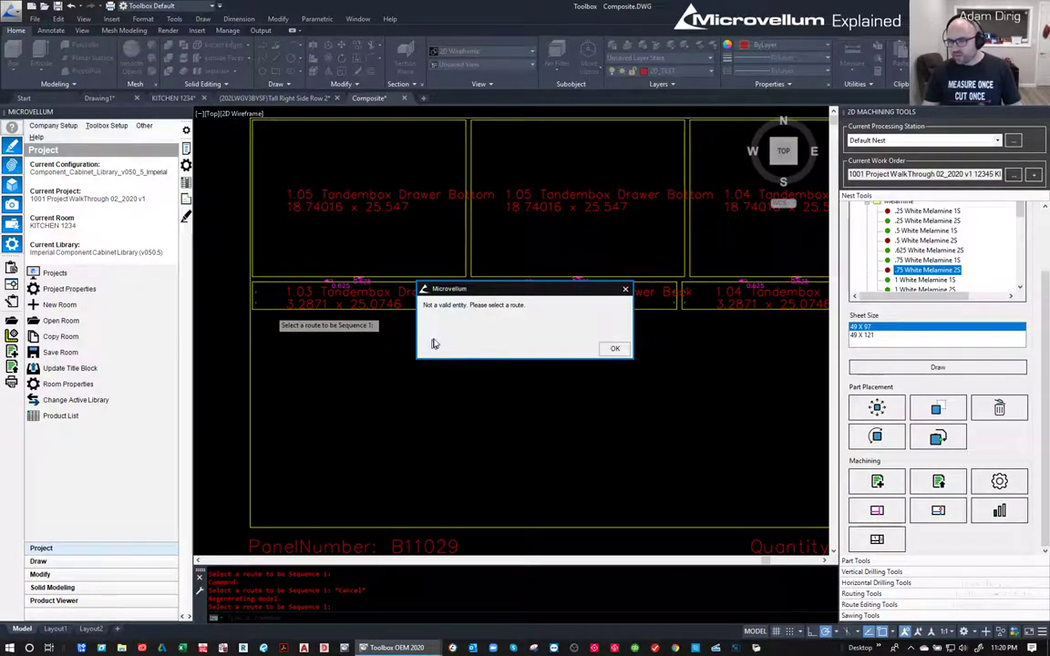
click(614, 348)
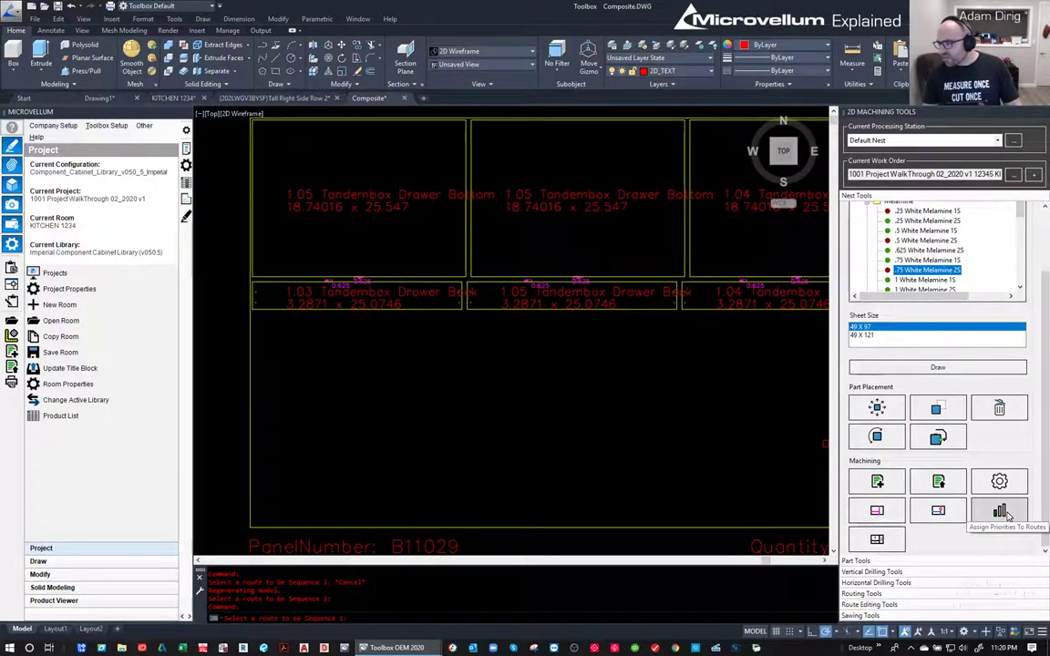
click(891, 542)
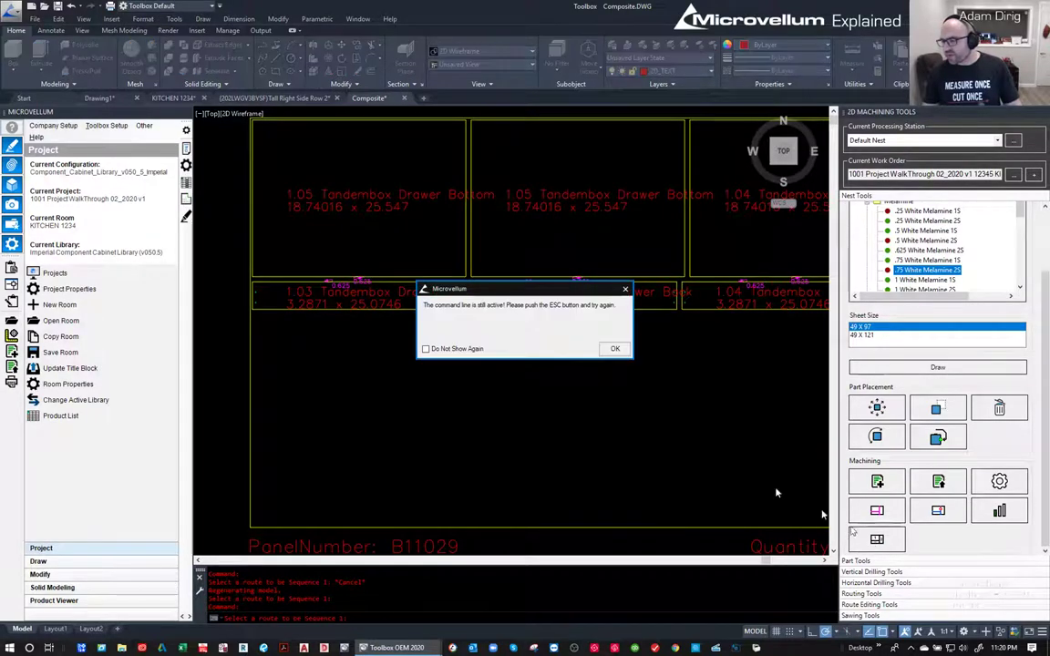
click(610, 349)
key(Escape)
- Assign border cutting Sequences 1 to 4 on sheet B11029 to the 1.03, 1.05 and 1.04 Tandembox Drawer Backs in the row, ending with the upright 1.05 back
click(876, 539)
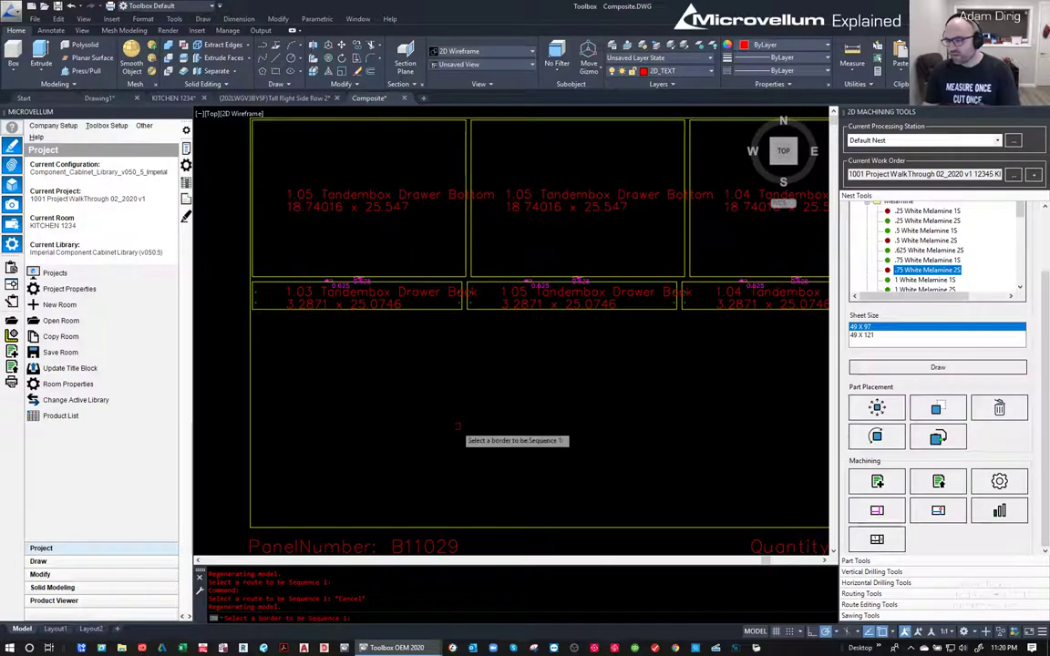
click(268, 308)
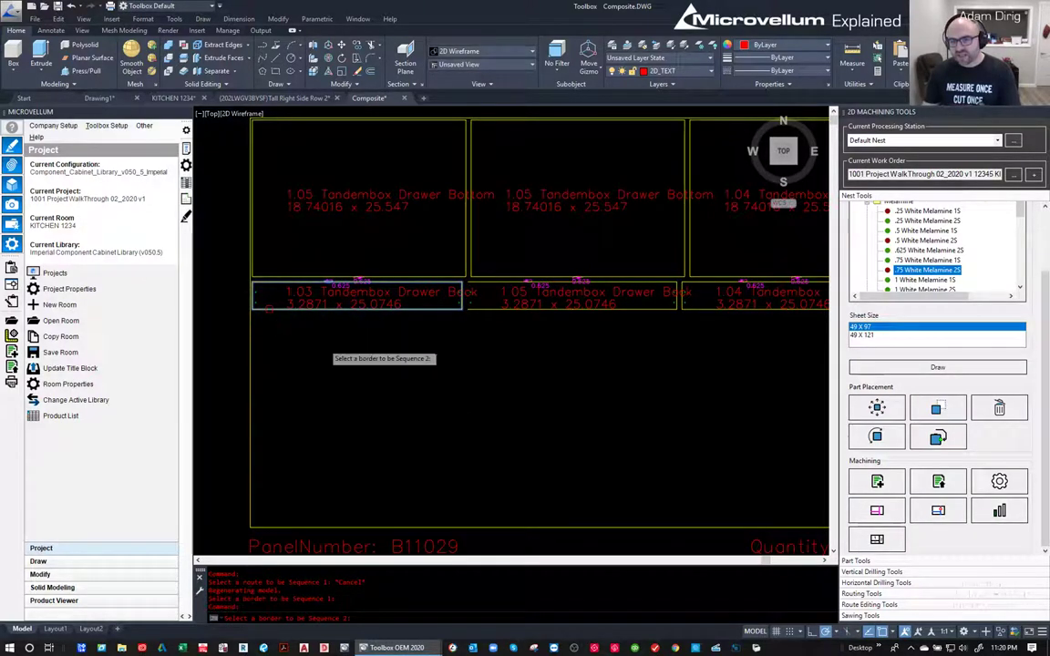
click(487, 308)
click(703, 305)
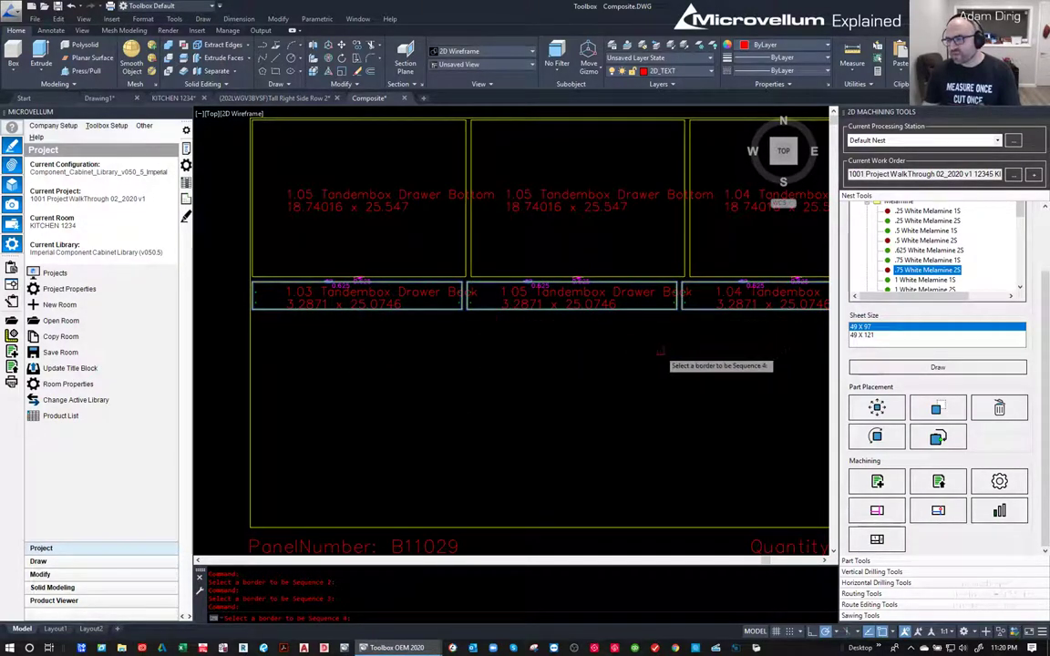
scroll(566, 356, down, 2)
click(780, 330)
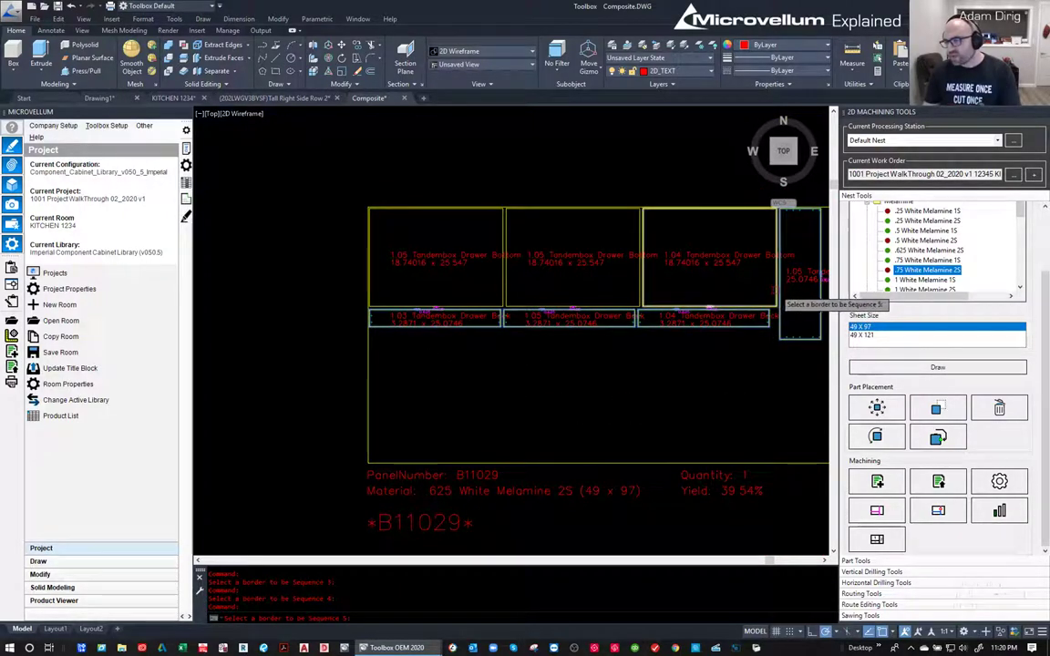
- Continue the border sequence with the 1.04 Tandembox Drawer Bottom, followed by the two 1.05 Drawer Bottoms, and finish the sequencing
click(774, 290)
click(631, 292)
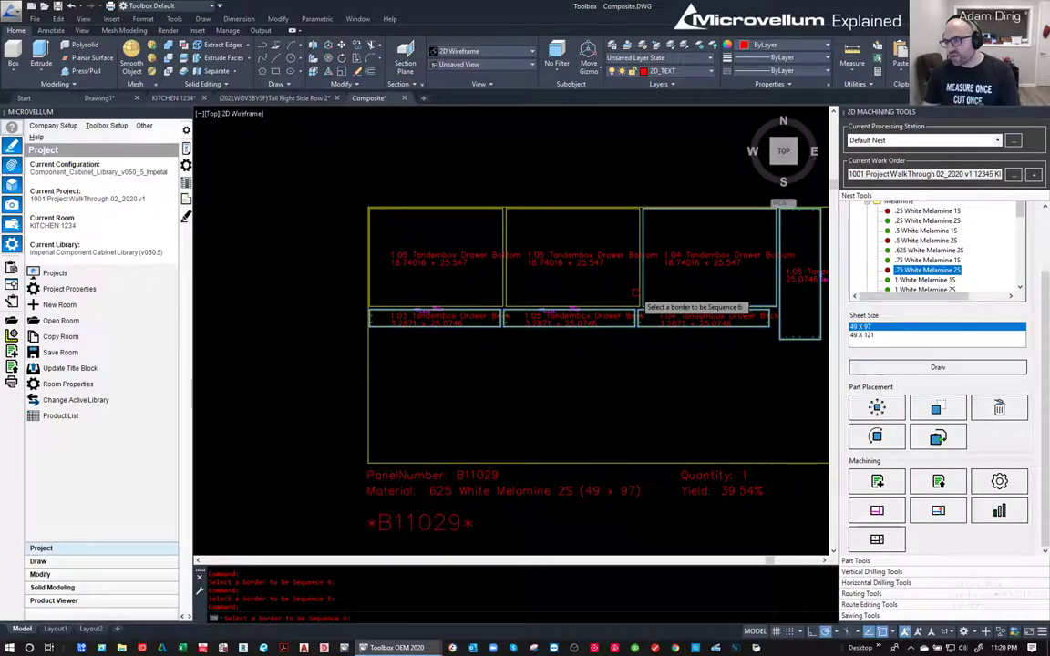
click(497, 290)
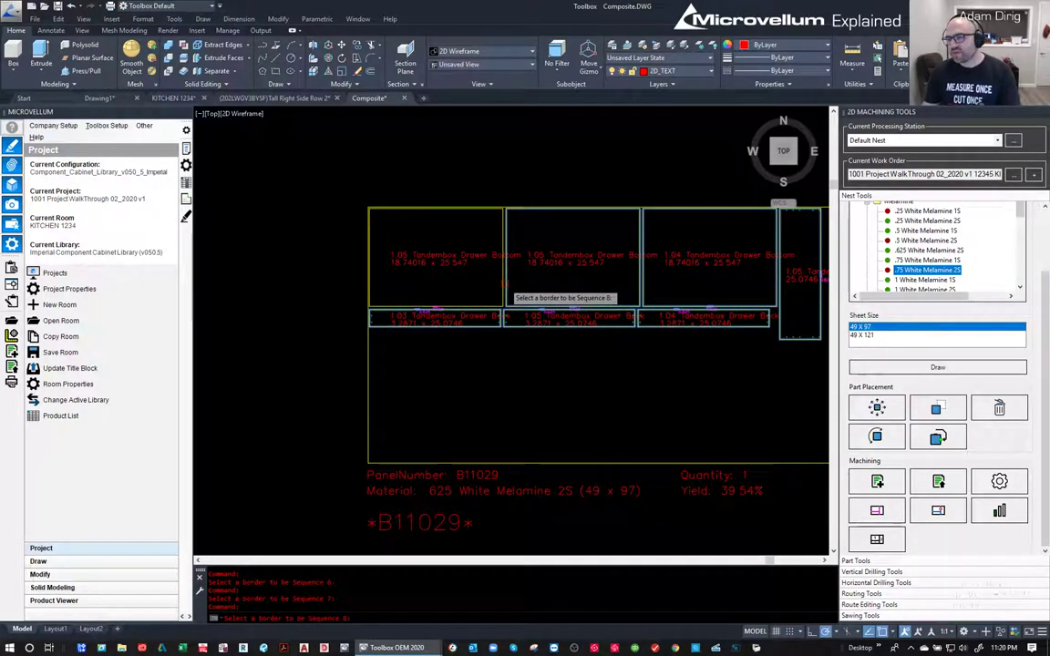
click(492, 297)
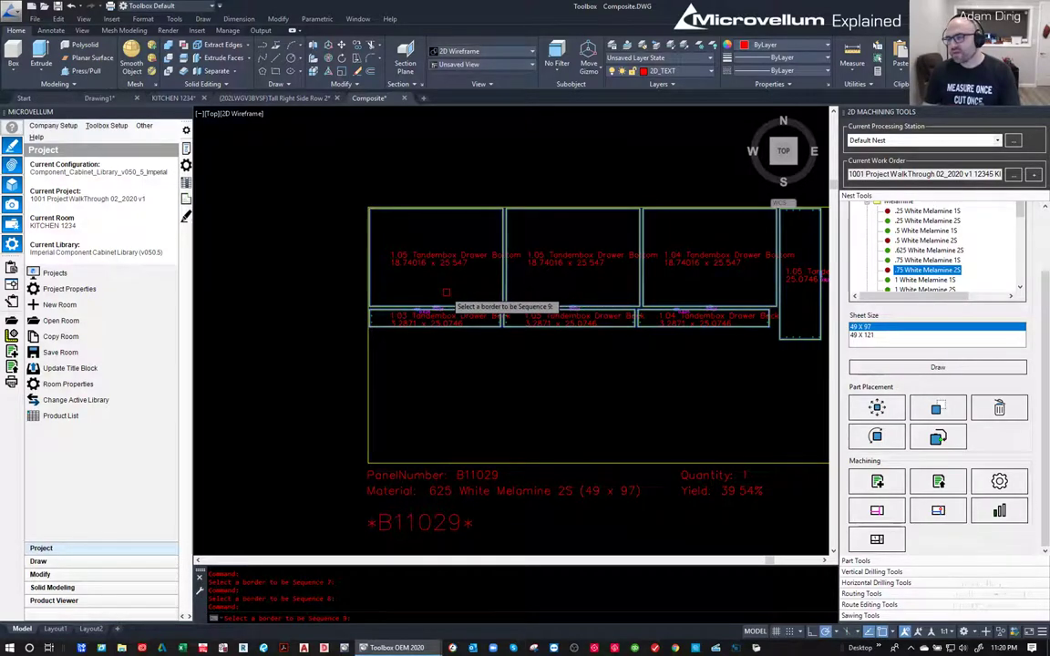
key(Return)
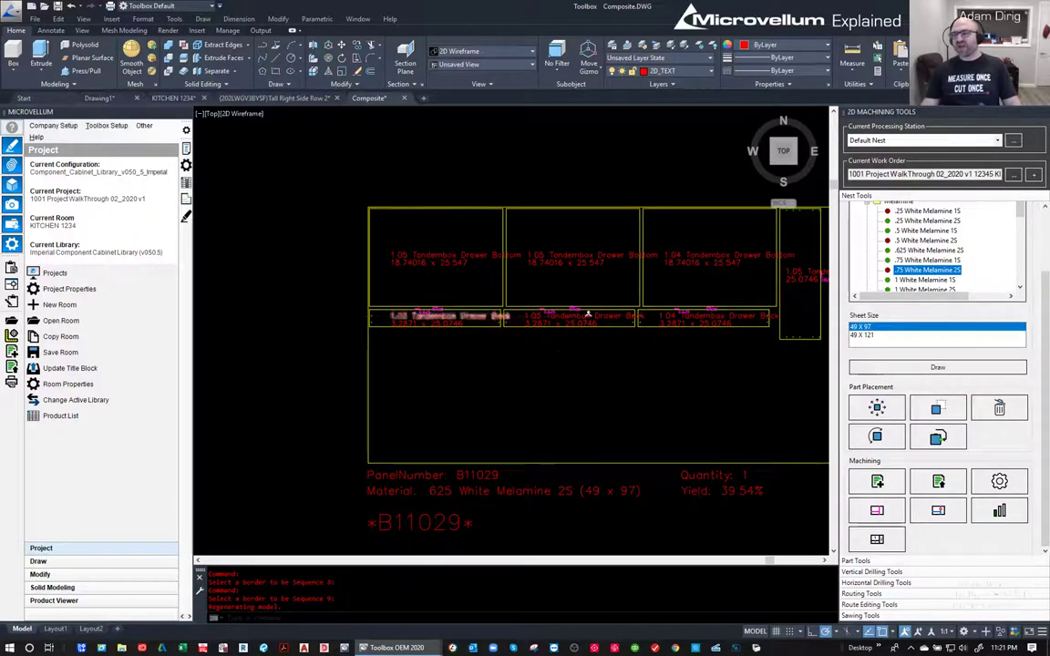
scroll(447, 256, up, 4)
scroll(497, 253, down, 4)
scroll(497, 253, up, 2)
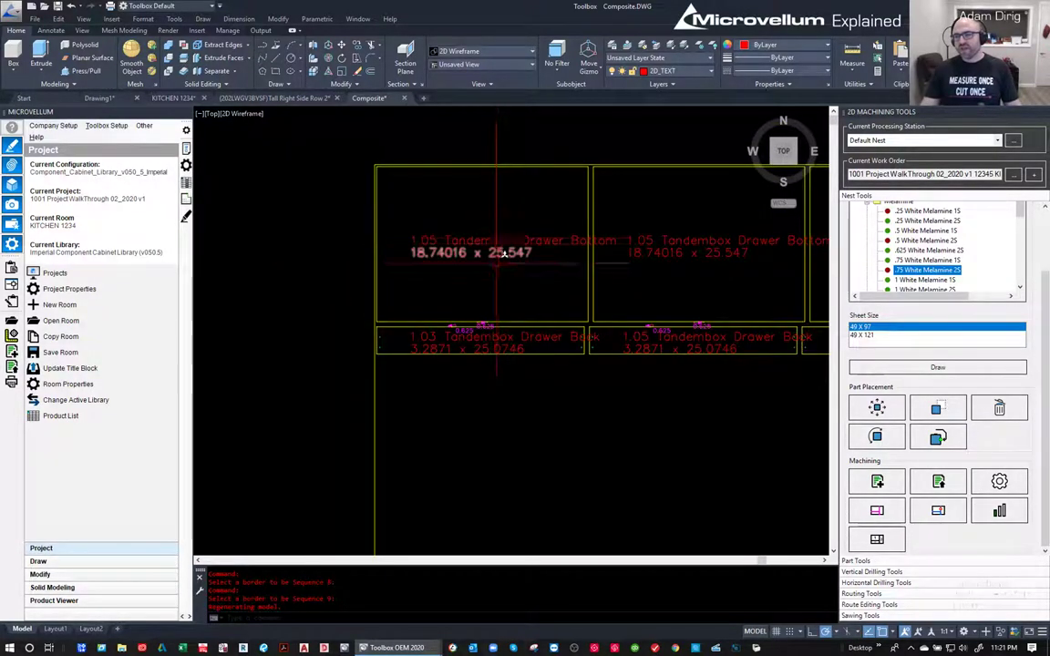
click(509, 234)
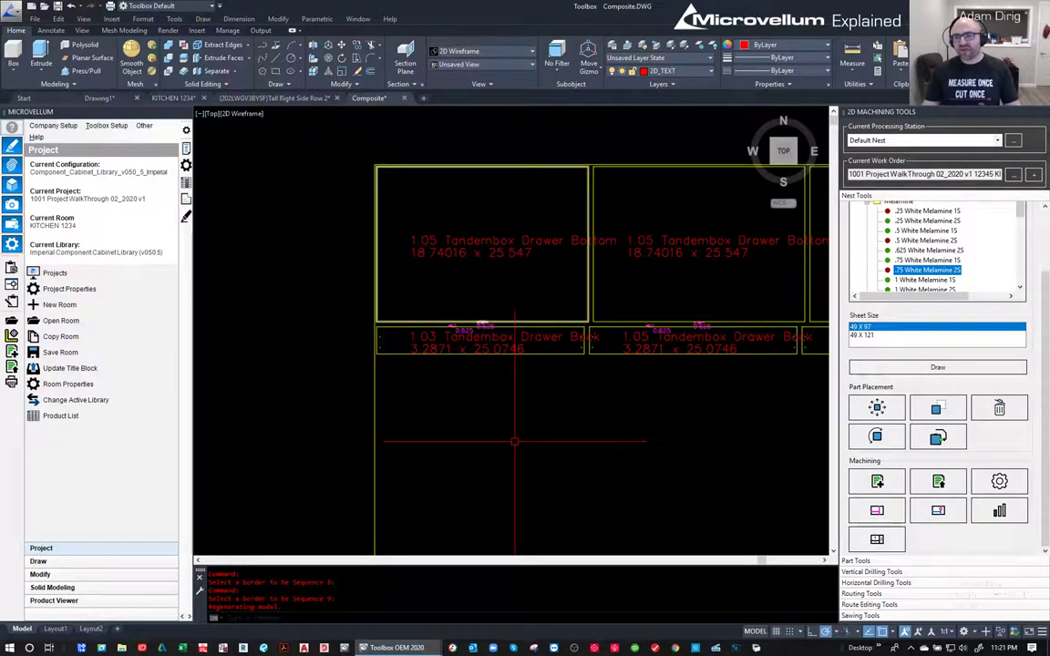
scroll(515, 441, down, 2)
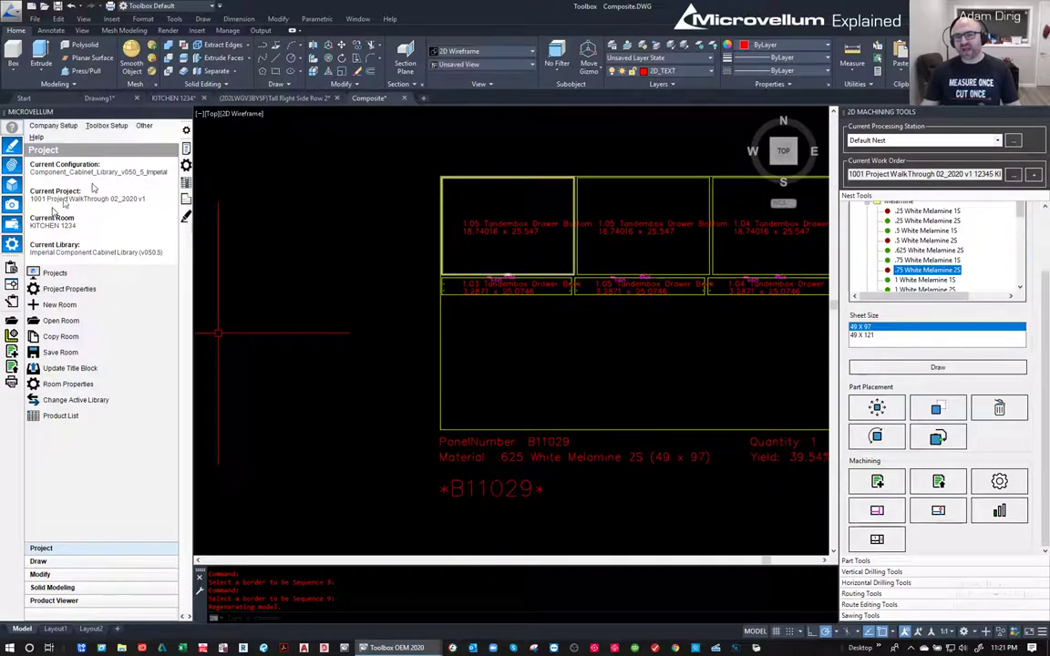
click(55, 126)
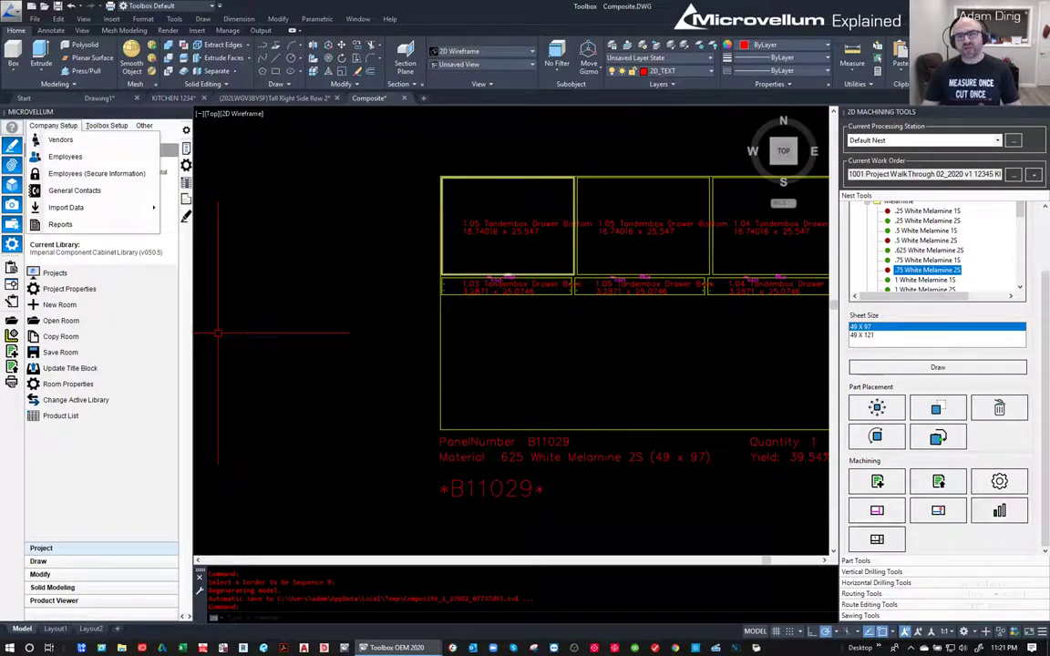
click(395, 235)
click(277, 547)
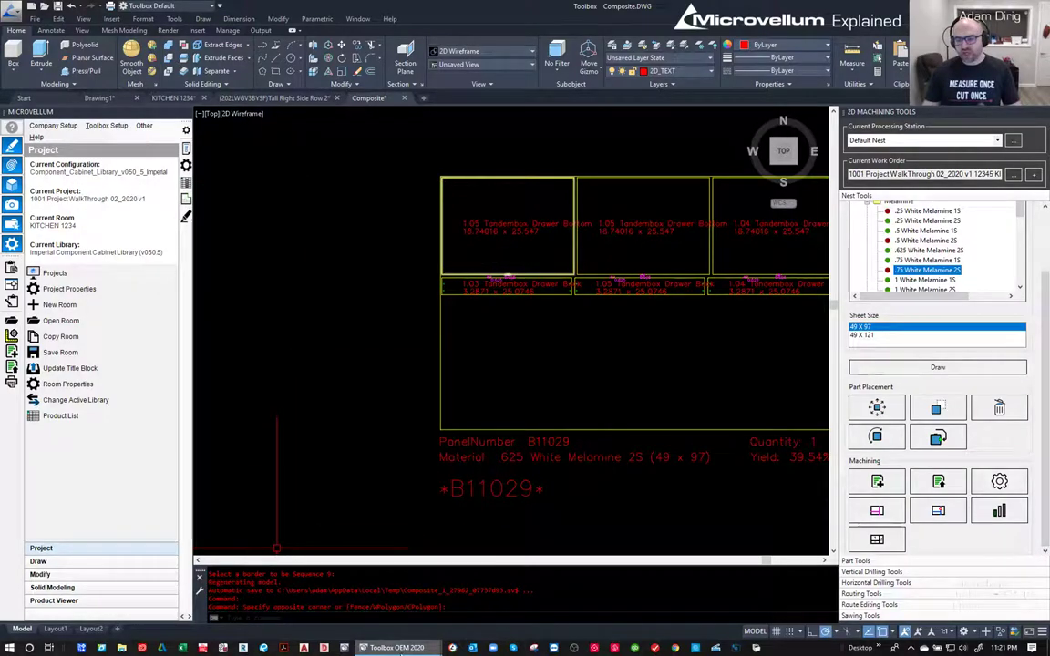
- Switch to the Processing Center and open the nest settings of the Default Nest processing station
click(497, 583)
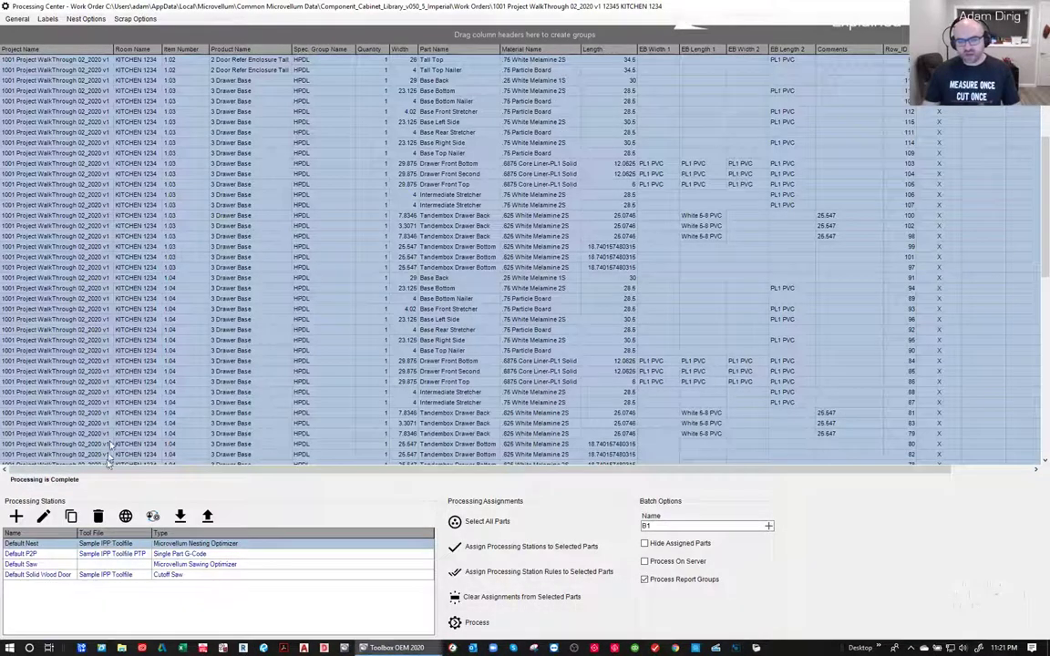
double_click(129, 545)
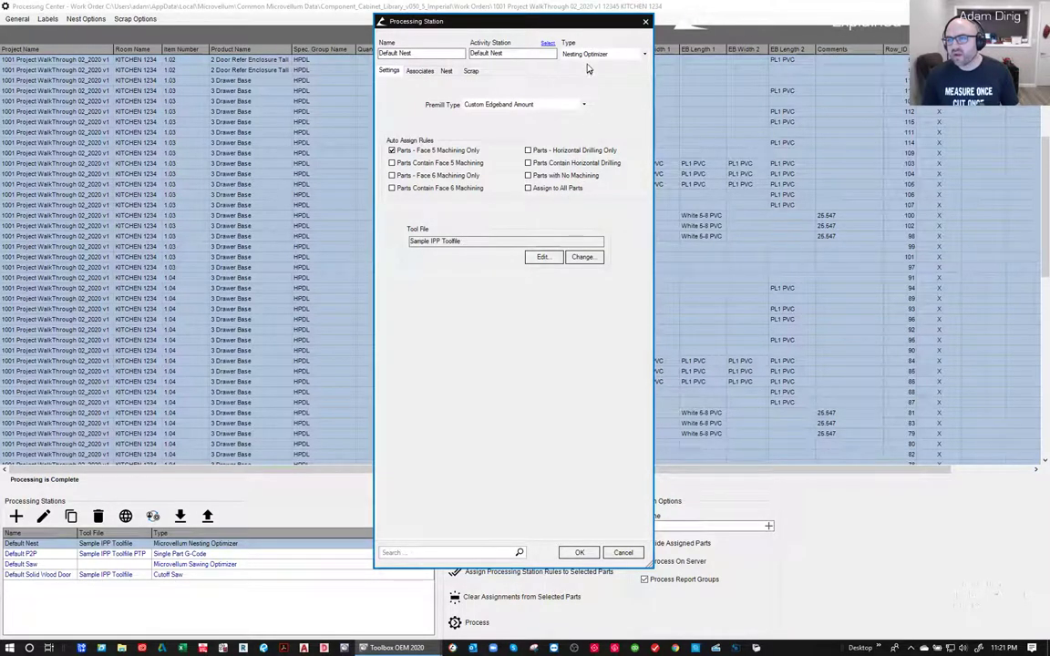
click(424, 72)
click(446, 72)
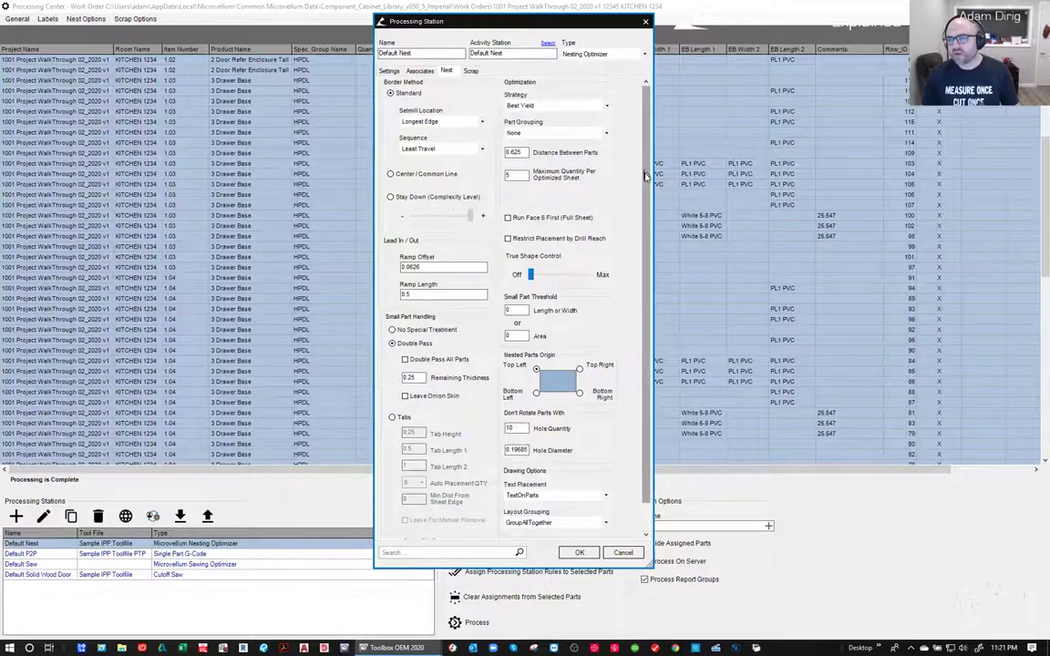
scroll(640, 166, down, 2)
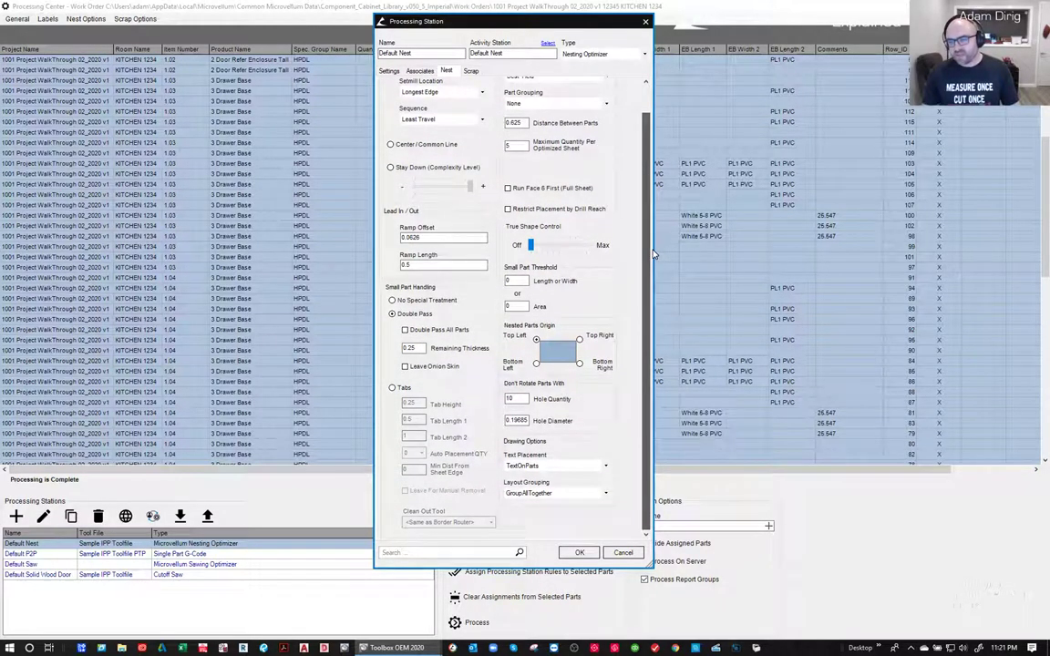
- Set the nest drawing's Text Placement to TextList, choose a Layout Grouping option, and close the station settings
click(606, 465)
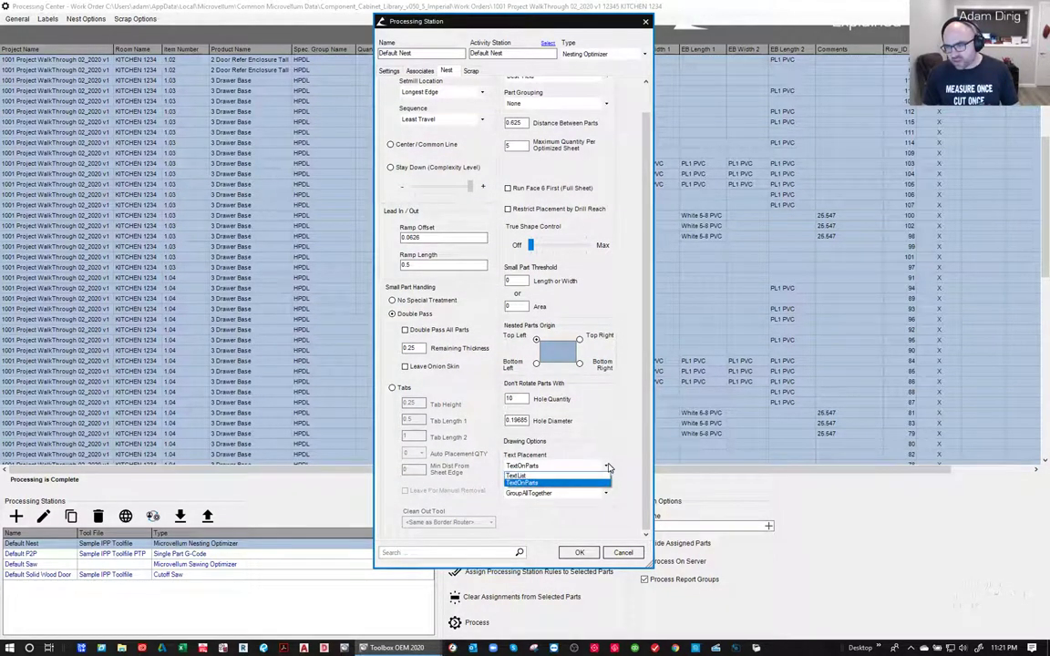
click(568, 476)
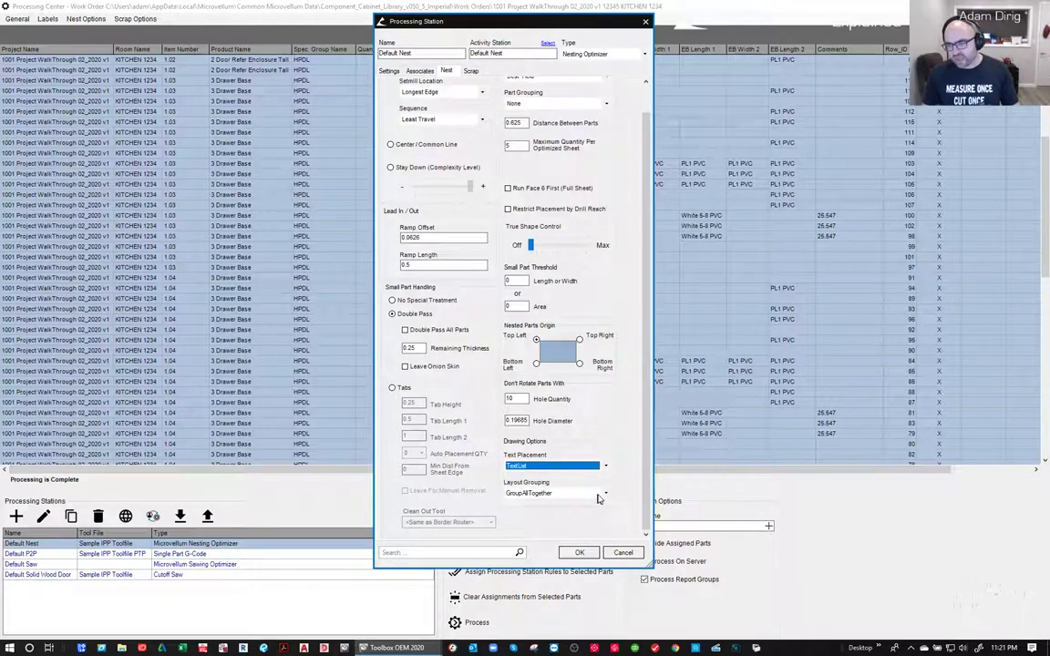
click(607, 494)
click(511, 518)
key(Return)
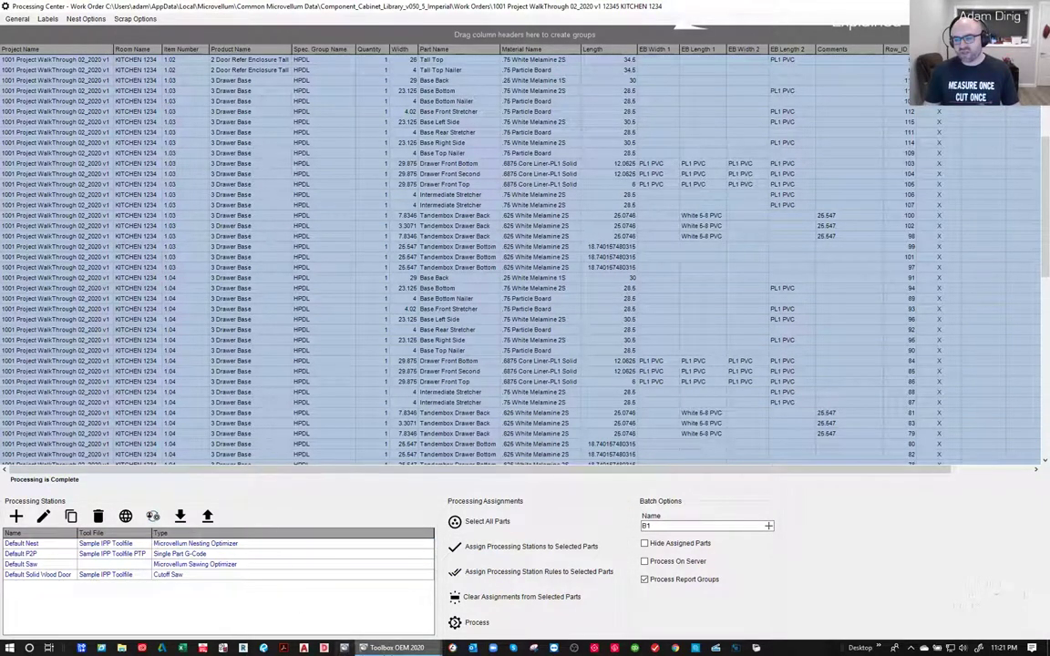
- Return to the Composite drawing and query the entity information of the upright 1.05 Tandembox Drawer Back's border on sheet B11029
mouse_move(407, 650)
click(628, 609)
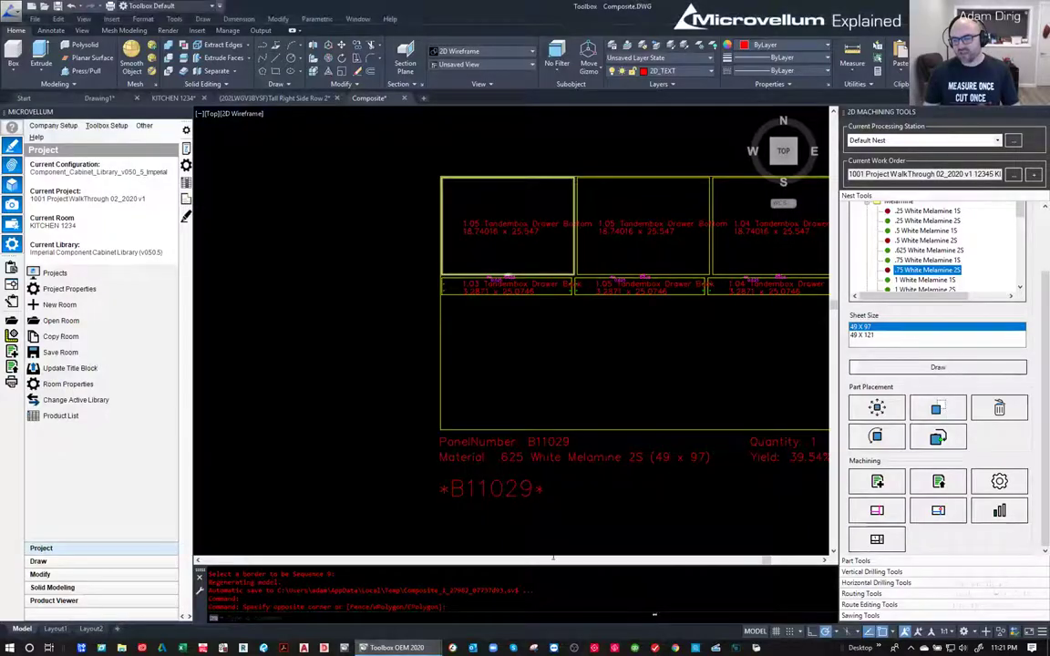
scroll(424, 230, down, 2)
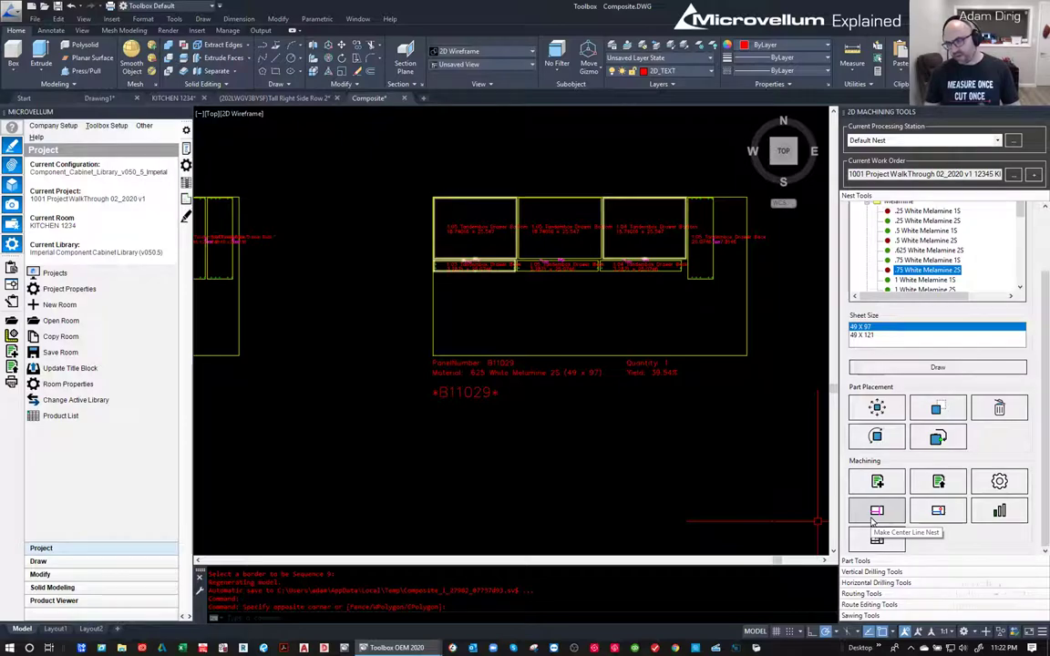
click(999, 482)
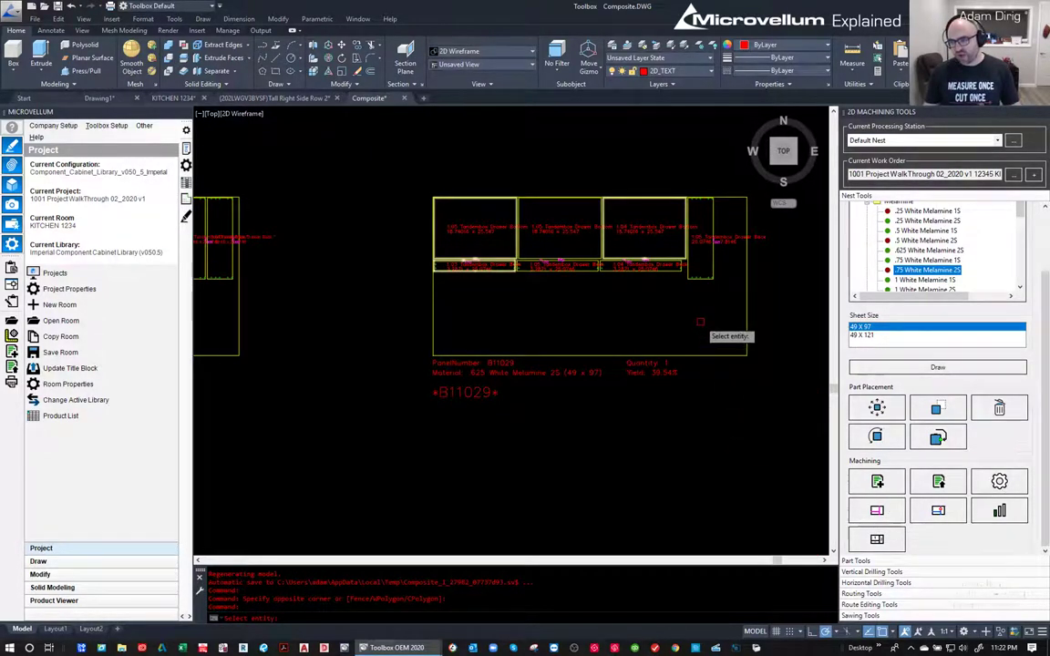
click(702, 350)
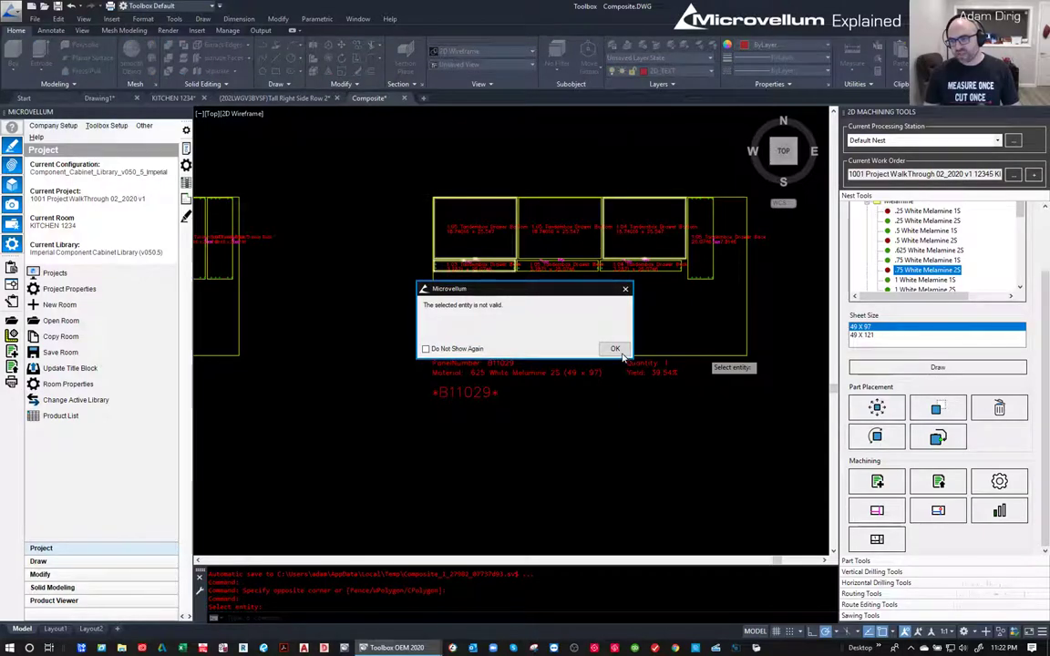
click(614, 347)
click(878, 435)
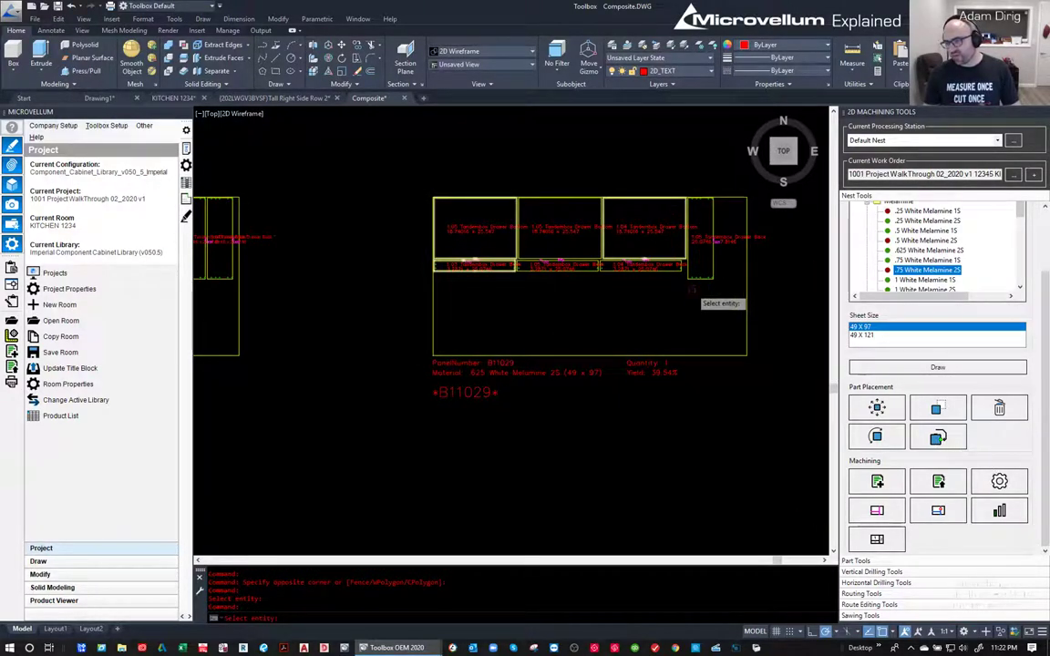
click(716, 268)
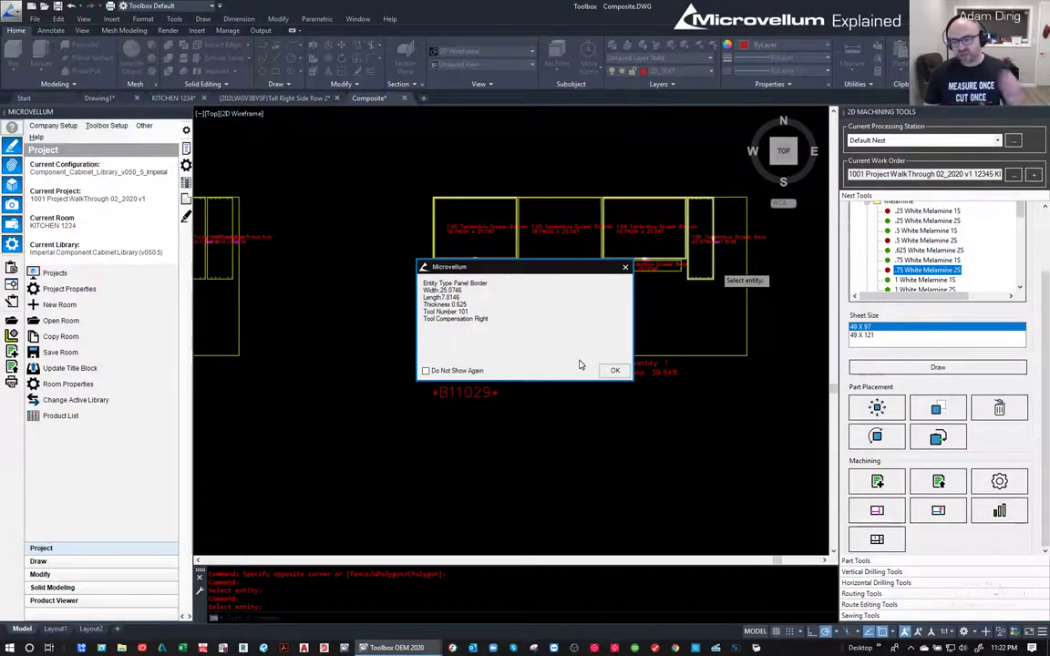
click(613, 370)
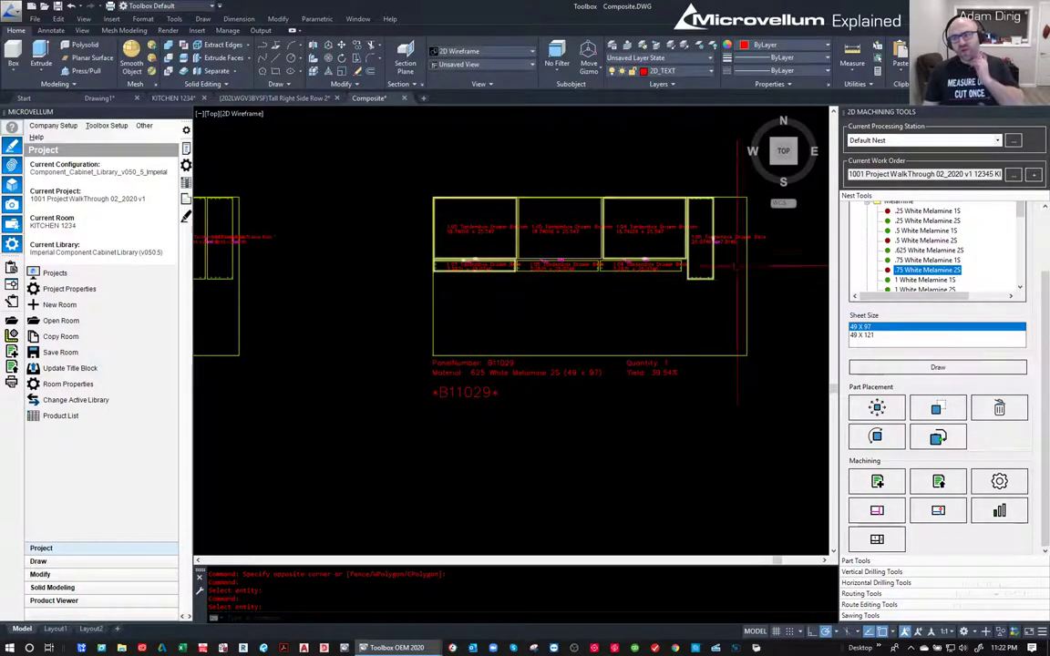
- Select the upright 1.05 Tandembox Drawer Back's border and check its layer against the drawing's layer list
key(Escape)
scroll(710, 266, up, 4)
middle_drag(693, 288, 651, 373)
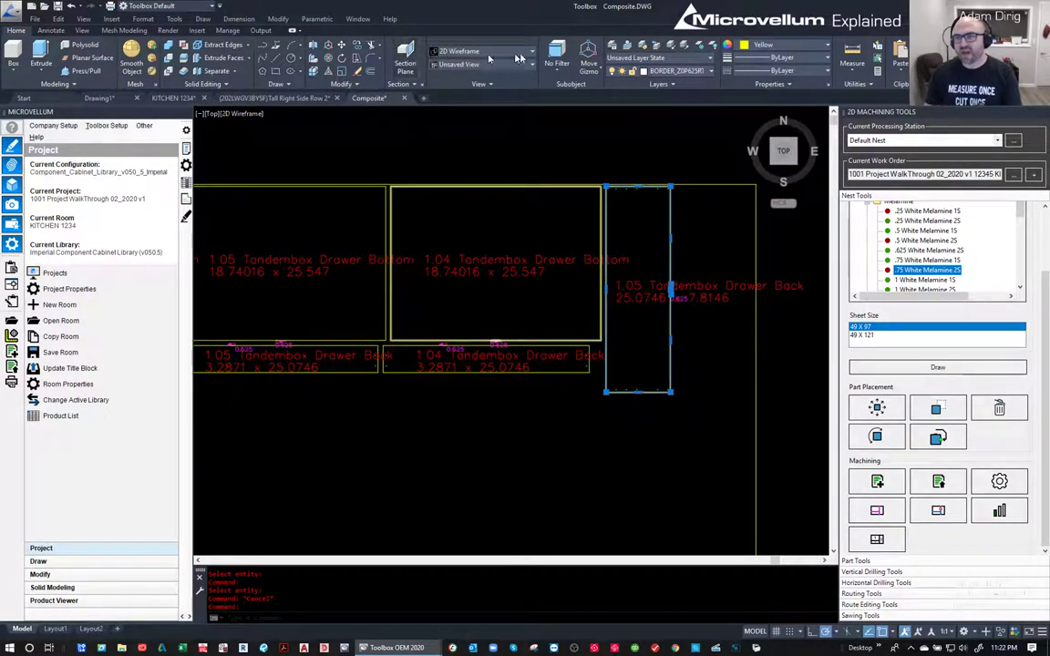
click(50, 30)
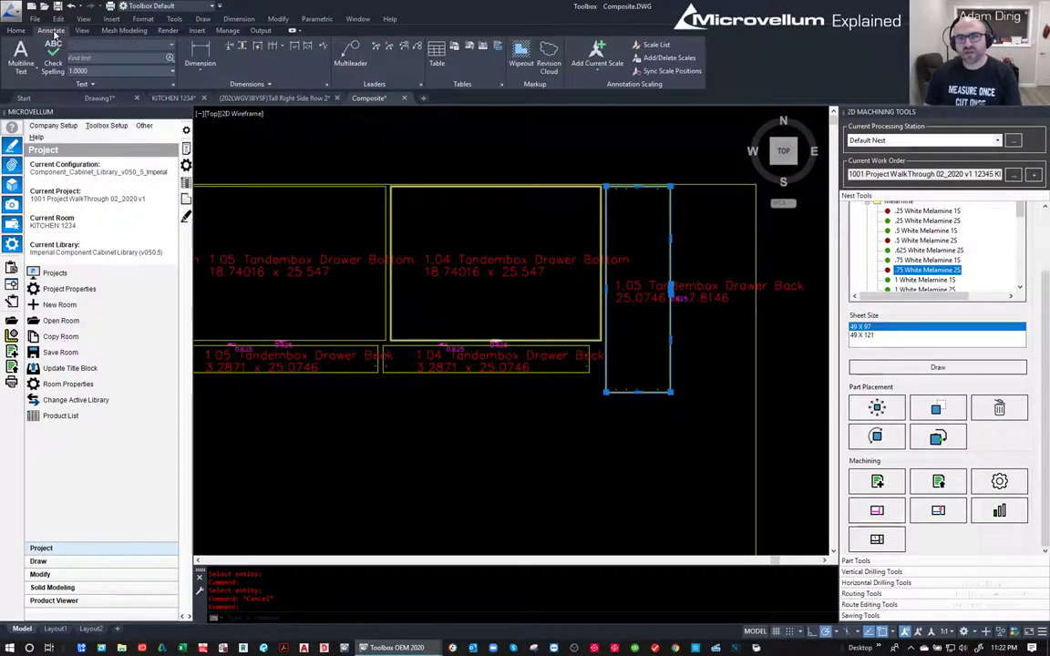
click(16, 30)
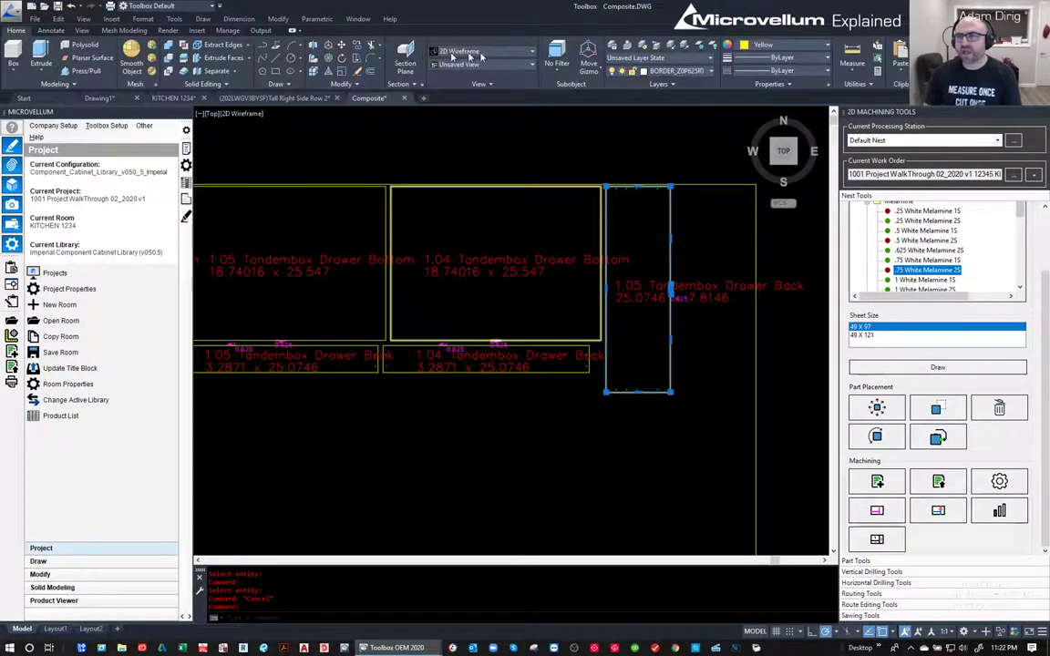
click(712, 72)
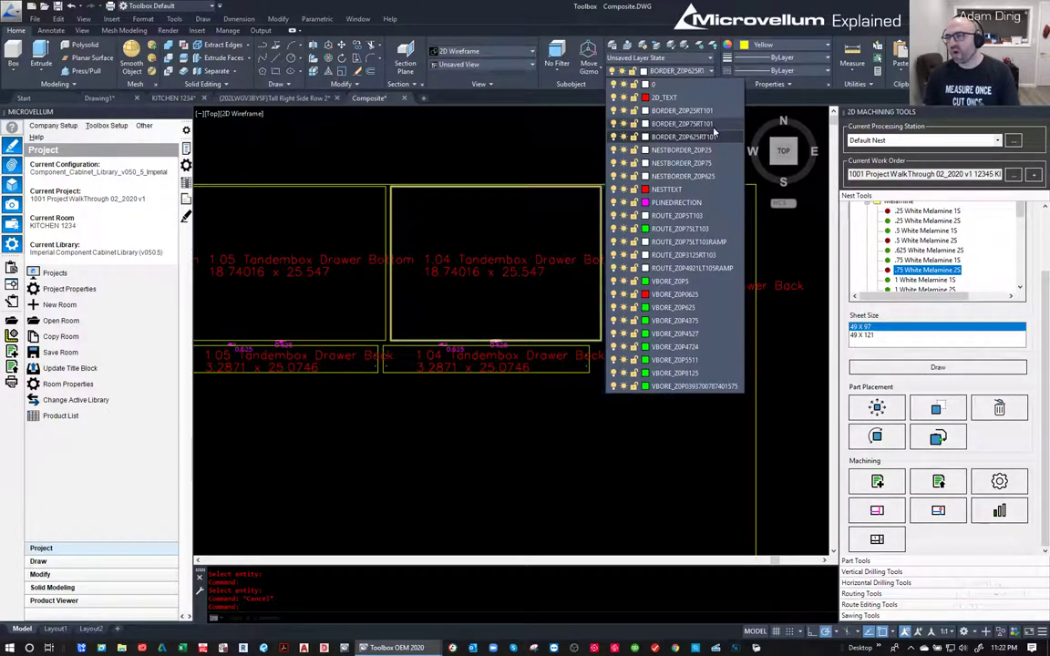
key(Escape)
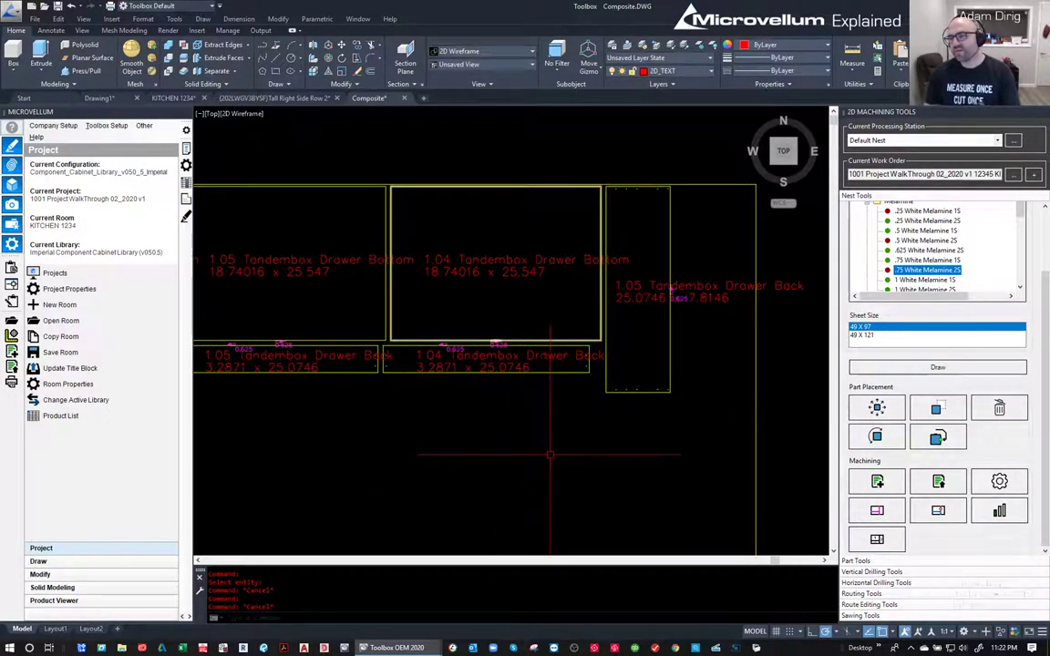
- Clear the selection and review the nested sheets across the whole composite drawing, including B11011 and B11013
click(581, 472)
key(Escape)
middle_click(574, 461)
middle_click(575, 461)
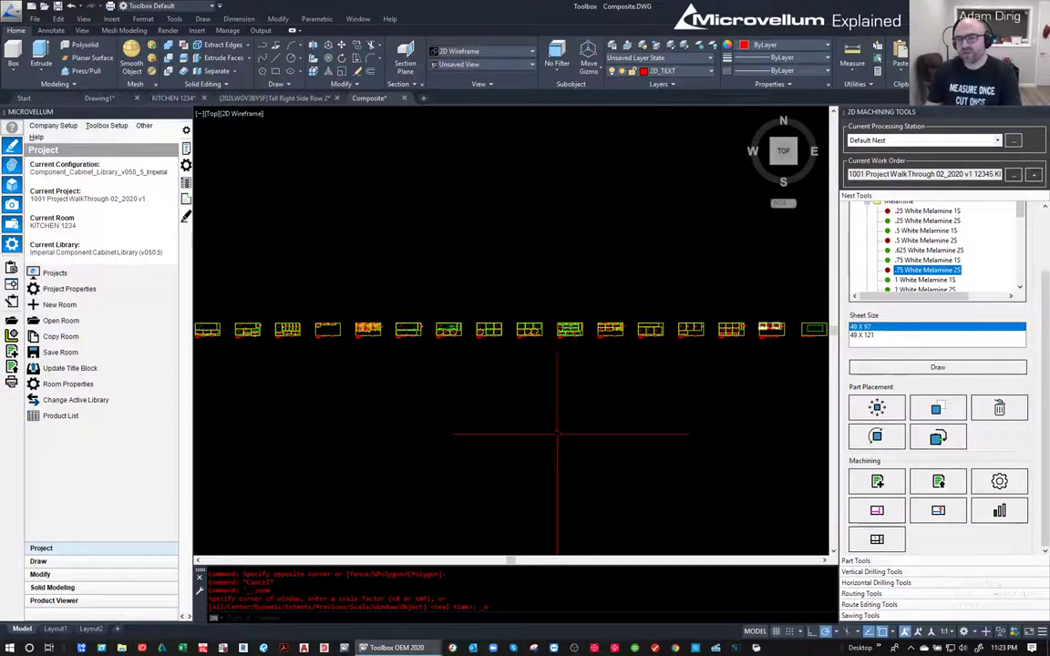
scroll(298, 321, up, 6)
mouse_move(298, 320)
middle_down()
mouse_move(507, 349)
mouse_move(191, 346)
middle_up()
middle_drag(677, 329, 515, 329)
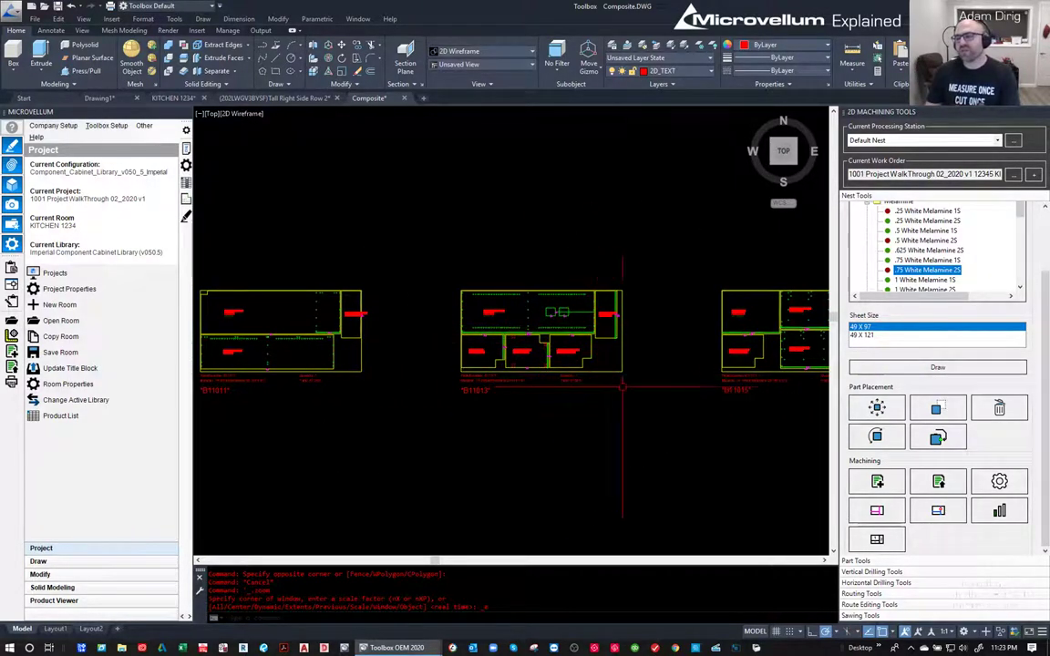
middle_drag(613, 384, 389, 385)
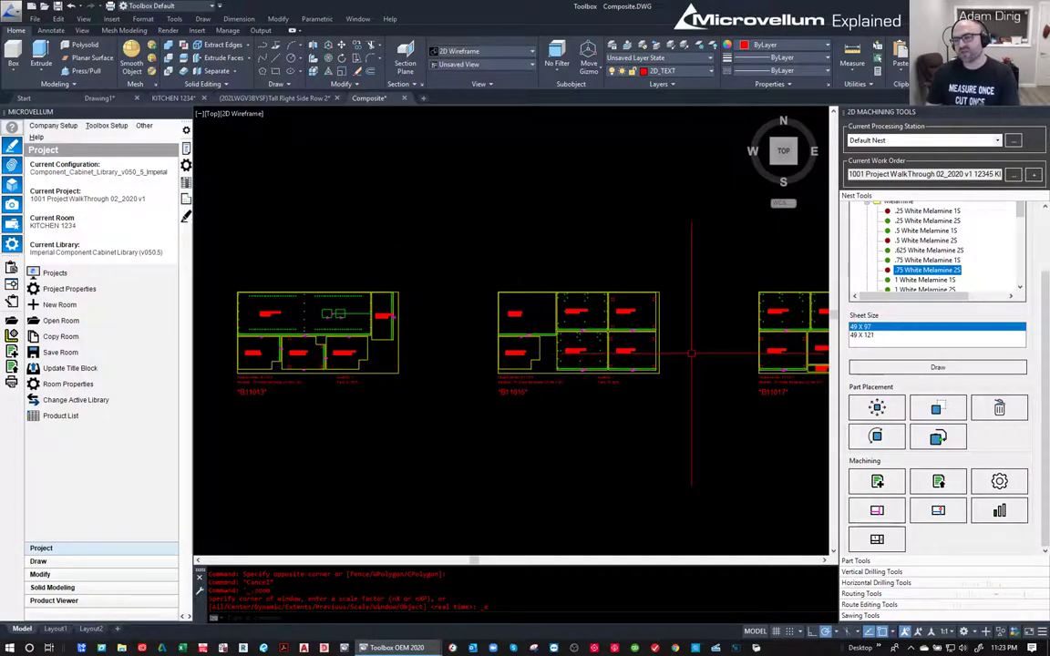
- Draw a horizontal line across sheet B11021 from its left edge, just below the two 1.07 Upper Adj Shelf parts
middle_drag(691, 354, 393, 352)
mouse_move(700, 337)
middle_down()
mouse_move(436, 336)
mouse_move(684, 323)
mouse_move(390, 324)
middle_up()
middle_drag(647, 346, 508, 346)
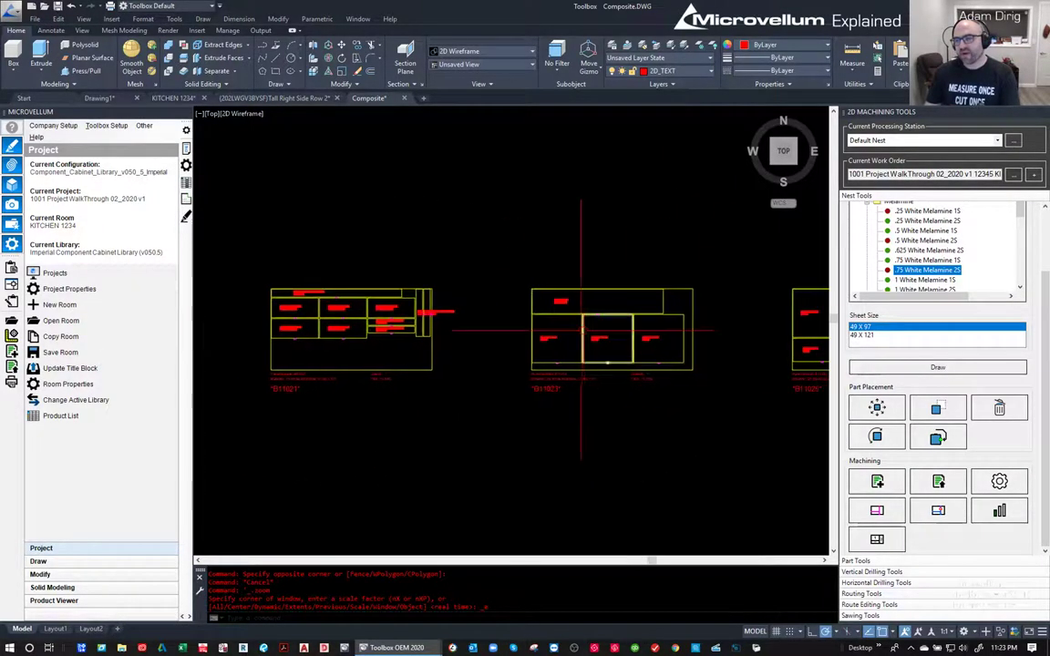
click(292, 342)
key(Return)
scroll(319, 301, down, 2)
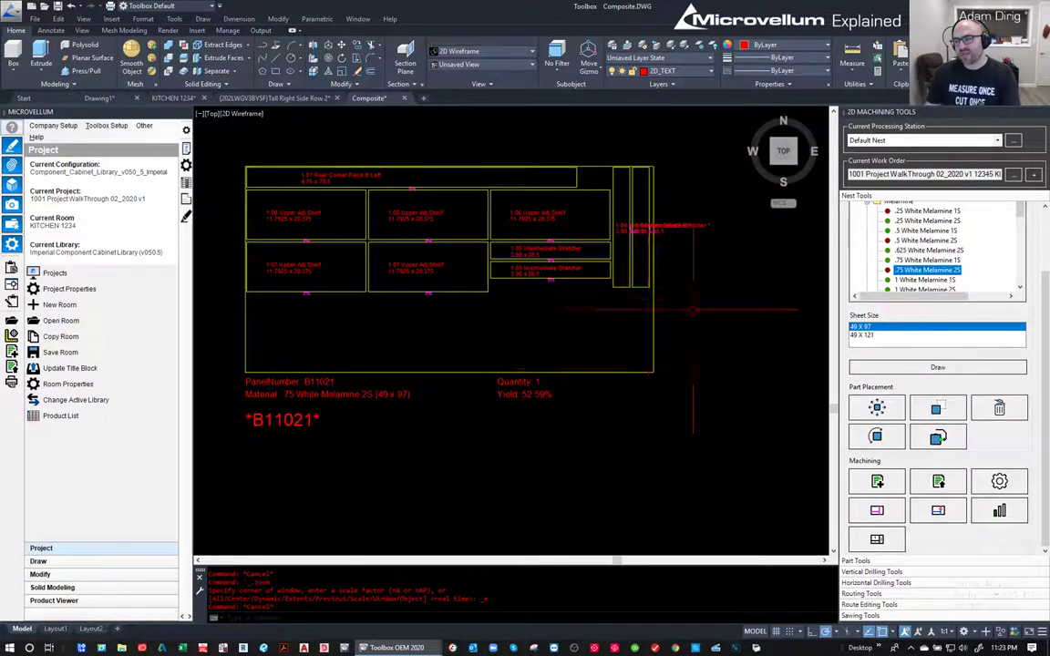
text(l)
key(Return)
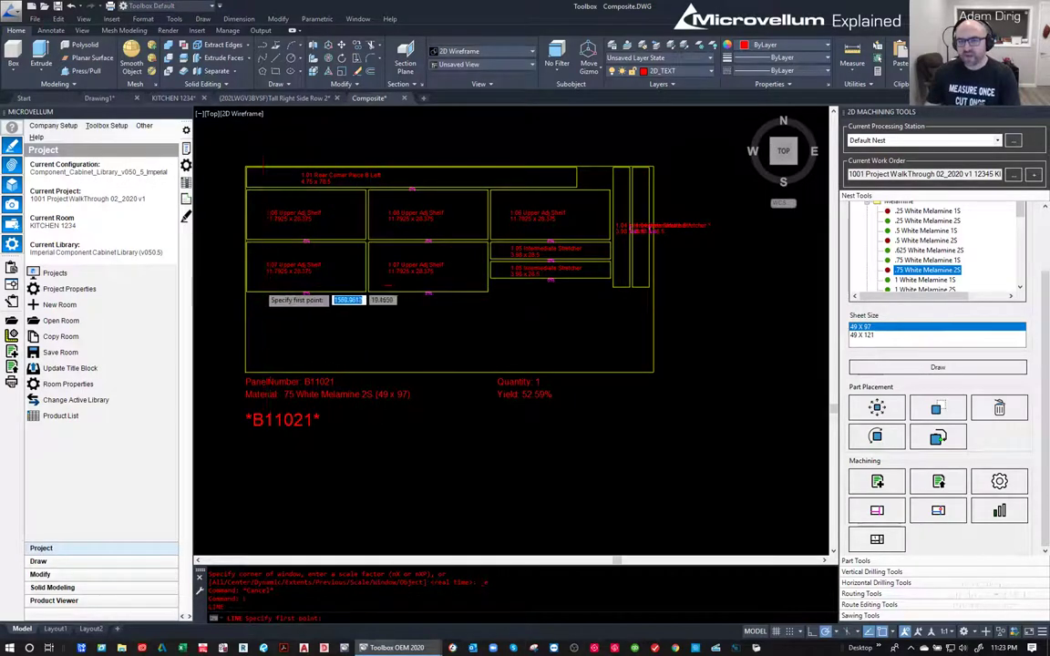
scroll(393, 293, up, 8)
click(220, 301)
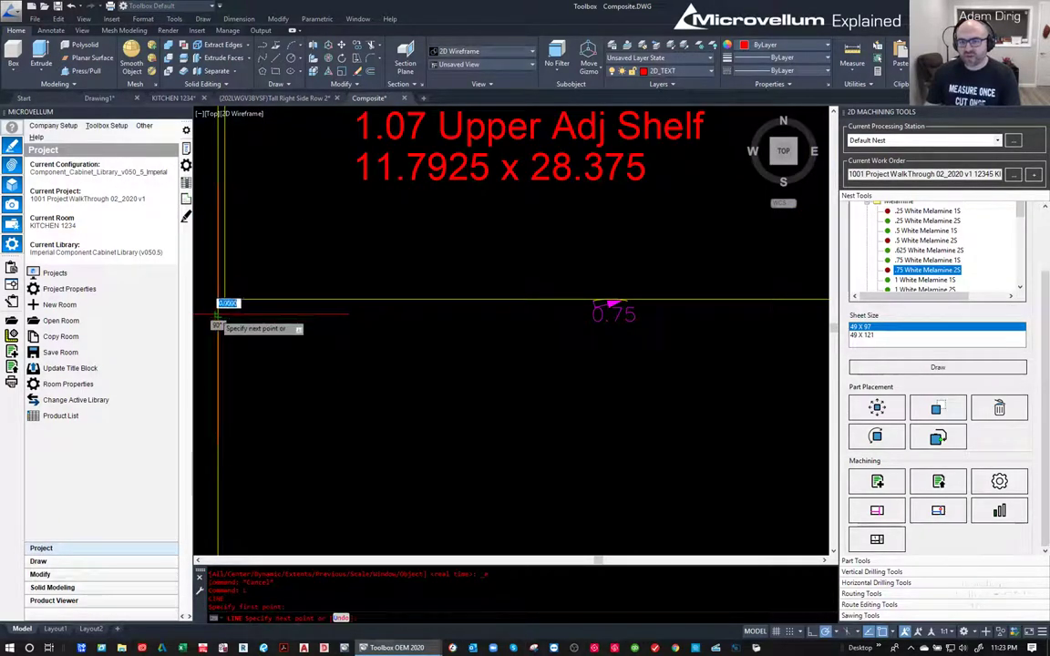
scroll(219, 314, down, 6)
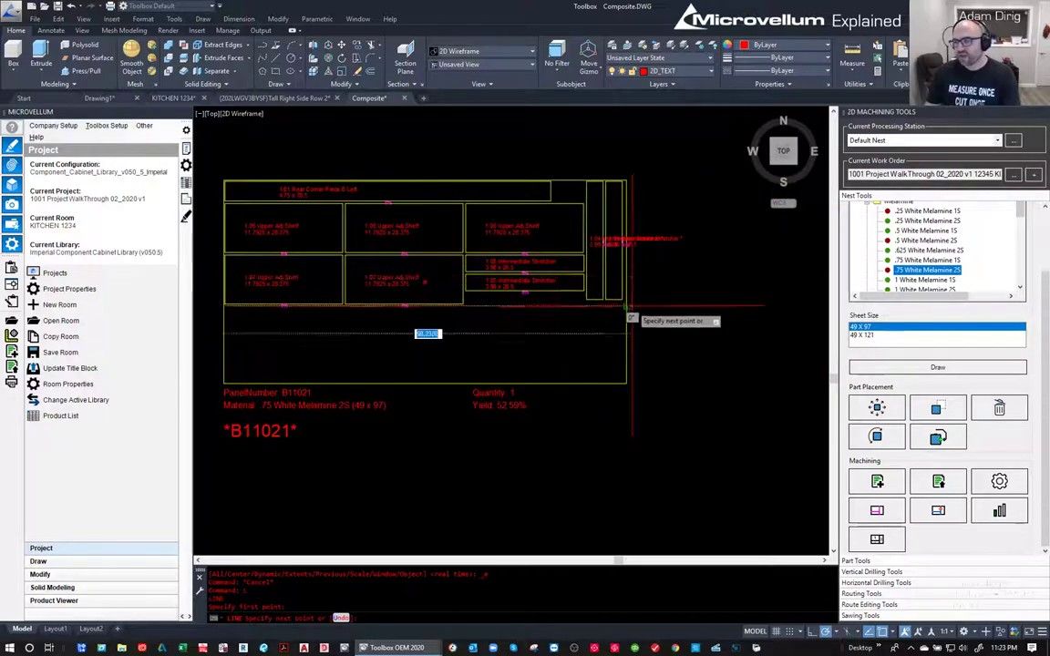
scroll(625, 310, up, 5)
key(Escape)
- Extend the new horizontal line on sheet B11021 to the sheet's right edge
text(ex)
key(Return)
click(638, 307)
click(613, 321)
key(Return)
scroll(619, 328, down, 3)
key(Escape)
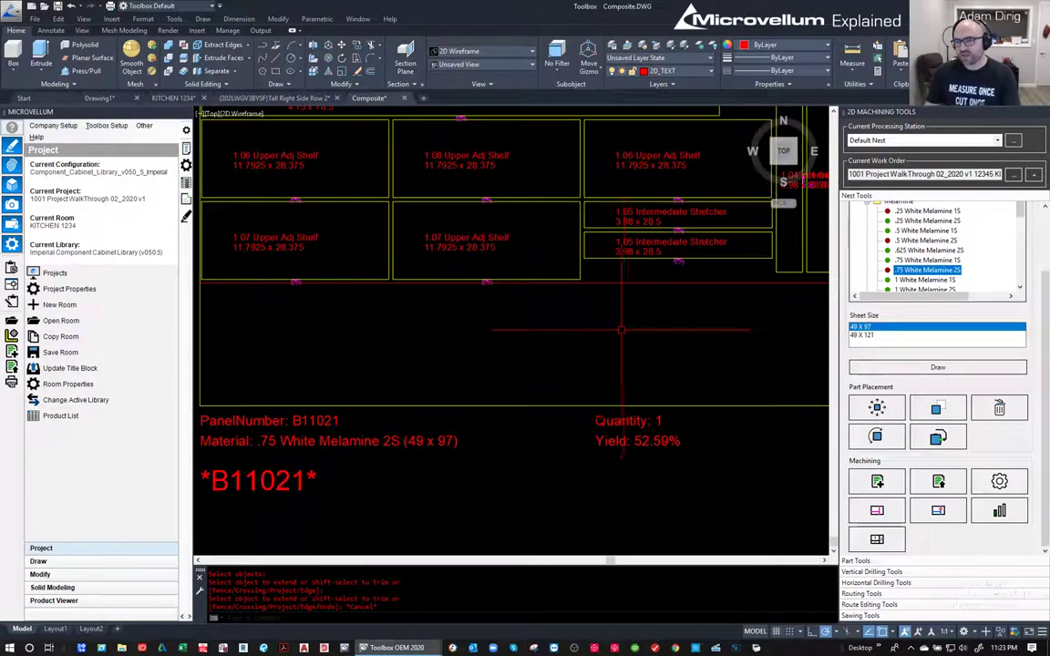
- Convert the horizontal line on sheet B11021 into a .75-deep route from the existing entity, using Right tool compensation
click(862, 594)
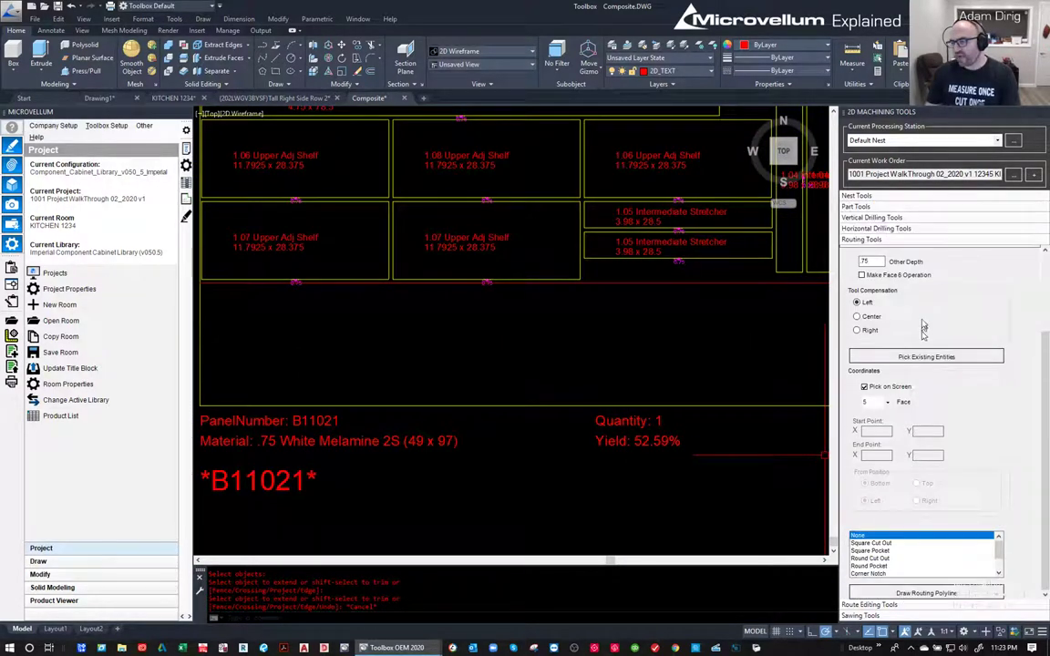
click(874, 357)
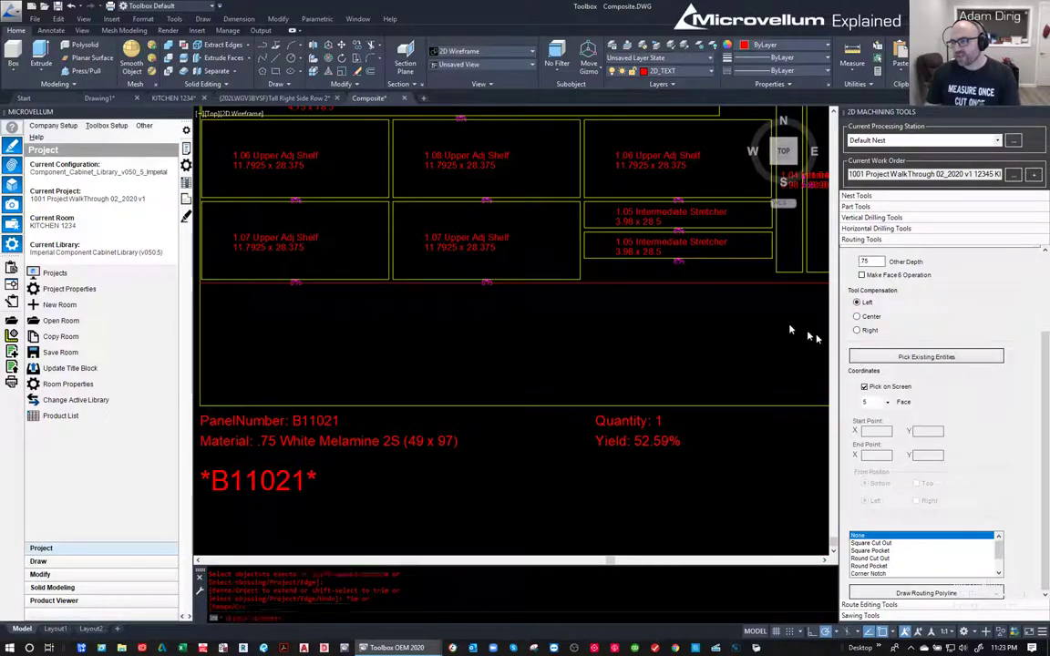
click(702, 277)
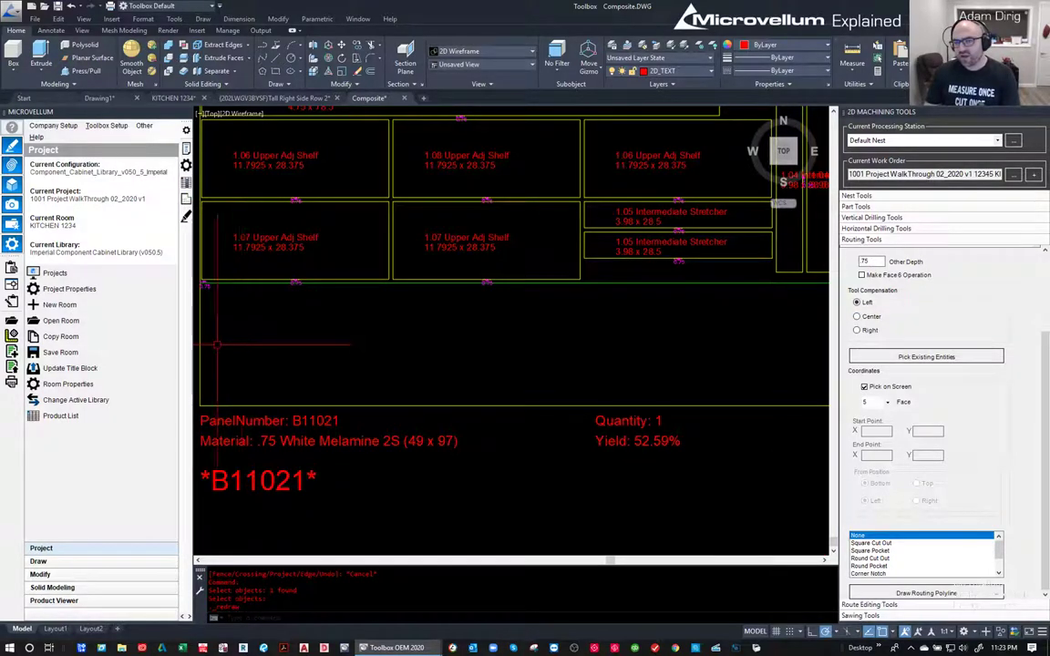
click(857, 330)
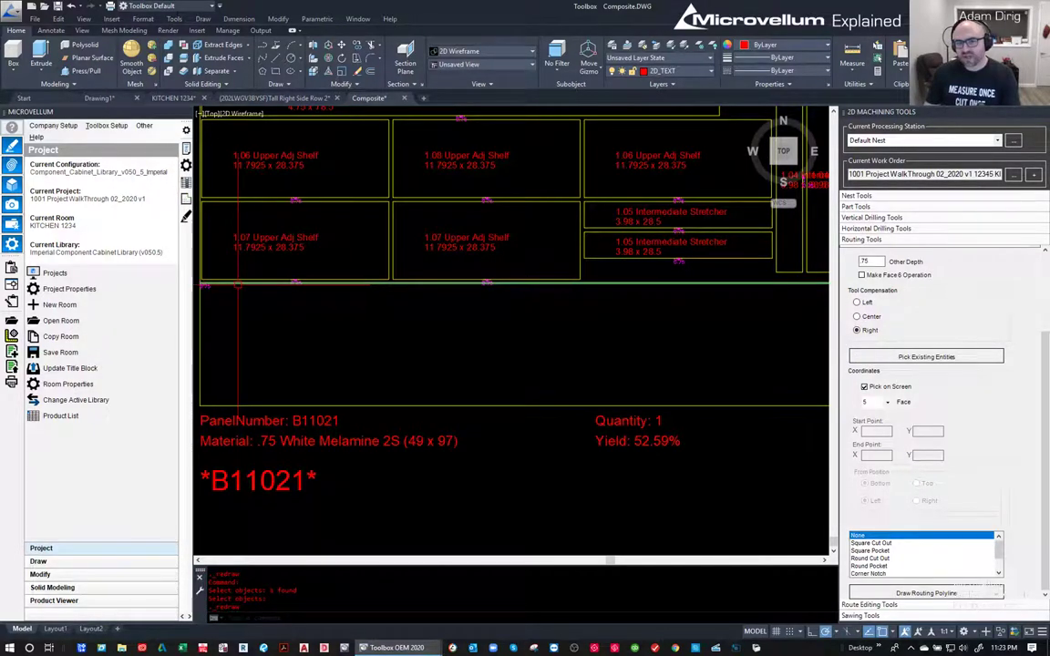
scroll(232, 301, up, 4)
scroll(504, 348, down, 8)
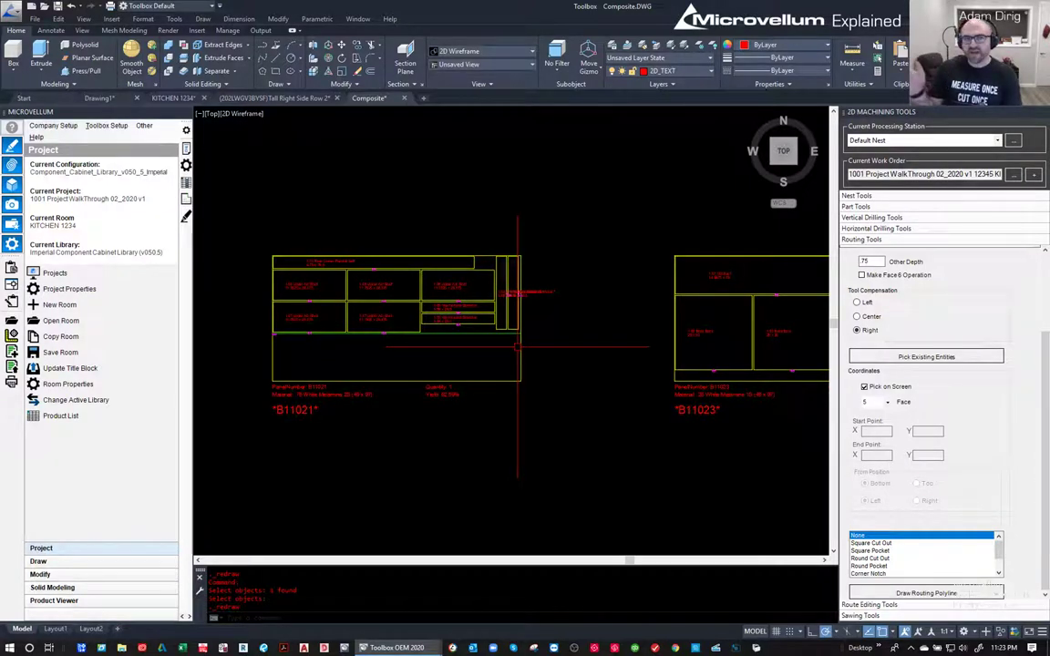
key(Escape)
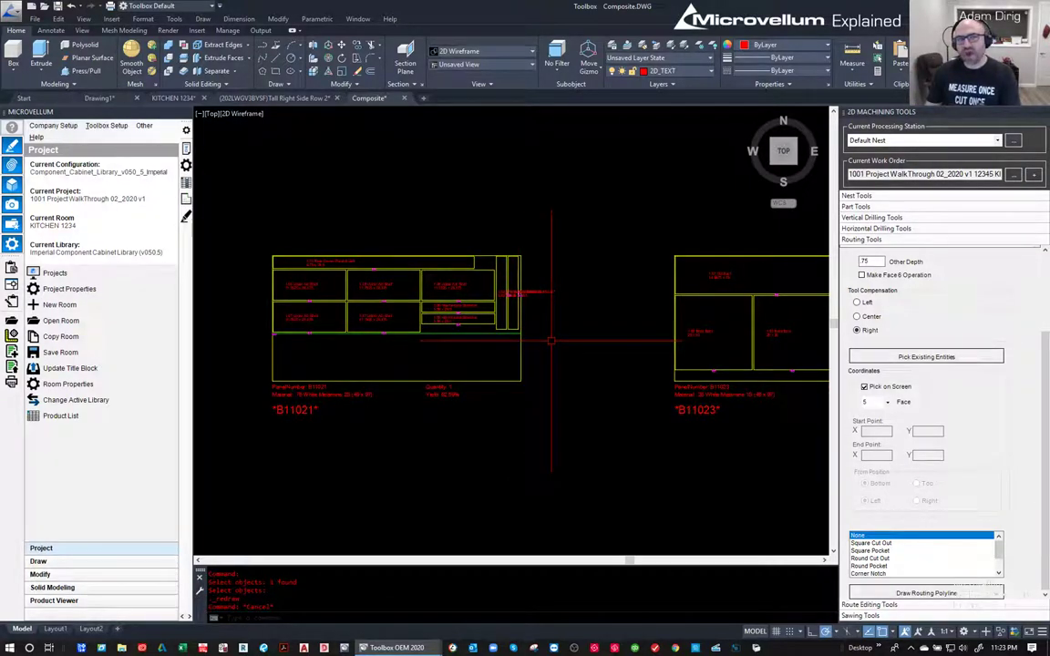
middle_click(569, 344)
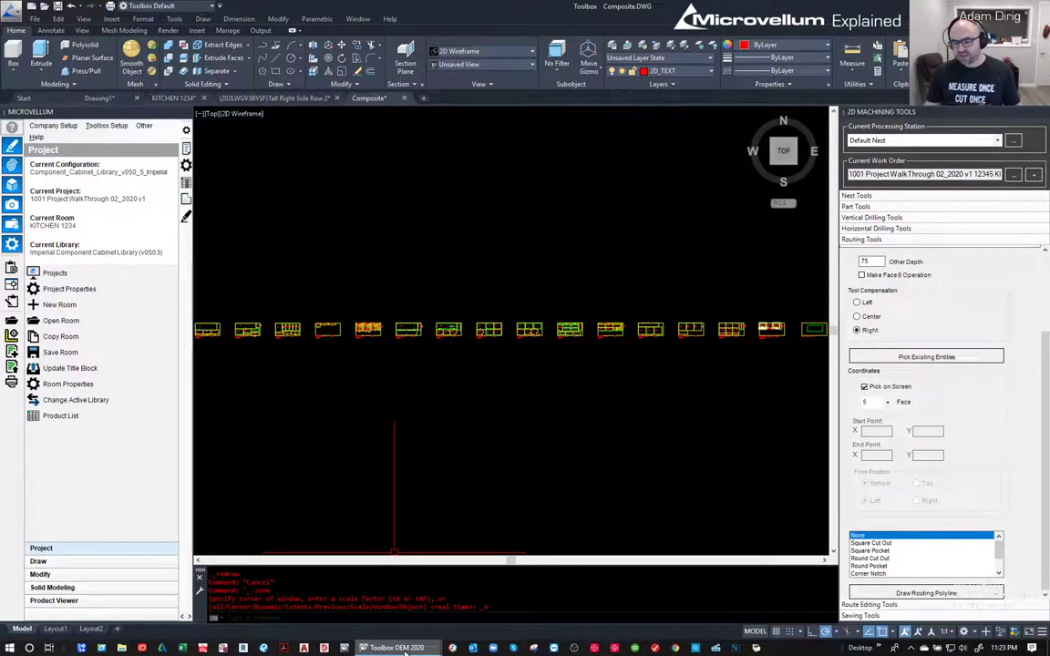
- Switch to the Processing Center, look over its label options, and open a print preview of the Microvellum nest part labels
mouse_move(406, 648)
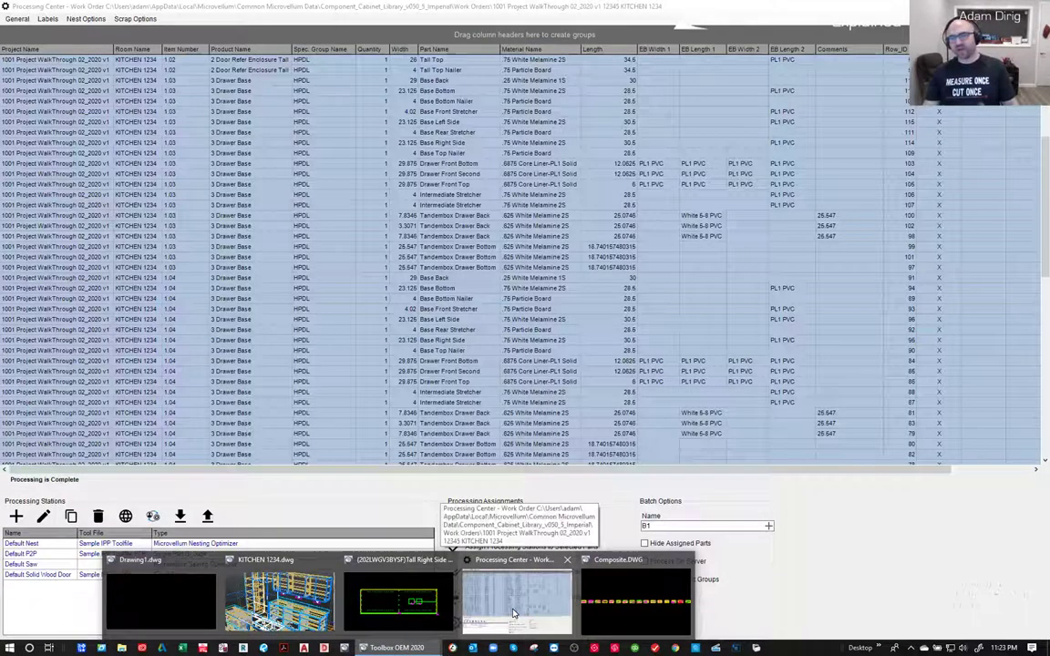
click(513, 614)
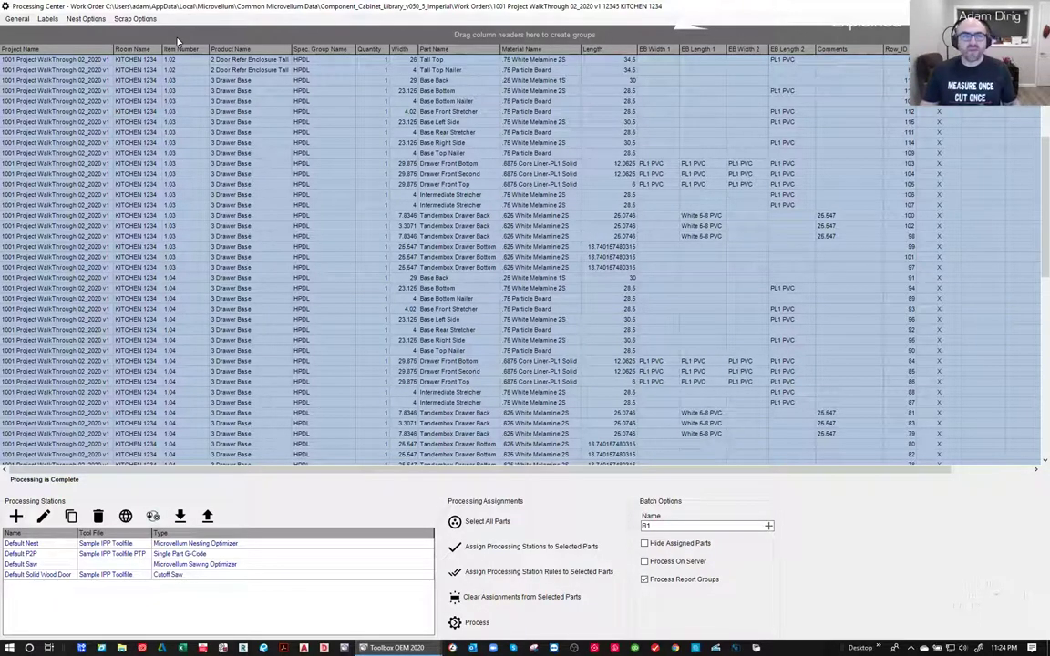
click(8, 19)
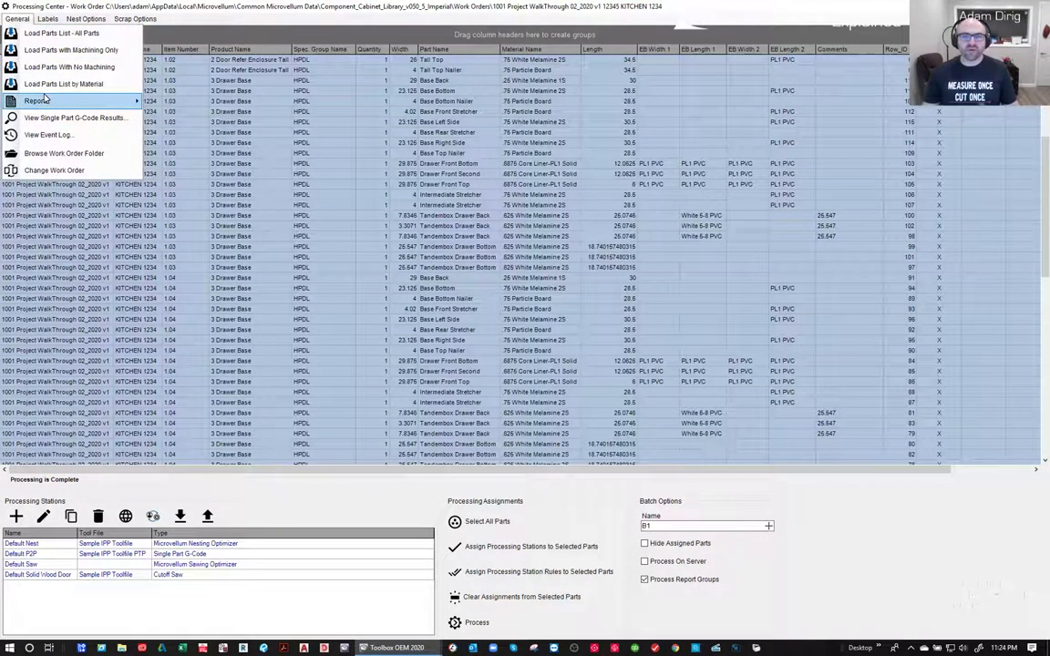
mouse_move(44, 99)
mouse_move(55, 20)
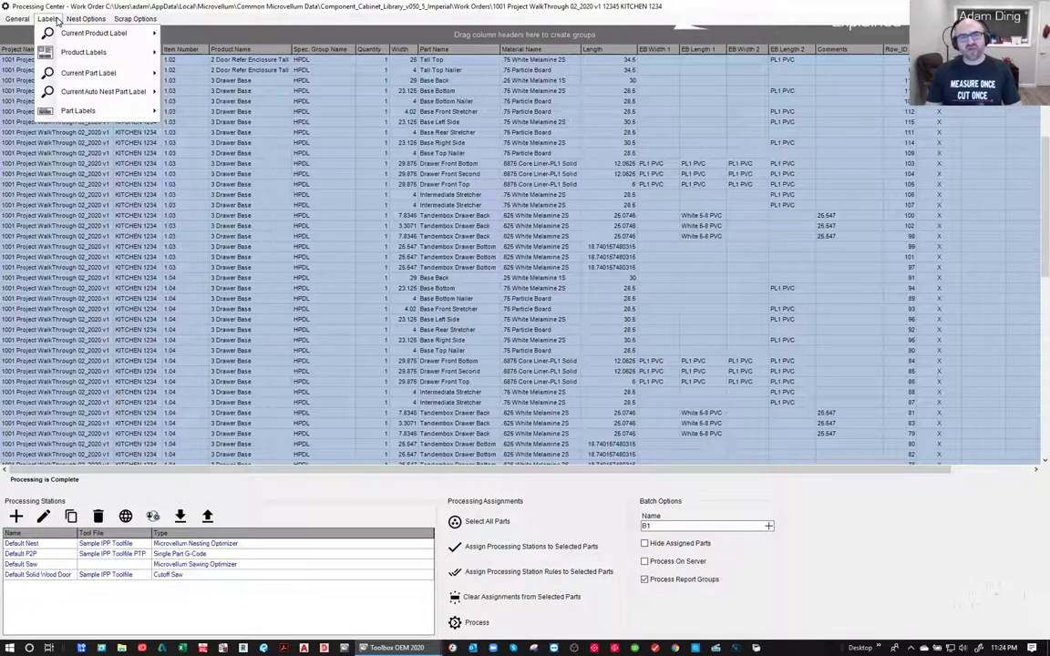
mouse_move(103, 72)
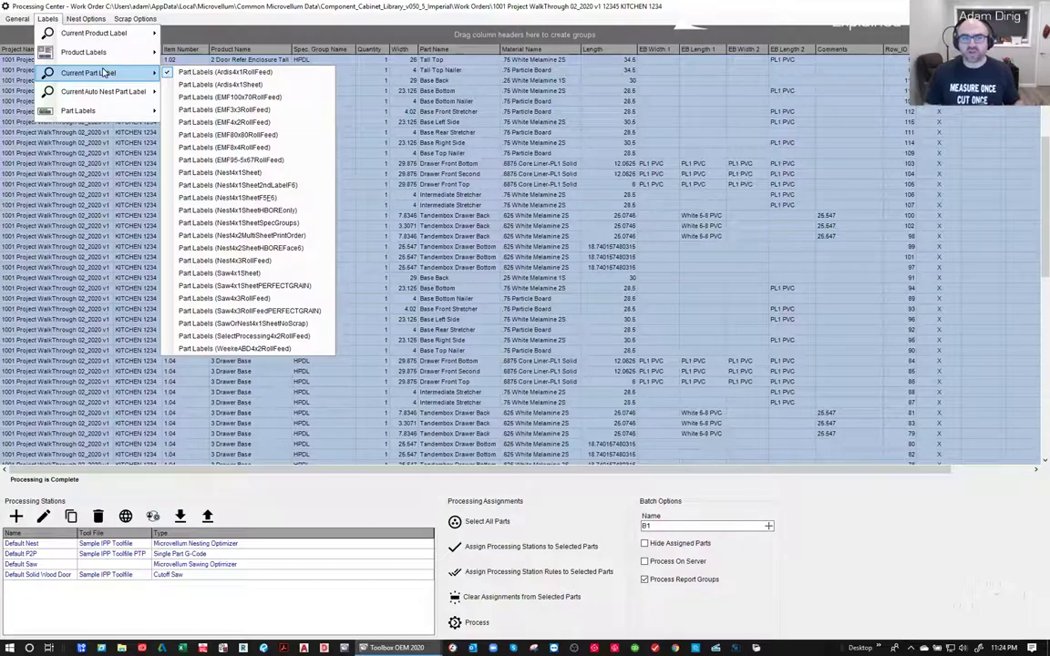
mouse_move(90, 53)
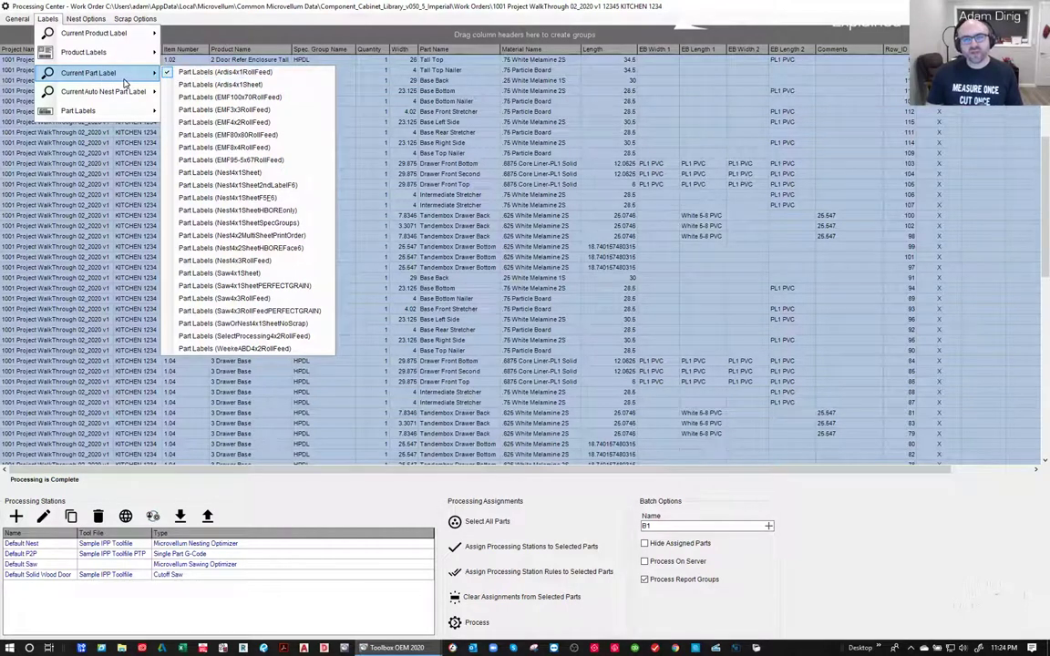
mouse_move(114, 110)
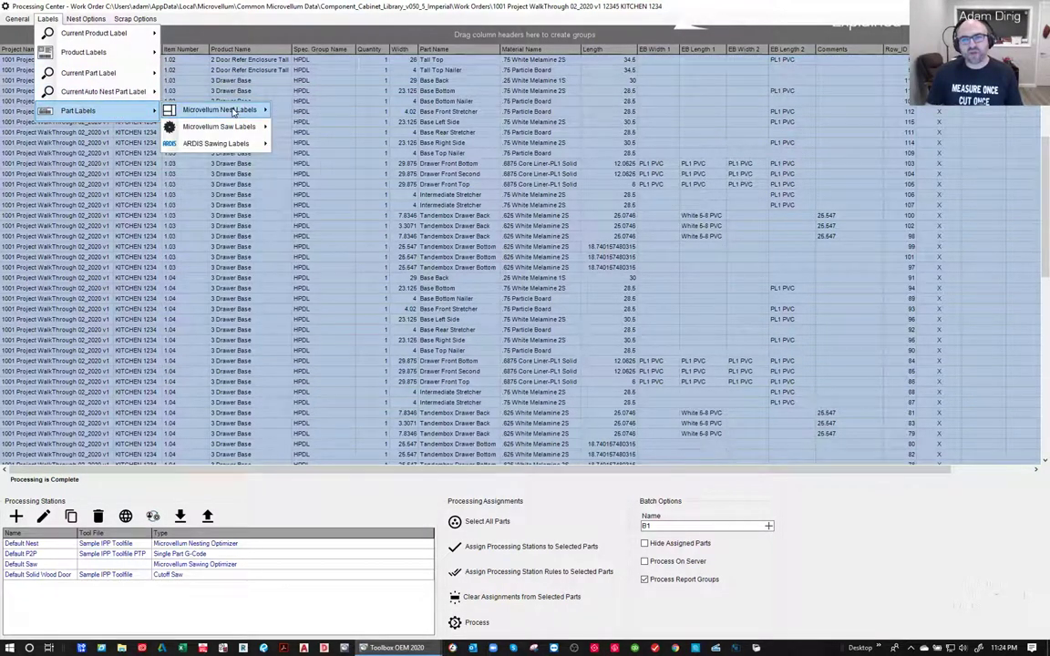
mouse_move(232, 111)
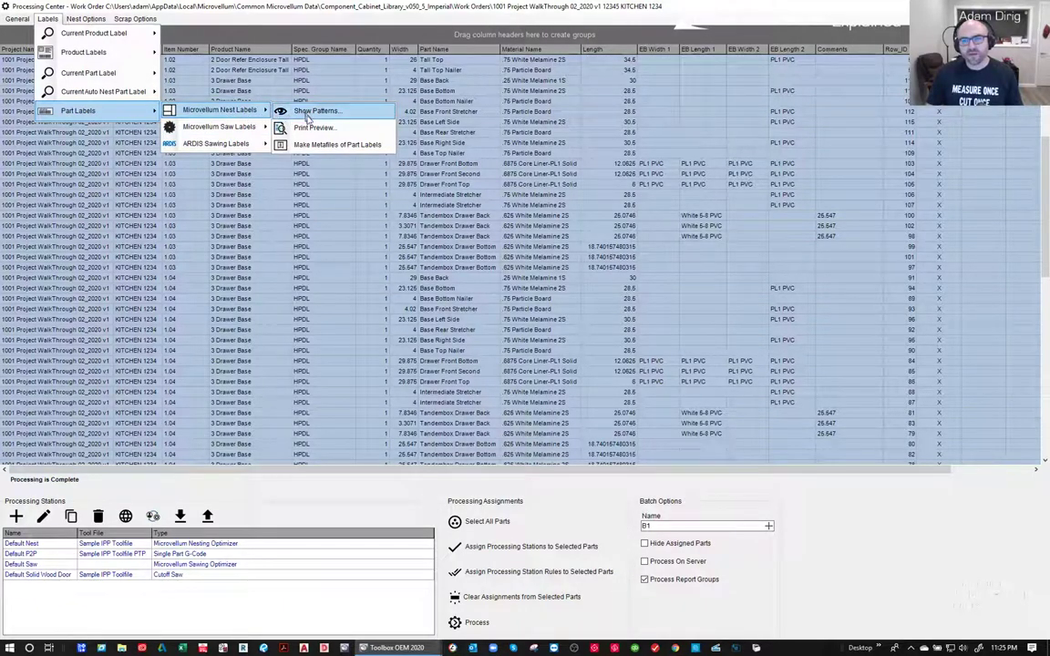
click(310, 129)
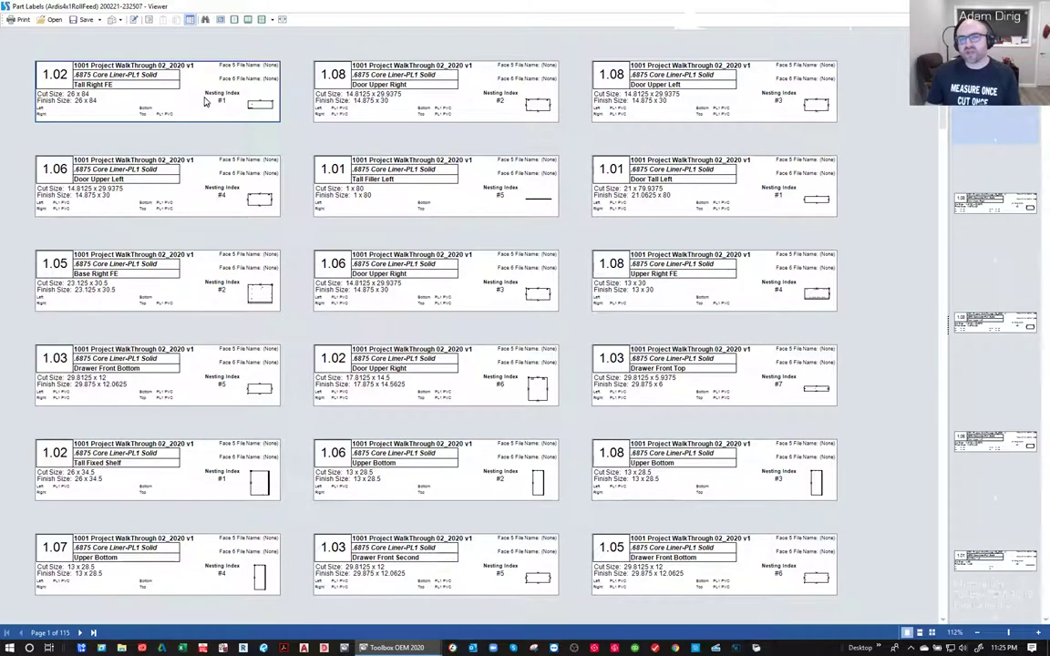
- Examine the part labels' cut and finish sizes, edgebanding, nesting index and part sketches, and close the label preview
ctrl+scroll(206, 102, up, 2)
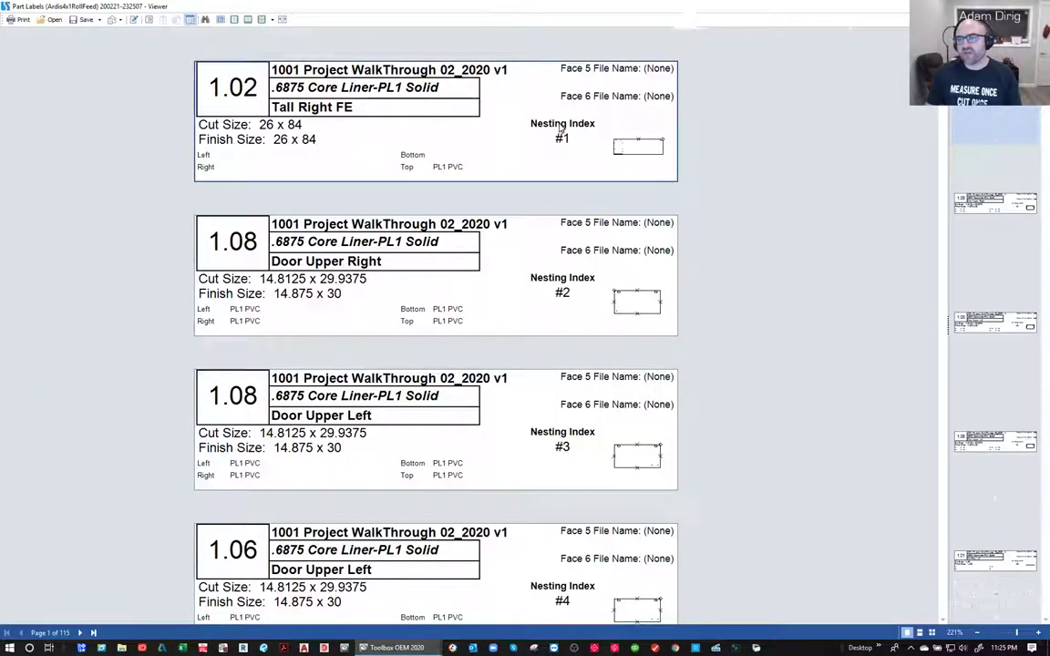
ctrl+scroll(561, 130, up, 1)
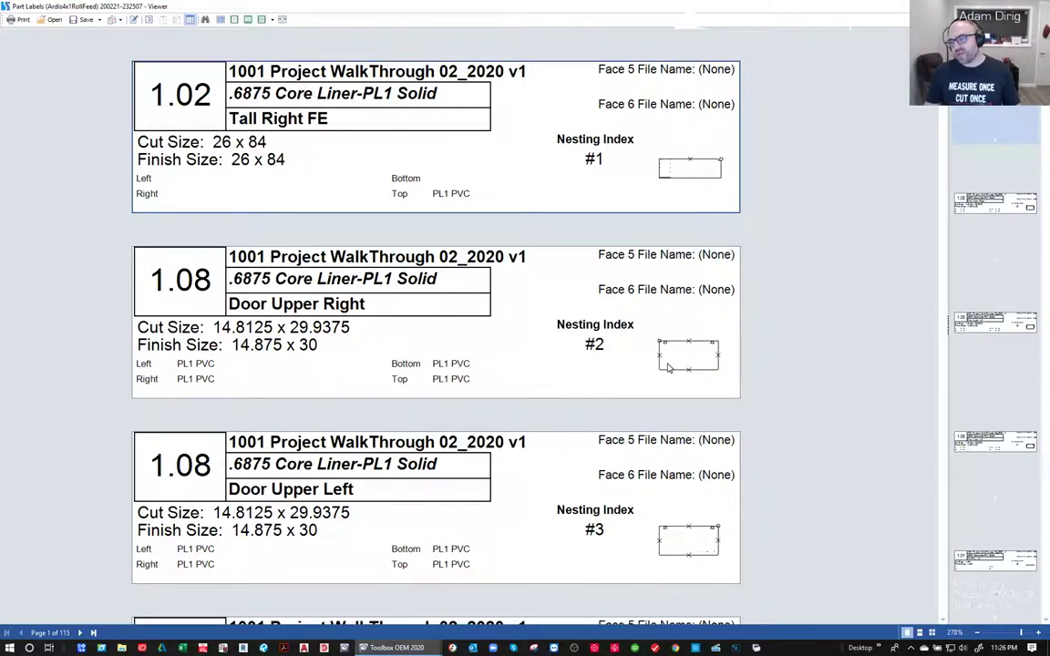
scroll(684, 368, down, 3)
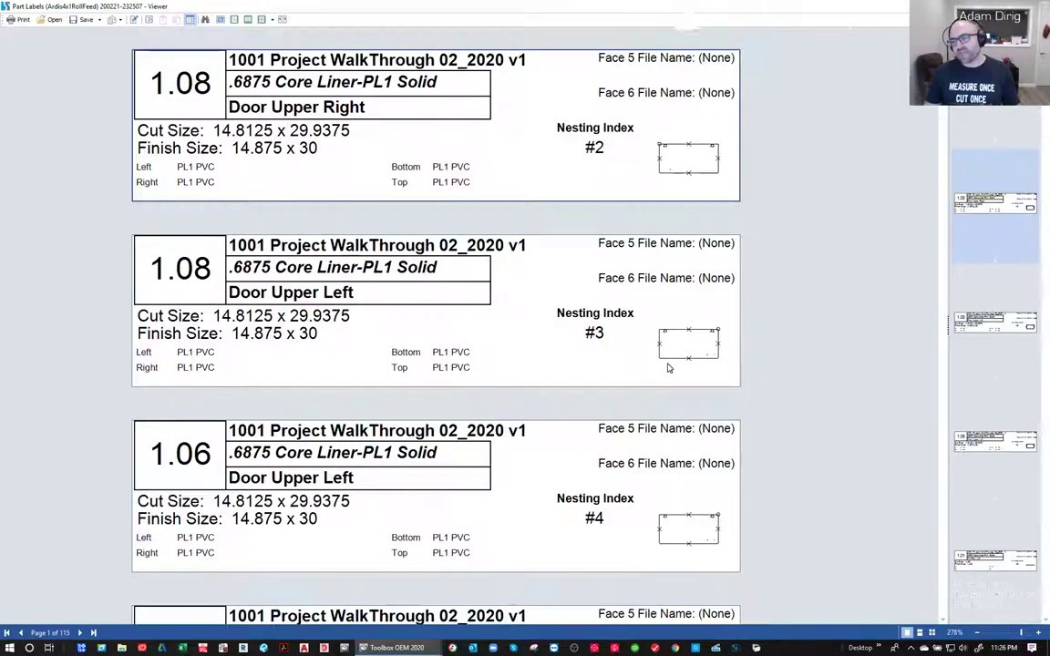
scroll(668, 367, down, 3)
scroll(668, 367, down, 1)
scroll(668, 367, down, 2)
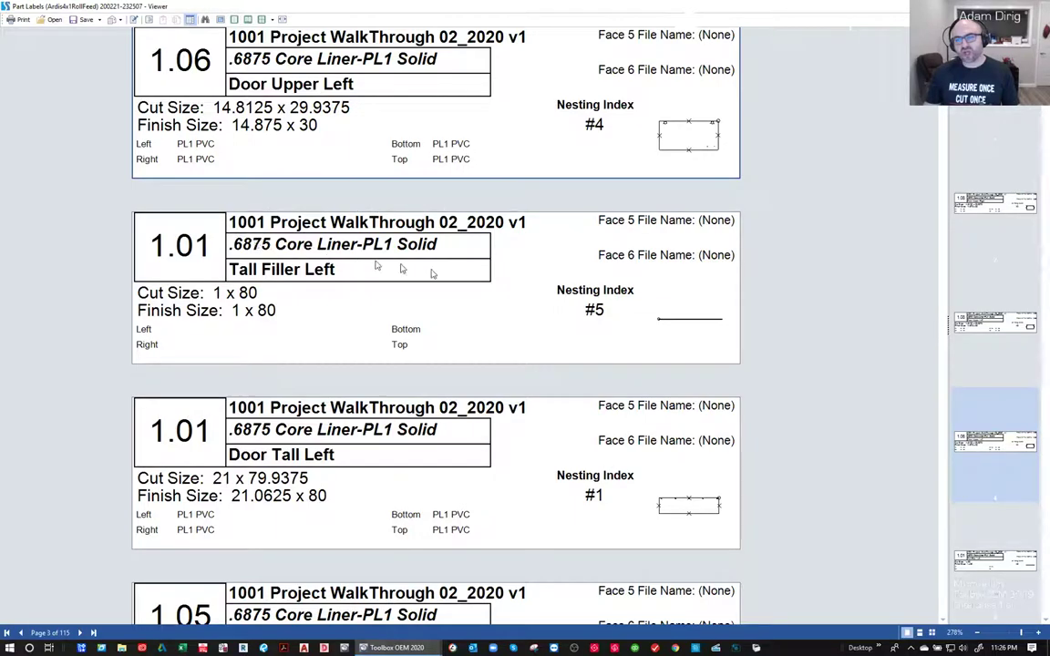
scroll(474, 228, down, 5)
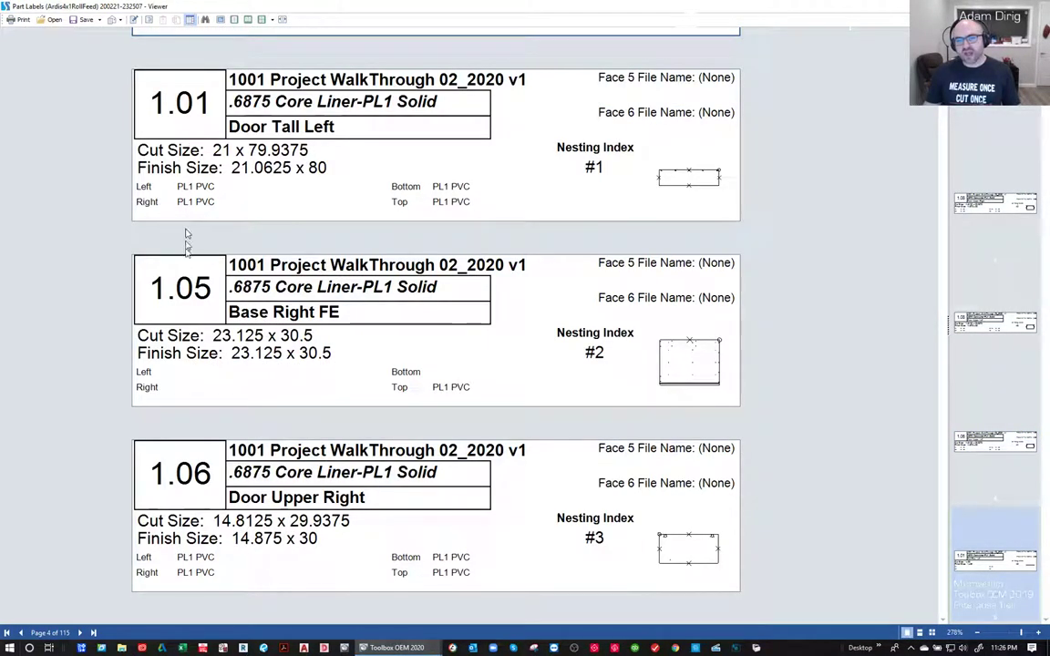
scroll(204, 468, down, 3)
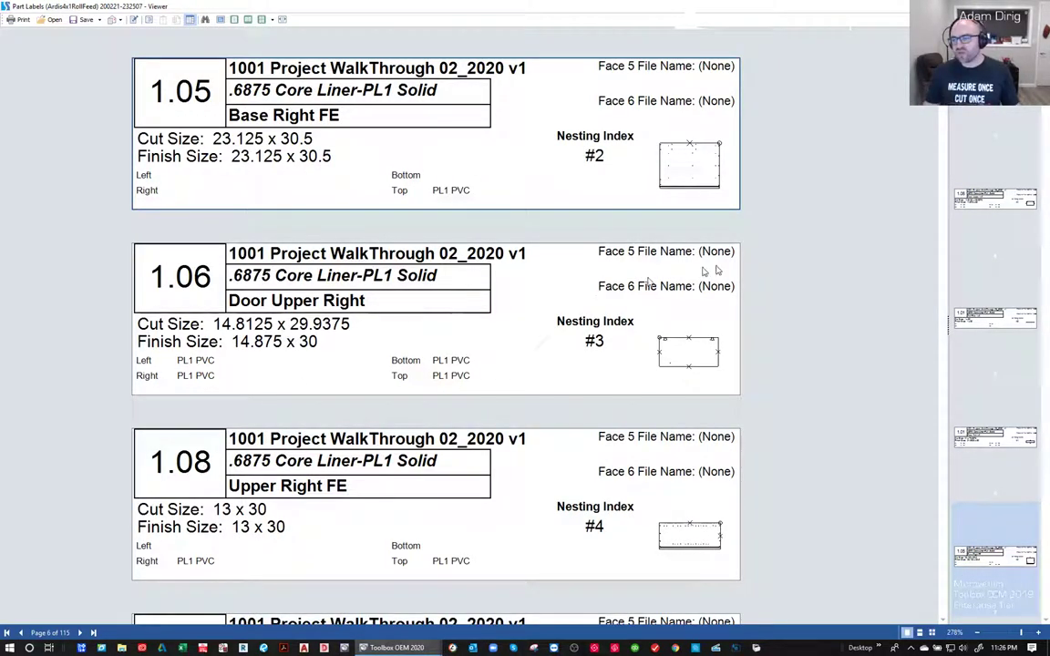
click(1037, 5)
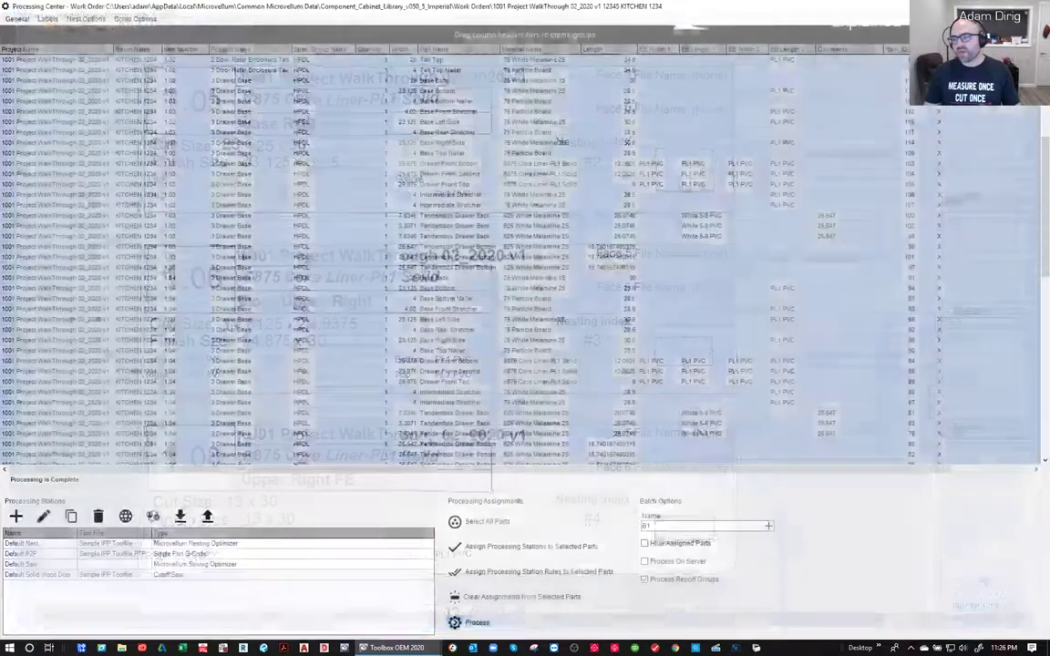
- Open a print preview of the product labels and examine their barcodes, dimensions, shelf quantities and product drawings
click(45, 20)
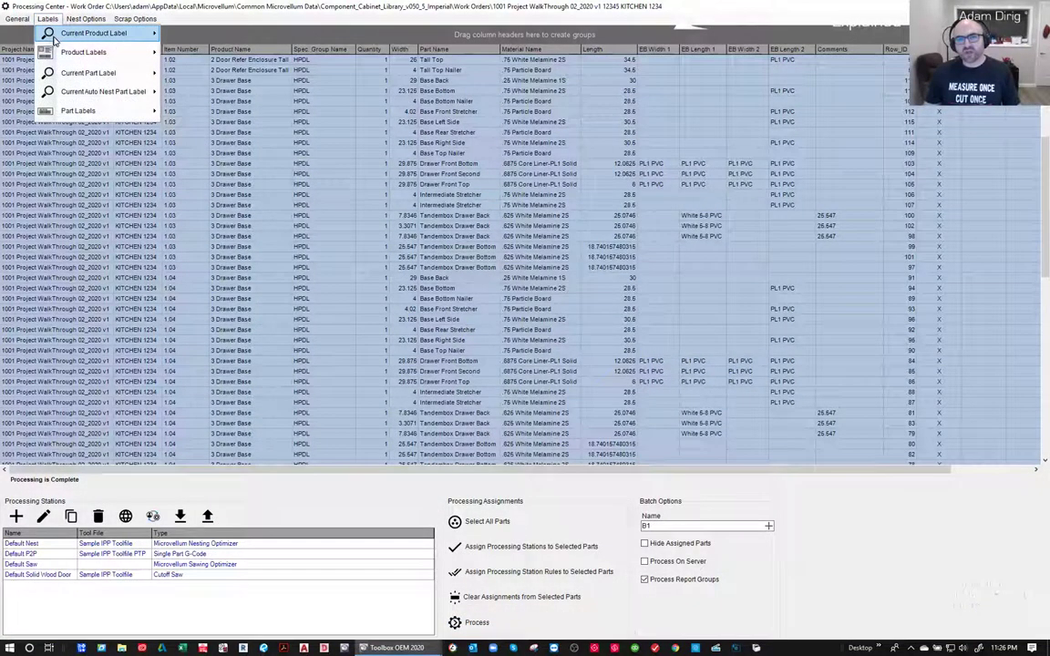
mouse_move(139, 51)
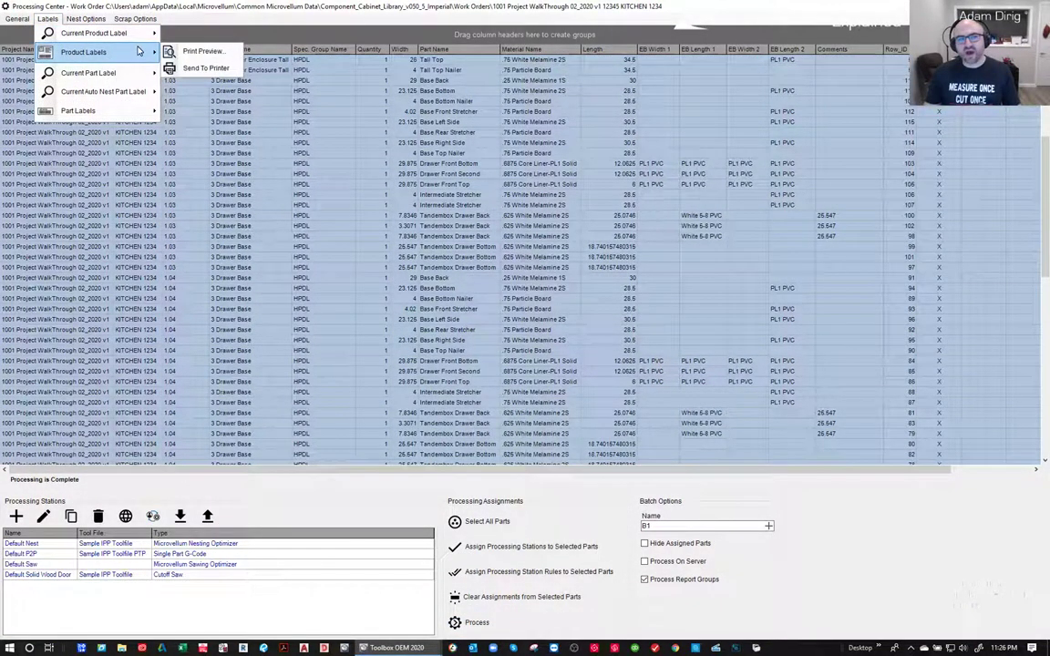
click(219, 52)
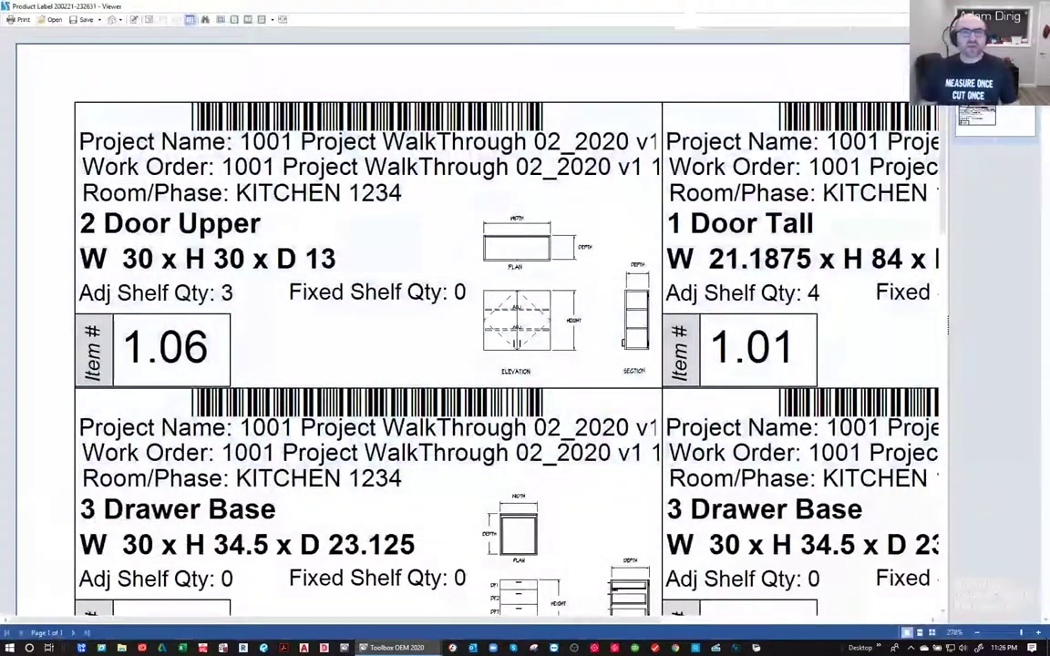
scroll(344, 205, down, 1)
scroll(344, 206, up, 1)
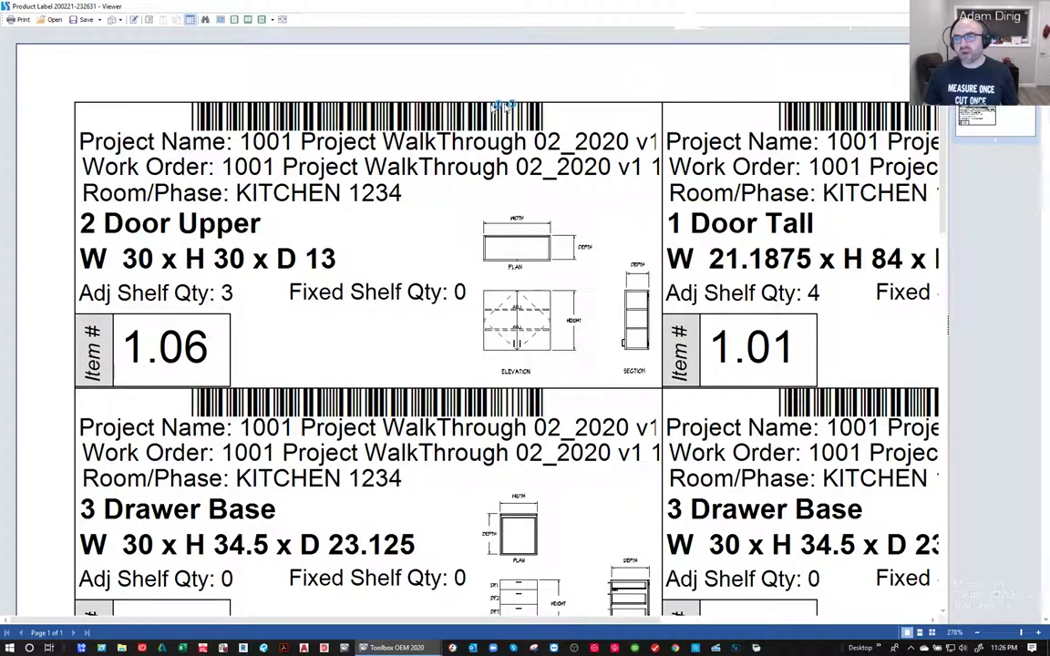
scroll(438, 133, down, 1)
scroll(419, 205, down, 1)
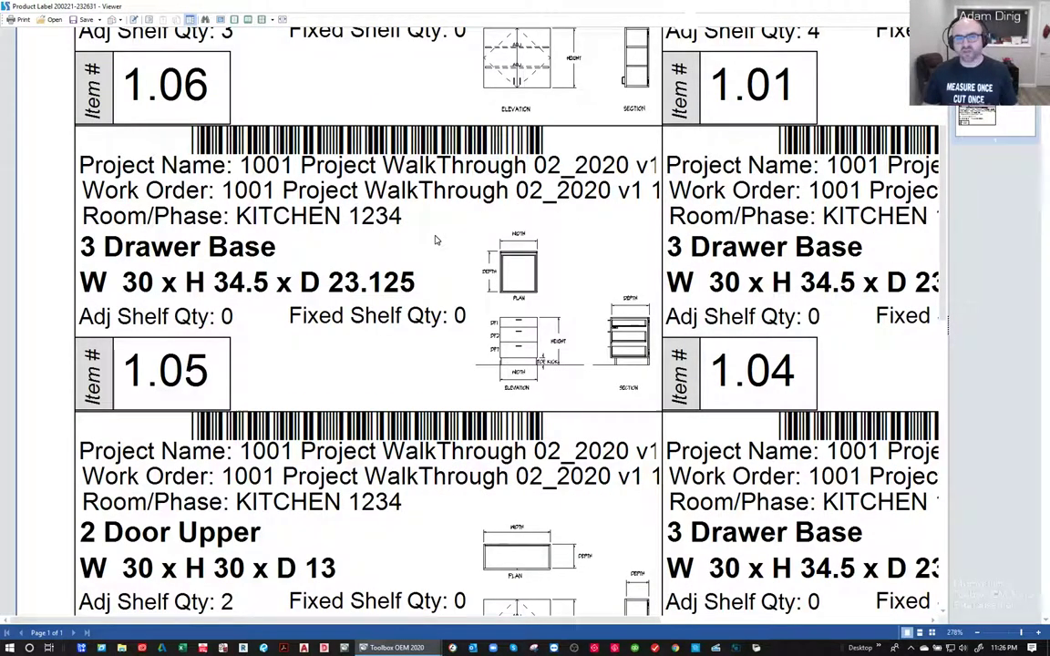
scroll(435, 240, down, 1)
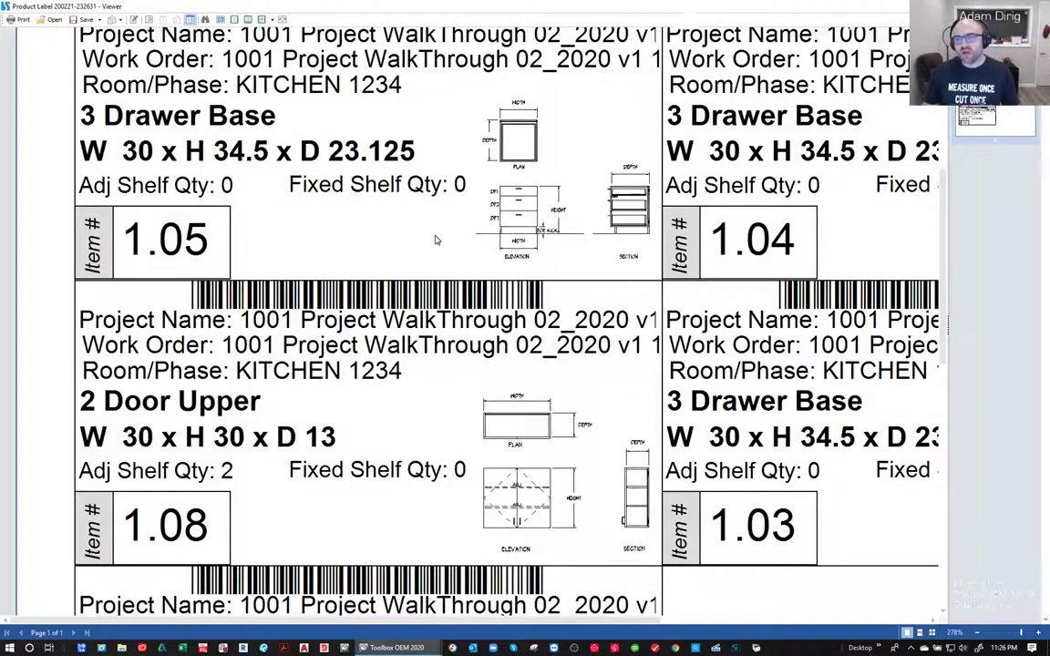
- Examine the remaining product labels, including the 2 Door Upper, Open Upper and 2 Door Refer Enclosure Tall, and close the label preview
scroll(436, 240, down, 1)
scroll(435, 240, down, 1)
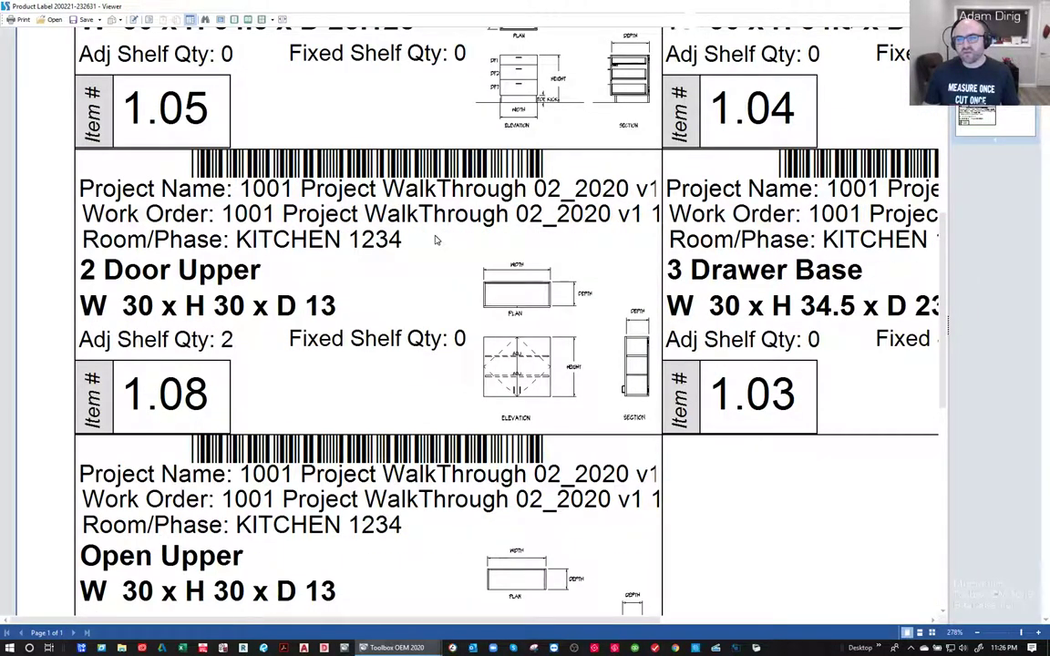
scroll(435, 240, down, 2)
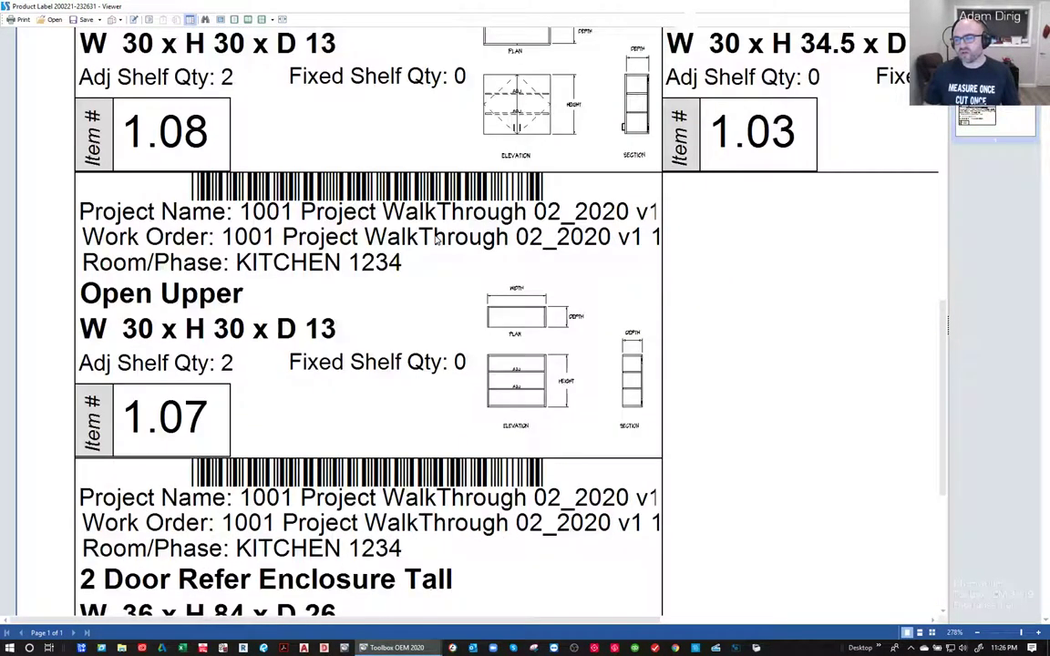
scroll(436, 240, up, 2)
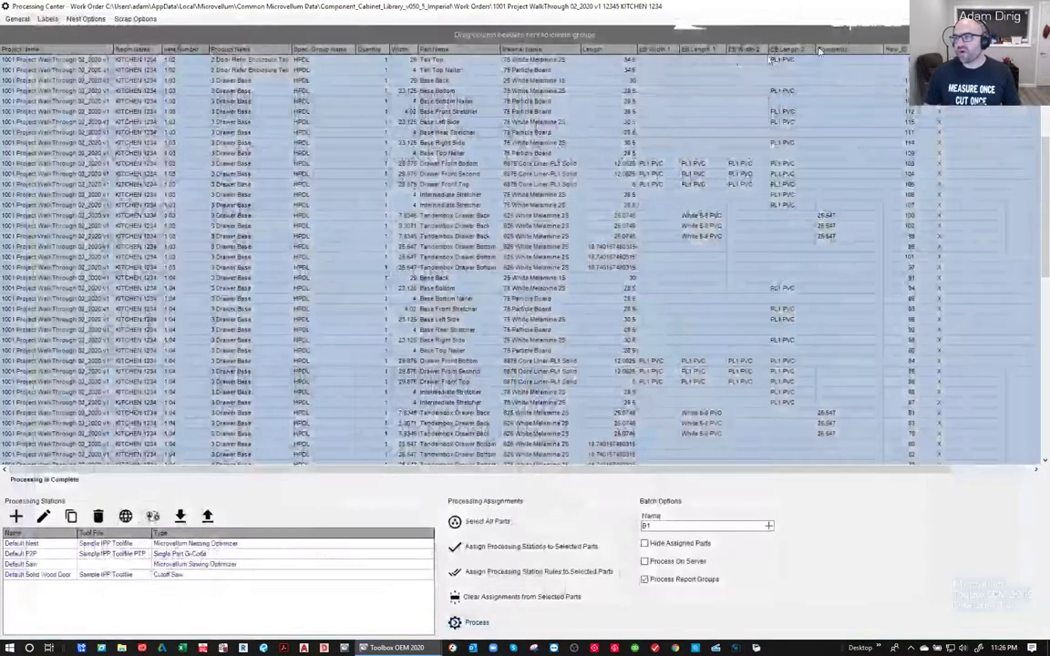
- Open the report selection for printing work order reports, and move and enlarge its window until the full report list fits
click(47, 18)
click(48, 18)
click(17, 18)
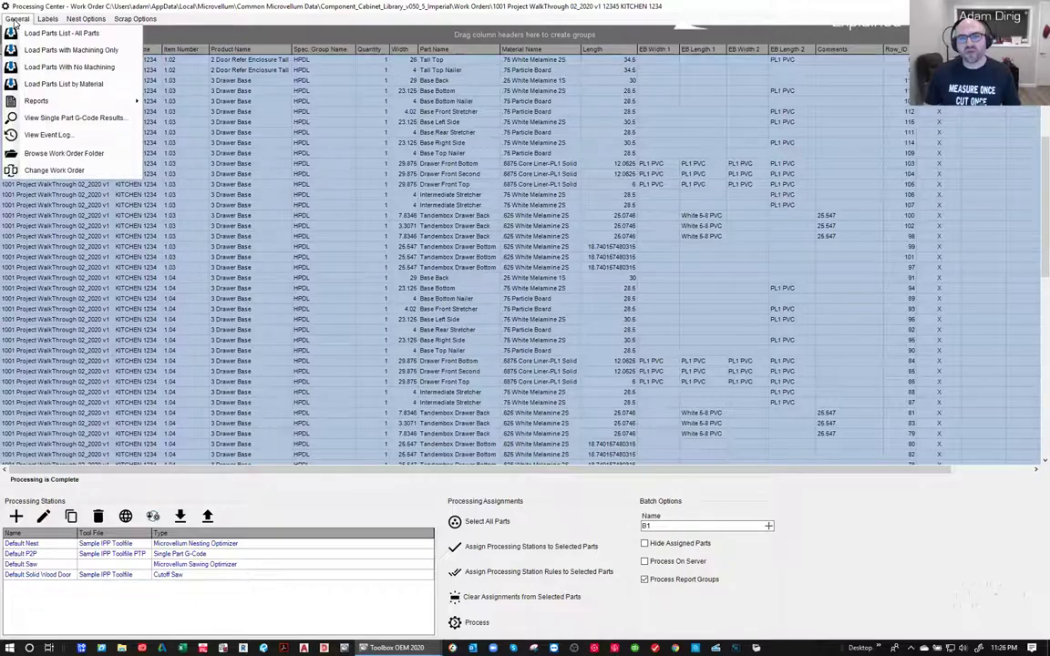
mouse_move(45, 111)
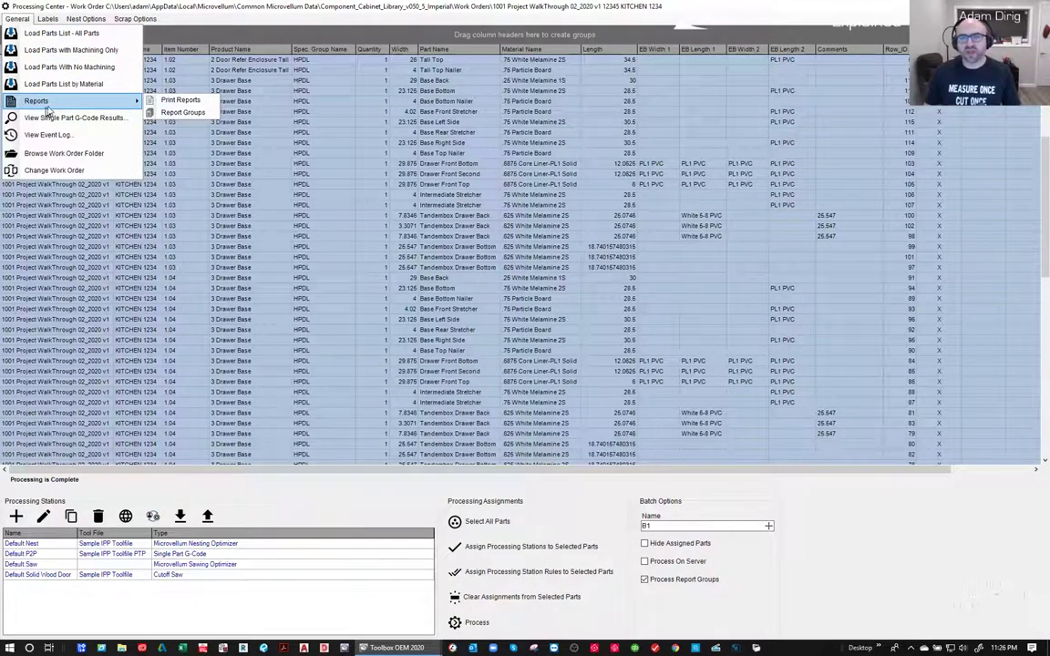
click(185, 104)
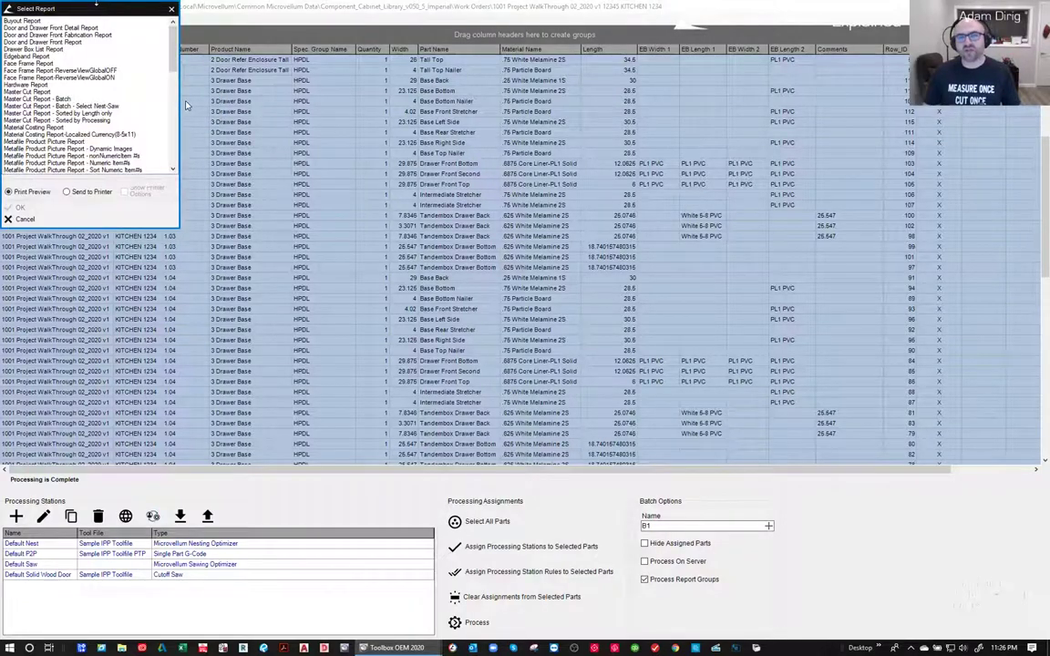
drag(82, 8, 456, 67)
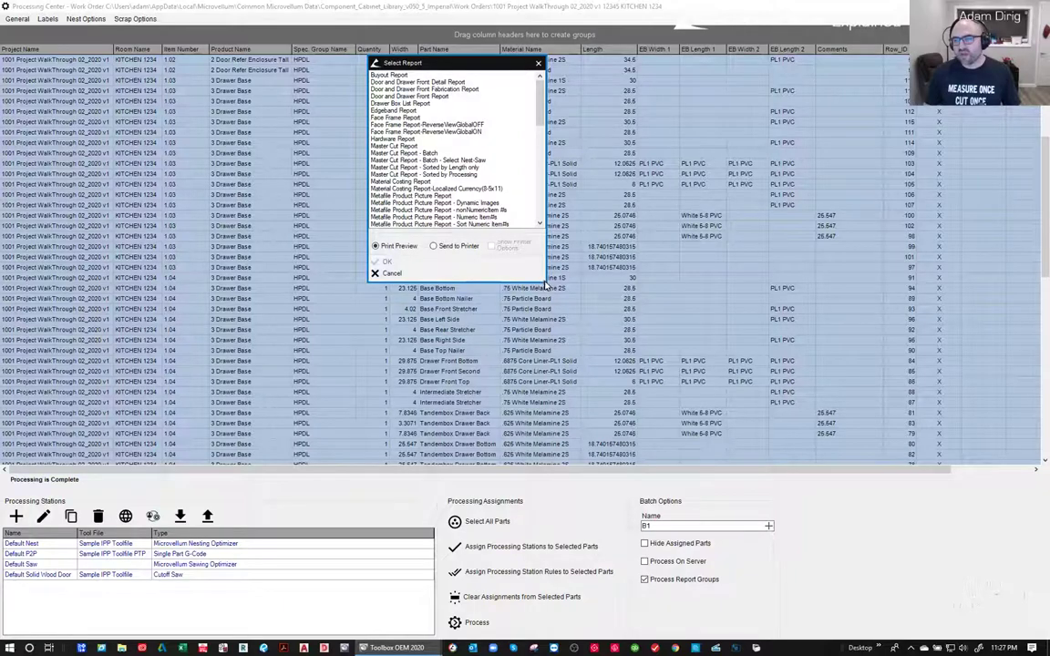
drag(543, 285, 650, 628)
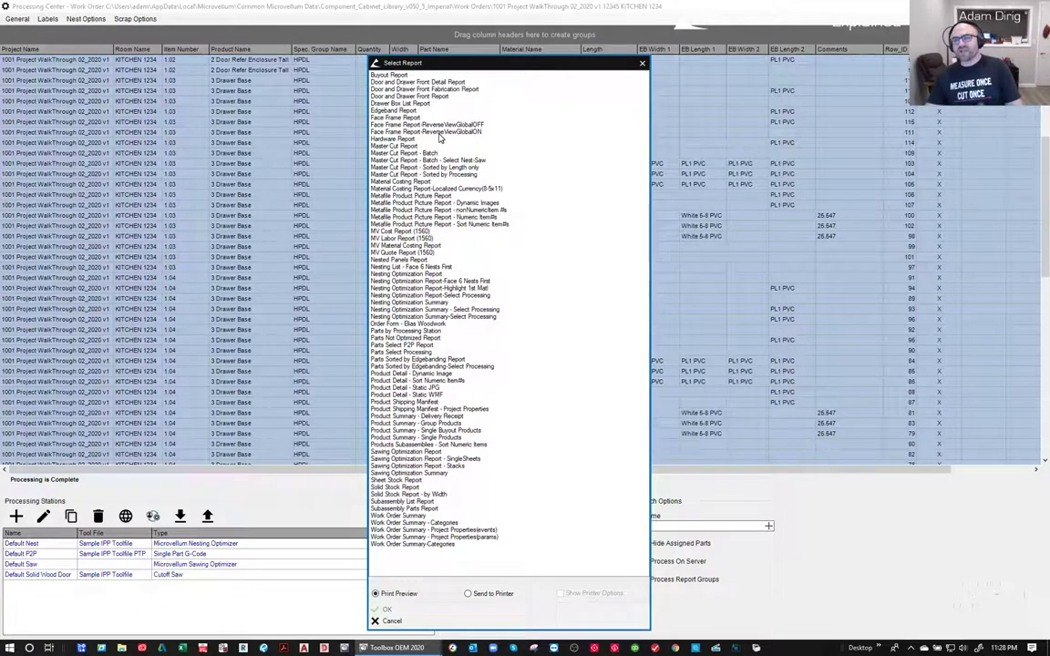
- Look over the Buyout, Face Frame, Master Cut and Nesting Optimization reports in the list, and open a print preview of Product Detail - Dynamic Image
click(481, 374)
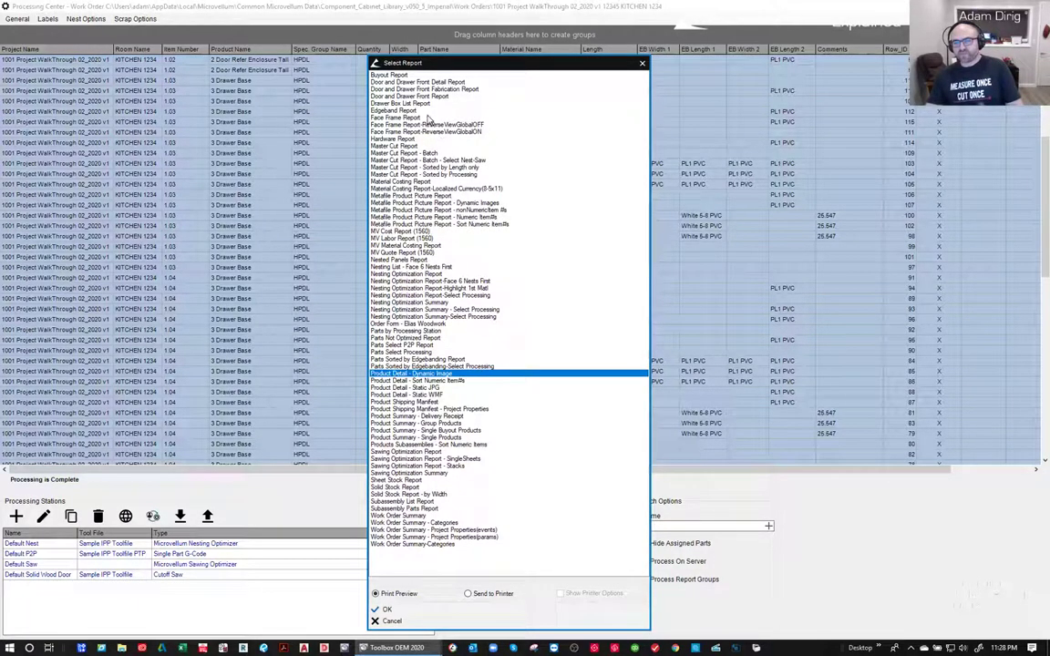
click(393, 82)
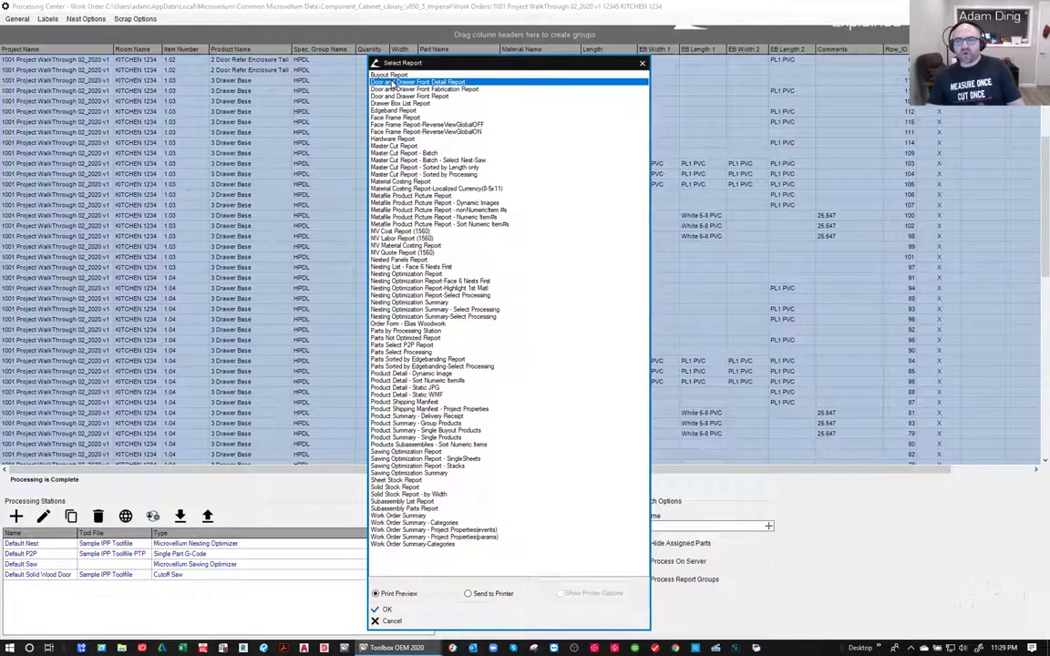
click(392, 77)
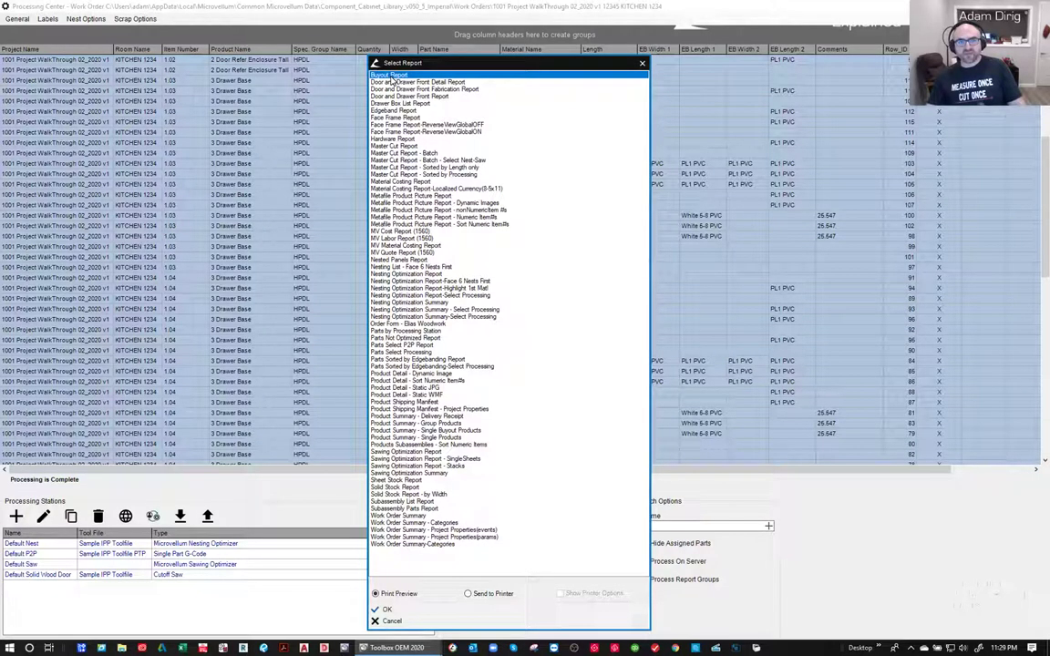
click(397, 118)
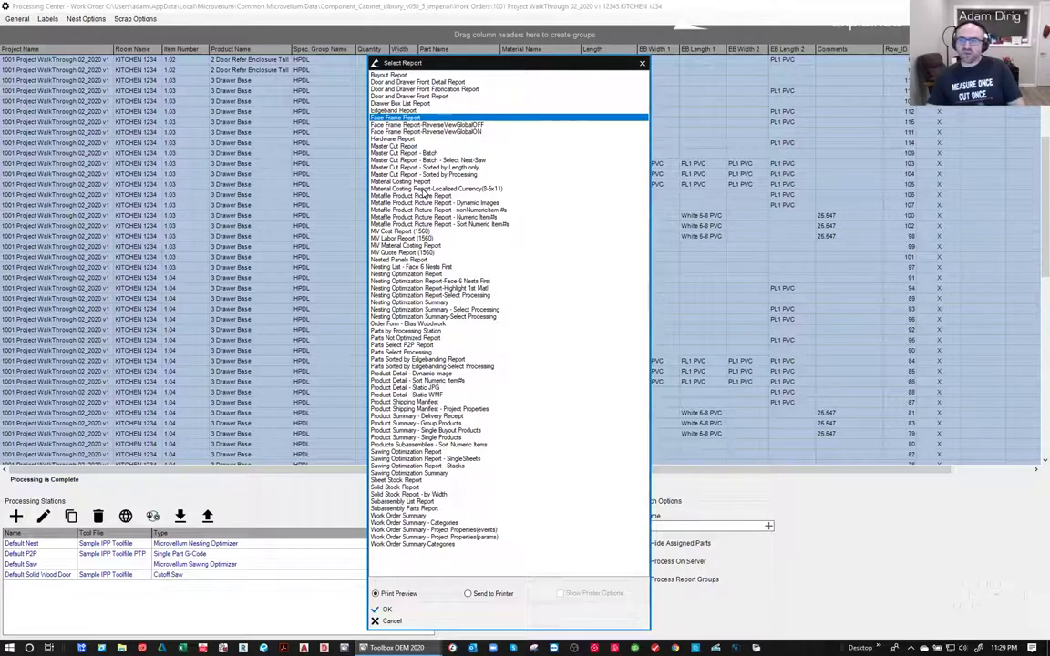
click(408, 147)
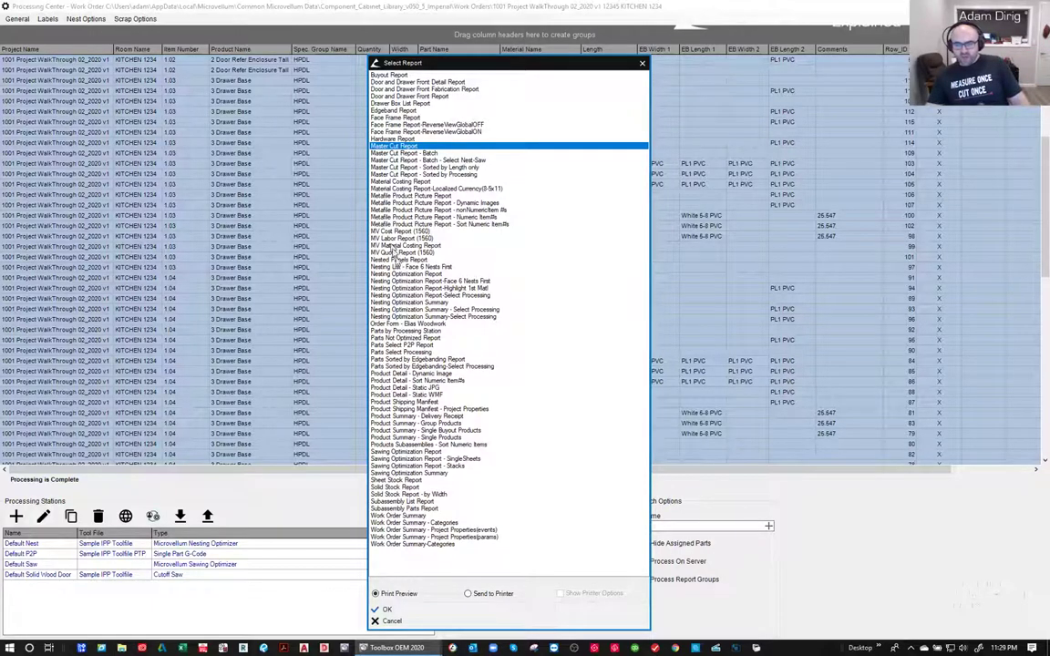
click(404, 274)
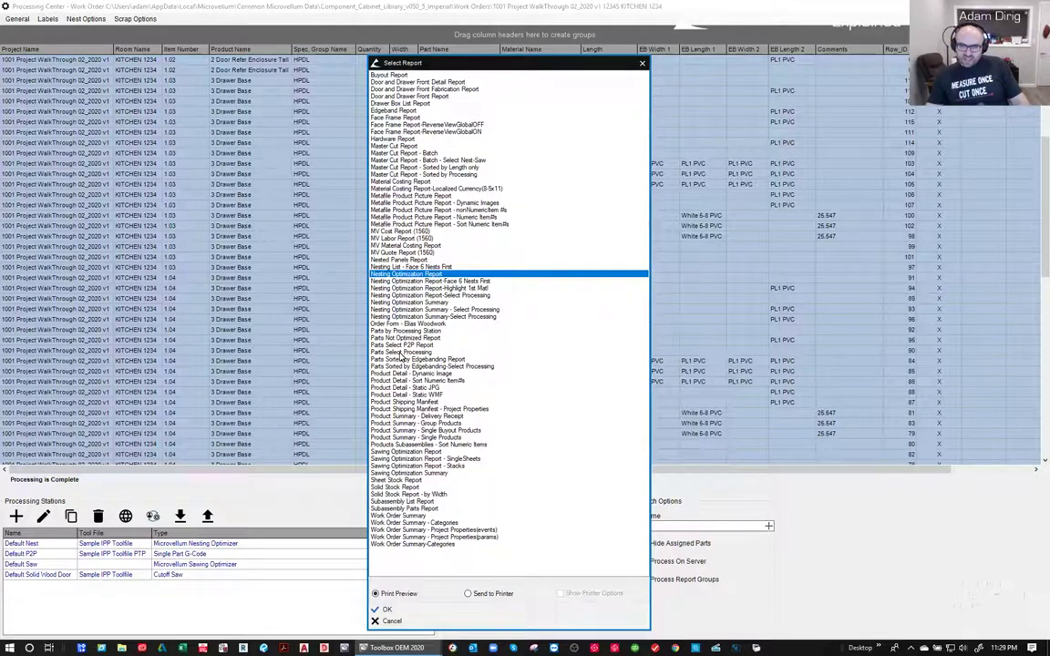
click(428, 374)
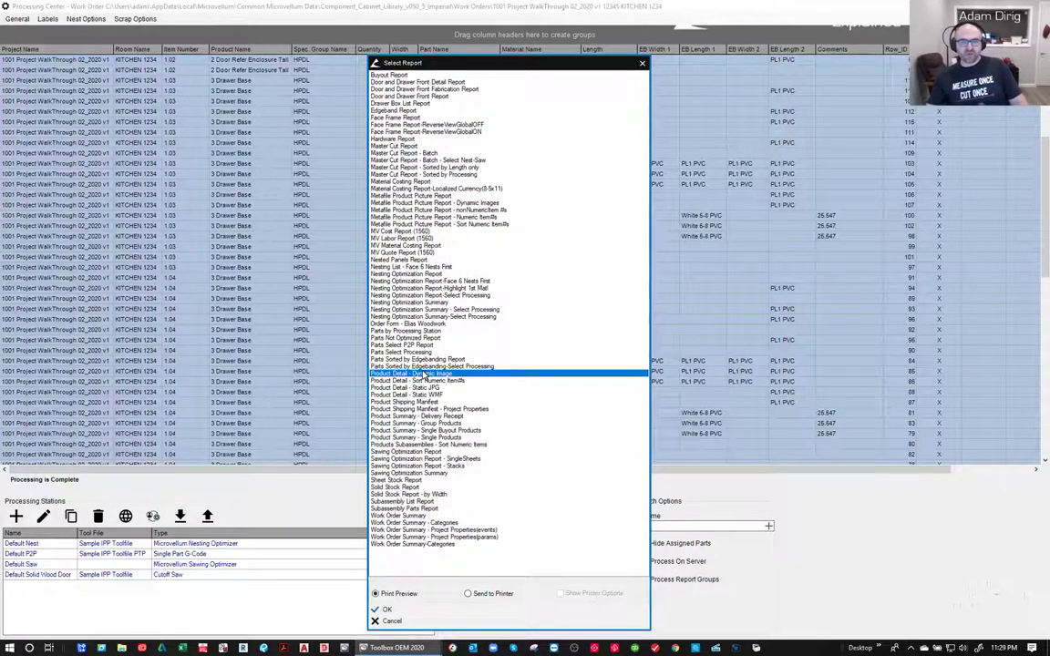
double_click(423, 374)
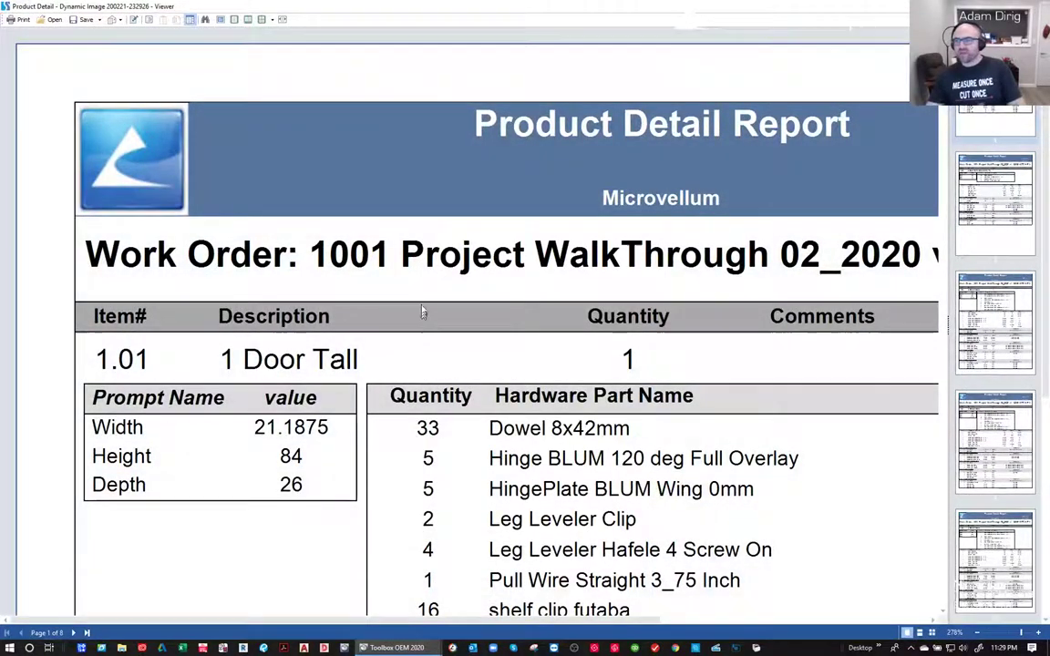
- Examine the 1 Door Tall page of the Product Detail Report, covering its prompts, hardware, subassemblies, cut sizes and edgebanding
key(super)
key(super)
ctrl+scroll(421, 175, down, 3)
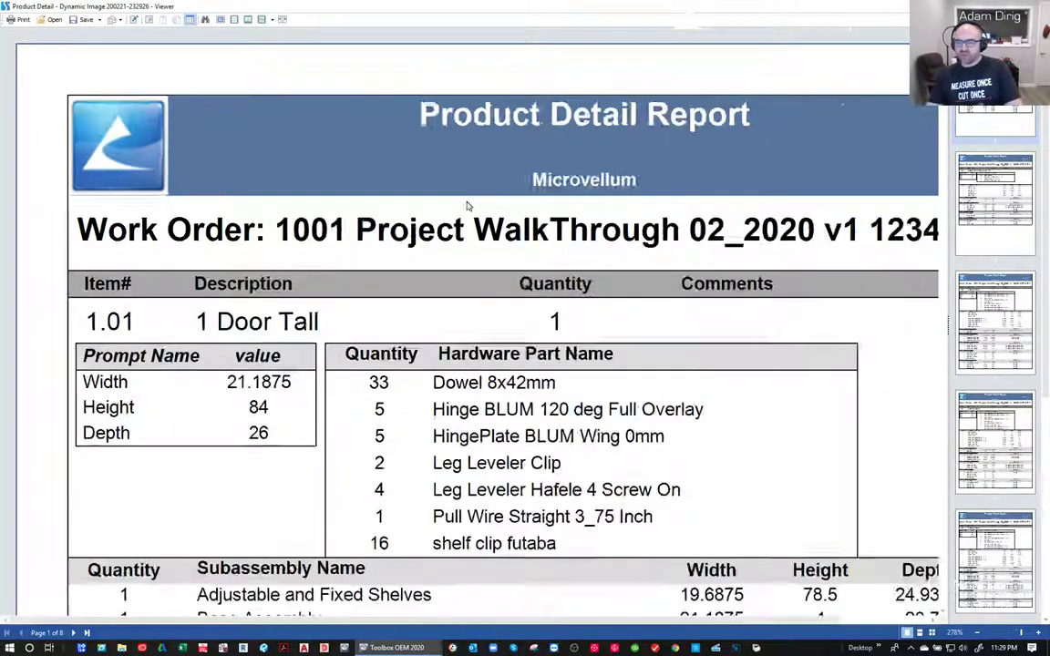
scroll(470, 259, down, 3)
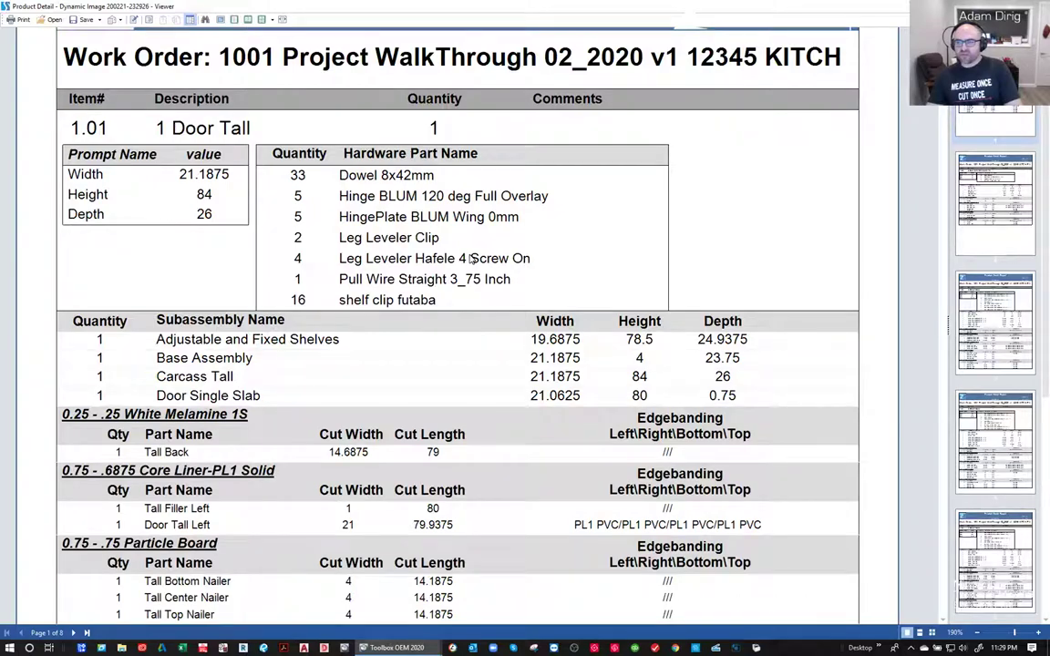
ctrl+scroll(469, 258, down, 1)
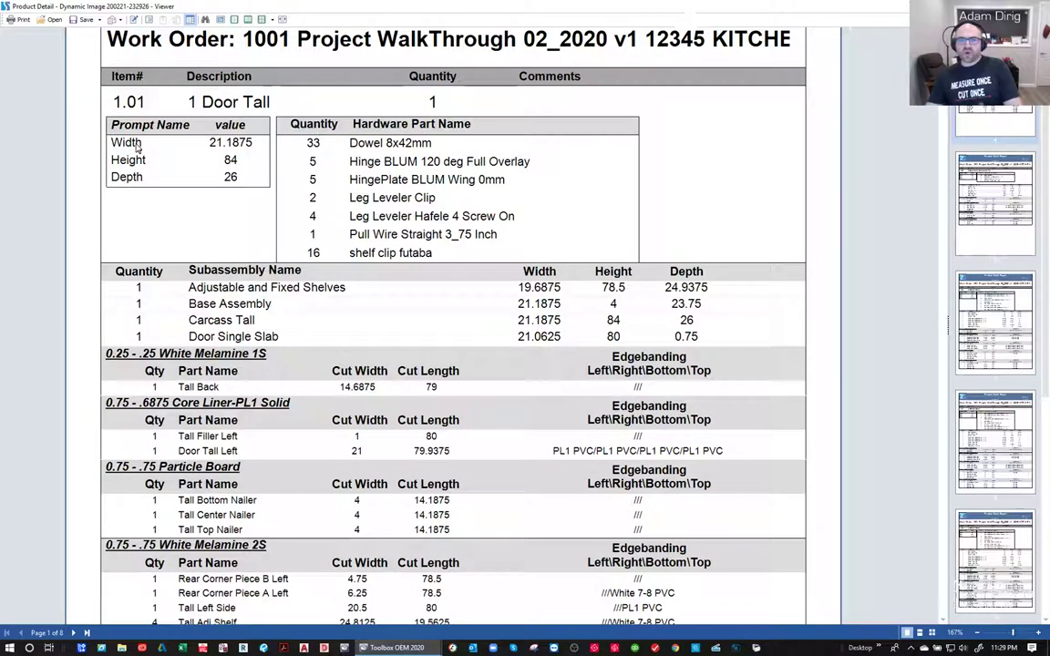
scroll(201, 138, up, 3)
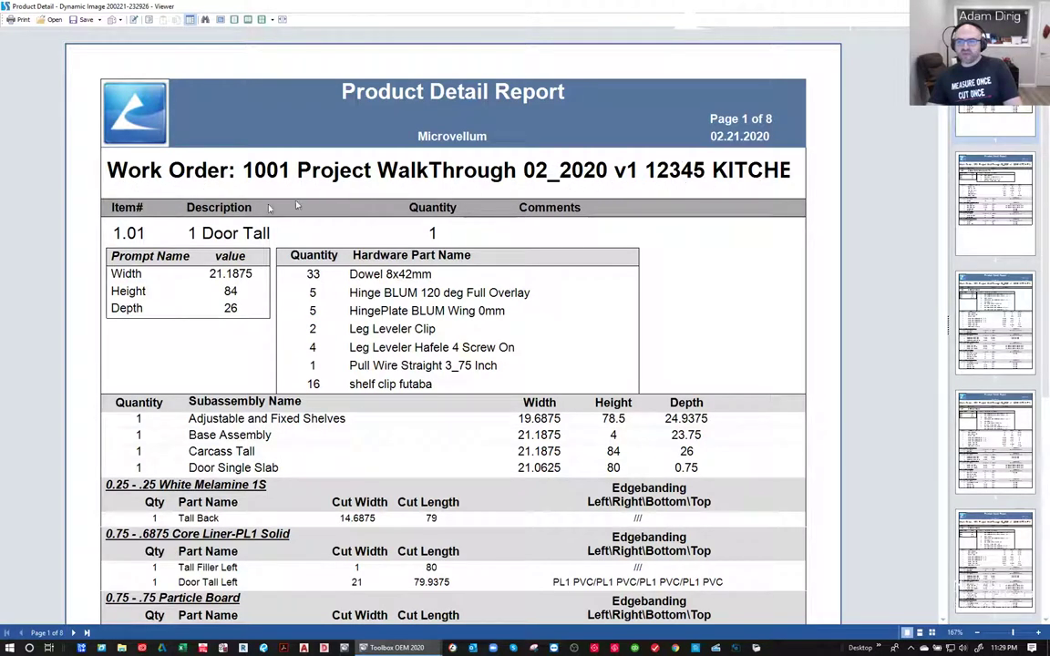
scroll(117, 218, down, 1)
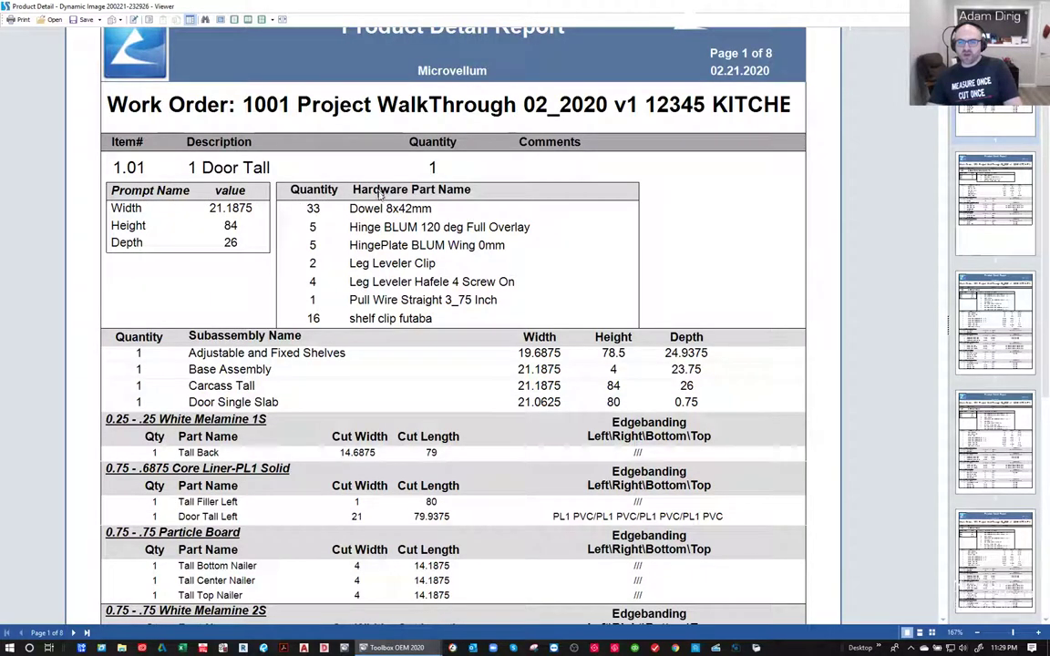
scroll(383, 312, down, 2)
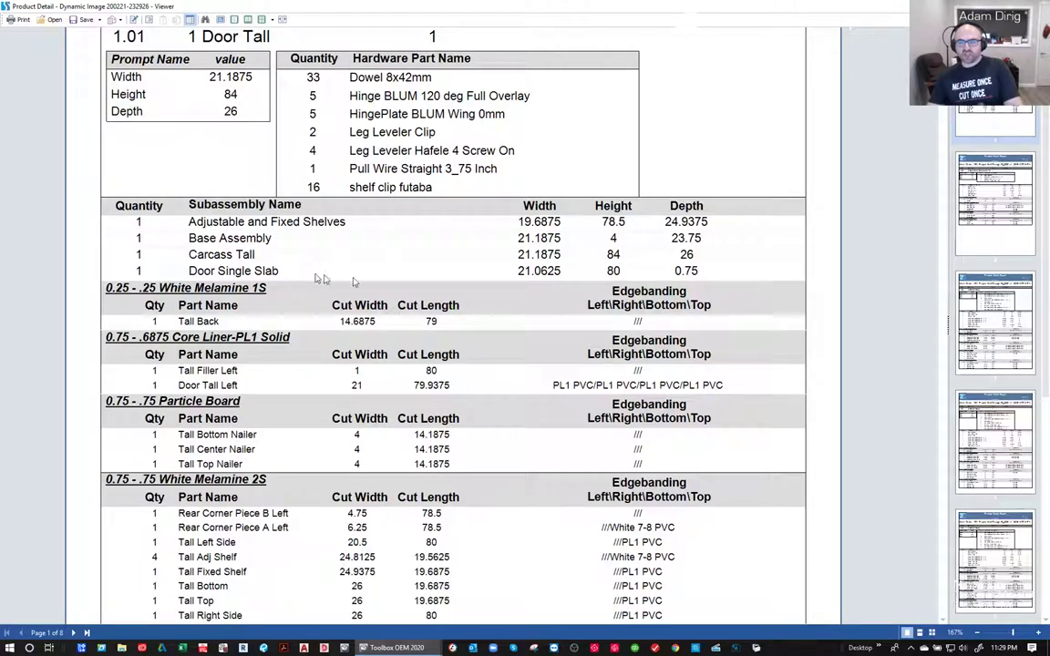
scroll(380, 236, down, 2)
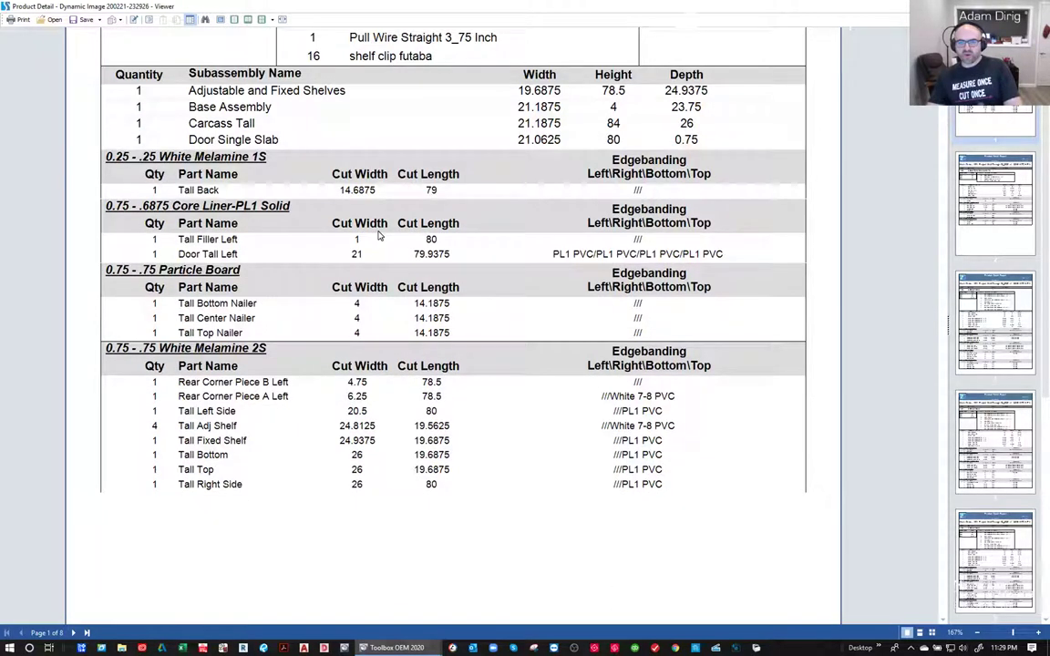
scroll(216, 164, down, 2)
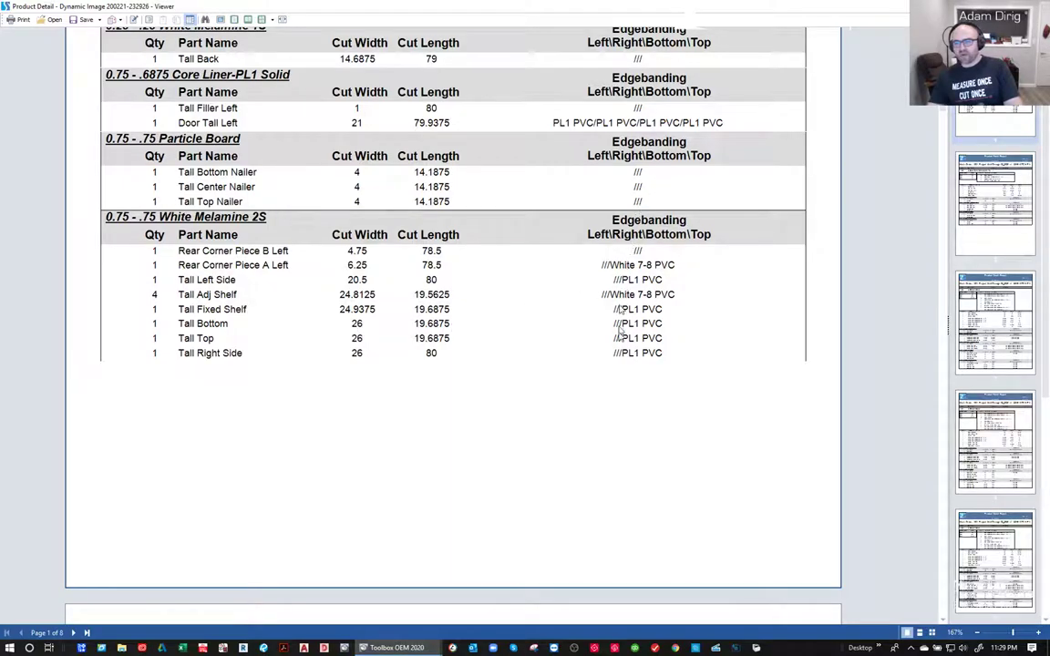
- Skim the following product pages of the dynamic image report, through the 3 Drawer Base, and close the preview
scroll(400, 323, down, 3)
scroll(399, 323, down, 5)
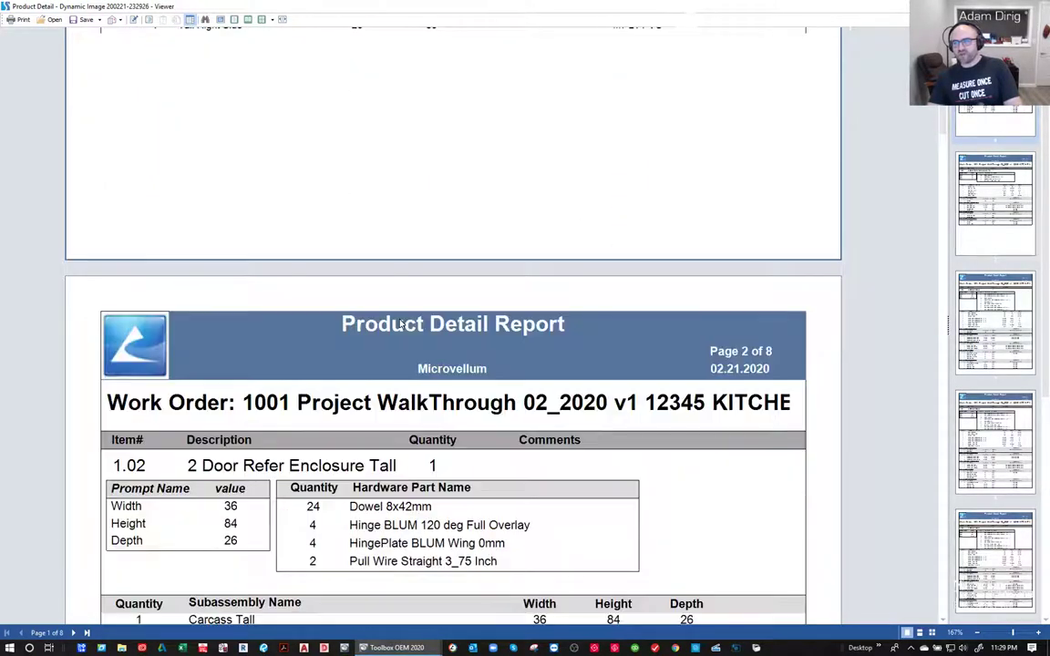
scroll(437, 283, up, 5)
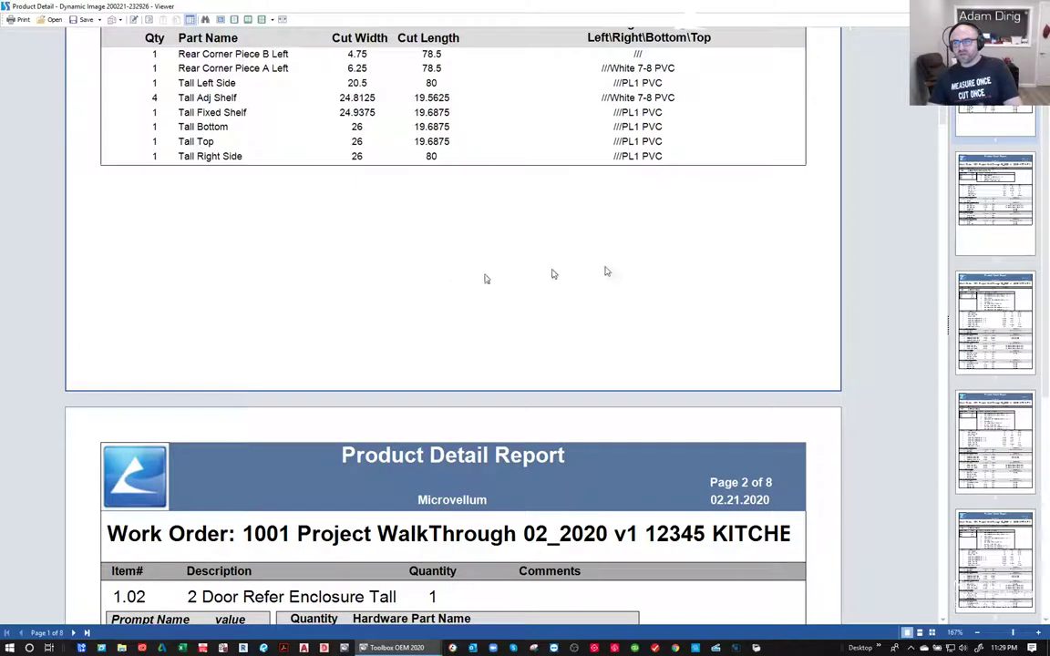
scroll(481, 219, down, 20)
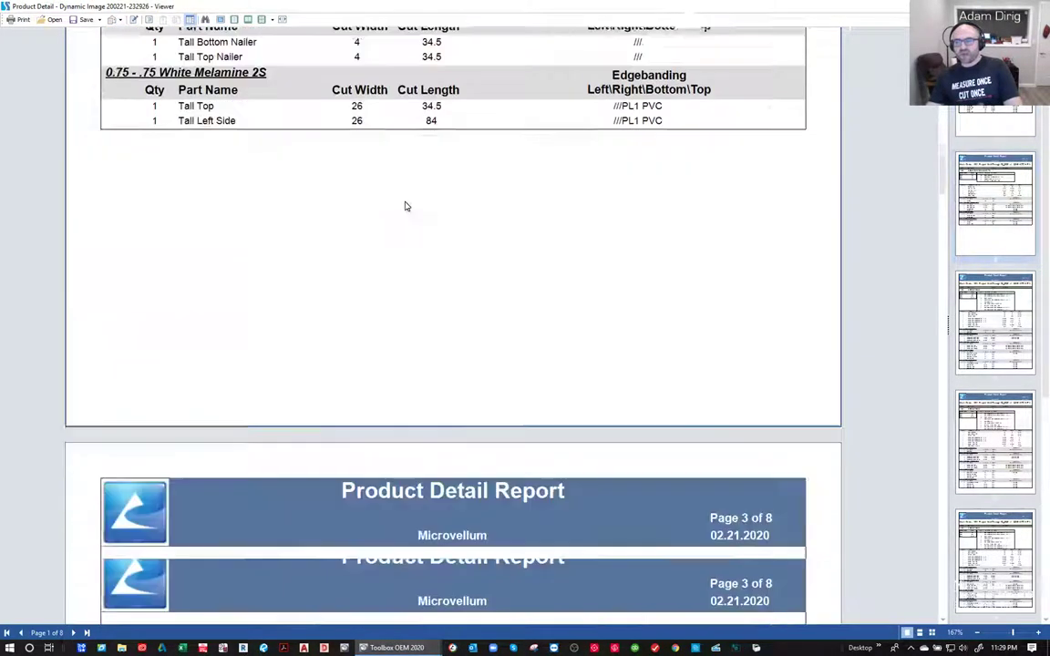
scroll(407, 207, down, 14)
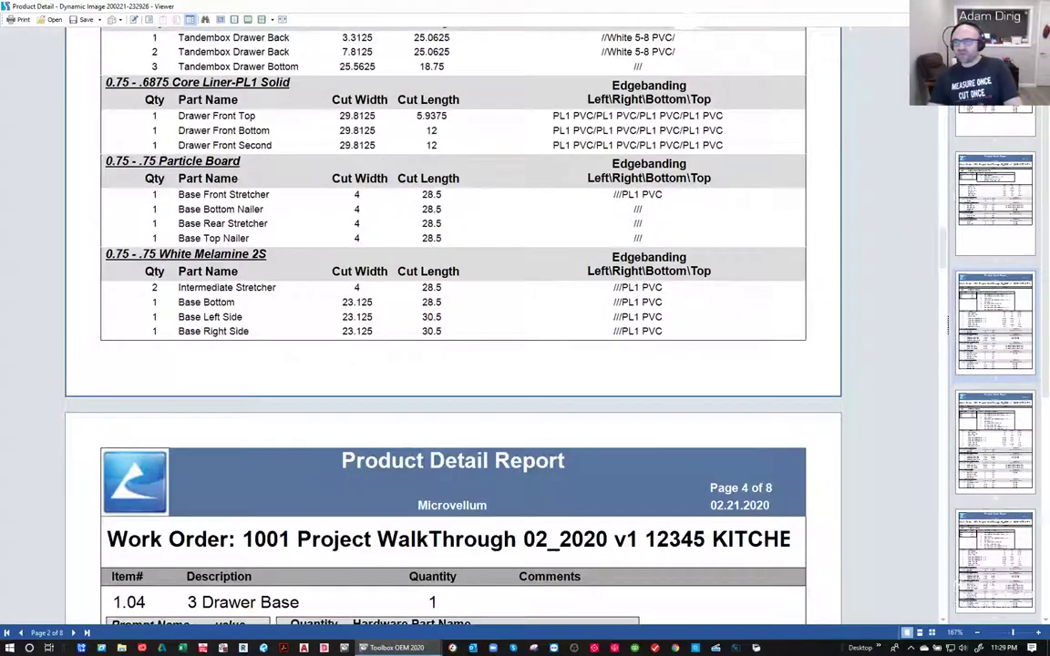
key(alt+F4)
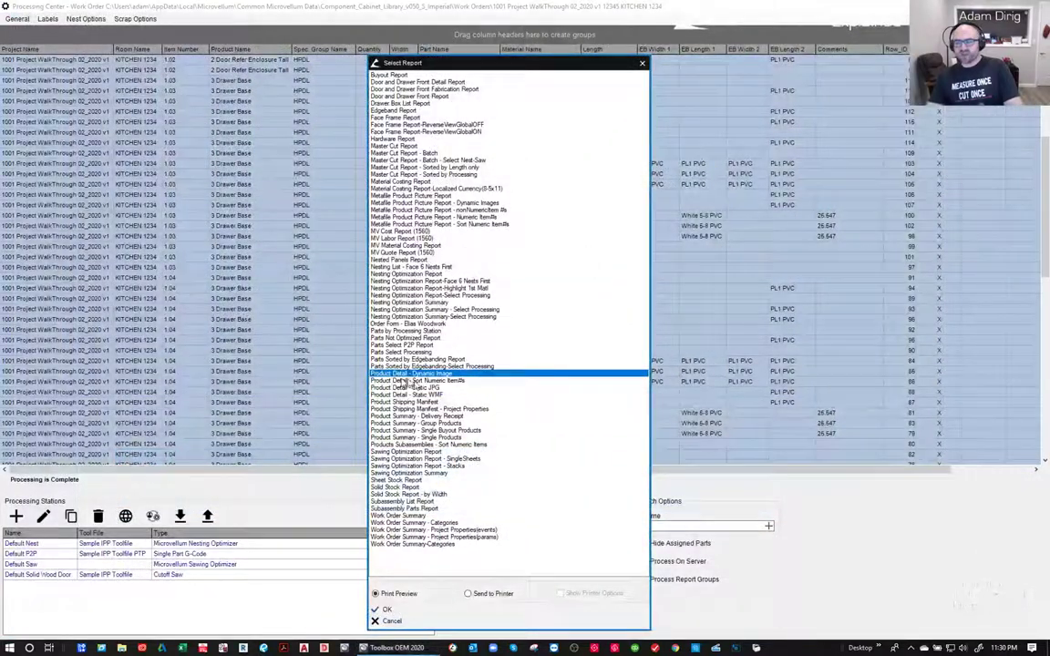
- Open a print preview of Product Detail - Static JPG, examine the product images on the first three pages, and close it
click(424, 389)
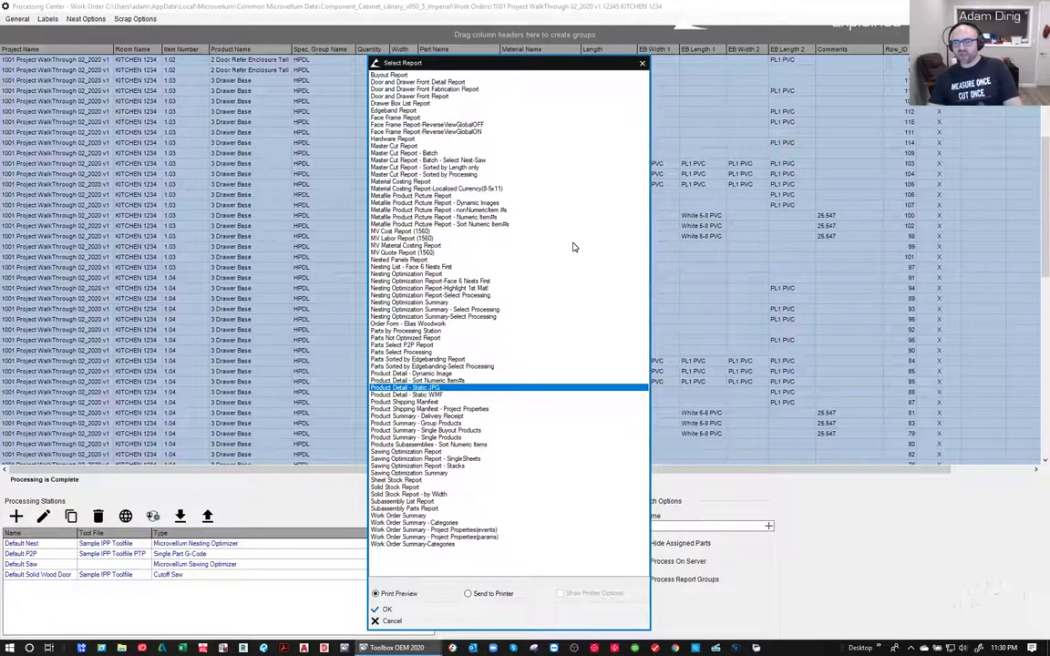
key(Return)
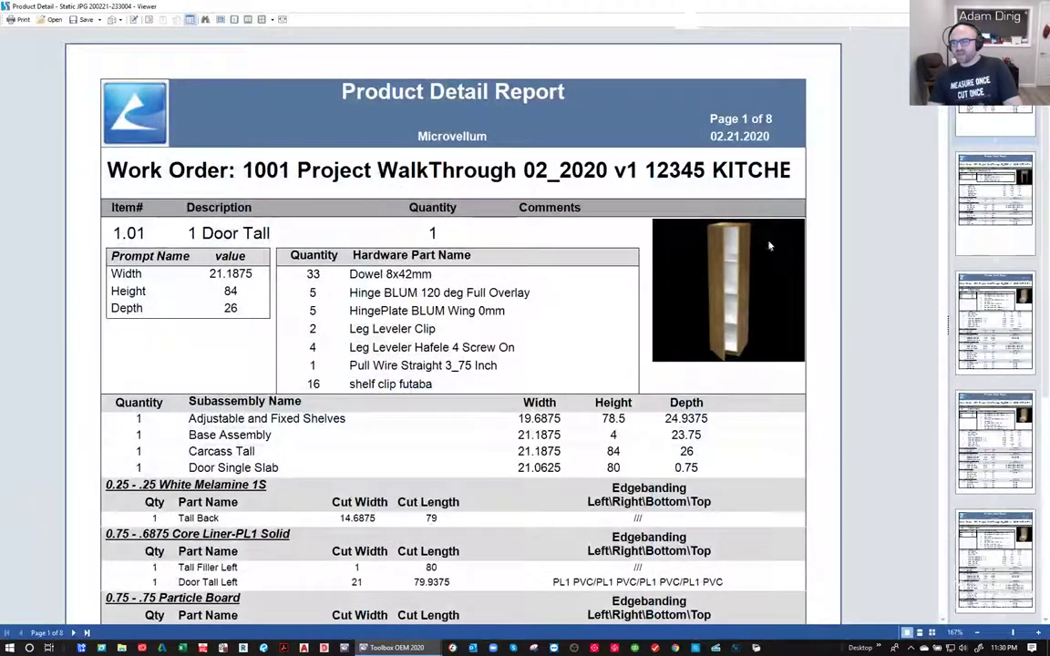
scroll(731, 251, down, 10)
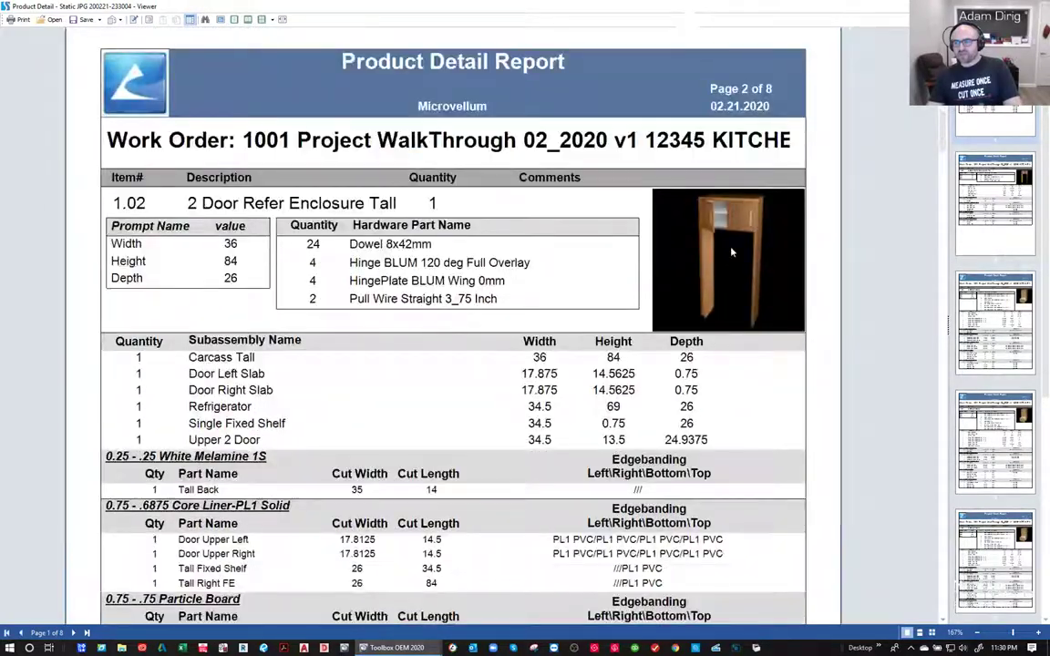
scroll(731, 252, down, 10)
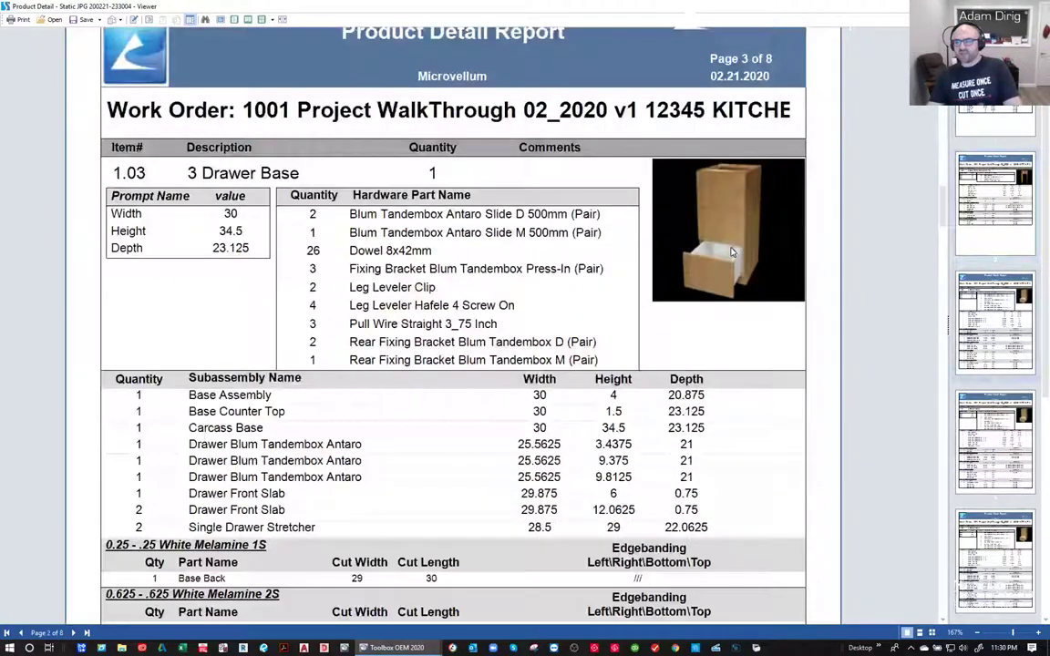
scroll(731, 251, up, 20)
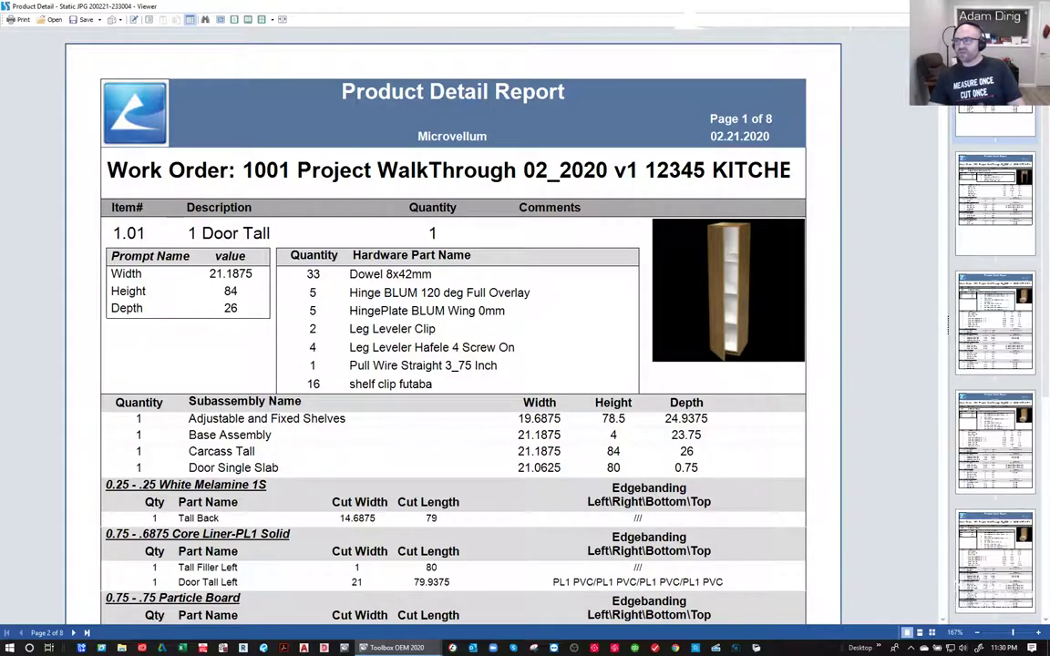
click(1037, 7)
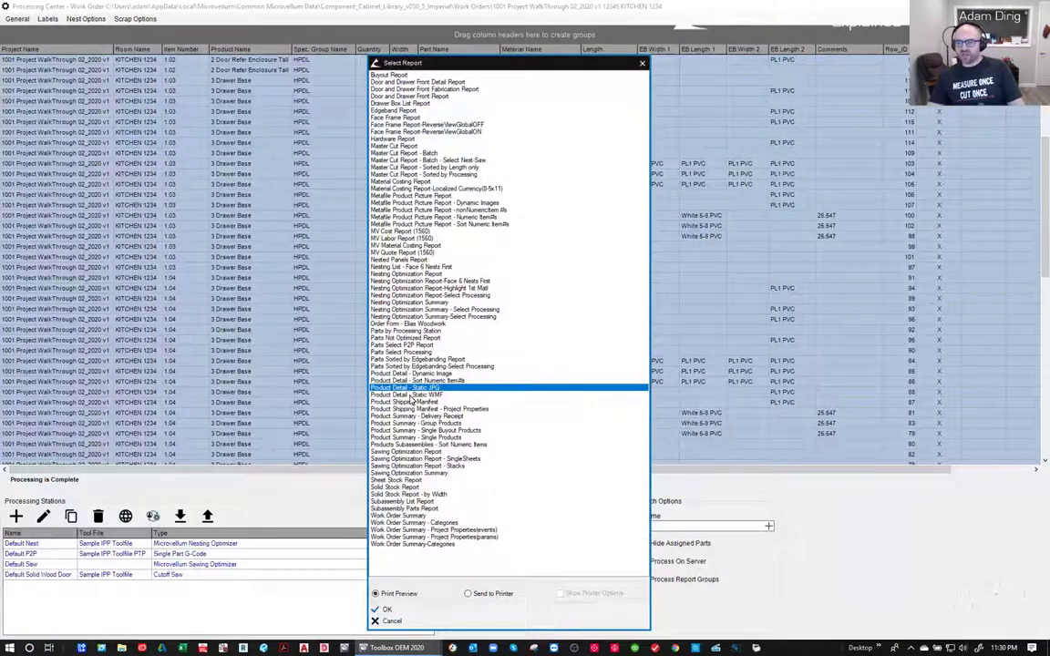
- Look over the Product Detail - Static WMF, Sawing Optimization and Nested Panels reports in the list, and open a print preview of Nesting Optimization Report
click(412, 395)
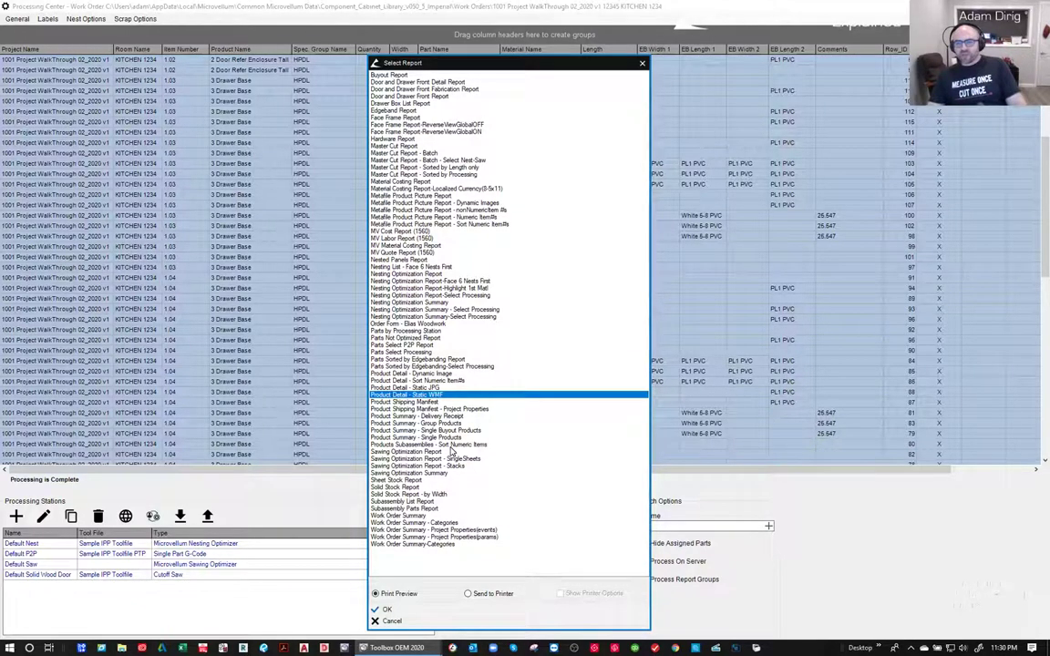
click(451, 451)
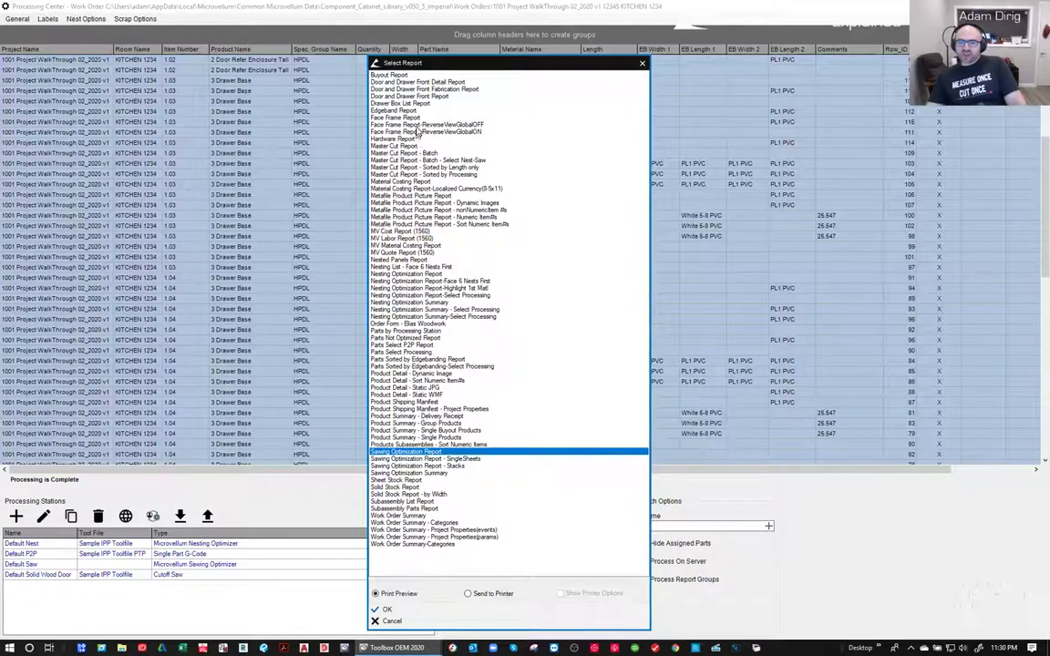
click(412, 260)
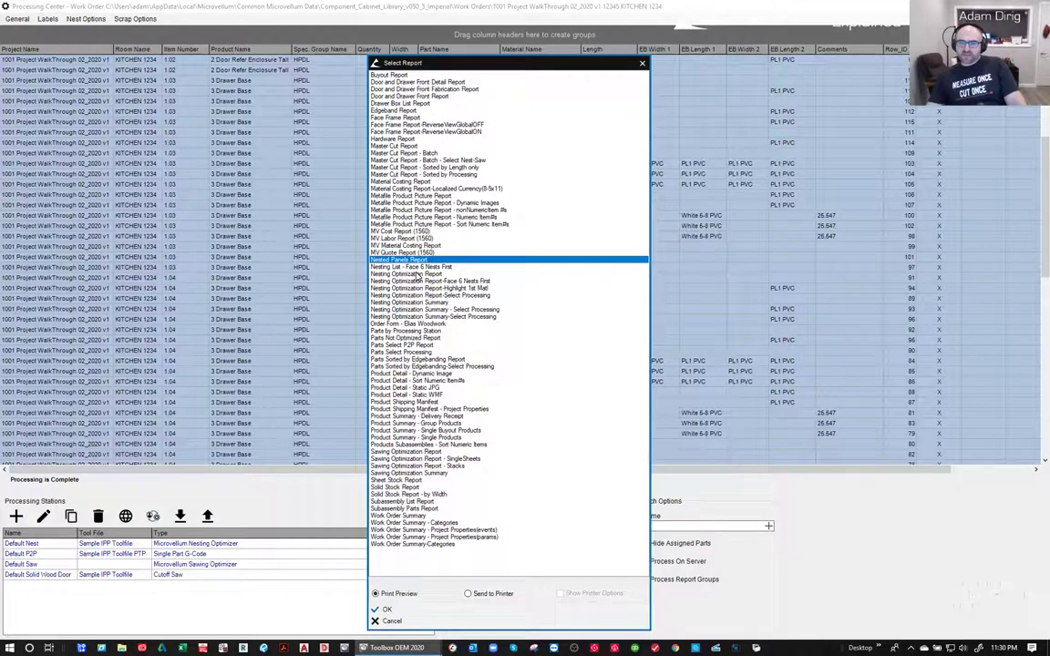
click(417, 274)
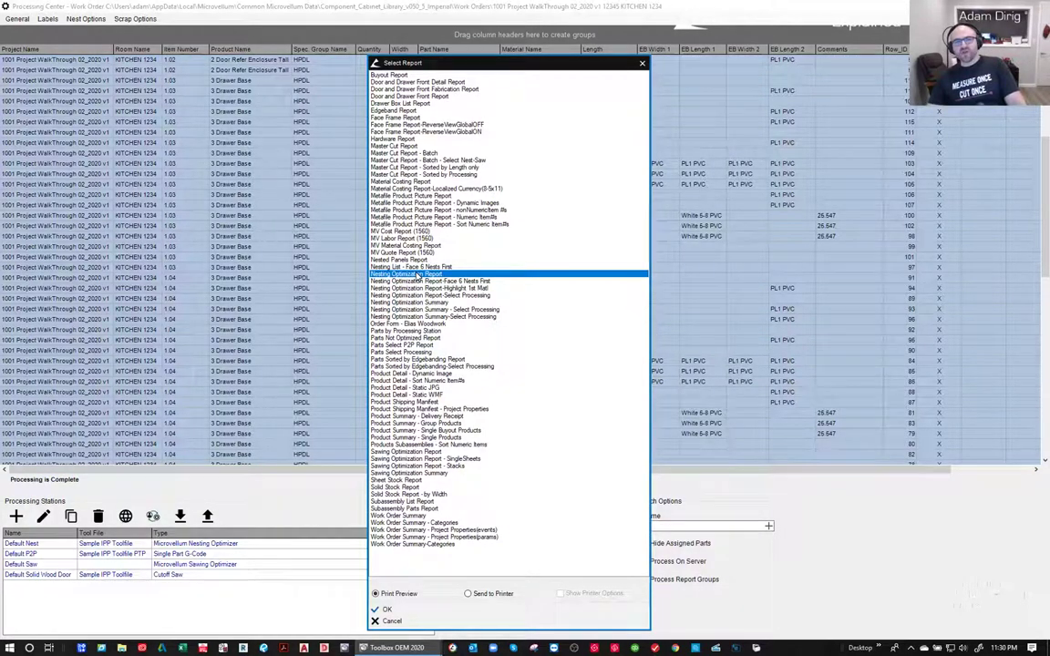
double_click(418, 275)
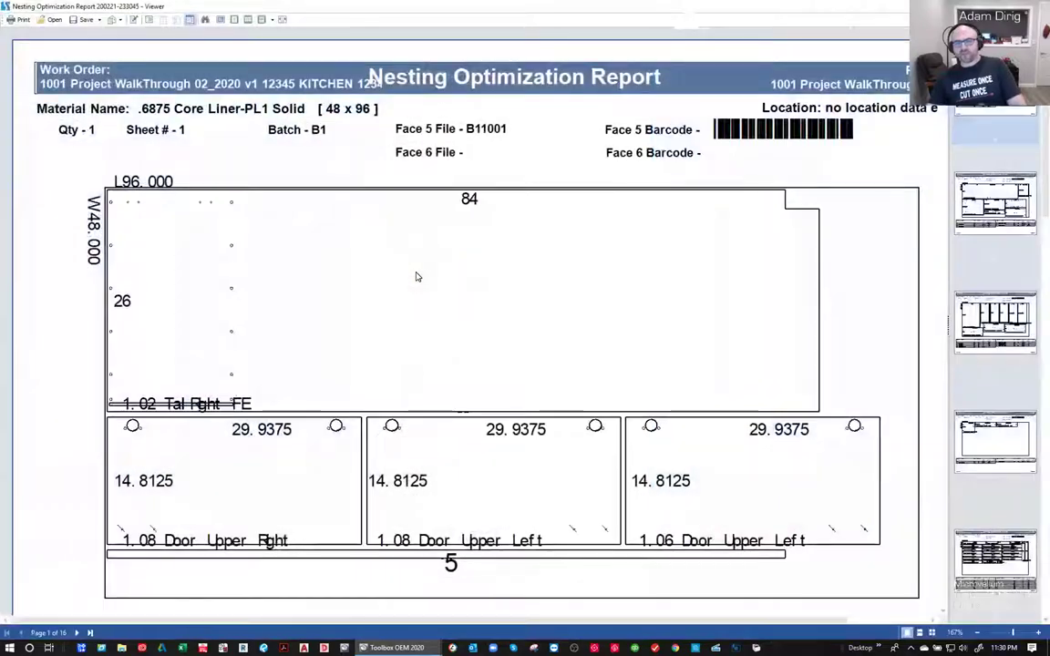
- Examine the nested sheet layouts, barcodes and part tables on the first five pages of the Nesting Optimization Report, and close the preview
ctrl+scroll(471, 245, down, 2)
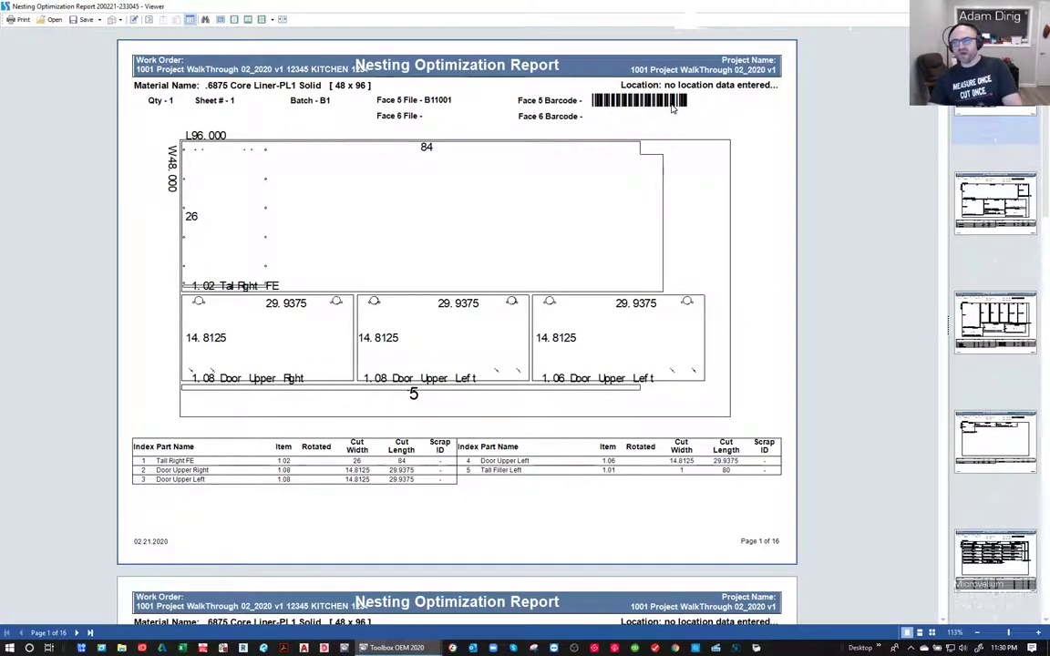
scroll(672, 108, down, 3)
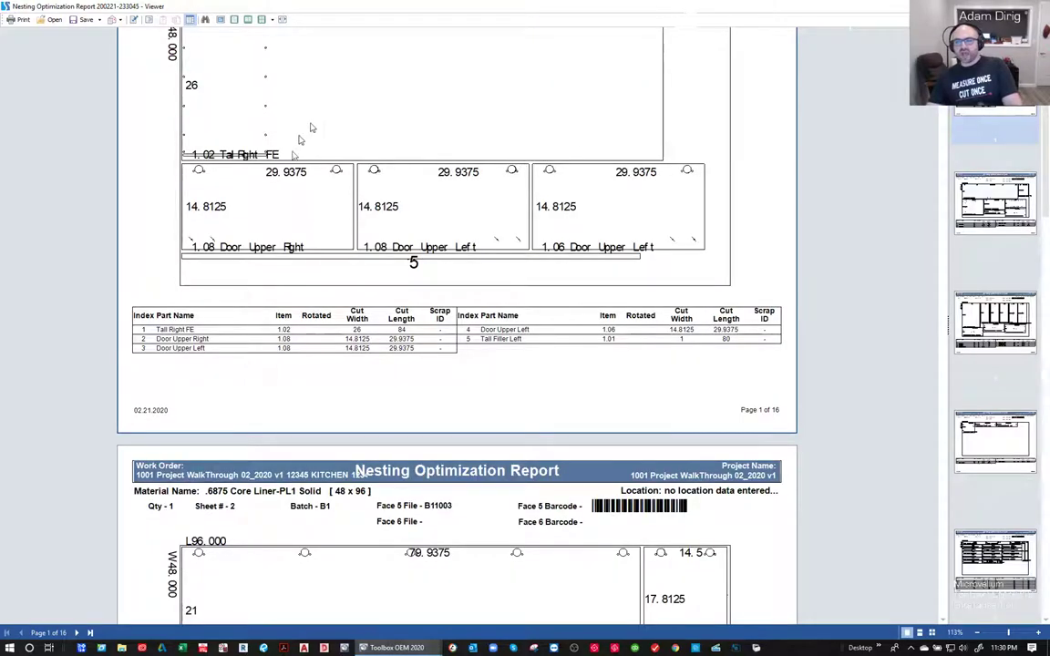
scroll(626, 151, down, 2)
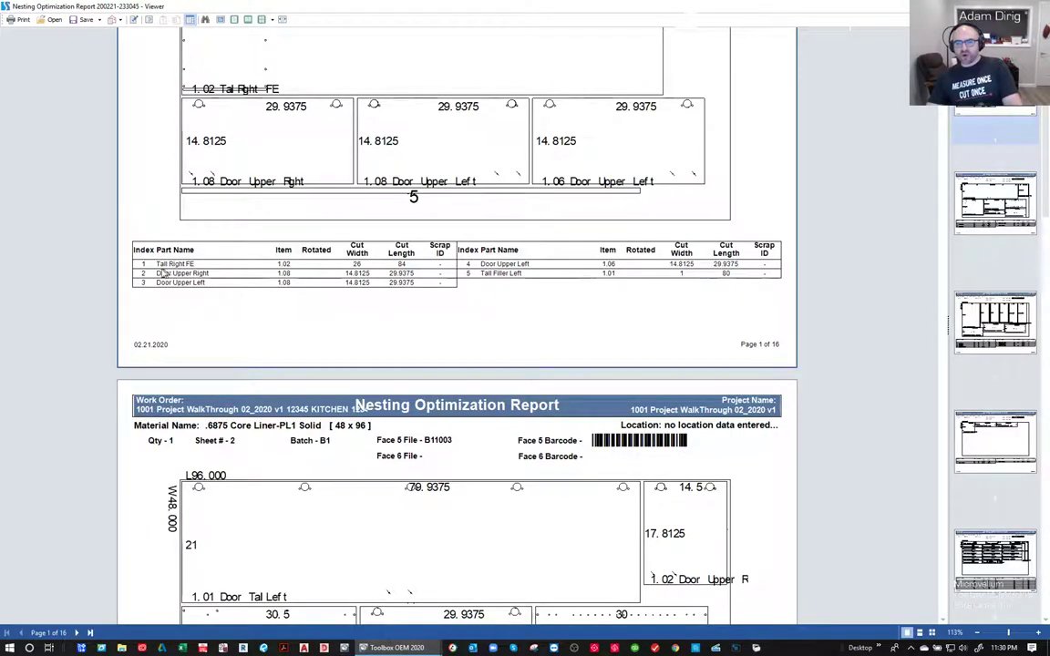
scroll(422, 266, up, 2)
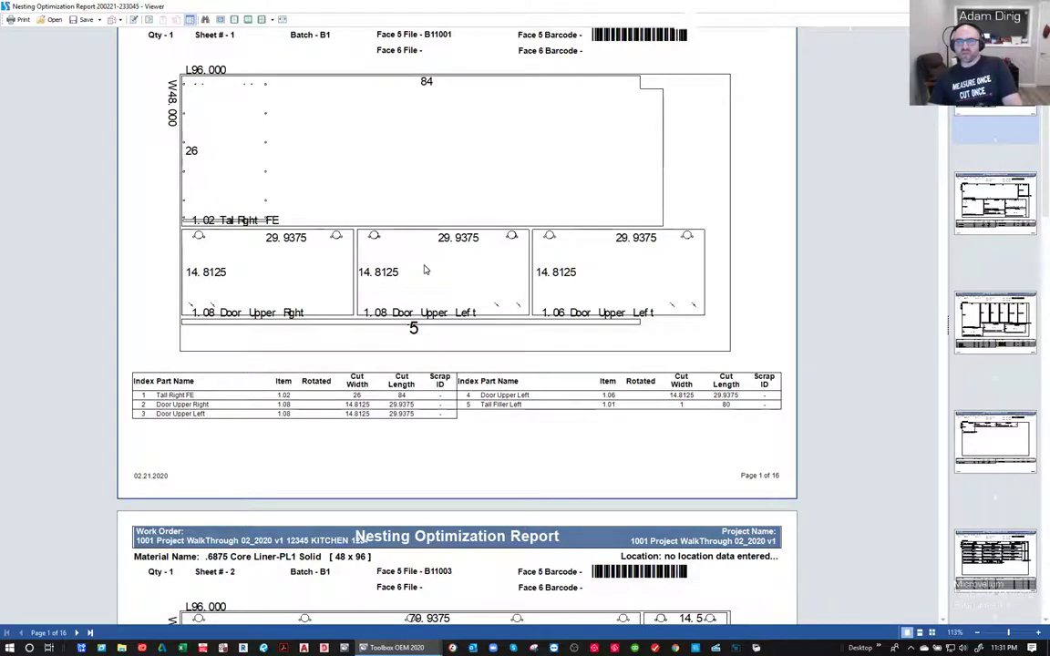
scroll(423, 270, down, 10)
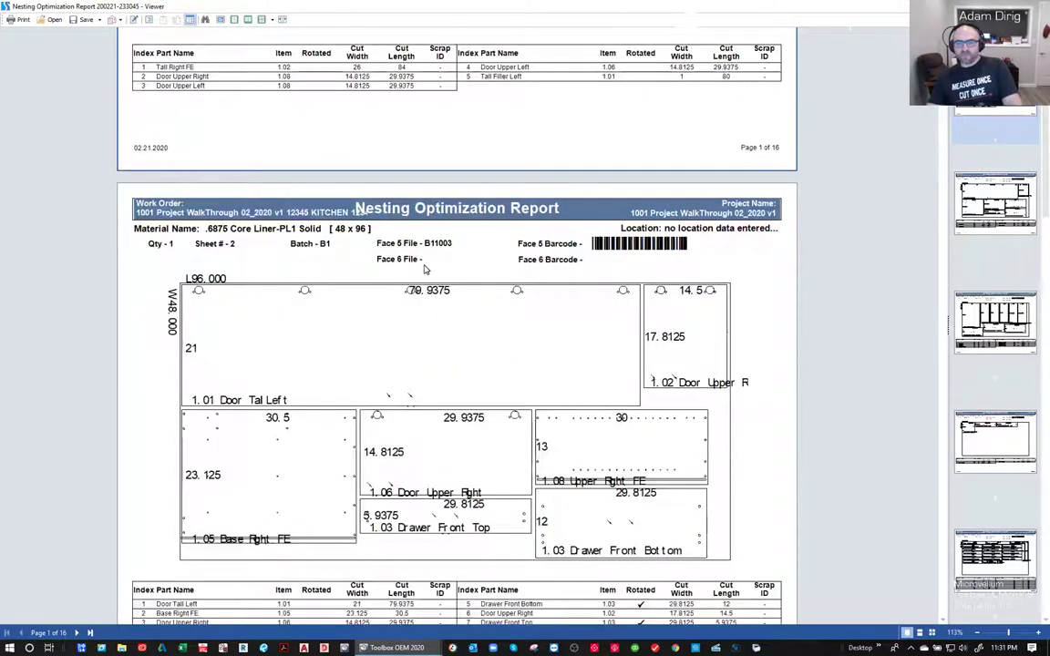
scroll(424, 270, down, 1)
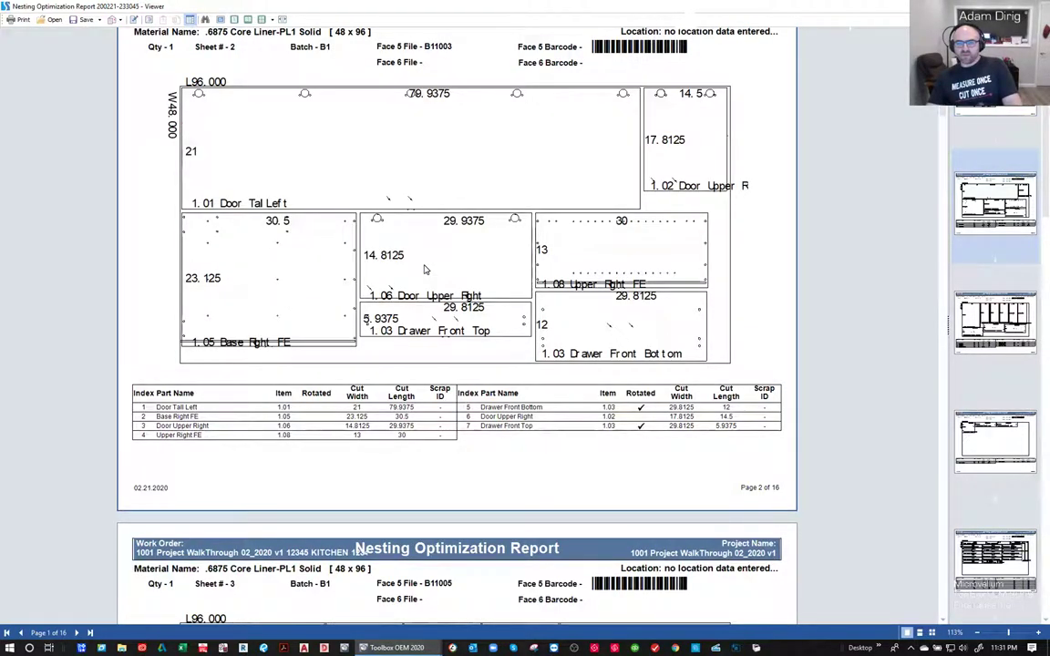
scroll(424, 269, down, 5)
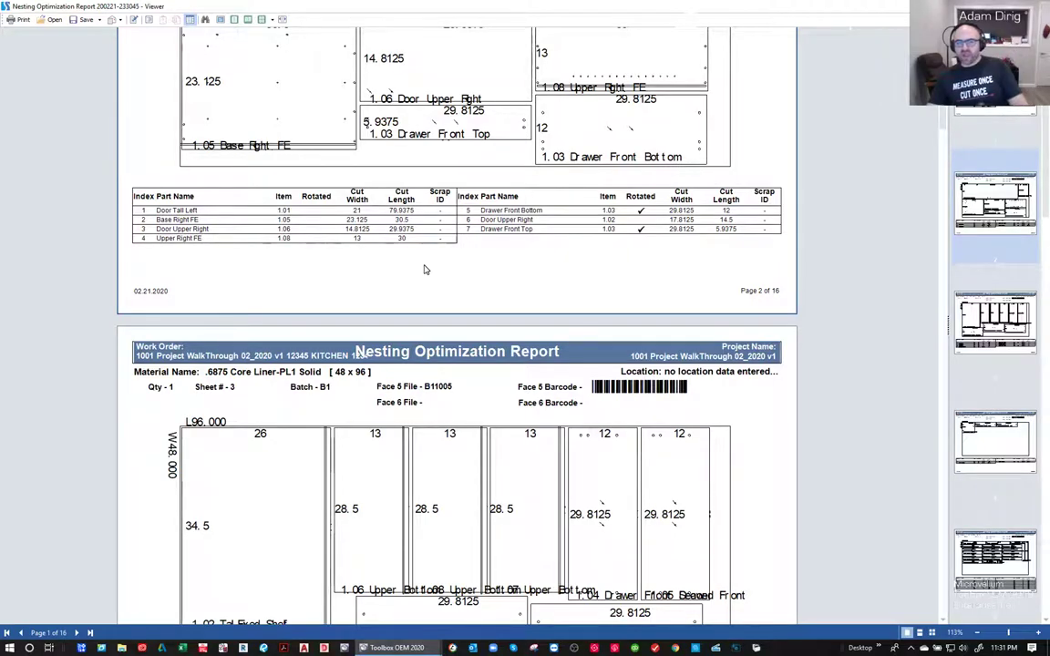
scroll(424, 270, down, 1)
scroll(424, 270, down, 14)
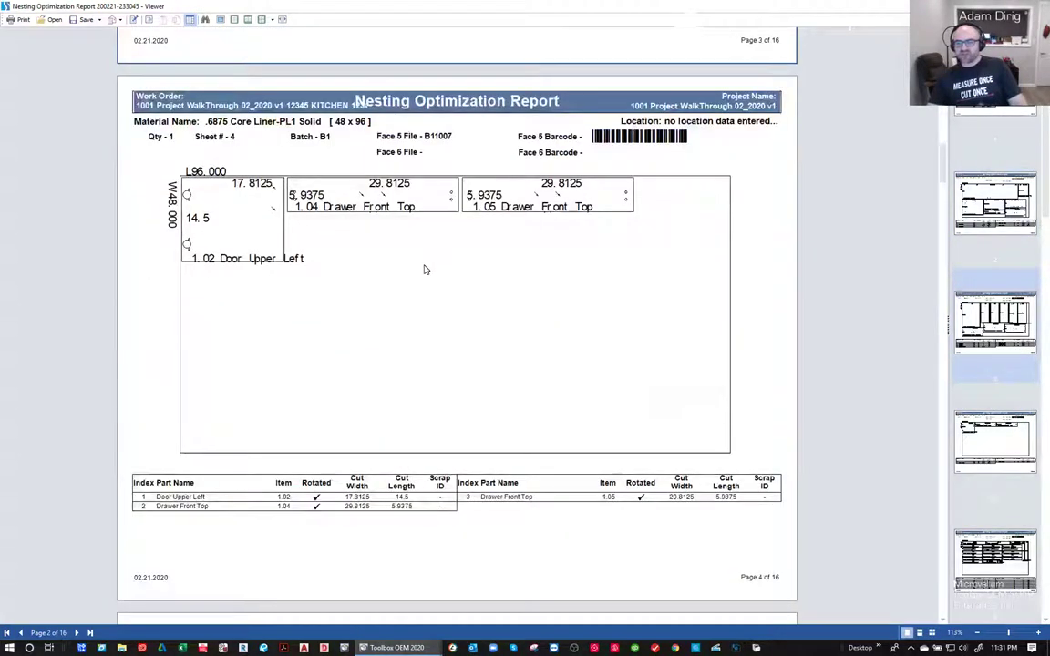
scroll(423, 270, down, 6)
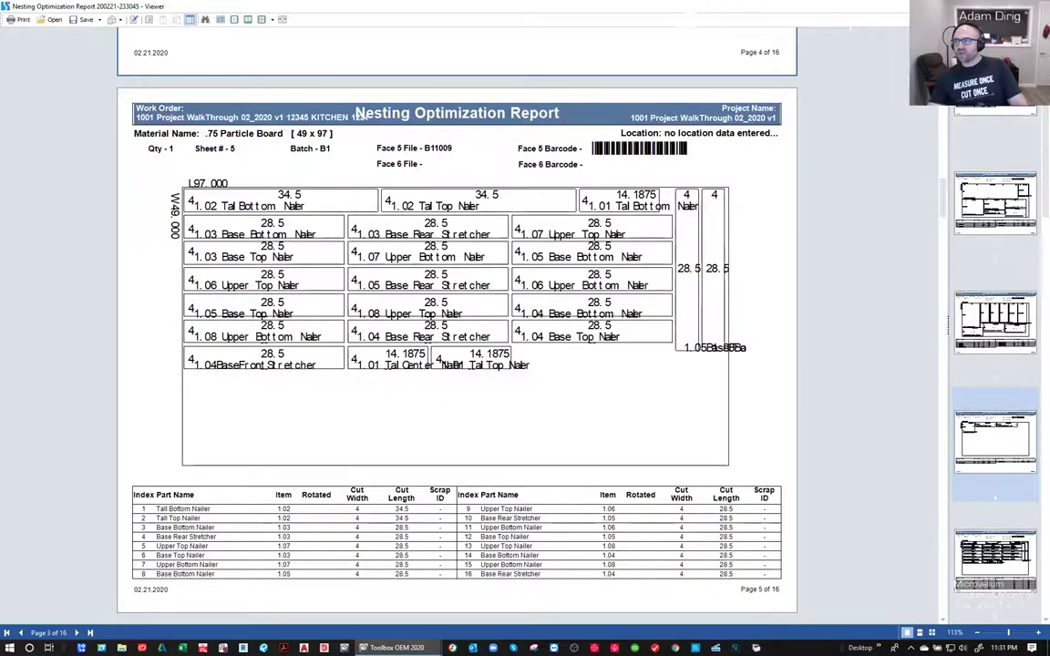
key(alt+F4)
click(472, 282)
click(425, 295)
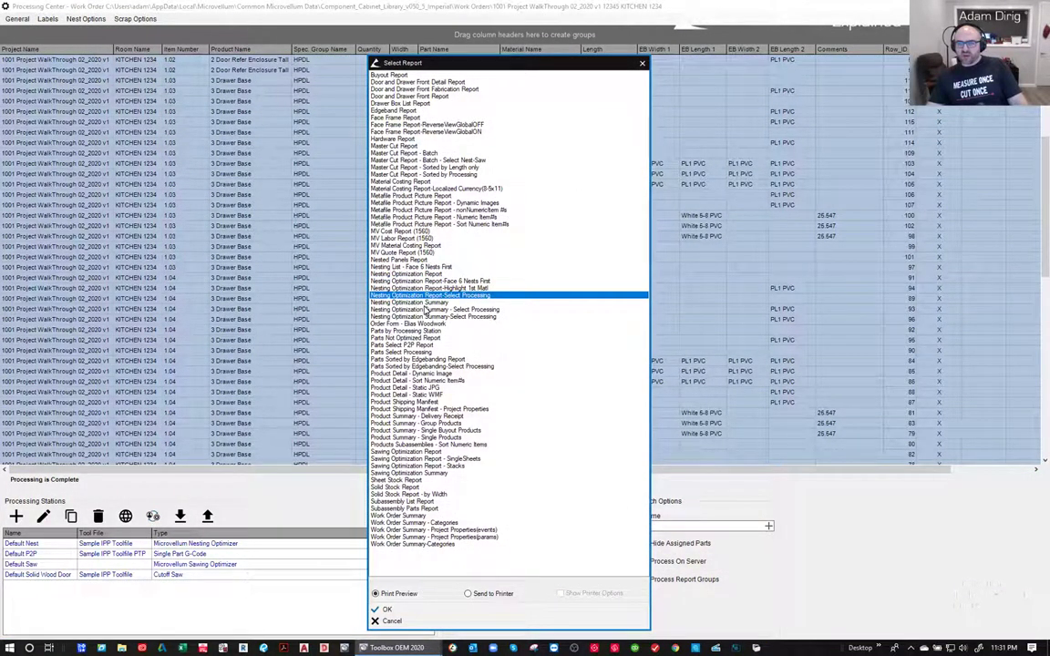
click(426, 310)
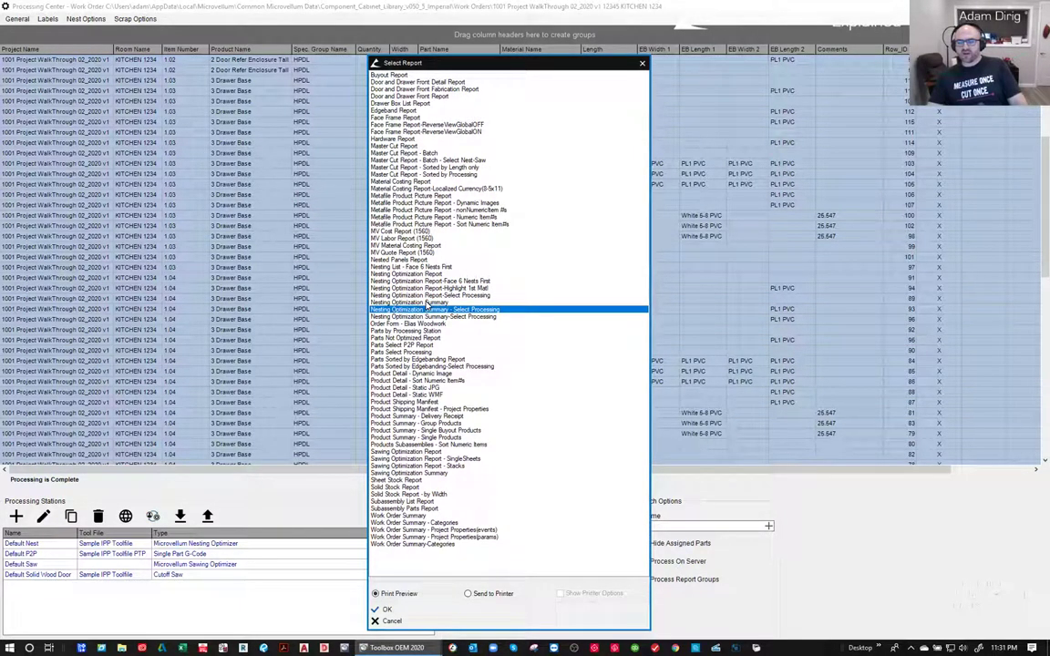
double_click(425, 305)
click(575, 373)
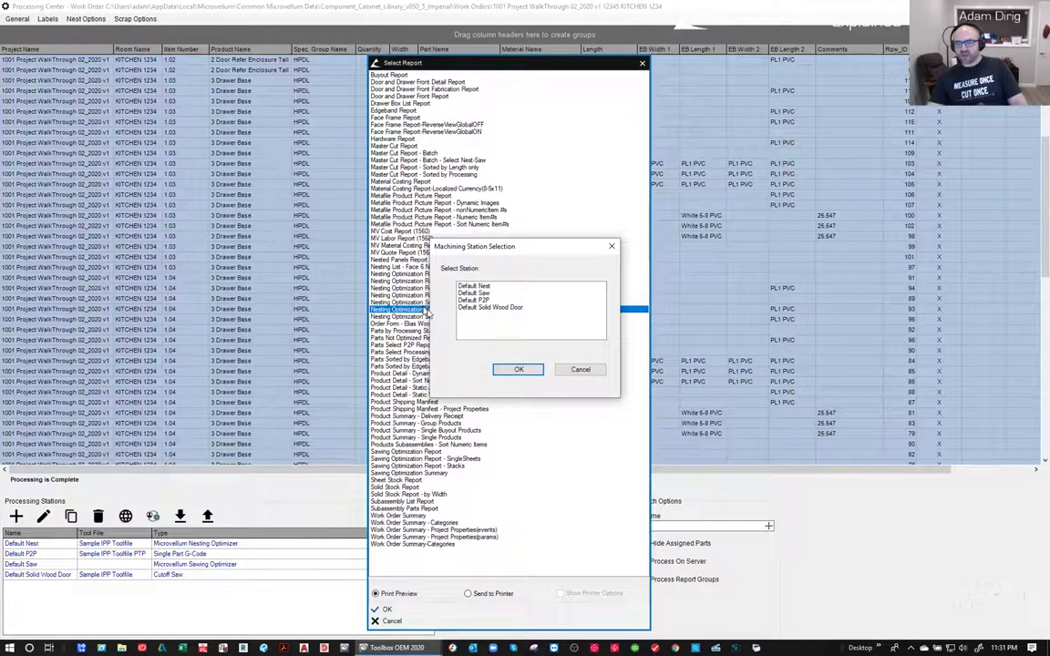
click(575, 373)
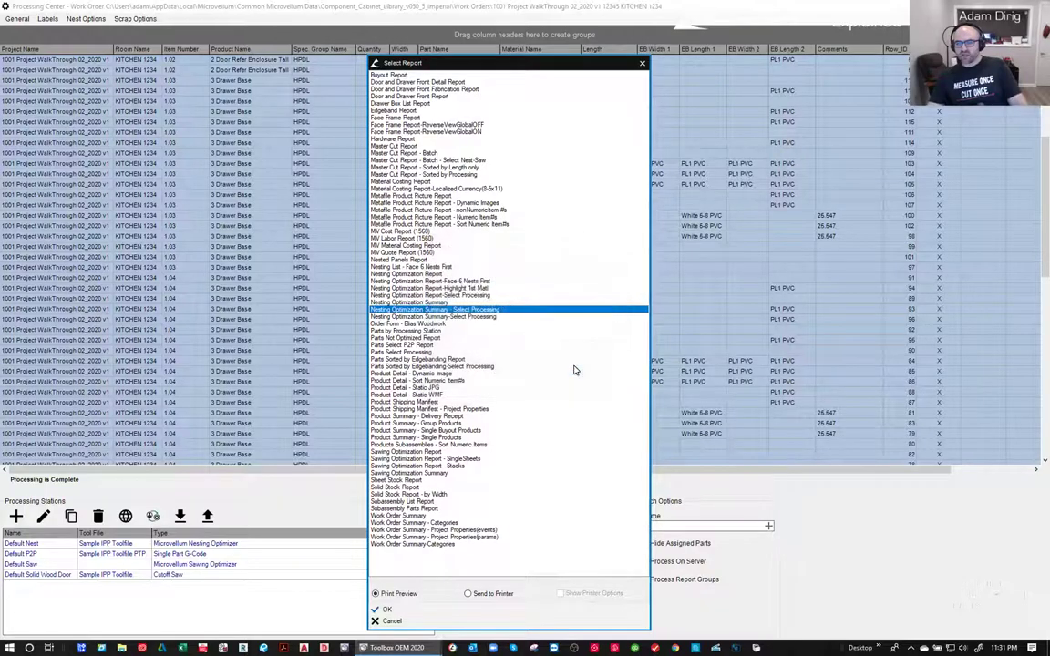
- Open a print preview of the Nesting Optimization Summary
click(424, 303)
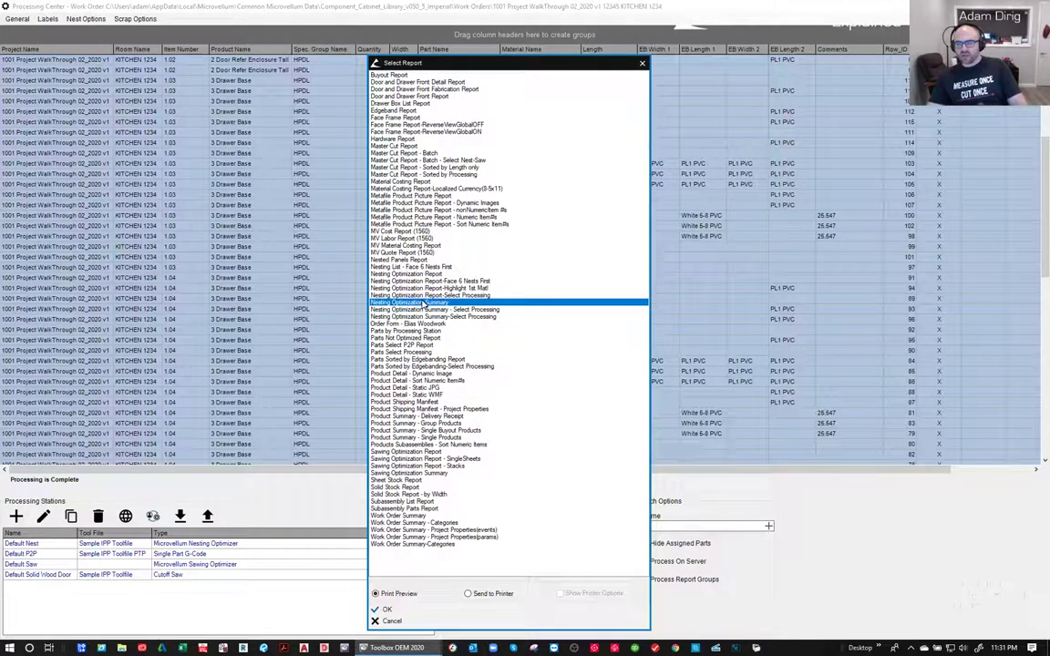
double_click(423, 303)
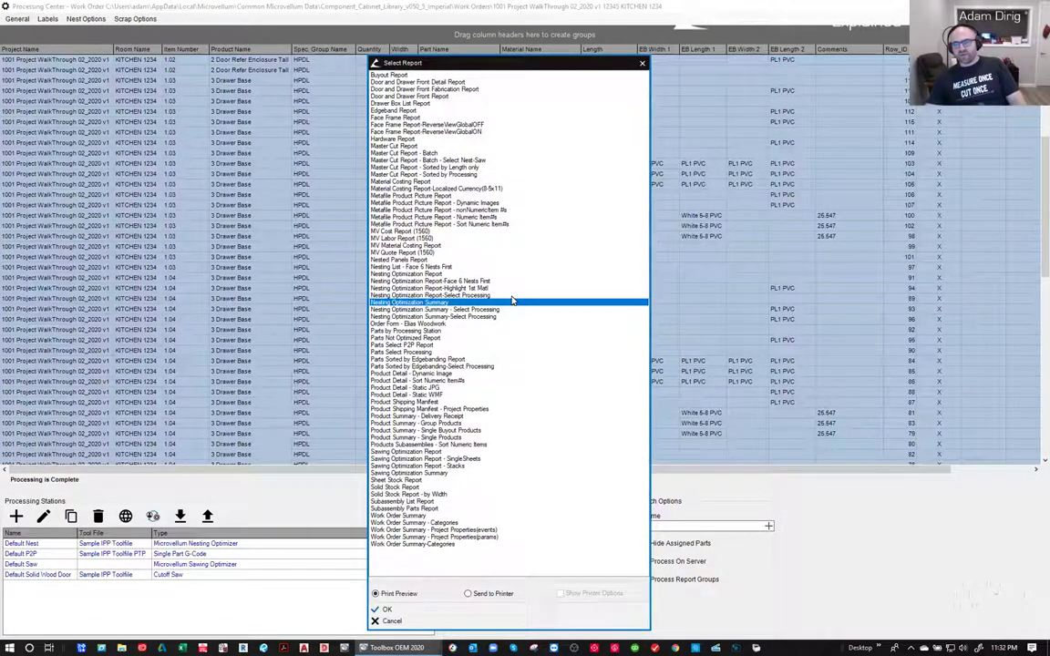
- Look over the Order Form - Elias Woodwork and MV Cost Report entries, and open a print preview of MV Quote Report (1560)
click(407, 325)
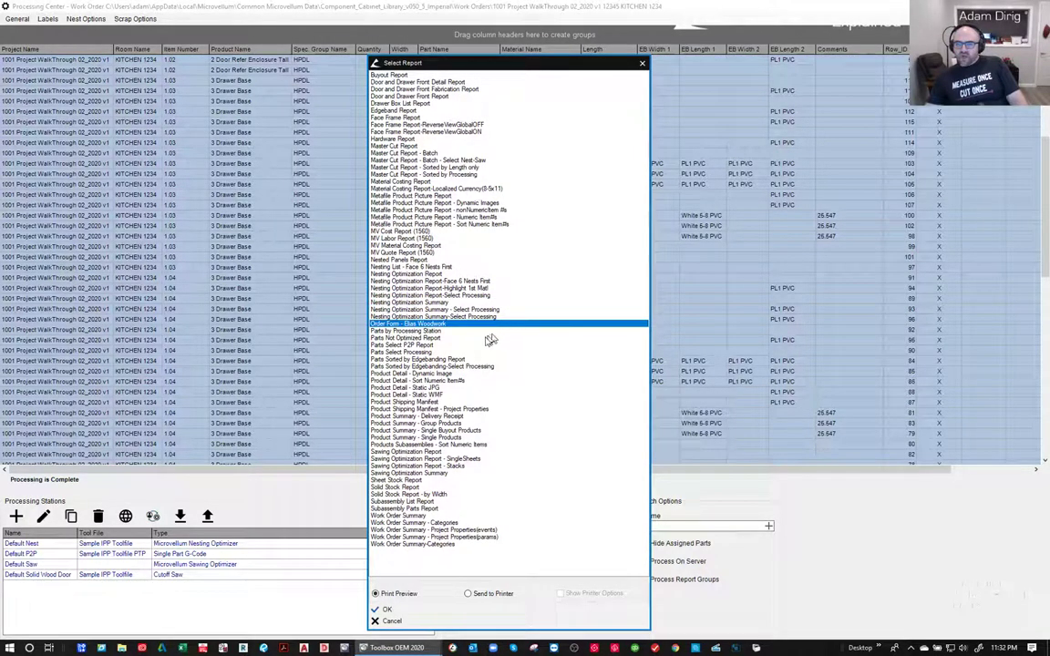
click(421, 255)
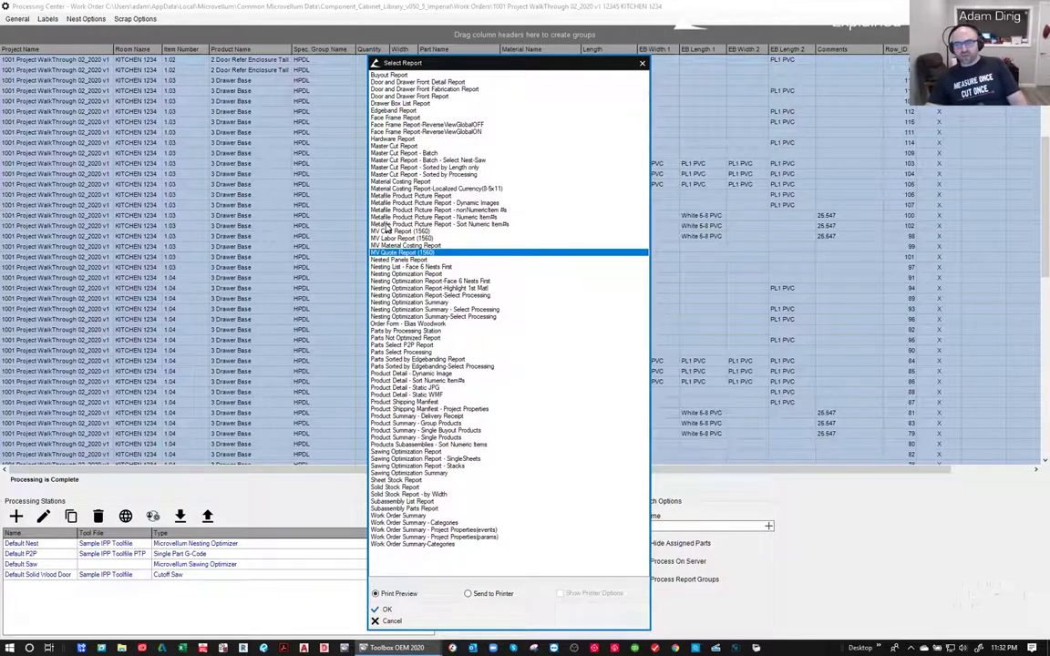
click(387, 233)
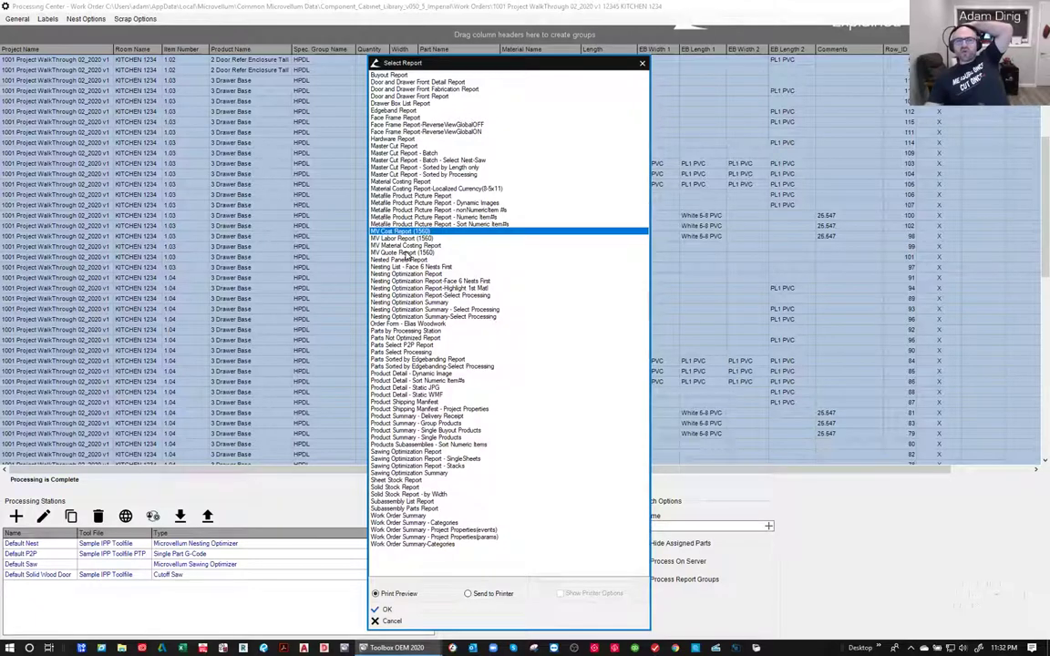
click(407, 254)
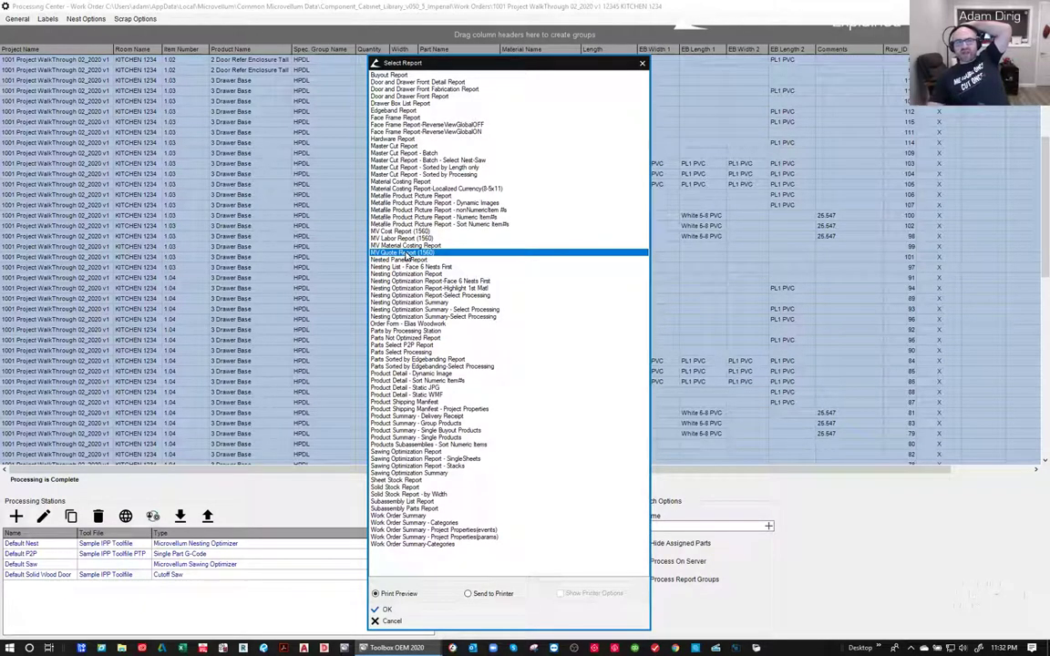
double_click(407, 254)
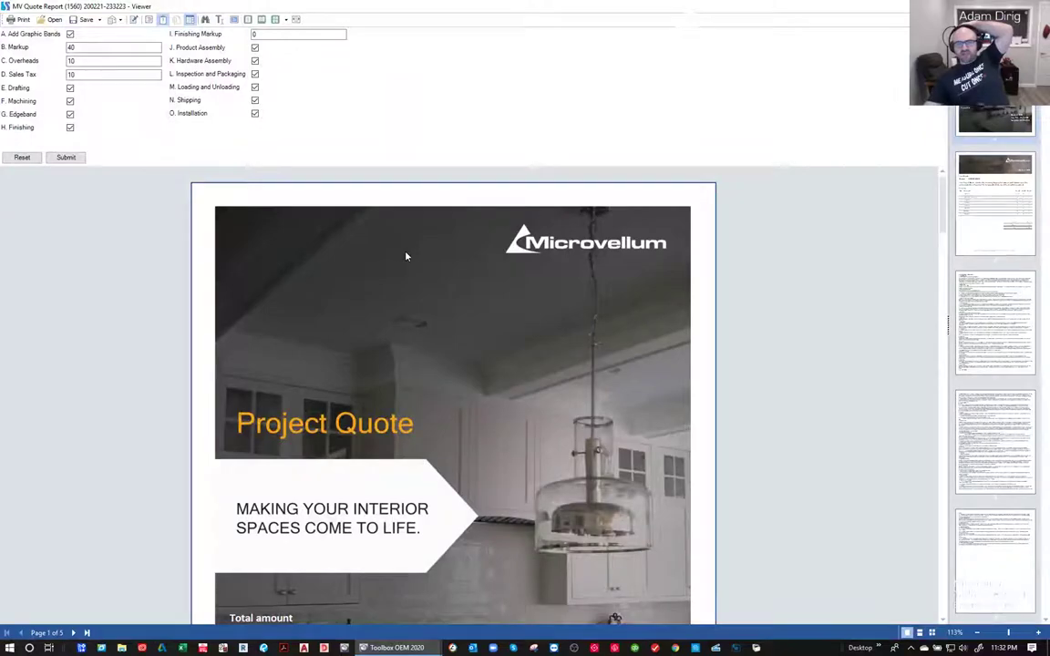
- Examine the project quote's cover page and the second page's product list, subtotal, sales tax and total
scroll(525, 284, down, 1)
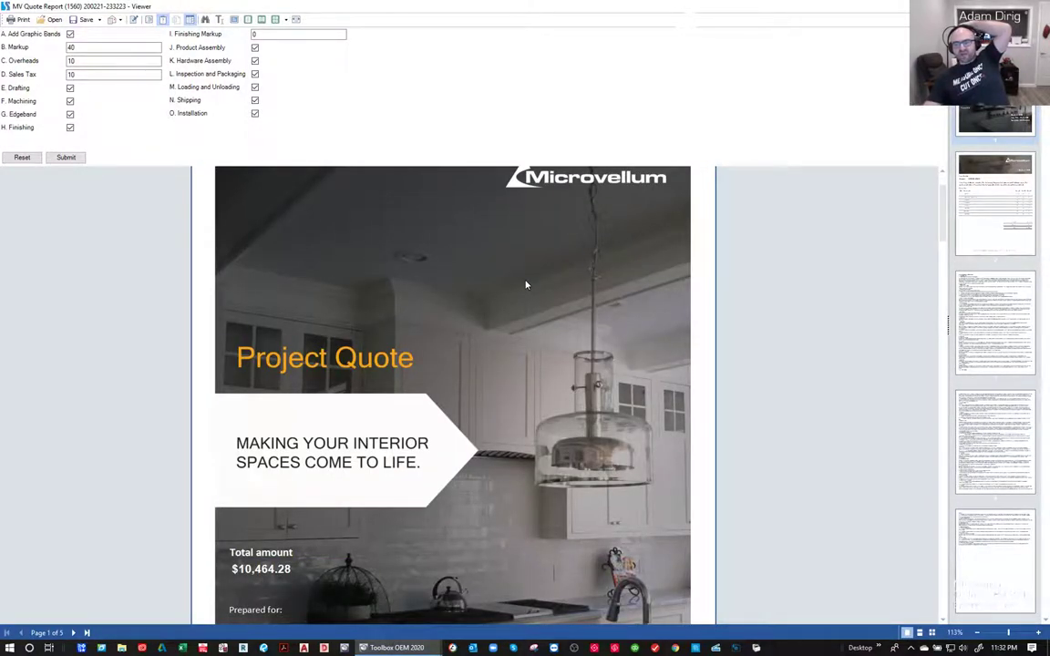
scroll(524, 284, down, 2)
scroll(525, 284, down, 1)
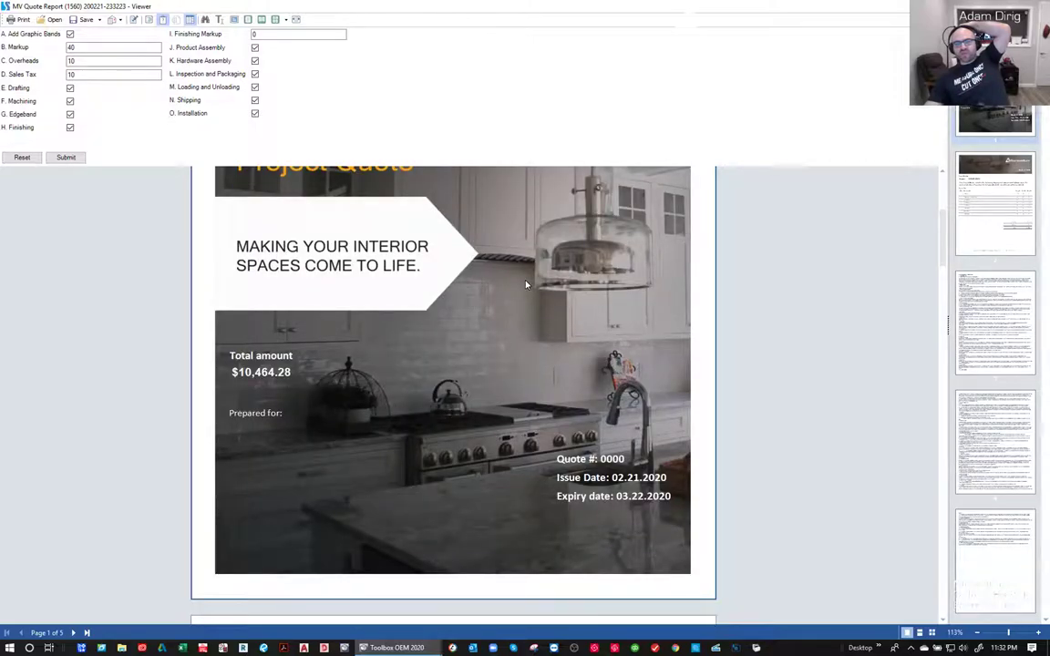
scroll(525, 285, down, 6)
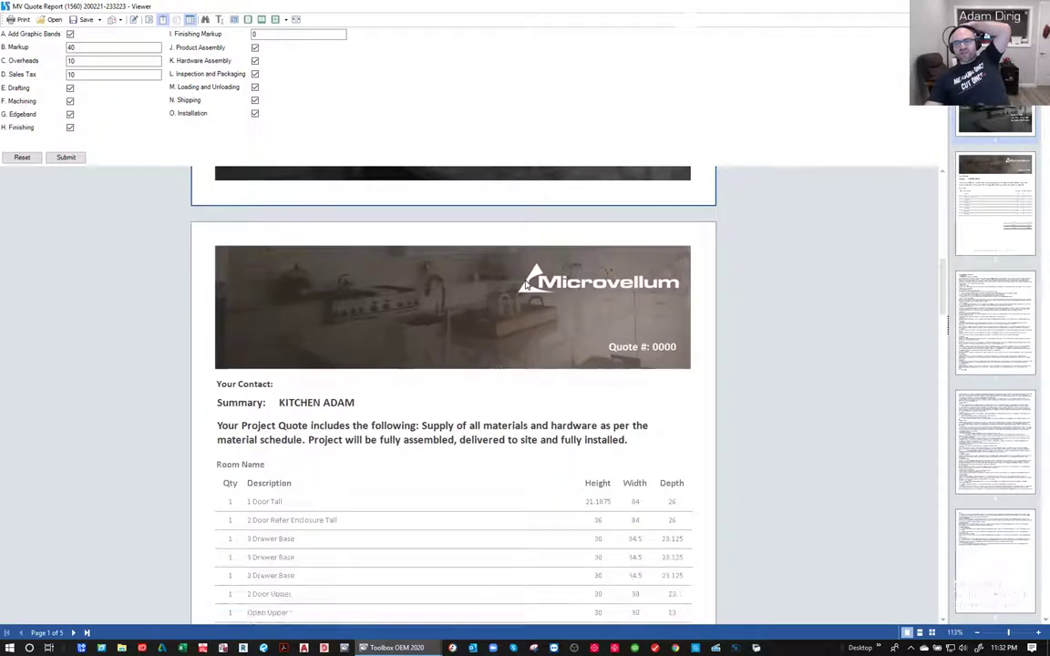
scroll(525, 284, down, 2)
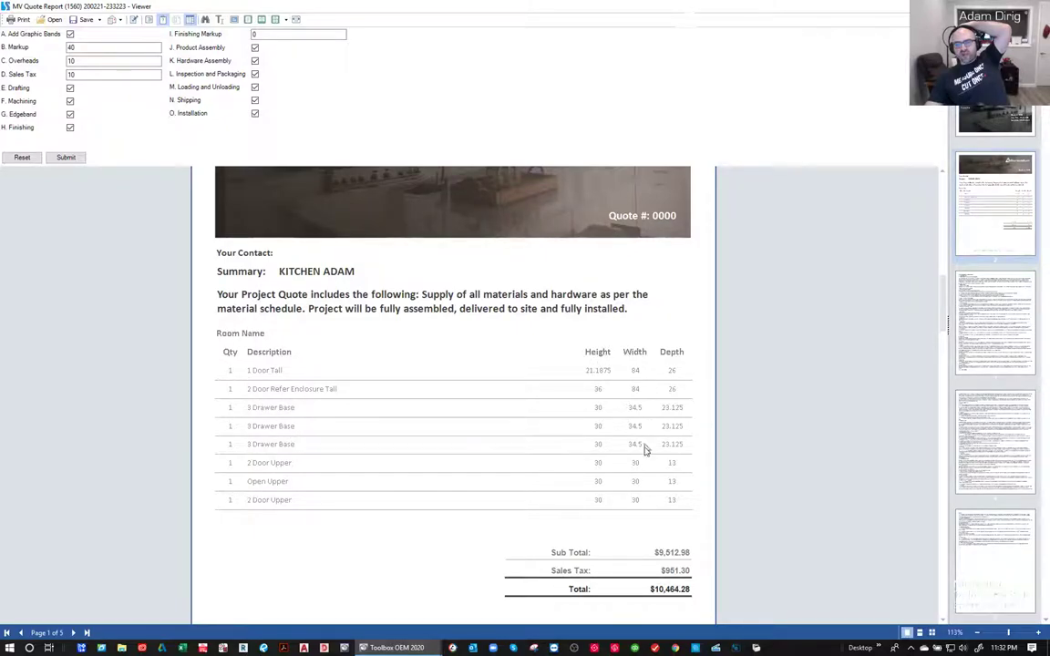
scroll(642, 492, down, 1)
scroll(641, 495, down, 1)
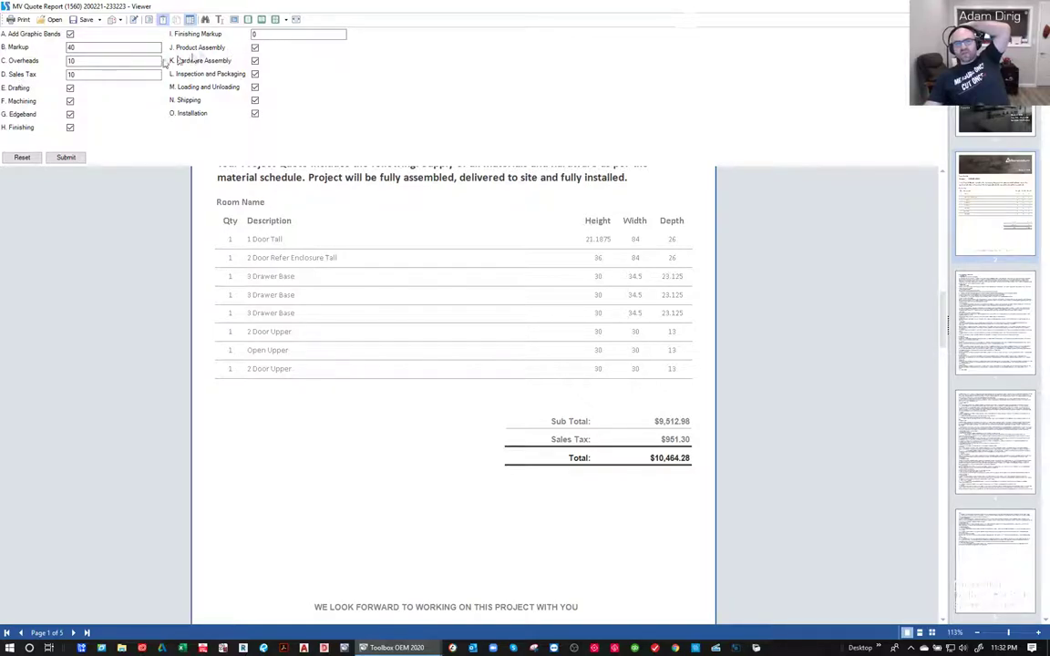
- Set the quote's Overheads to 20, regenerate the report, and check the totals on the product list and cover pages
click(111, 61)
text(20)
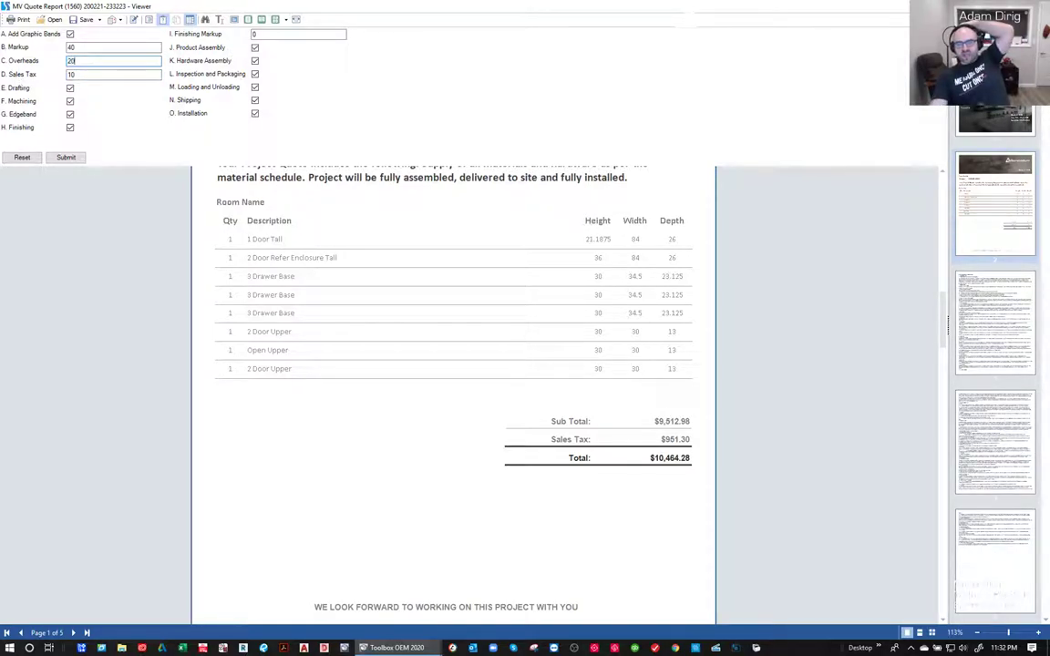
click(71, 158)
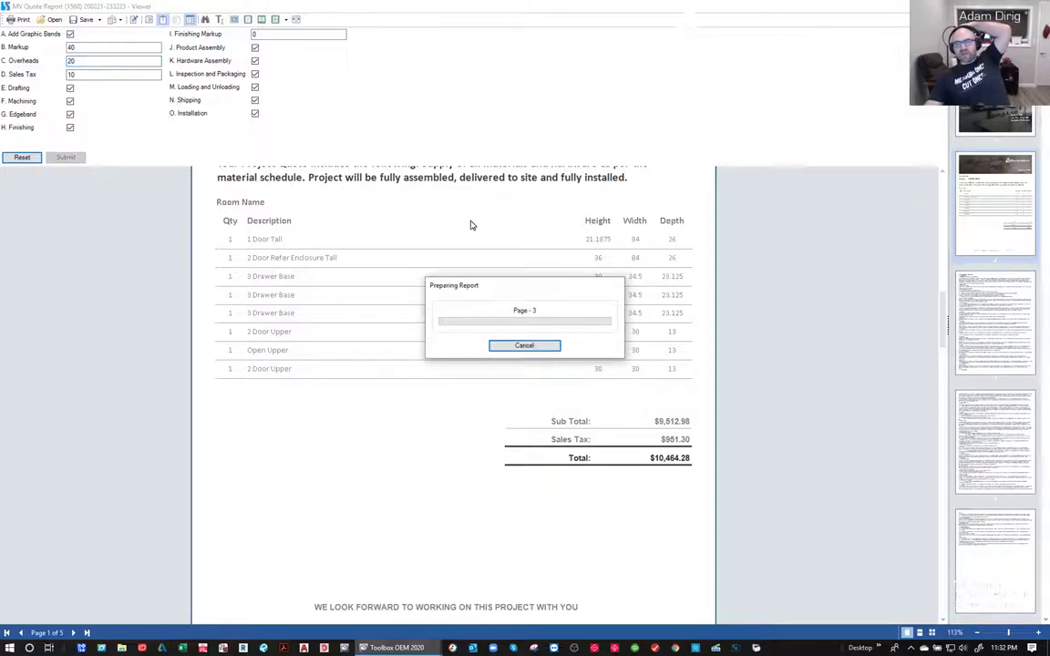
scroll(481, 343, down, 10)
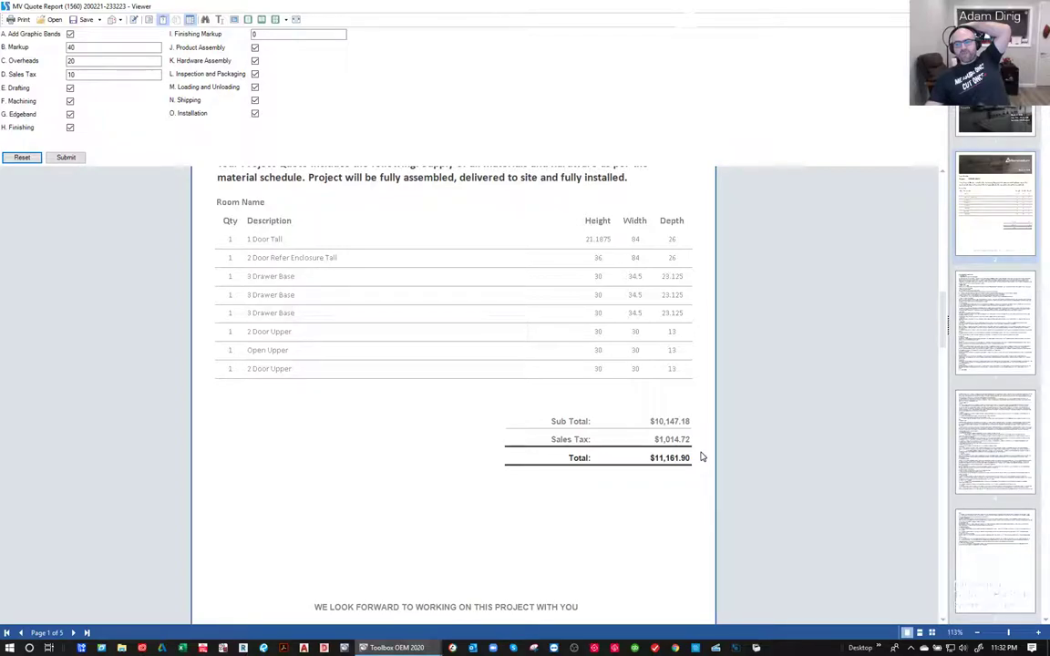
scroll(701, 457, up, 10)
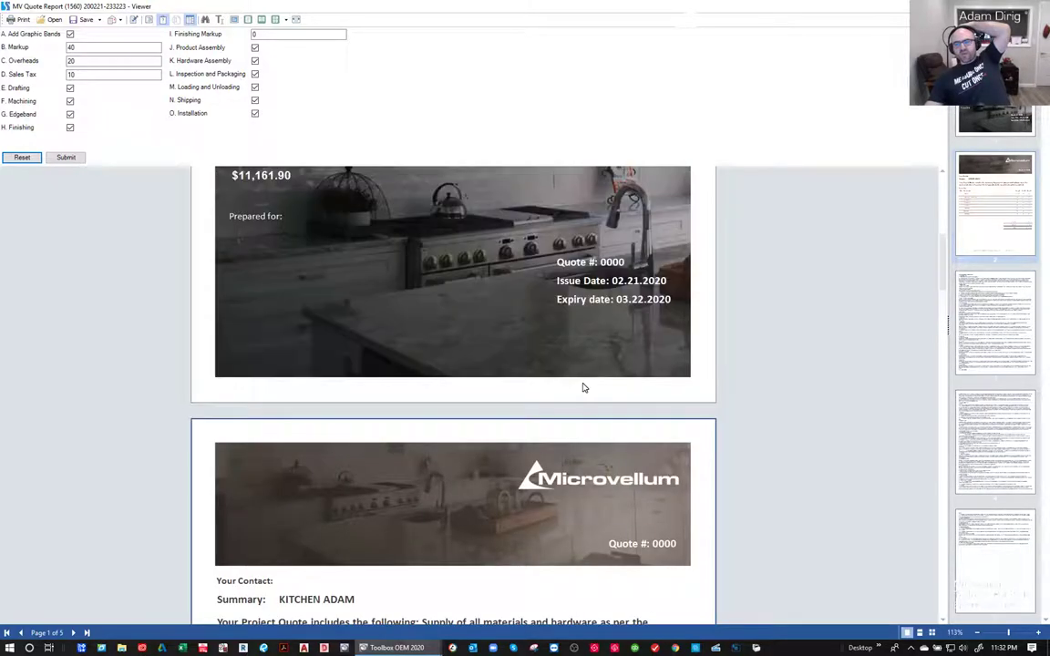
scroll(557, 359, up, 2)
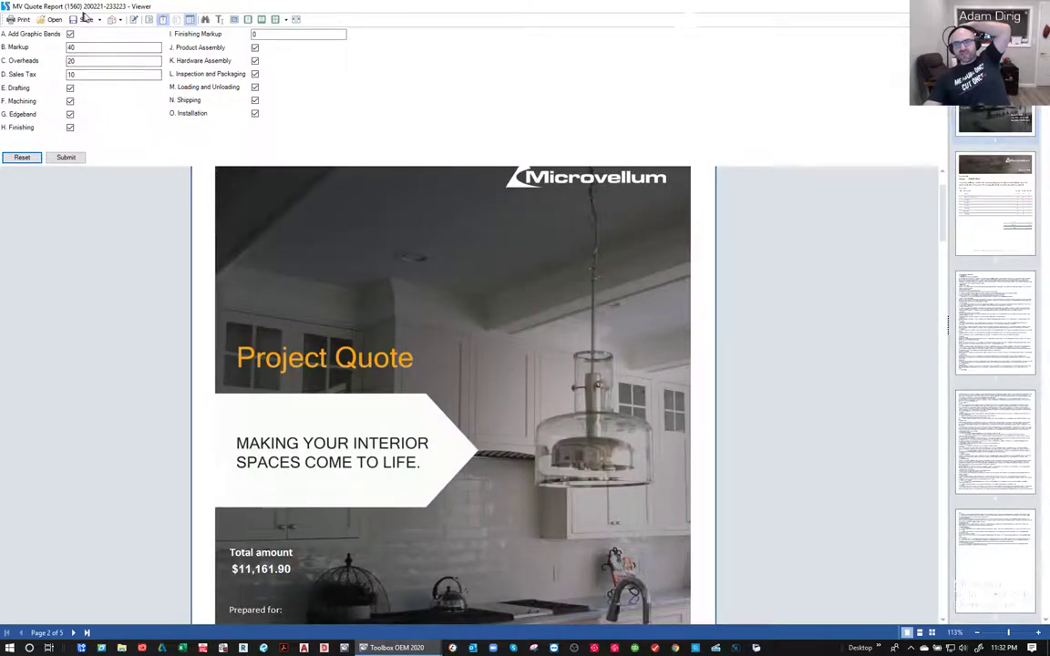
- Look over the file formats available for saving the project quote and close its preview
click(97, 20)
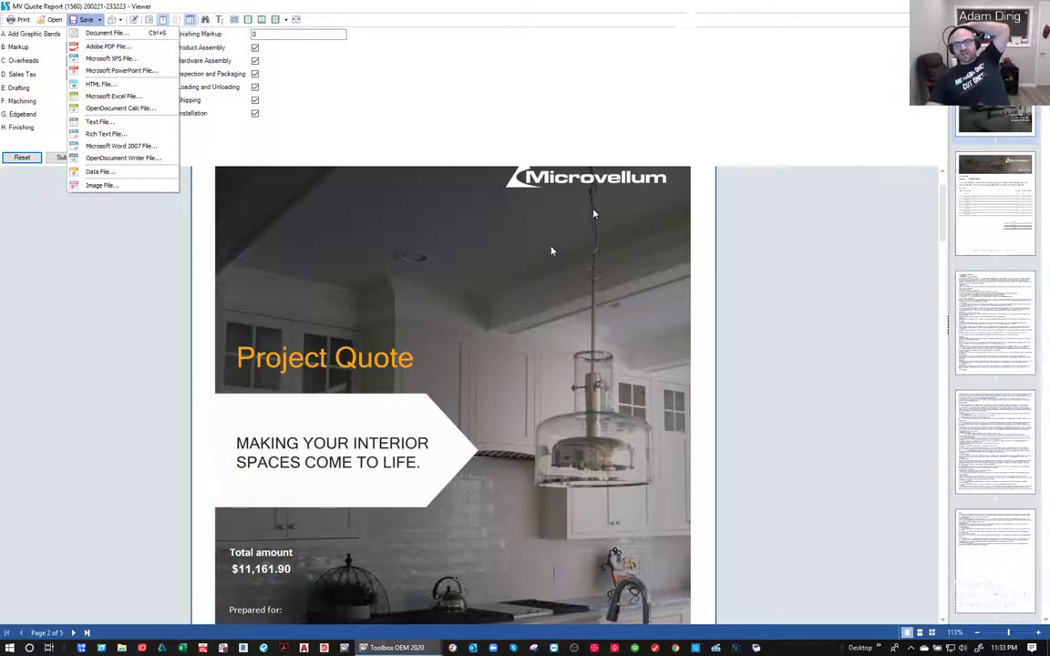
click(832, 223)
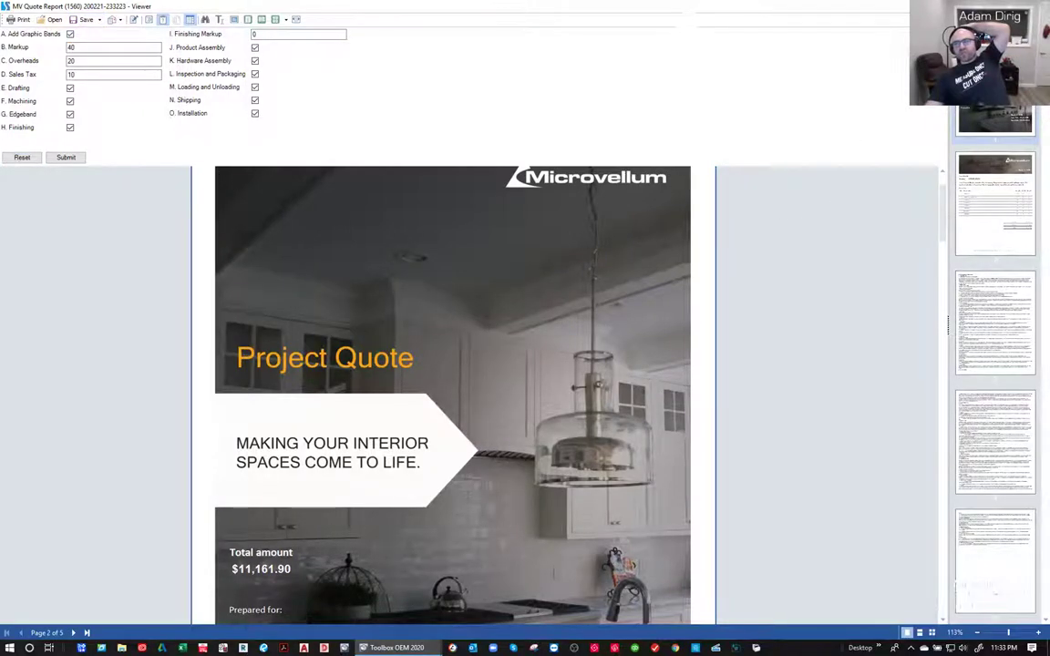
key(alt+F4)
- Open a print preview of the MV Material Costing Report and examine its products, sheet stock, edgeband and hardware costs
click(401, 246)
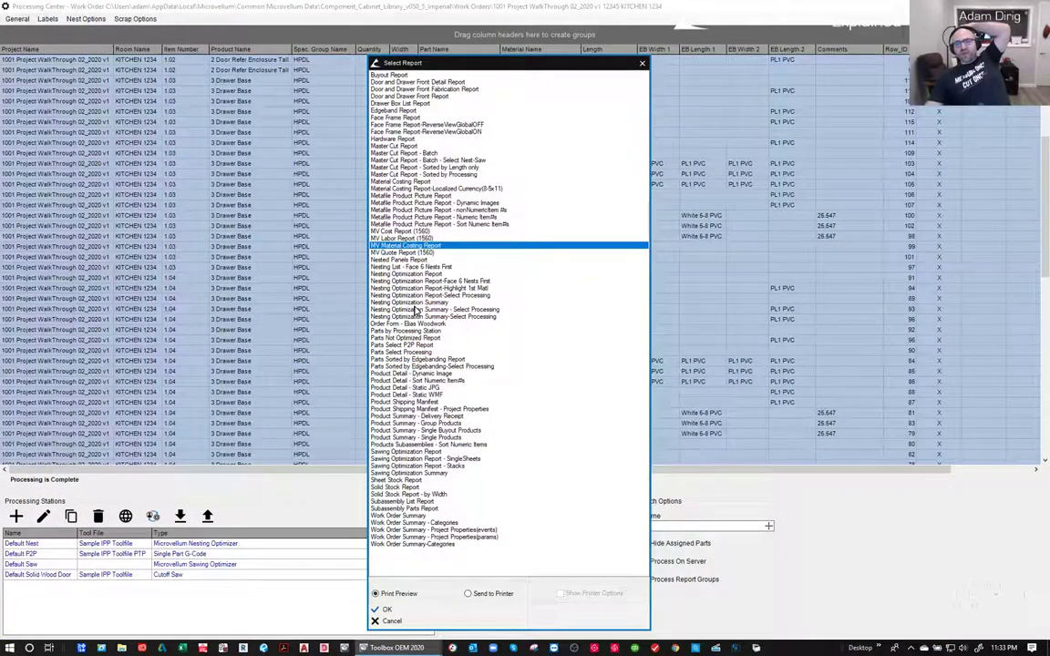
double_click(397, 247)
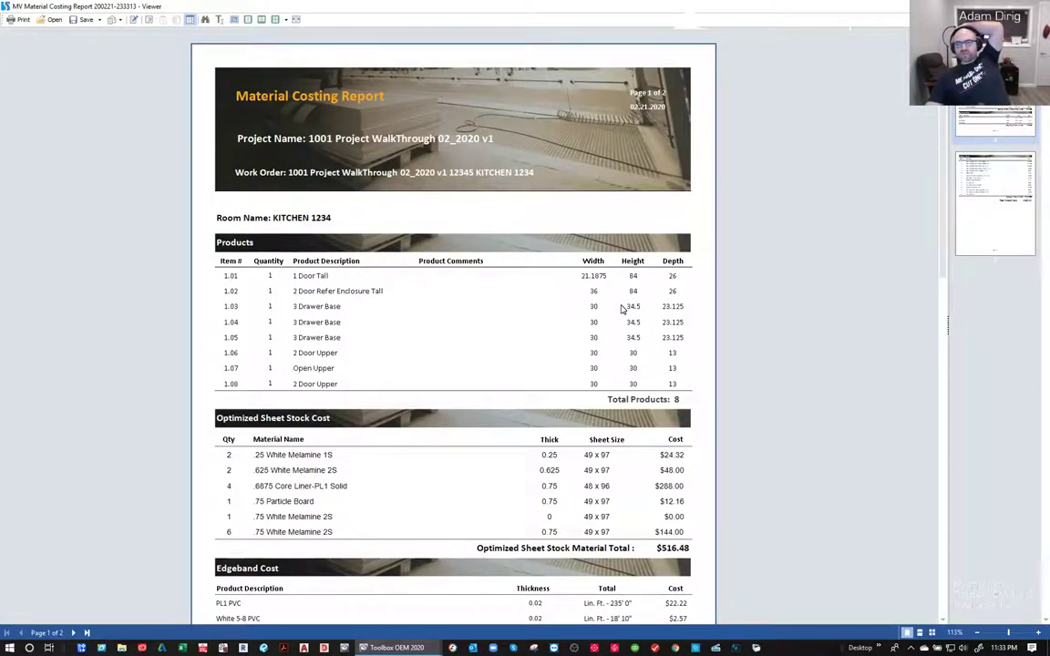
scroll(537, 274, down, 1)
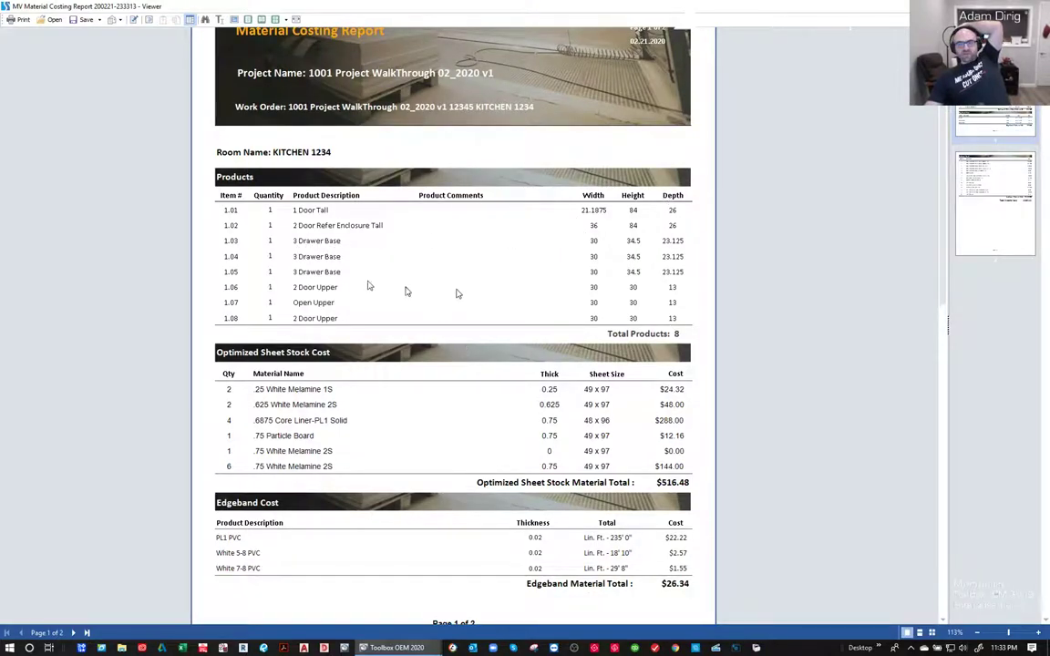
scroll(385, 230, down, 6)
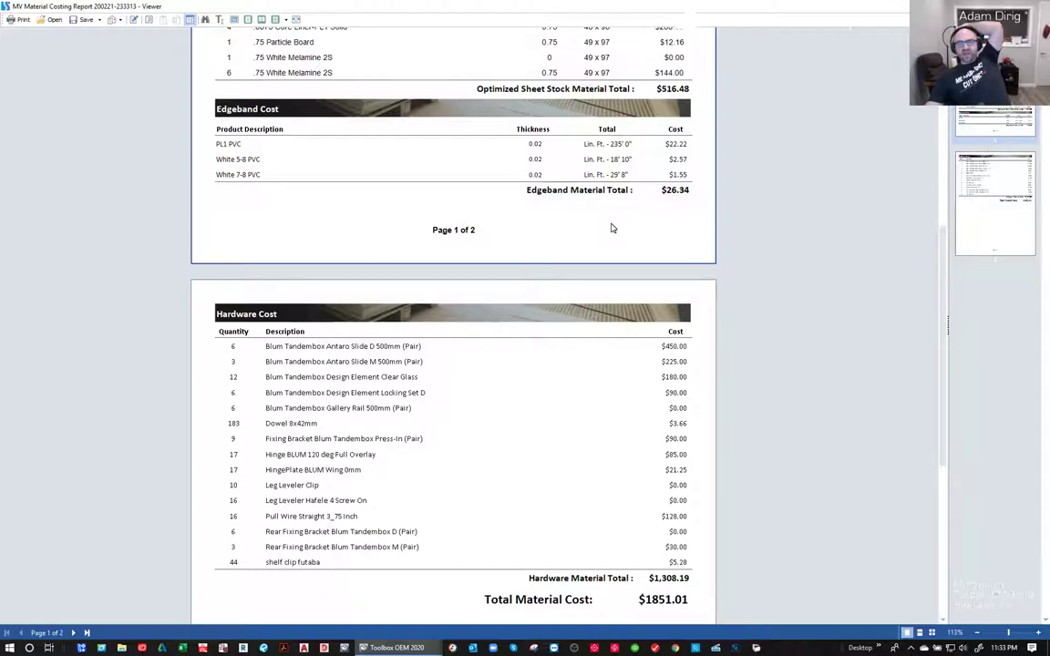
scroll(612, 228, down, 2)
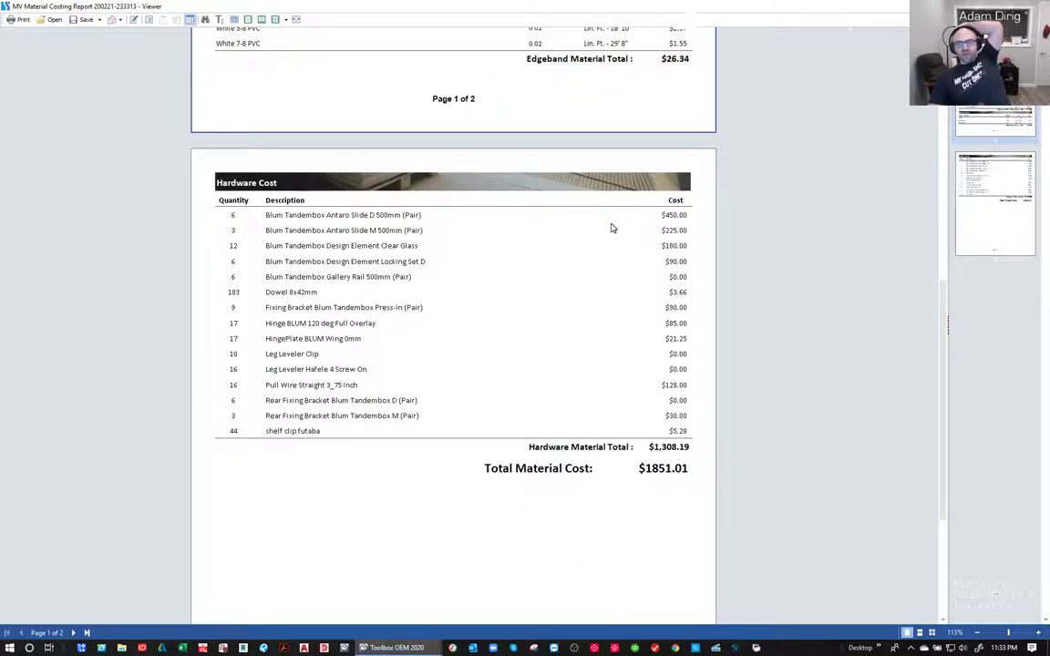
scroll(612, 228, down, 4)
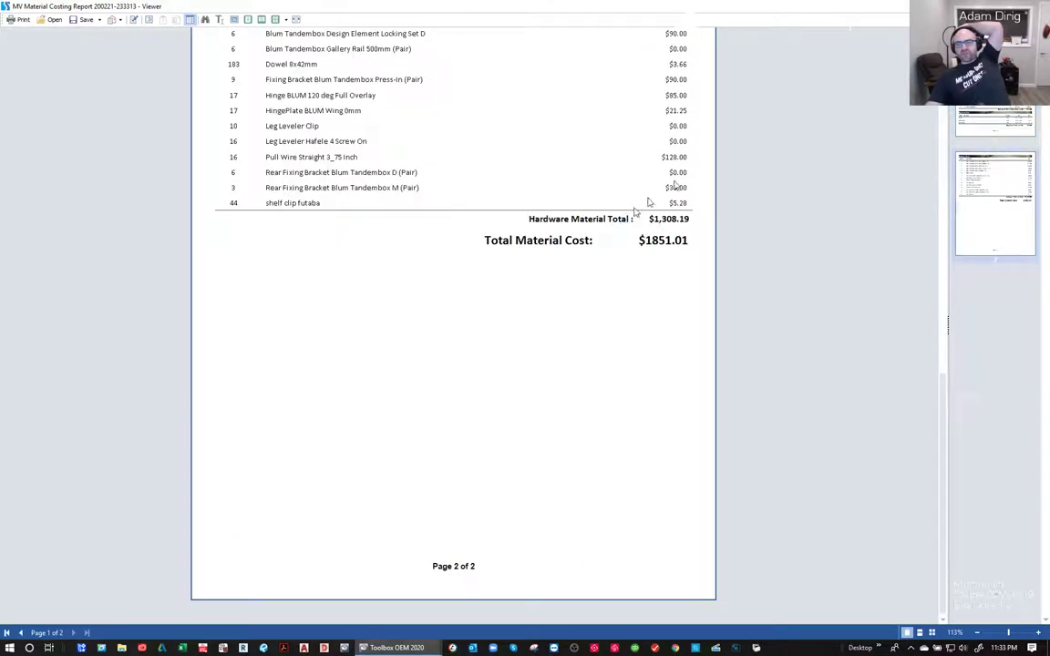
key(alt+F4)
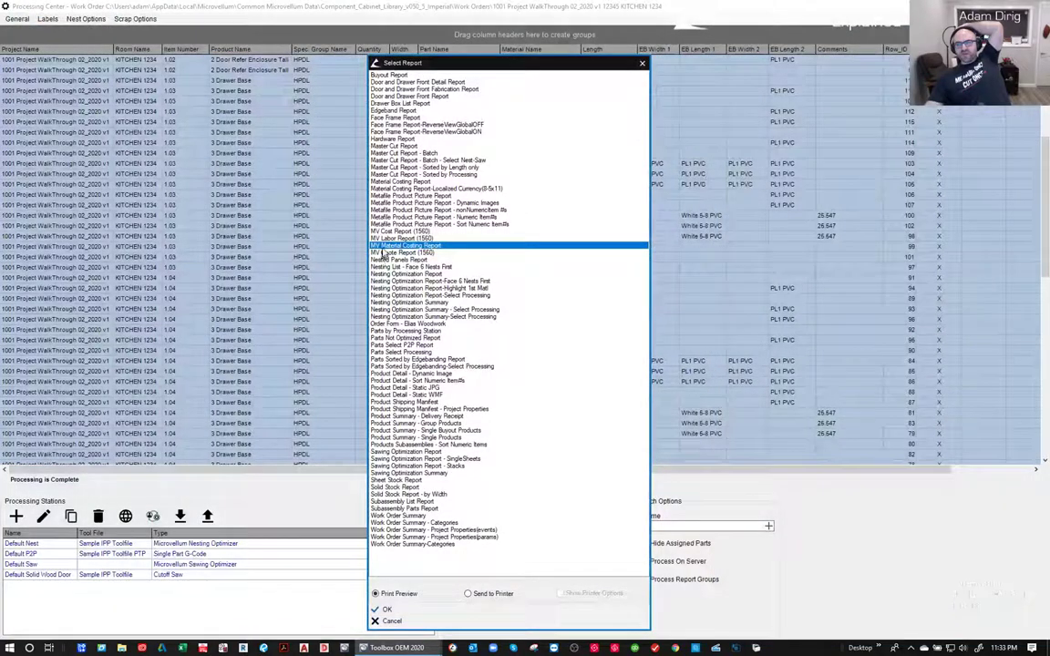
- Open a print preview of MV Labor Report (1560) and examine its labor times from Office and Machining through Installation
click(385, 240)
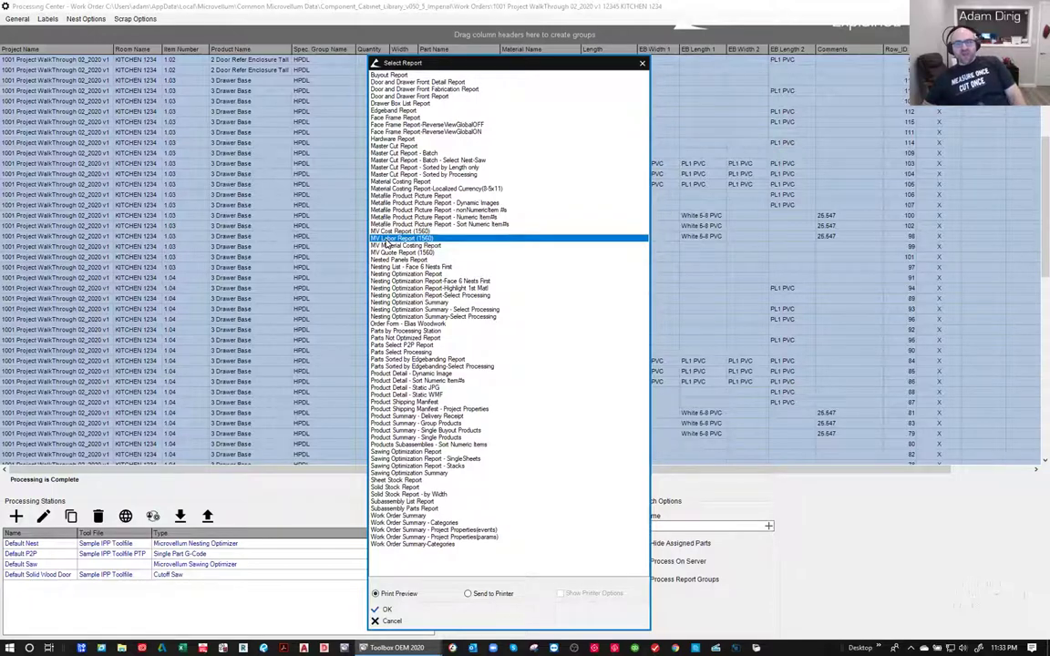
double_click(385, 241)
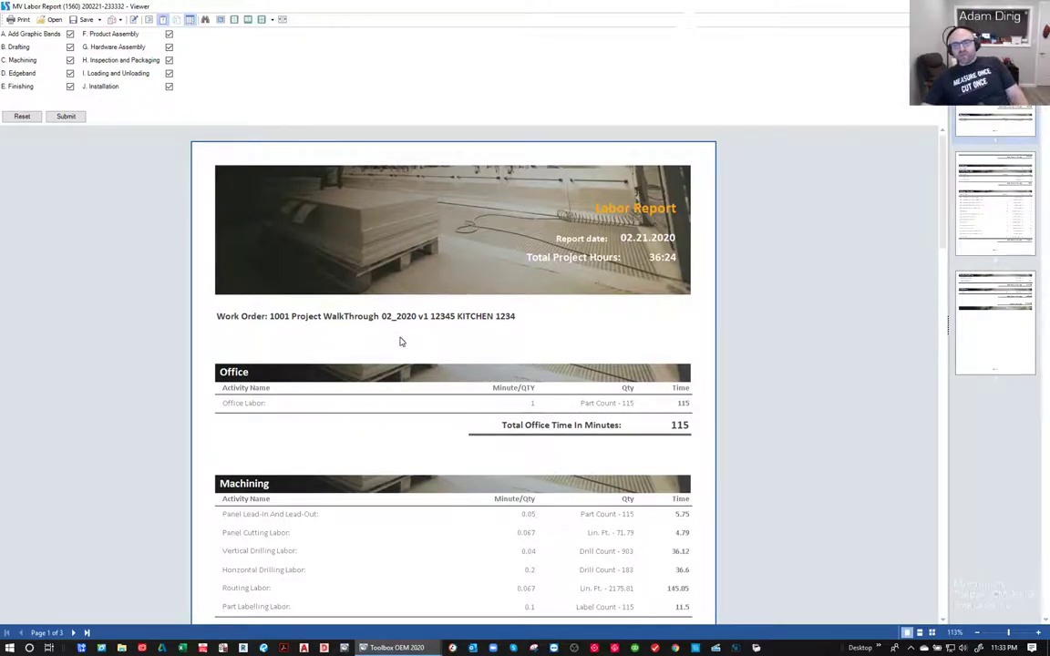
scroll(398, 342, down, 3)
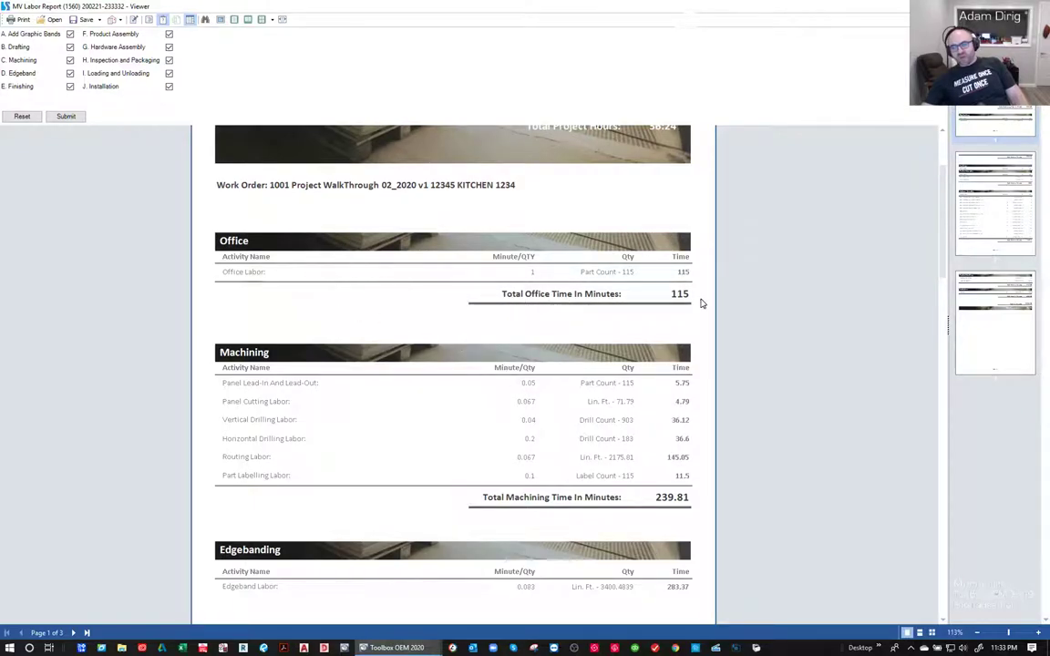
scroll(701, 303, down, 3)
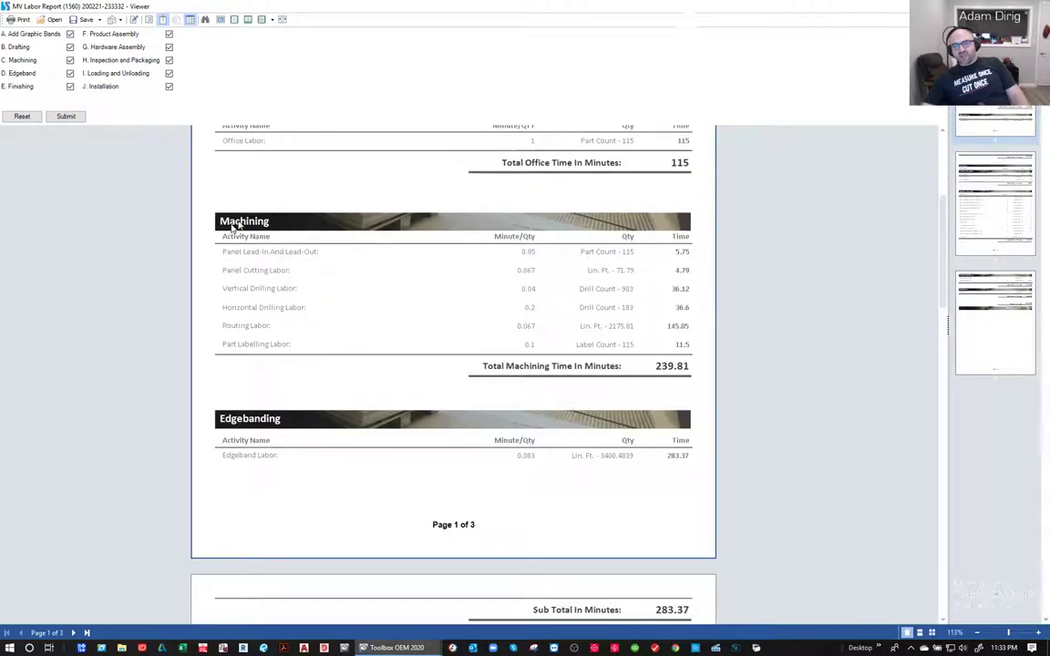
scroll(674, 381, down, 3)
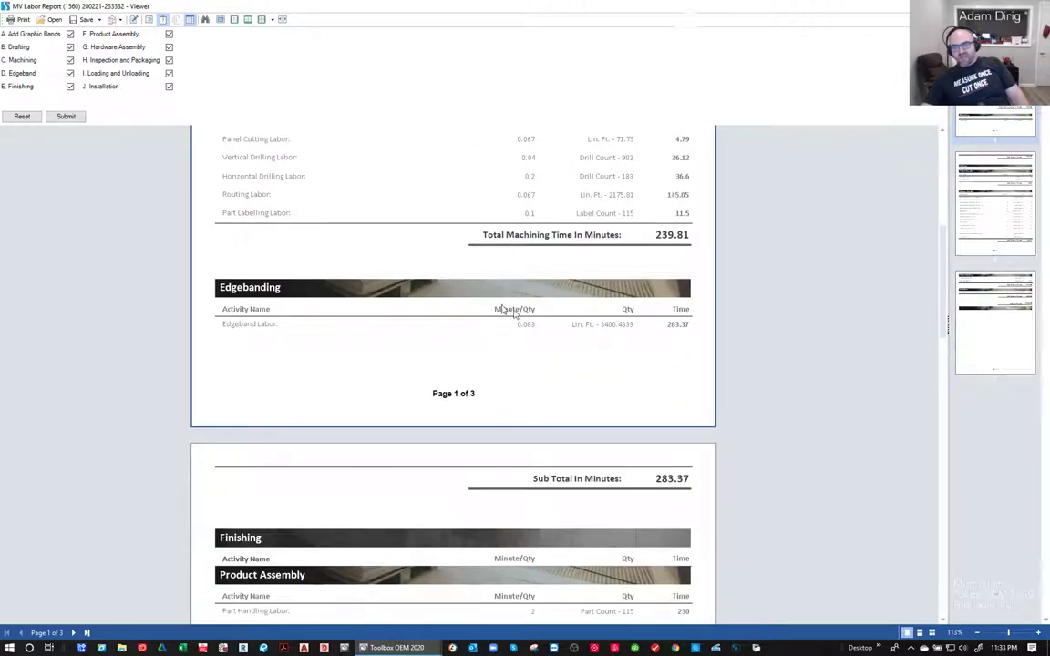
scroll(690, 393, down, 3)
scroll(690, 393, down, 15)
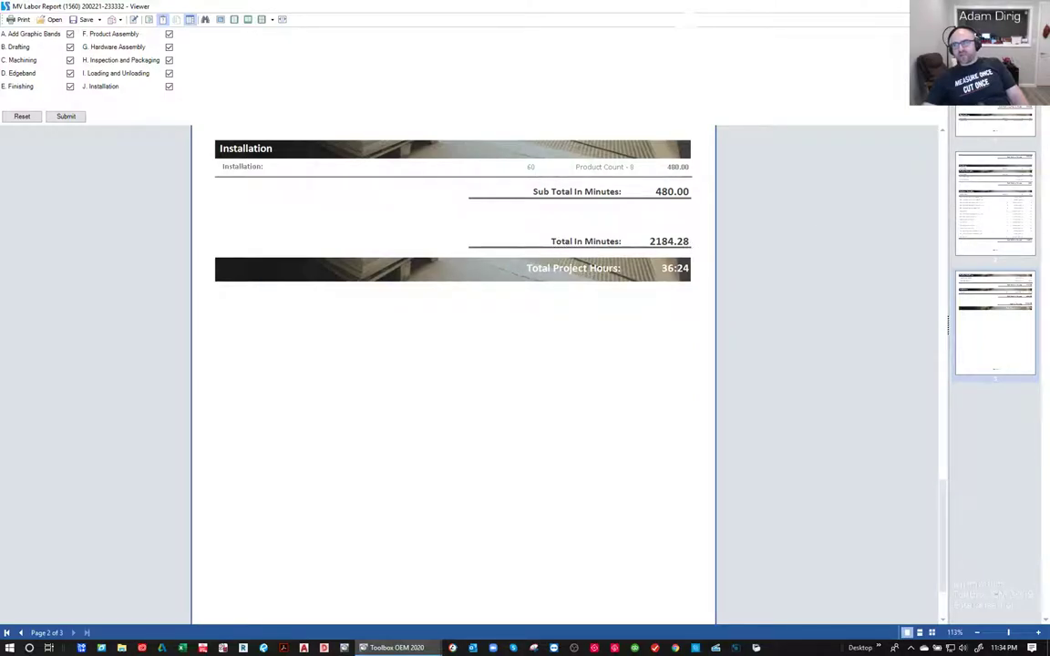
key(alt+F4)
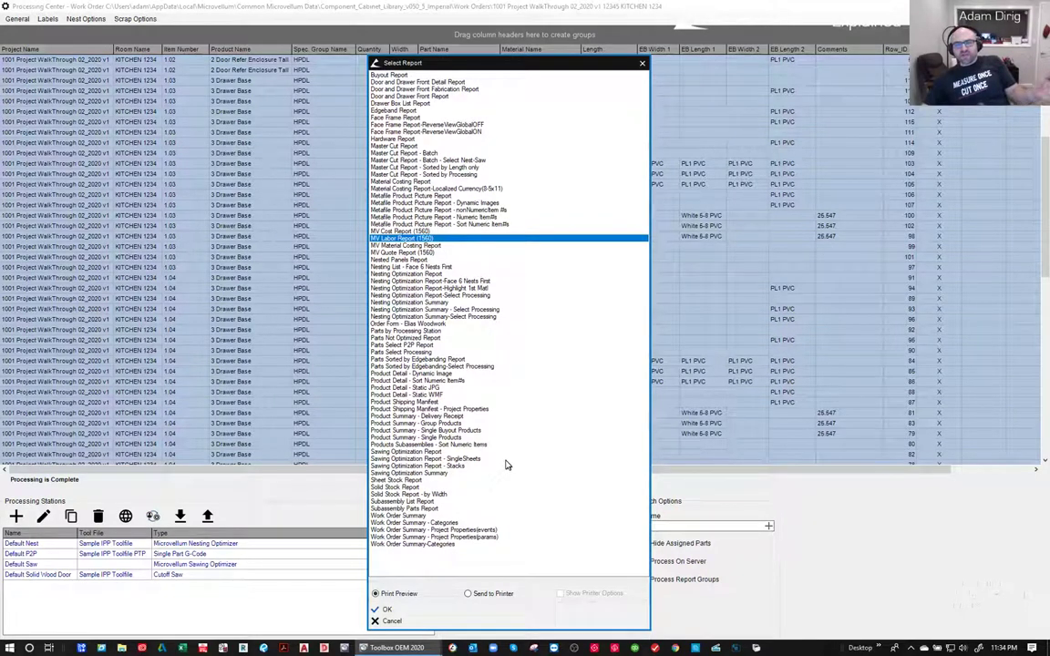
click(405, 623)
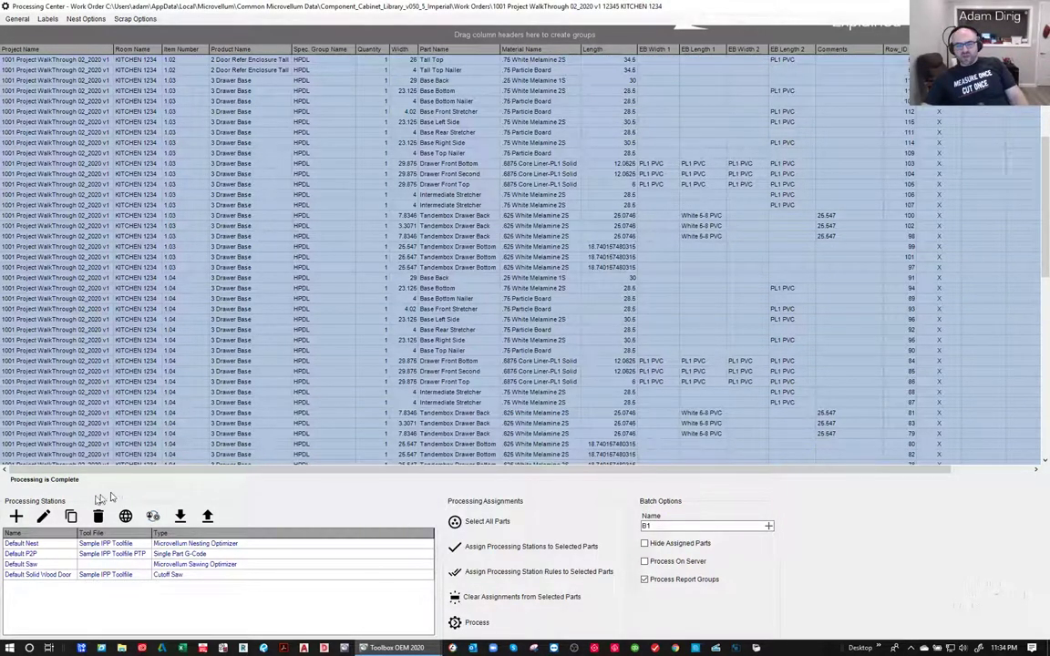
- Examine the unit types, factory times and labor rates of the Router Lead-In and Lead-Out, Vertical Drilling and Routing activity stations
click(153, 516)
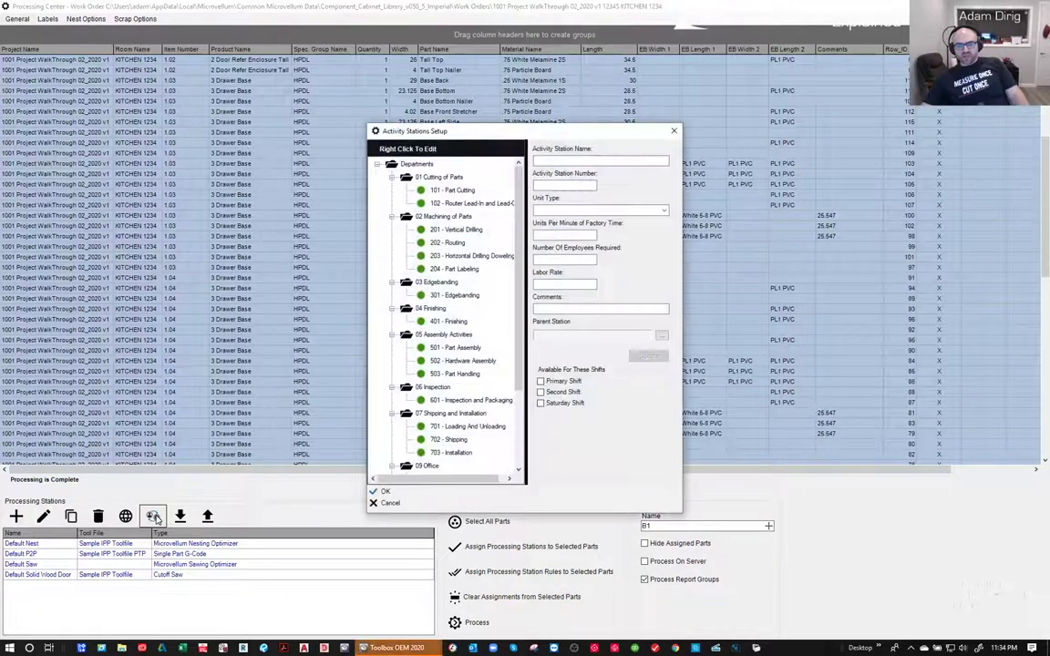
click(463, 203)
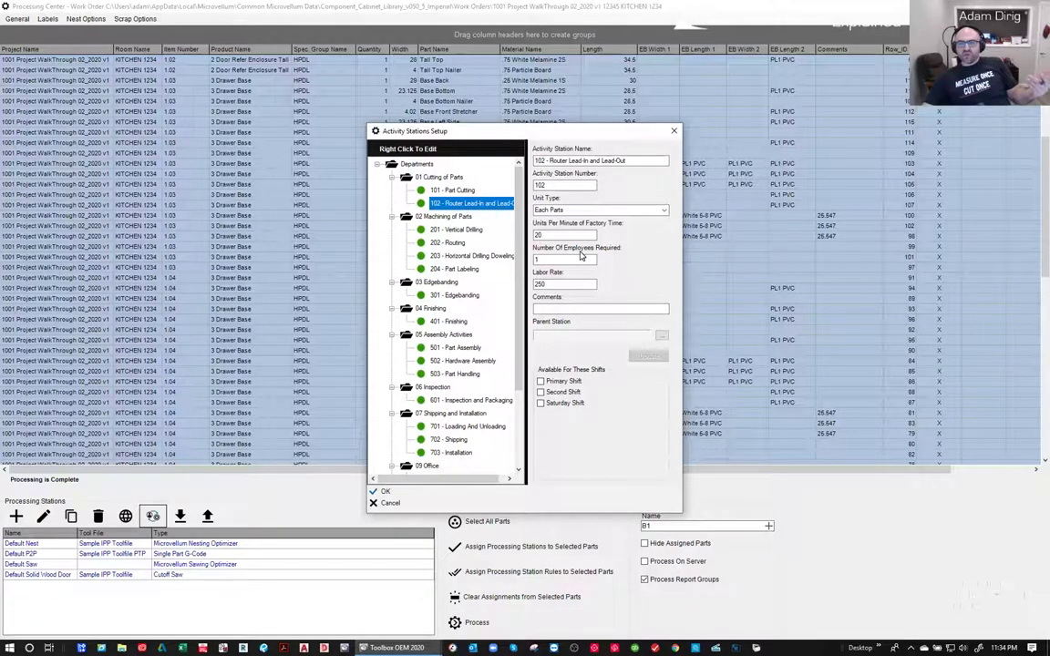
click(463, 230)
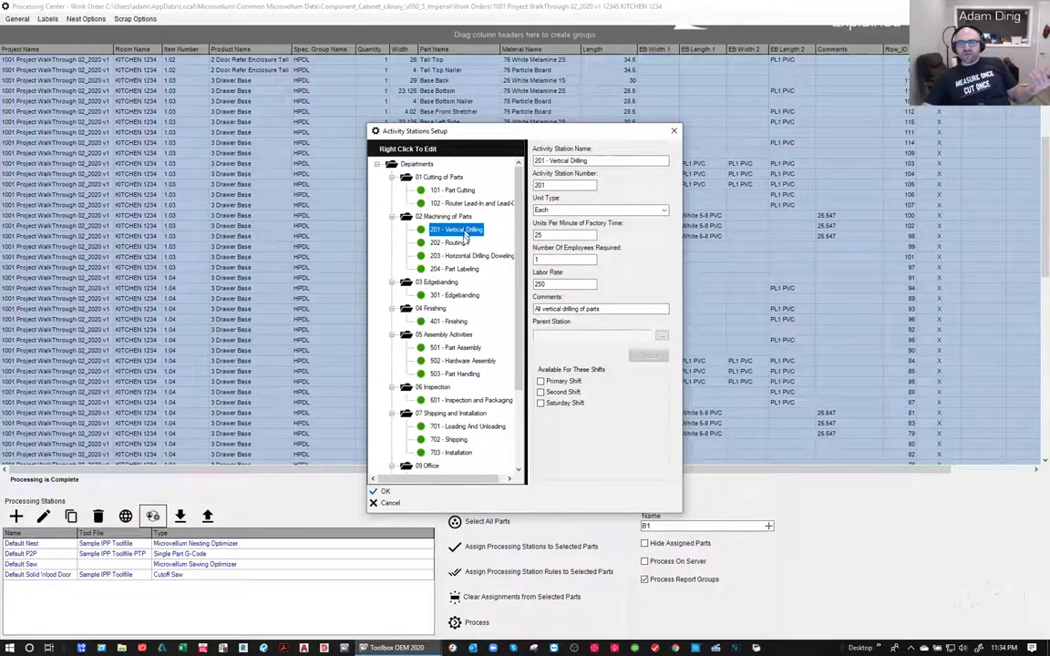
click(459, 243)
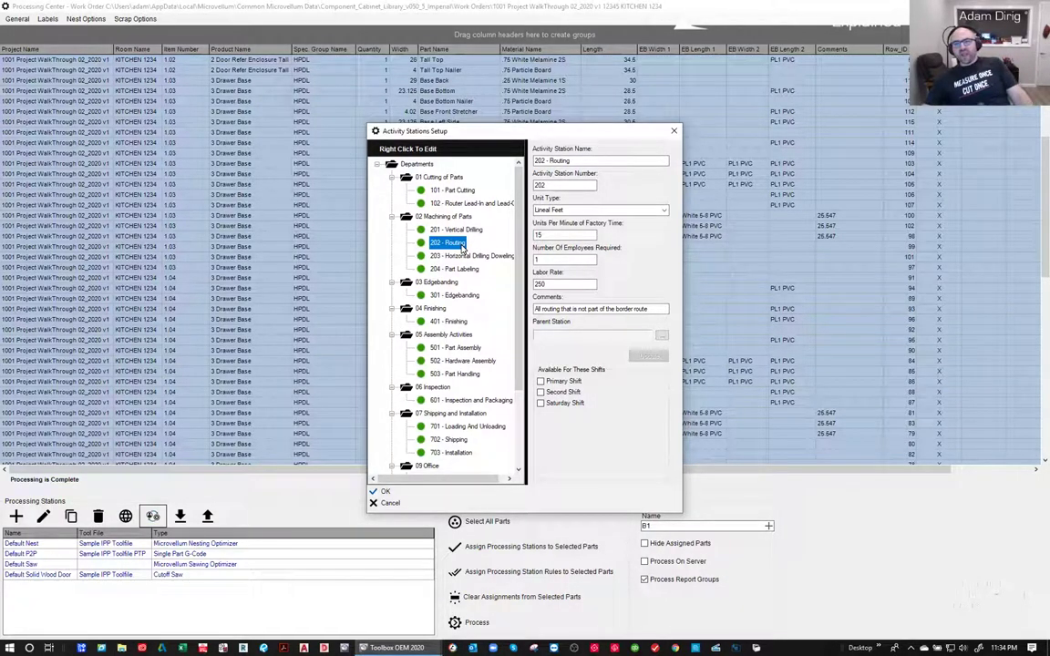
double_click(552, 285)
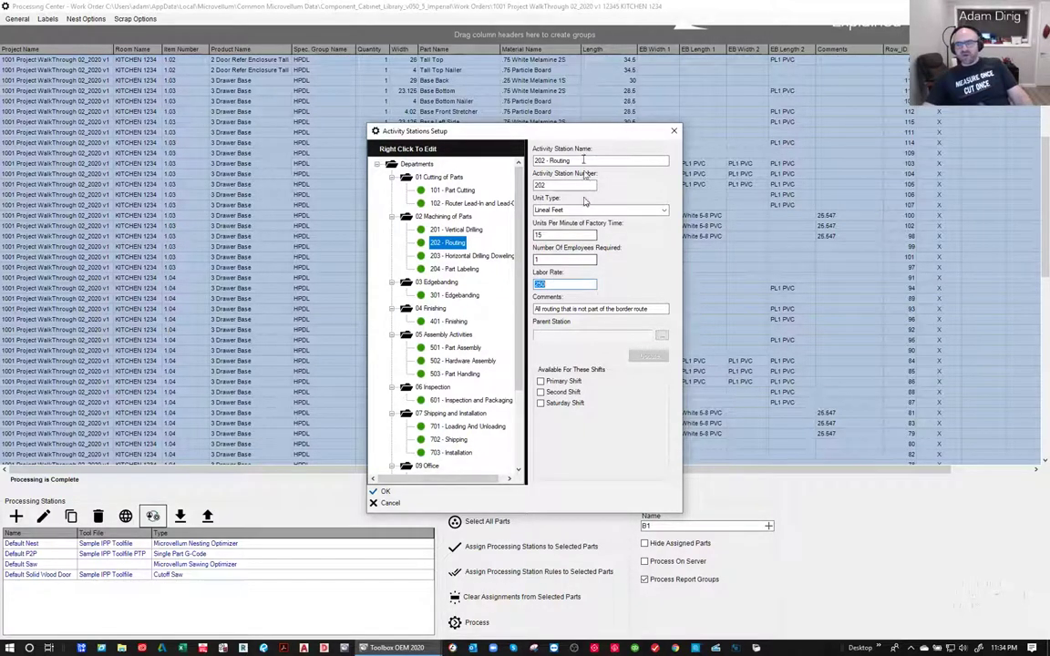
scroll(460, 313, down, 3)
scroll(460, 313, up, 3)
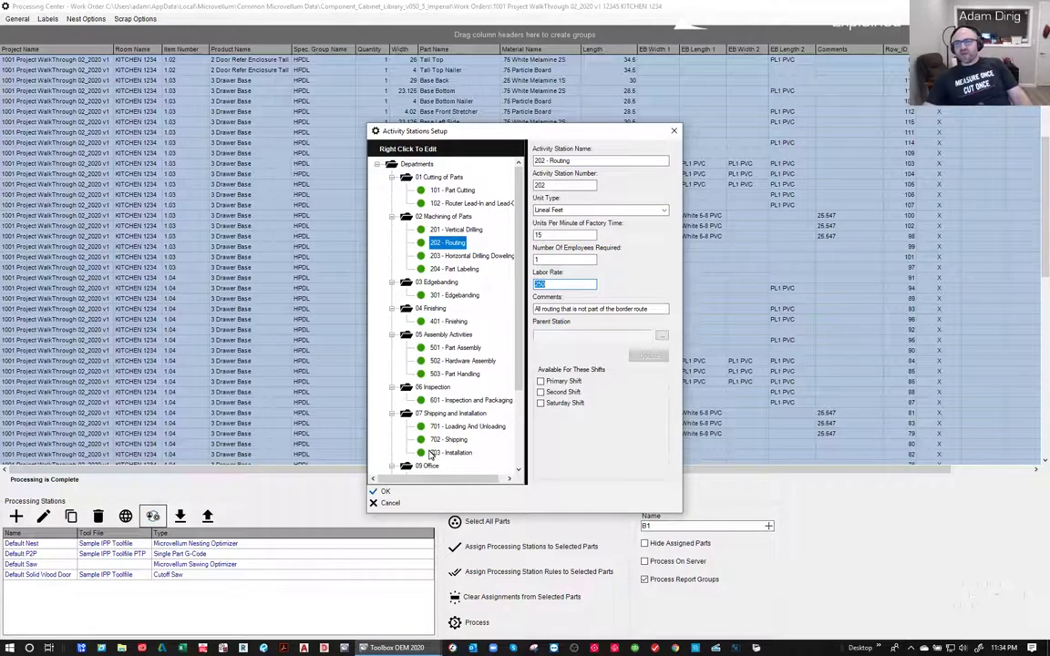
click(389, 502)
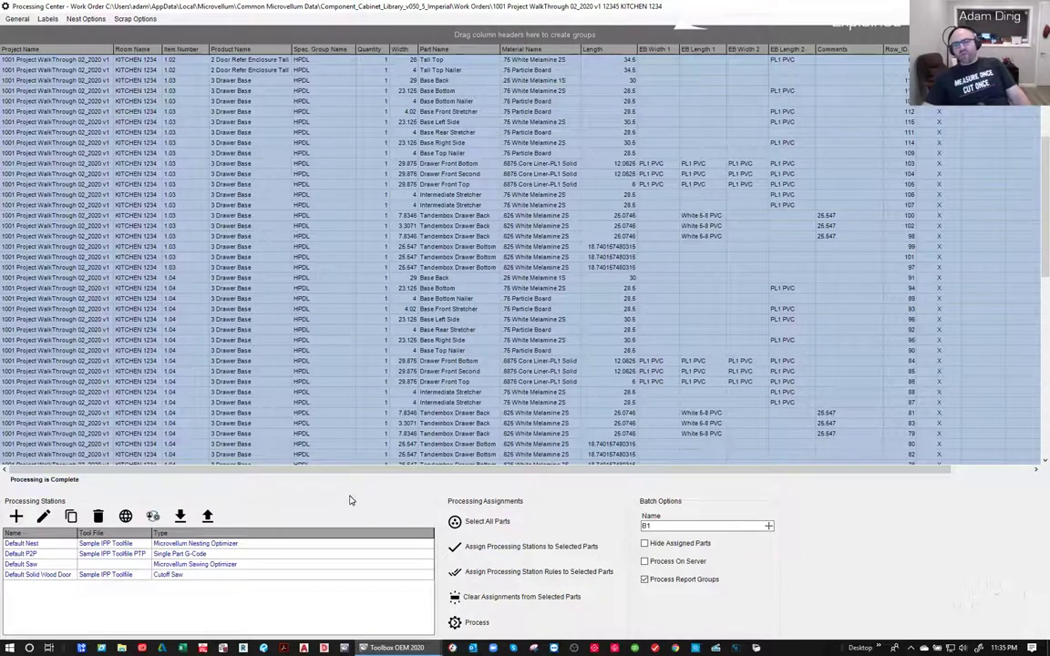
click(19, 19)
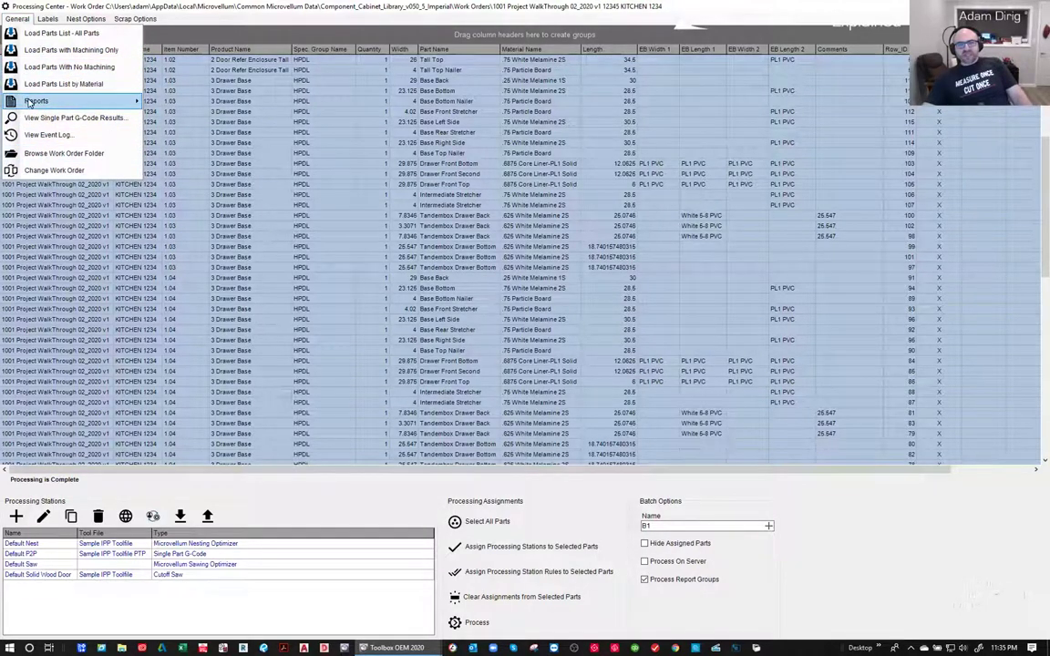
mouse_move(30, 102)
click(150, 19)
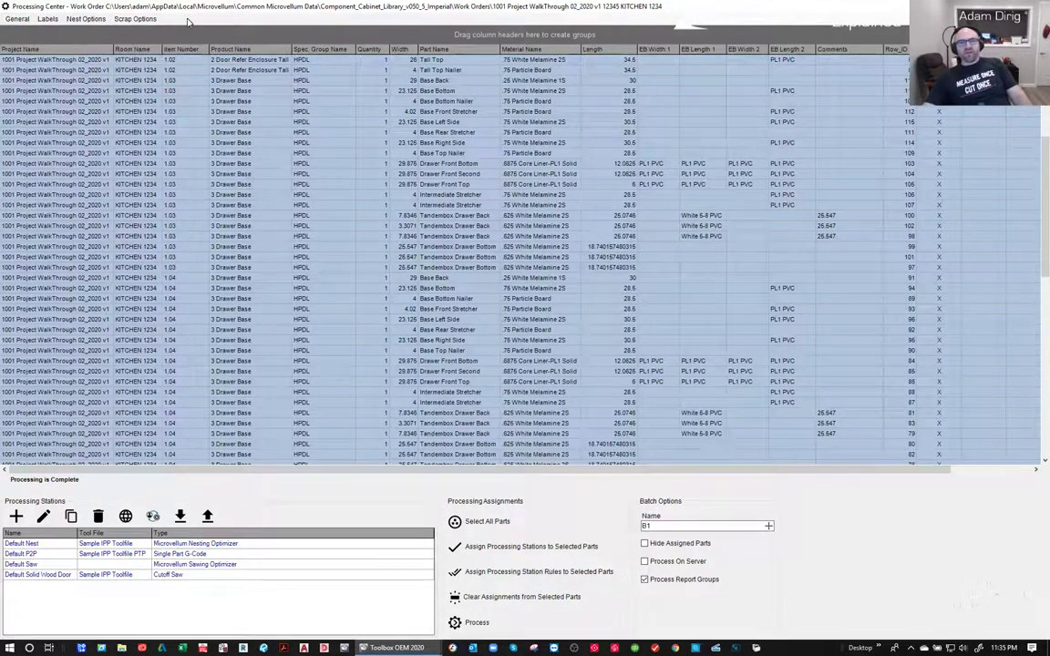
click(18, 19)
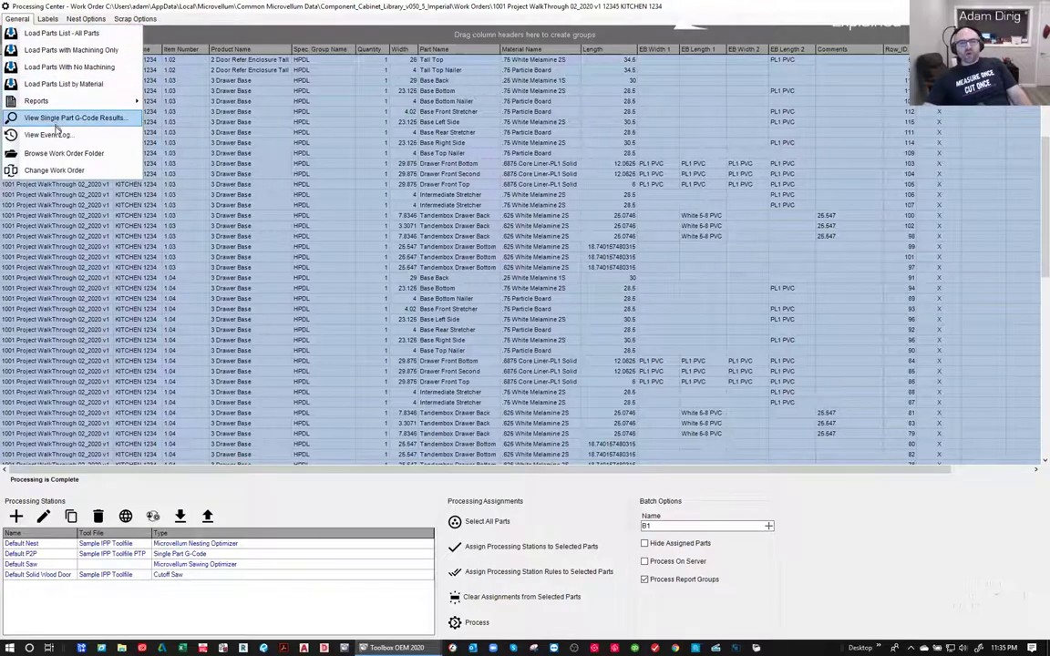
mouse_move(52, 103)
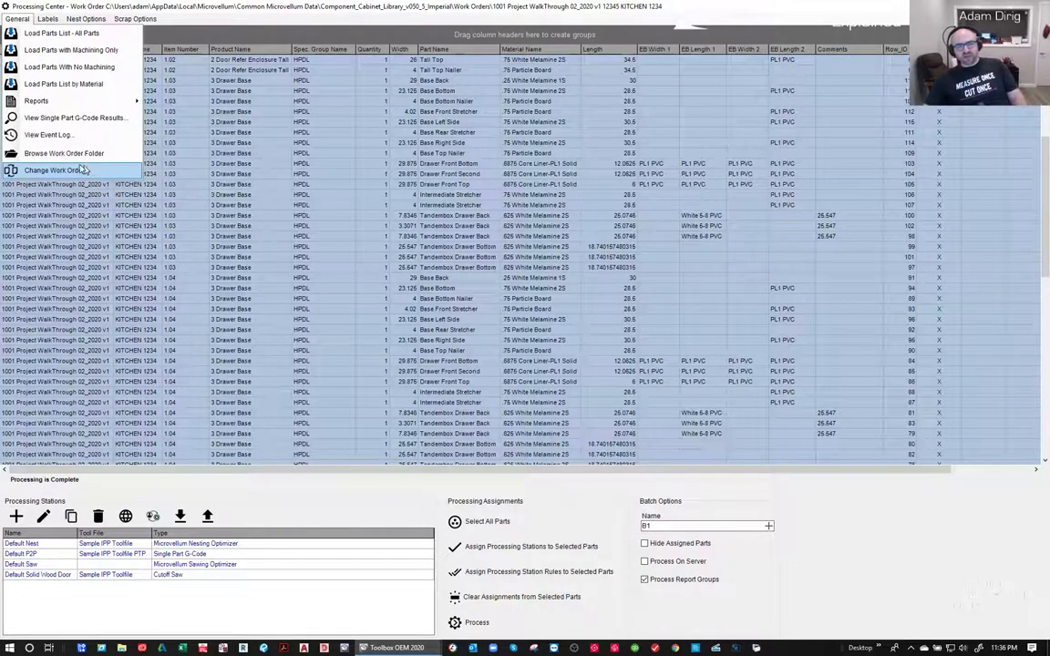
mouse_move(47, 20)
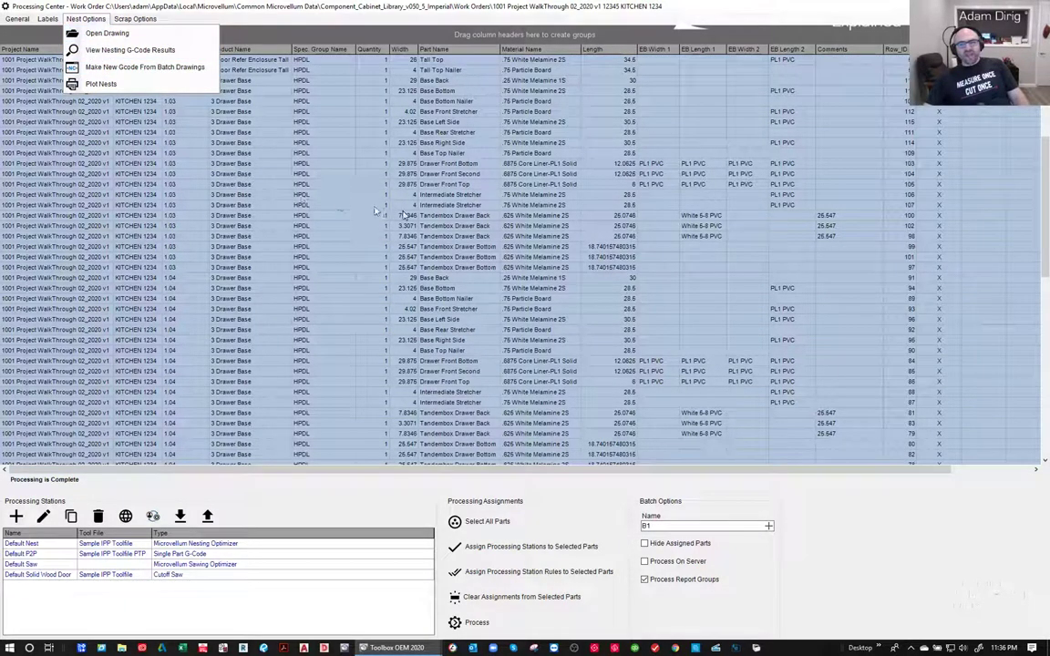
click(553, 16)
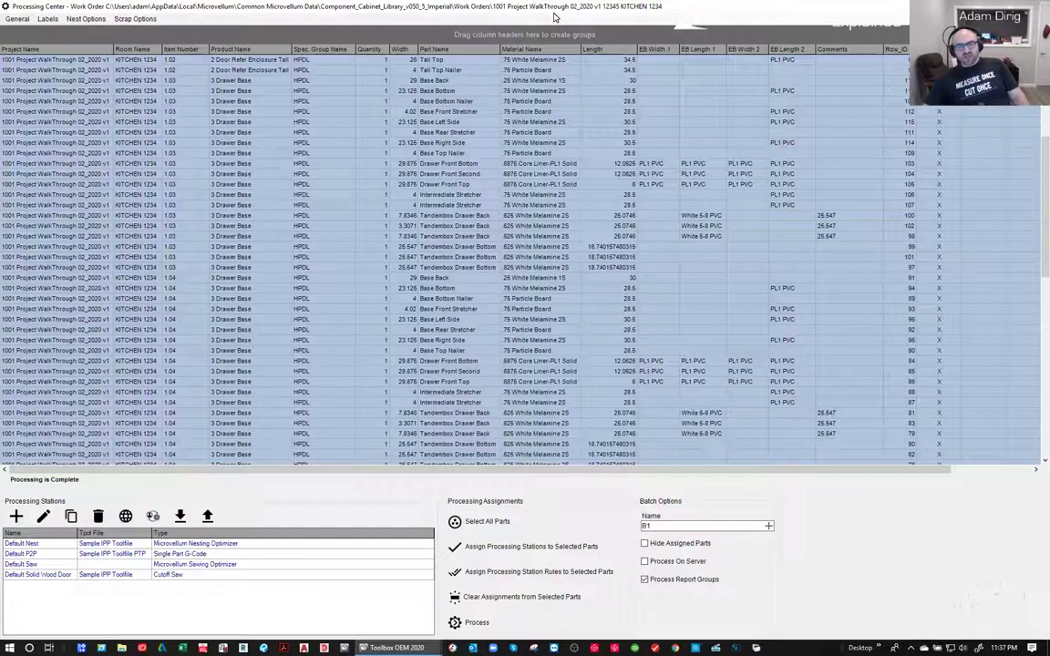